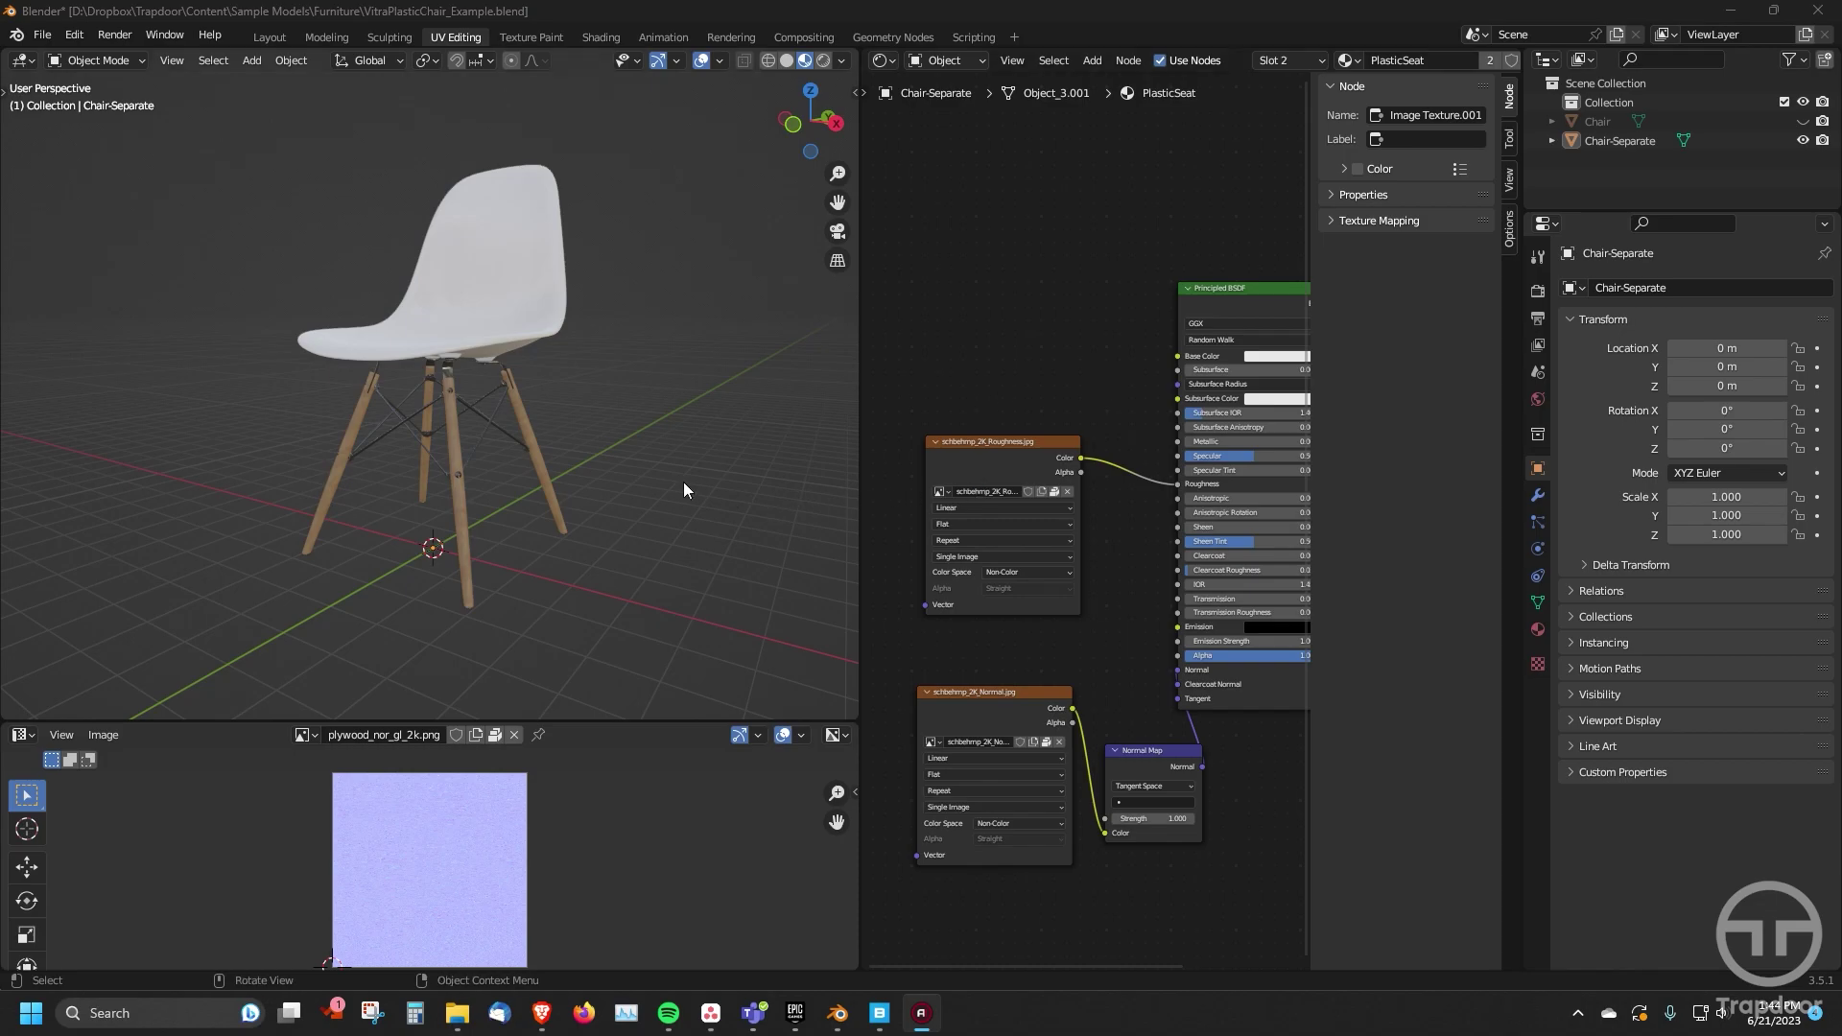
- Separate the entire Chair-Separate mesh into individual objects by loose parts, return to Object Mode and clear the selection
{"action": "middle_click_drag", "start_coordinate": [661, 468], "coordinate": [562, 380]}
{"action": "left_click", "coordinate": [518, 413]}
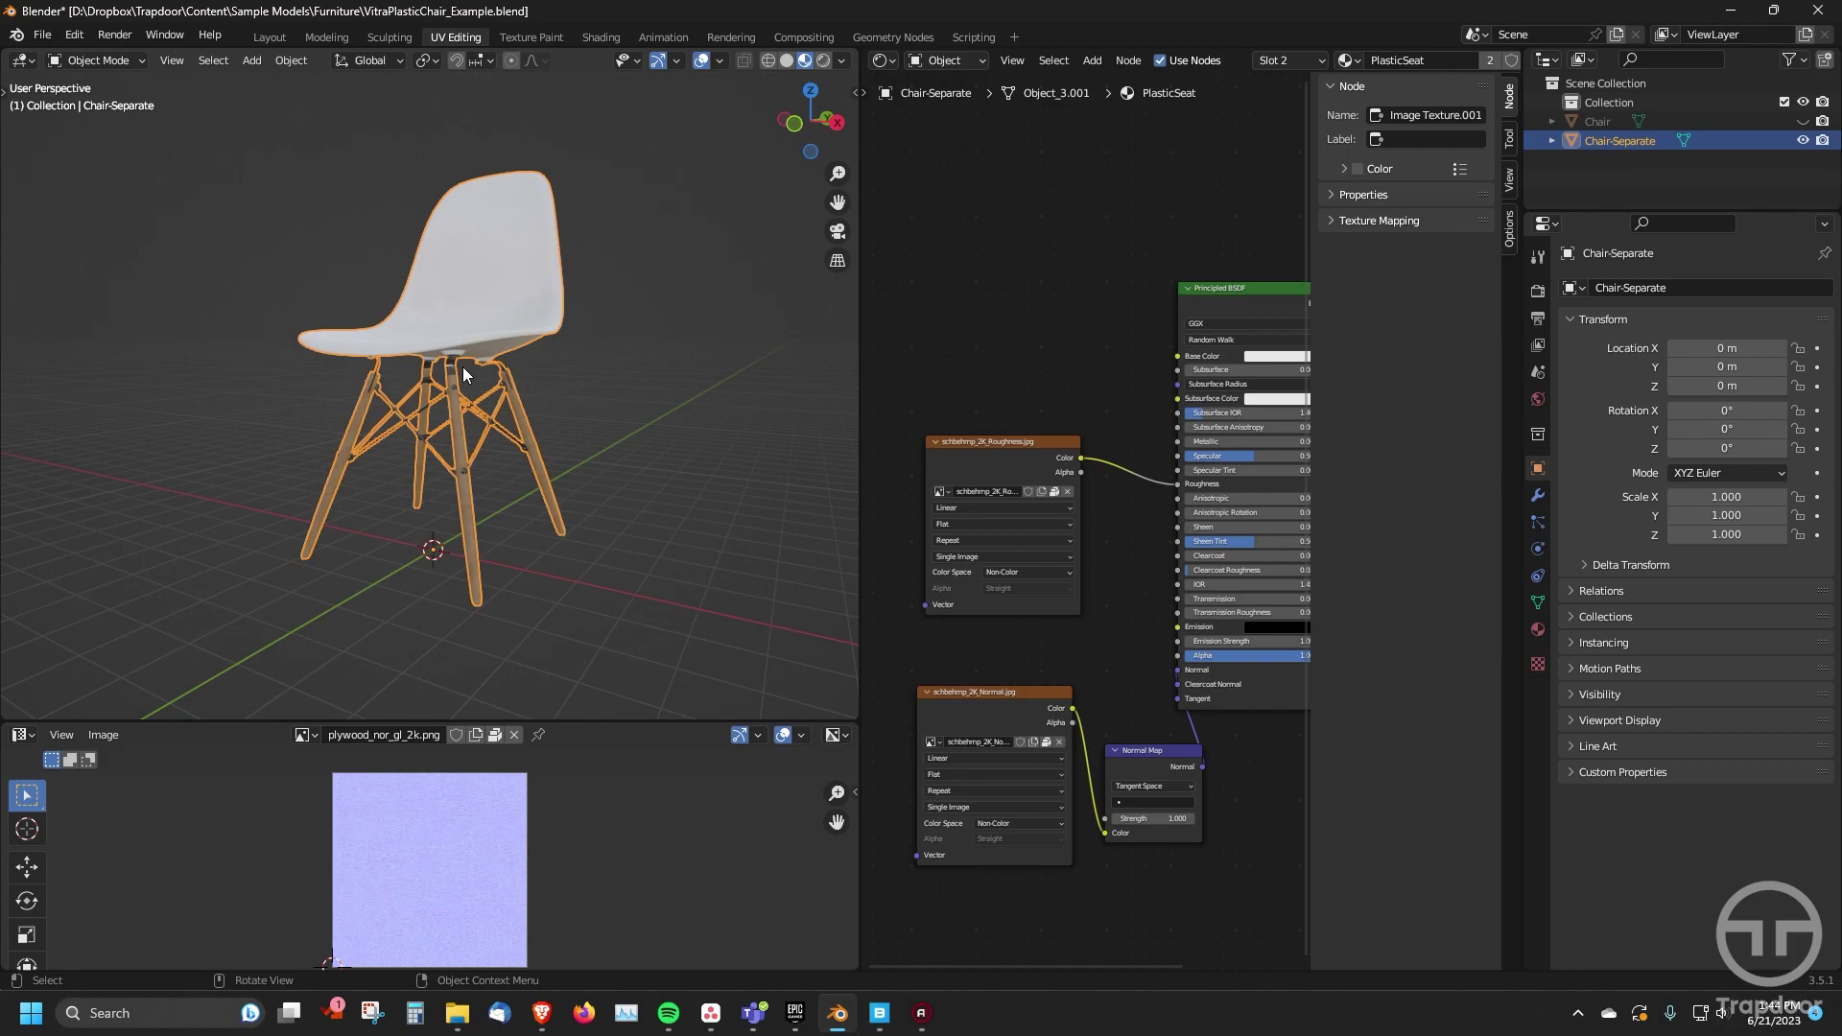
{"action": "key", "text": "Tab"}
{"action": "key", "text": "a"}
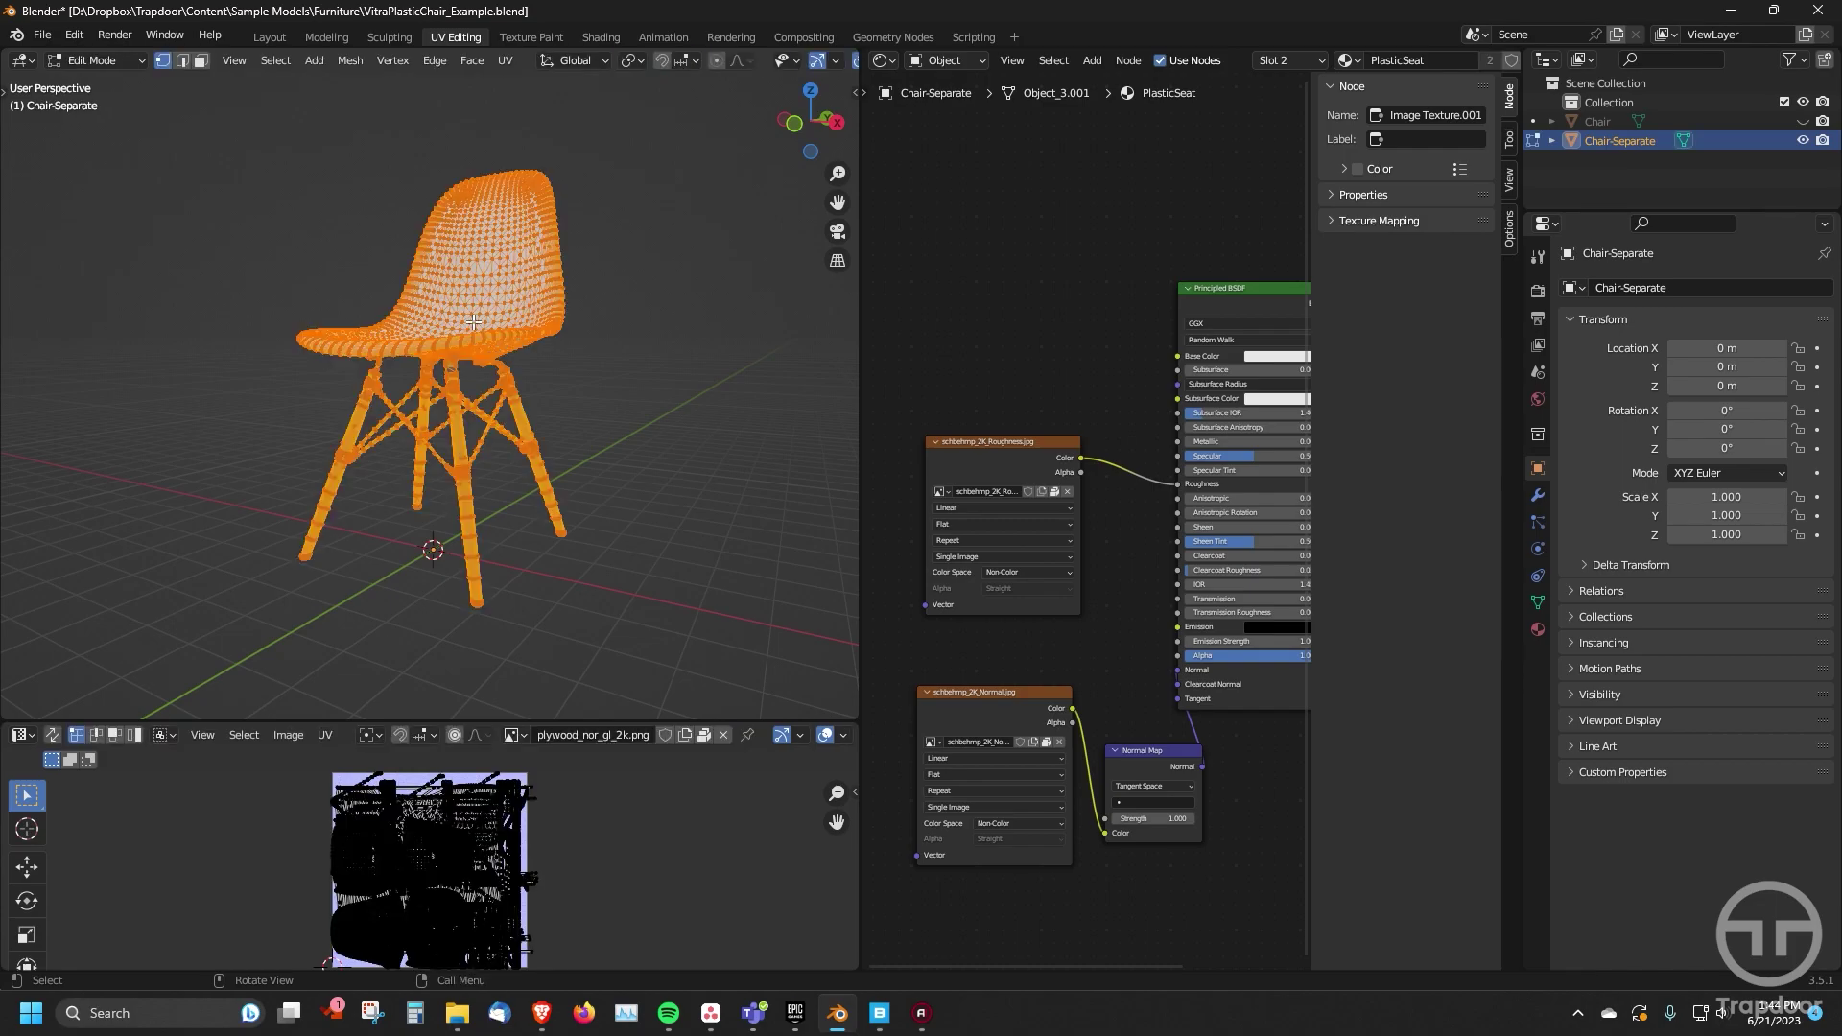
{"action": "key", "text": "p"}
{"action": "left_click", "coordinate": [489, 325]}
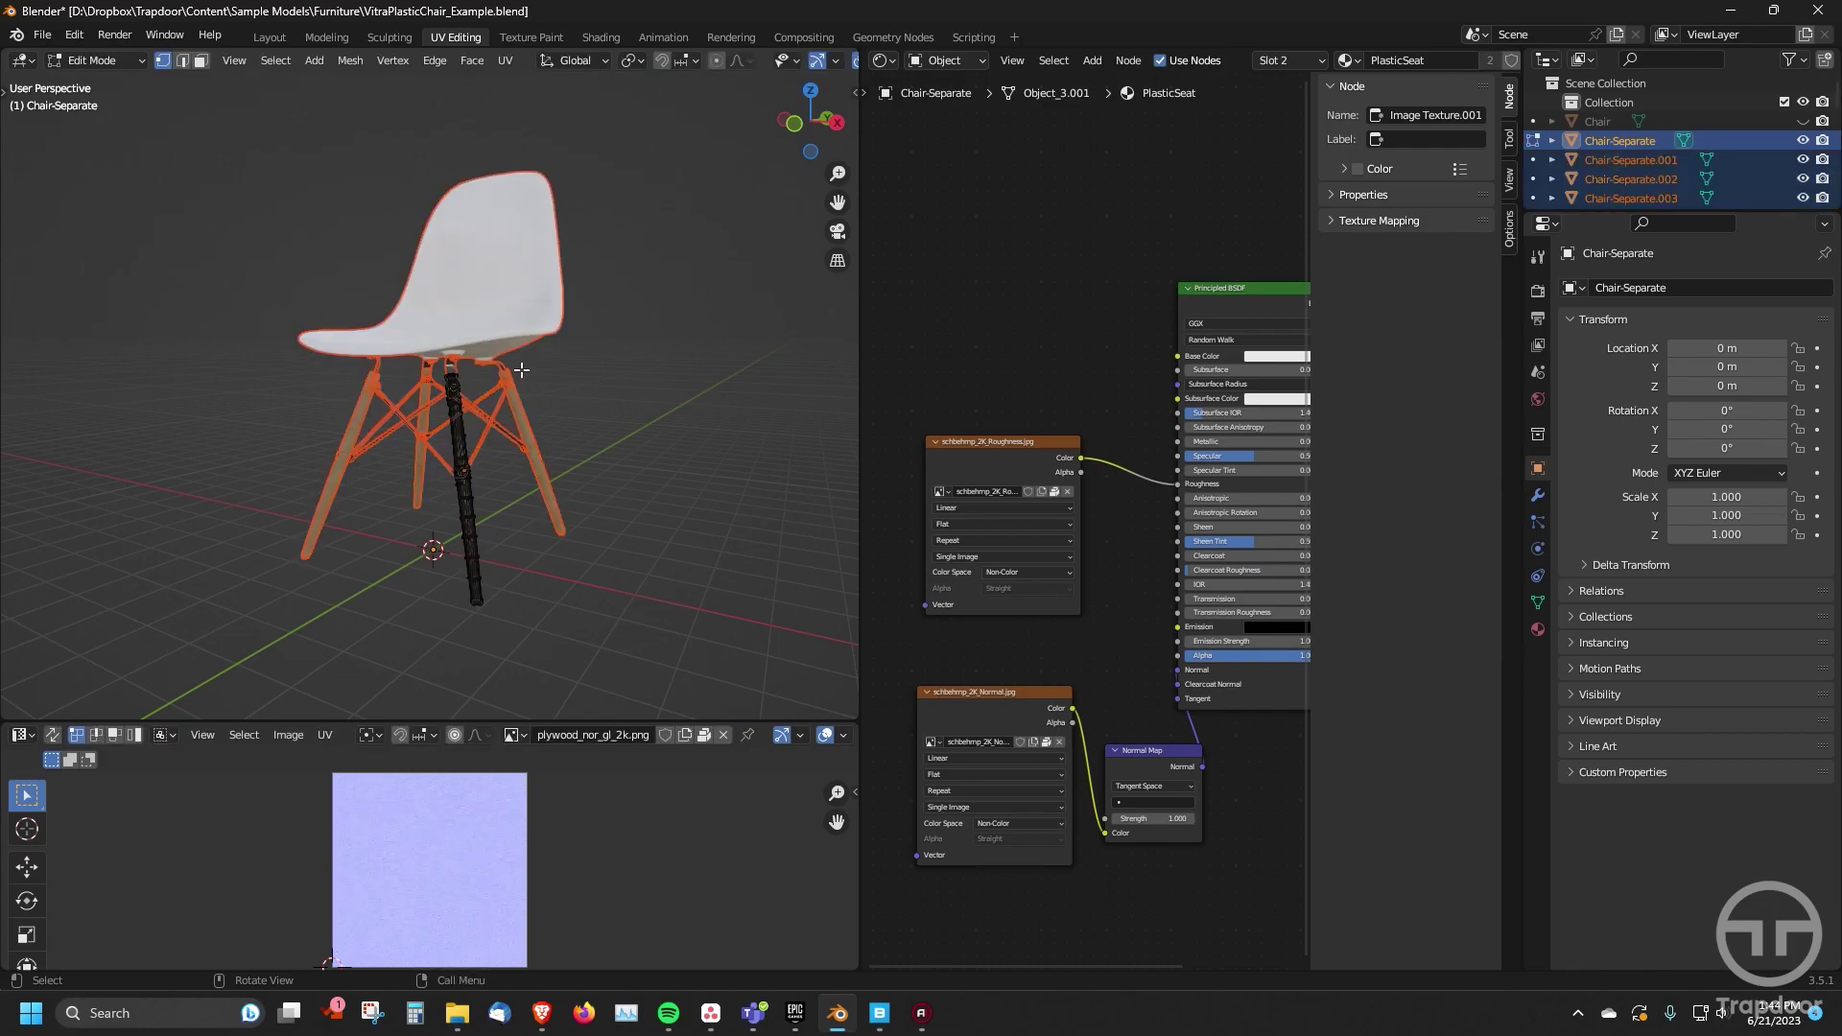
{"action": "key", "text": "Tab"}
{"action": "middle_click_drag", "start_coordinate": [601, 401], "coordinate": [621, 403]}
{"action": "left_click", "coordinate": [622, 403]}
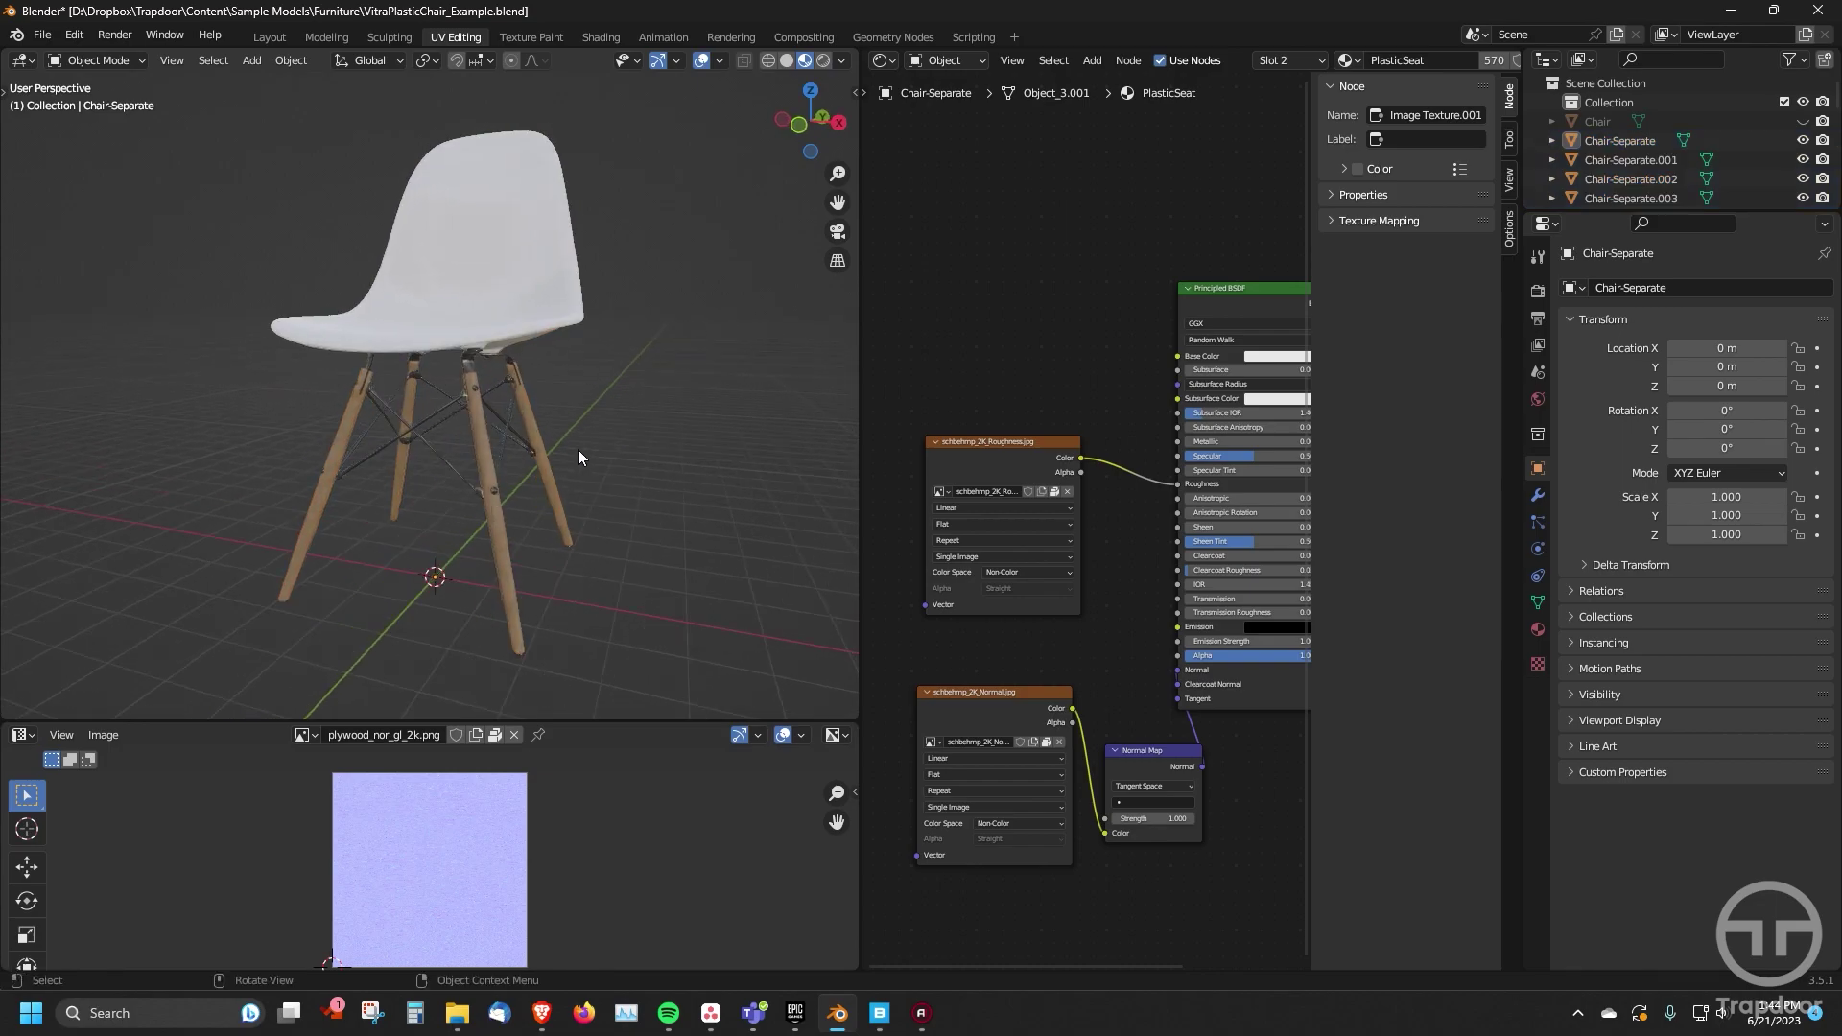
- Examine the separated legs and small hardware pieces by selecting several of them individually around the chair's base
{"action": "scroll", "coordinate": [579, 451], "scroll_direction": "up", "scroll_amount": 2}
{"action": "left_click", "coordinate": [537, 478]}
{"action": "middle_click_drag", "start_coordinate": [537, 478], "coordinate": [438, 524]}
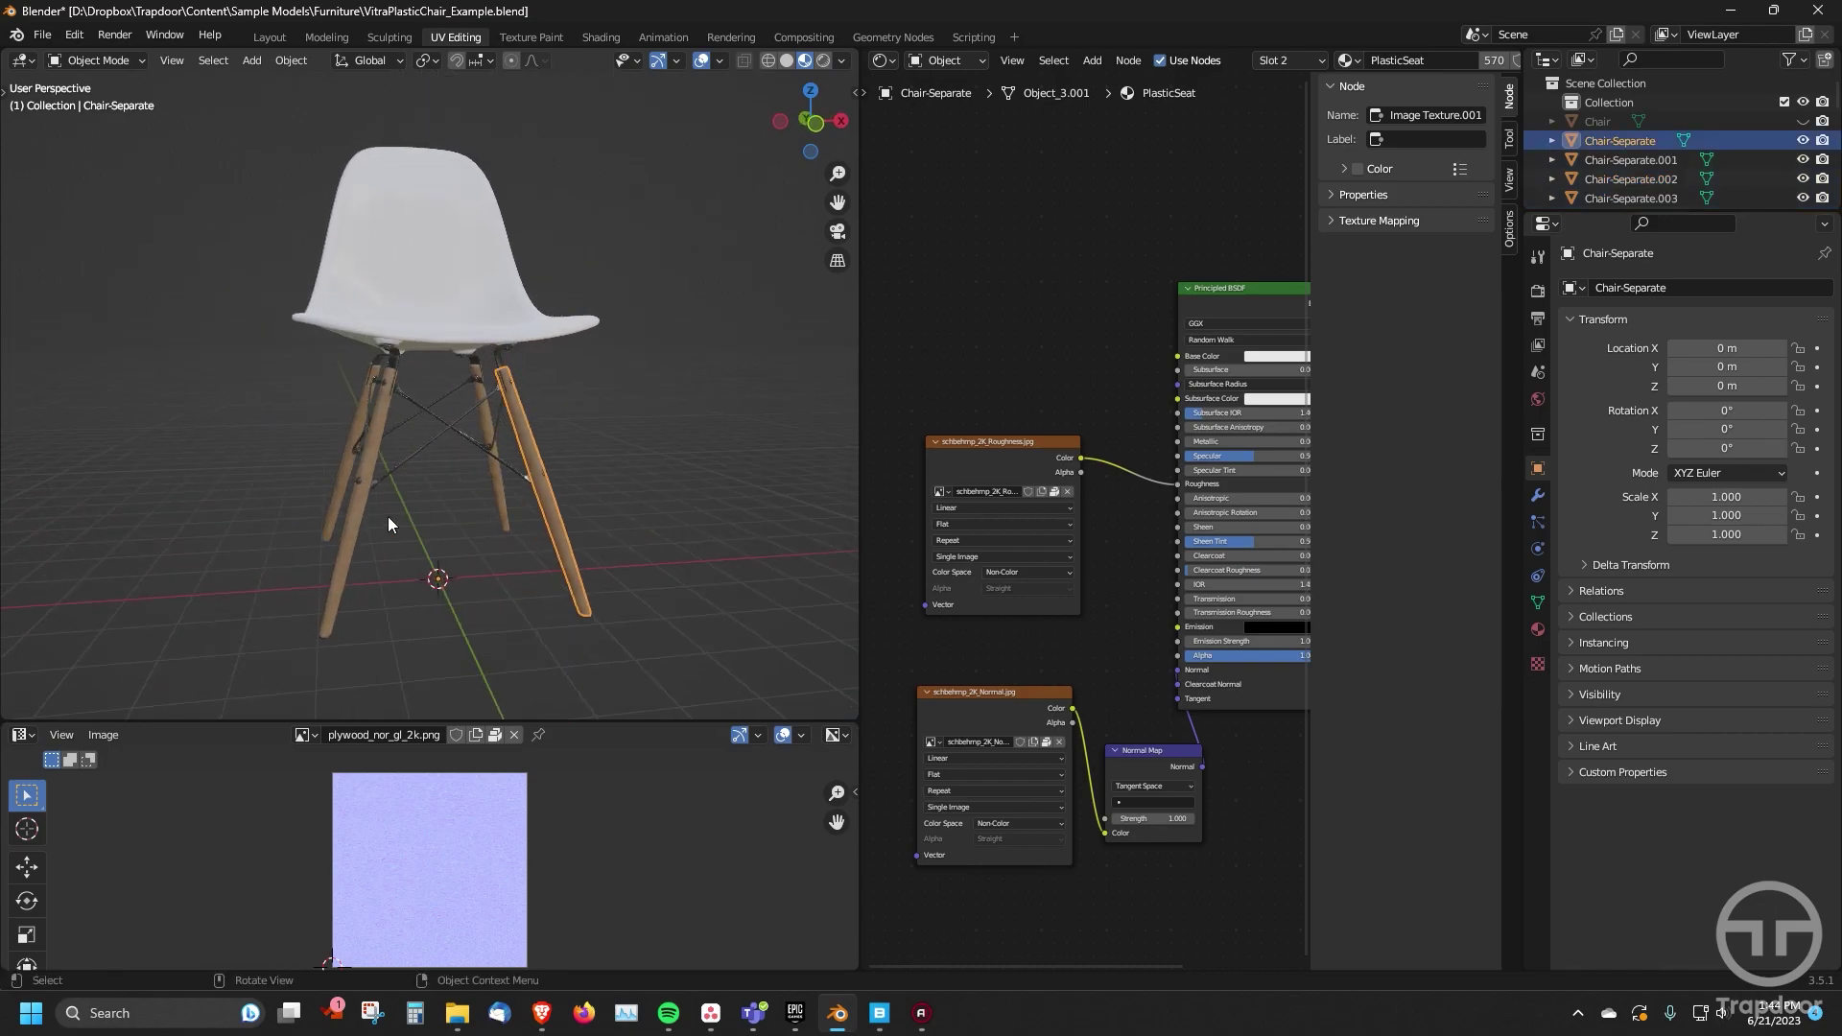
{"action": "left_click", "coordinate": [357, 468]}
{"action": "middle_click_drag", "start_coordinate": [357, 468], "coordinate": [396, 460]}
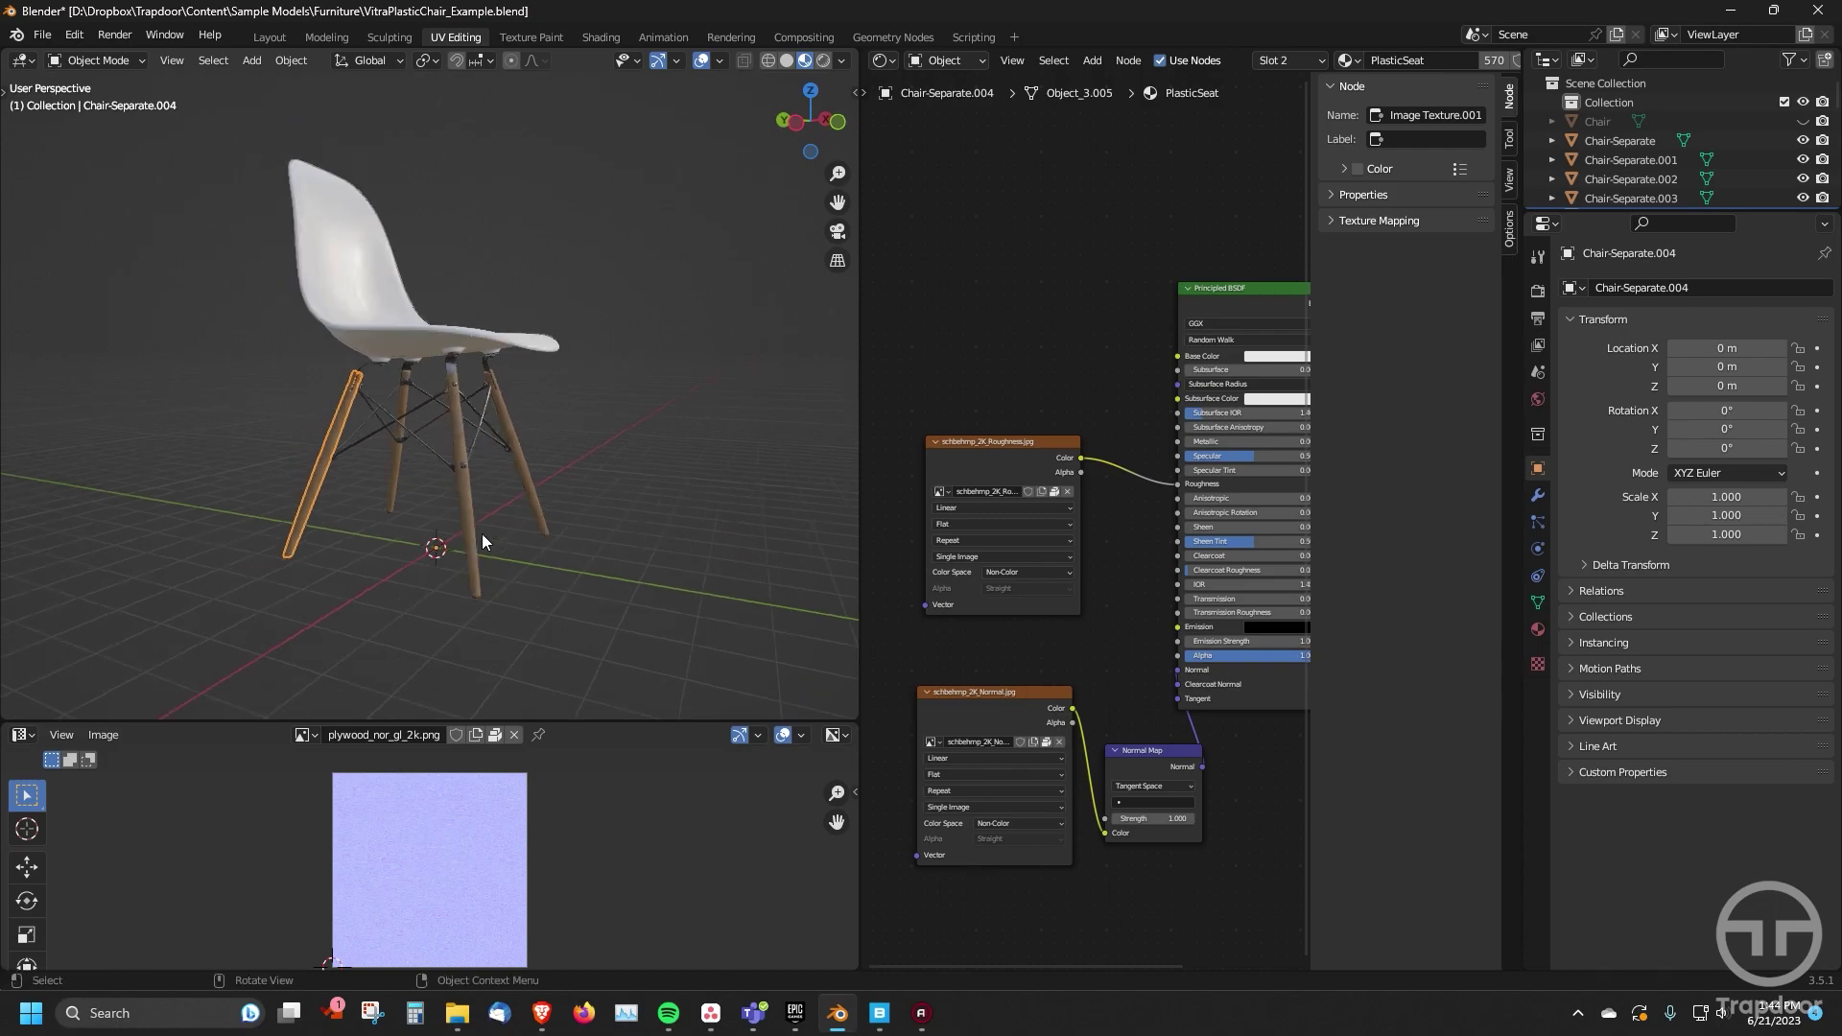
{"action": "left_click", "coordinate": [396, 460]}
{"action": "middle_click_drag", "start_coordinate": [419, 543], "coordinate": [405, 357]}
{"action": "left_click", "coordinate": [380, 377]}
{"action": "scroll", "coordinate": [402, 470], "scroll_direction": "up", "scroll_amount": 5}
{"action": "left_click", "coordinate": [100, 343]}
{"action": "scroll", "coordinate": [516, 378], "scroll_direction": "down", "scroll_amount": 6}
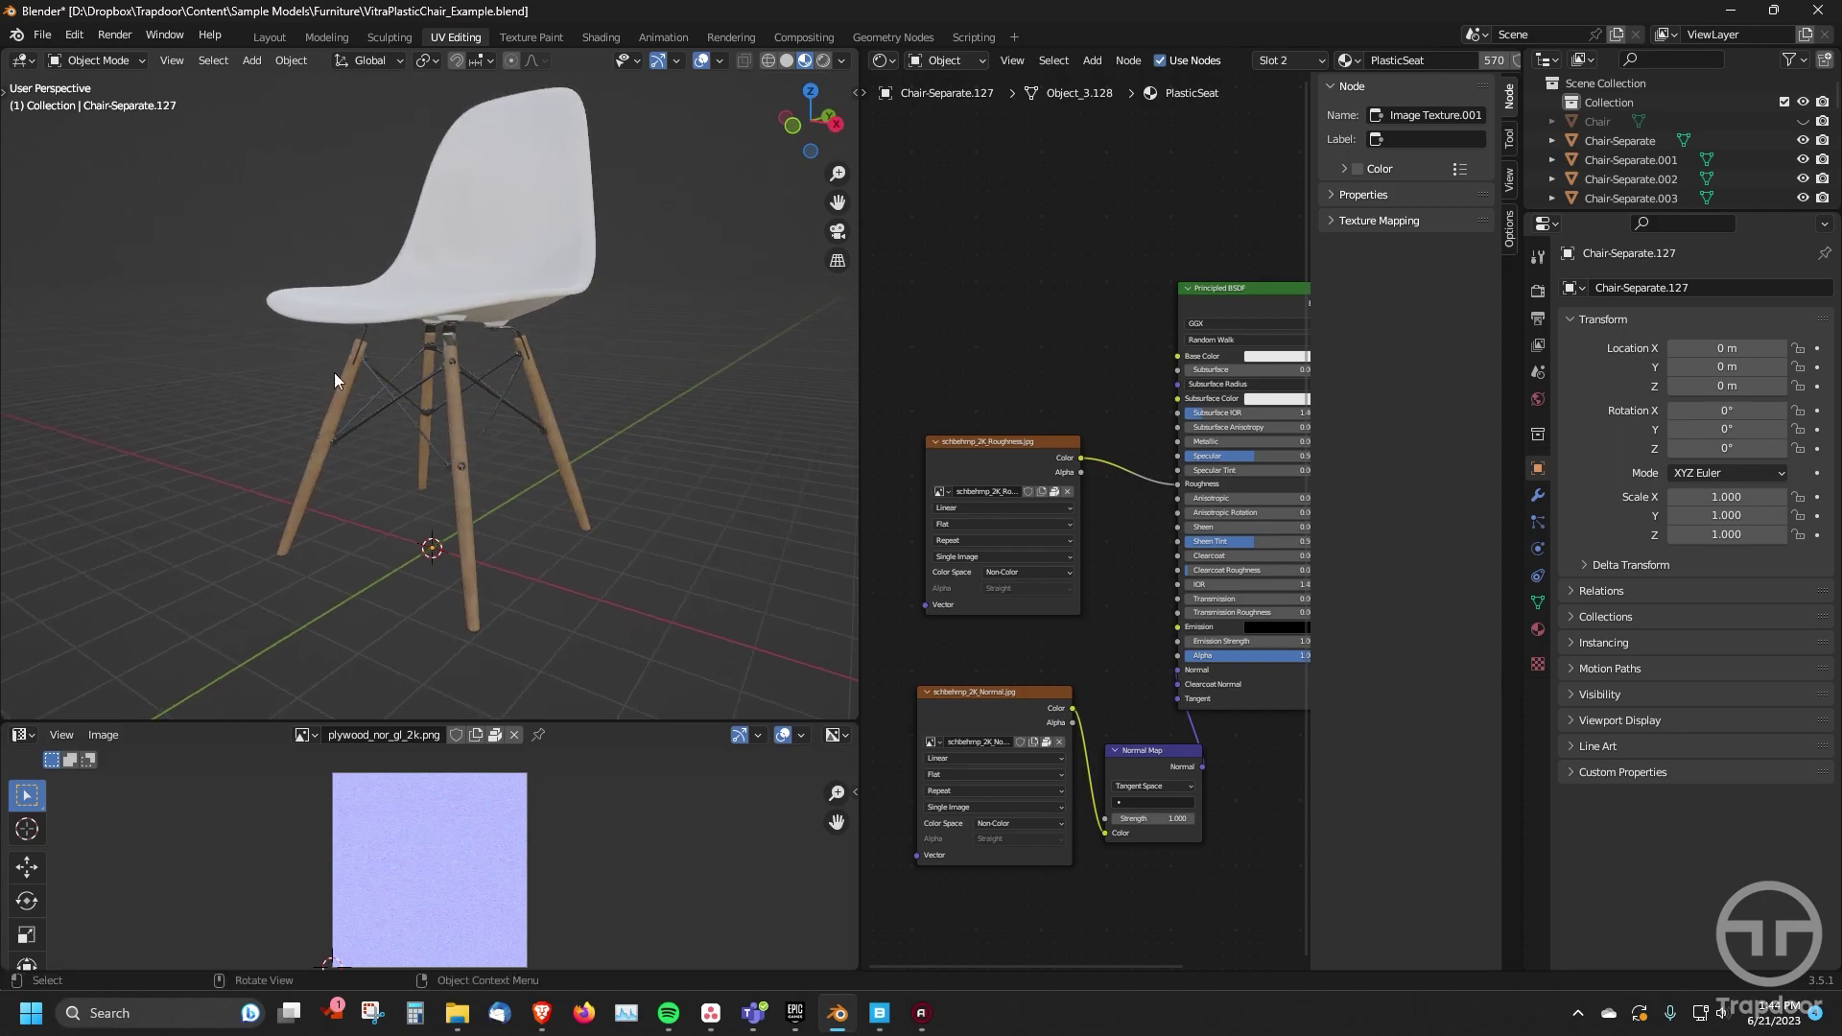
- Box-select the chair's separated pieces in the viewport and join them
{"action": "scroll", "coordinate": [369, 469], "scroll_direction": "down", "scroll_amount": 2}
{"action": "middle_click_drag", "start_coordinate": [405, 445], "coordinate": [405, 428]}
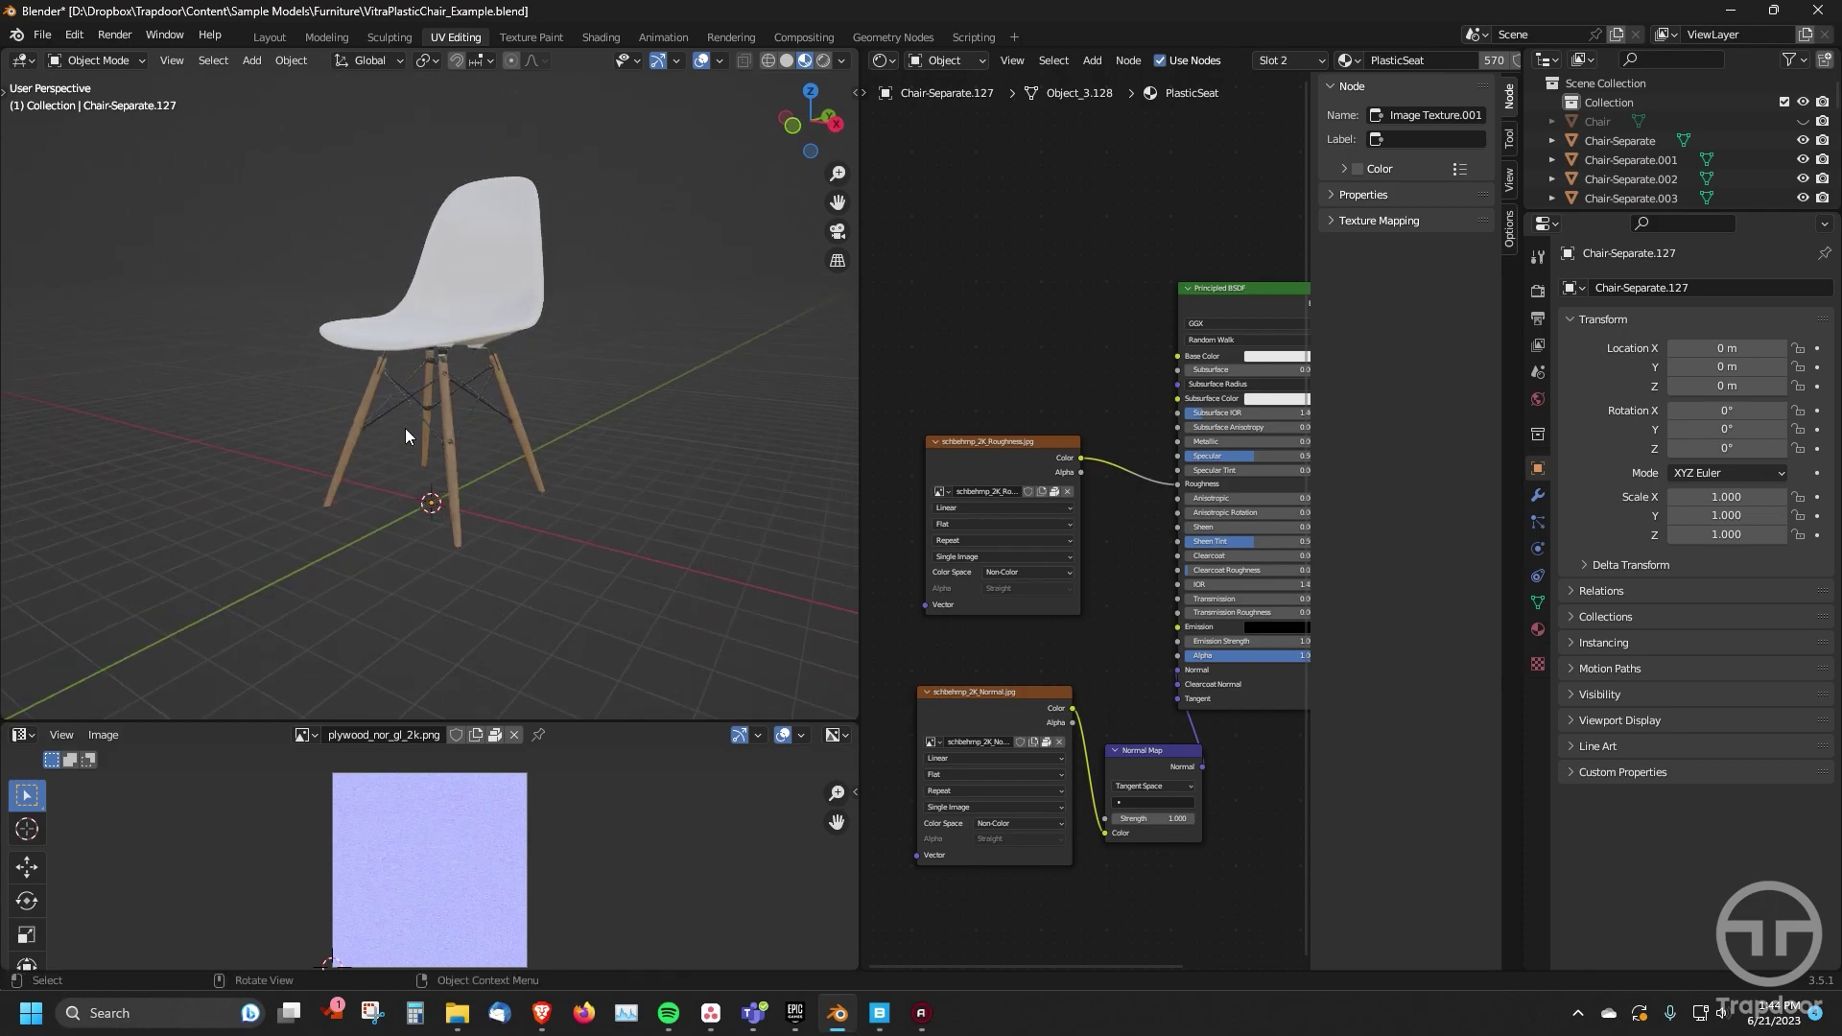
{"action": "left_click_drag", "start_coordinate": [253, 182], "coordinate": [700, 576]}
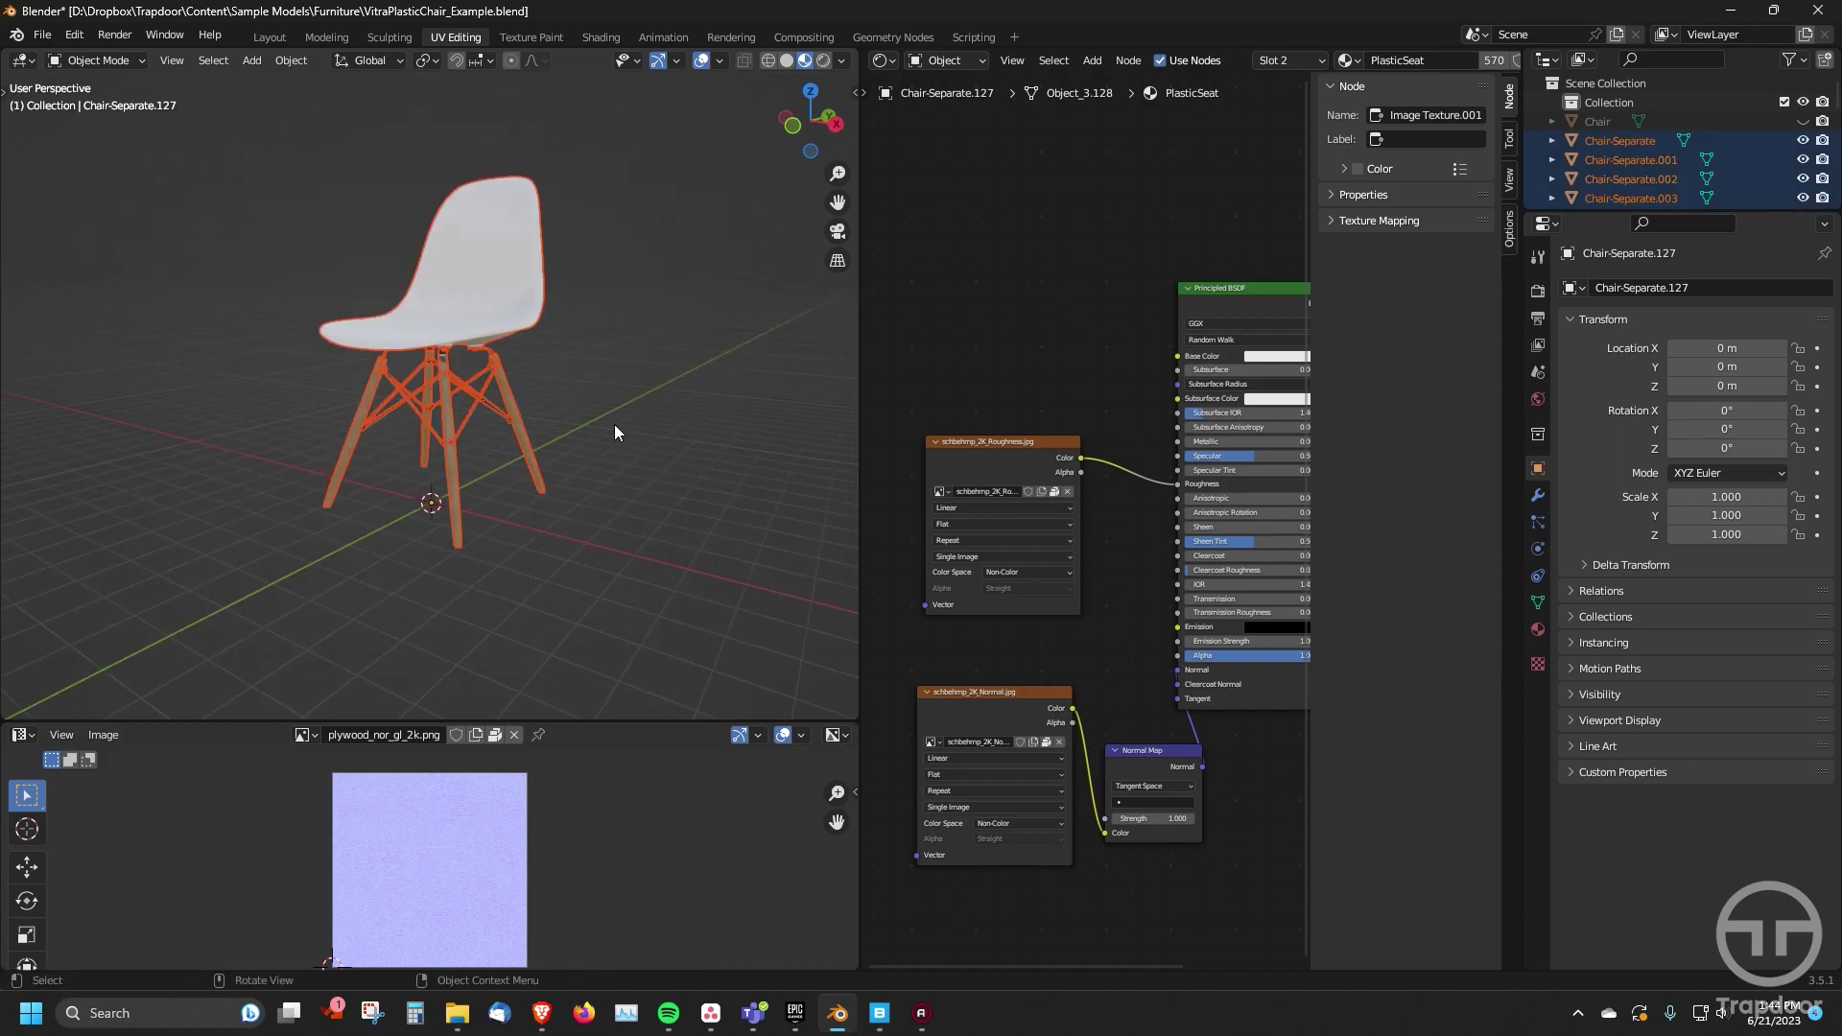
{"action": "key", "text": "ctrl"}
{"action": "key", "text": "ctrl+j"}
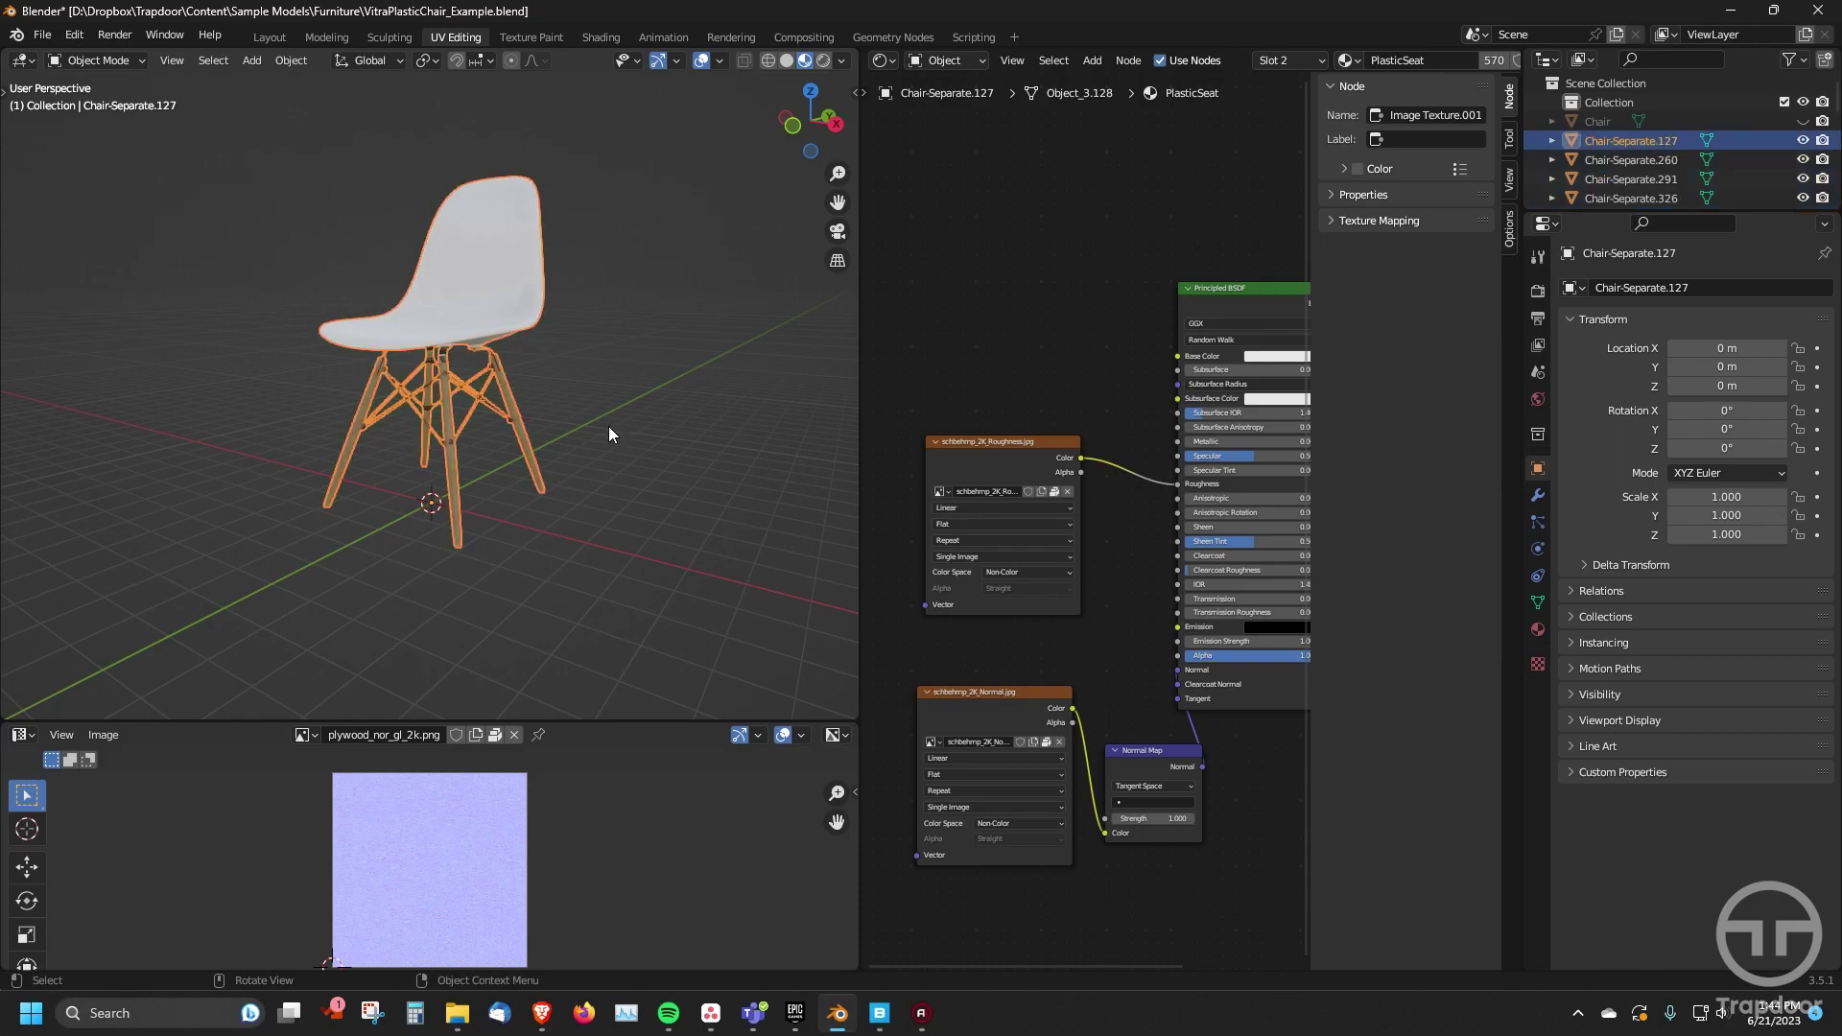
- Try to box-select every remaining piece of the chair with X-ray turned on
{"action": "middle_click_drag", "start_coordinate": [538, 465], "coordinate": [566, 439]}
{"action": "scroll", "coordinate": [565, 442], "scroll_direction": "up", "scroll_amount": 5}
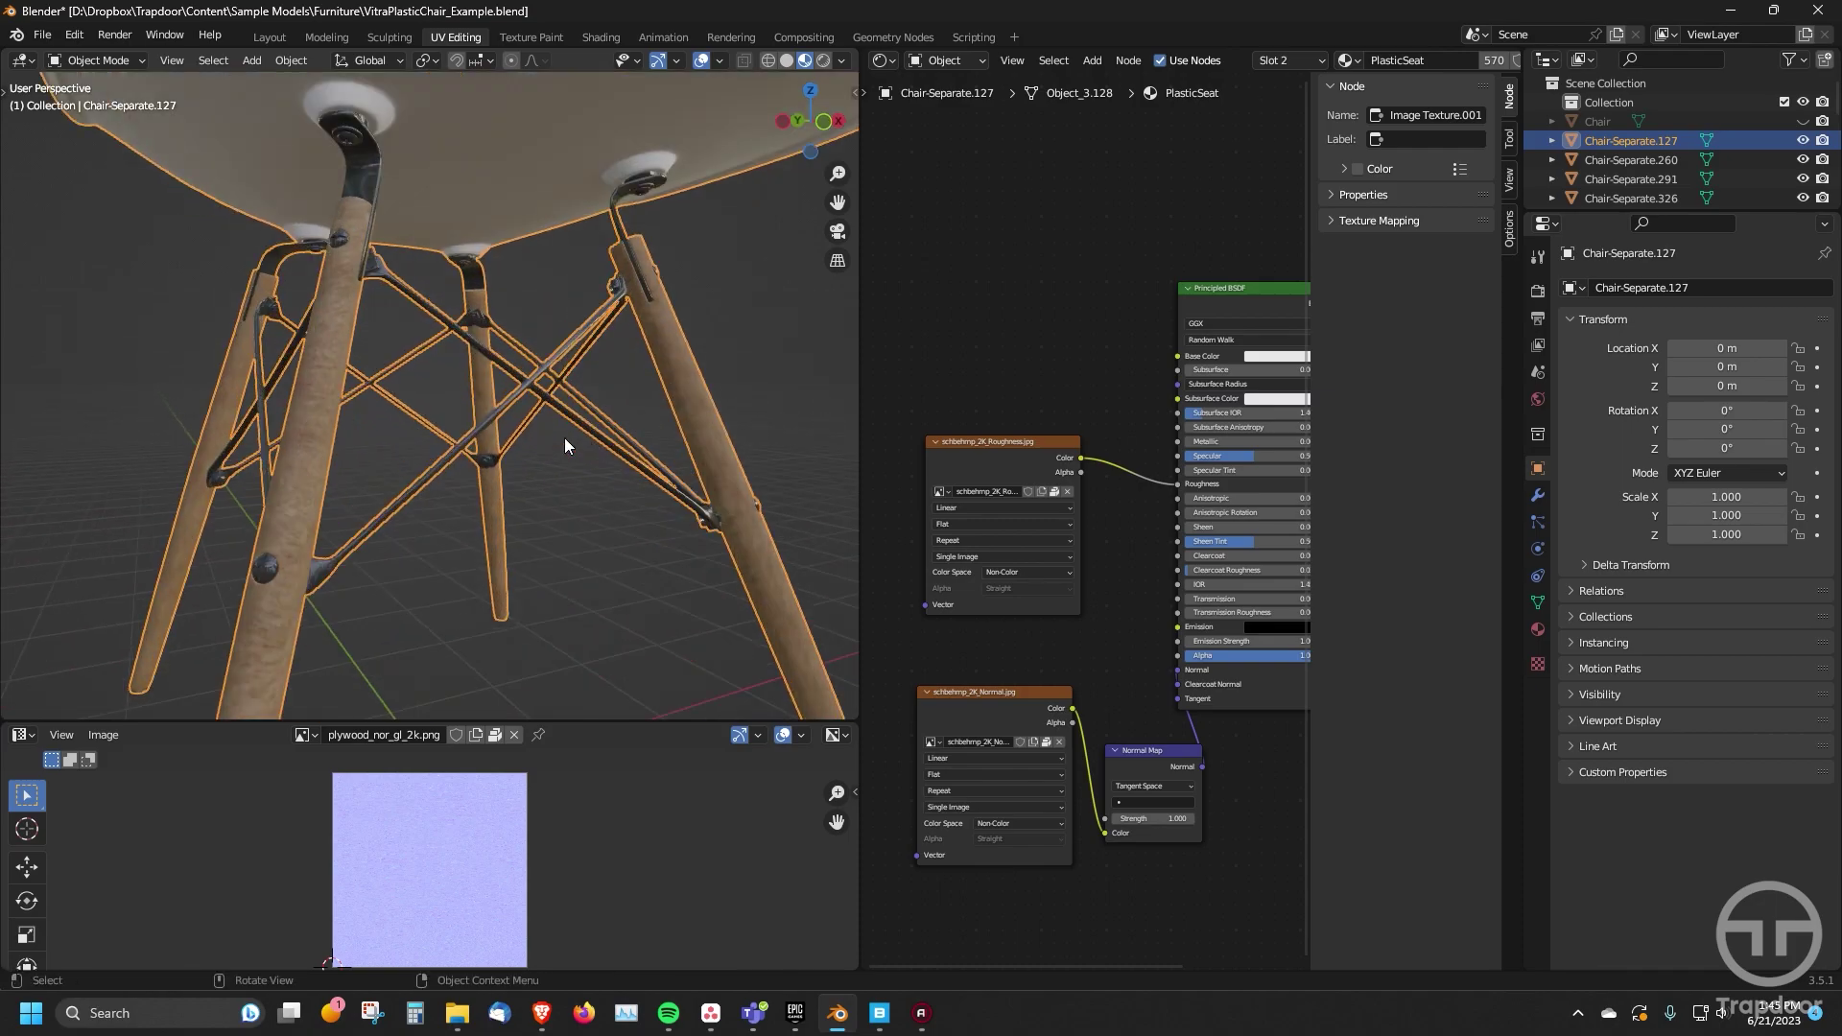
{"action": "scroll", "coordinate": [564, 438], "scroll_direction": "down", "scroll_amount": 8}
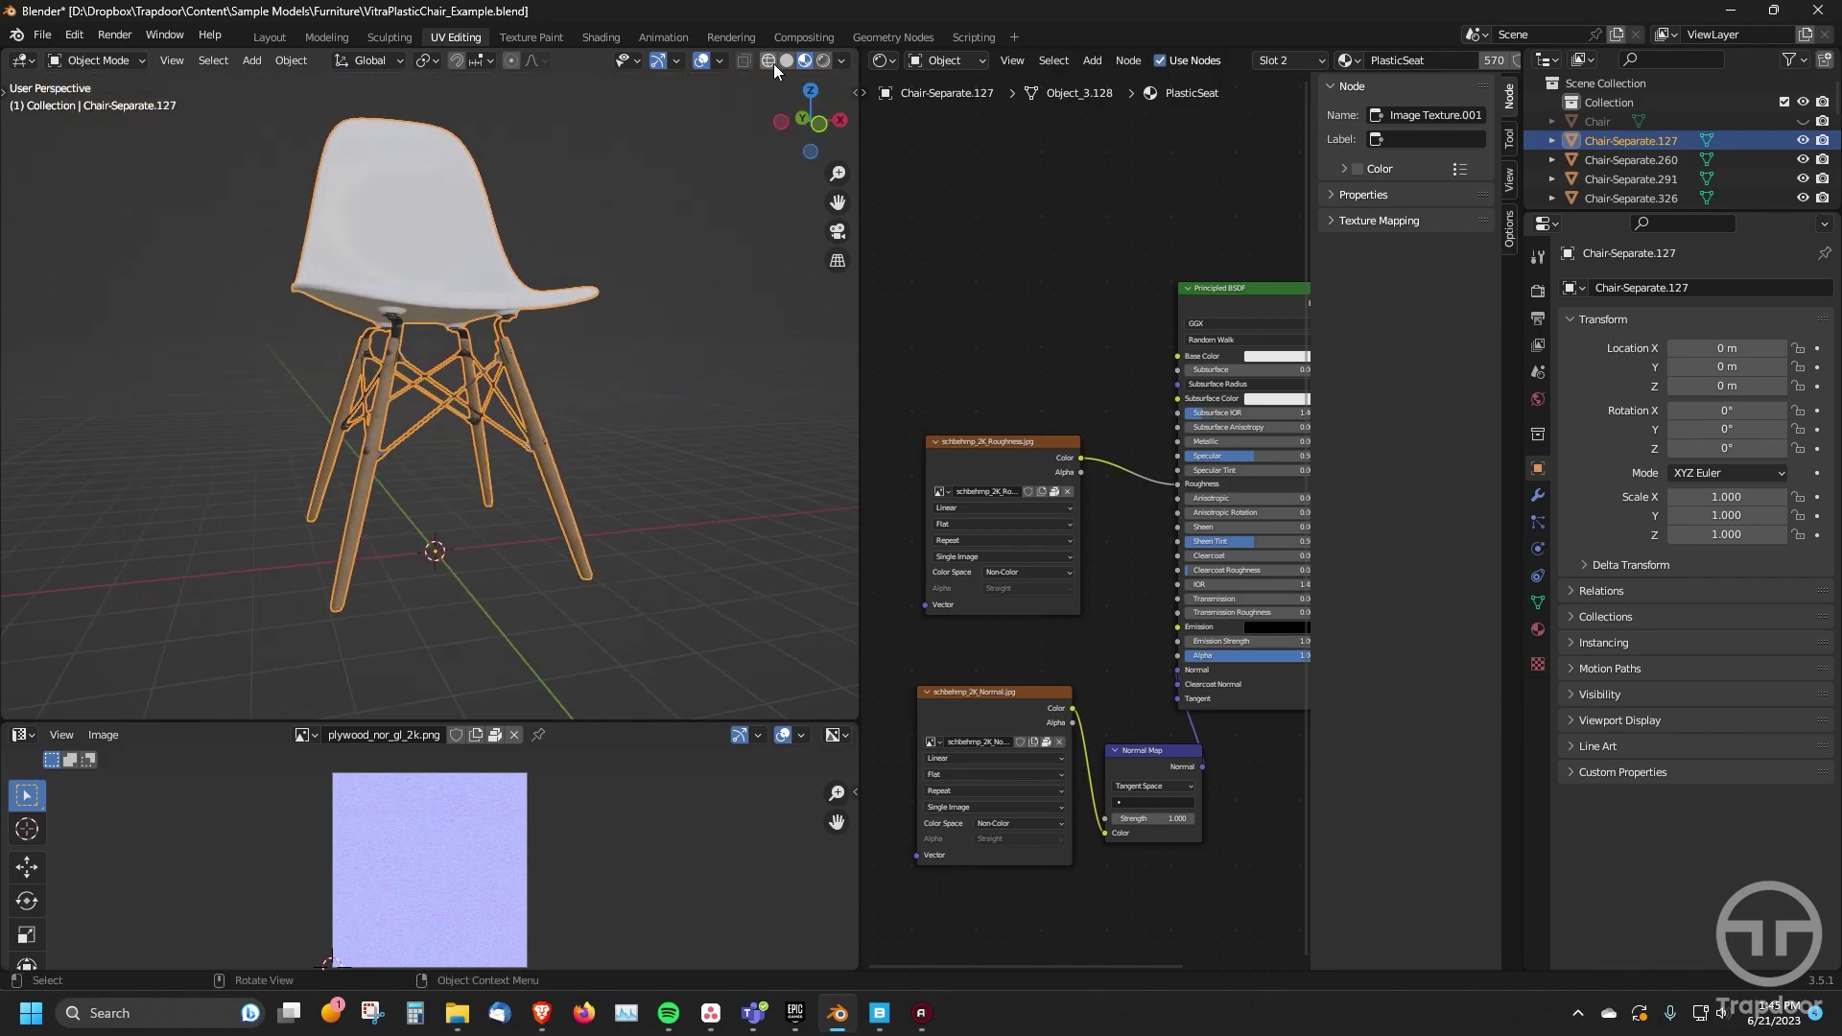
{"action": "left_click", "coordinate": [745, 61]}
{"action": "scroll", "coordinate": [662, 353], "scroll_direction": "down", "scroll_amount": 3}
{"action": "left_click_drag", "start_coordinate": [270, 204], "coordinate": [703, 533]}
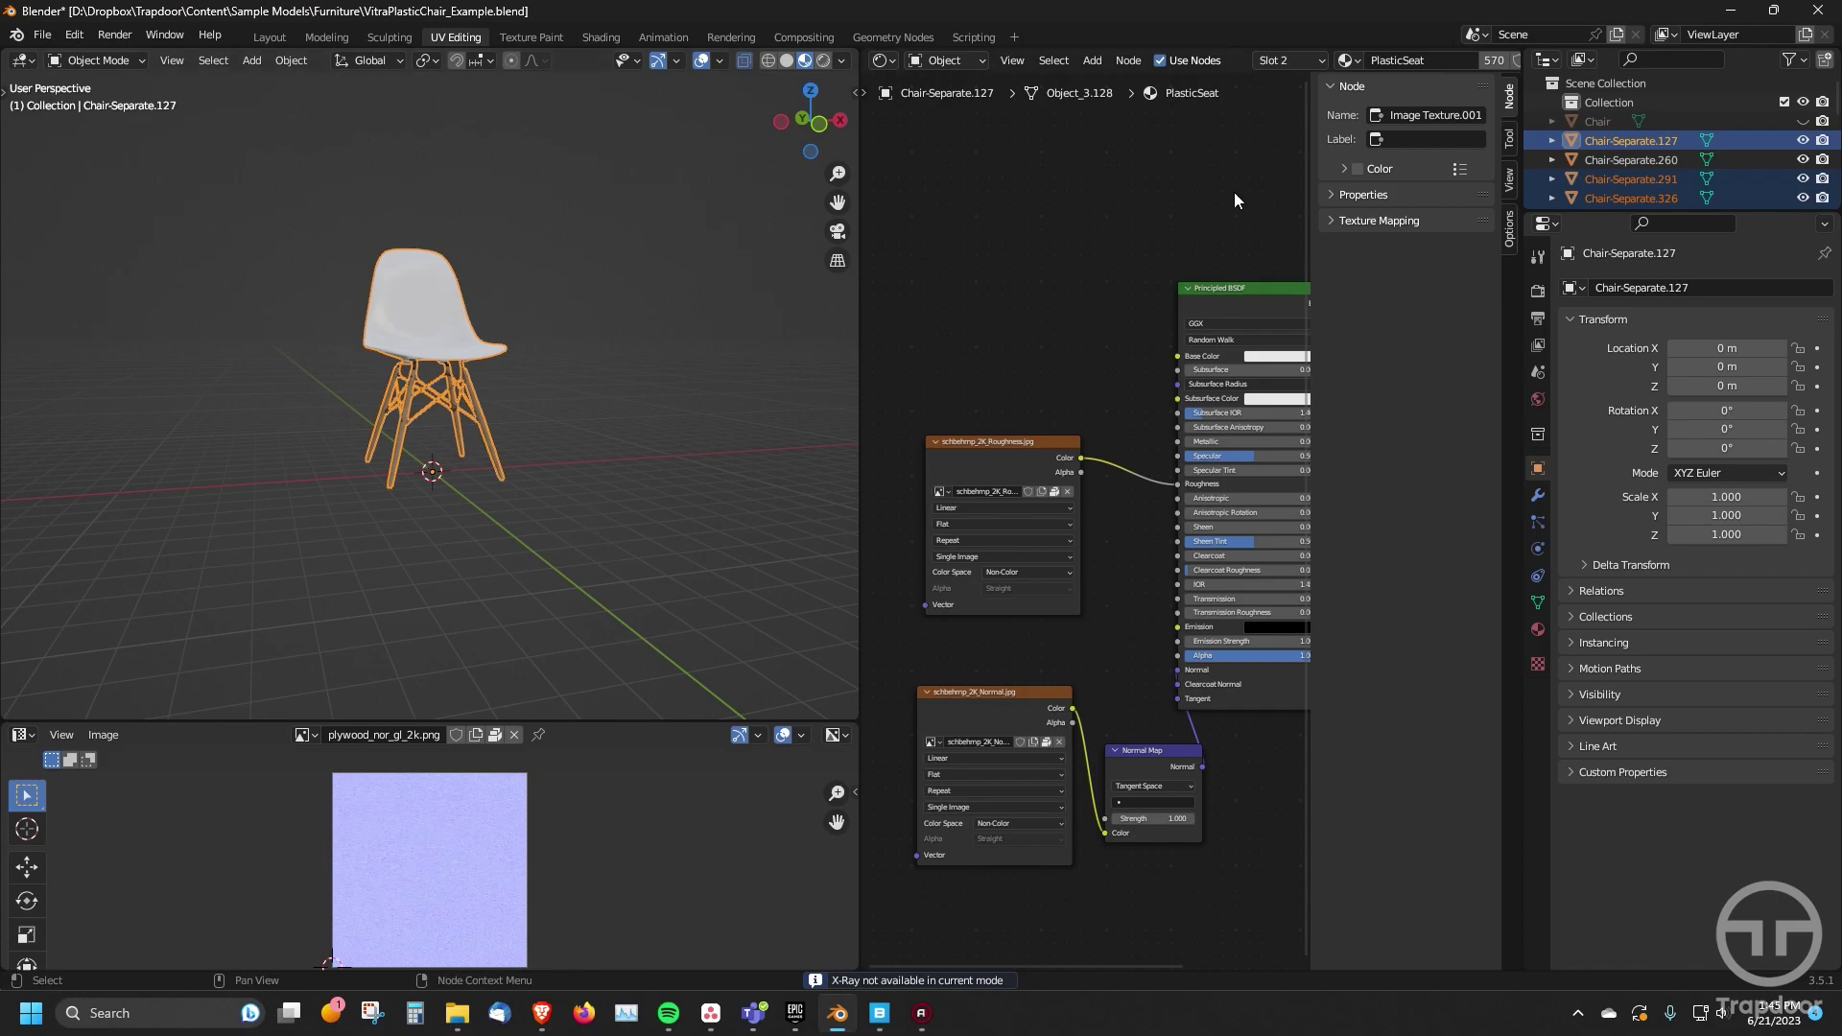
- Enlarge the outliner, select every object from Chair-Separate.127 through Chair-Separate.562, and join them into one object
{"action": "scroll", "coordinate": [1578, 163], "scroll_direction": "down", "scroll_amount": 10}
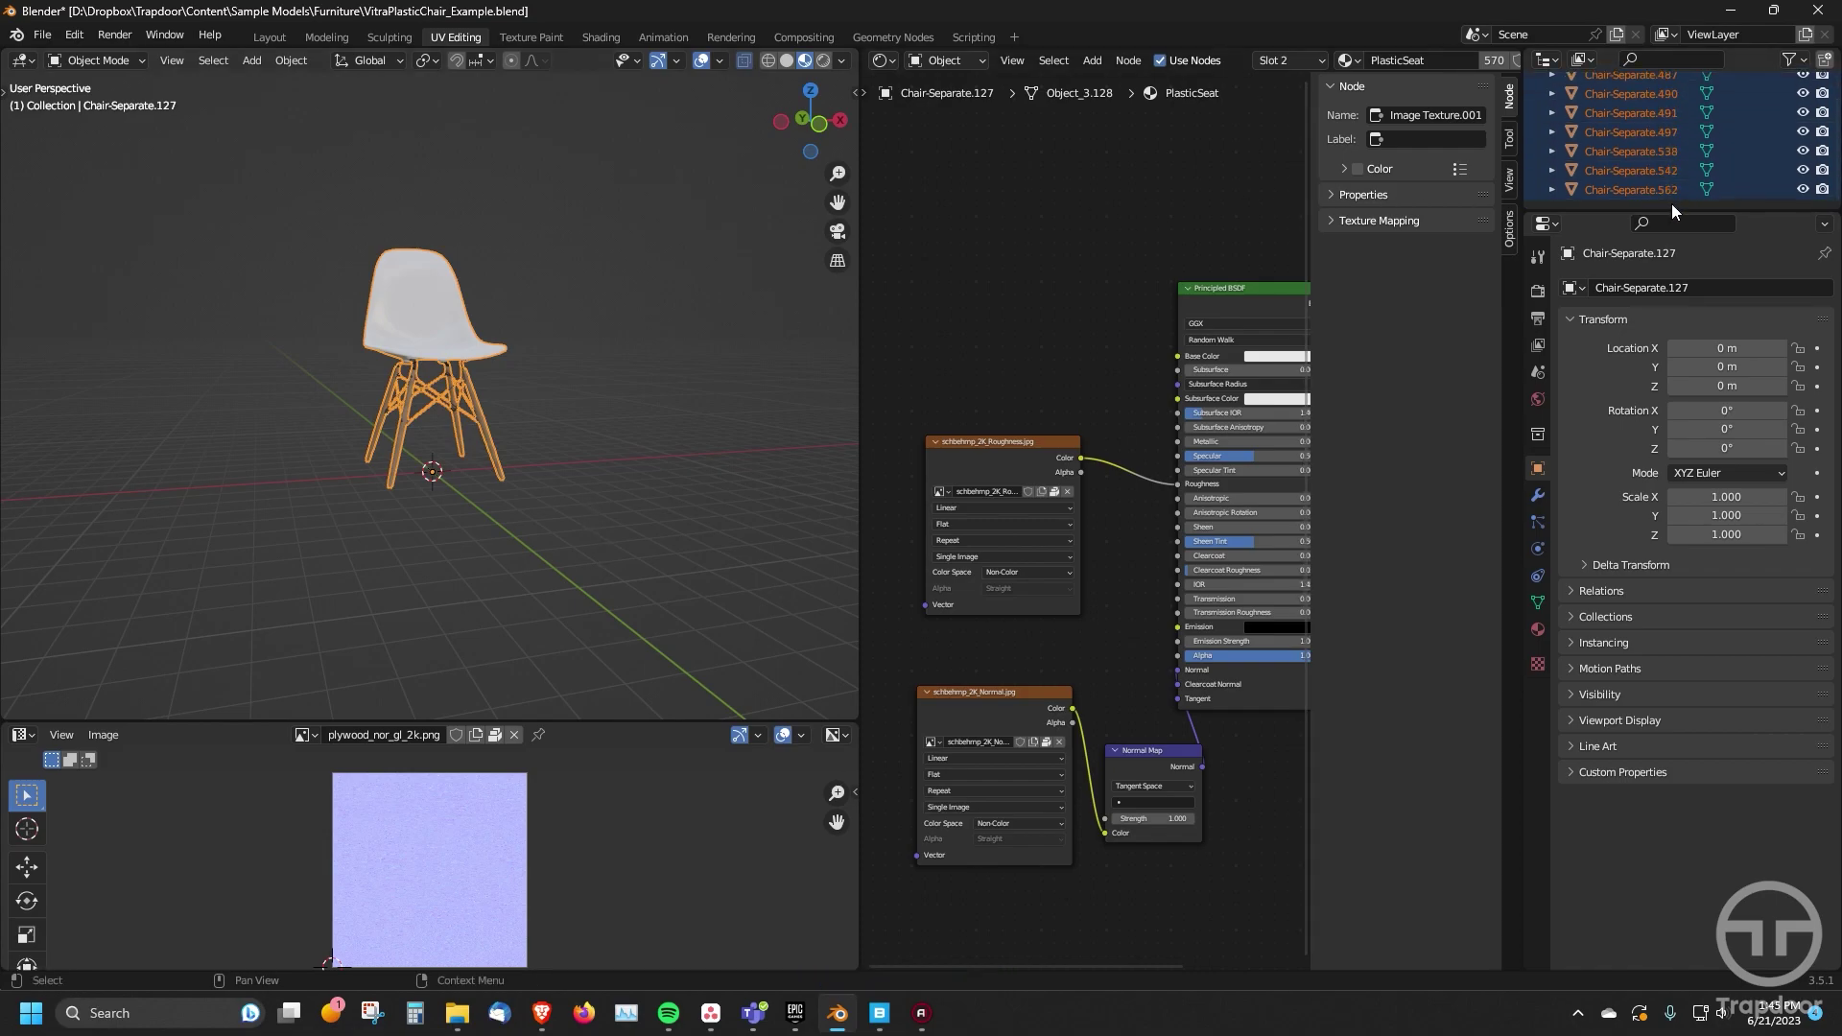
{"action": "left_click_drag", "start_coordinate": [1675, 209], "coordinate": [1671, 705]}
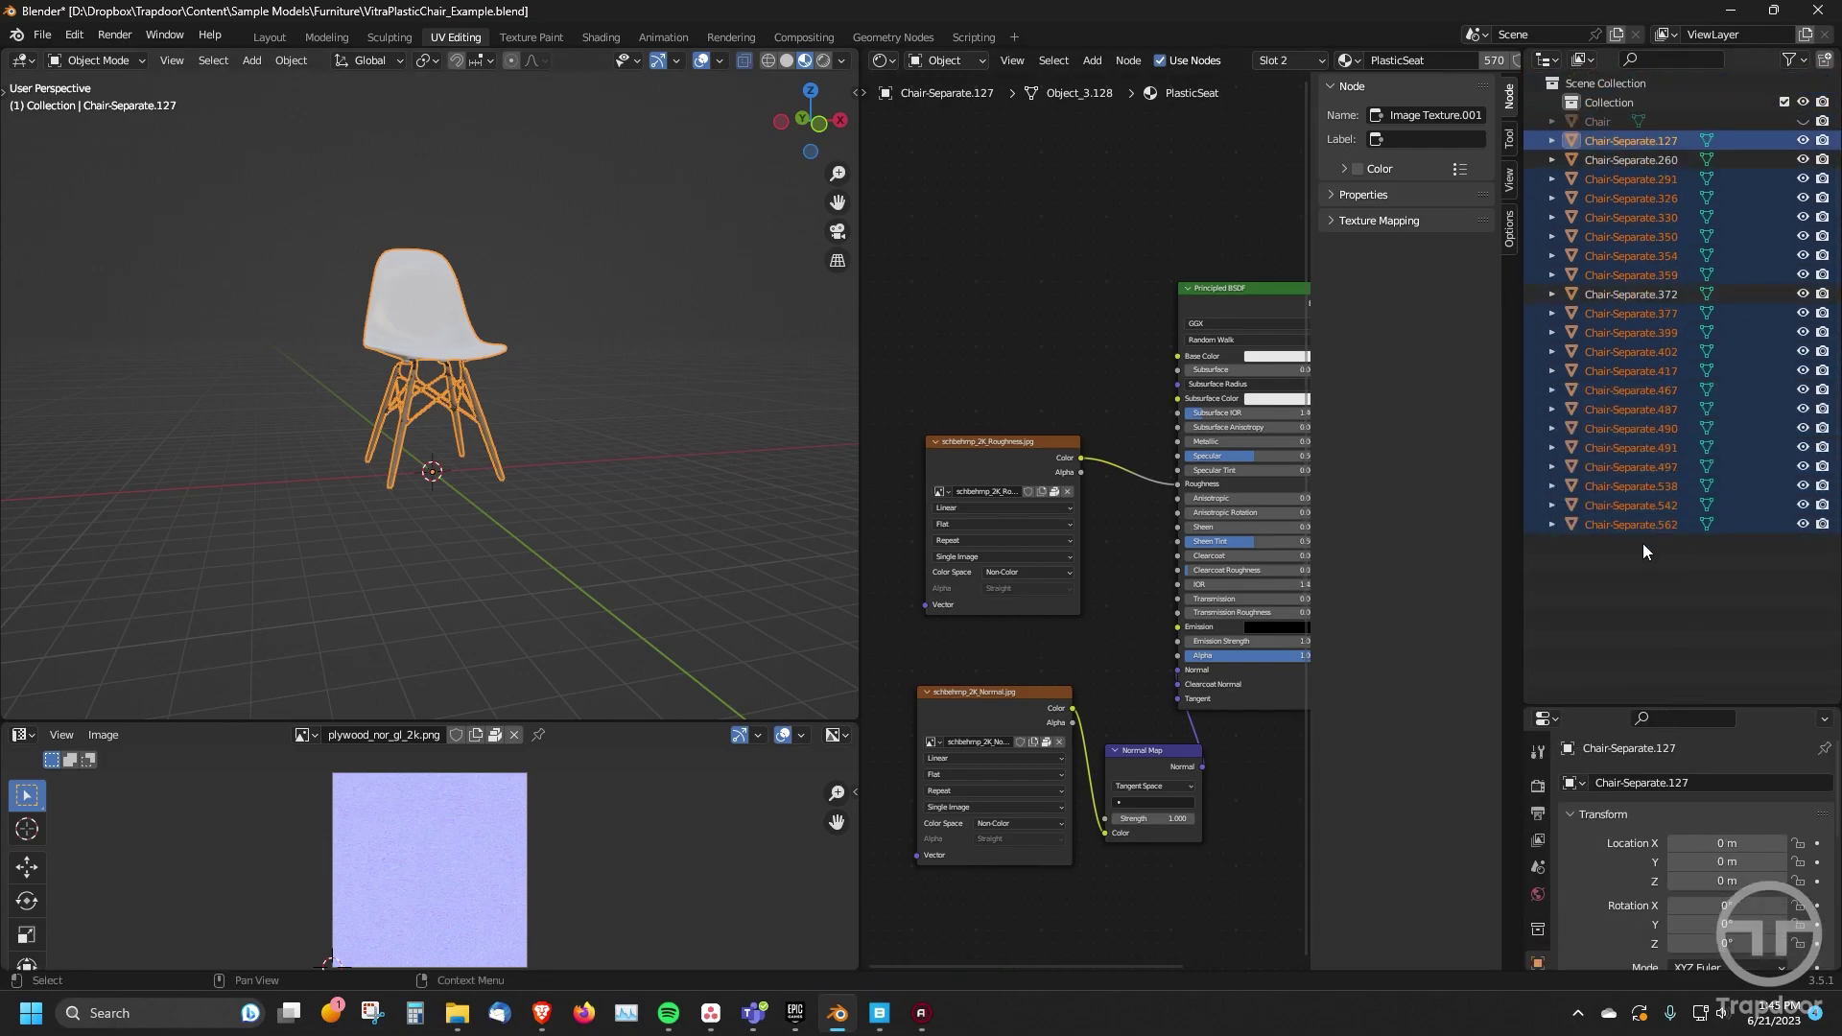
{"action": "left_click", "coordinate": [1639, 140]}
{"action": "left_click", "coordinate": [1662, 524], "text": "shift"}
{"action": "middle_click_drag", "start_coordinate": [593, 422], "coordinate": [486, 435]}
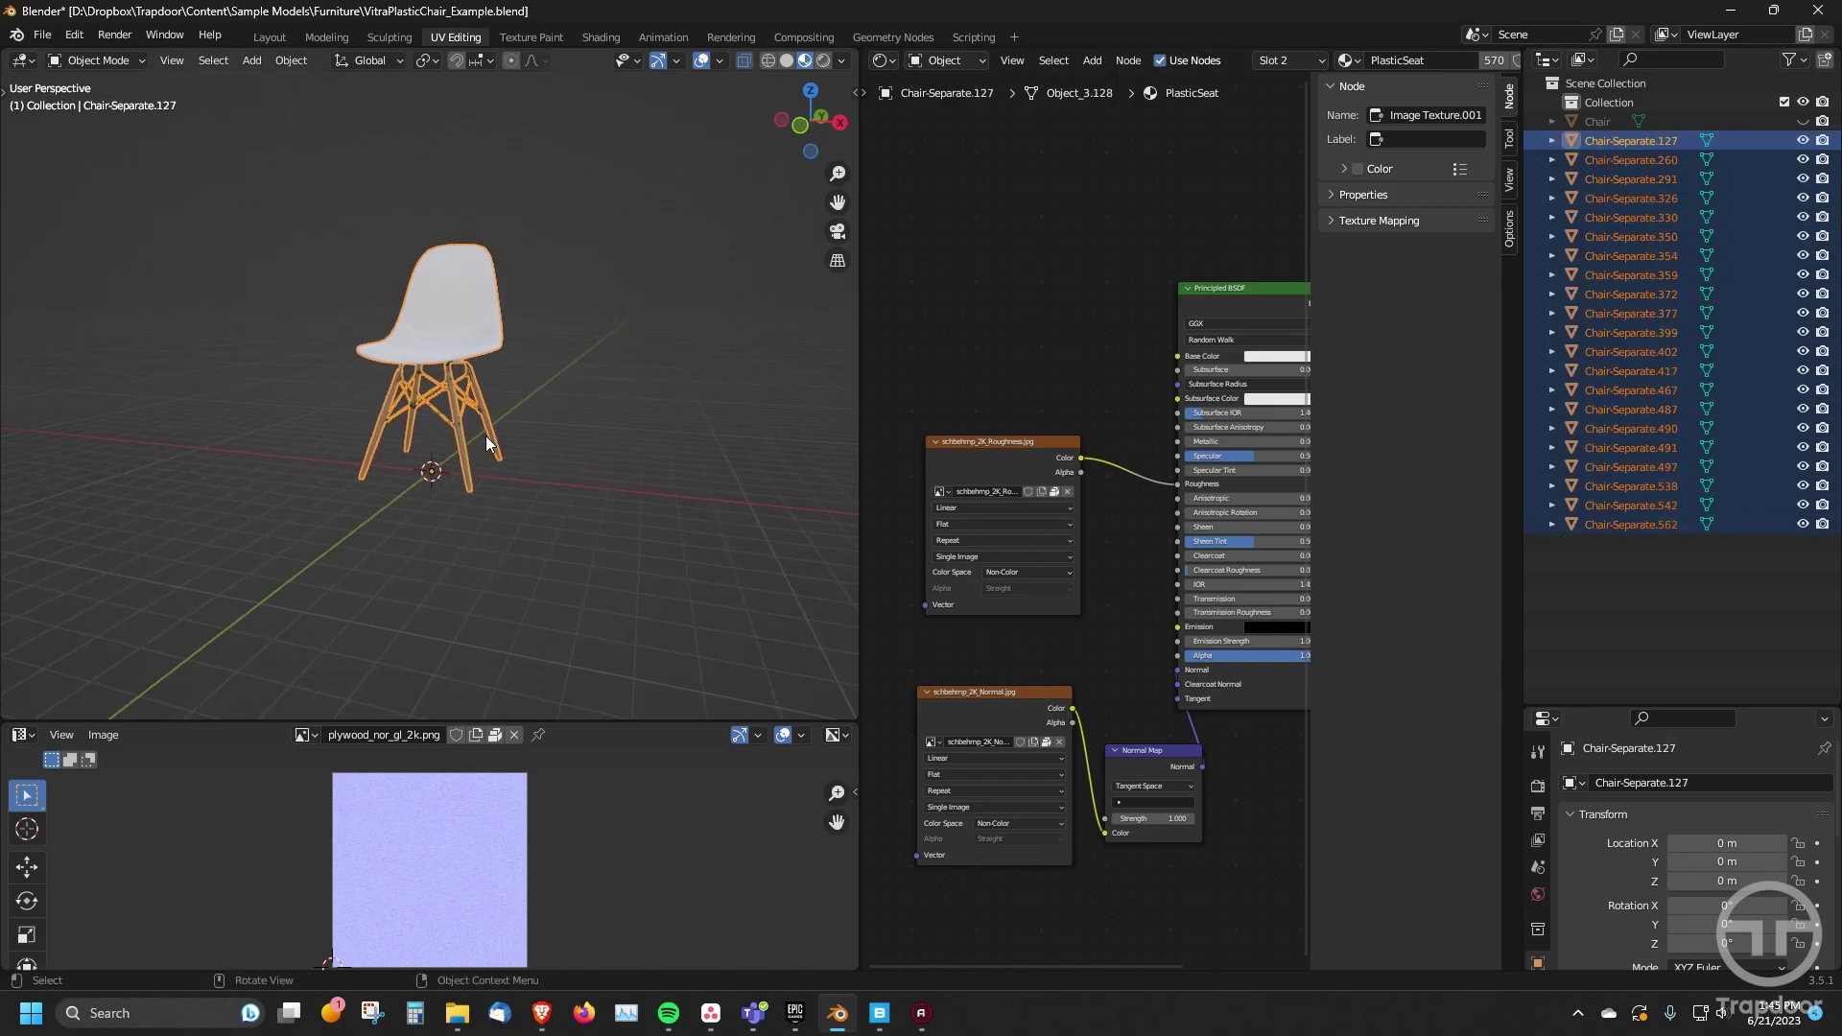
{"action": "key", "text": "ctrl+j"}
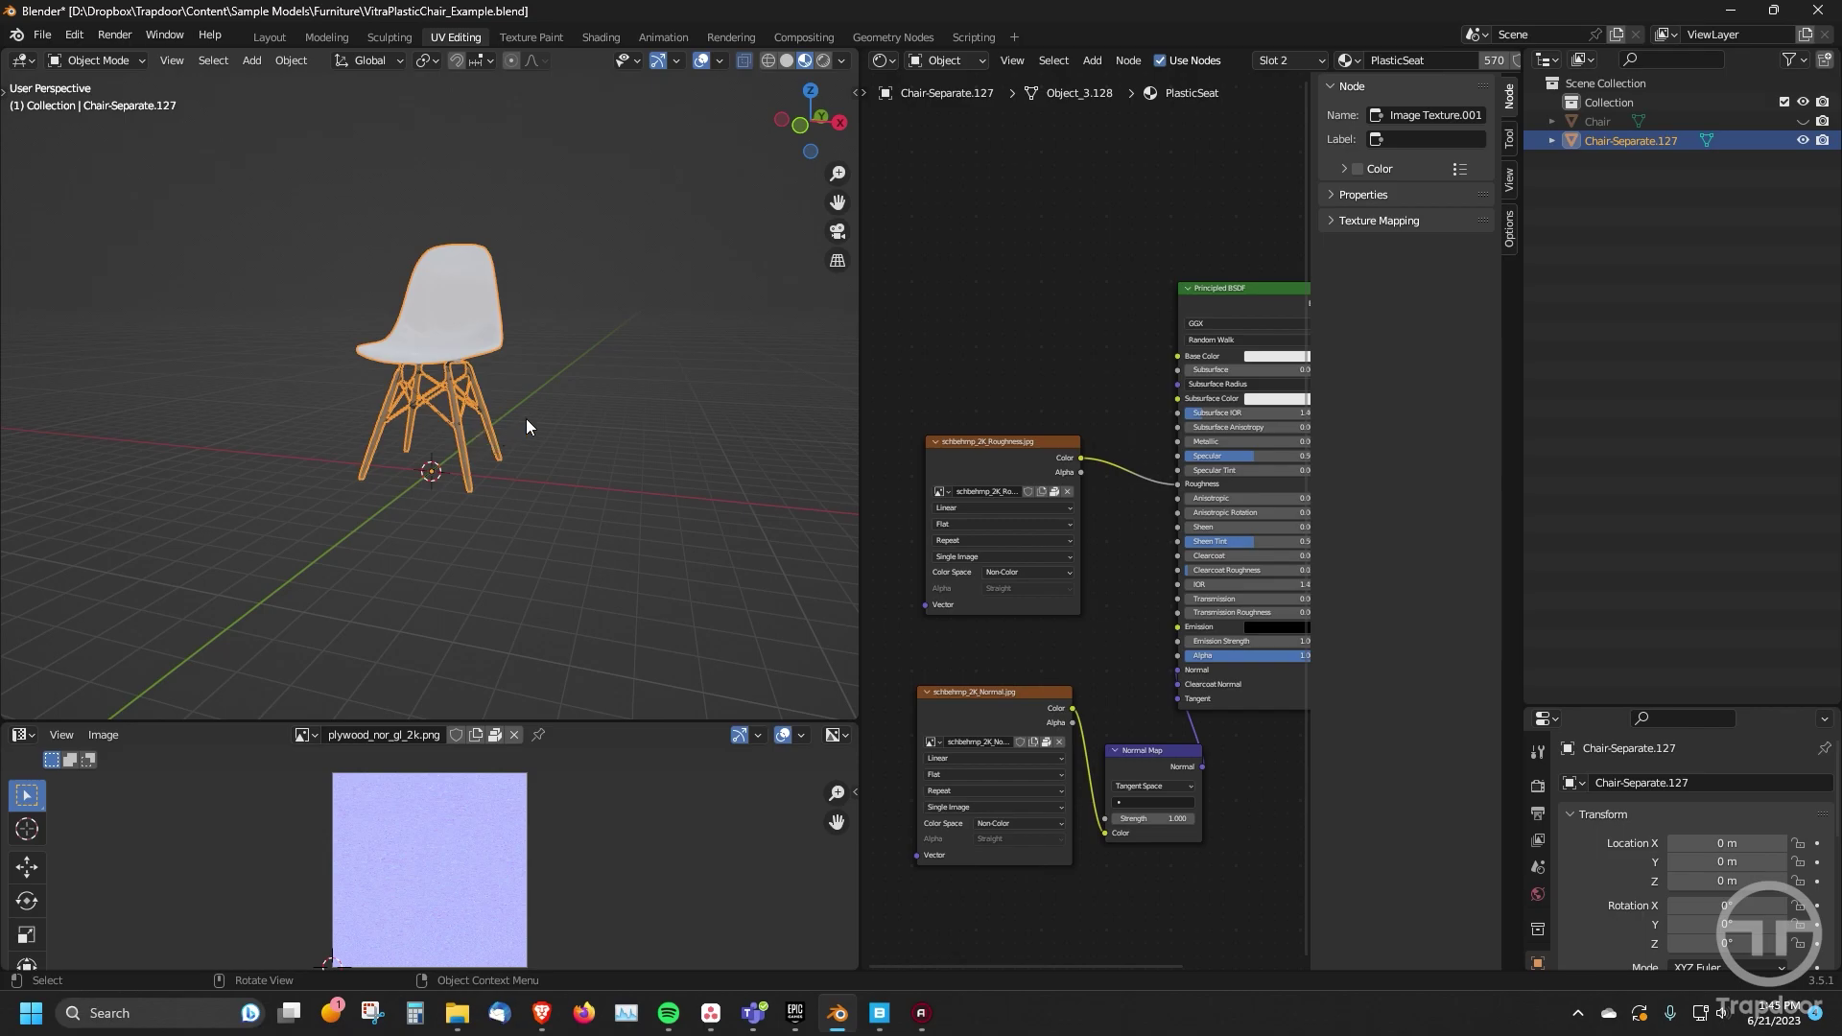
- Select all of the joined chair's geometry in Edit Mode and separate it by loose parts
{"action": "scroll", "coordinate": [545, 369], "scroll_direction": "up", "scroll_amount": 5}
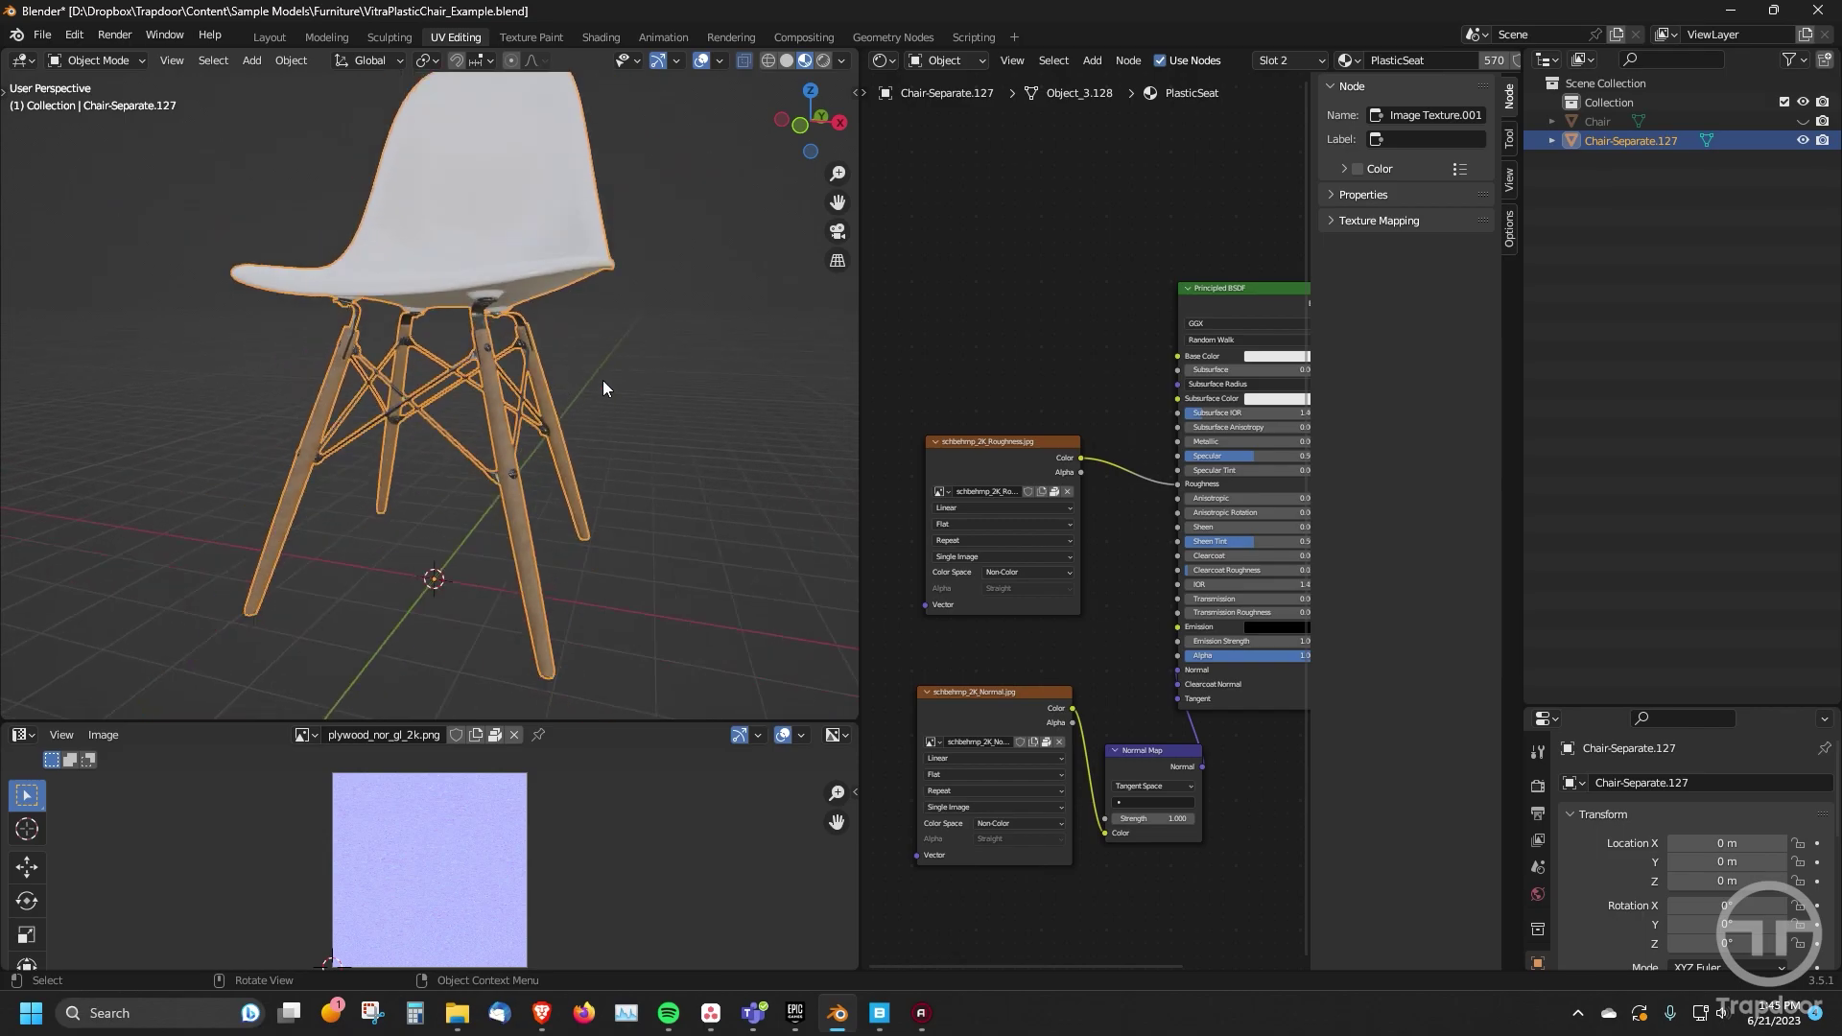
{"action": "mouse_move", "coordinate": [596, 383]}
{"action": "middle_mouse_down"}
{"action": "mouse_move", "coordinate": [740, 383]}
{"action": "mouse_move", "coordinate": [564, 407]}
{"action": "mouse_move", "coordinate": [643, 365]}
{"action": "mouse_move", "coordinate": [619, 428]}
{"action": "mouse_move", "coordinate": [464, 426]}
{"action": "mouse_move", "coordinate": [608, 403]}
{"action": "middle_mouse_up"}
{"action": "scroll", "coordinate": [693, 396], "scroll_direction": "down", "scroll_amount": 3}
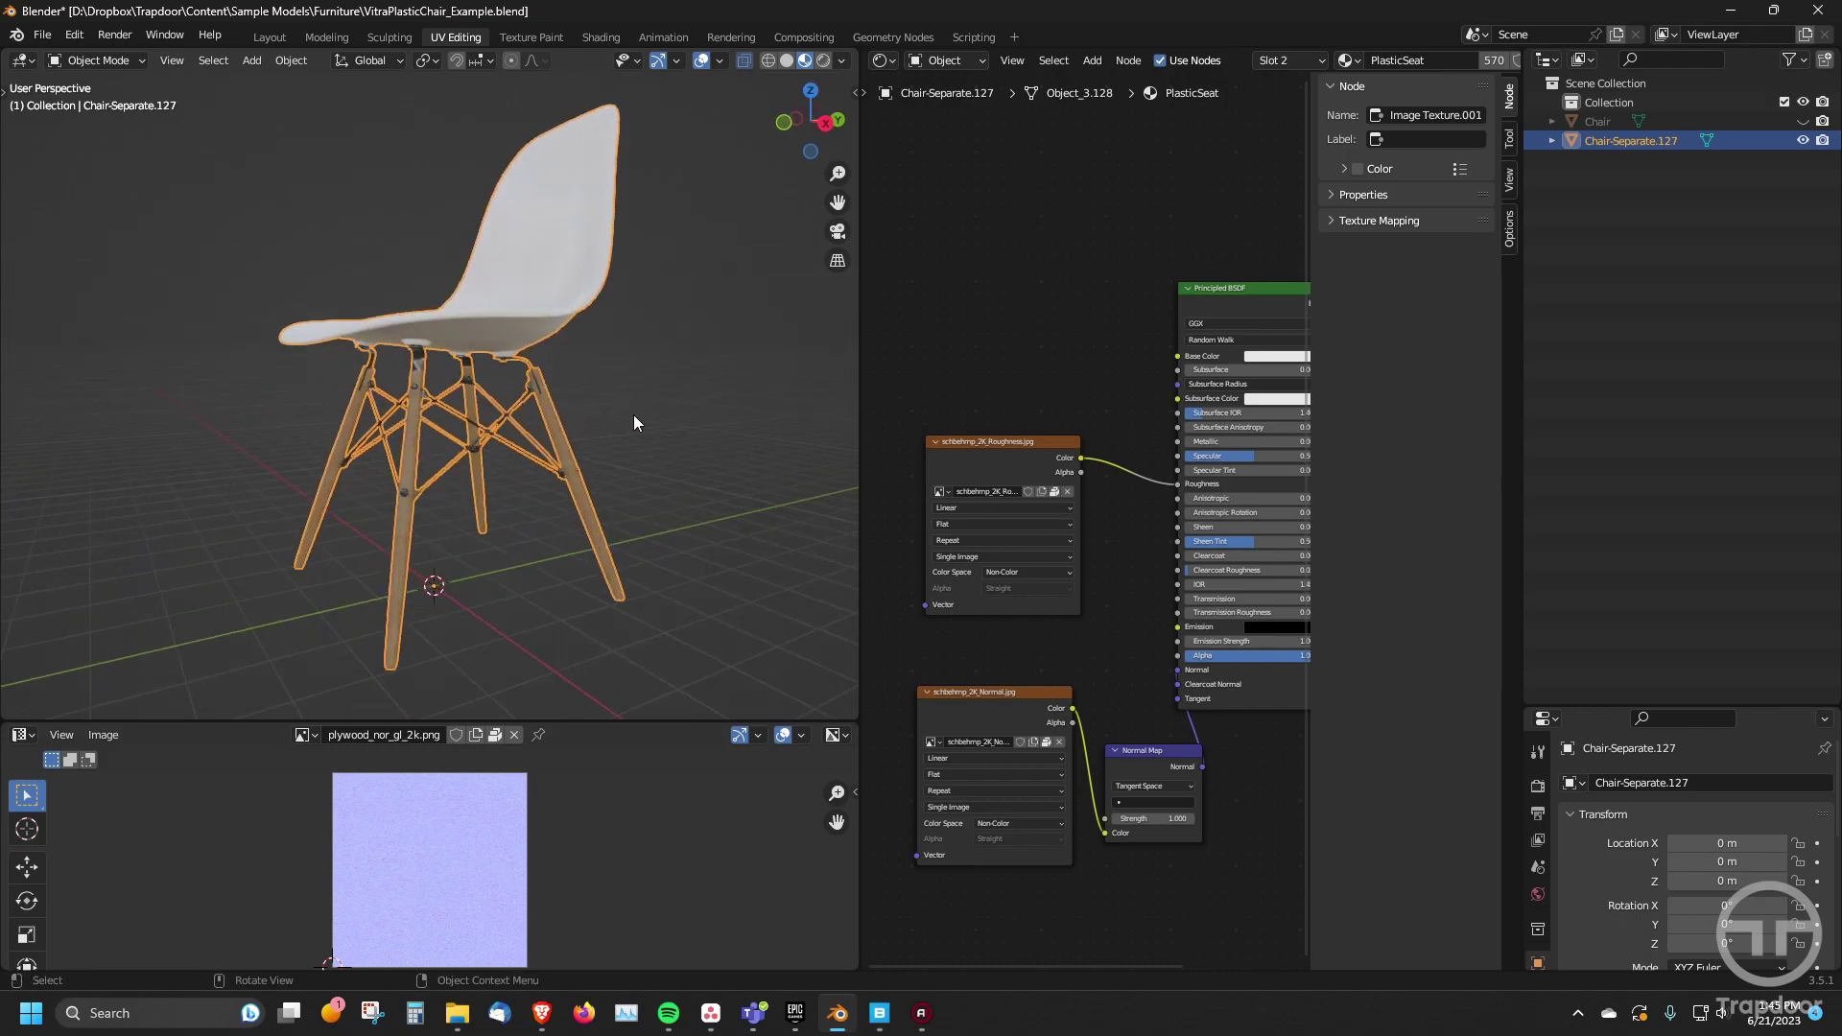
{"action": "middle_click_drag", "start_coordinate": [631, 421], "coordinate": [562, 425]}
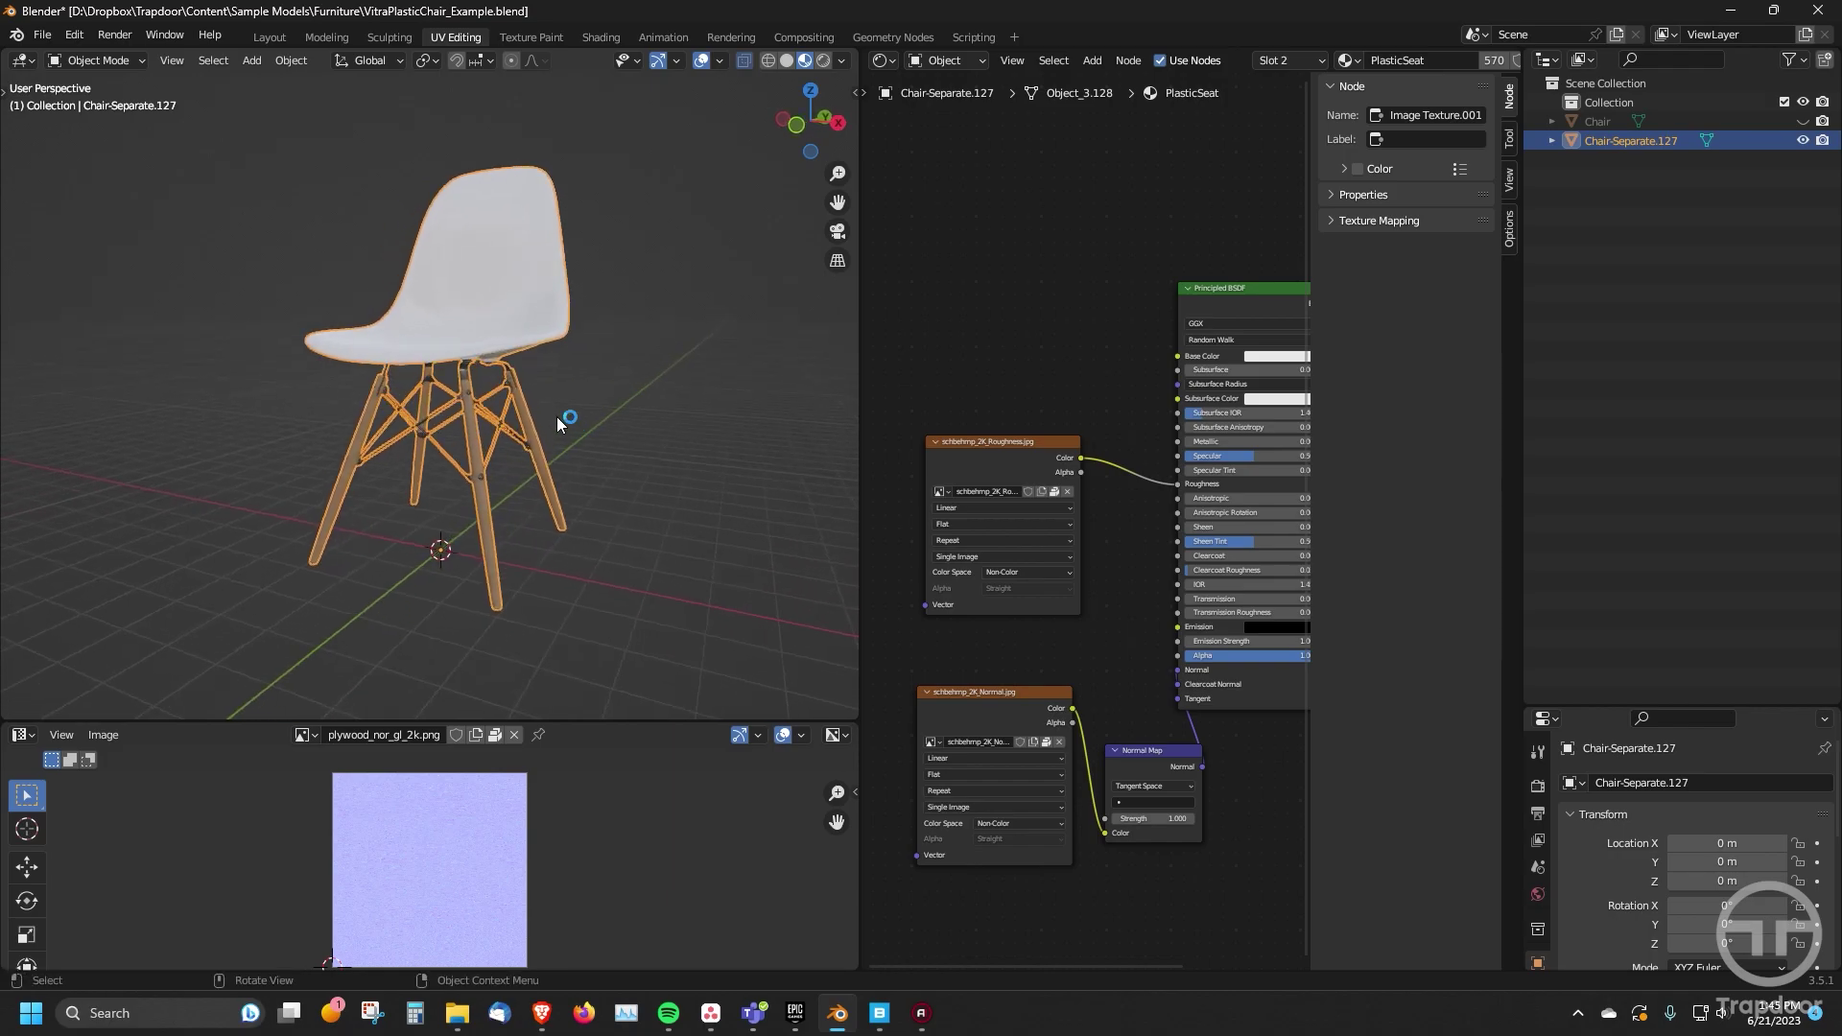
{"action": "key", "text": "Tab"}
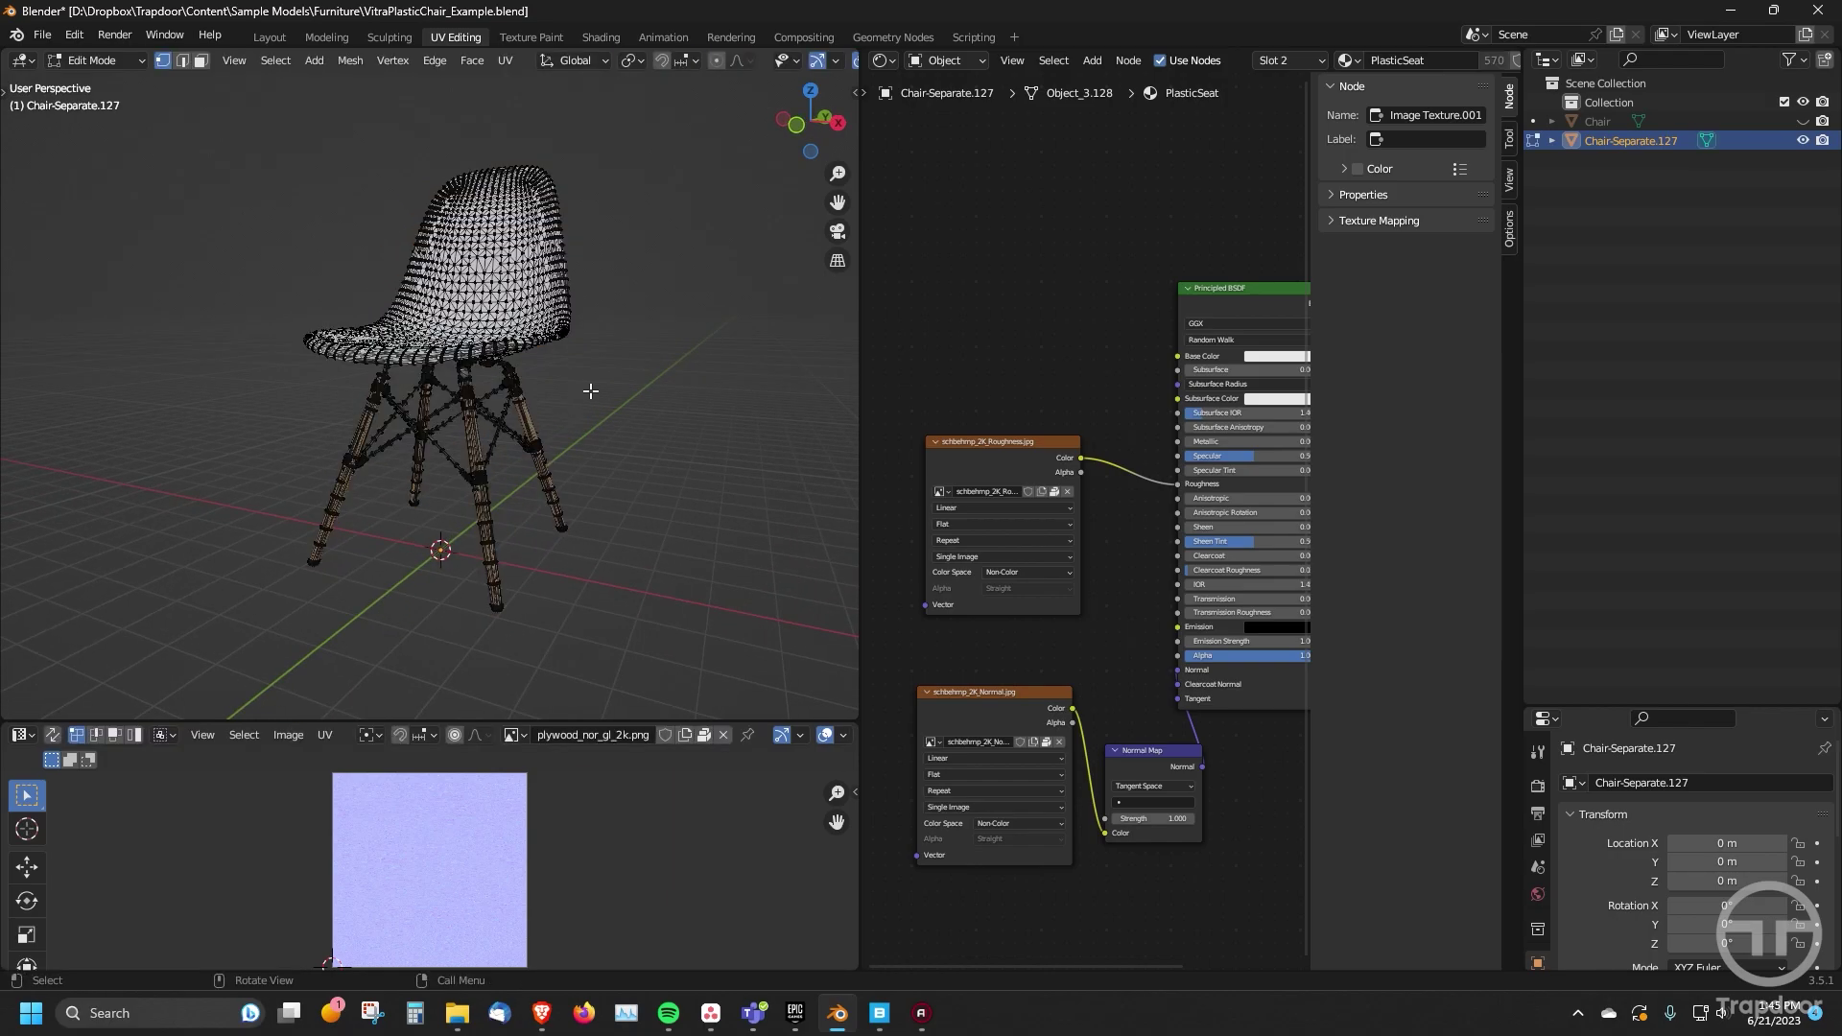
{"action": "key", "text": "a"}
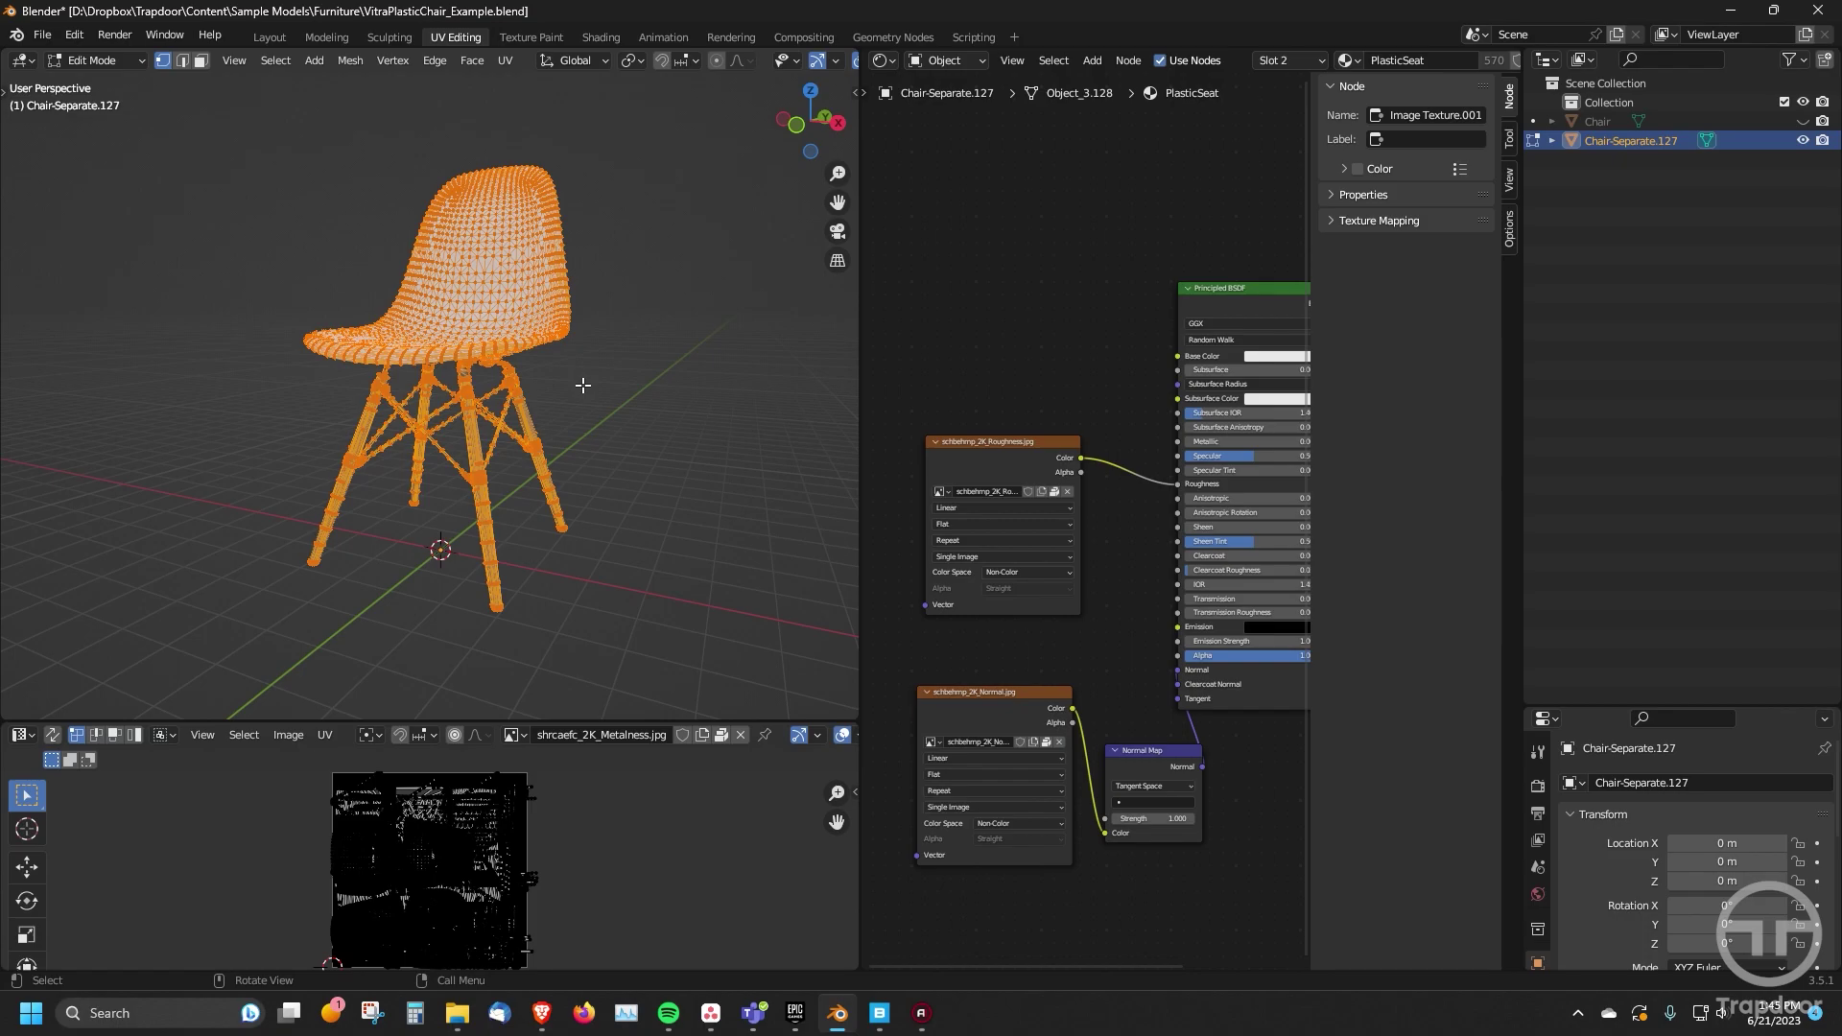
{"action": "key", "text": "p"}
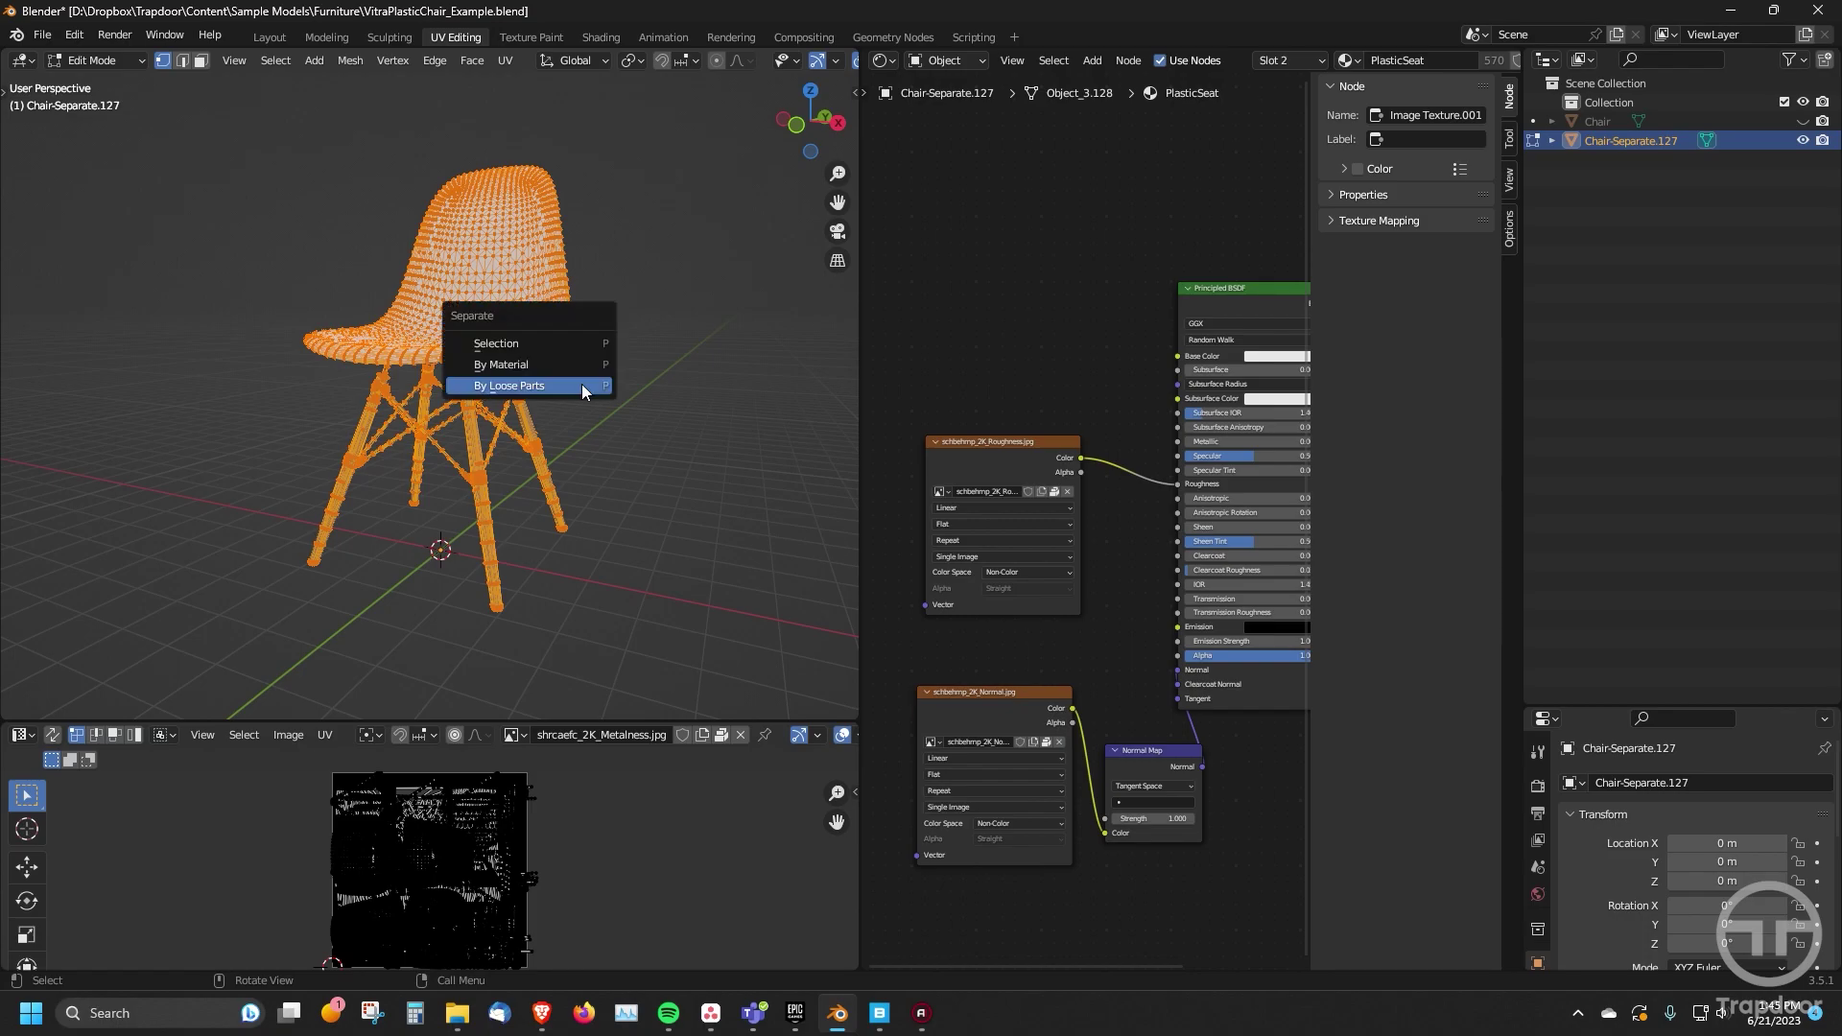
{"action": "left_click", "coordinate": [532, 388]}
- Review the long list of separated objects, undo the separation, and return to Object Mode
{"action": "scroll", "coordinate": [1677, 336], "scroll_direction": "down", "scroll_amount": 20}
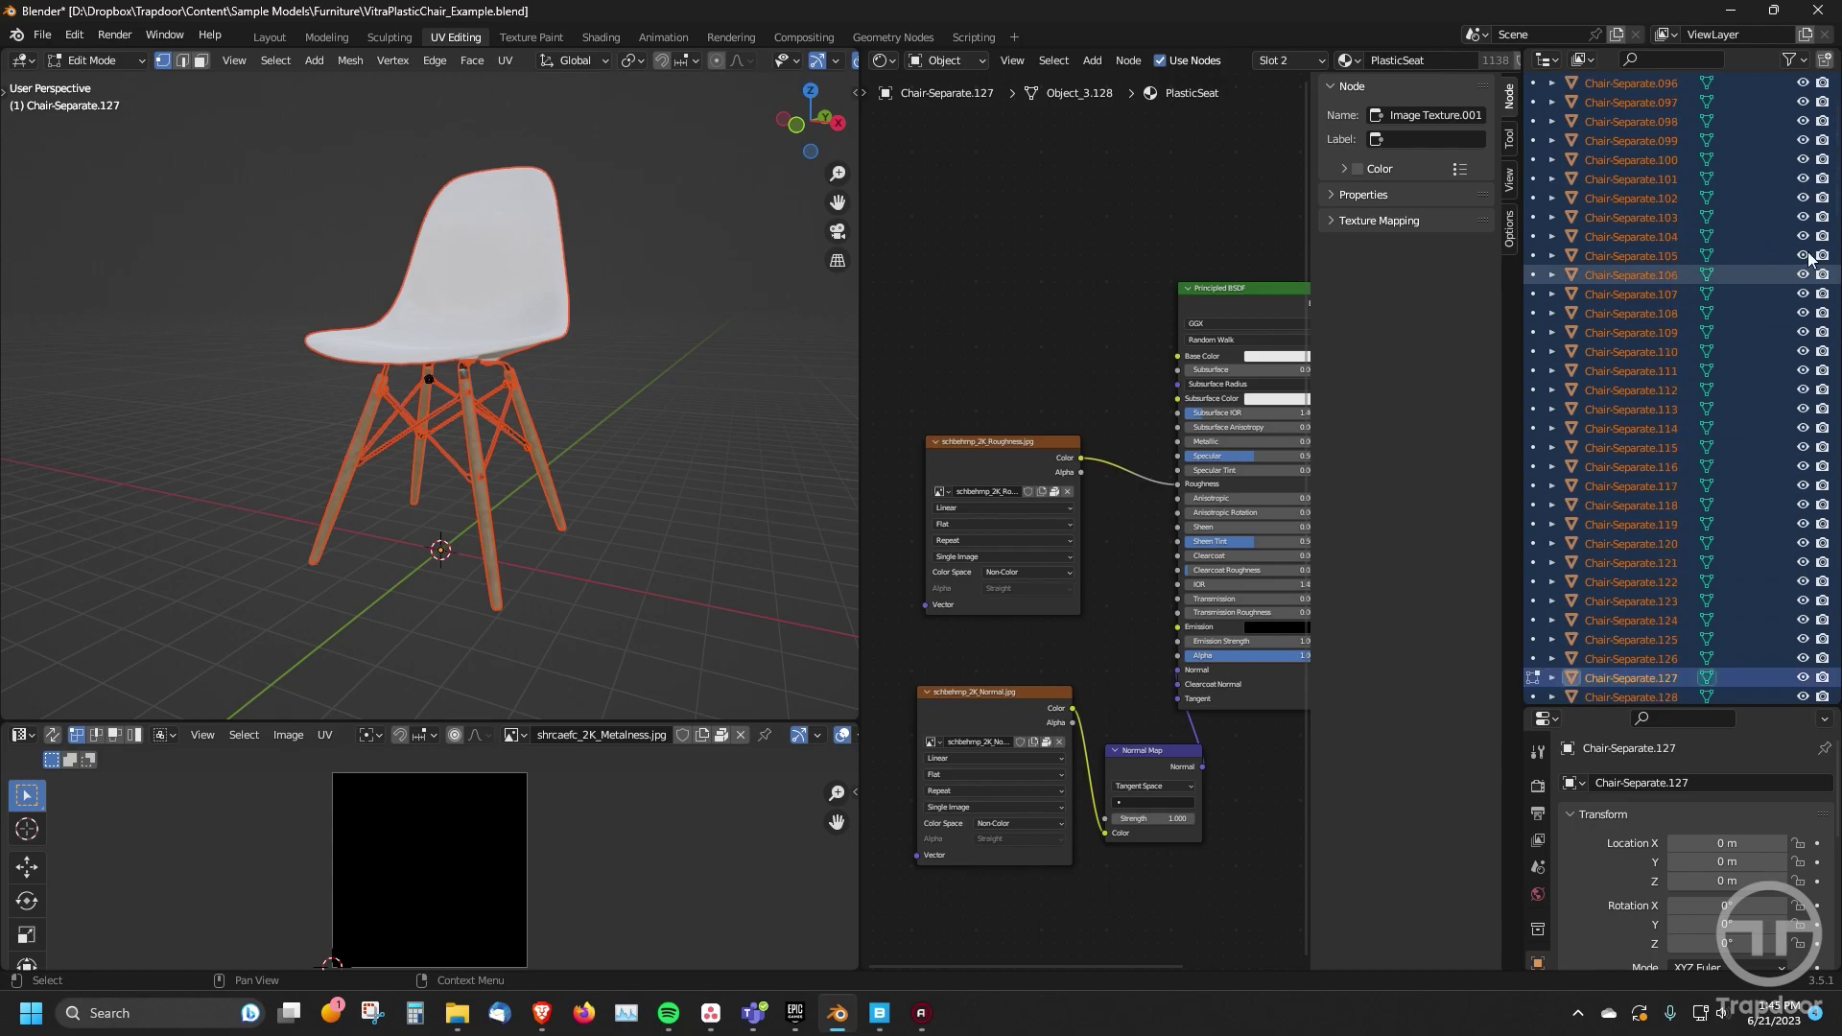
{"action": "left_click_drag", "start_coordinate": [1835, 168], "coordinate": [1835, 115]}
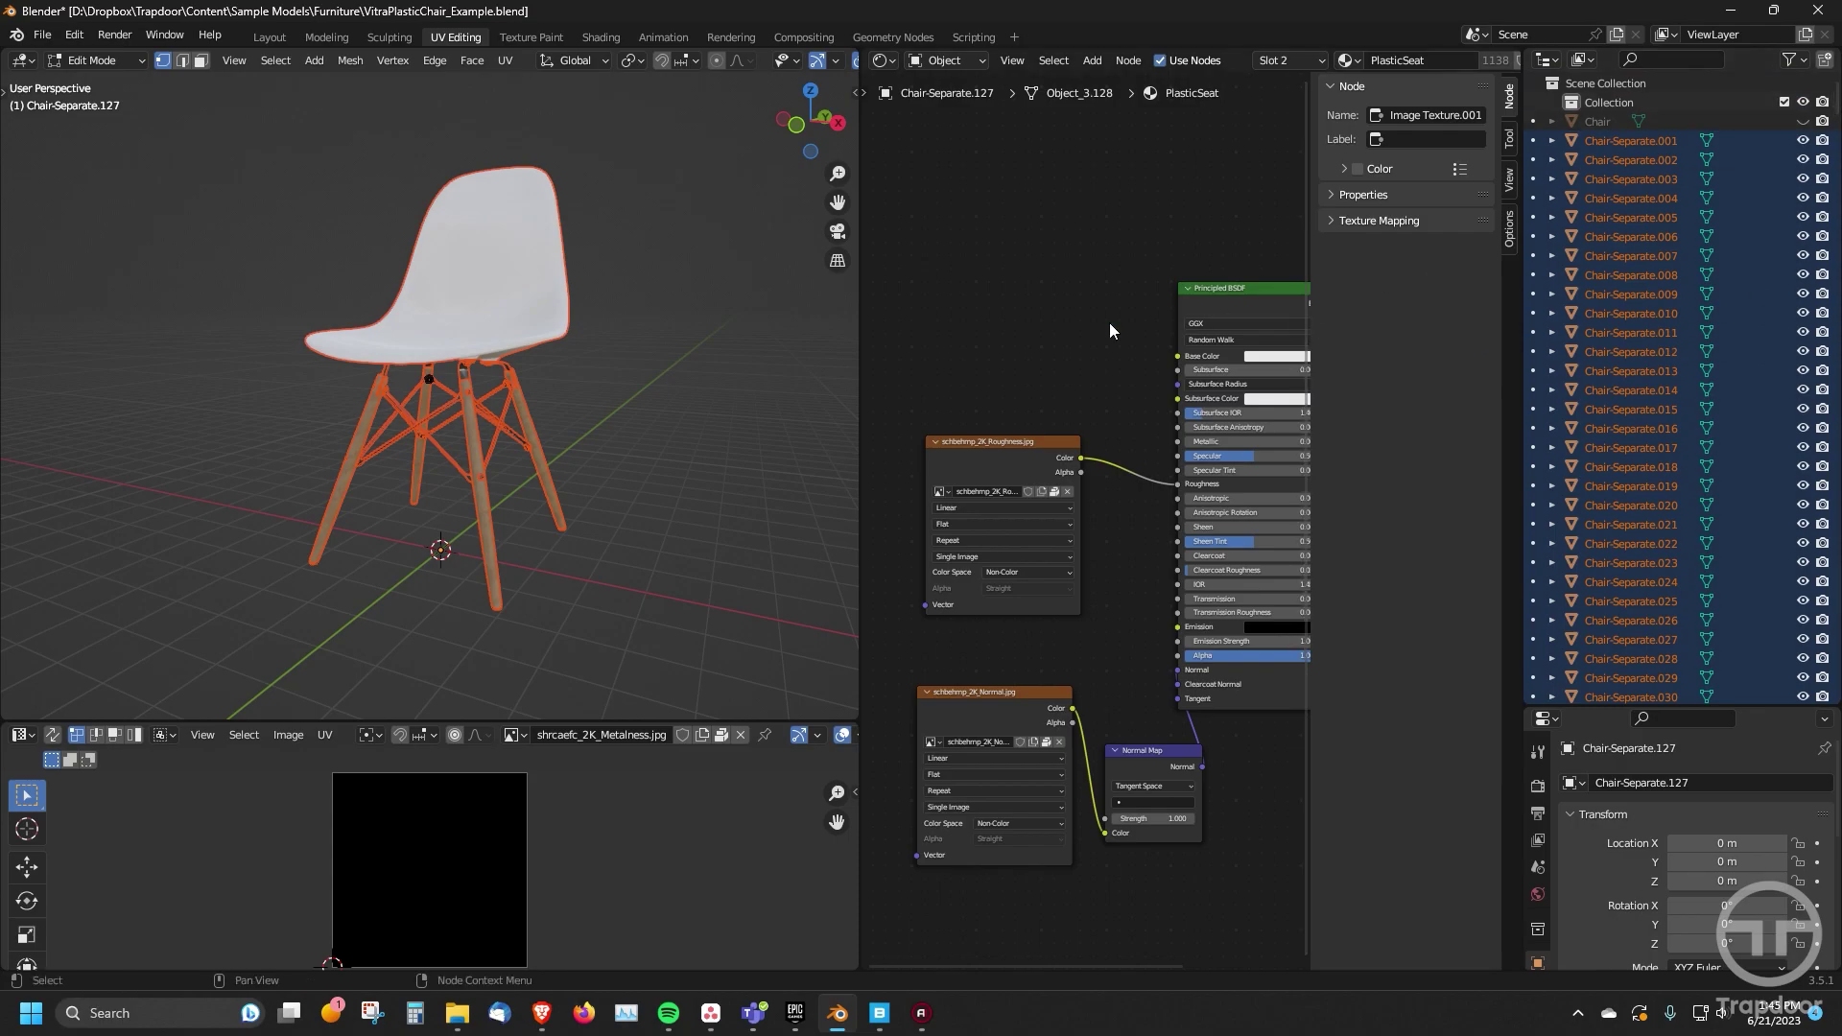
{"action": "scroll", "coordinate": [581, 477], "scroll_direction": "up", "scroll_amount": 1}
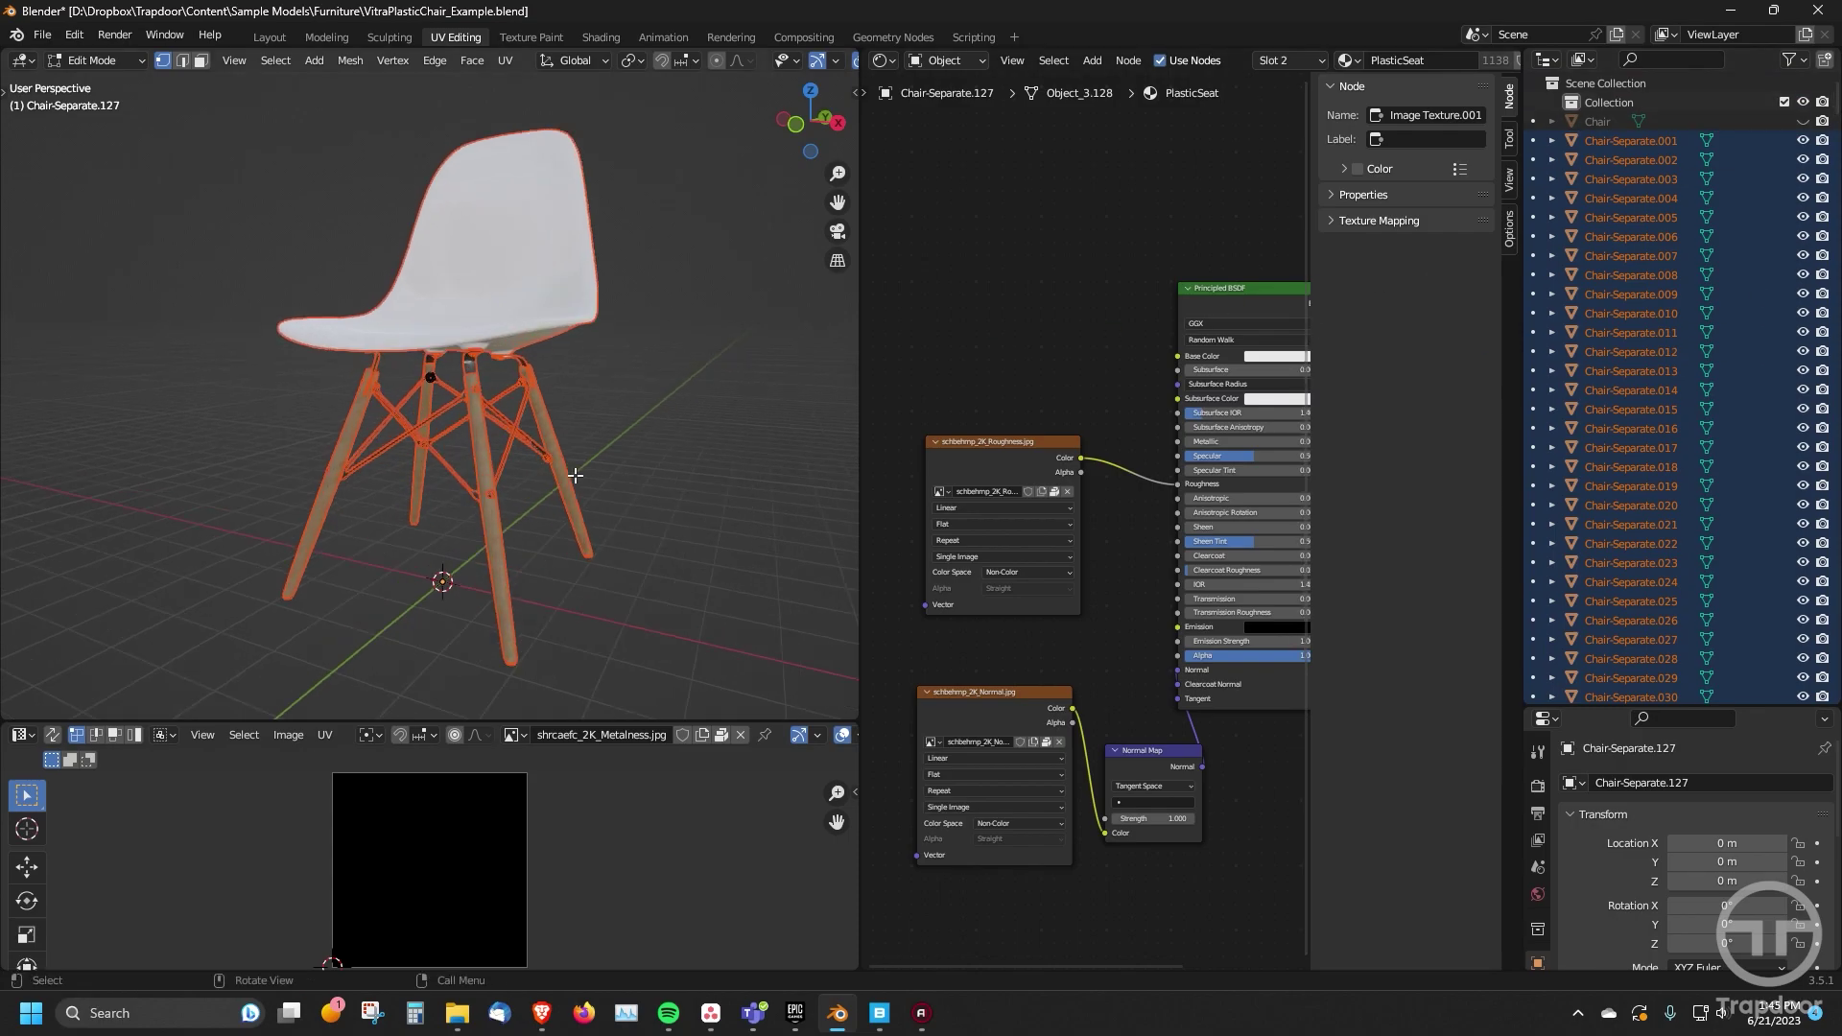
{"action": "scroll", "coordinate": [573, 471], "scroll_direction": "down", "scroll_amount": 2}
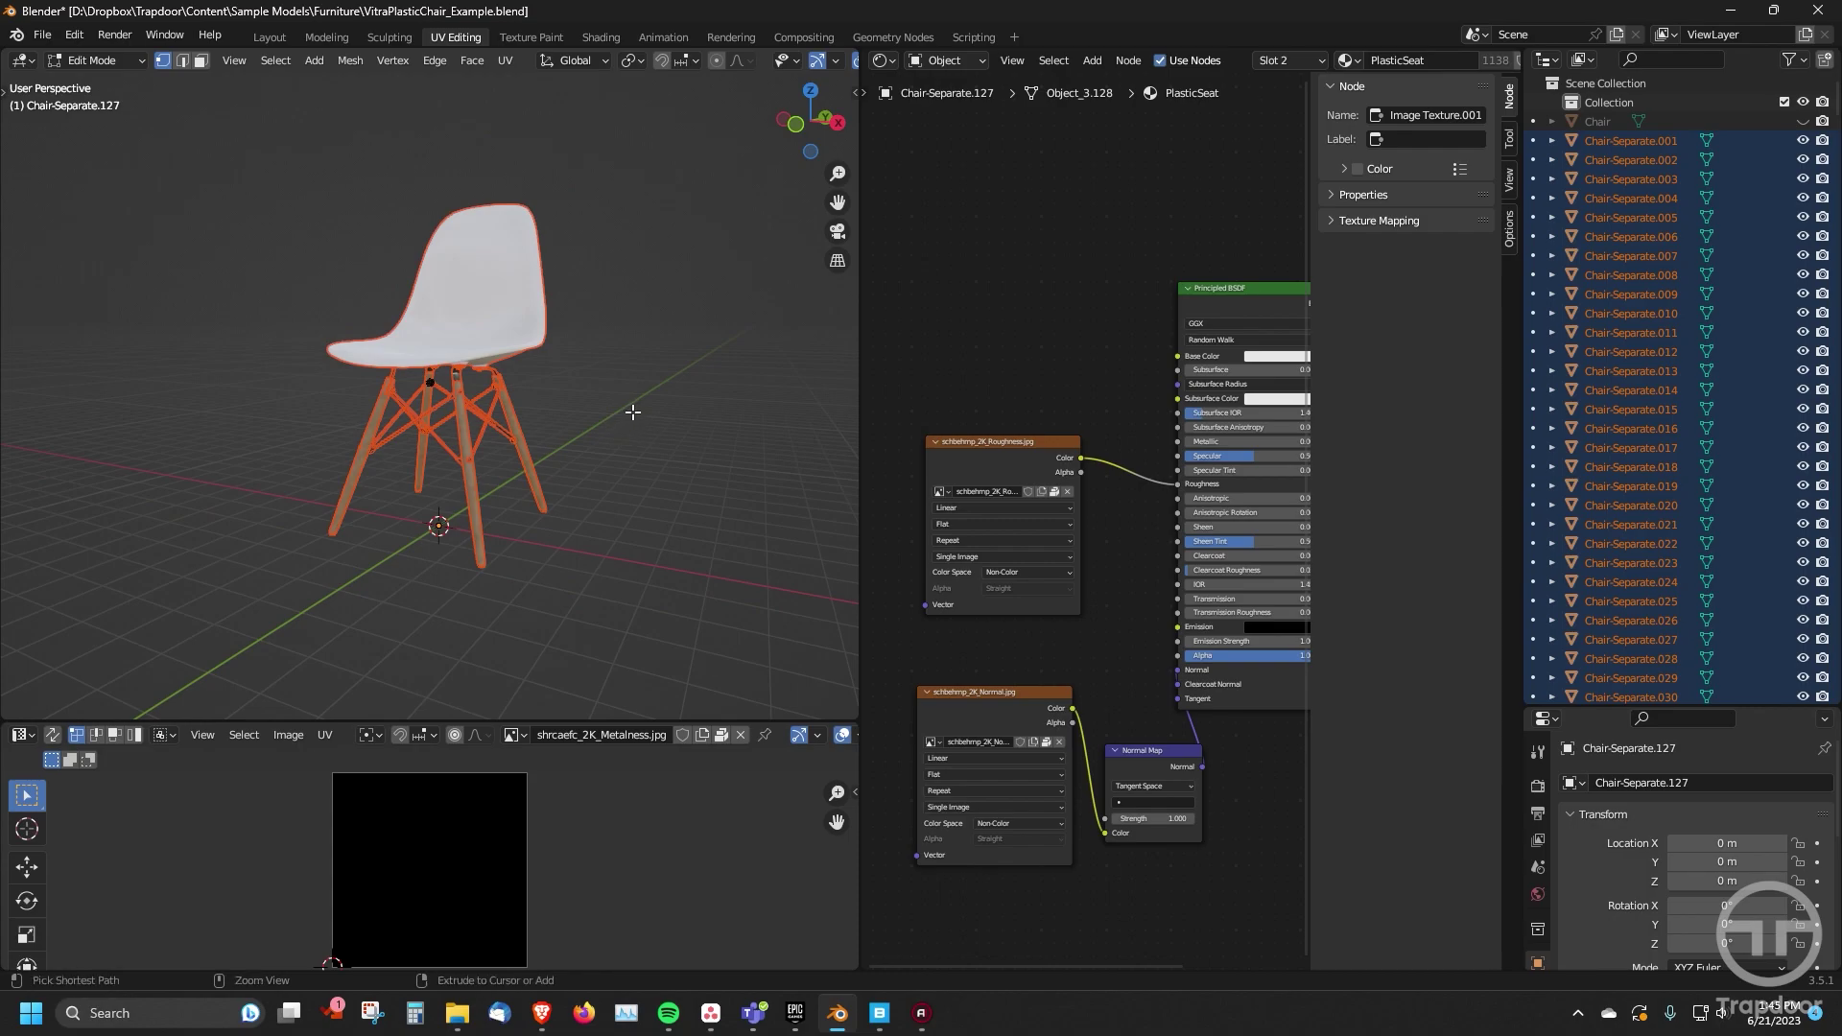
{"action": "key", "text": "ctrl+z"}
{"action": "key", "text": "Tab"}
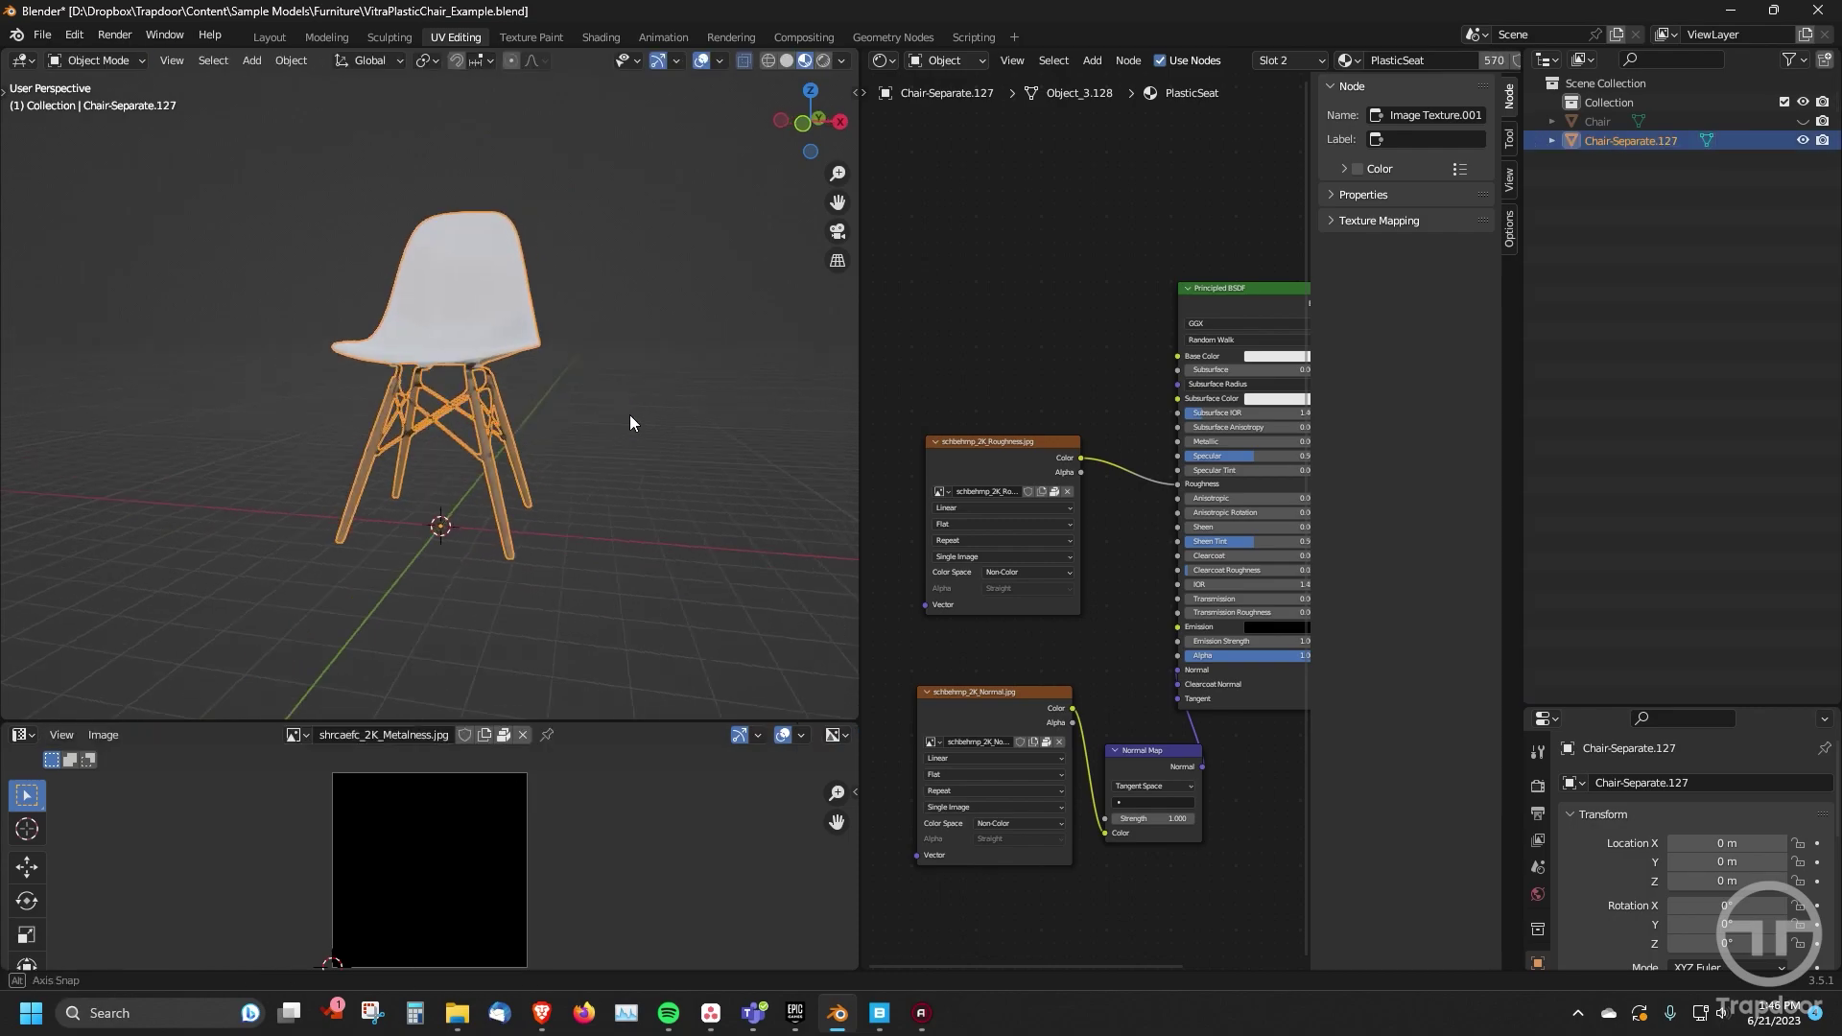
{"action": "middle_click_drag", "start_coordinate": [666, 395], "coordinate": [598, 408]}
{"action": "scroll", "coordinate": [559, 413], "scroll_direction": "up", "scroll_amount": 3}
{"action": "scroll", "coordinate": [558, 413], "scroll_direction": "down", "scroll_amount": 3}
{"action": "mouse_move", "coordinate": [585, 435]}
{"action": "middle_mouse_down"}
{"action": "mouse_move", "coordinate": [662, 428]}
{"action": "mouse_move", "coordinate": [617, 444]}
{"action": "middle_mouse_up"}
{"action": "scroll", "coordinate": [629, 246], "scroll_direction": "down", "scroll_amount": 5}
{"action": "scroll", "coordinate": [593, 309], "scroll_direction": "up", "scroll_amount": 2}
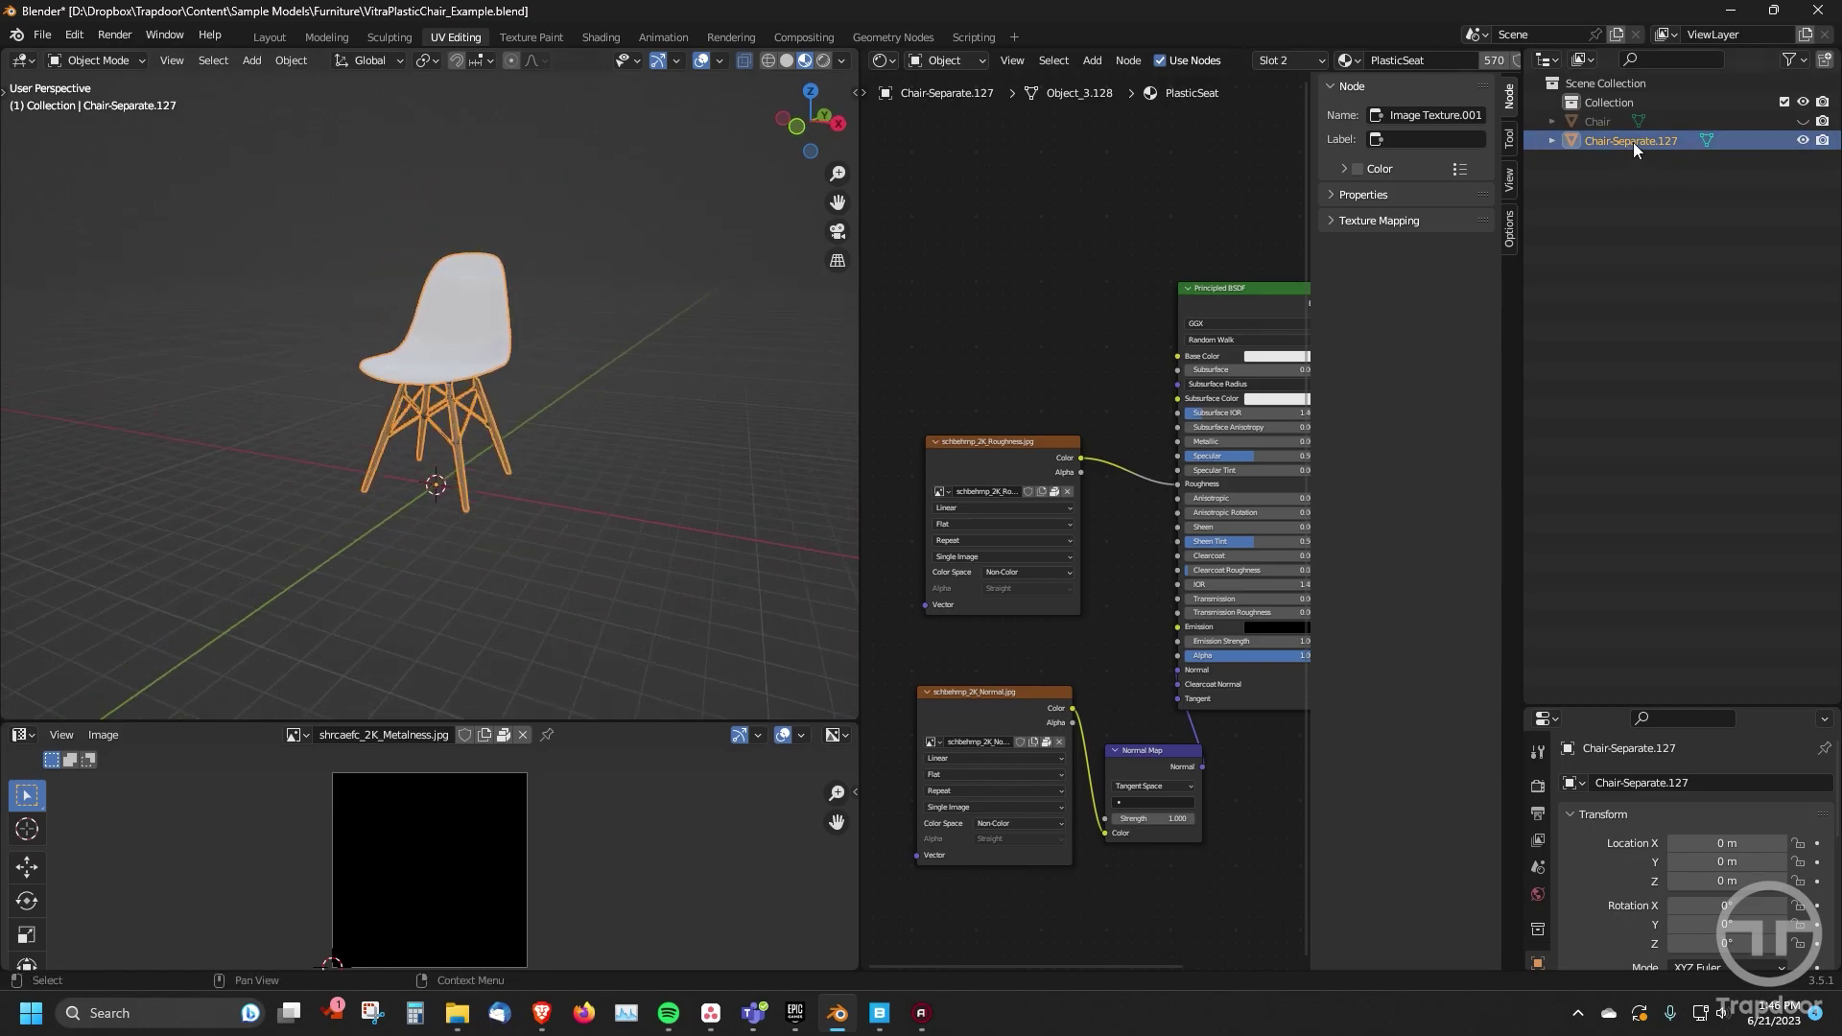
{"action": "middle_click_drag", "start_coordinate": [603, 384], "coordinate": [571, 375]}
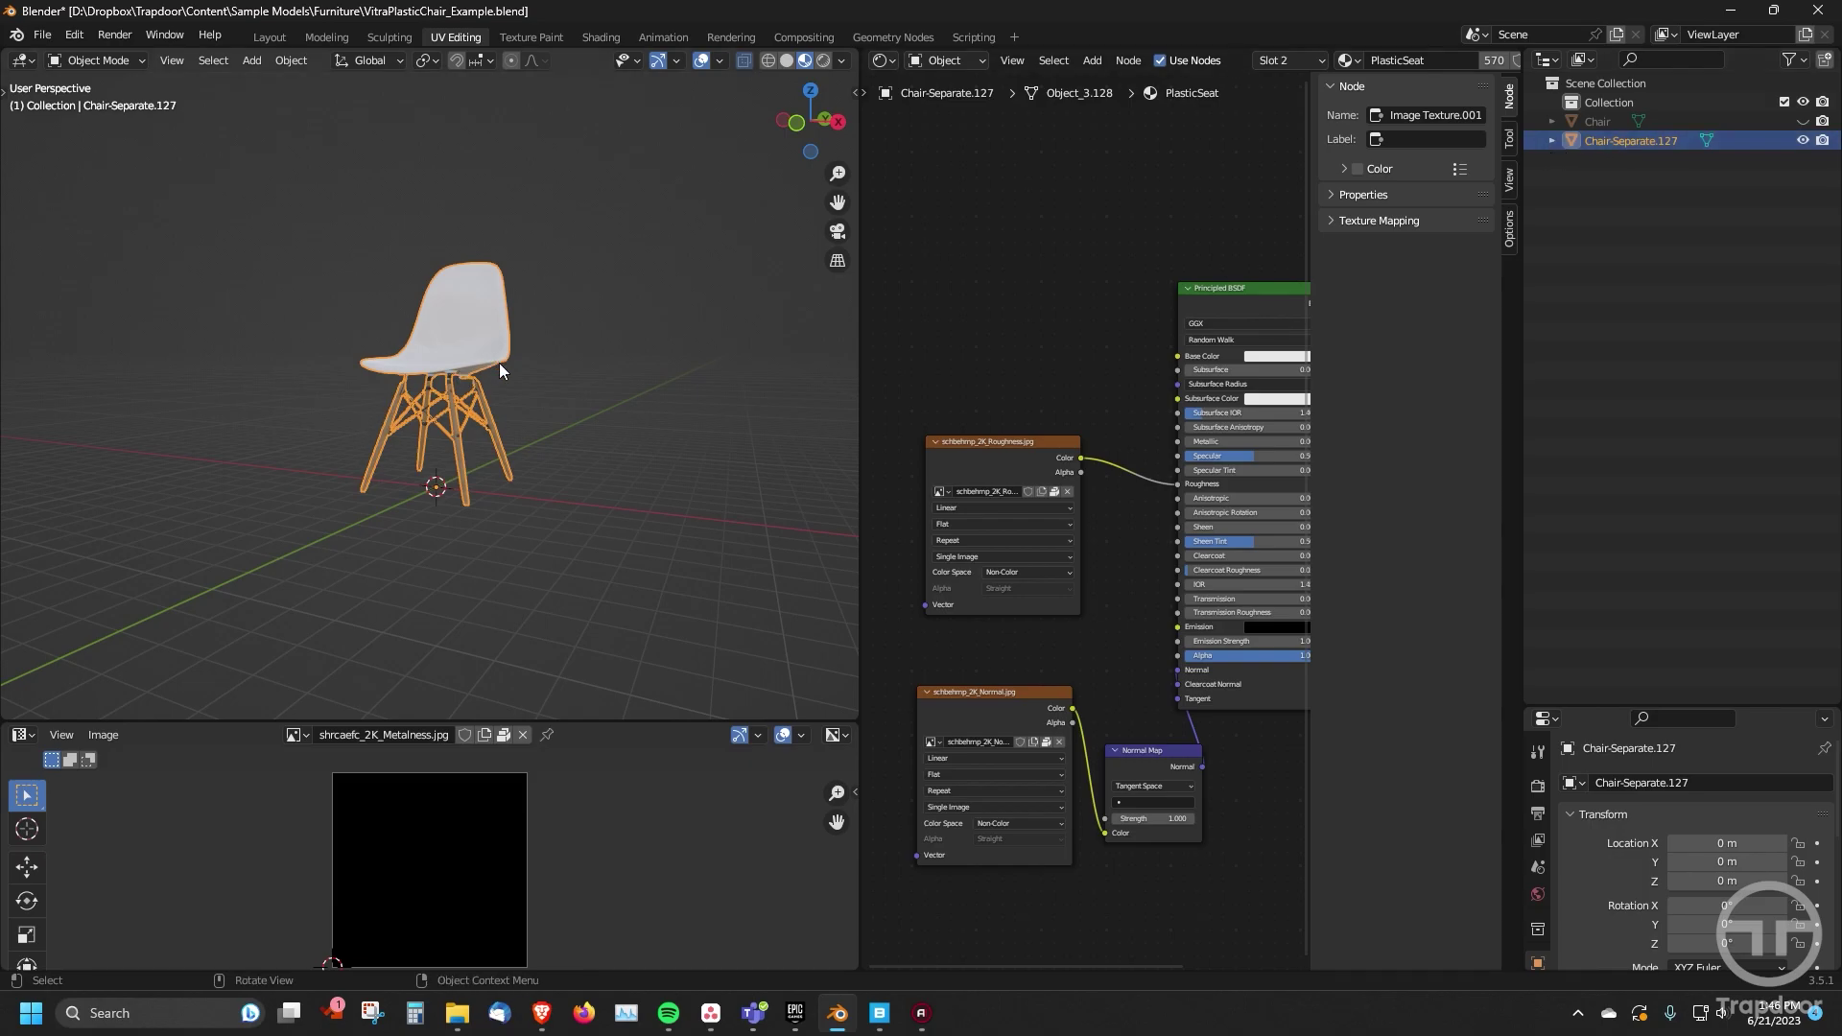
- Duplicate the joined chair in place and hide the duplicate, Chair-Separate.001, as a backup copy
{"action": "key", "text": "shift+d"}
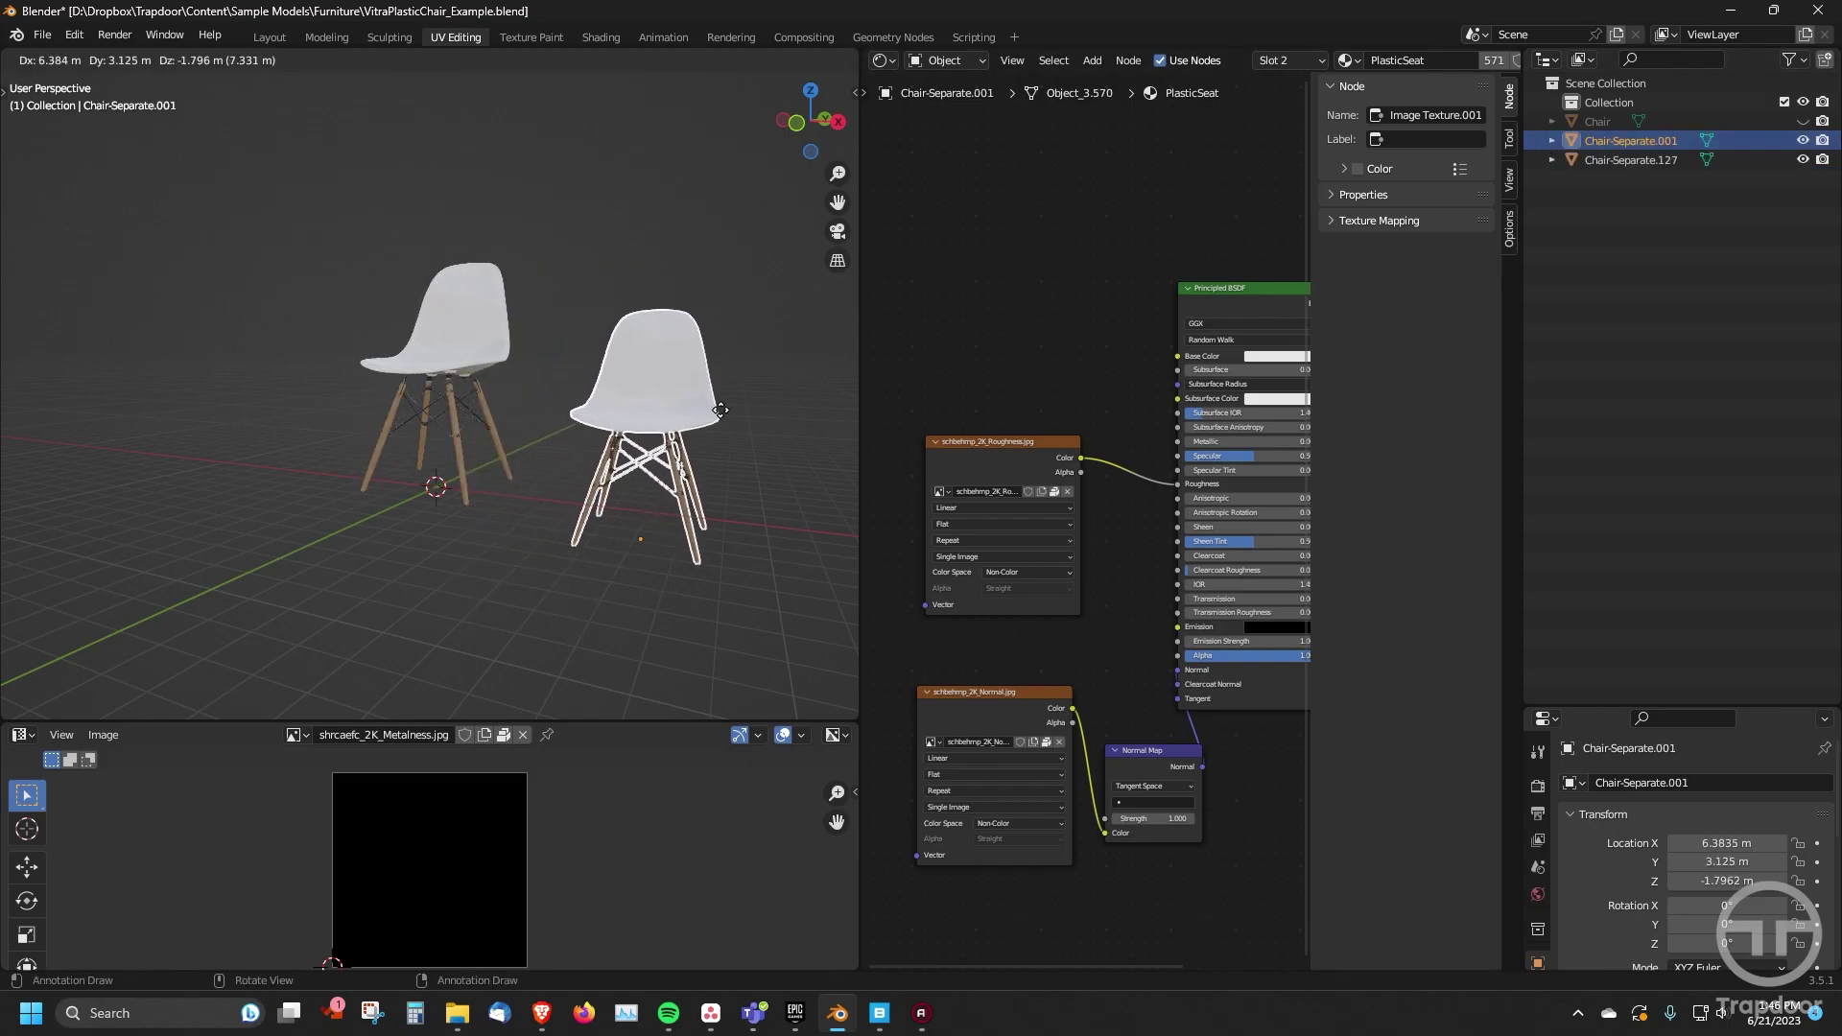
{"action": "right_click", "coordinate": [677, 403]}
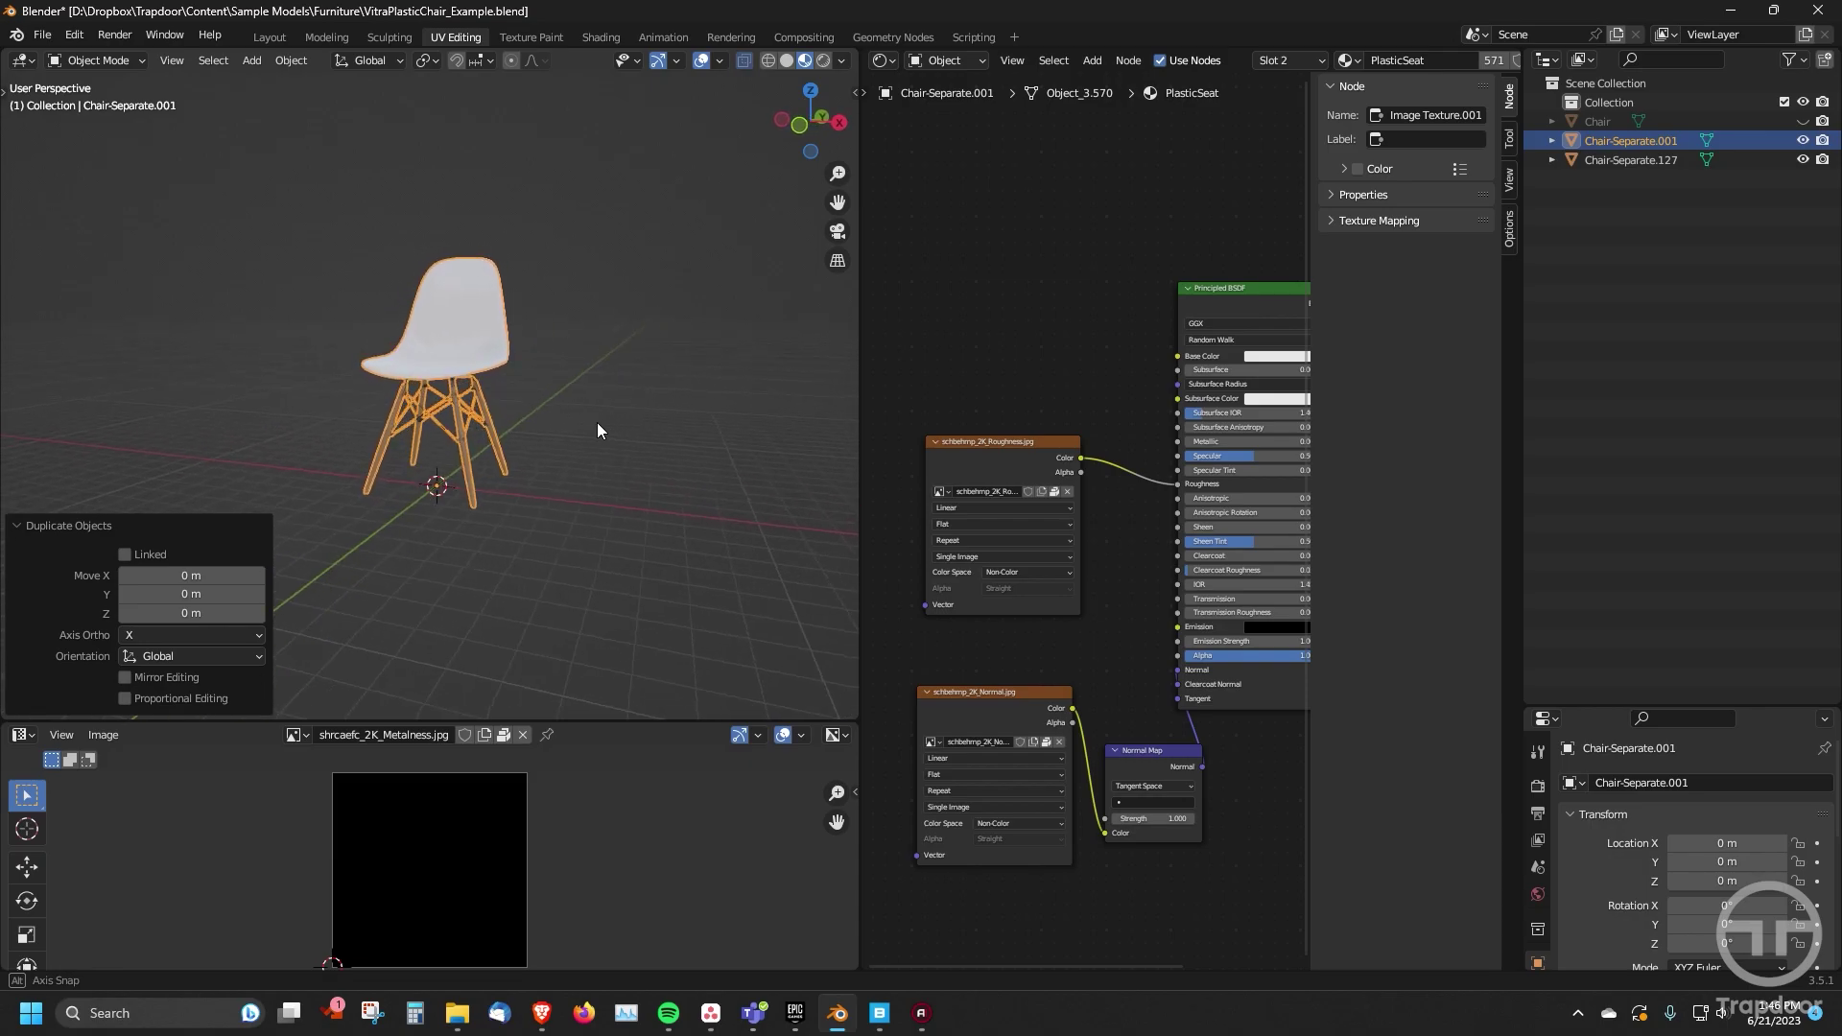
{"action": "middle_click_drag", "start_coordinate": [597, 430], "coordinate": [614, 422]}
{"action": "left_click", "coordinate": [1804, 140]}
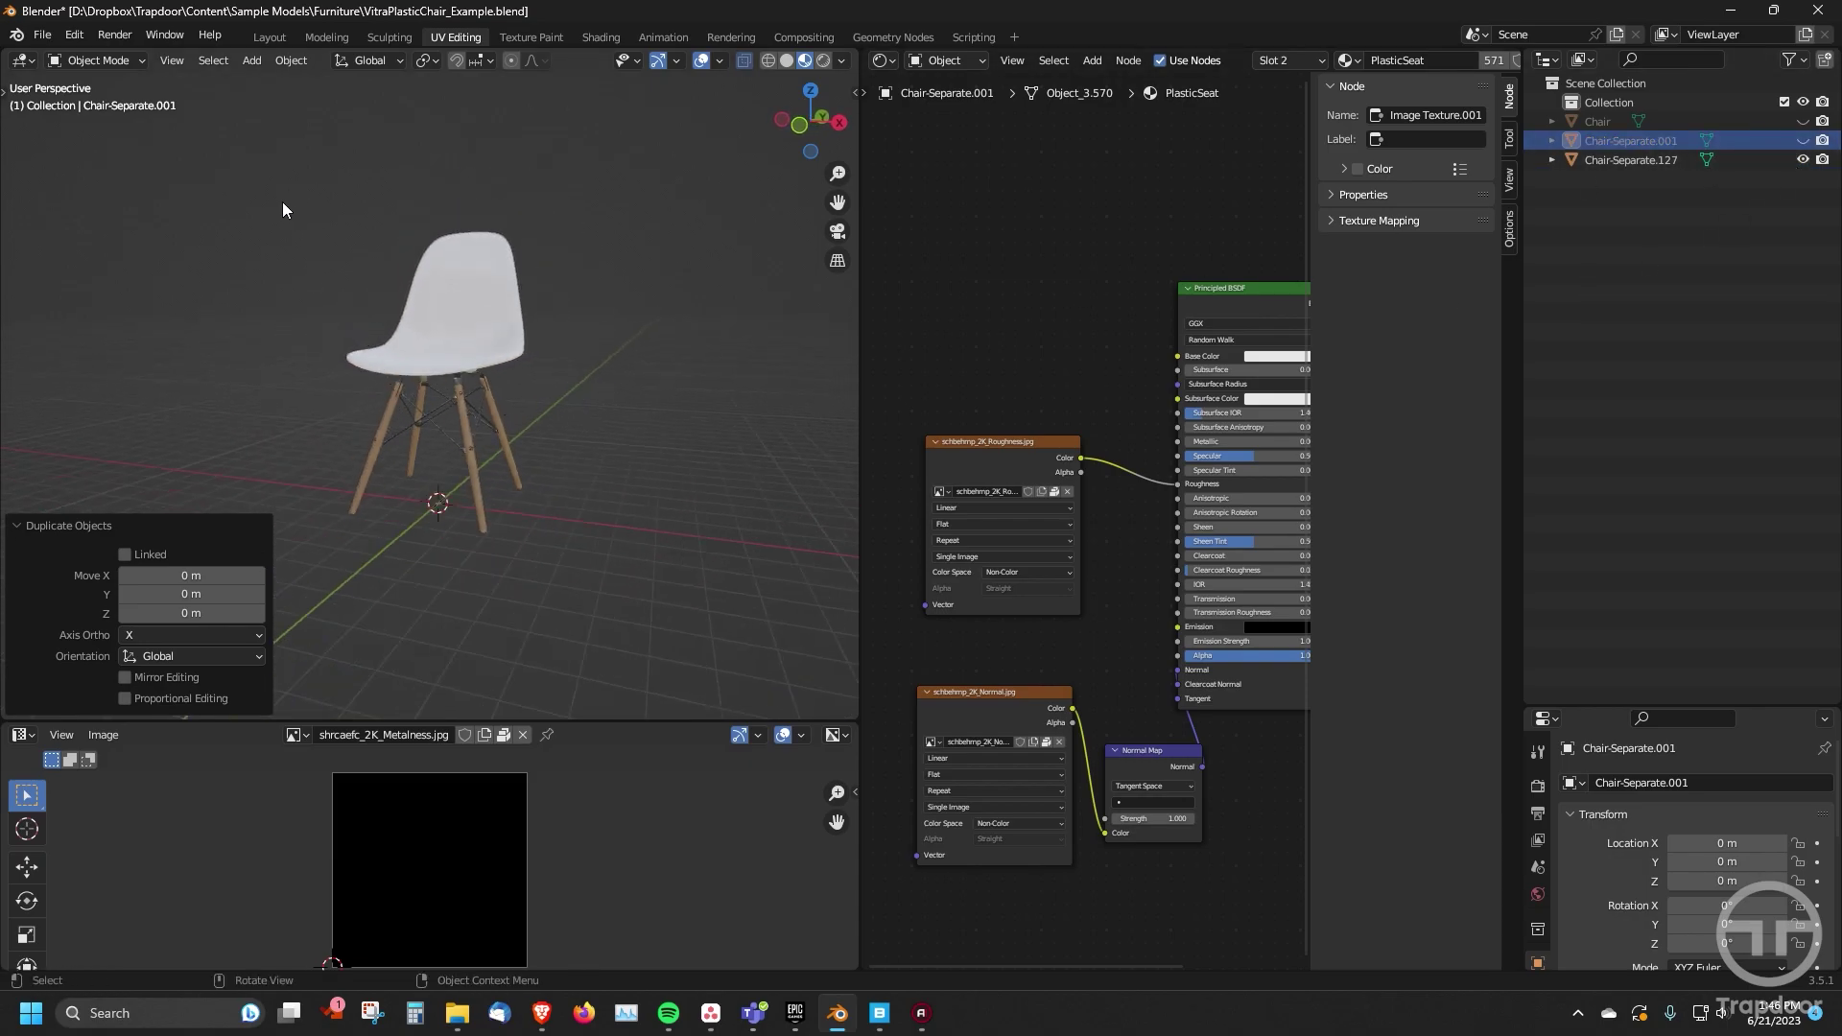
- Separate all geometry of the visible chair, Chair-Separate.127, by loose parts in Edit Mode and return to Object Mode
{"action": "left_click", "coordinate": [470, 312]}
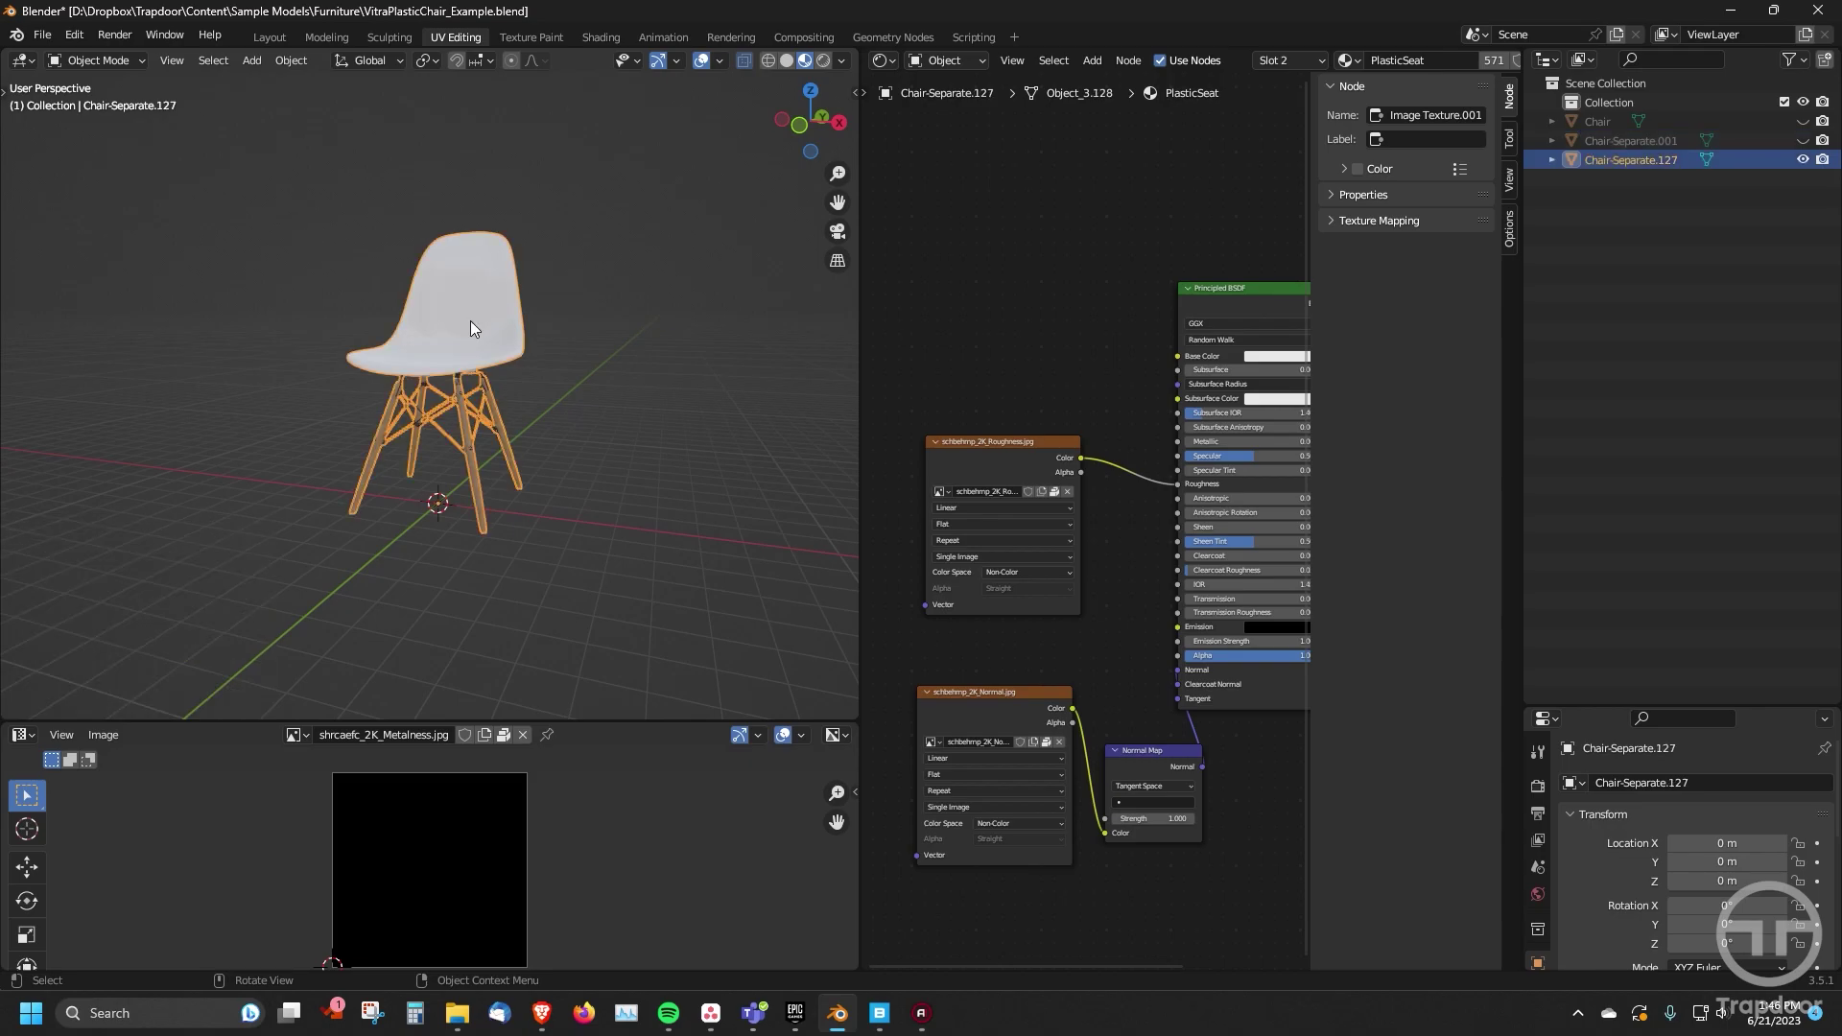
{"action": "key", "text": "Tab"}
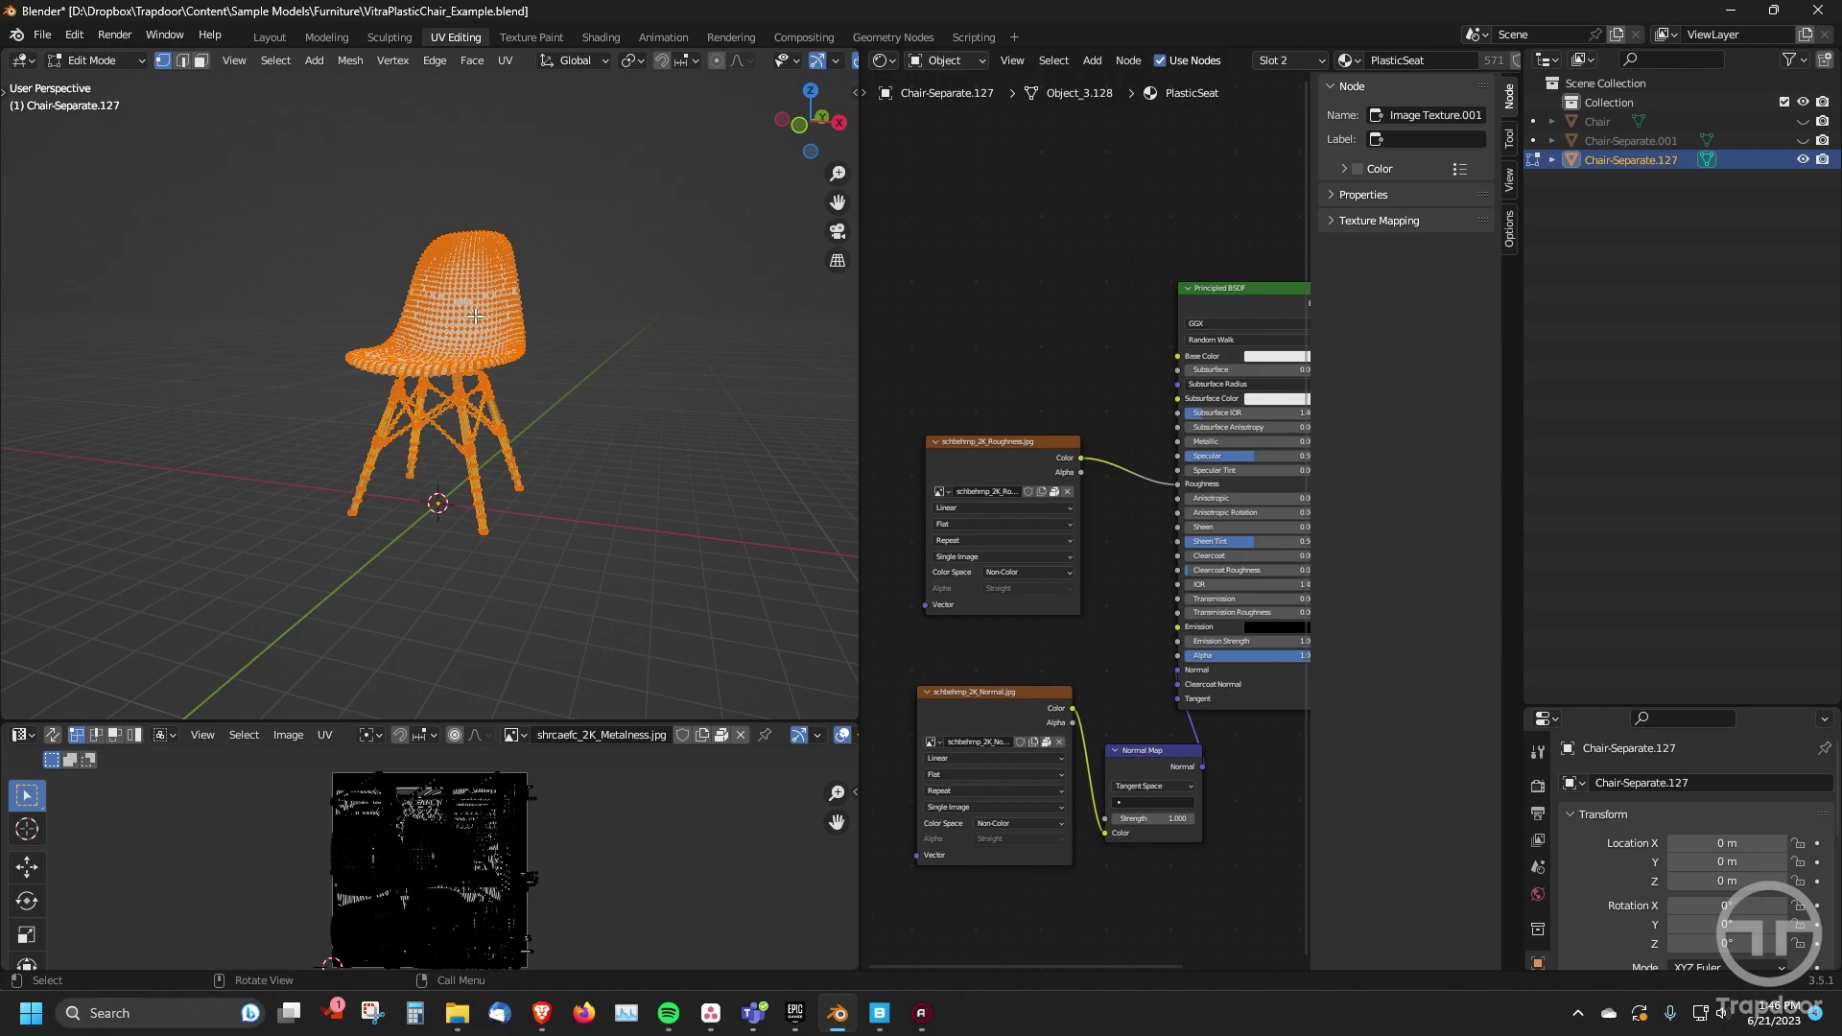
{"action": "key", "text": "p"}
{"action": "left_click", "coordinate": [475, 318]}
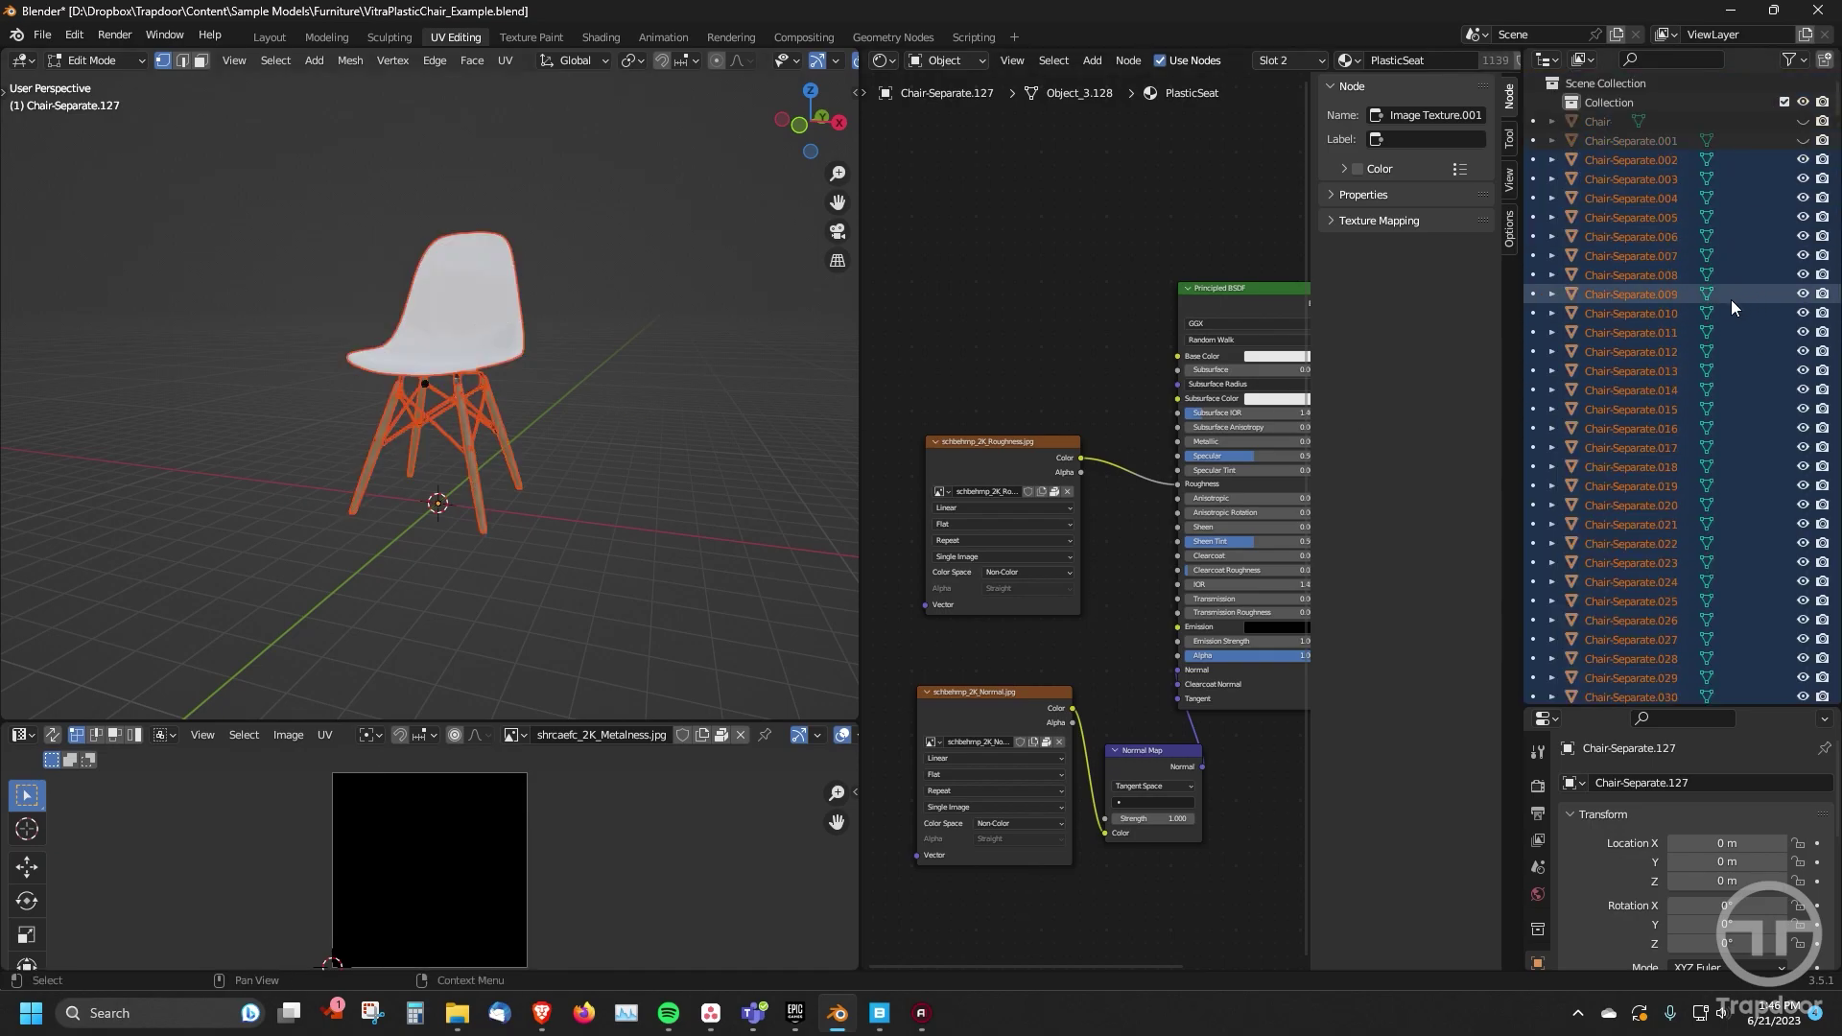
{"action": "key", "text": "Tab"}
{"action": "scroll", "coordinate": [556, 397], "scroll_direction": "up", "scroll_amount": 8}
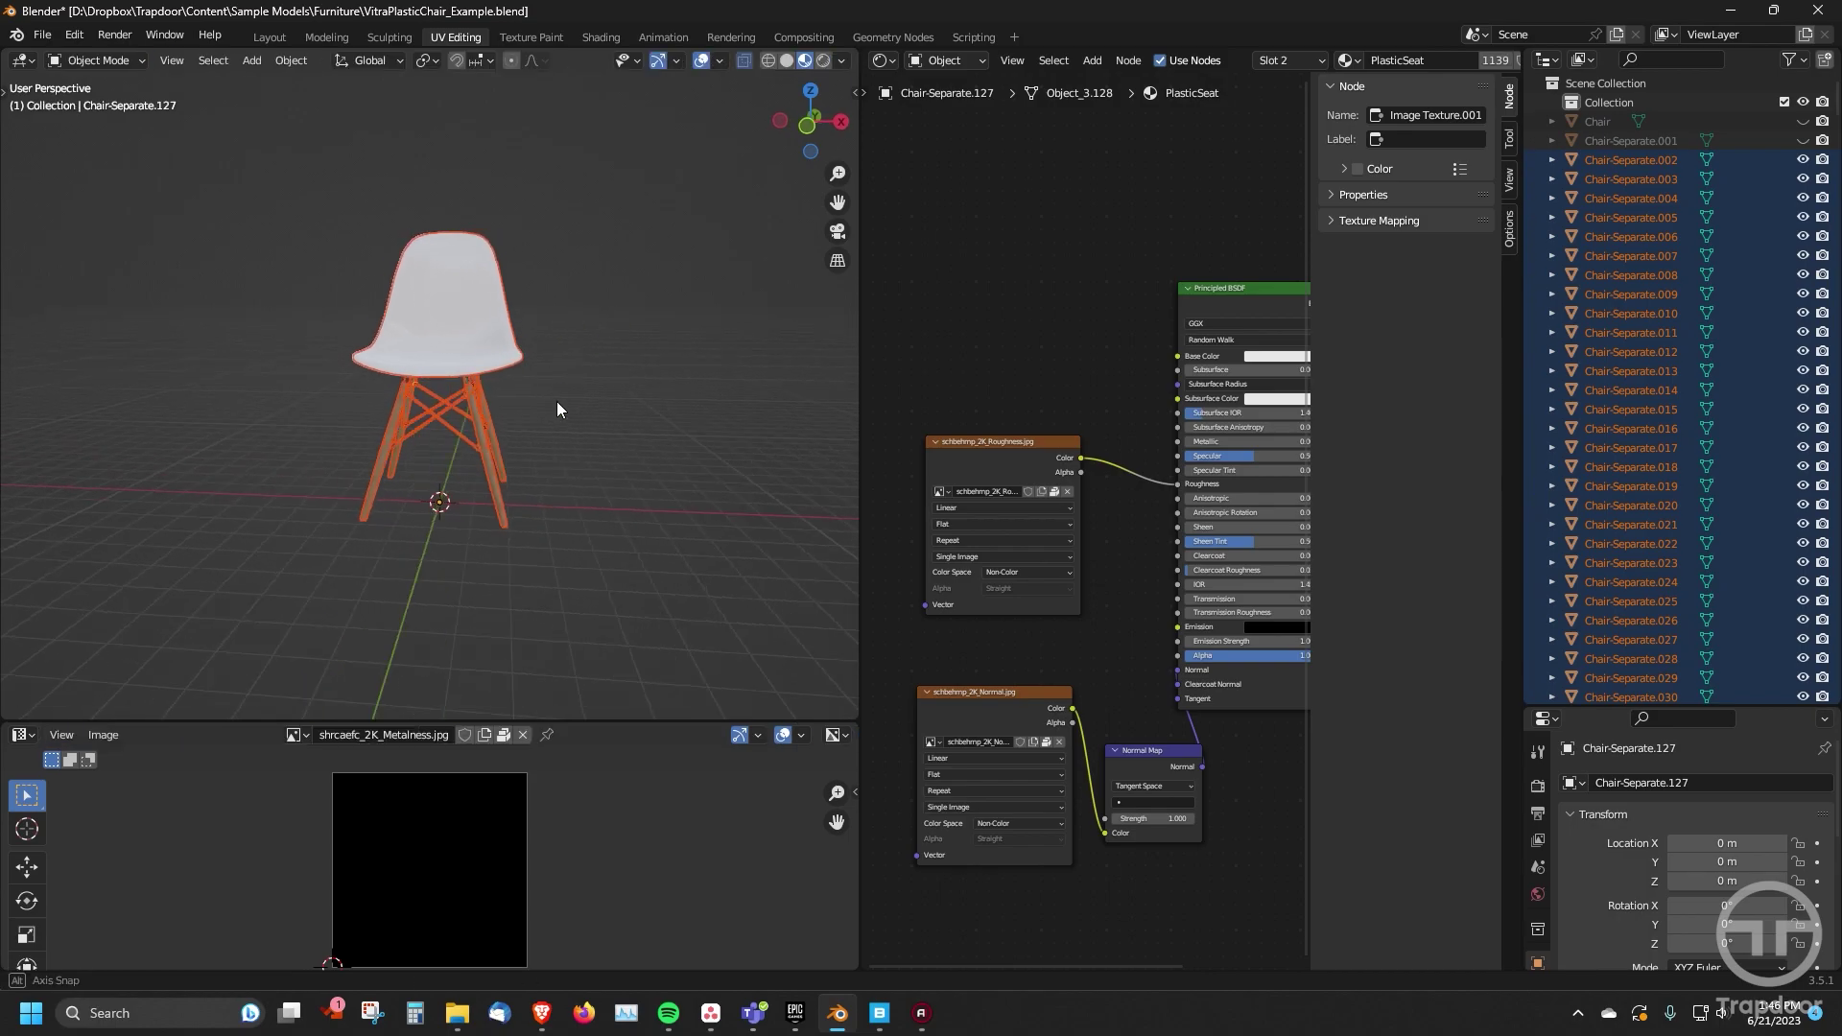
- Pick a single piece of the seat to check how the chair has been separated
{"action": "middle_click_drag", "start_coordinate": [564, 397], "coordinate": [489, 375]}
{"action": "left_click", "coordinate": [511, 342]}
{"action": "scroll", "coordinate": [415, 370], "scroll_direction": "down", "scroll_amount": 6}
{"action": "scroll", "coordinate": [434, 387], "scroll_direction": "down", "scroll_amount": 5}
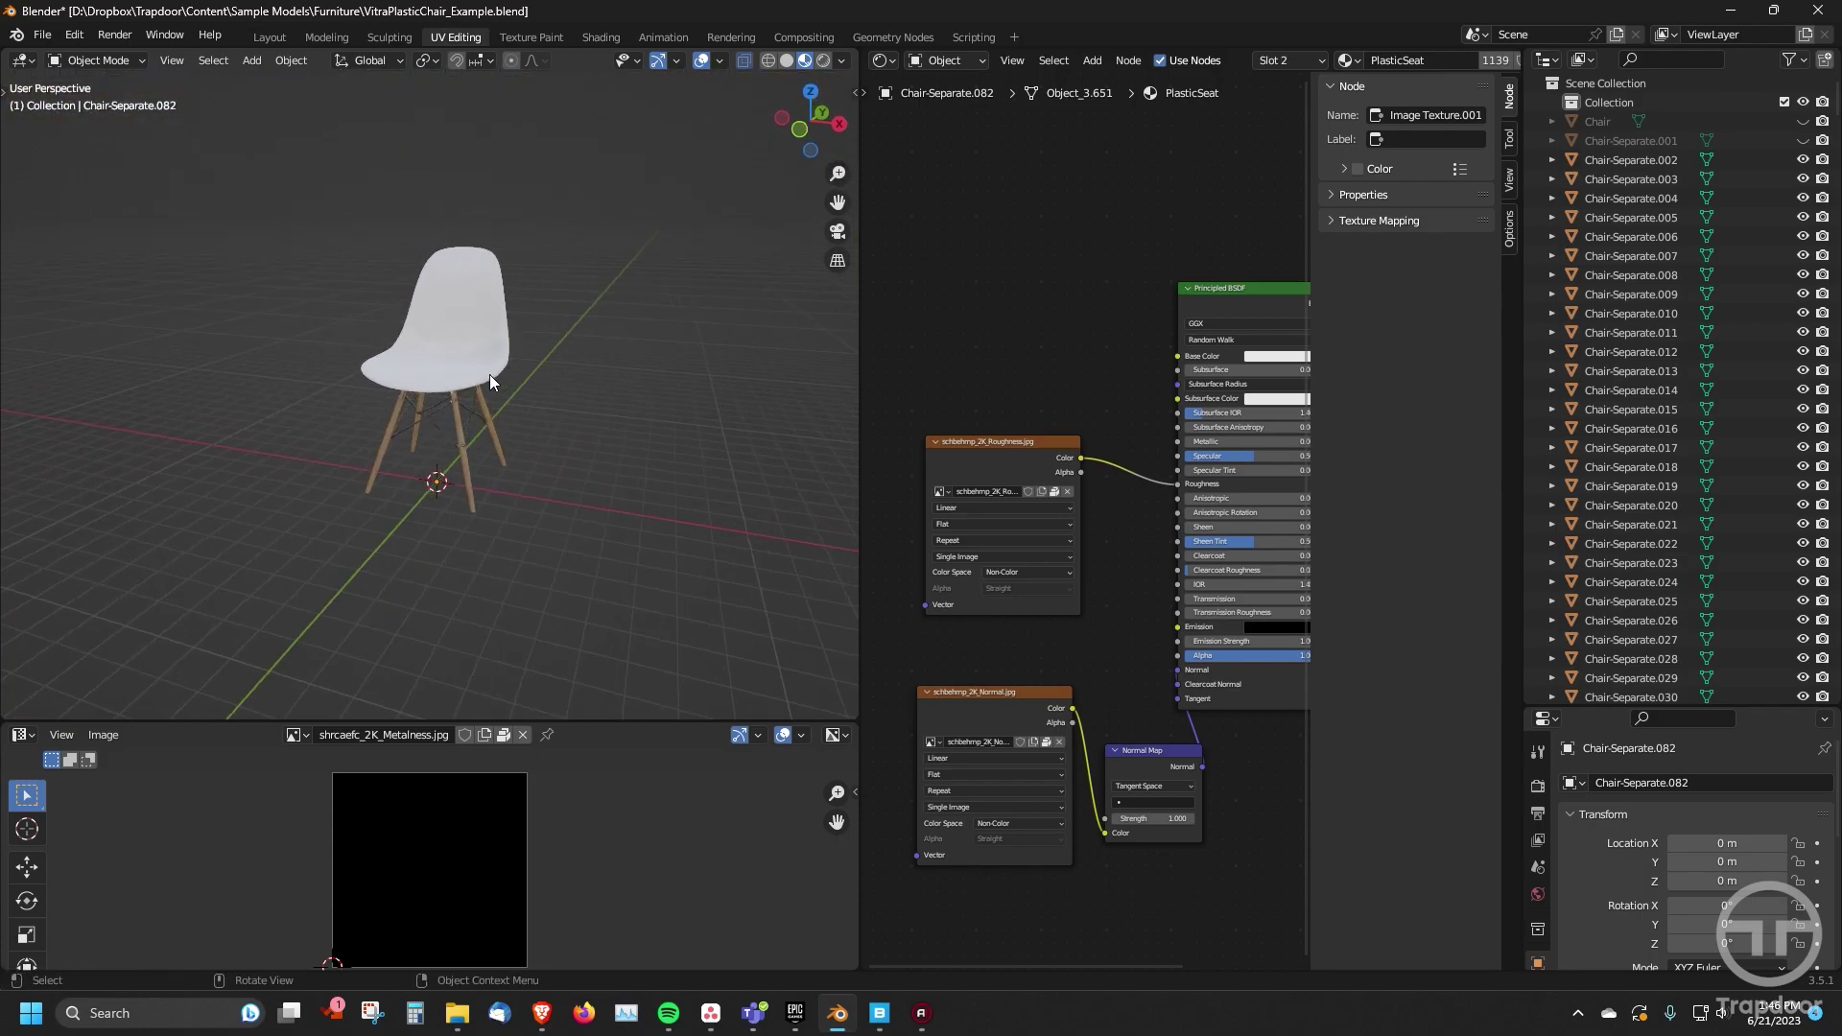
- Add a new collection and select all the separated parts from Chair-Separate.002 through the end of the list
{"action": "left_click", "coordinate": [1647, 158]}
{"action": "scroll", "coordinate": [1639, 384], "scroll_direction": "down", "scroll_amount": 15}
{"action": "scroll", "coordinate": [1660, 576], "scroll_direction": "down", "scroll_amount": 20}
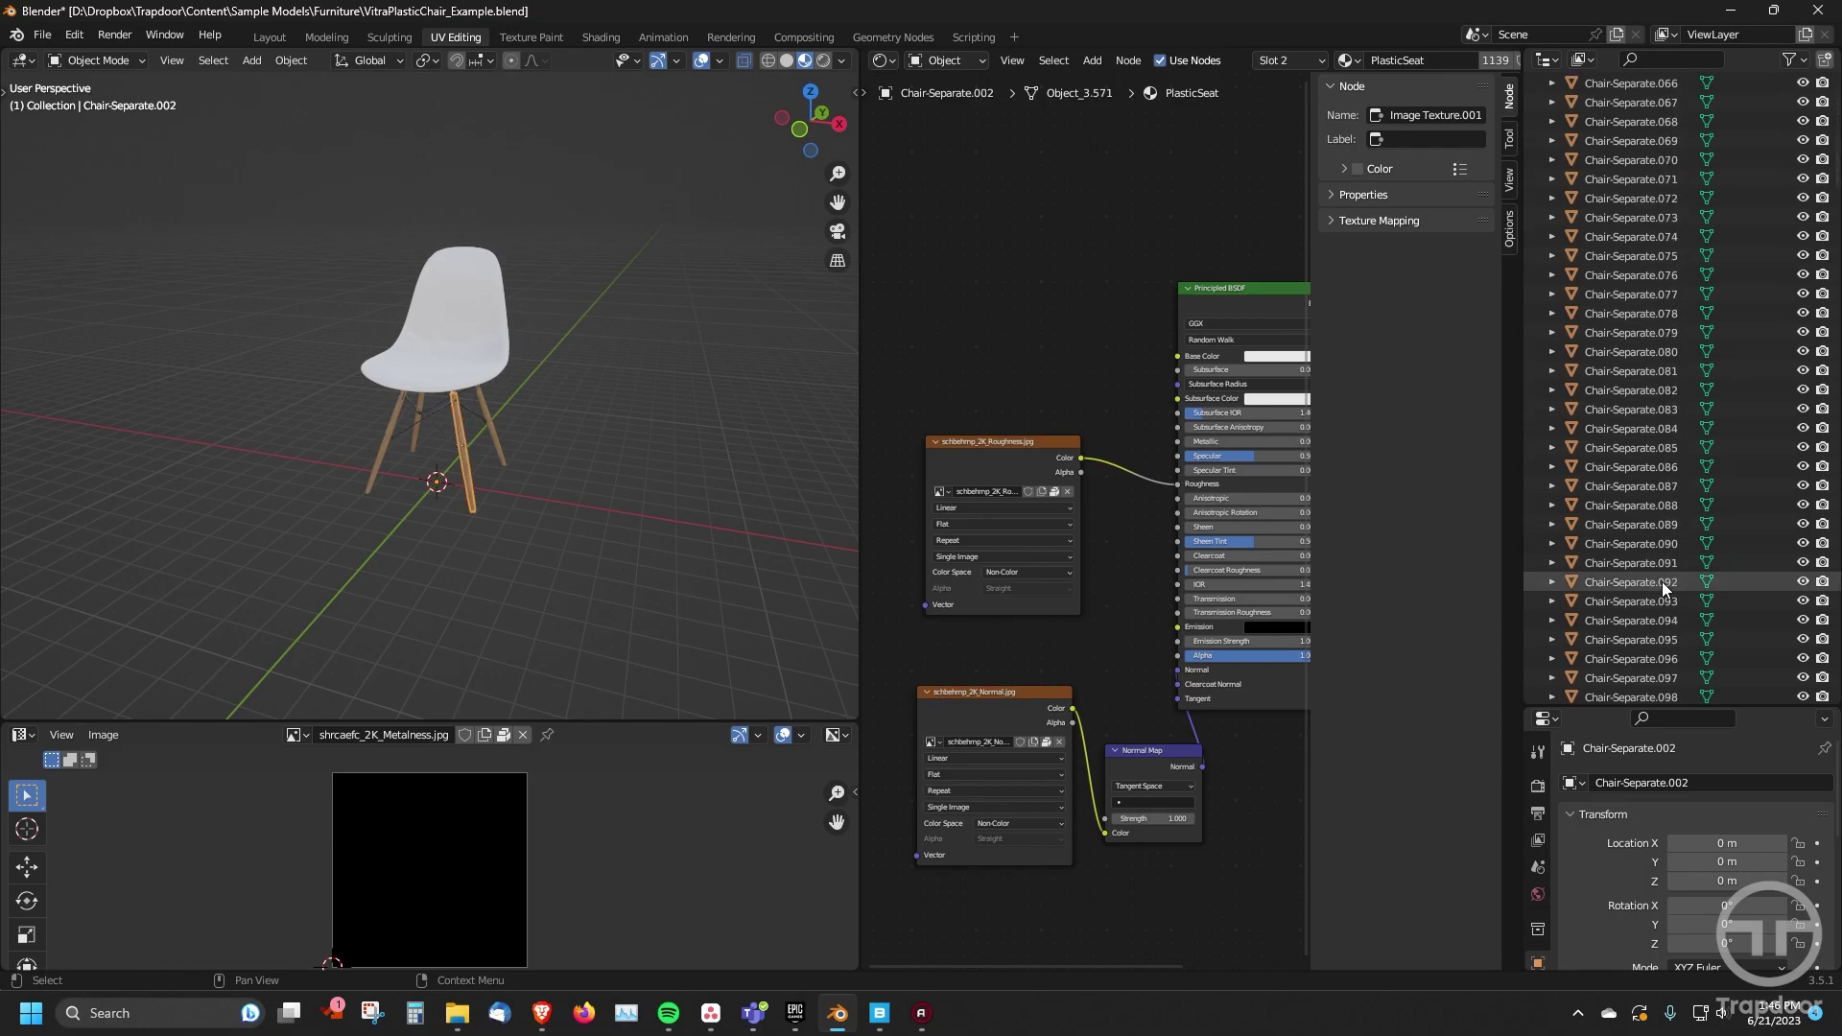
{"action": "scroll", "coordinate": [1673, 639], "scroll_direction": "down", "scroll_amount": 5}
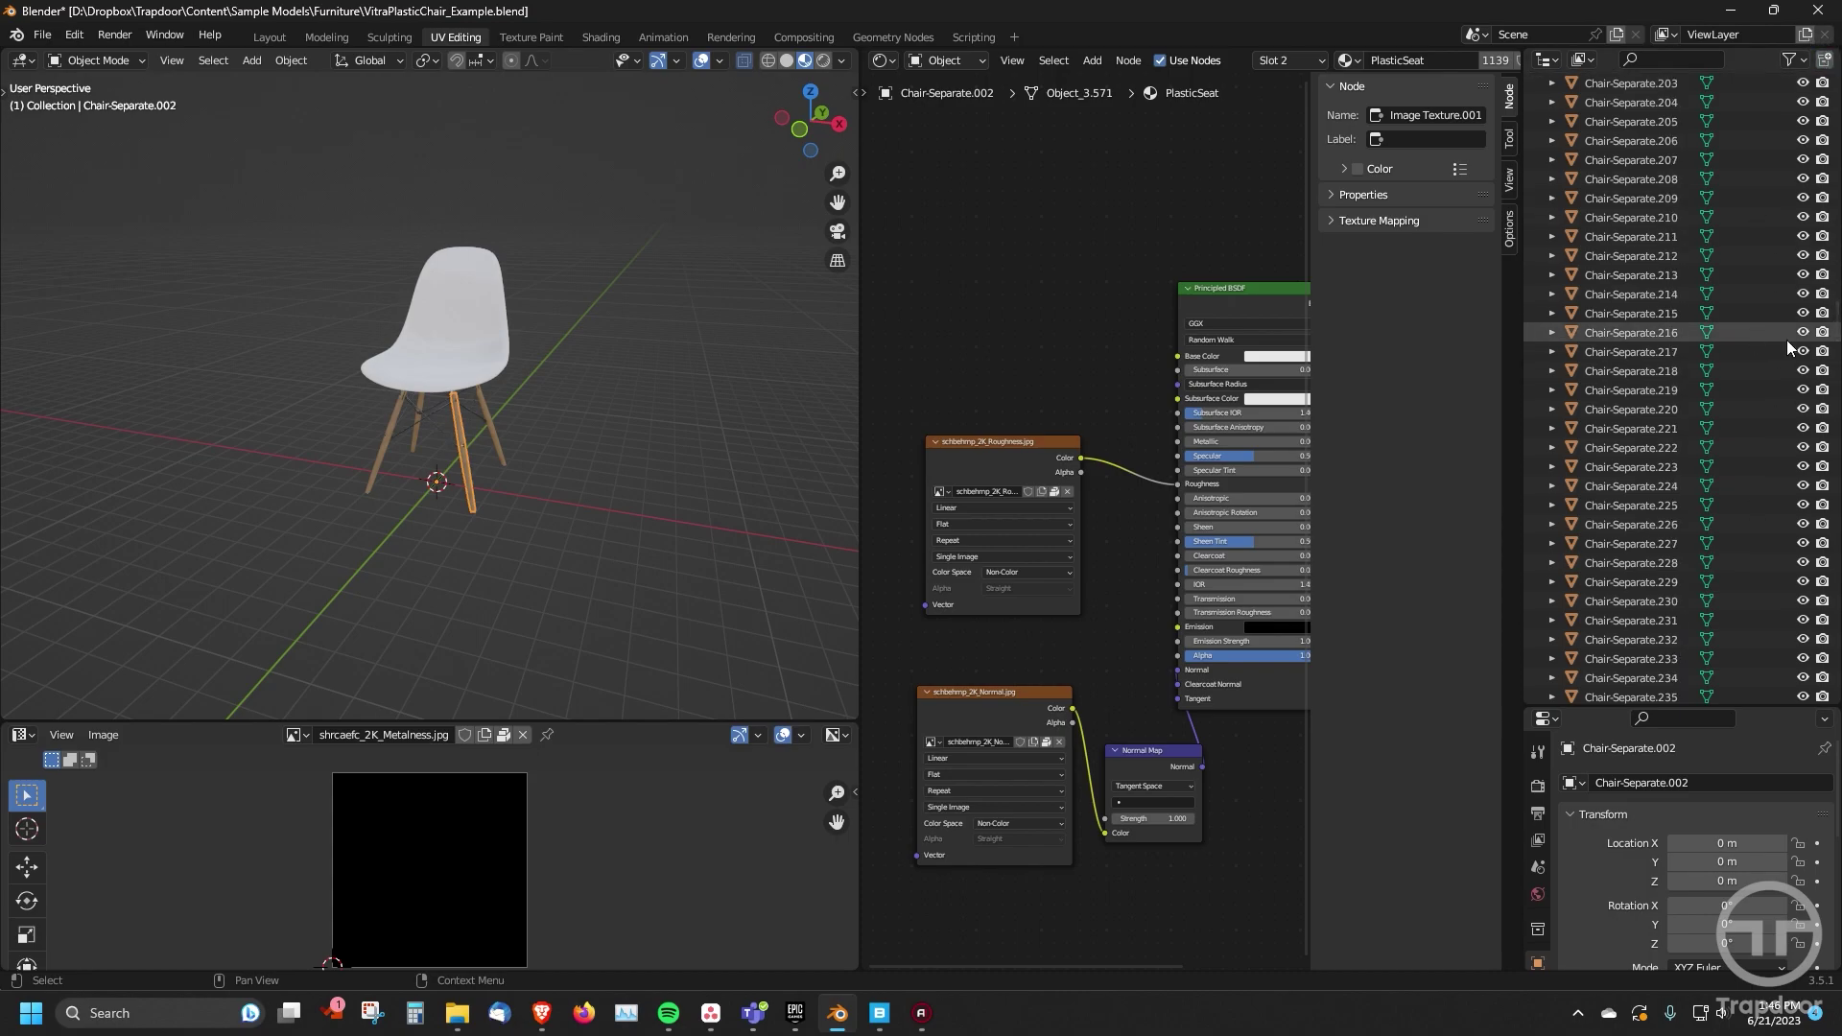
{"action": "left_click_drag", "start_coordinate": [1834, 317], "coordinate": [1823, 163]}
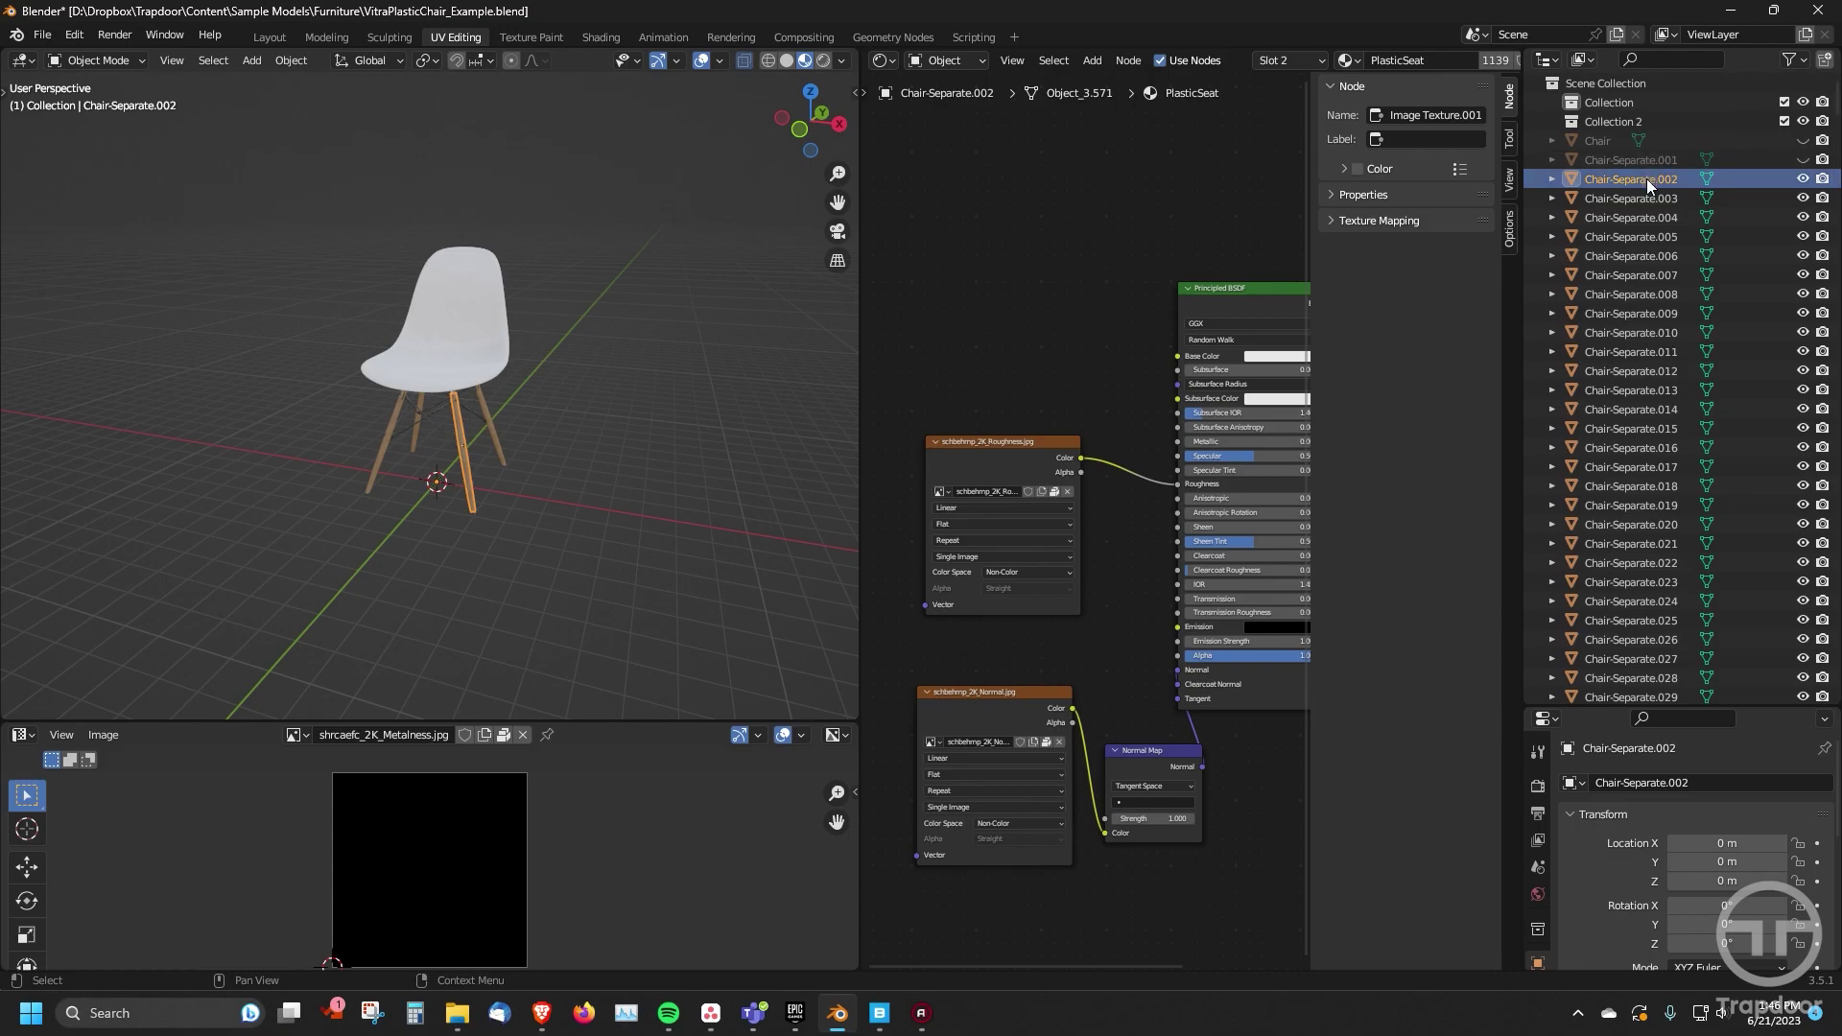
{"action": "left_click_drag", "start_coordinate": [1835, 183], "coordinate": [1820, 730]}
{"action": "left_click", "coordinate": [1681, 684], "text": "shift"}
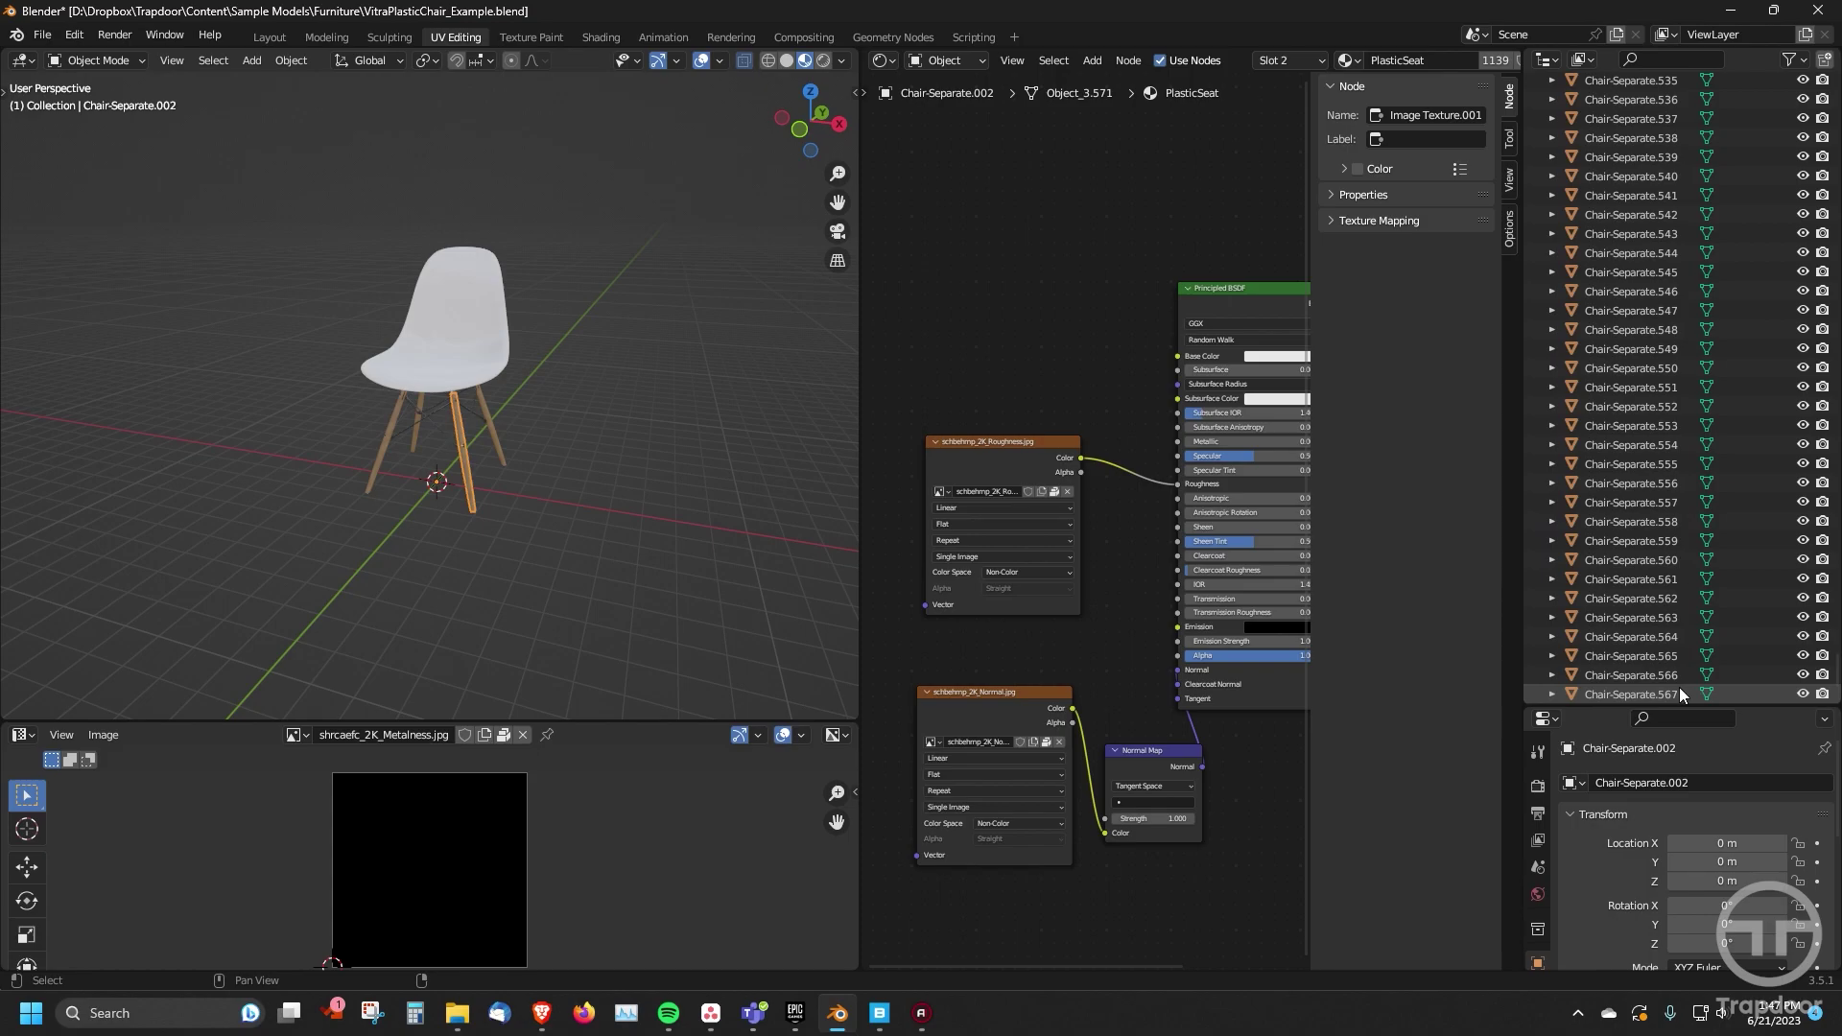
{"action": "scroll", "coordinate": [1754, 275], "scroll_direction": "up", "scroll_amount": 20}
{"action": "left_click_drag", "start_coordinate": [1835, 575], "coordinate": [1834, 96]}
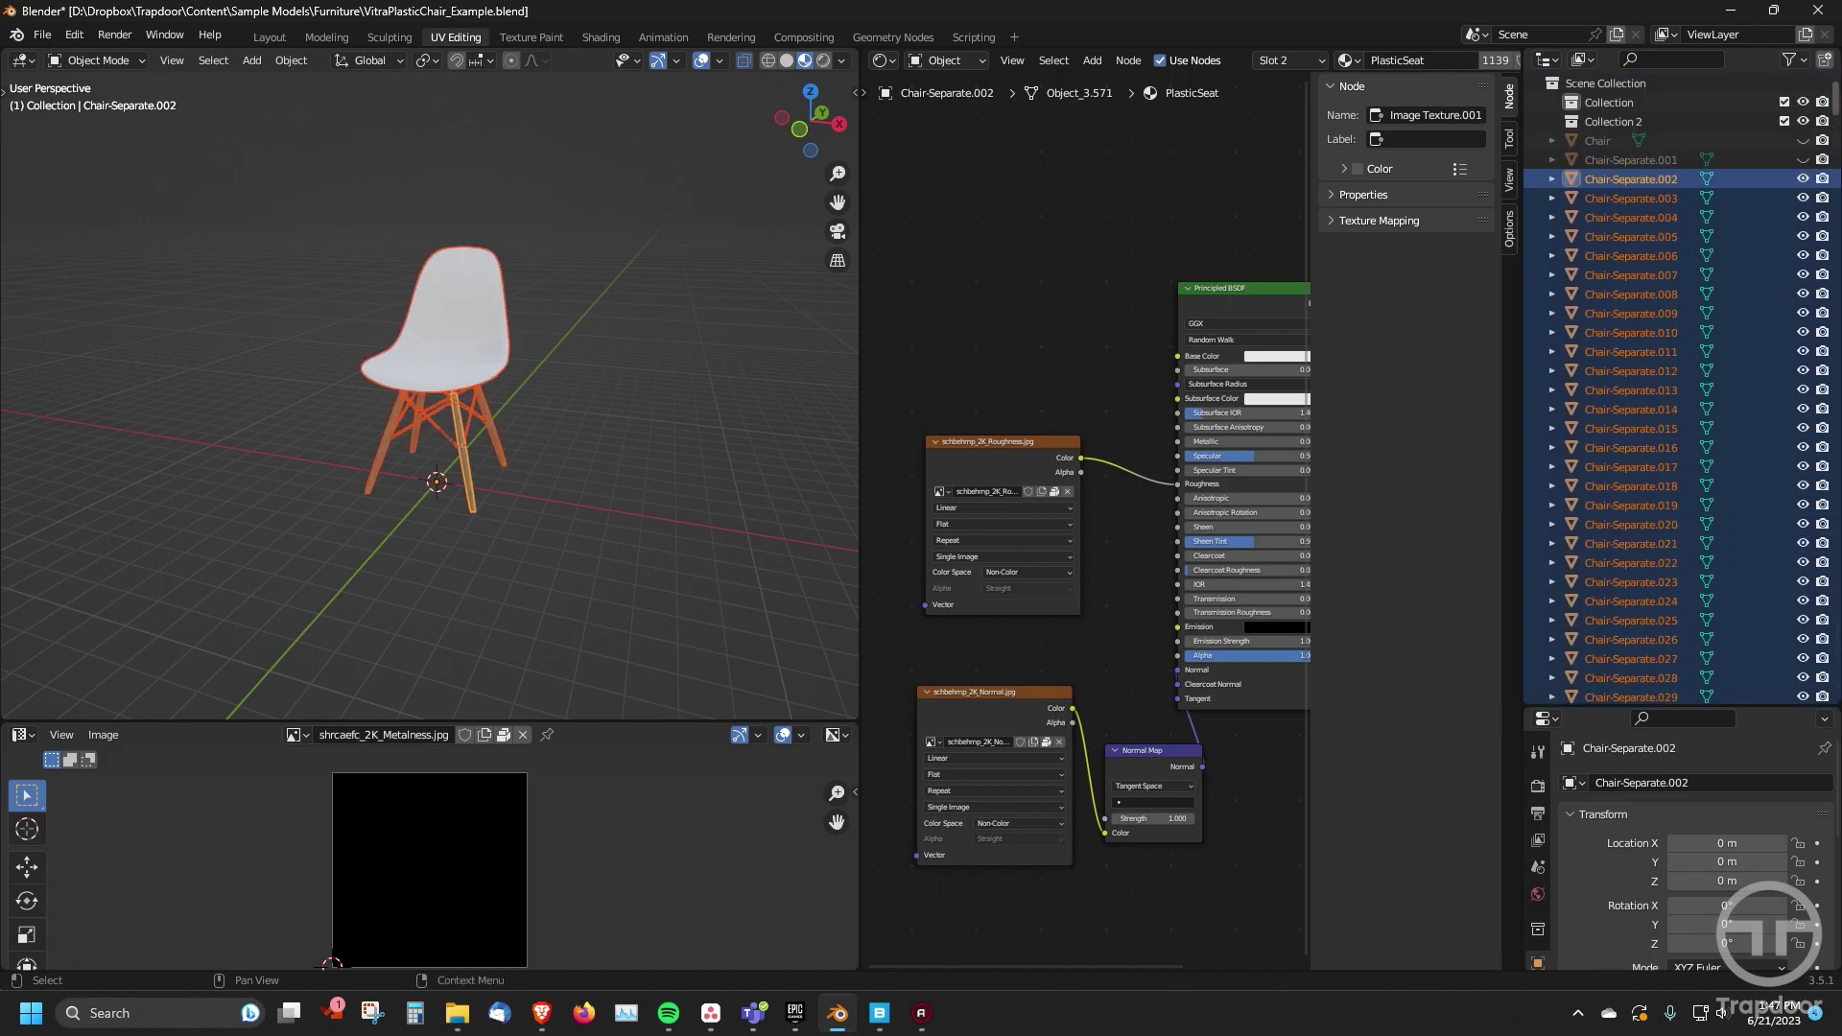
- Move the selected parts into Collection 2 and rename that collection Chair-Parts
{"action": "left_click_drag", "start_coordinate": [1610, 181], "coordinate": [1618, 123]}
{"action": "double_click", "coordinate": [1612, 122]}
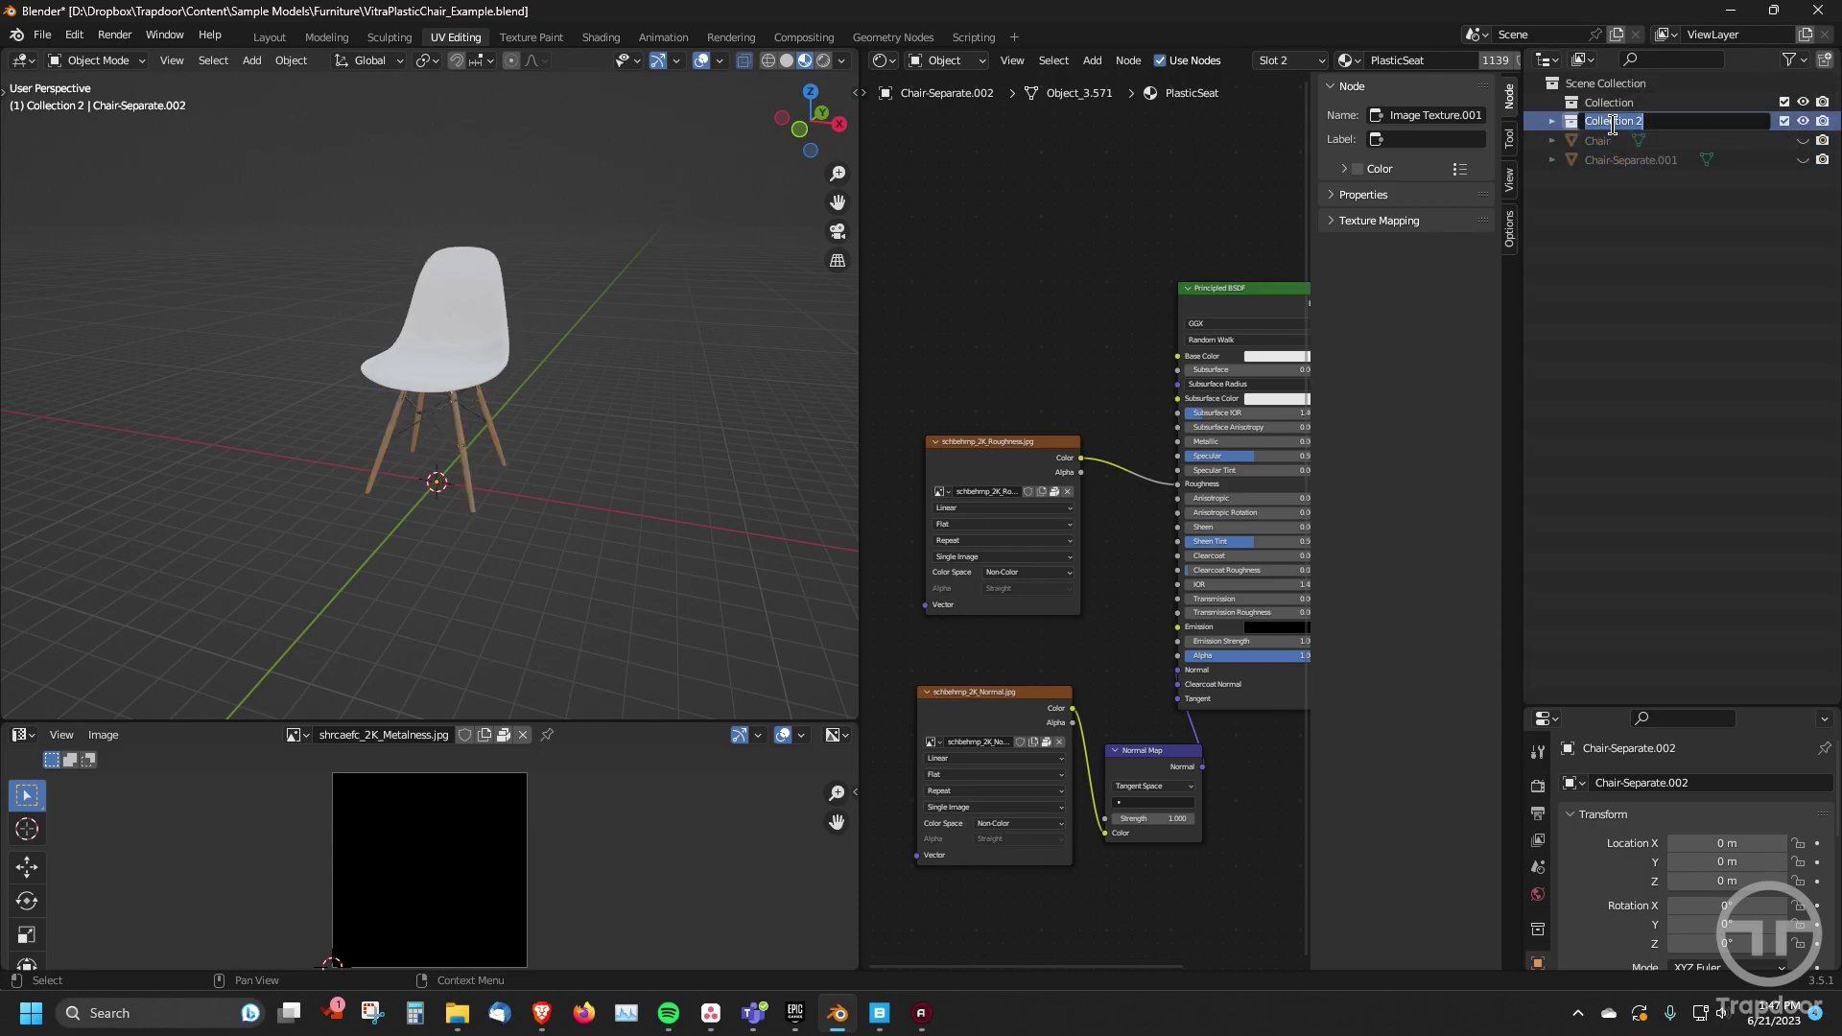
{"action": "type", "text": "Chair-Parts"}
{"action": "key", "text": "Return"}
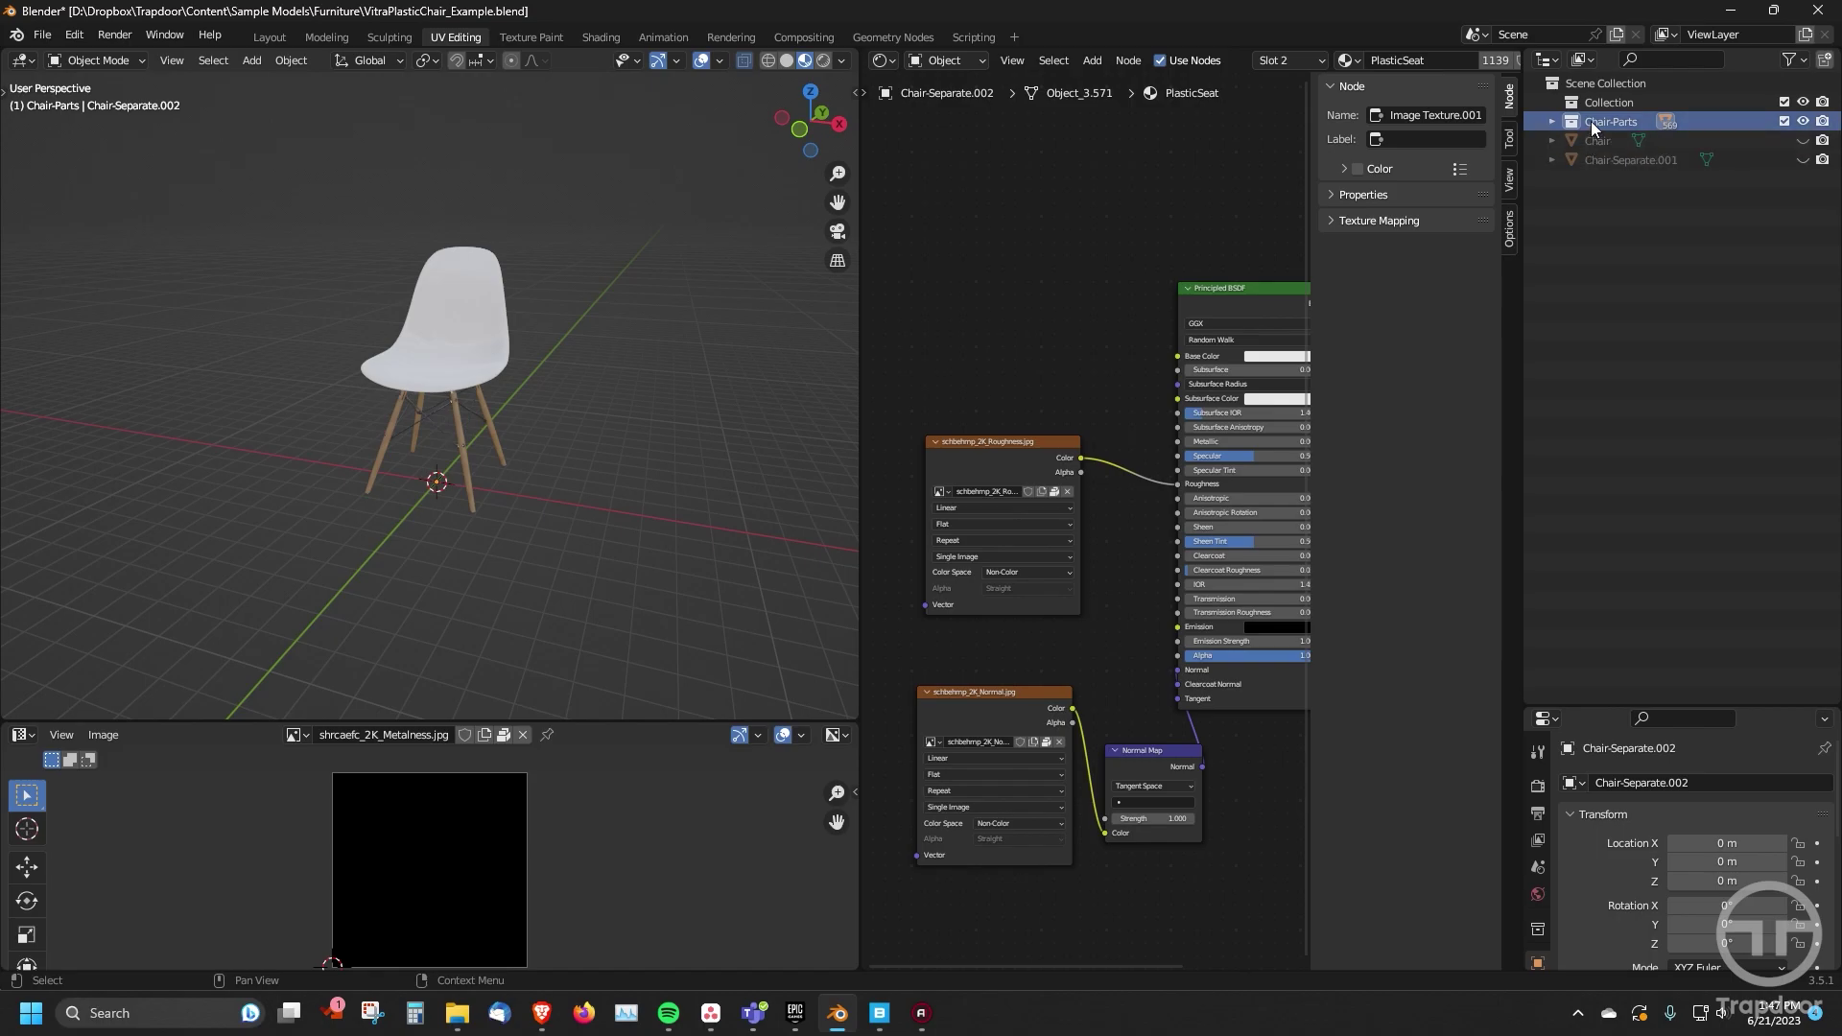
- Toggle the Chair-Parts collection's visibility off and on to check what it contains
{"action": "left_click", "coordinate": [1804, 122]}
{"action": "left_click", "coordinate": [1804, 122]}
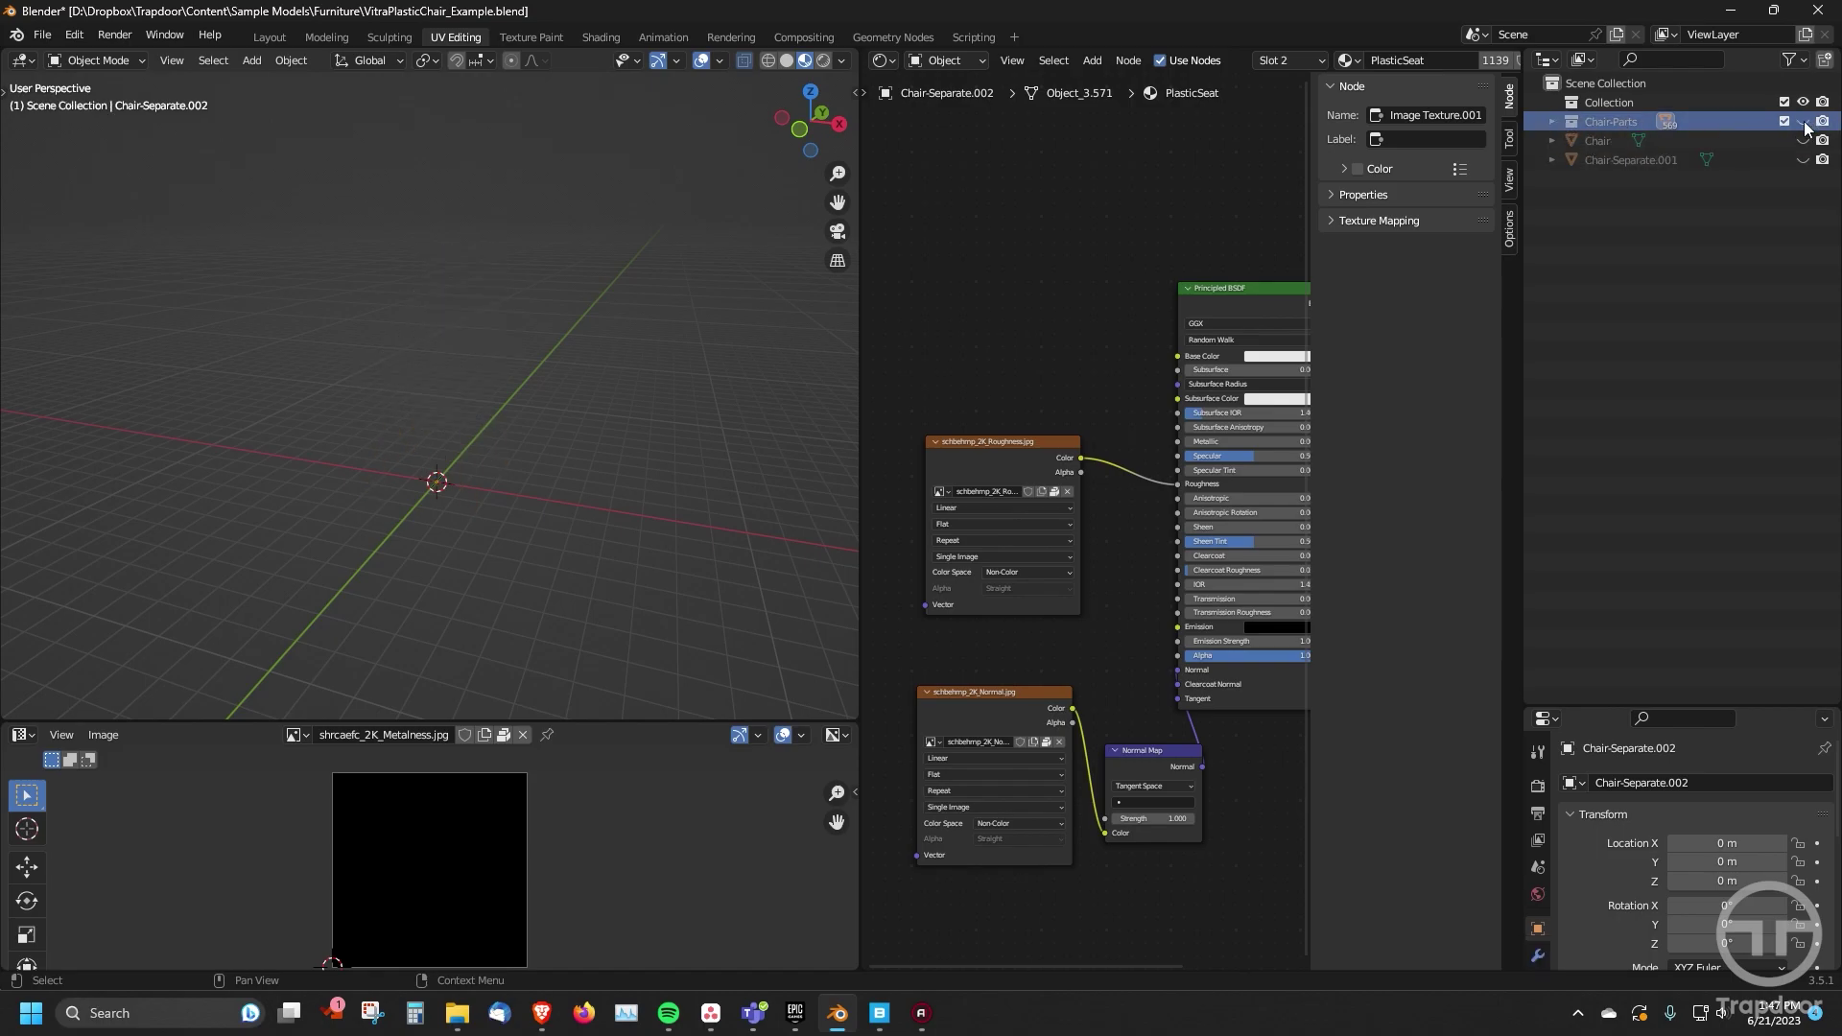
{"action": "left_click", "coordinate": [1804, 122]}
{"action": "left_click", "coordinate": [1804, 122]}
{"action": "left_click", "coordinate": [1804, 122]}
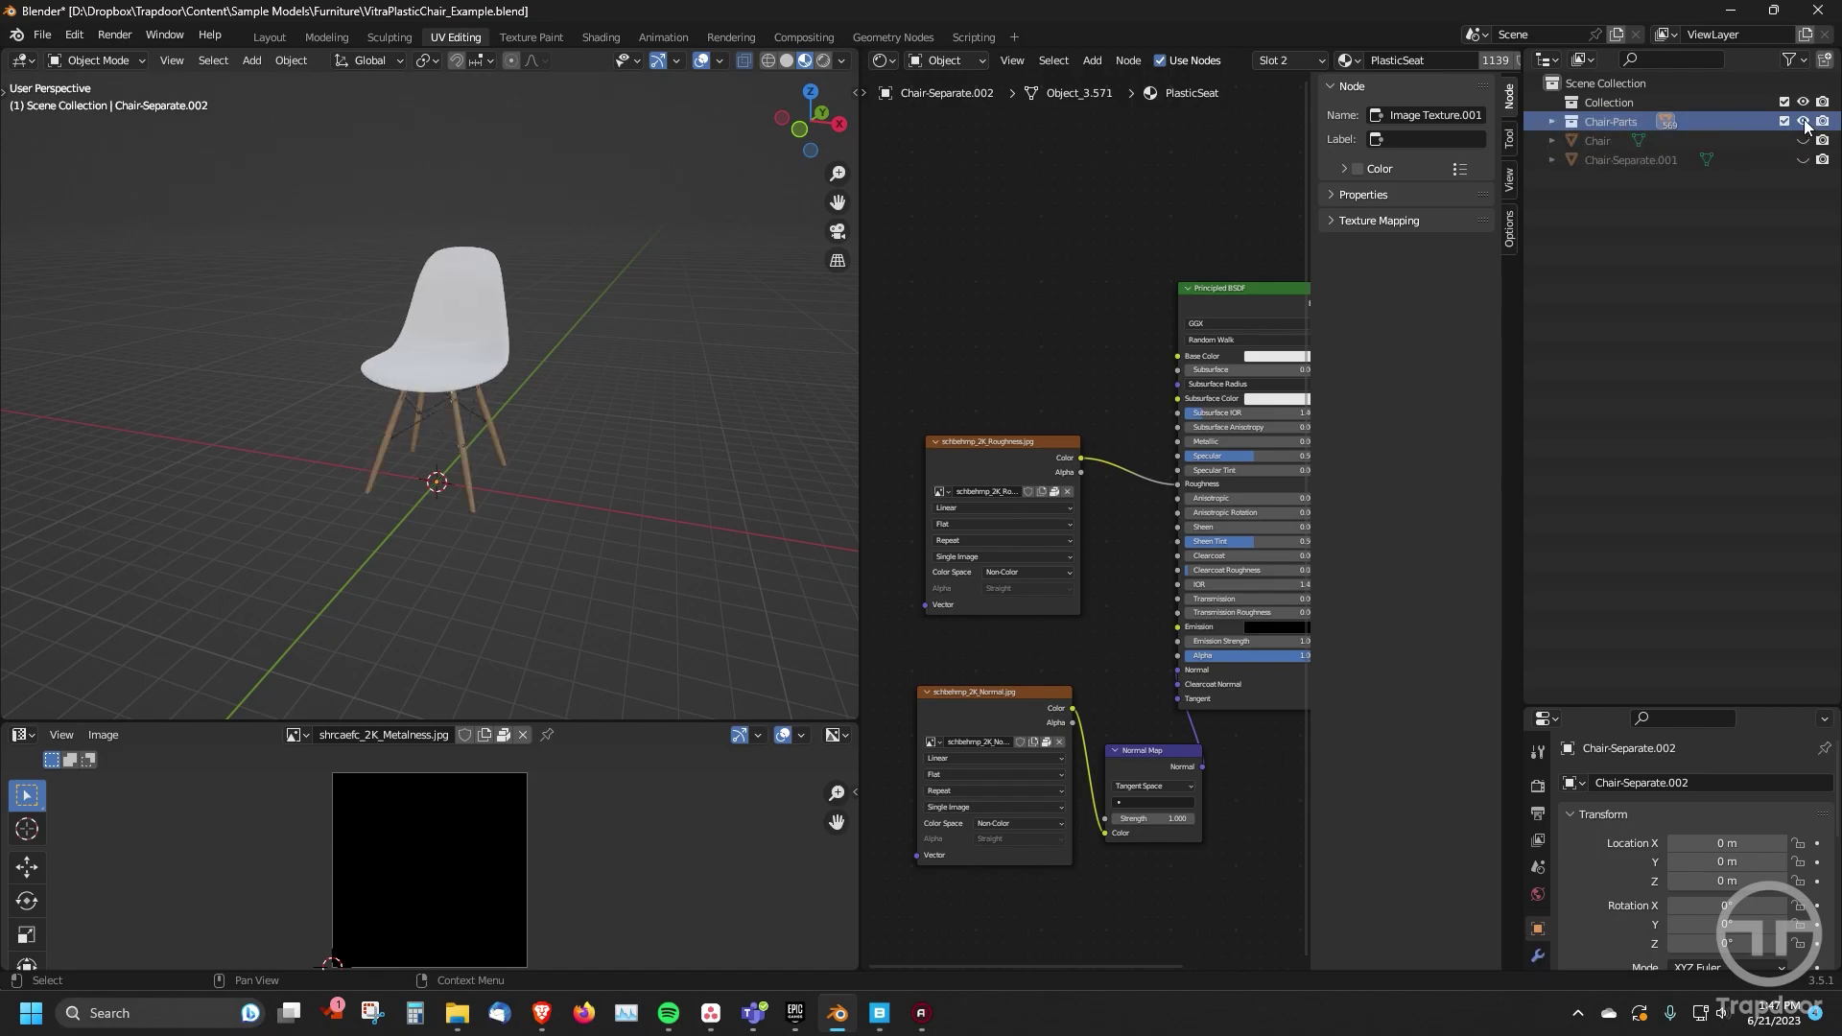
- Unhide the backup copy Chair-Separate.001 and delete it
{"action": "left_click", "coordinate": [1804, 159]}
{"action": "left_click", "coordinate": [1656, 161]}
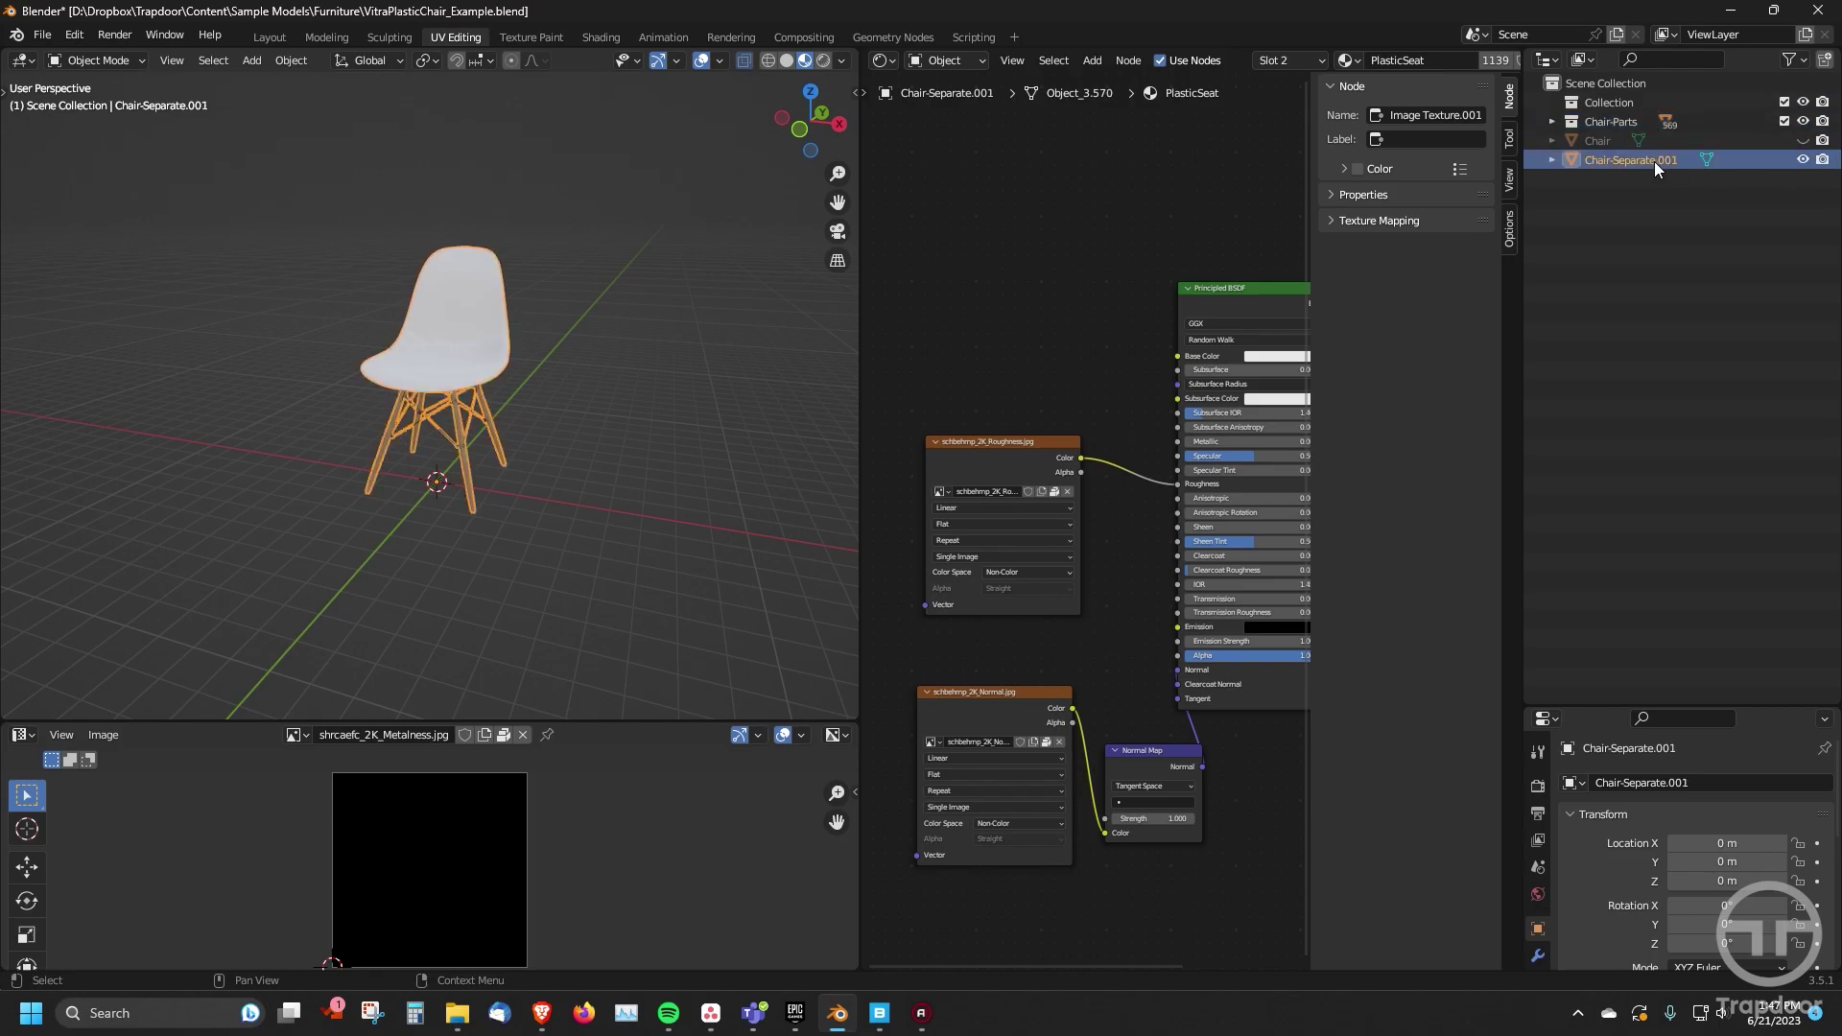
{"action": "key", "text": "Delete"}
- Unhide the original Chair object and select it in the viewport
{"action": "left_click", "coordinate": [1593, 144]}
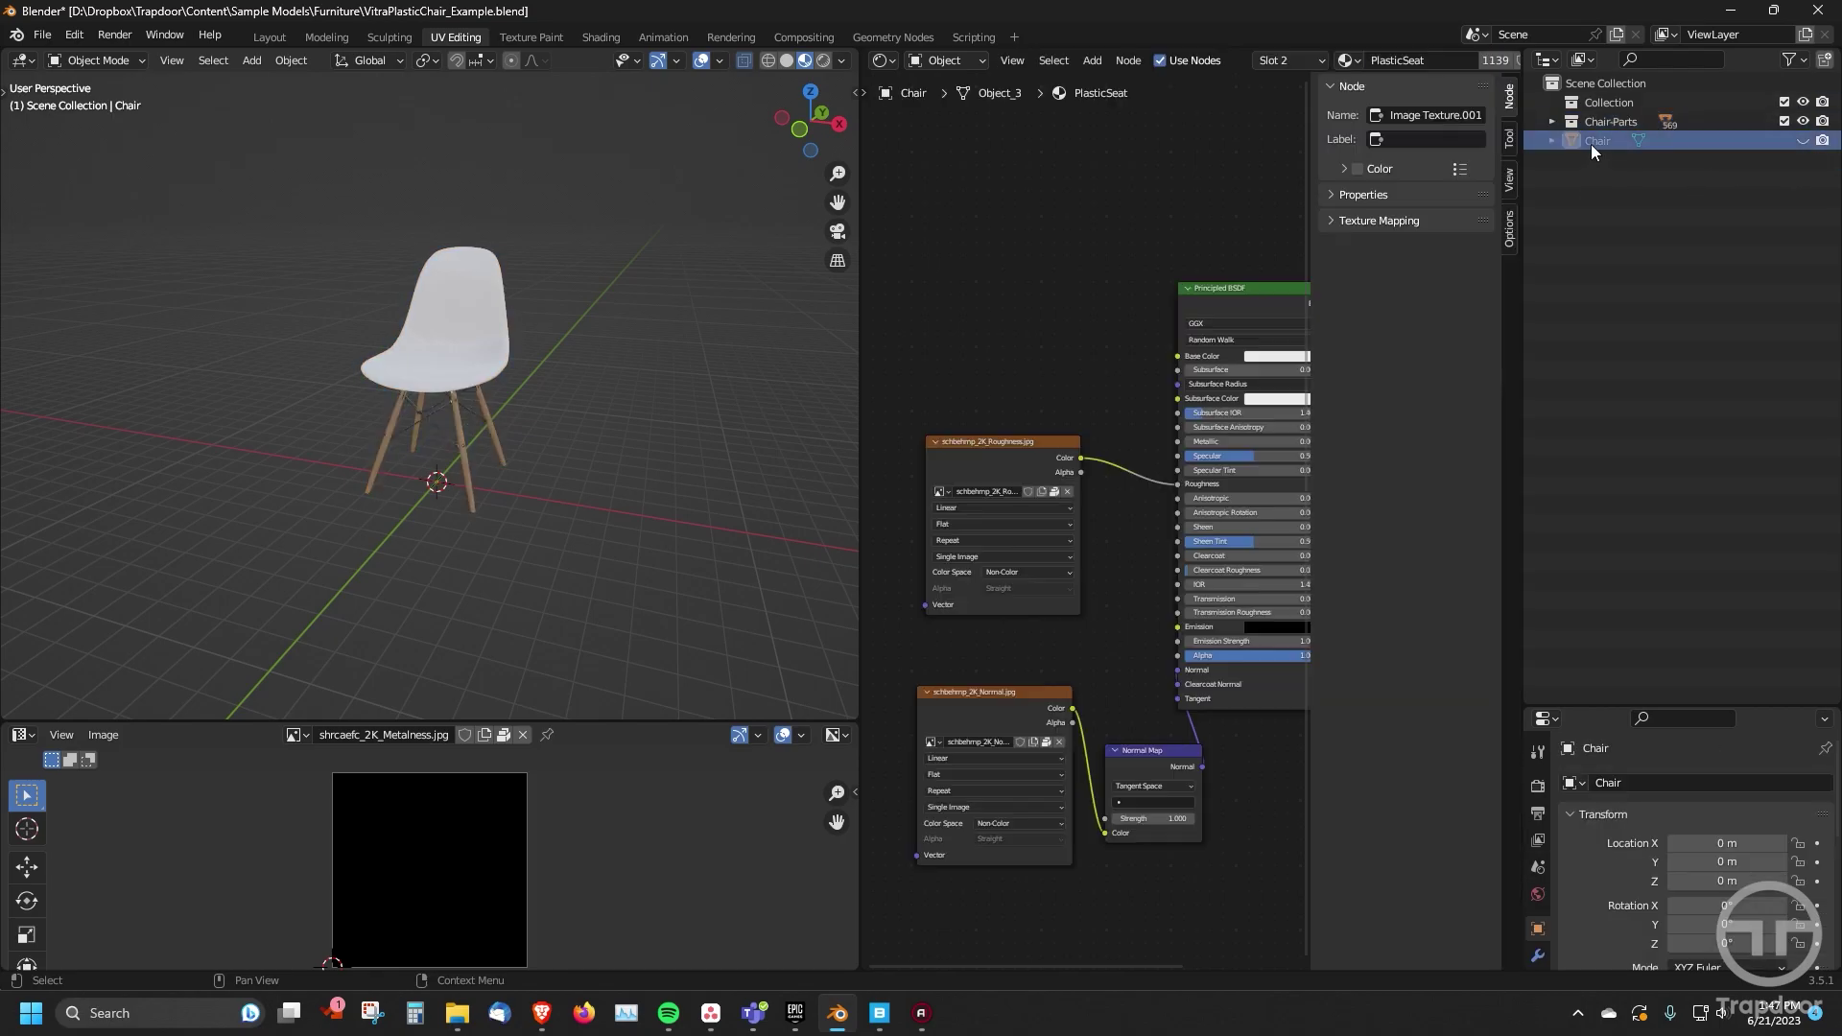
{"action": "left_click", "coordinate": [1803, 141]}
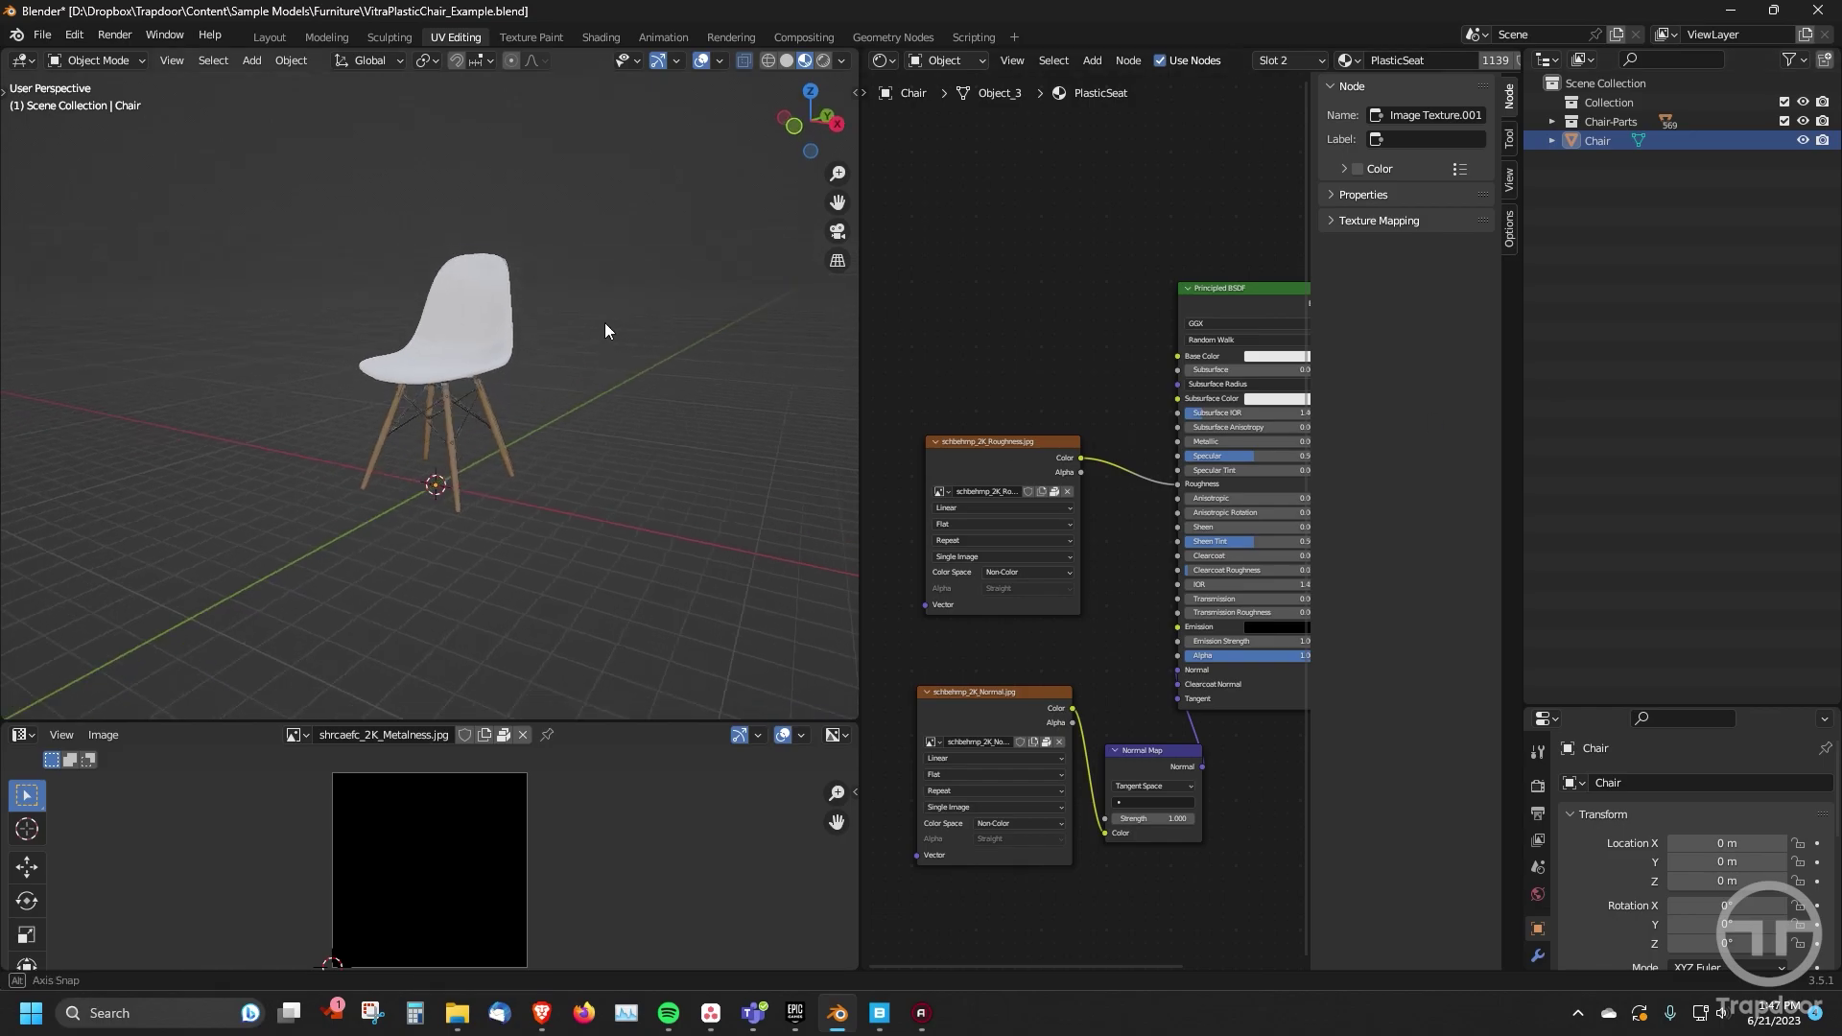
{"action": "scroll", "coordinate": [604, 323], "scroll_direction": "up", "scroll_amount": 5}
{"action": "left_click", "coordinate": [566, 321]}
{"action": "middle_click_drag", "start_coordinate": [534, 302], "coordinate": [537, 367]}
{"action": "scroll", "coordinate": [483, 364], "scroll_direction": "down", "scroll_amount": 5}
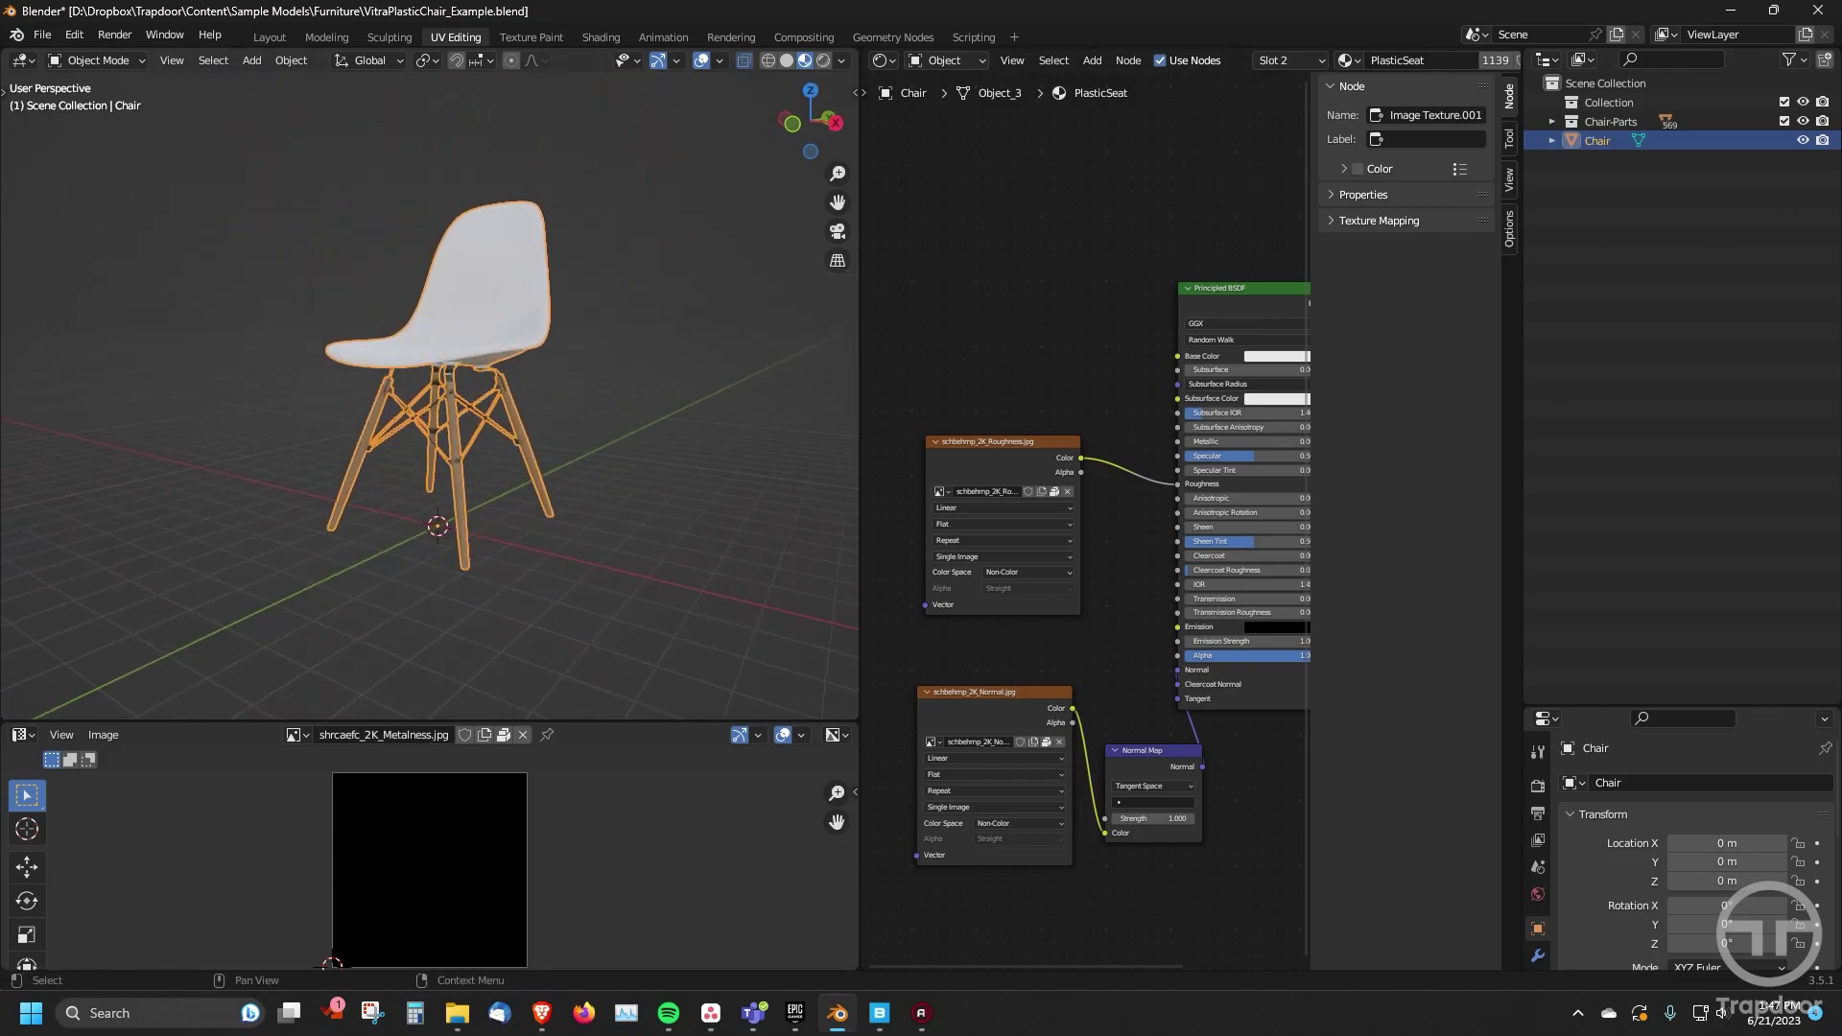
- Rename the original Chair object to Chair-Single
{"action": "left_click", "coordinate": [1621, 122]}
{"action": "left_click", "coordinate": [1608, 143]}
{"action": "double_click", "coordinate": [1604, 142]}
{"action": "key", "text": "End"}
{"action": "type", "text": "-"}
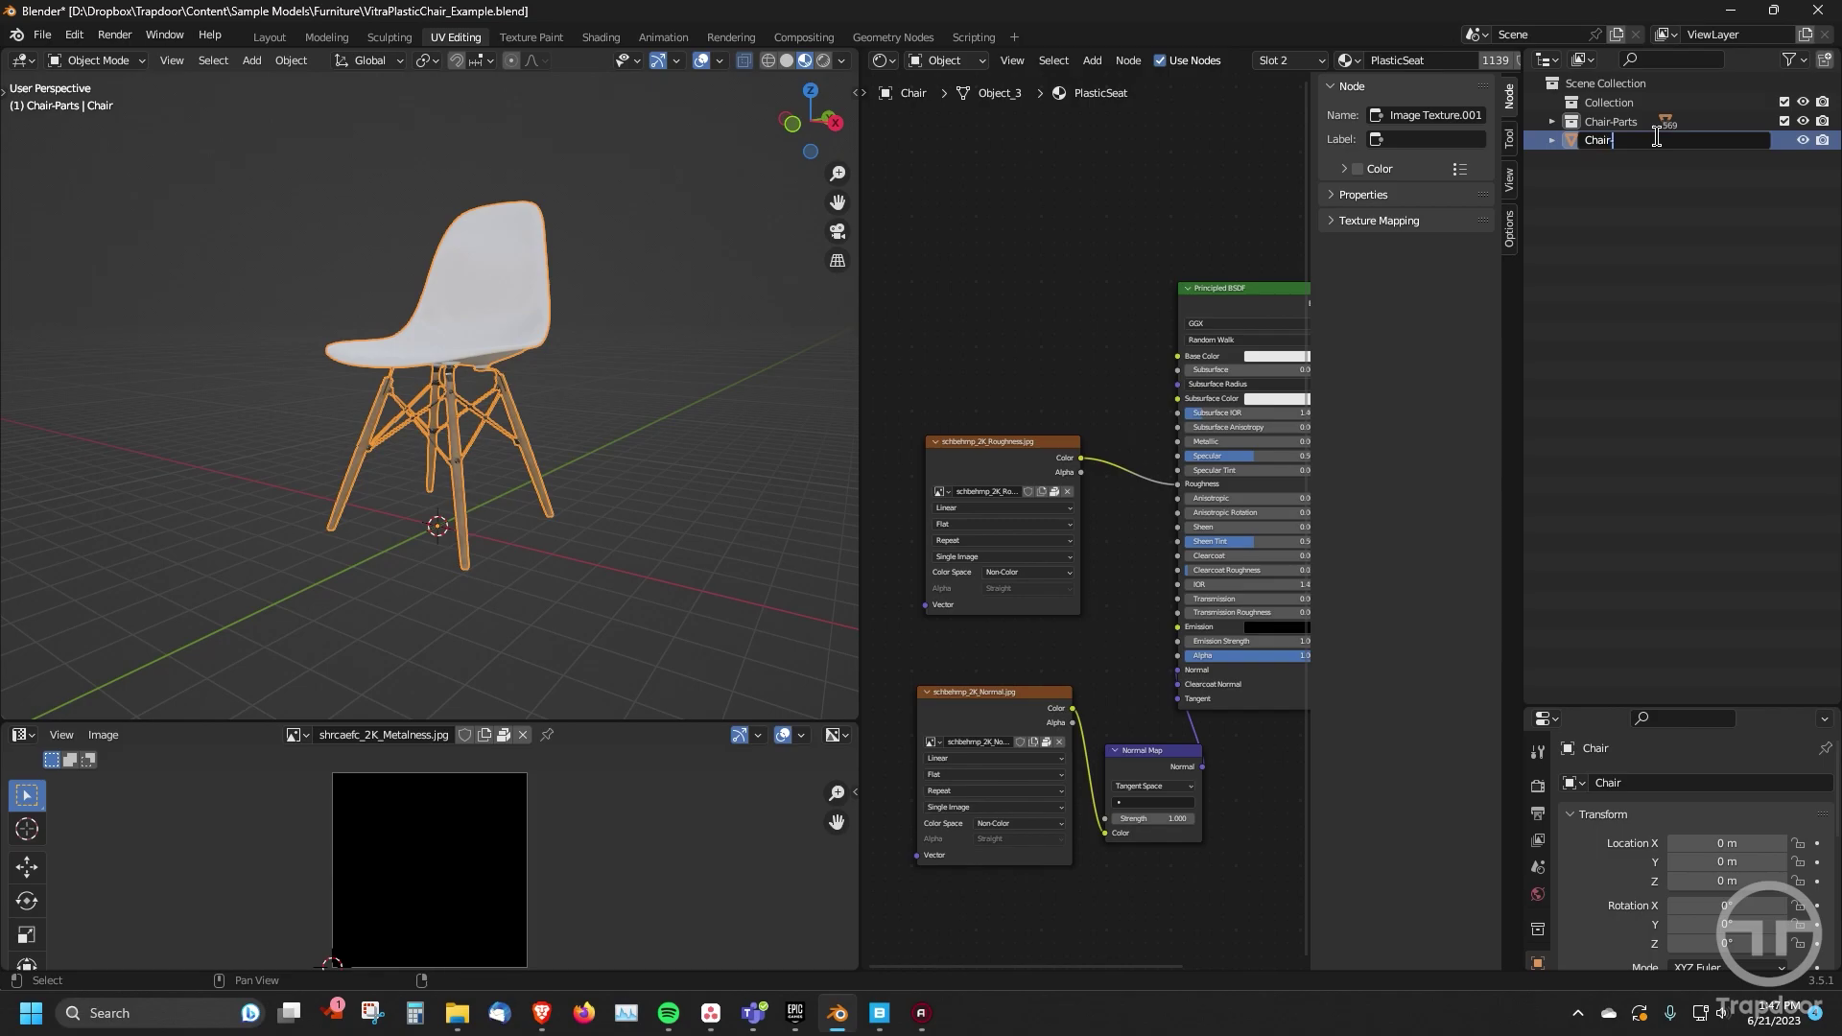
{"action": "type", "text": "Single"}
{"action": "key", "text": "Return"}
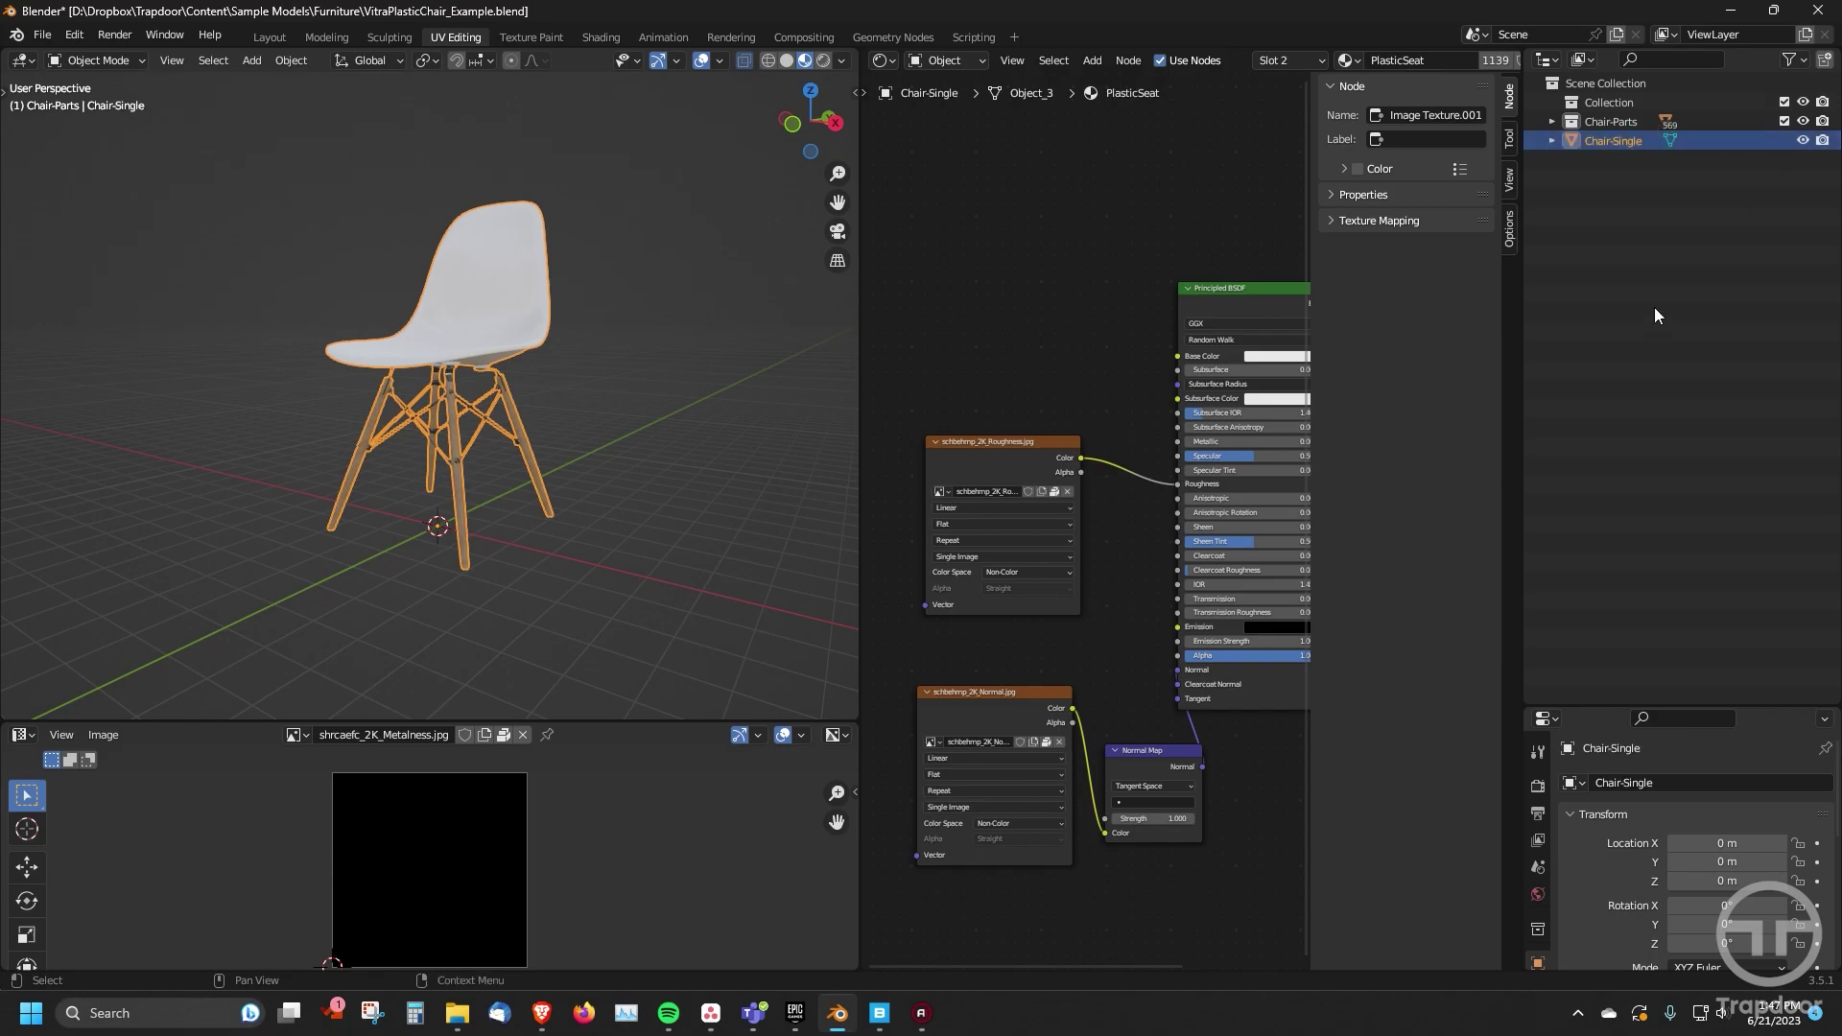
- Examine the chair's seat, wooden legs and metal braces up close and from several angles
{"action": "middle_click_drag", "start_coordinate": [466, 341], "coordinate": [581, 374]}
{"action": "scroll", "coordinate": [593, 376], "scroll_direction": "up", "scroll_amount": 5}
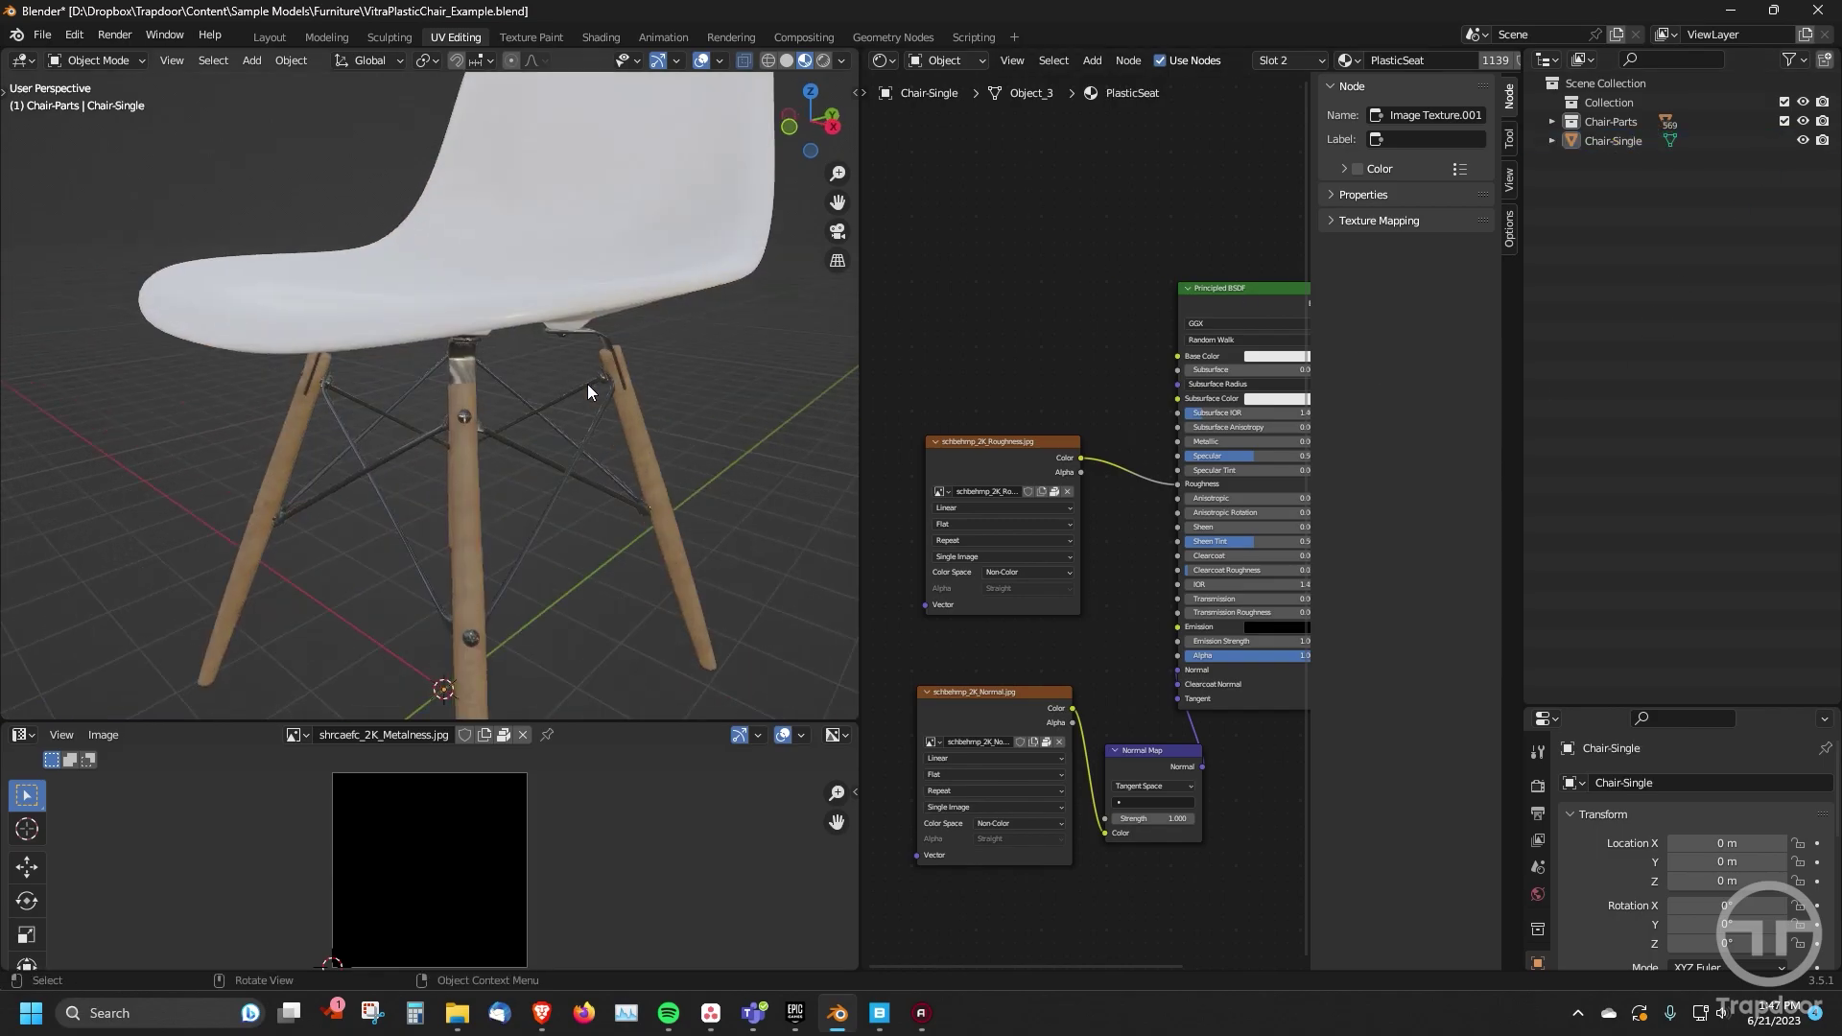
{"action": "mouse_move", "coordinate": [512, 507]}
{"action": "middle_mouse_down"}
{"action": "mouse_move", "coordinate": [639, 472]}
{"action": "mouse_move", "coordinate": [512, 482]}
{"action": "middle_mouse_up"}
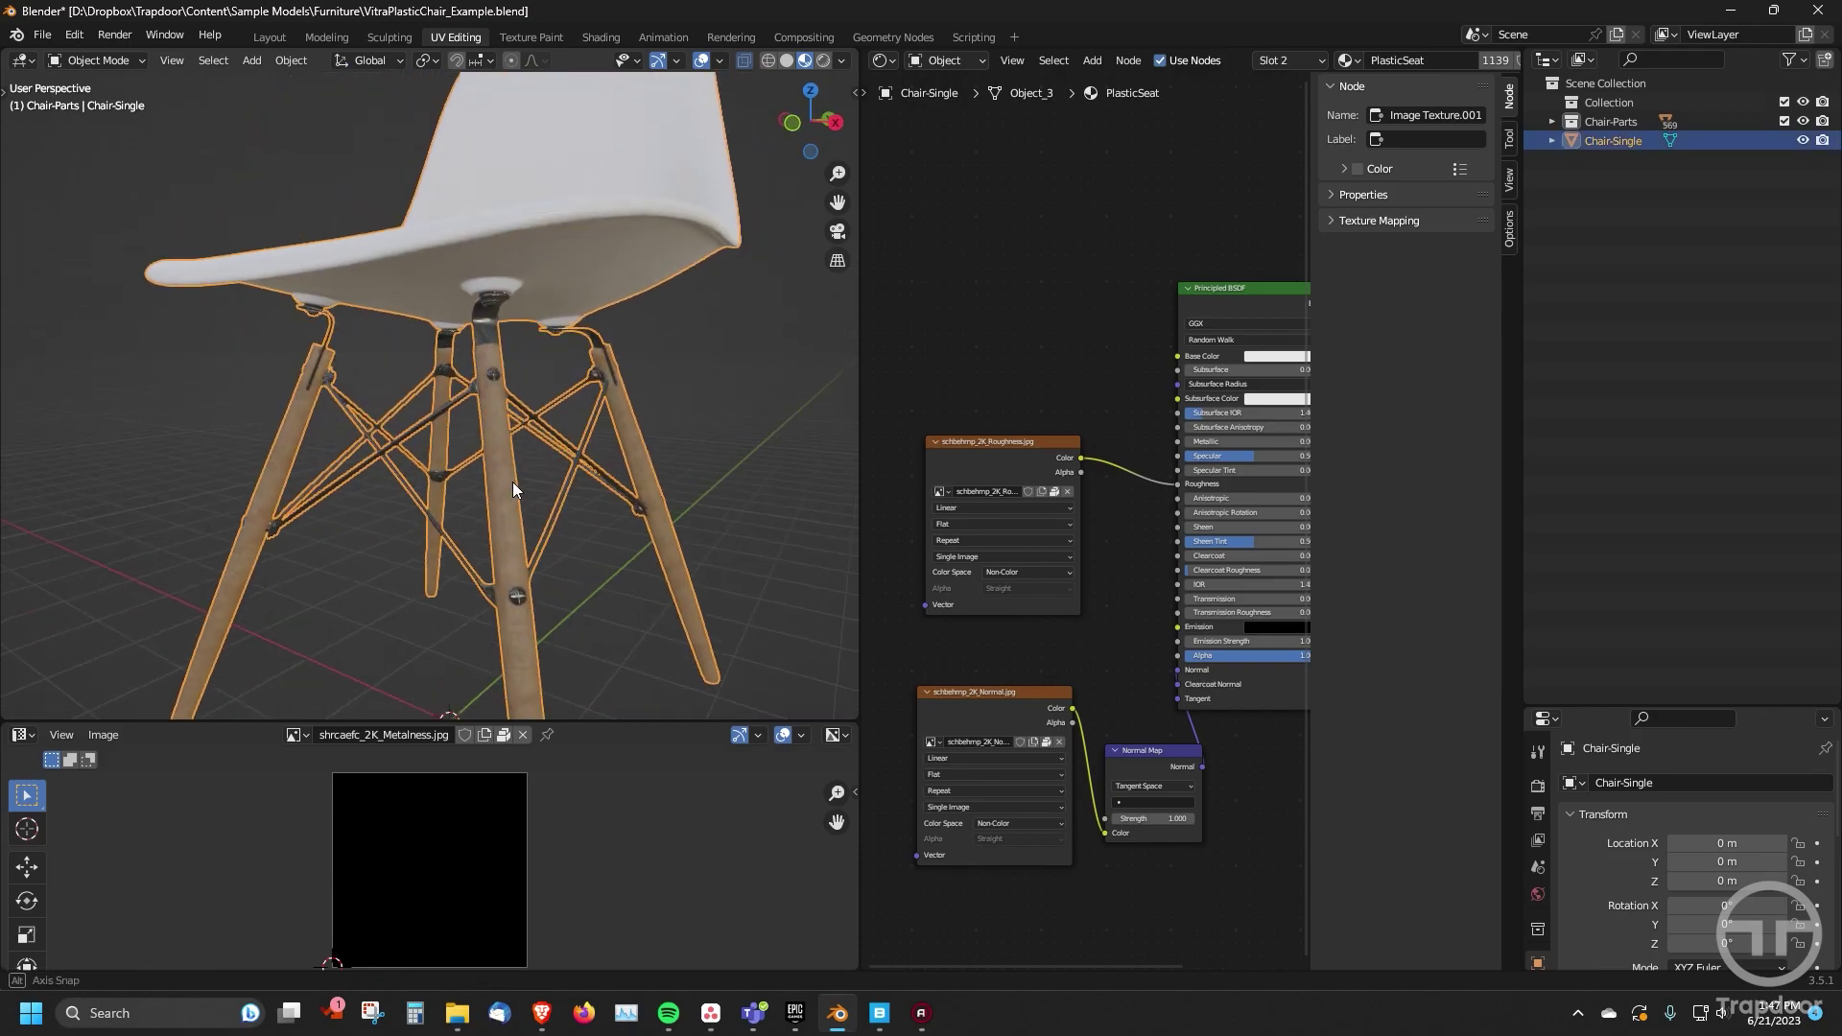
{"action": "middle_click_drag", "start_coordinate": [620, 434], "coordinate": [576, 451]}
{"action": "scroll", "coordinate": [609, 464], "scroll_direction": "down", "scroll_amount": 5}
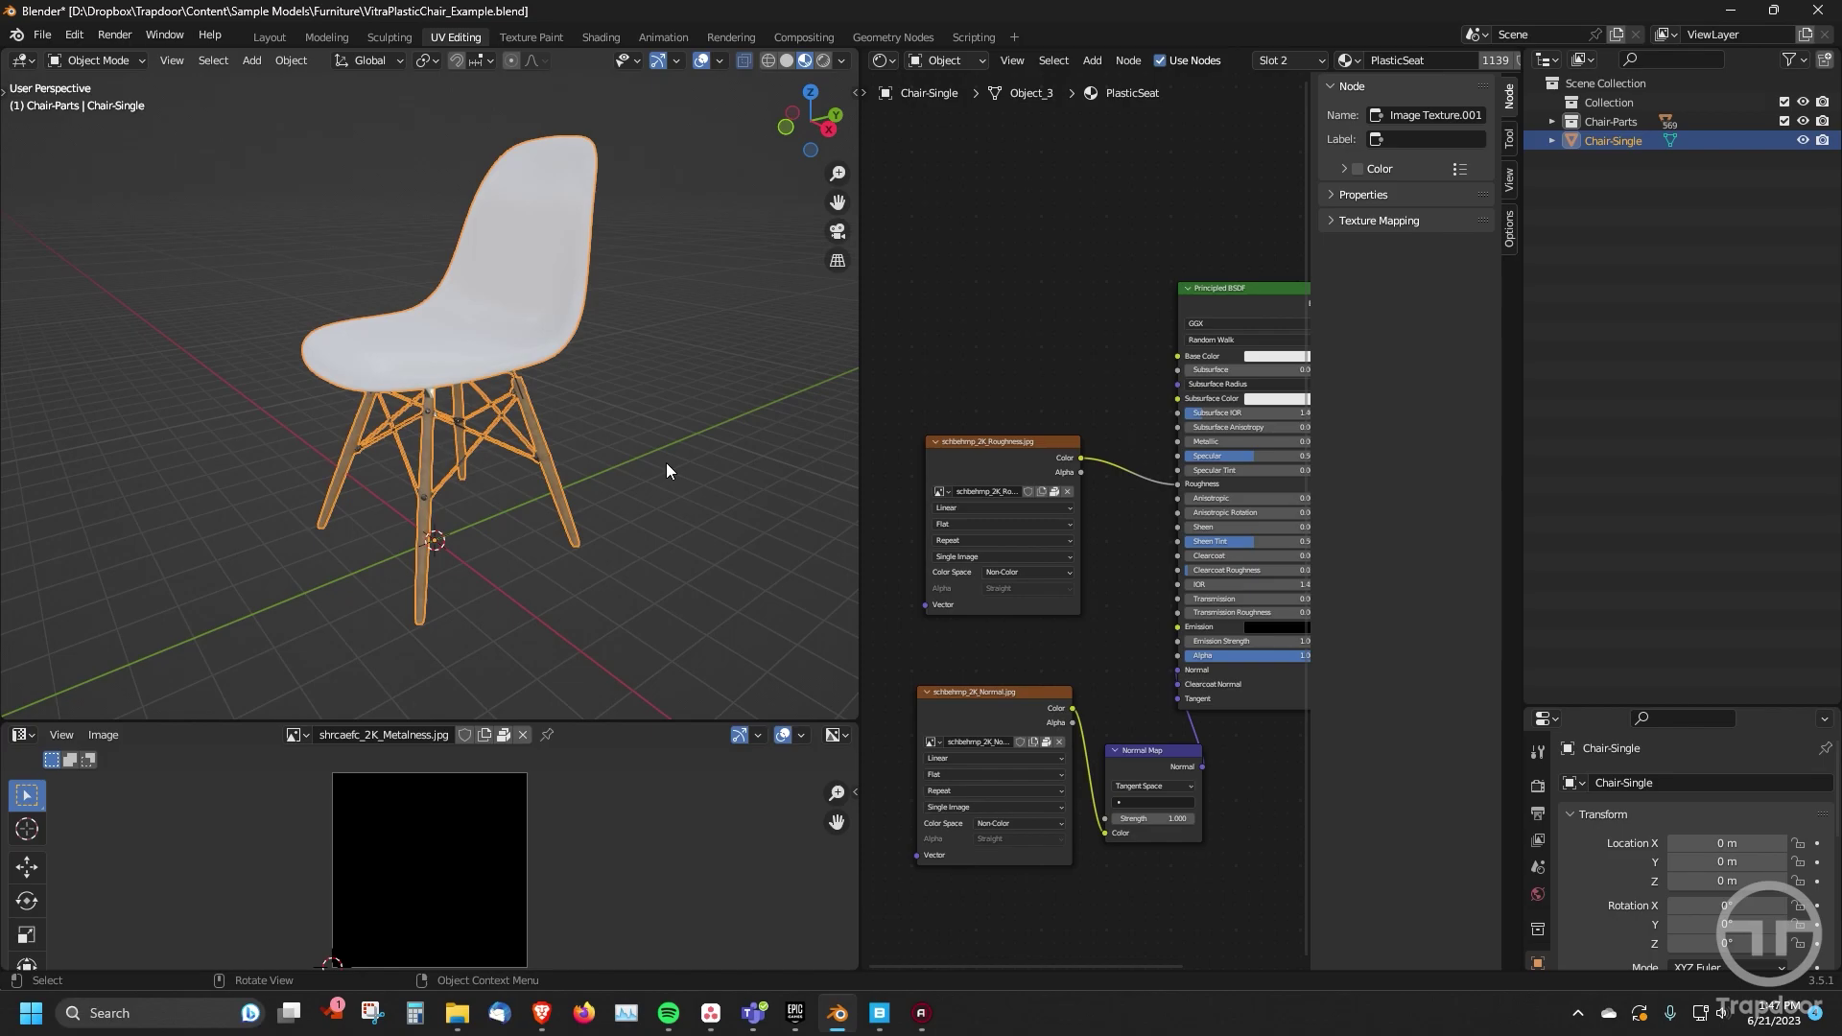
{"action": "middle_click_drag", "start_coordinate": [672, 451], "coordinate": [553, 449]}
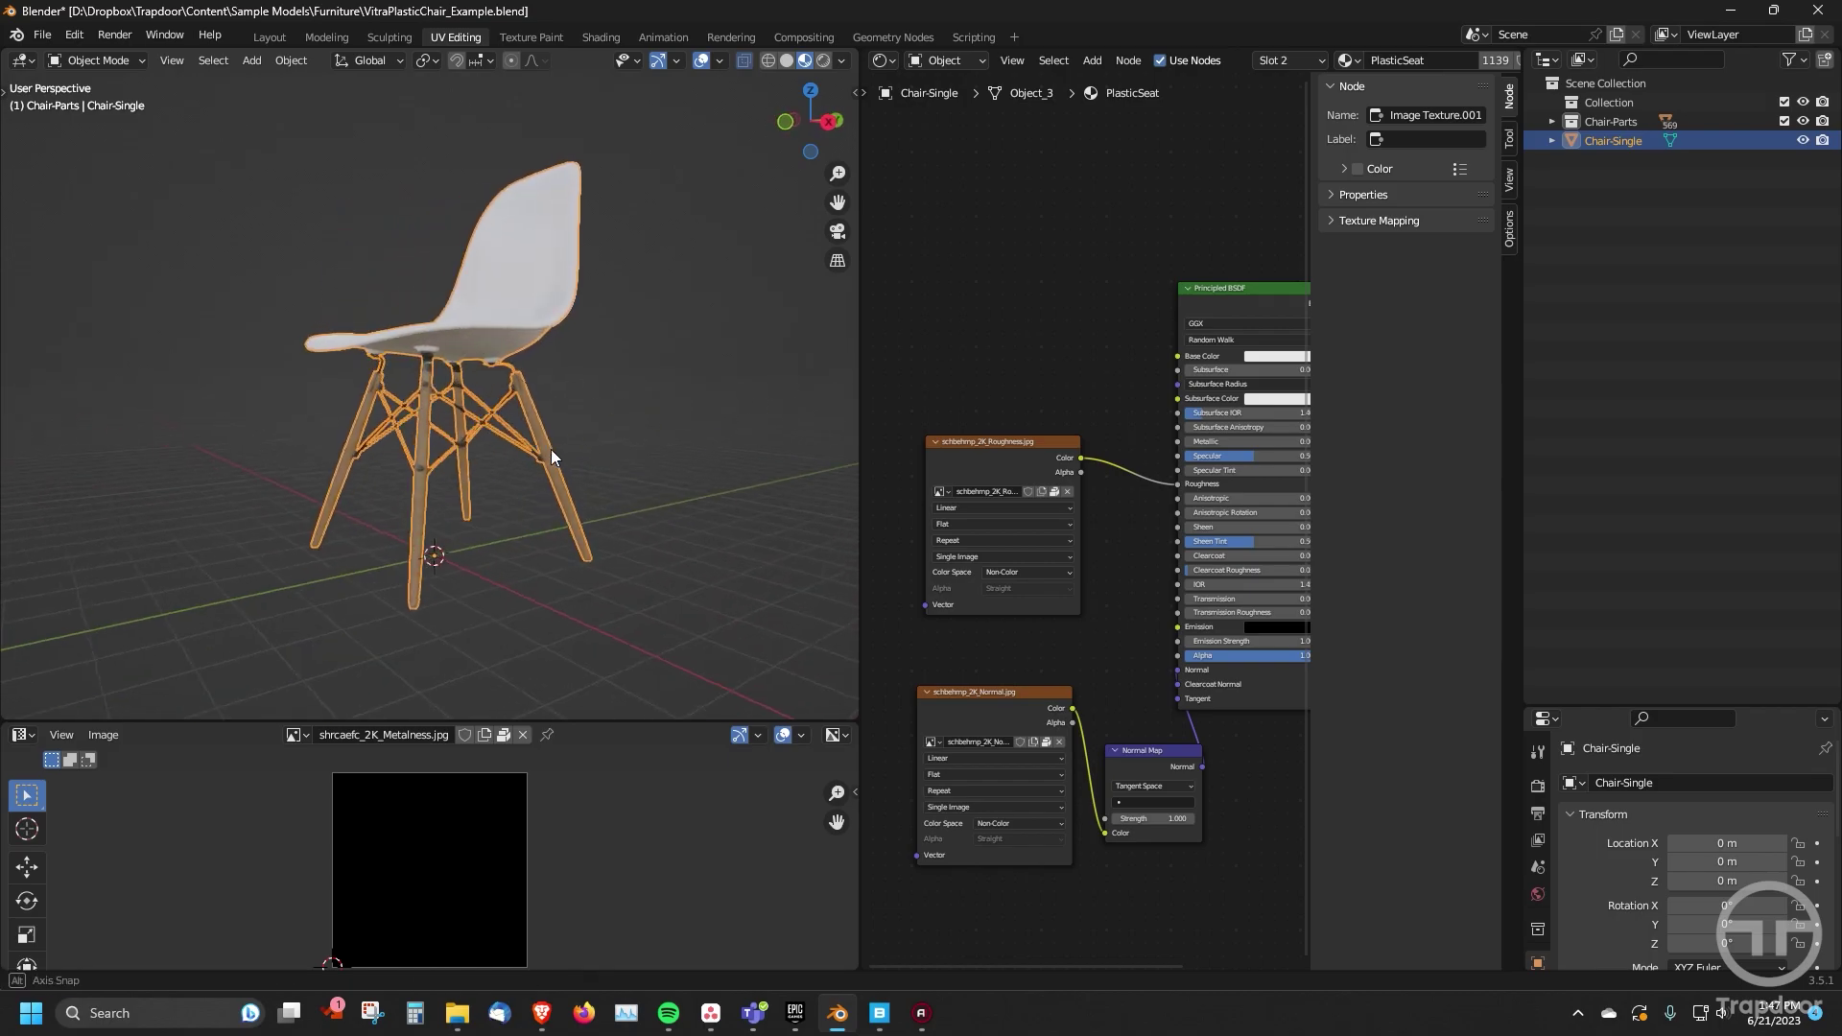
{"action": "scroll", "coordinate": [551, 449], "scroll_direction": "up", "scroll_amount": 6}
{"action": "scroll", "coordinate": [562, 469], "scroll_direction": "down", "scroll_amount": 6}
{"action": "mouse_move", "coordinate": [691, 472]}
{"action": "middle_mouse_down"}
{"action": "mouse_move", "coordinate": [570, 474]}
{"action": "mouse_move", "coordinate": [698, 478]}
{"action": "middle_mouse_up"}
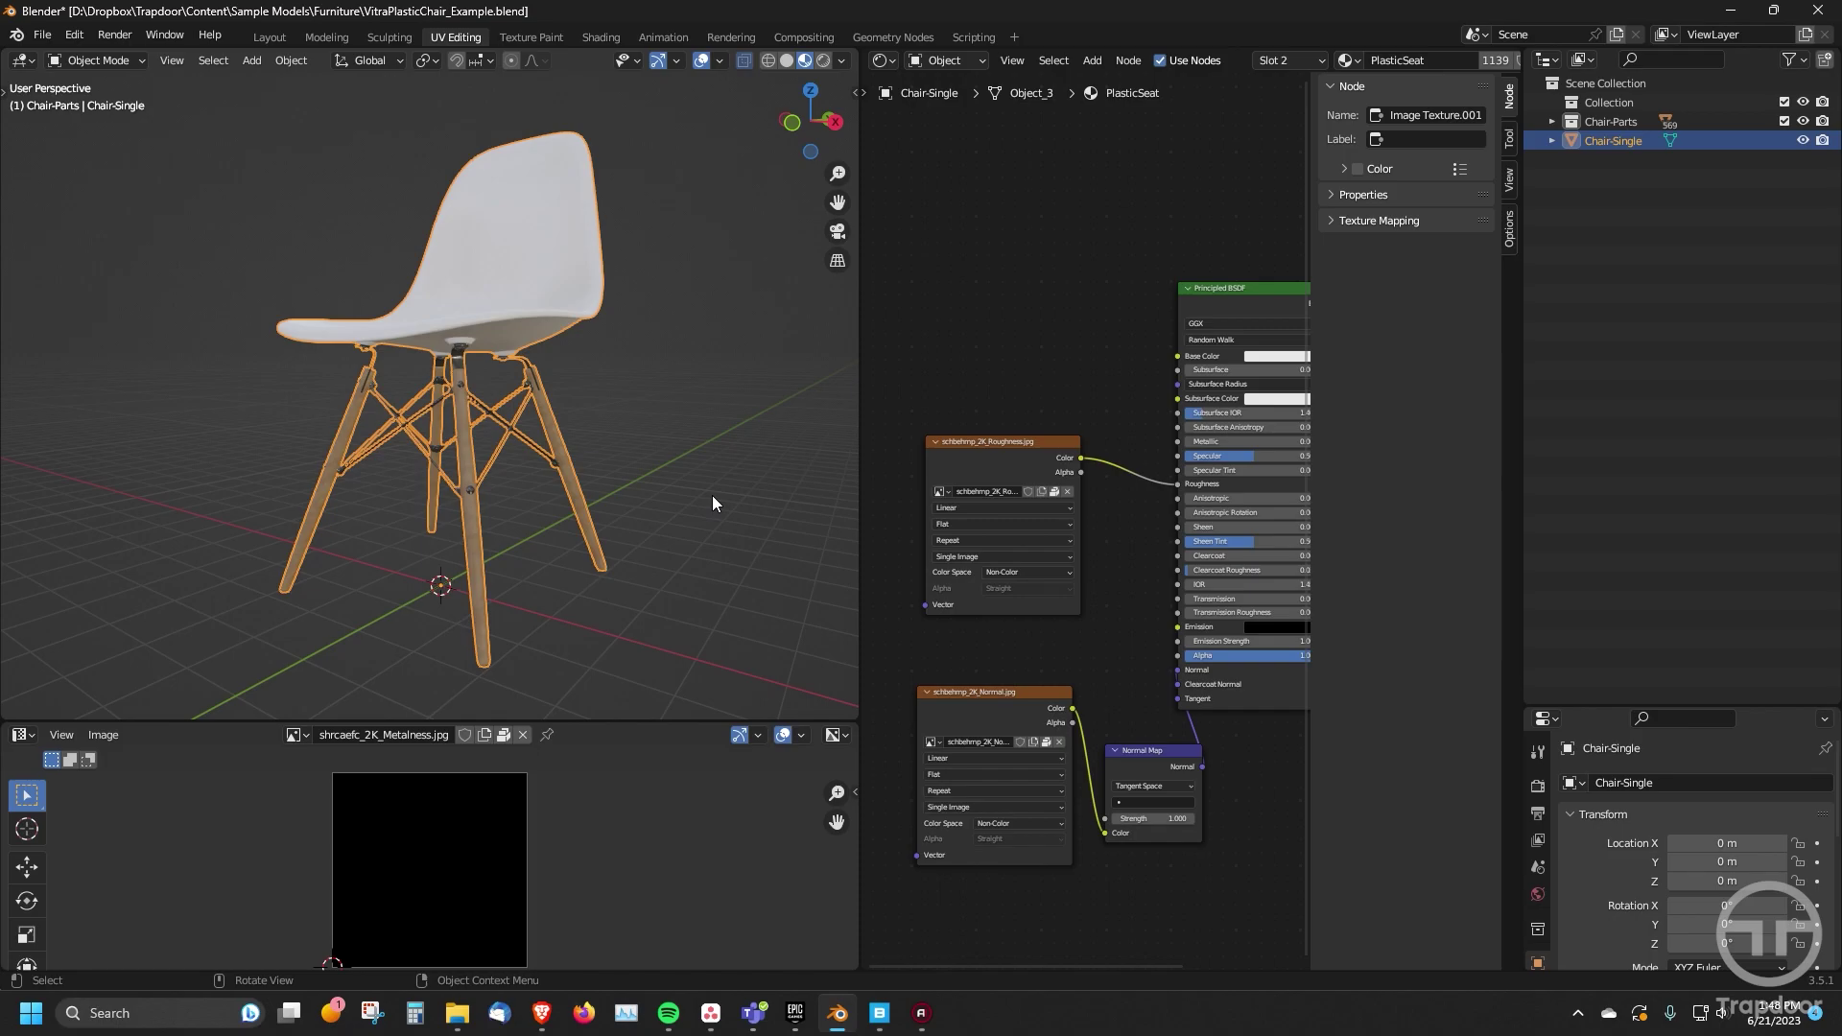
{"action": "middle_click_drag", "start_coordinate": [500, 541], "coordinate": [687, 538]}
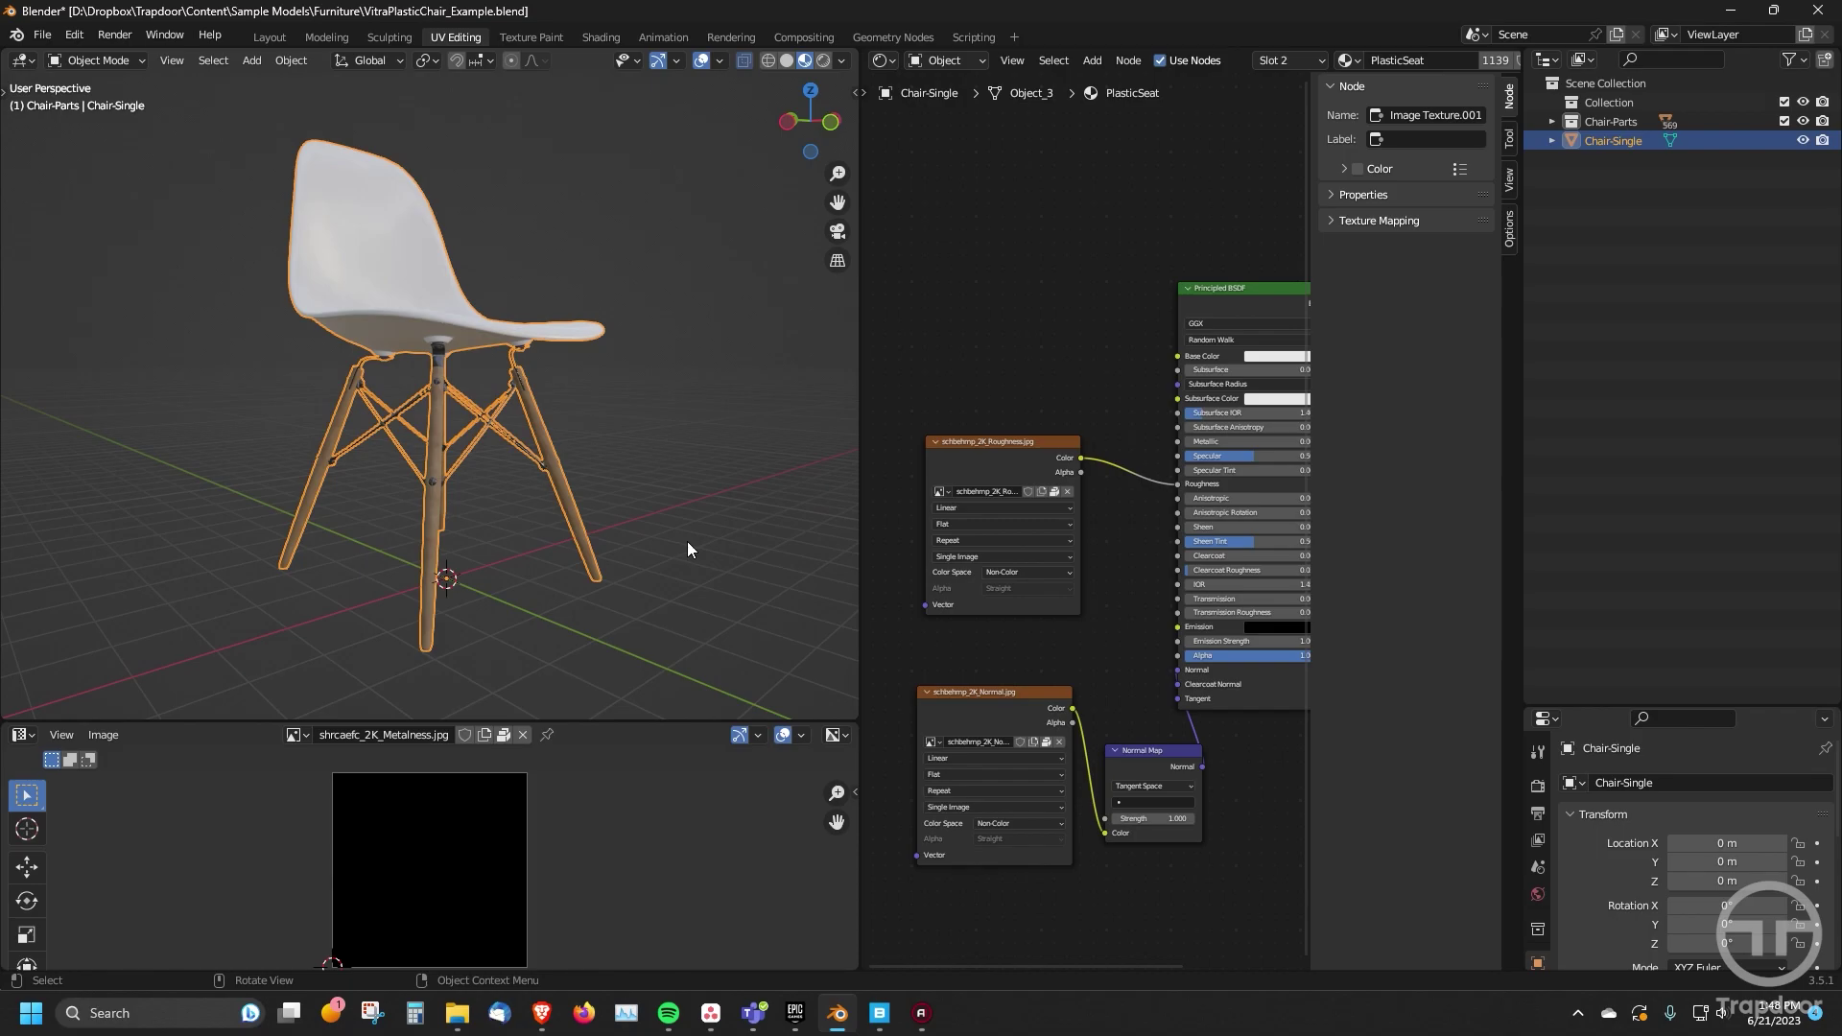
{"action": "middle_click_drag", "start_coordinate": [695, 455], "coordinate": [646, 449]}
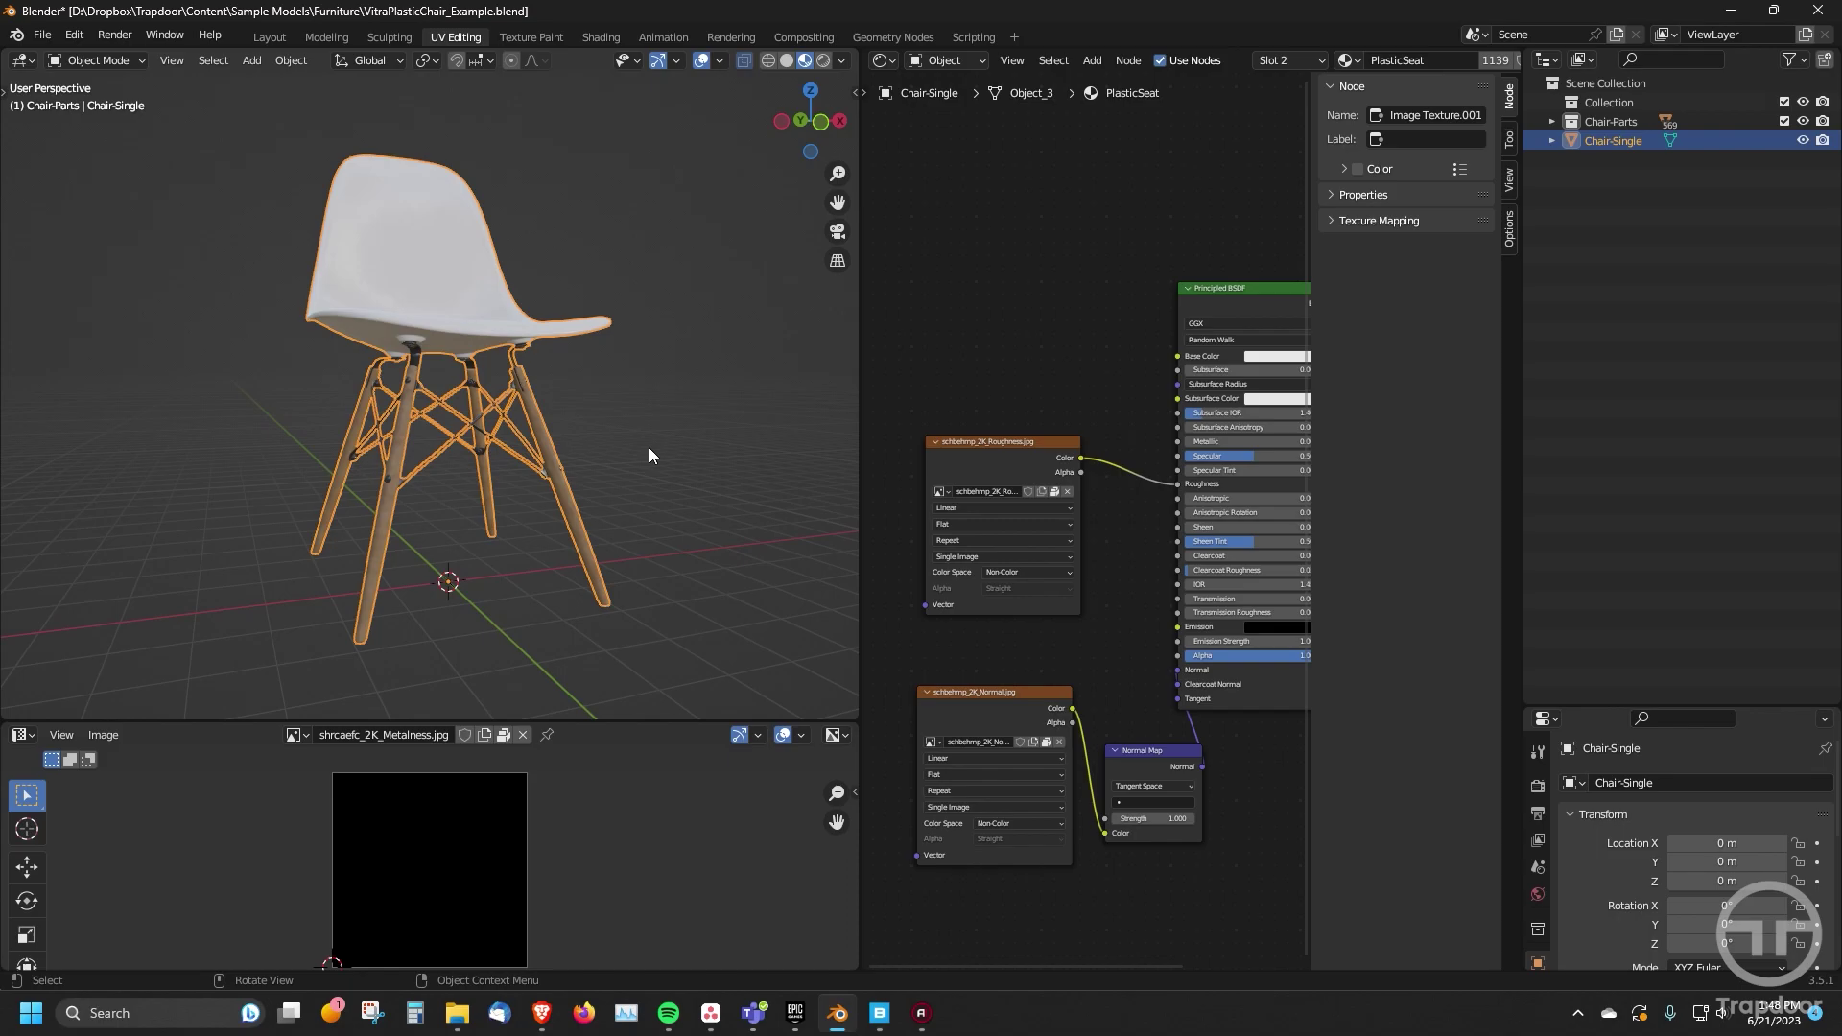
{"action": "middle_click_drag", "start_coordinate": [653, 297], "coordinate": [453, 320]}
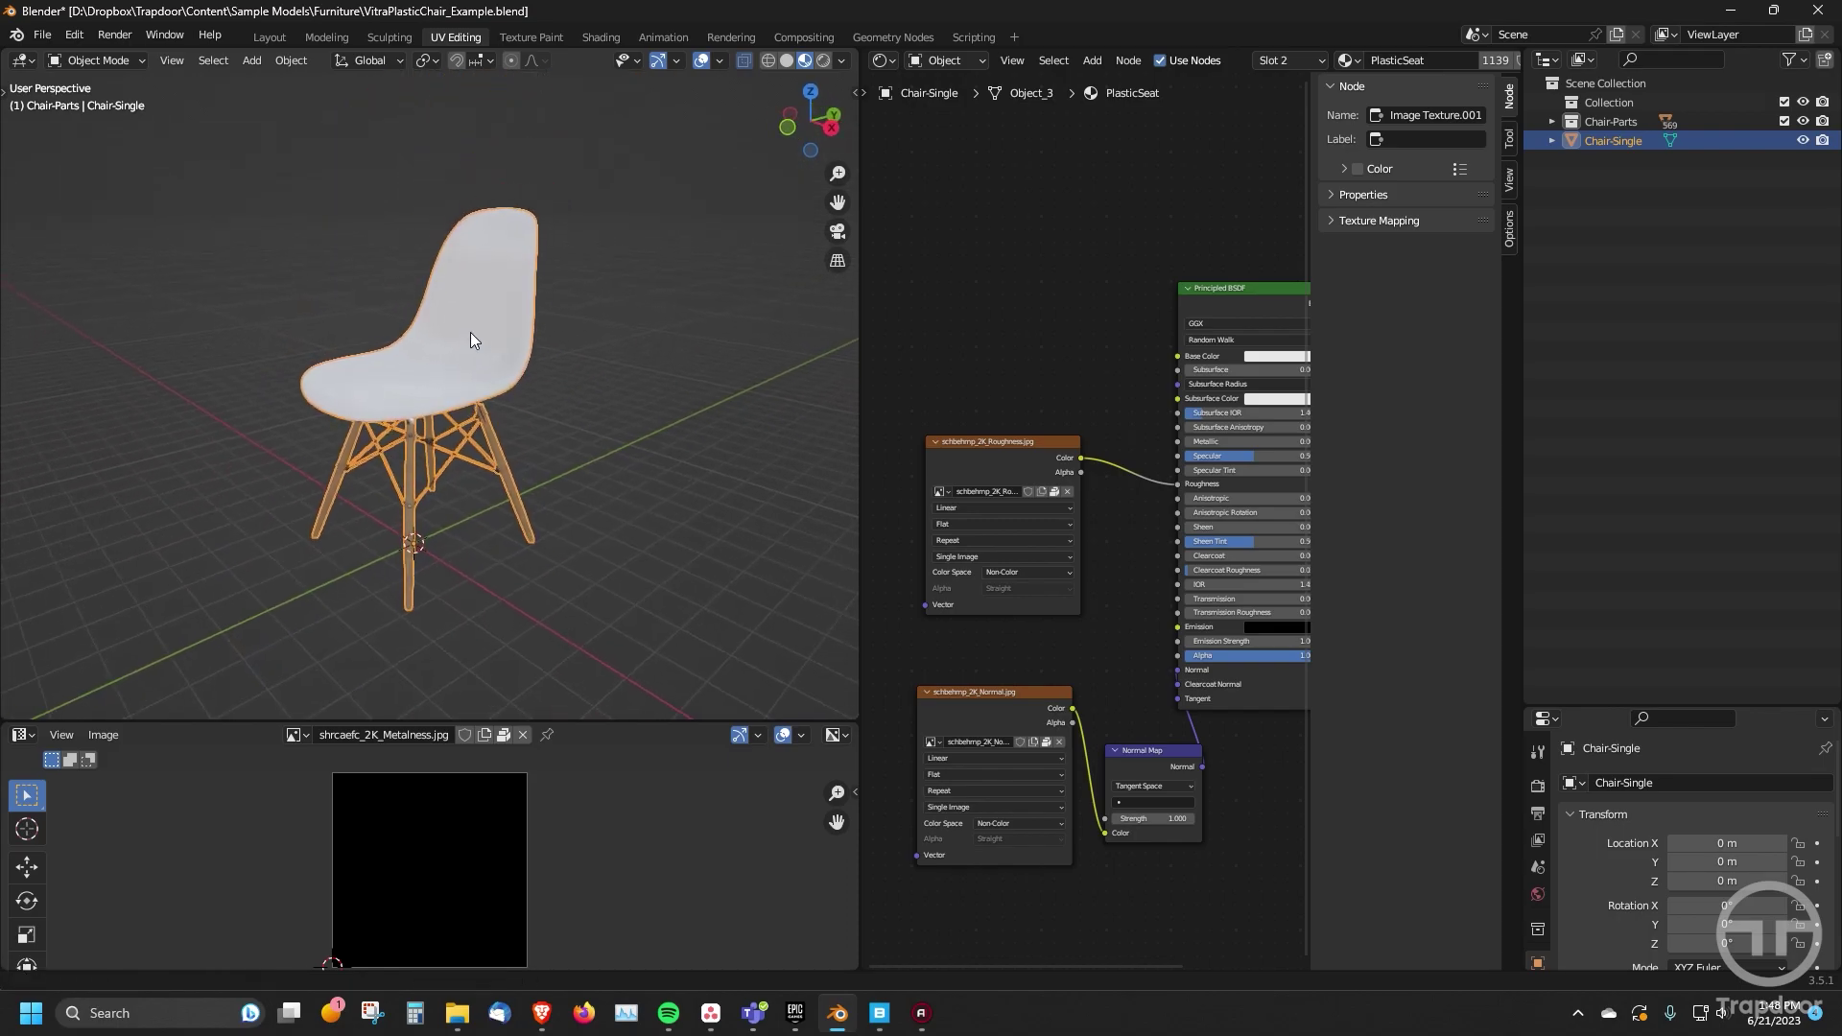
{"action": "scroll", "coordinate": [469, 331], "scroll_direction": "up", "scroll_amount": 2}
{"action": "middle_click_drag", "start_coordinate": [485, 396], "coordinate": [641, 405]}
{"action": "scroll", "coordinate": [646, 468], "scroll_direction": "down", "scroll_amount": 4}
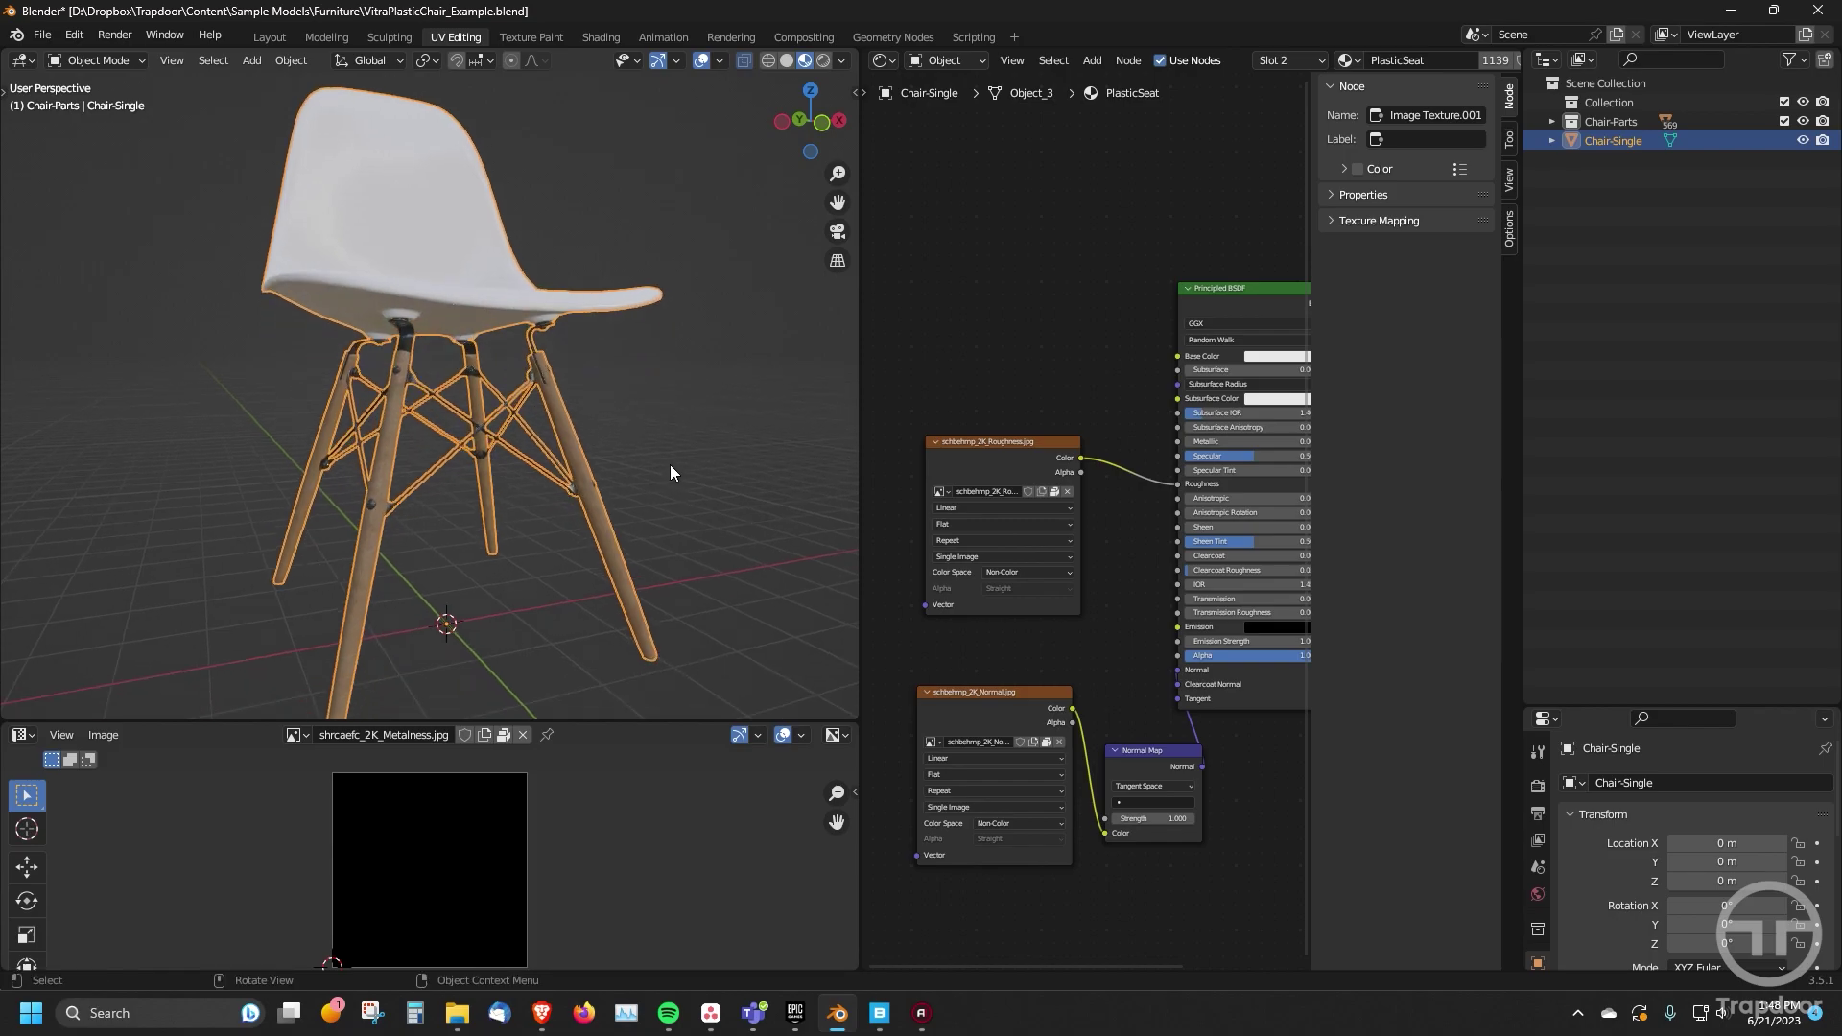
{"action": "middle_click_drag", "start_coordinate": [684, 459], "coordinate": [576, 422]}
{"action": "scroll", "coordinate": [547, 440], "scroll_direction": "up", "scroll_amount": 2}
{"action": "scroll", "coordinate": [570, 446], "scroll_direction": "down", "scroll_amount": 2}
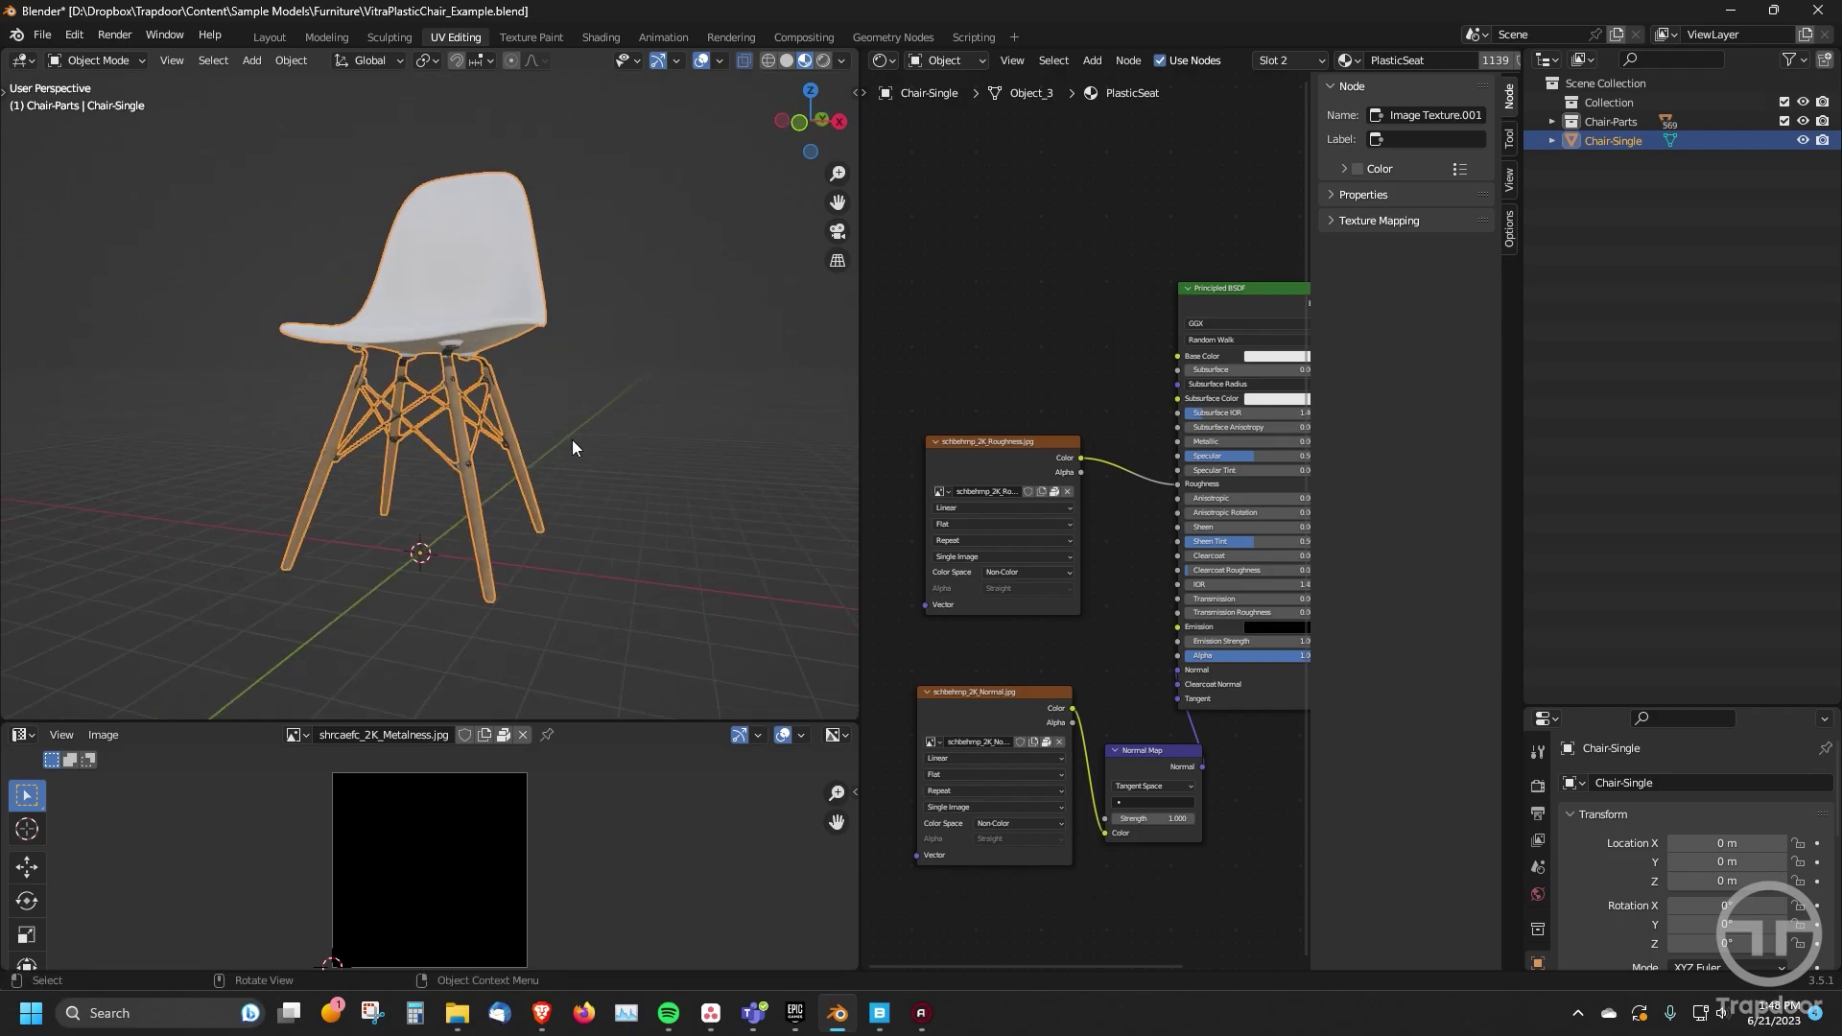
- Put Chair-Single into Edit Mode and enlarge the Properties editor to show its material settings
{"action": "key", "text": "Tab"}
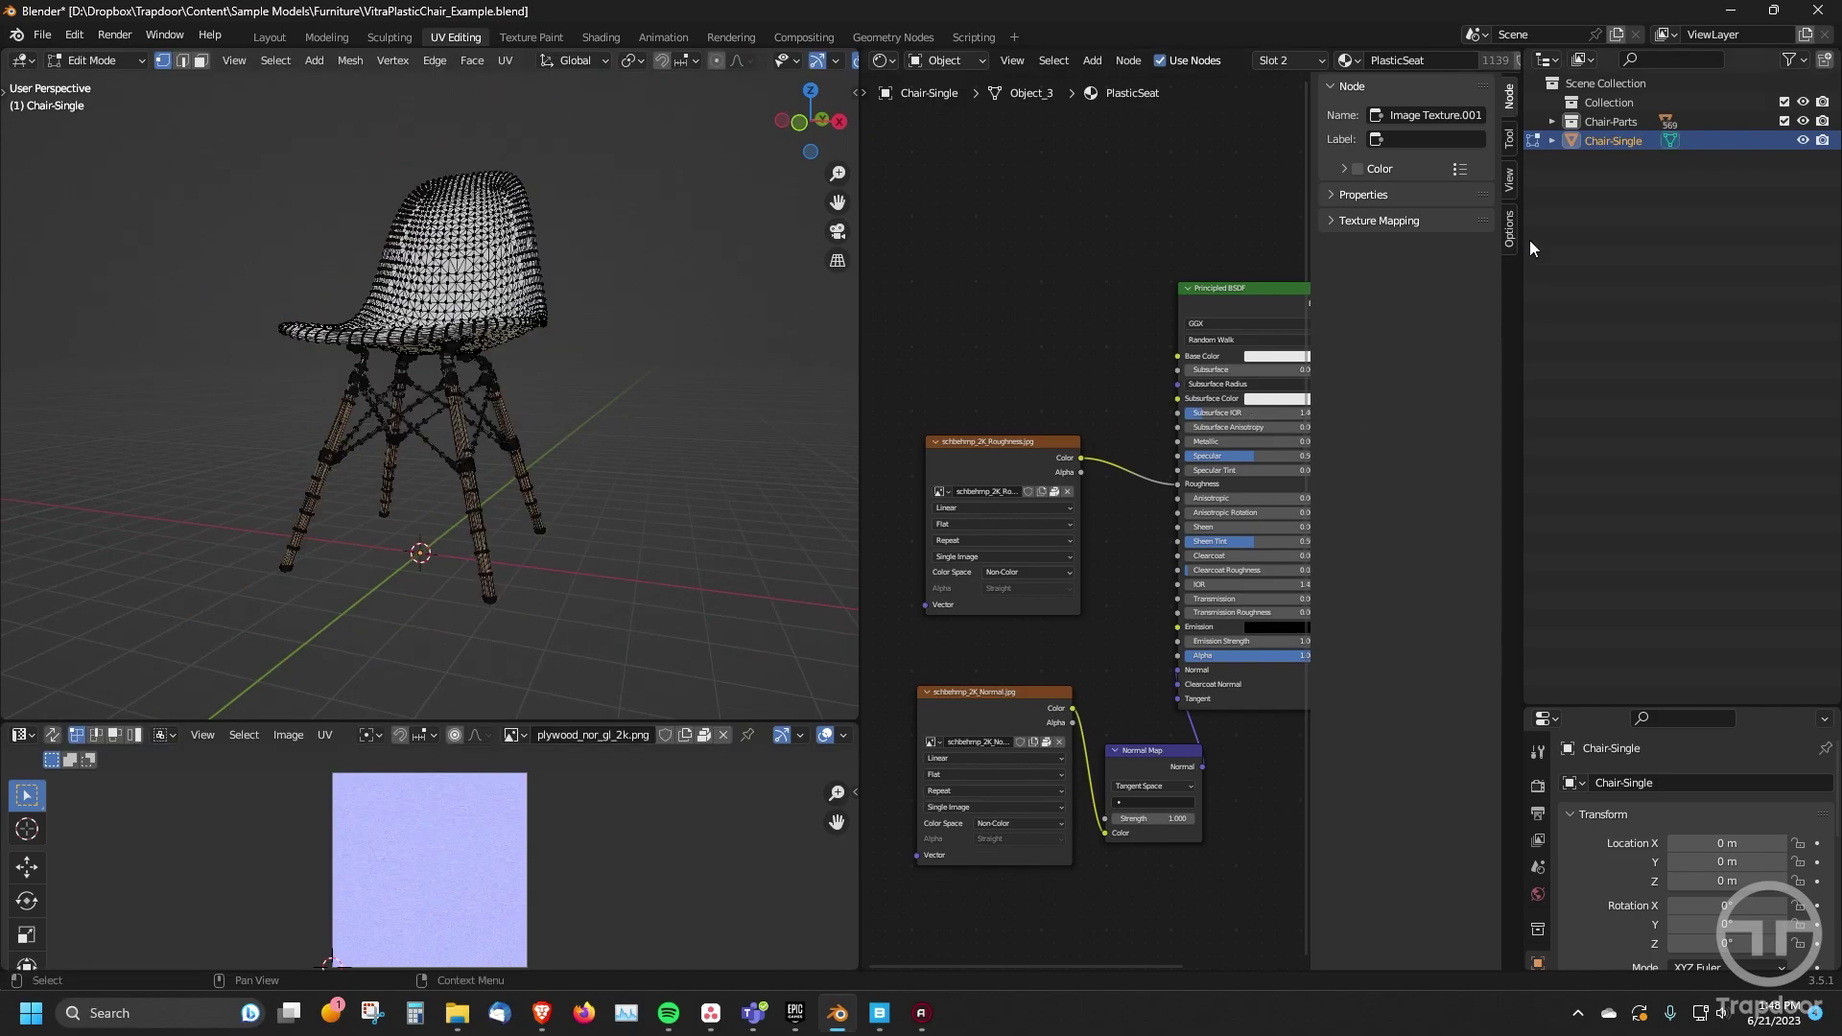
{"action": "left_click_drag", "start_coordinate": [1519, 250], "coordinate": [1458, 252]}
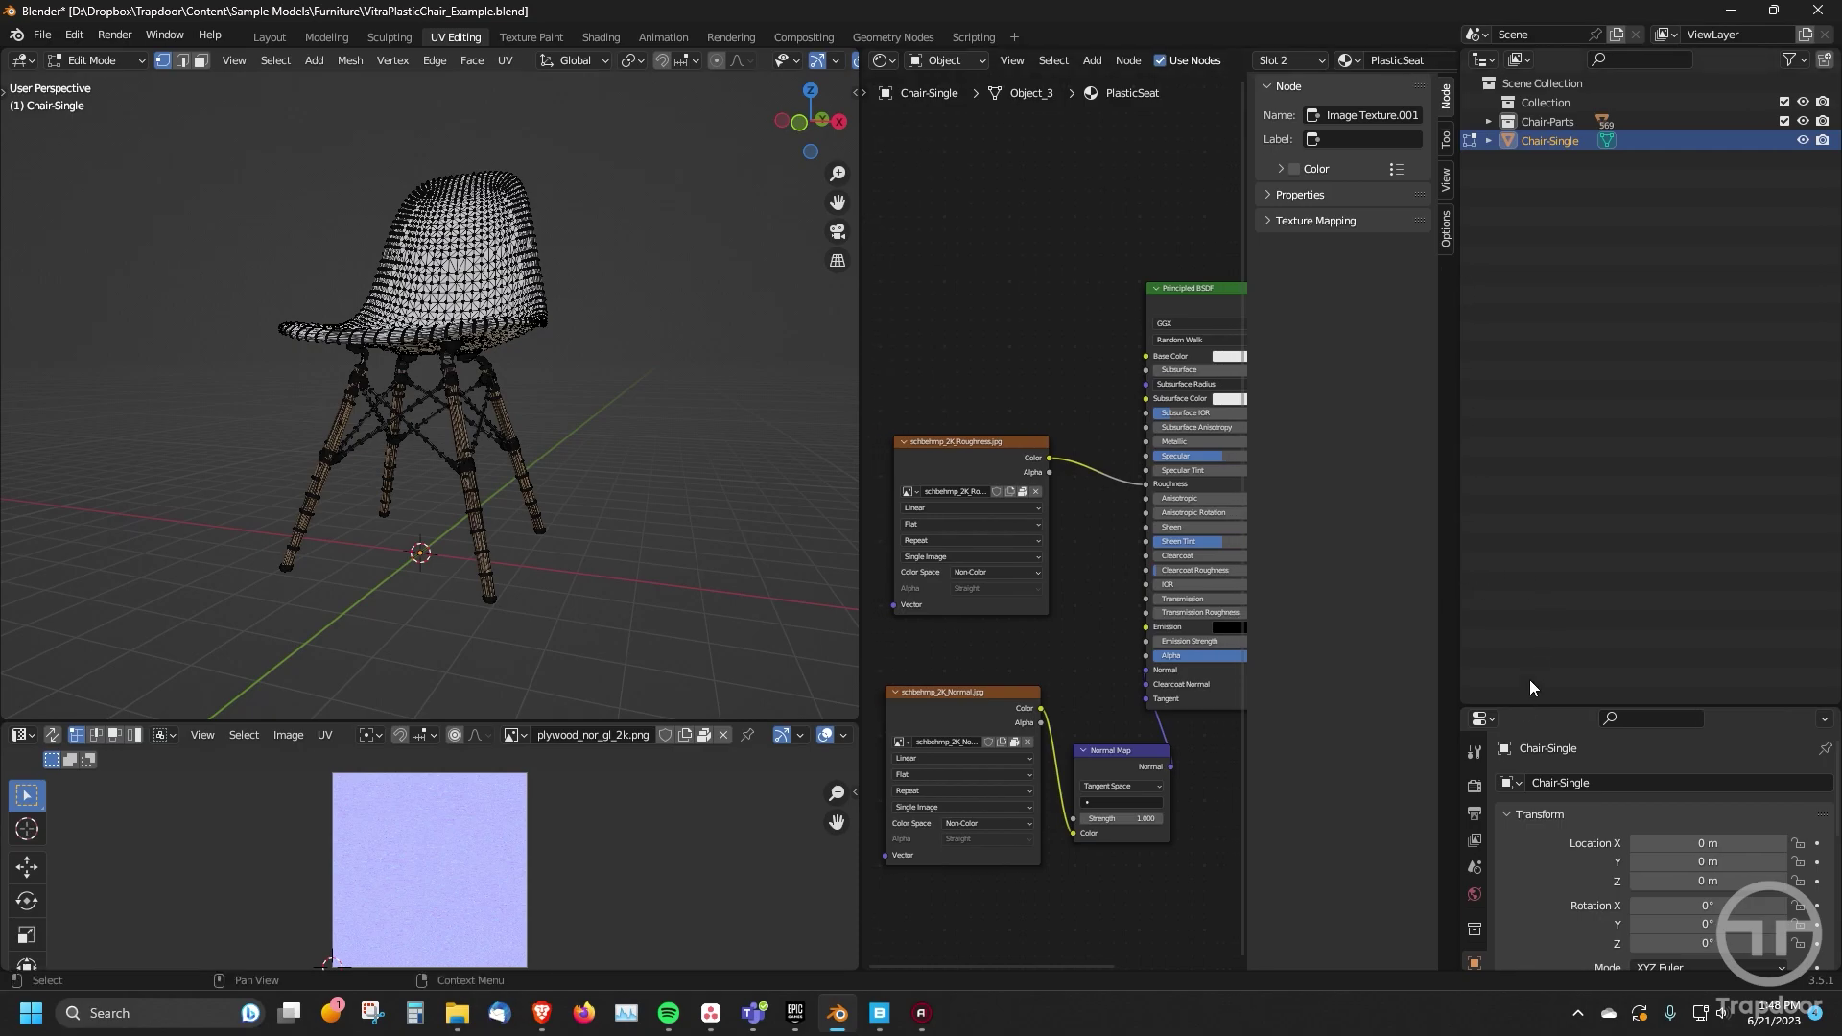
{"action": "left_click_drag", "start_coordinate": [1512, 710], "coordinate": [1512, 319]}
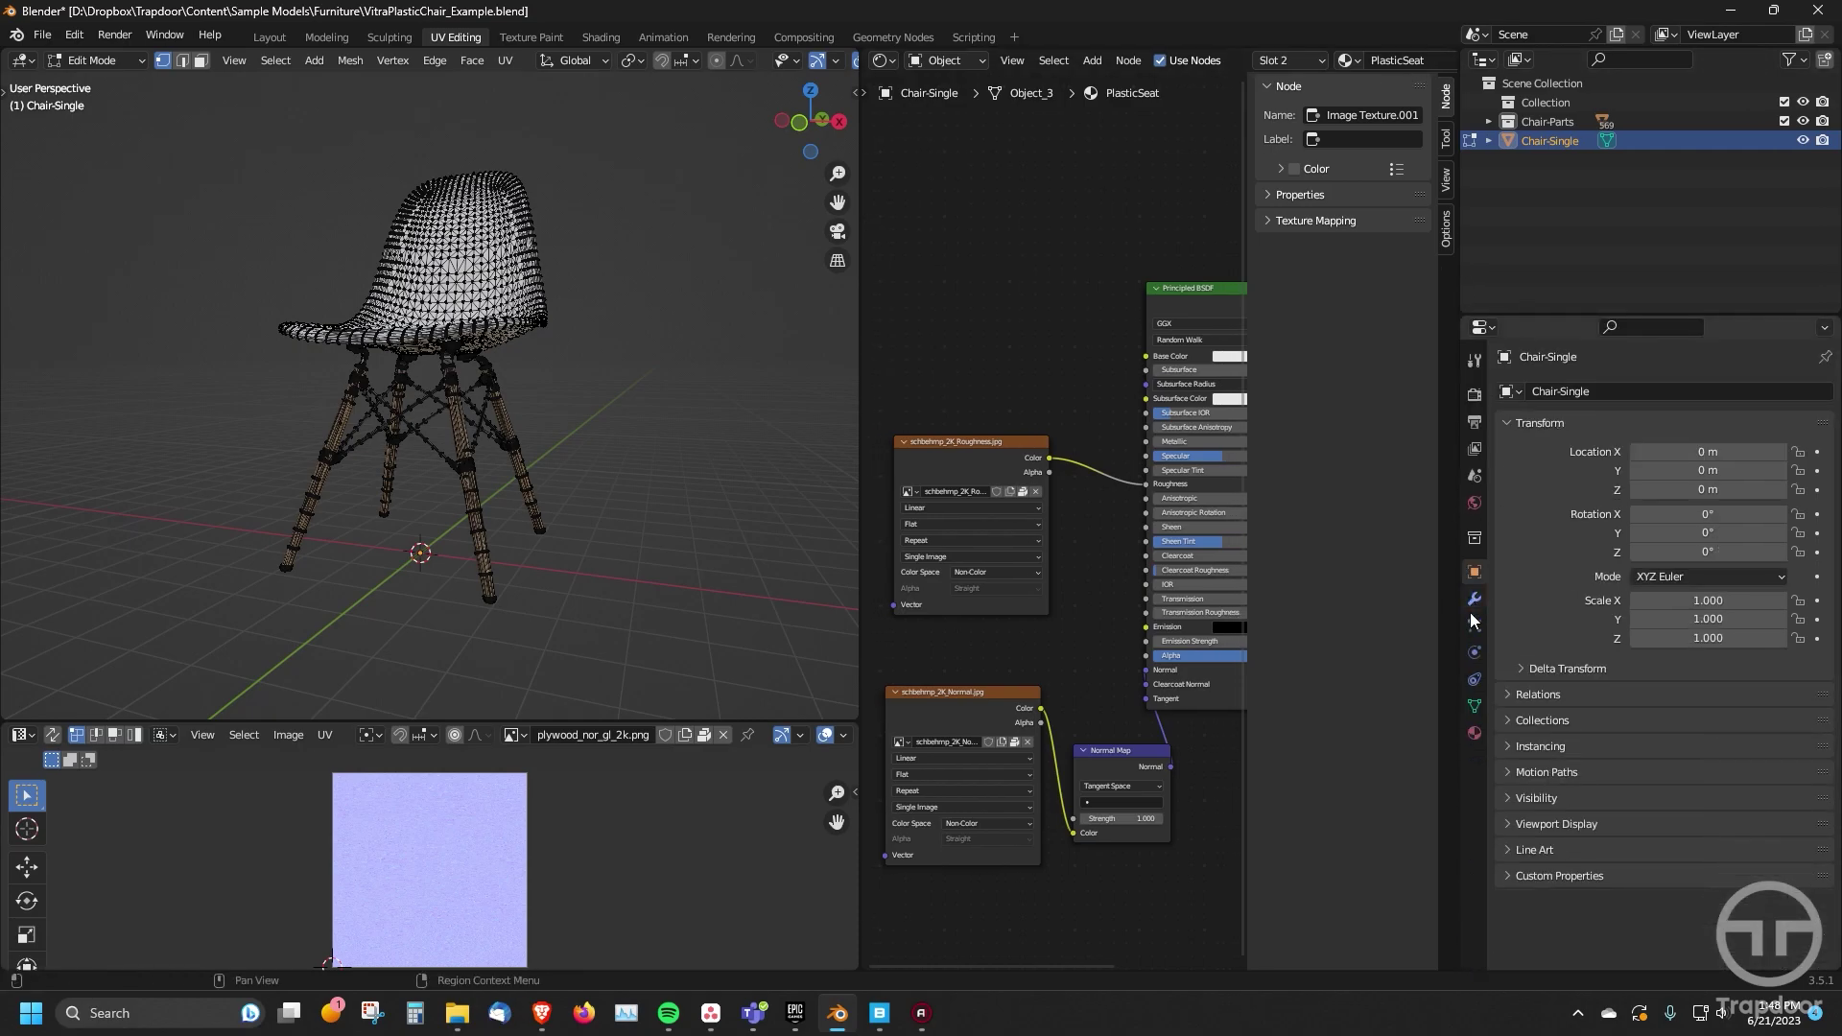
{"action": "left_click", "coordinate": [1475, 734]}
- Look through the WoodLegs, PlasticSeat and BlackMetal material slots and make WoodLegs the active one
{"action": "left_click", "coordinate": [1561, 401]}
{"action": "left_click", "coordinate": [1559, 413]}
{"action": "left_click", "coordinate": [1559, 434]}
{"action": "left_click", "coordinate": [1558, 418]}
{"action": "left_click", "coordinate": [1558, 395]}
{"action": "left_click", "coordinate": [1560, 431]}
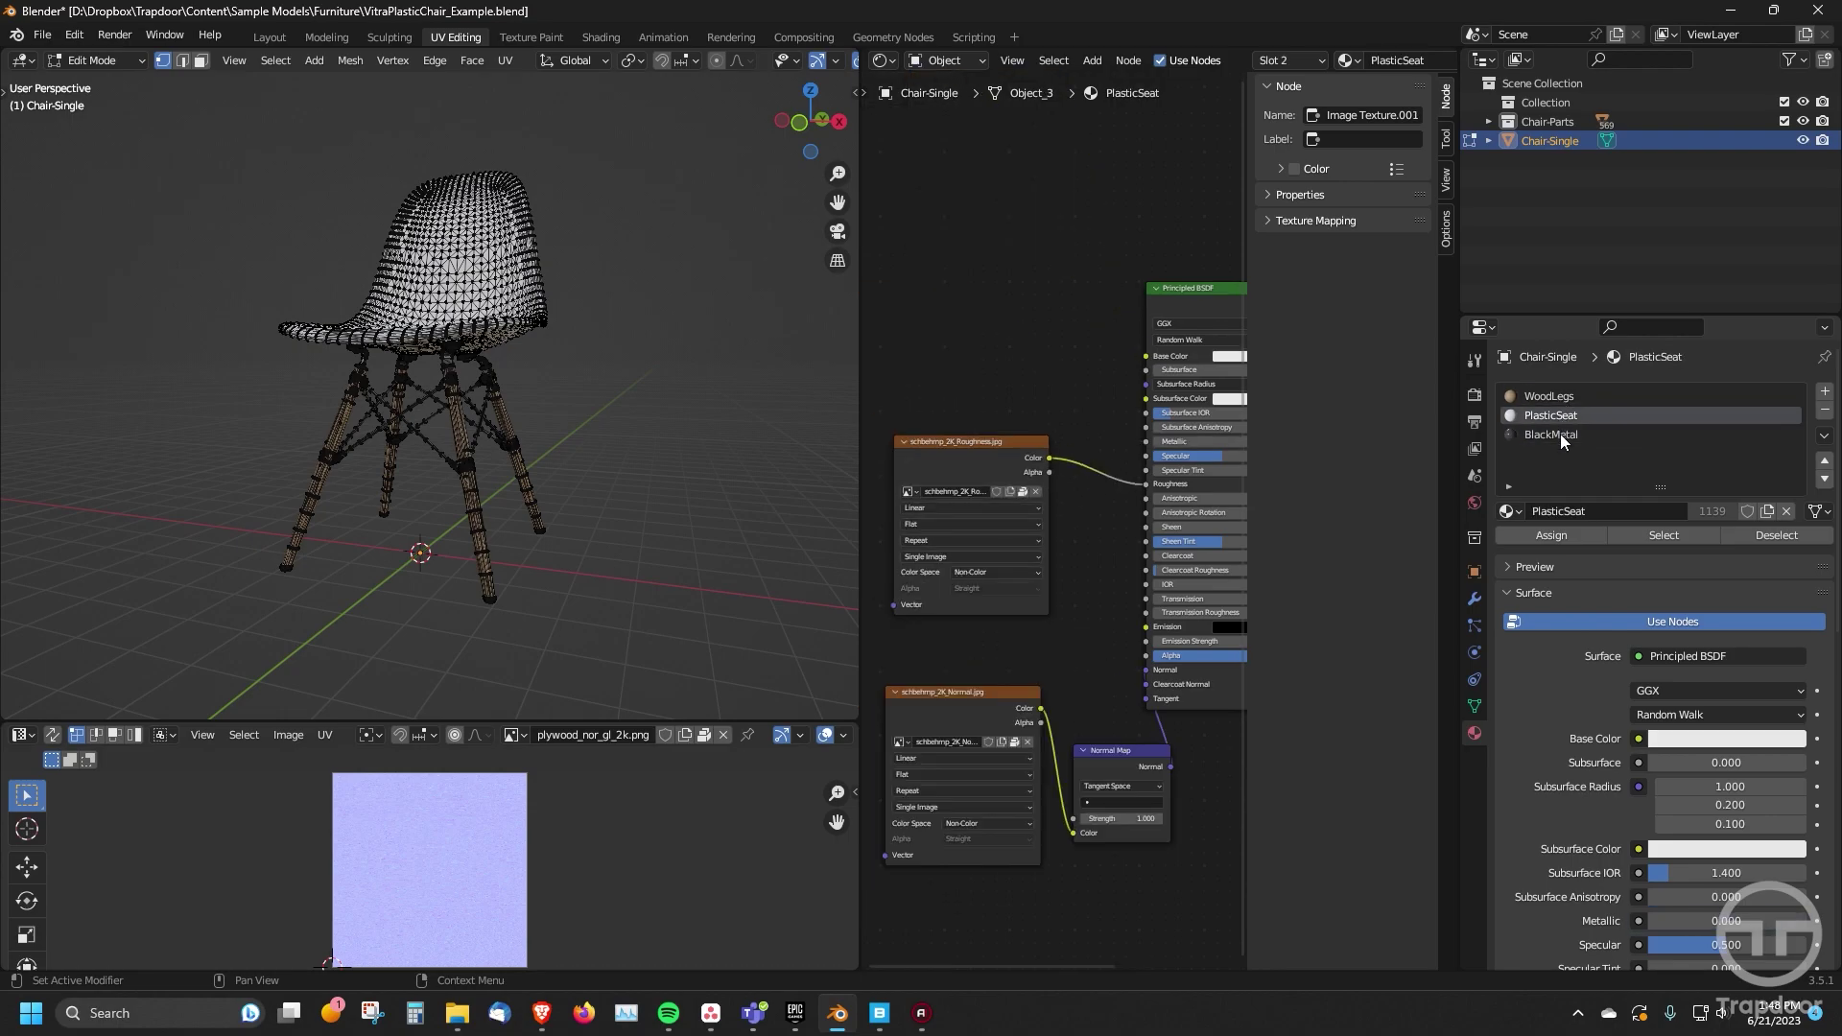
{"action": "left_click", "coordinate": [1549, 398]}
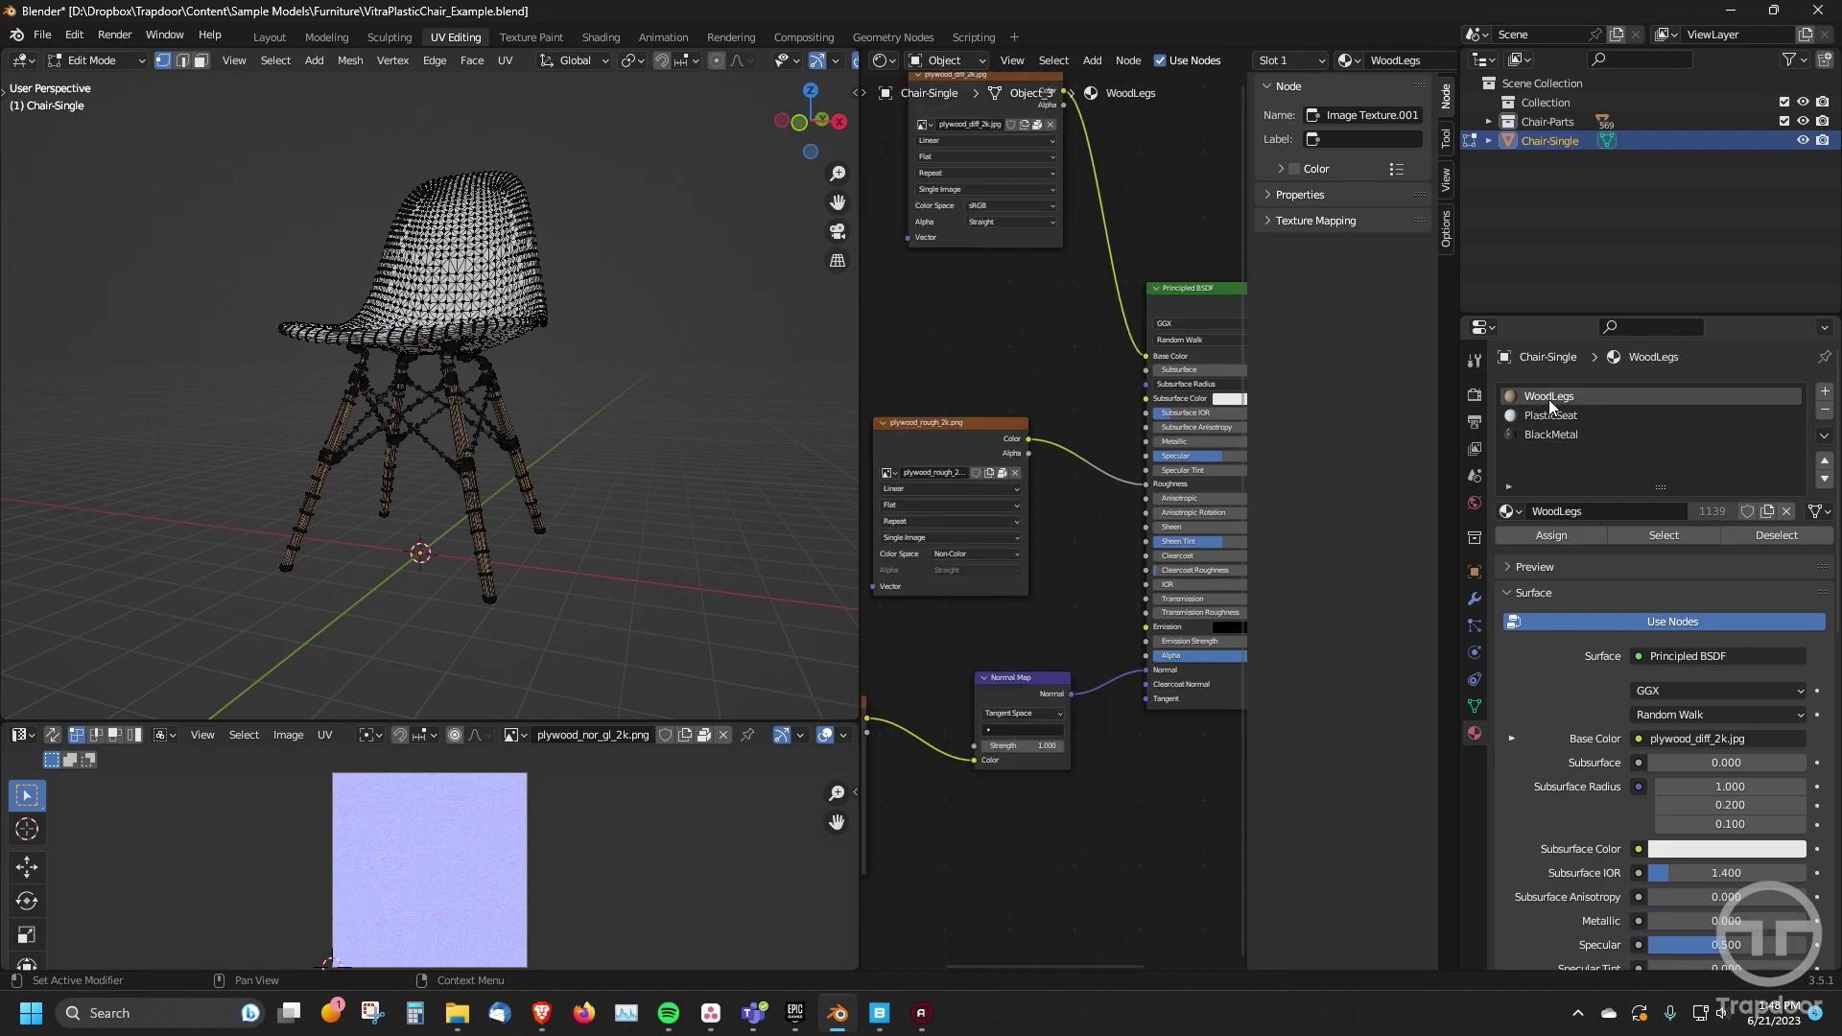
- Select the entire plastic seat shell as linked geometry and assign the PlasticSeat material to it
{"action": "key", "text": "Home"}
{"action": "middle_click_drag", "start_coordinate": [966, 612], "coordinate": [947, 626]}
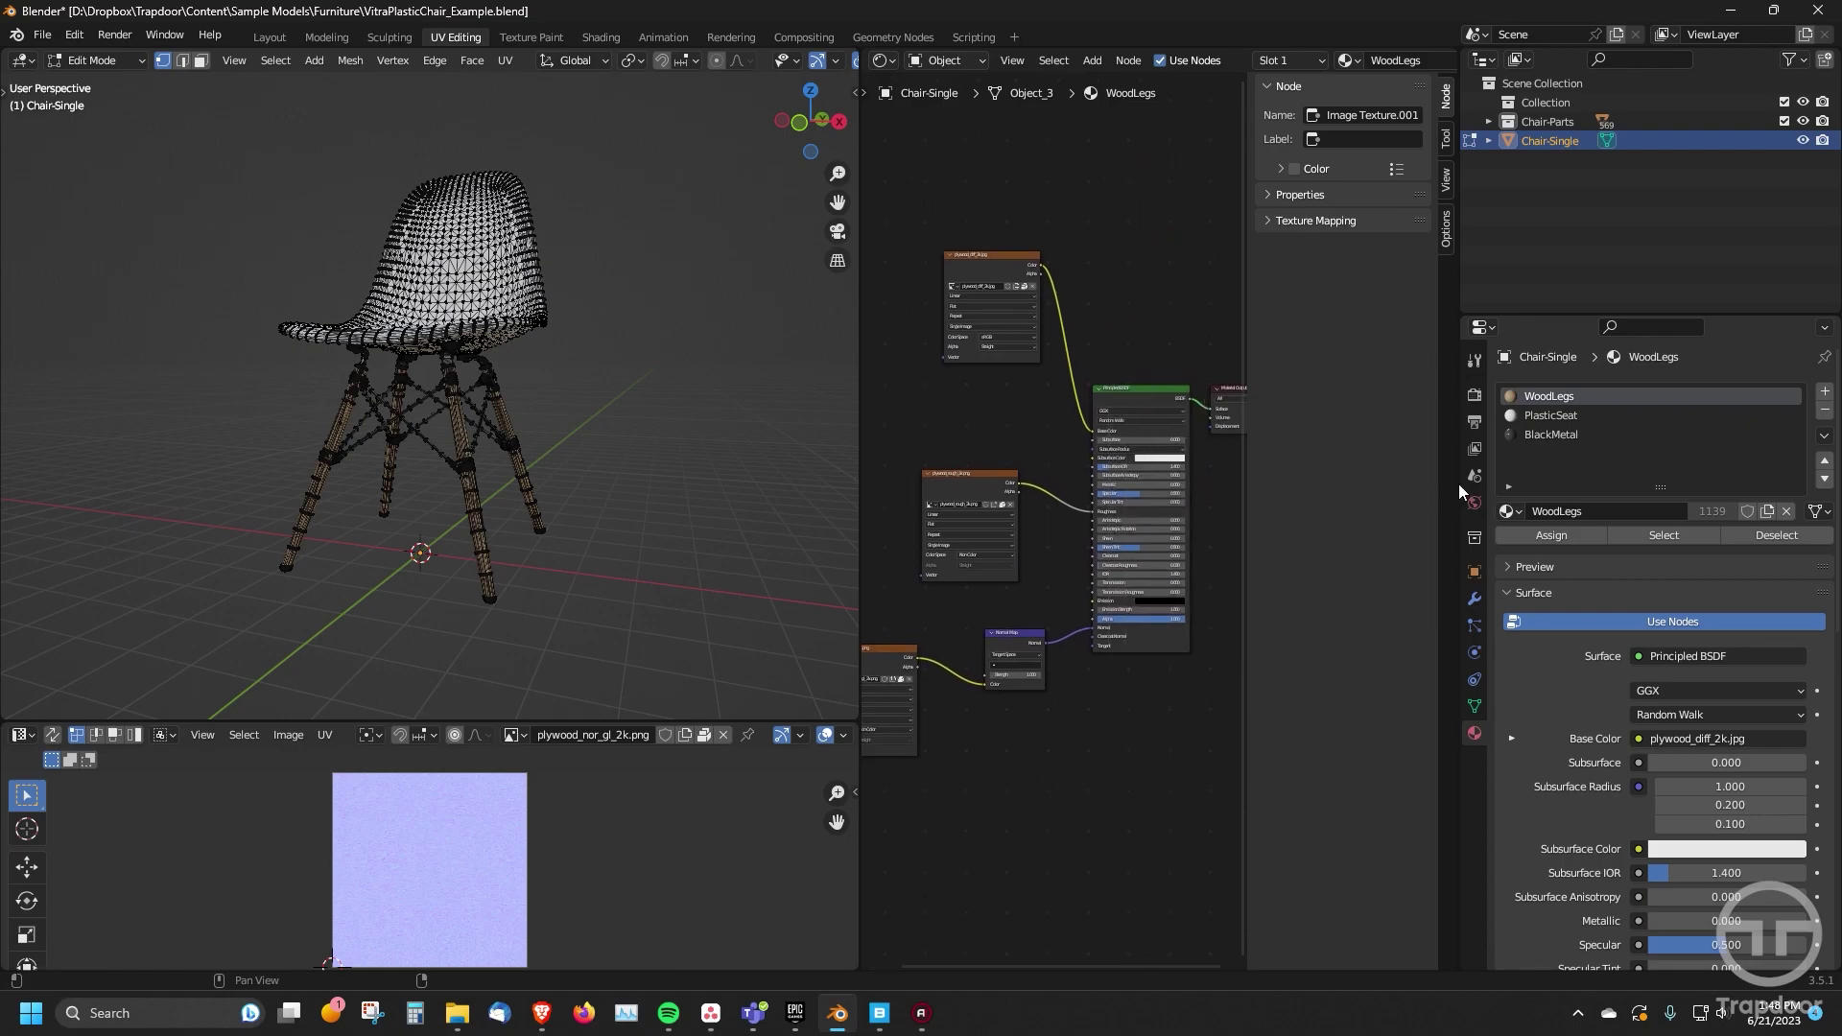
{"action": "scroll", "coordinate": [649, 485], "scroll_direction": "up", "scroll_amount": 5}
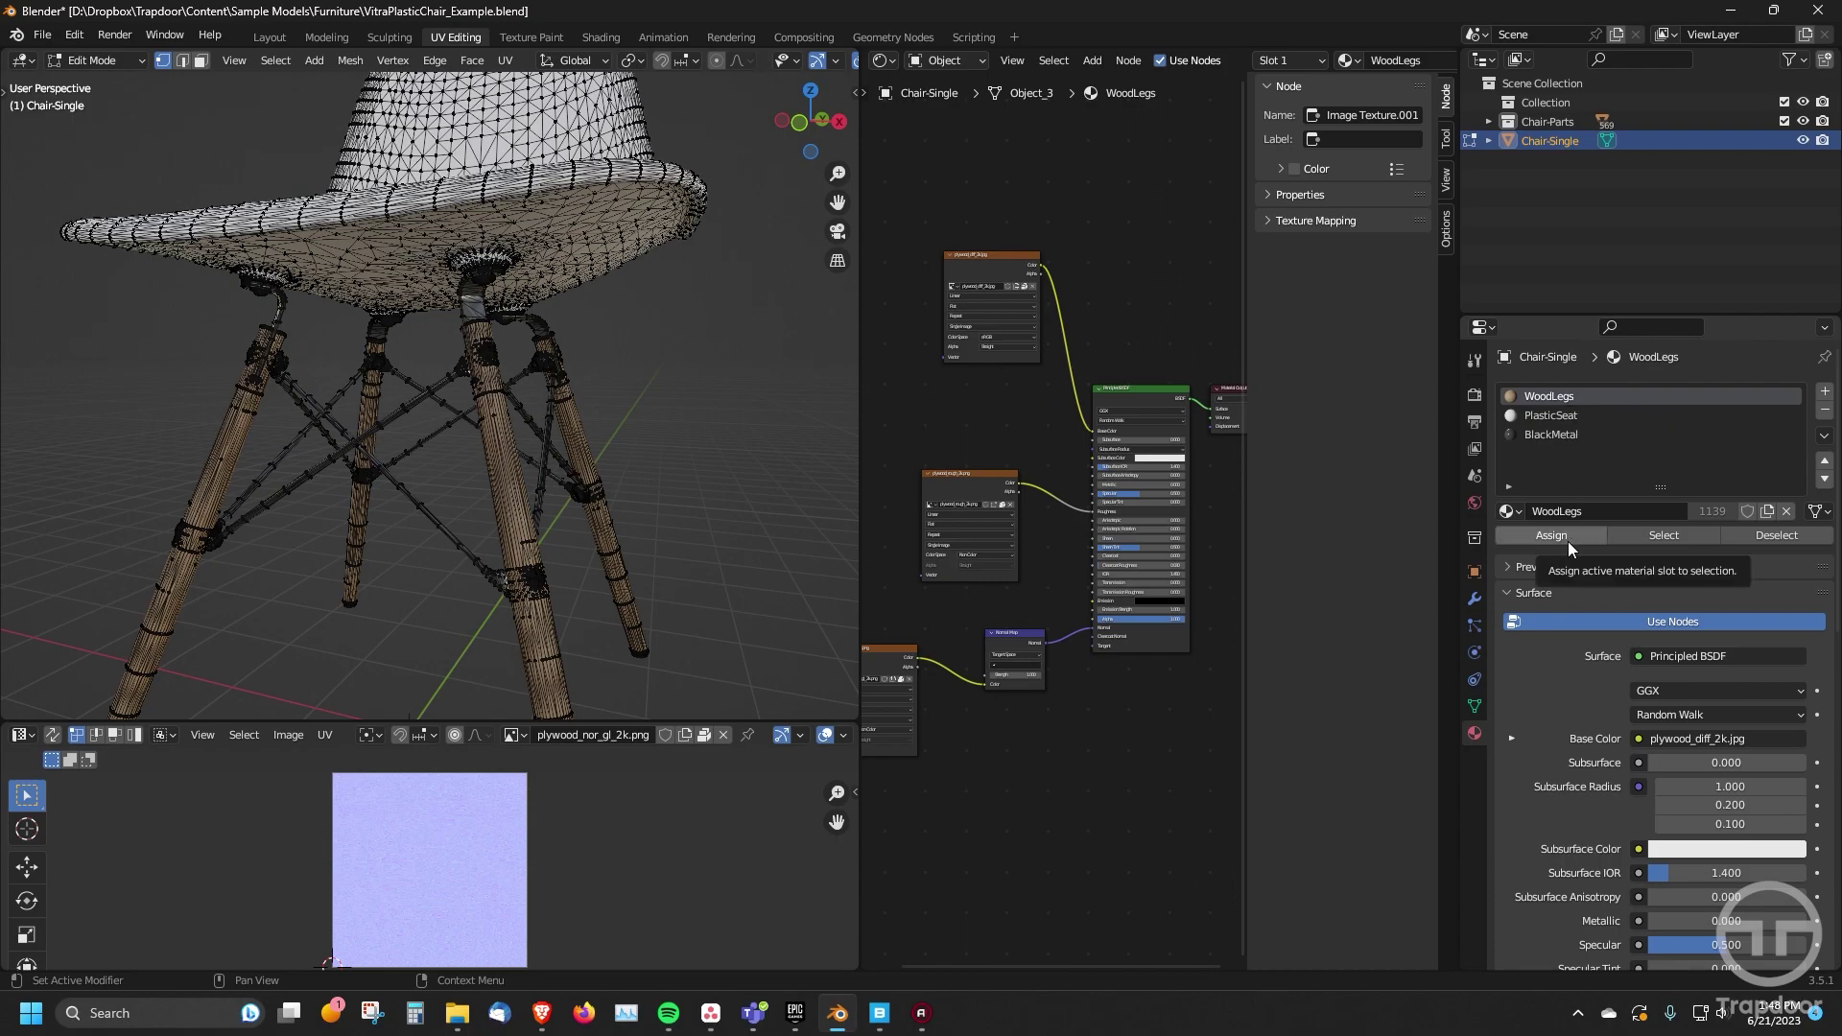
{"action": "left_click", "coordinate": [1647, 538]}
{"action": "middle_click_drag", "start_coordinate": [570, 422], "coordinate": [555, 234]}
{"action": "left_click", "coordinate": [533, 222]}
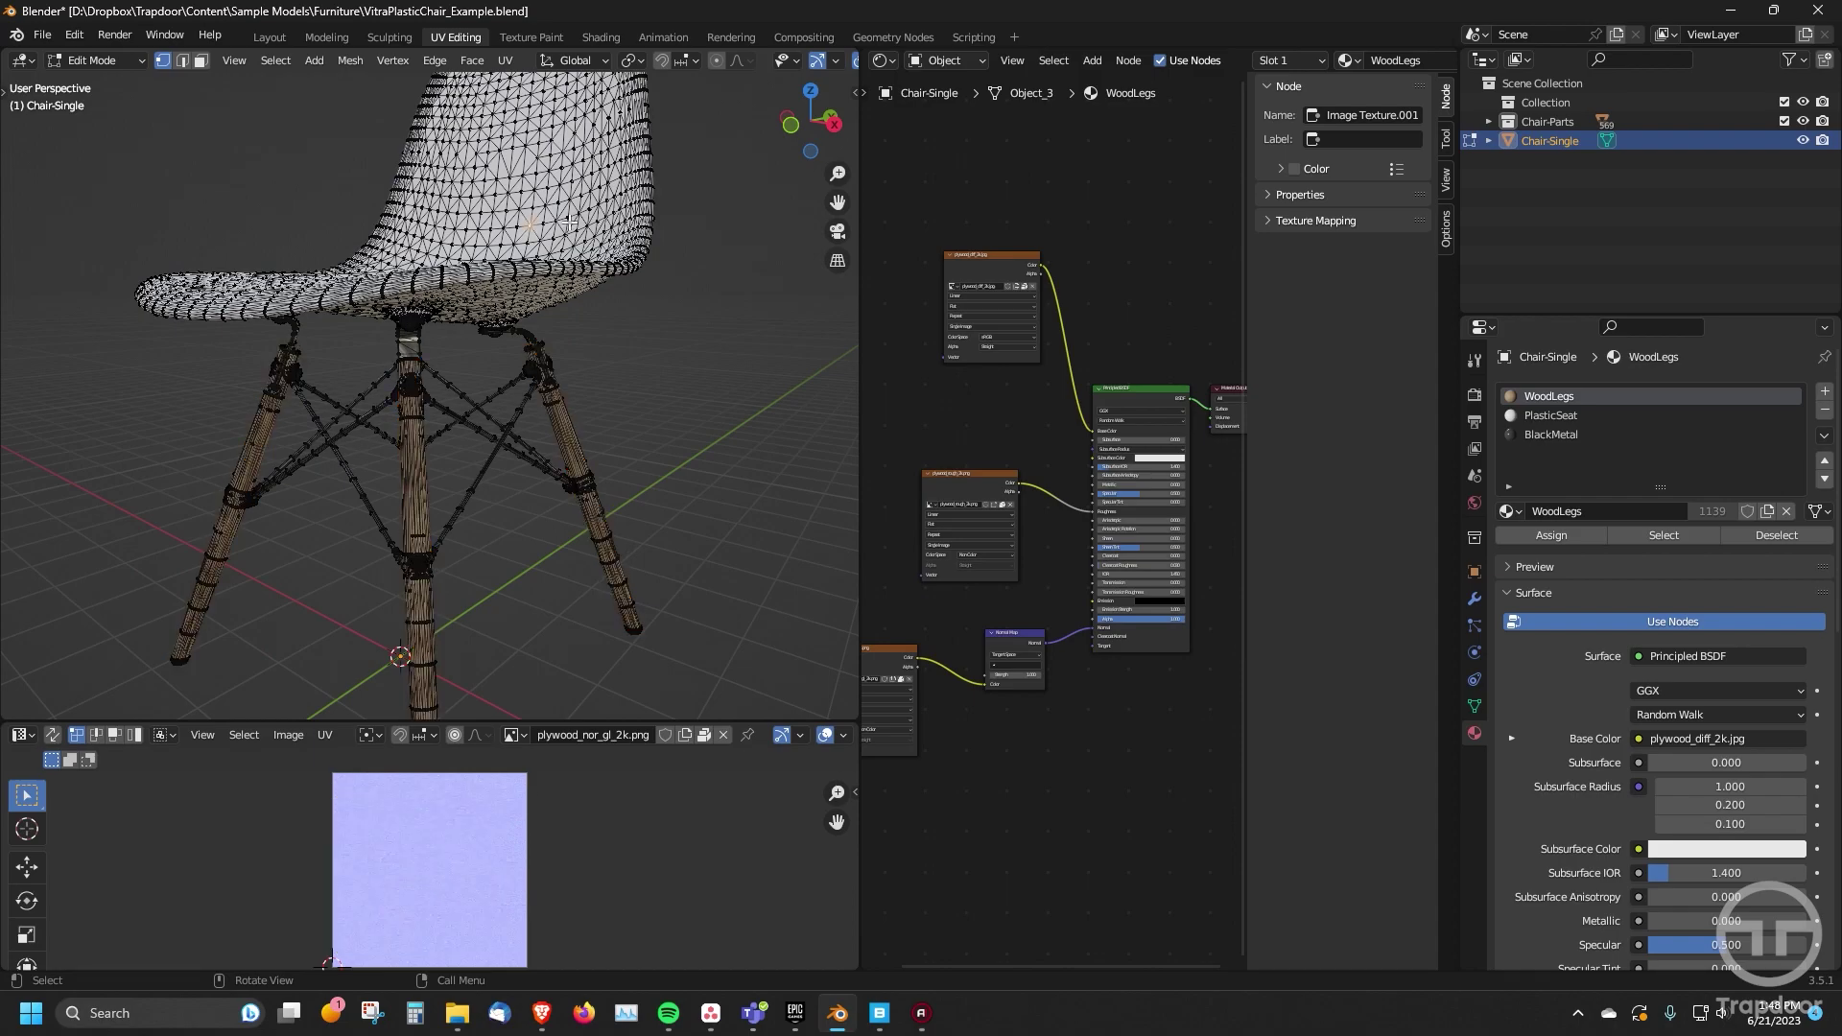
{"action": "key", "text": "l"}
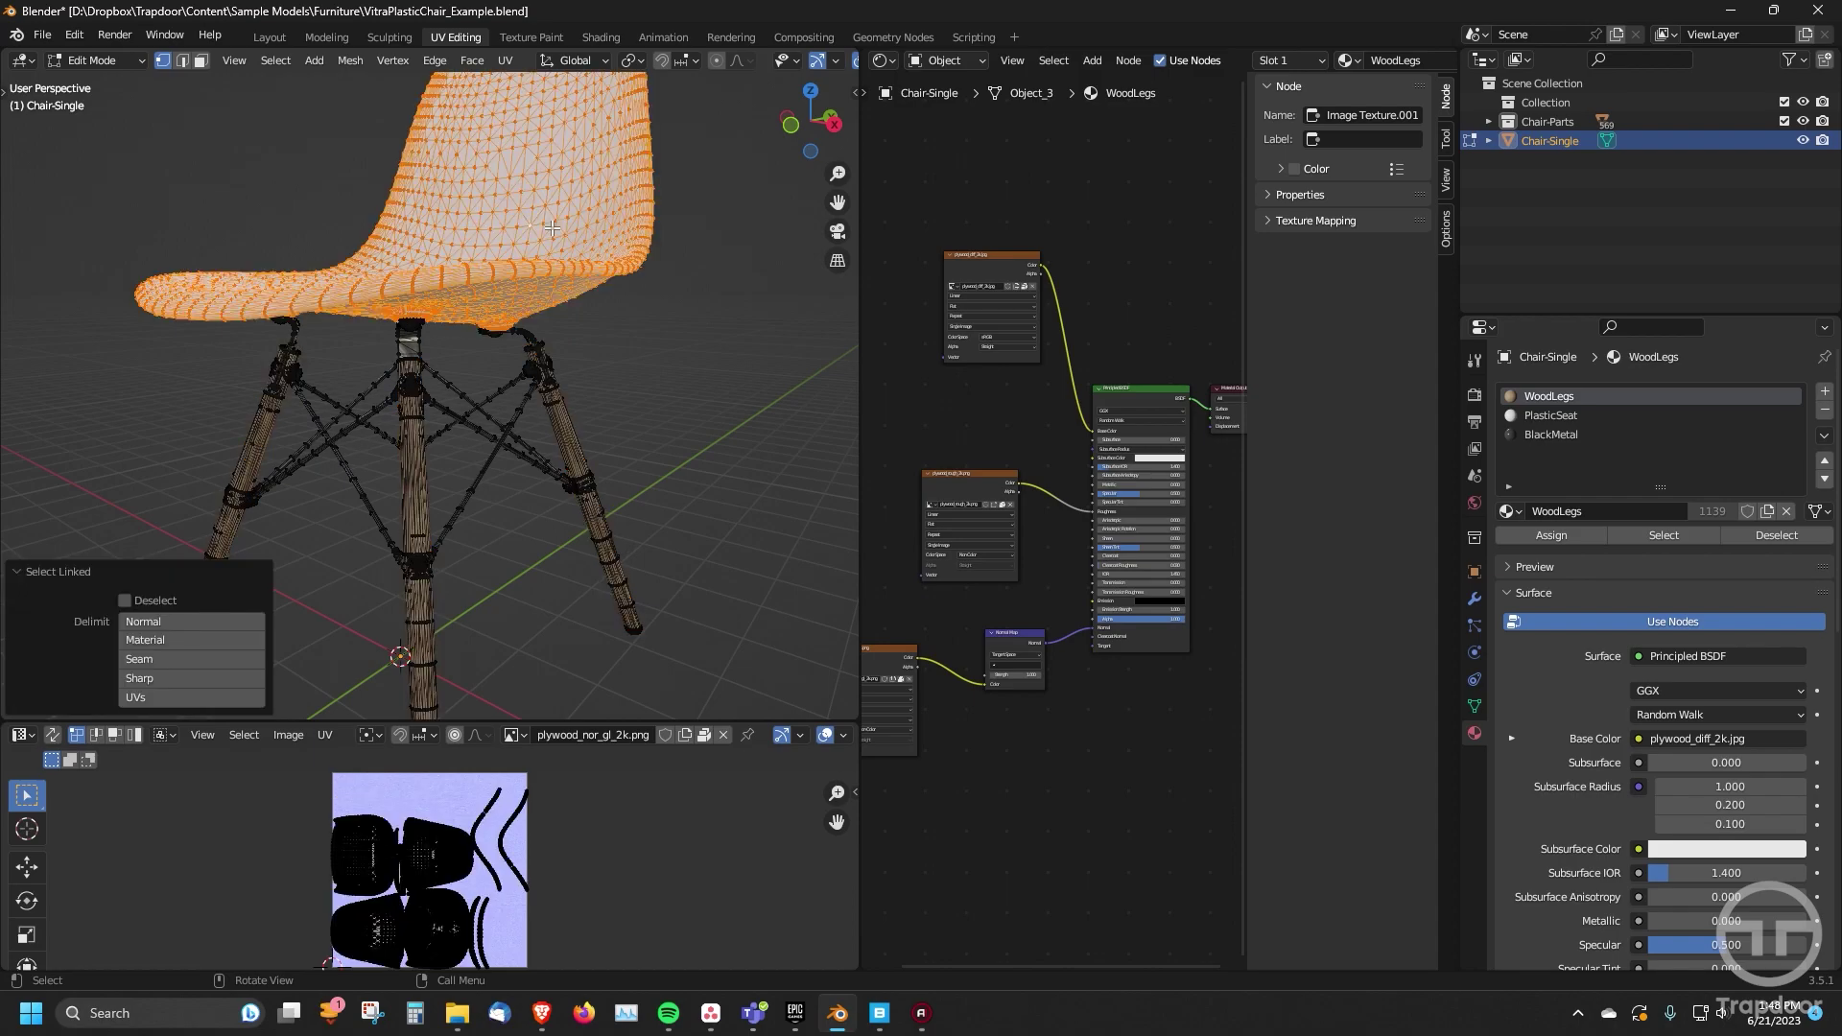
{"action": "middle_click_drag", "start_coordinate": [564, 273], "coordinate": [641, 387]}
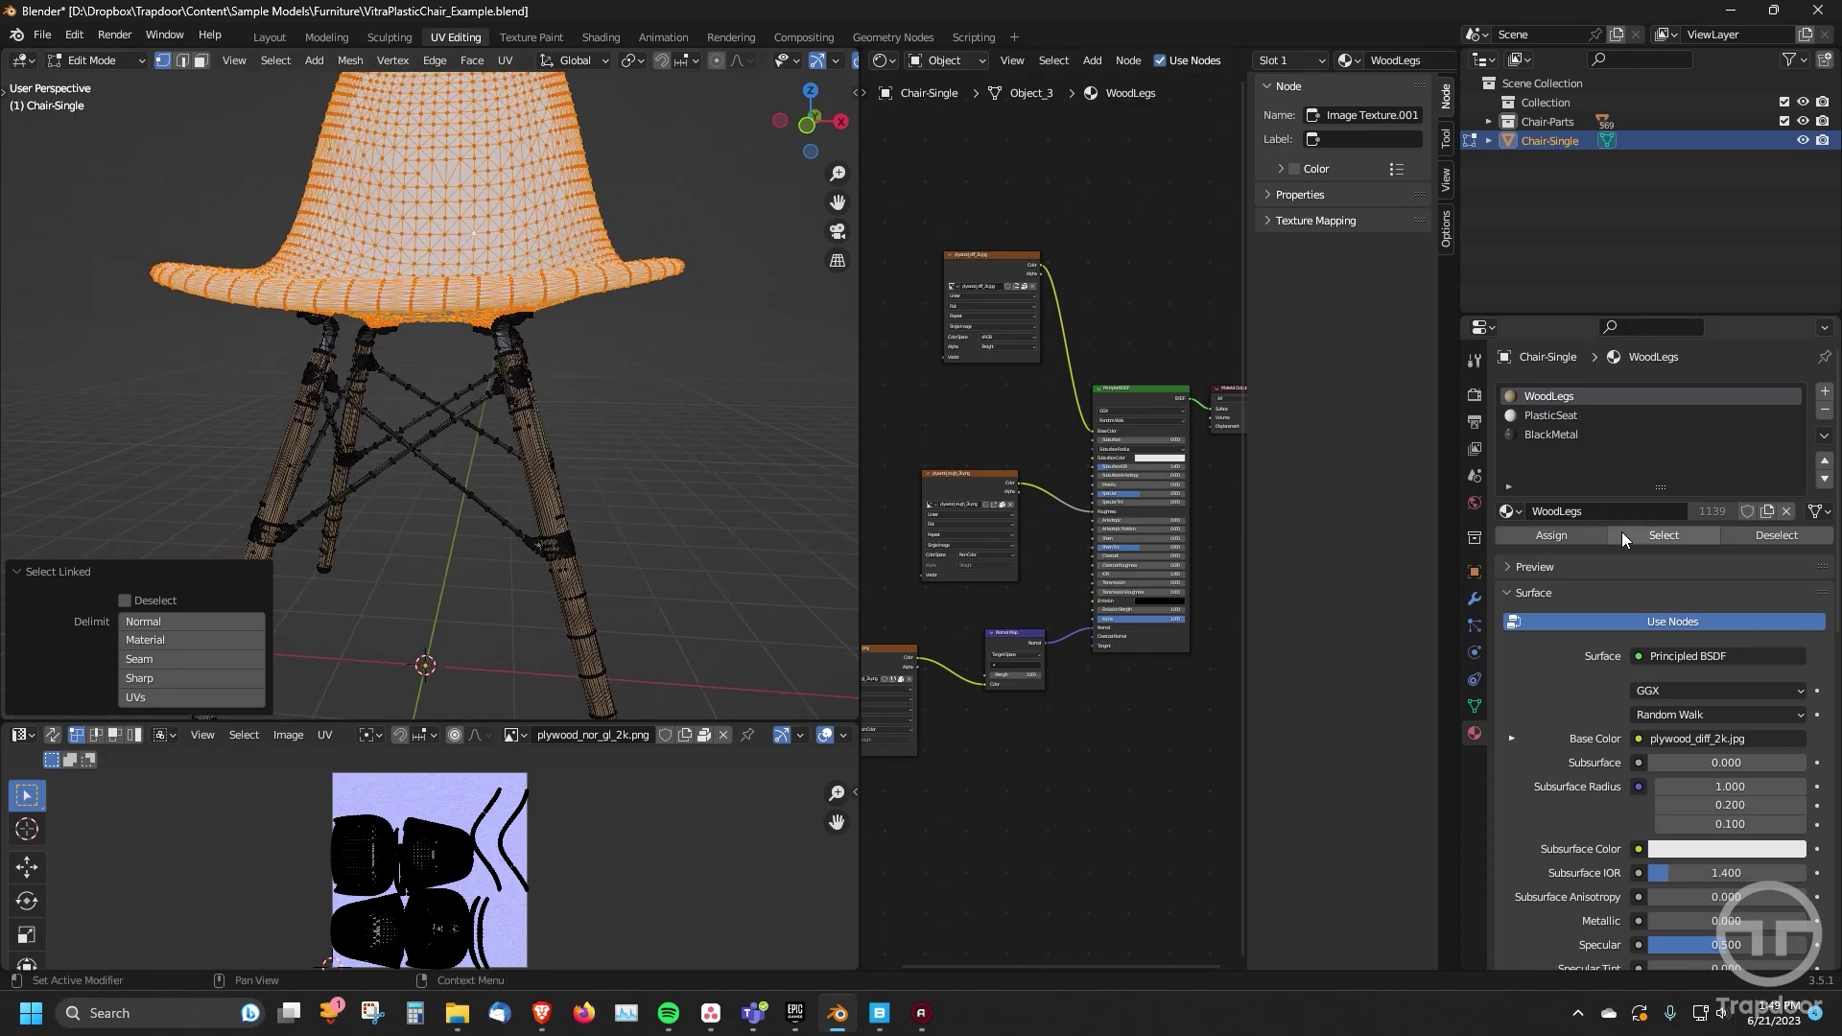
{"action": "left_click", "coordinate": [1549, 419]}
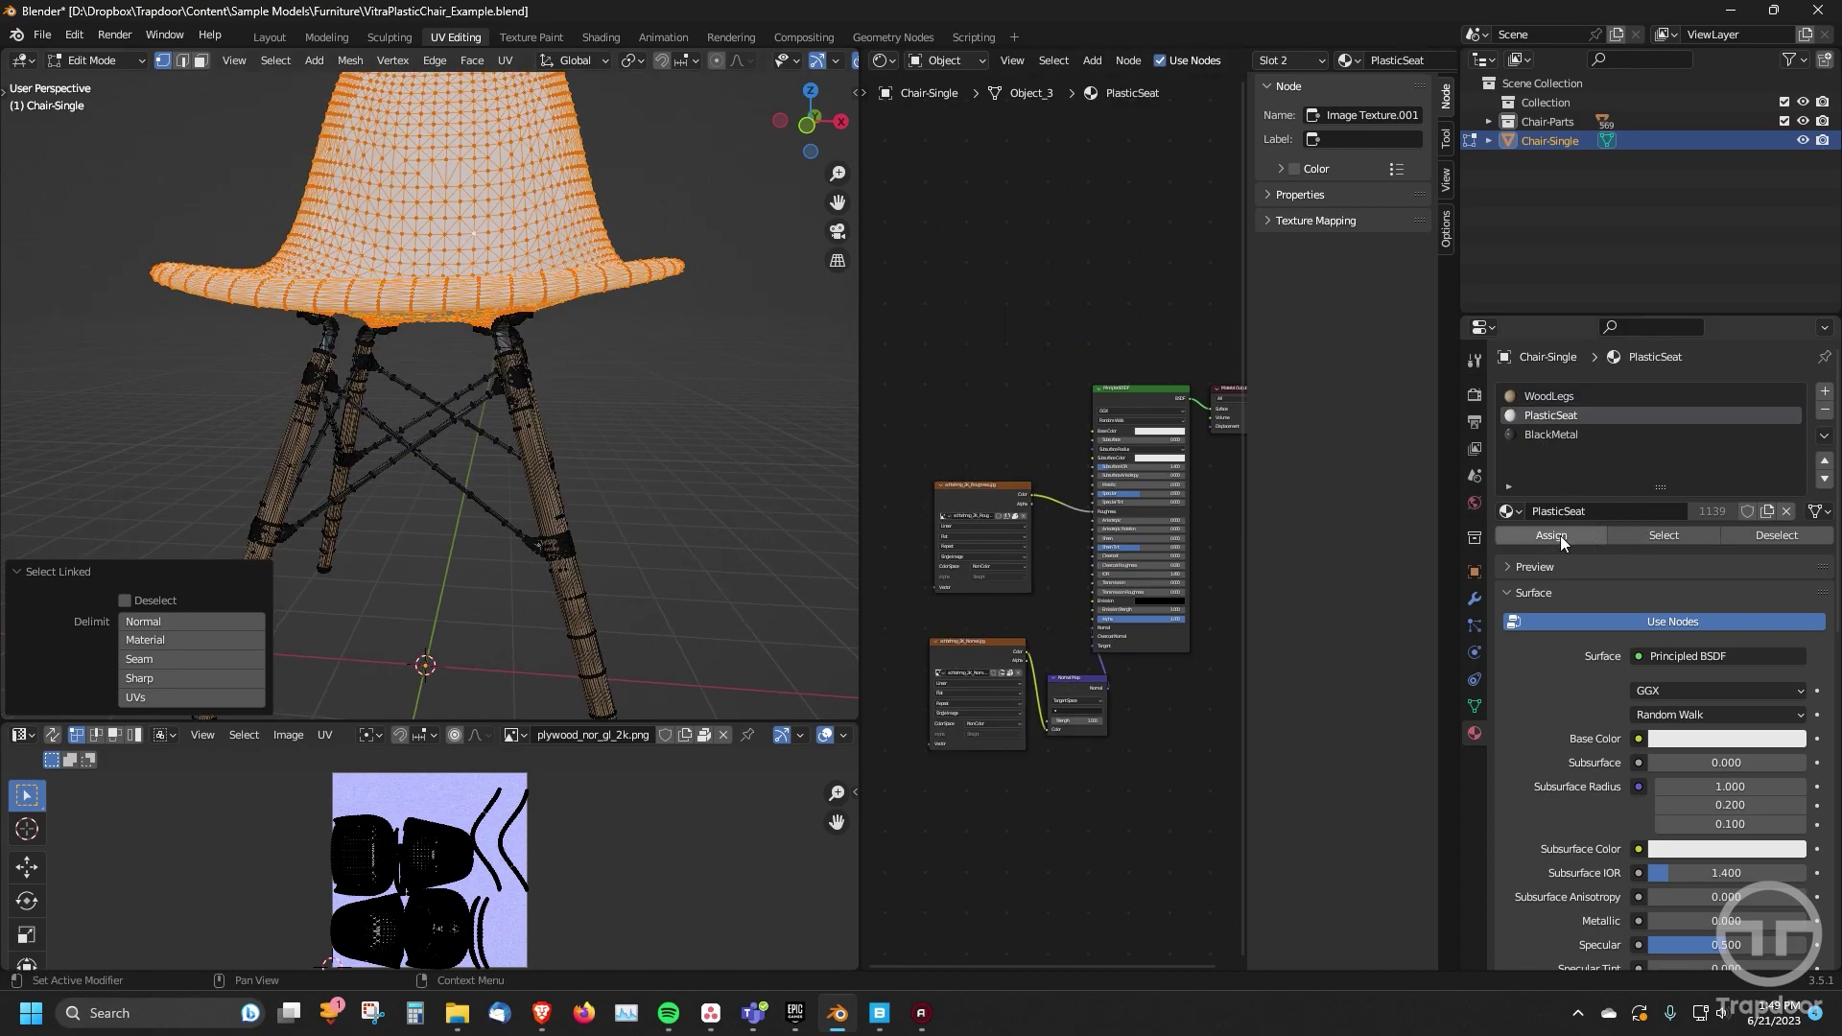
{"action": "left_click", "coordinate": [1561, 533]}
- Replace the seat selection with two of the wooden legs, each including all its linked geometry
{"action": "middle_click_drag", "start_coordinate": [413, 437], "coordinate": [508, 449]}
{"action": "middle_click_drag", "start_coordinate": [230, 415], "coordinate": [440, 412]}
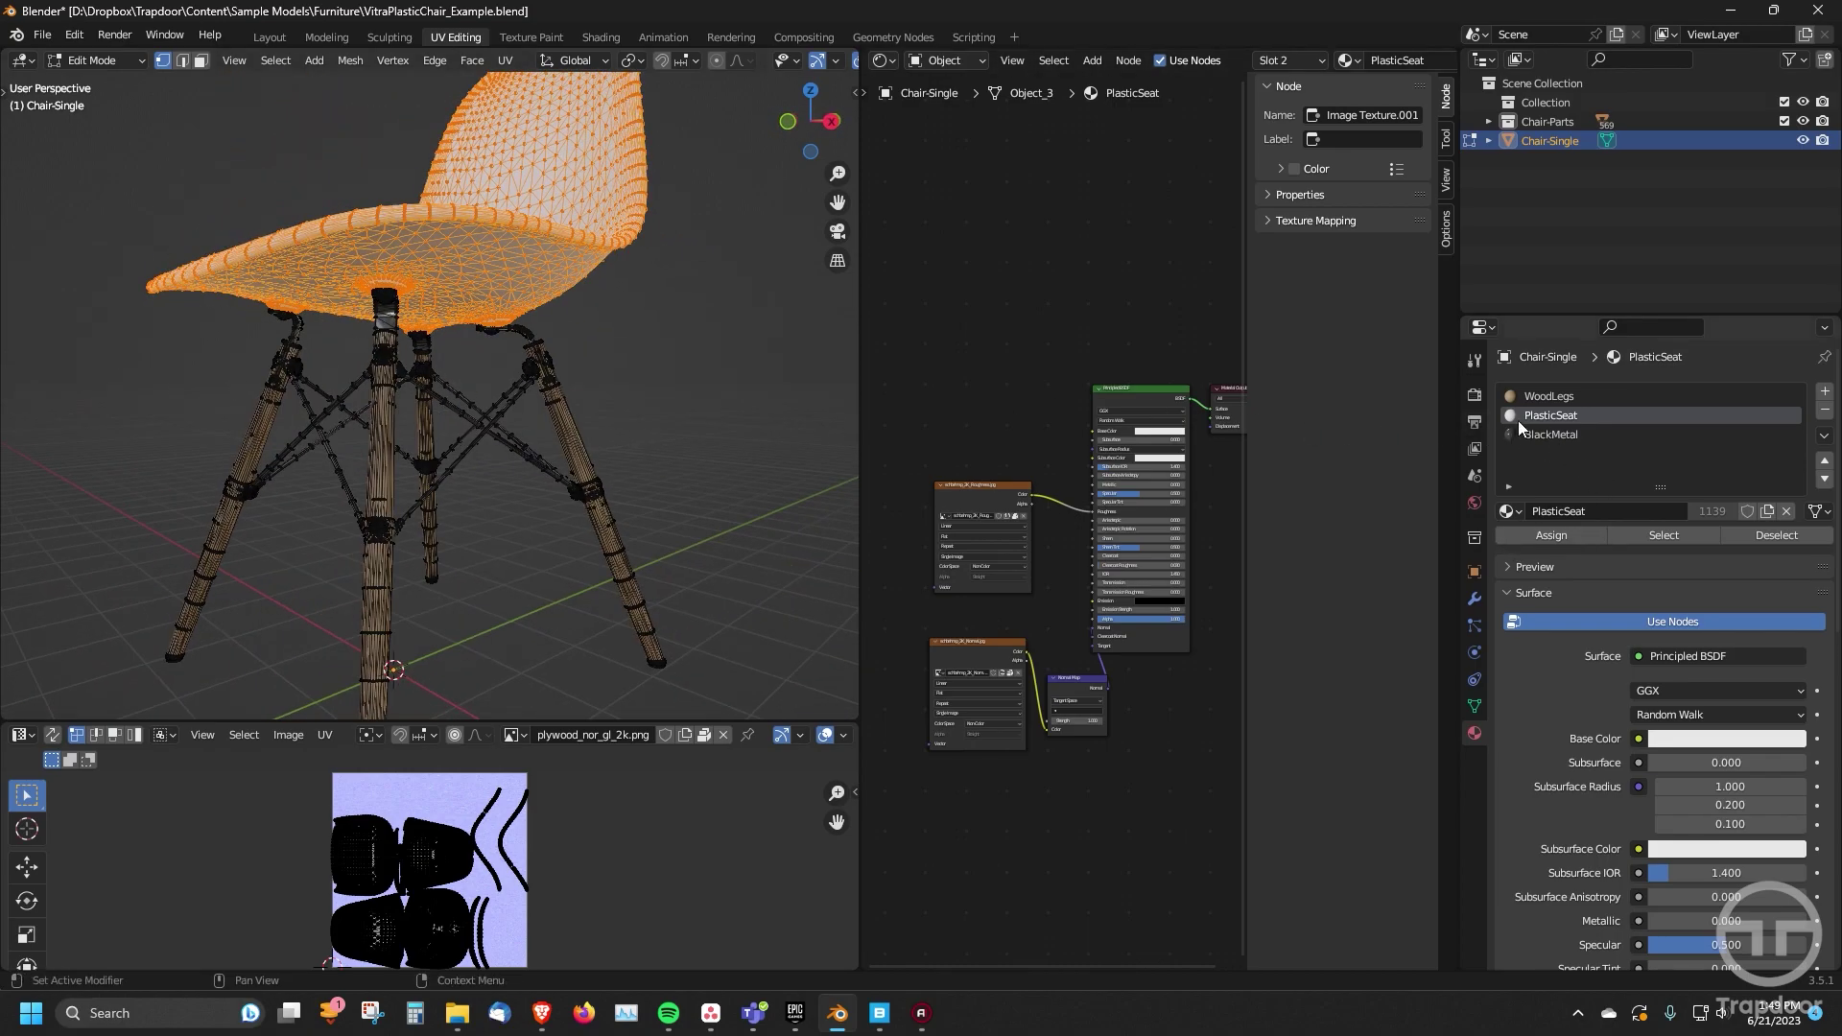
{"action": "scroll", "coordinate": [628, 423], "scroll_direction": "up", "scroll_amount": 6}
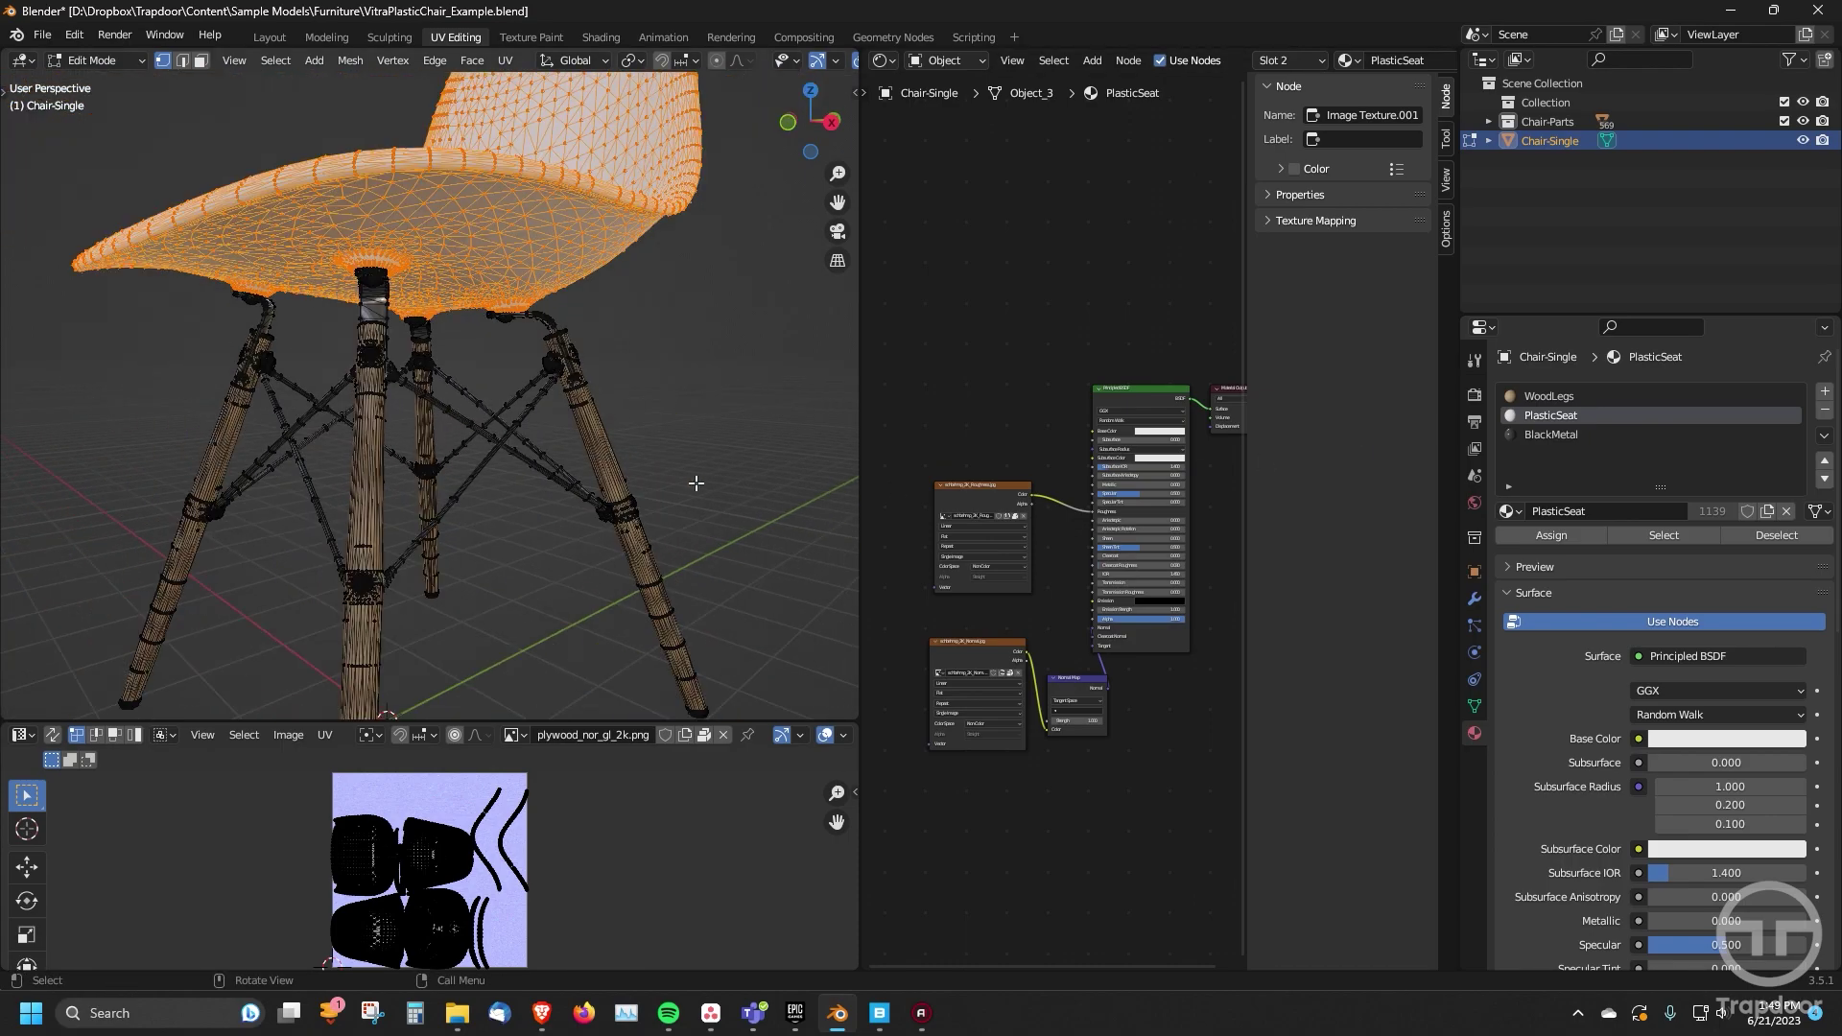
{"action": "left_click_drag", "start_coordinate": [631, 449], "coordinate": [518, 521]}
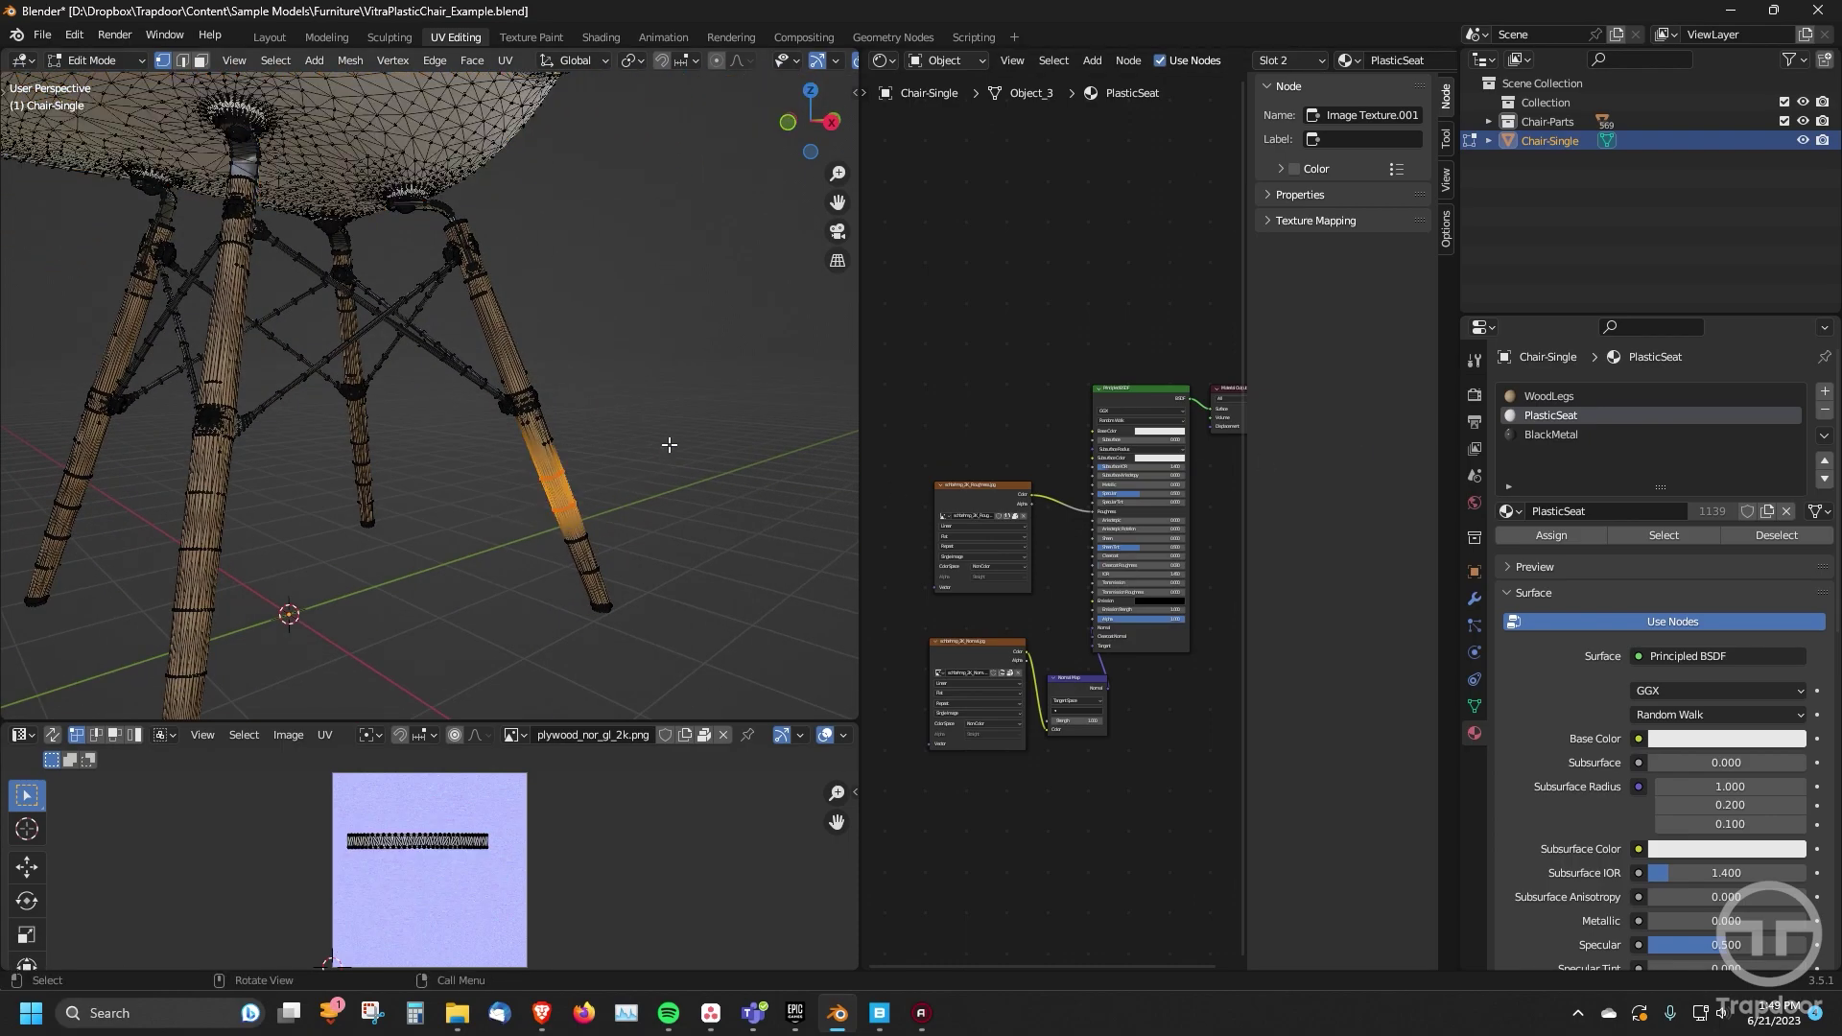
{"action": "key", "text": "ctrl+l"}
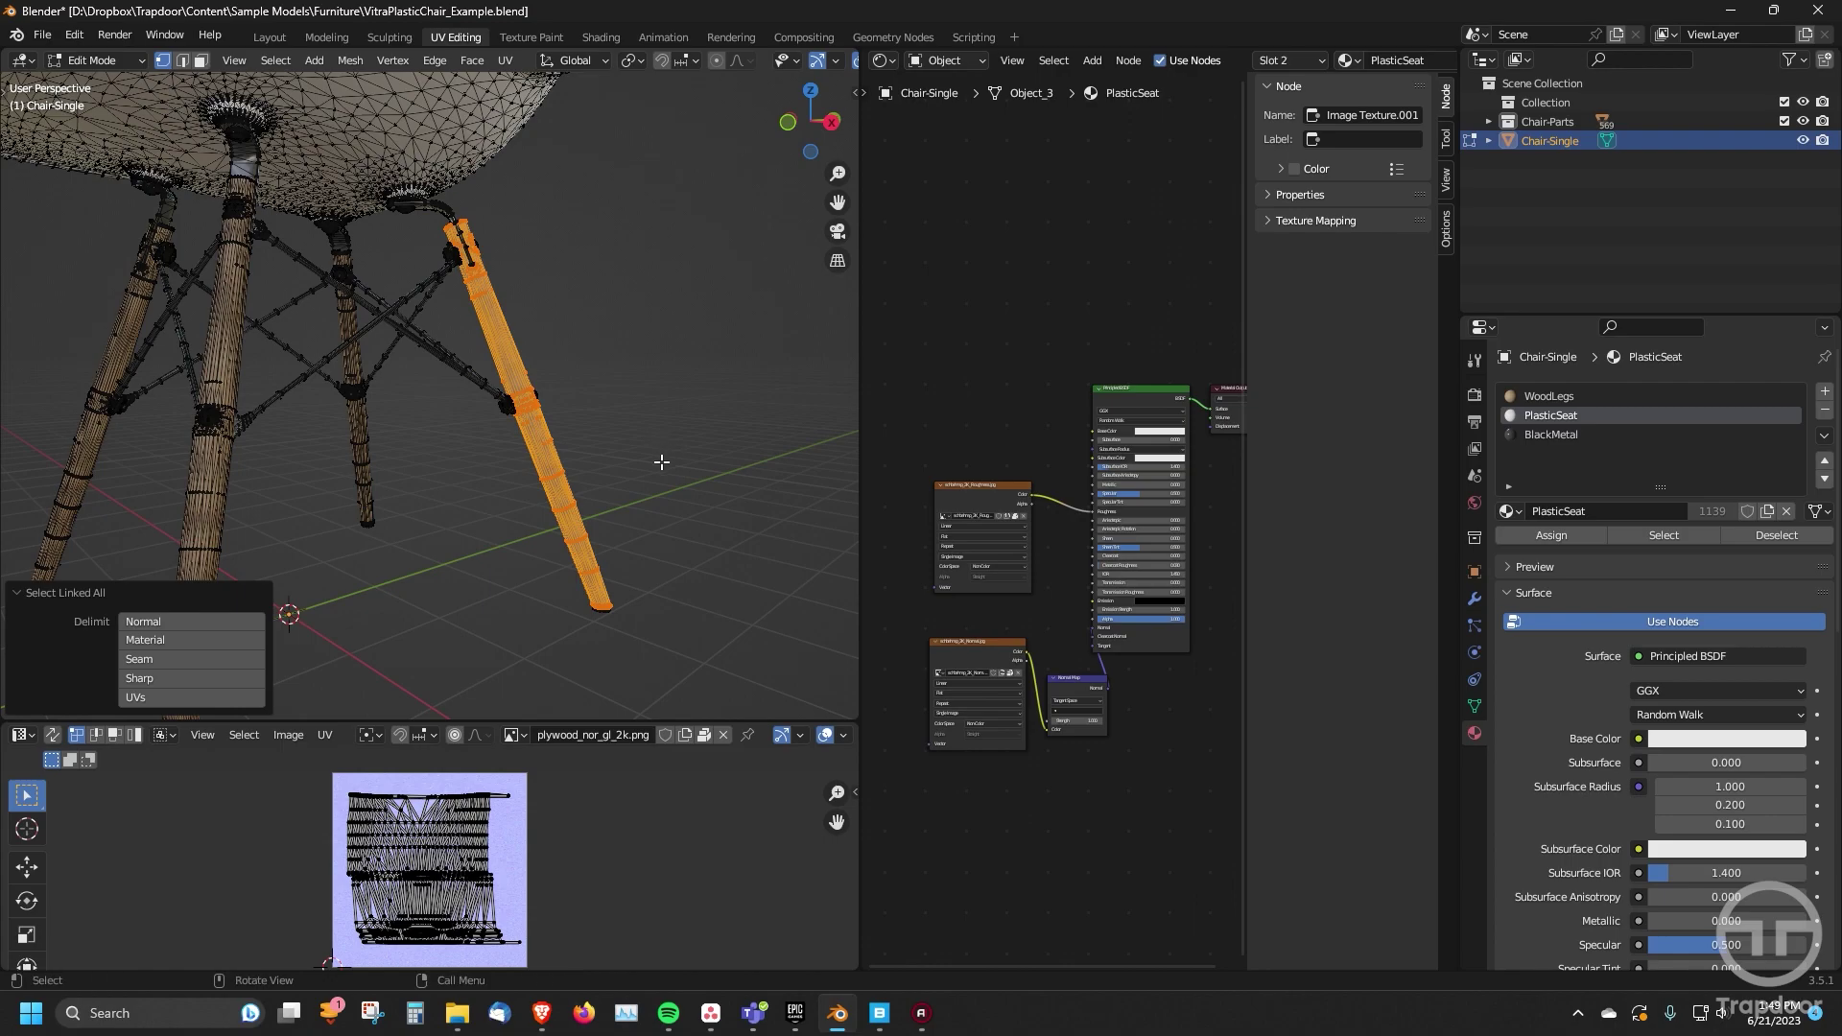
{"action": "scroll", "coordinate": [367, 580], "scroll_direction": "down", "scroll_amount": 5}
{"action": "left_click_drag", "start_coordinate": [439, 472], "coordinate": [401, 501]}
{"action": "key", "text": "ctrl+l"}
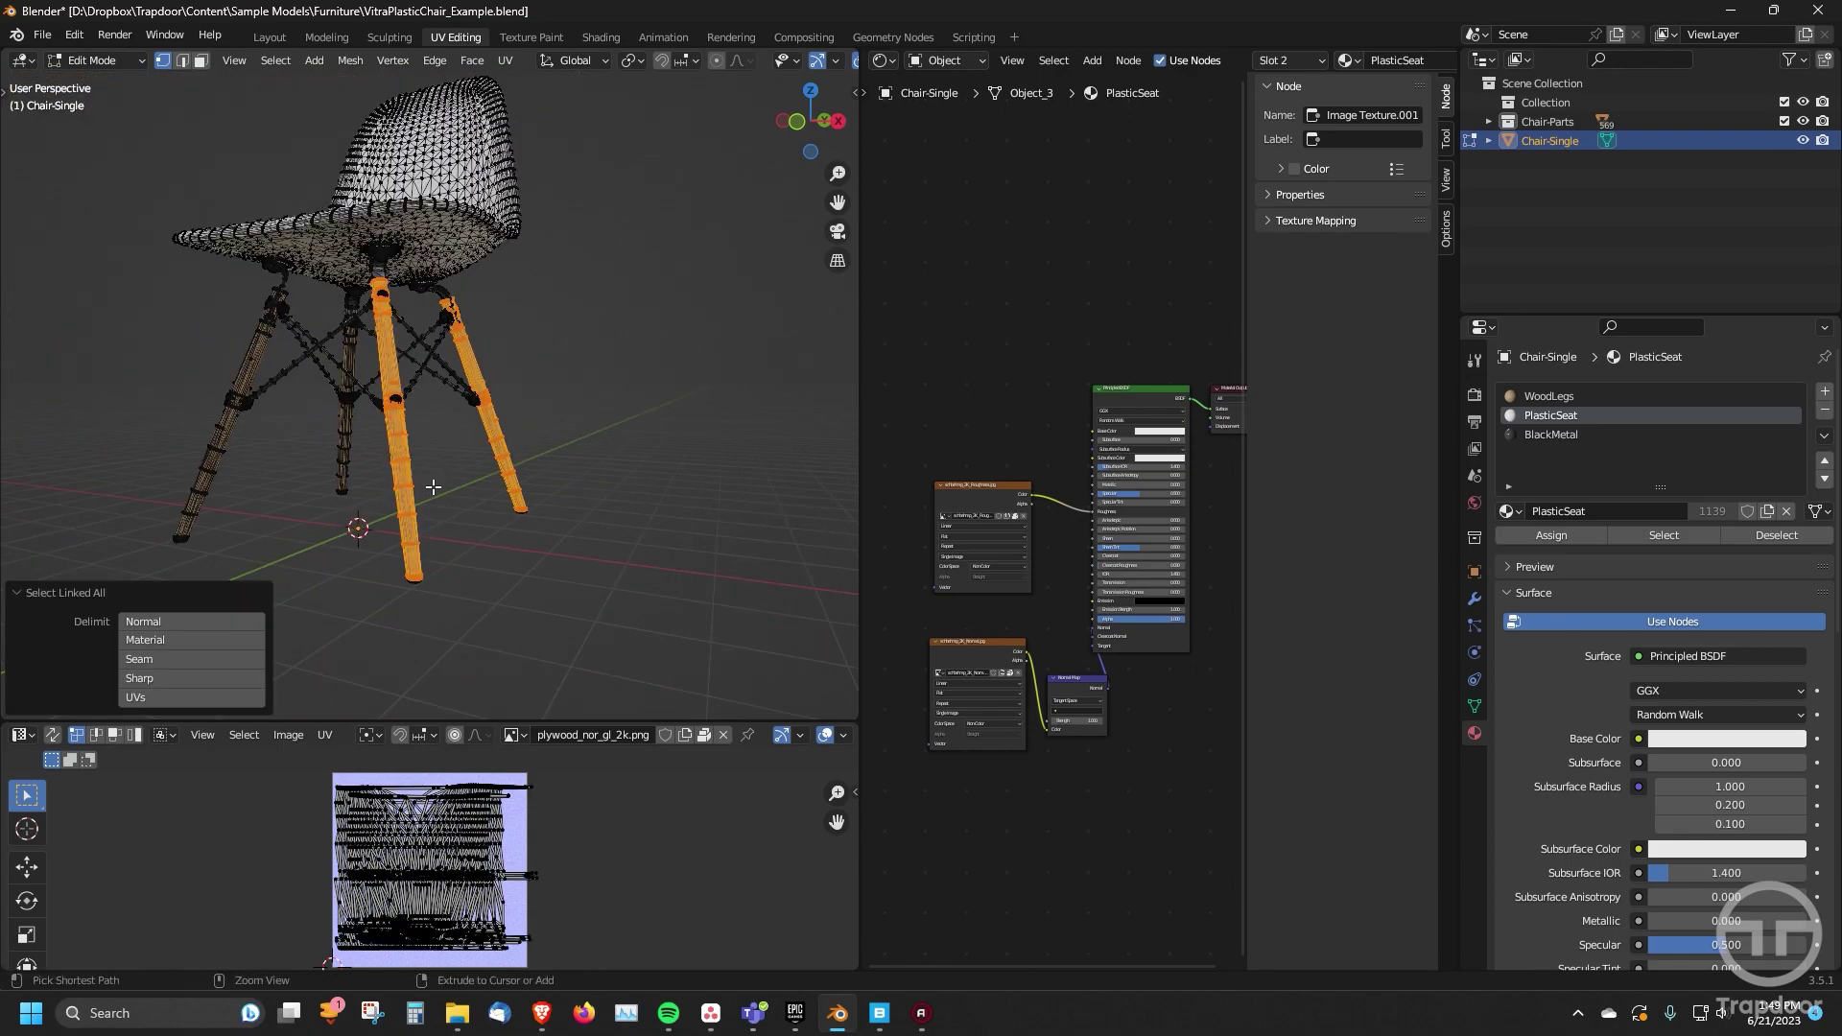
- Add the two remaining legs with their linked geometry to the selection and assign the WoodLegs material to all four
{"action": "middle_click_drag", "start_coordinate": [404, 490], "coordinate": [365, 499]}
{"action": "left_click_drag", "start_coordinate": [399, 460], "coordinate": [344, 514], "text": "shift"}
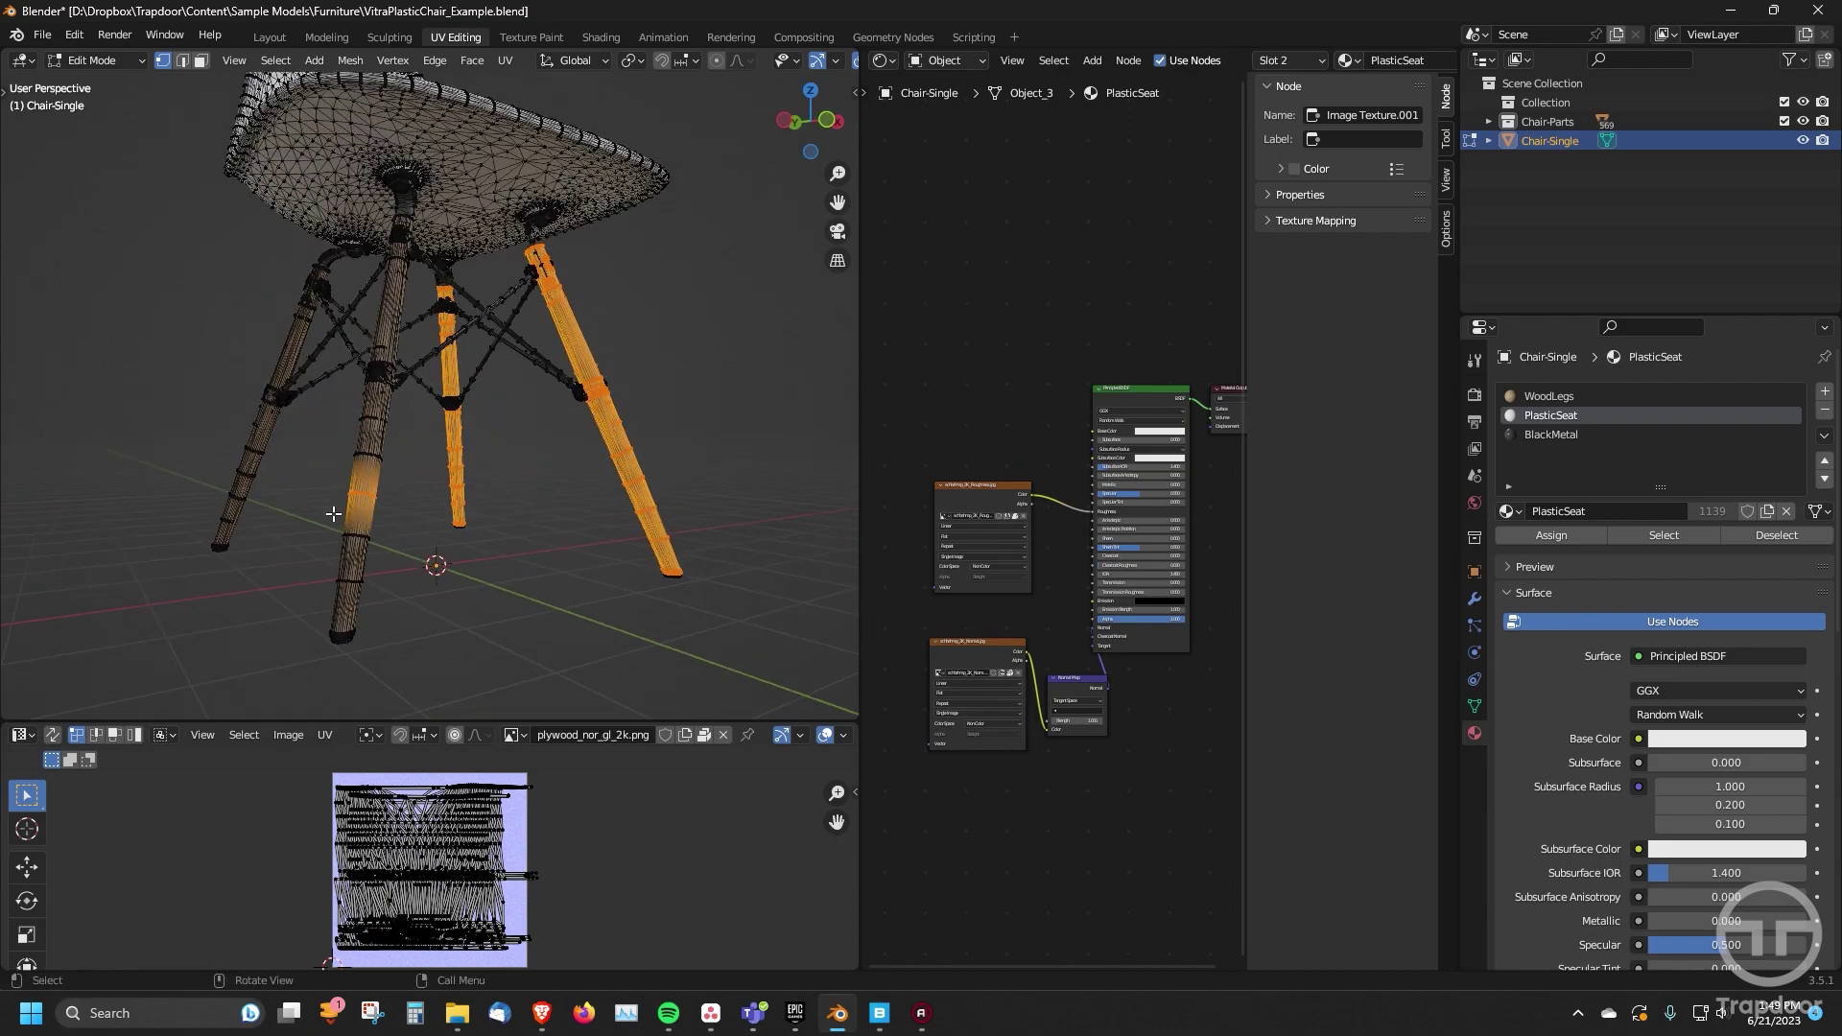
{"action": "key", "text": "ctrl+l"}
{"action": "mouse_move", "coordinate": [344, 514]}
{"action": "middle_mouse_down"}
{"action": "mouse_move", "coordinate": [331, 528]}
{"action": "mouse_move", "coordinate": [368, 530]}
{"action": "middle_mouse_up"}
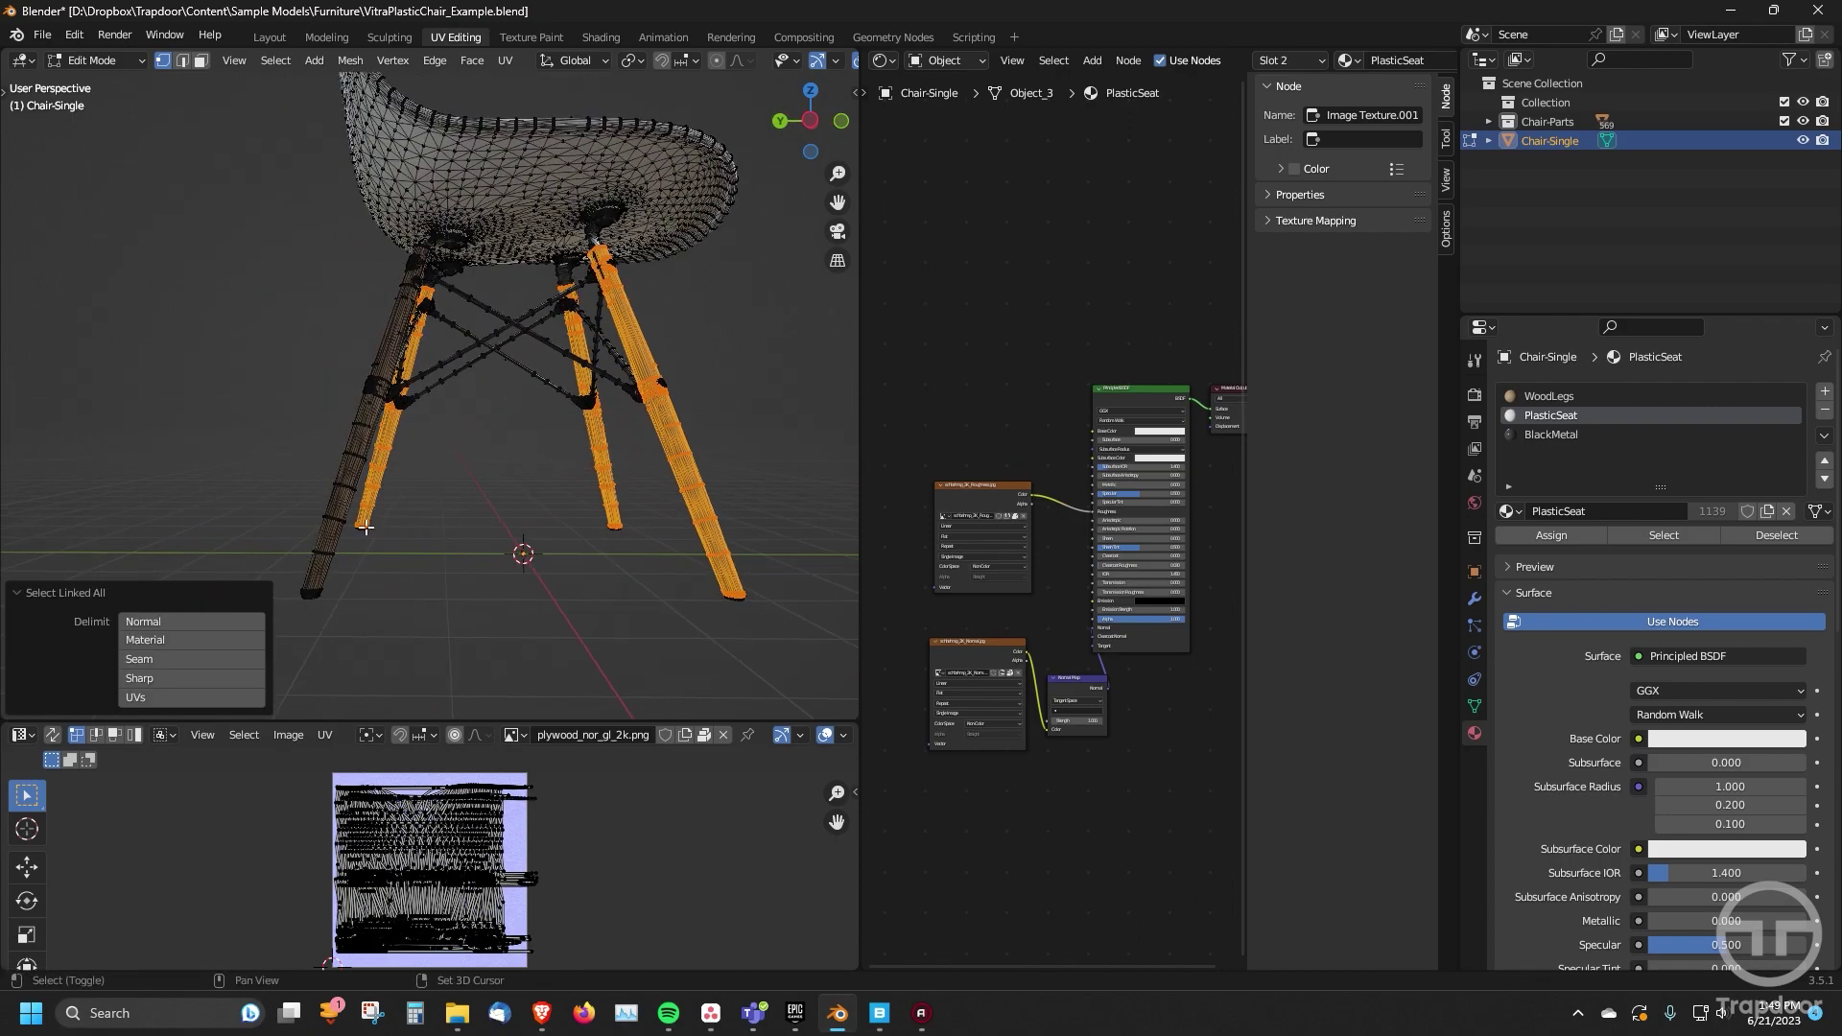
{"action": "left_click_drag", "start_coordinate": [312, 507], "coordinate": [362, 555], "text": "shift"}
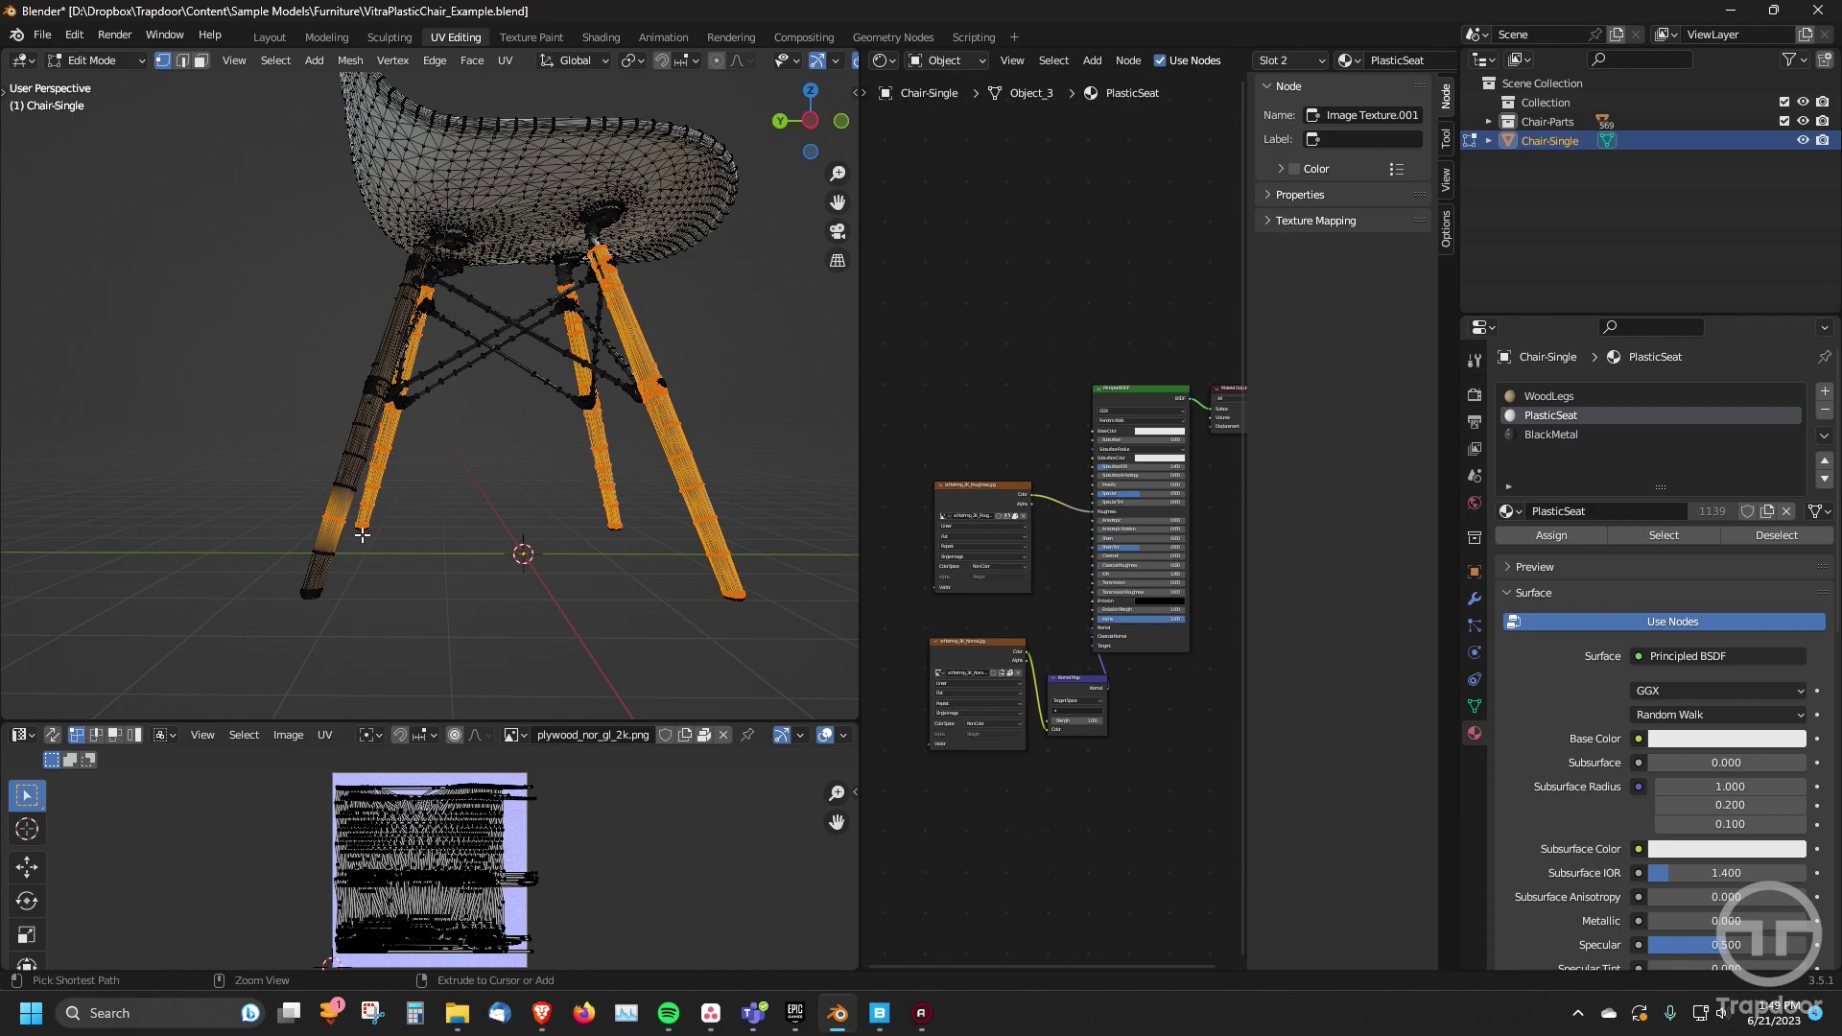
{"action": "key", "text": "ctrl+l"}
{"action": "mouse_move", "coordinate": [359, 543]}
{"action": "middle_mouse_down"}
{"action": "mouse_move", "coordinate": [342, 515]}
{"action": "mouse_move", "coordinate": [365, 523]}
{"action": "middle_mouse_up"}
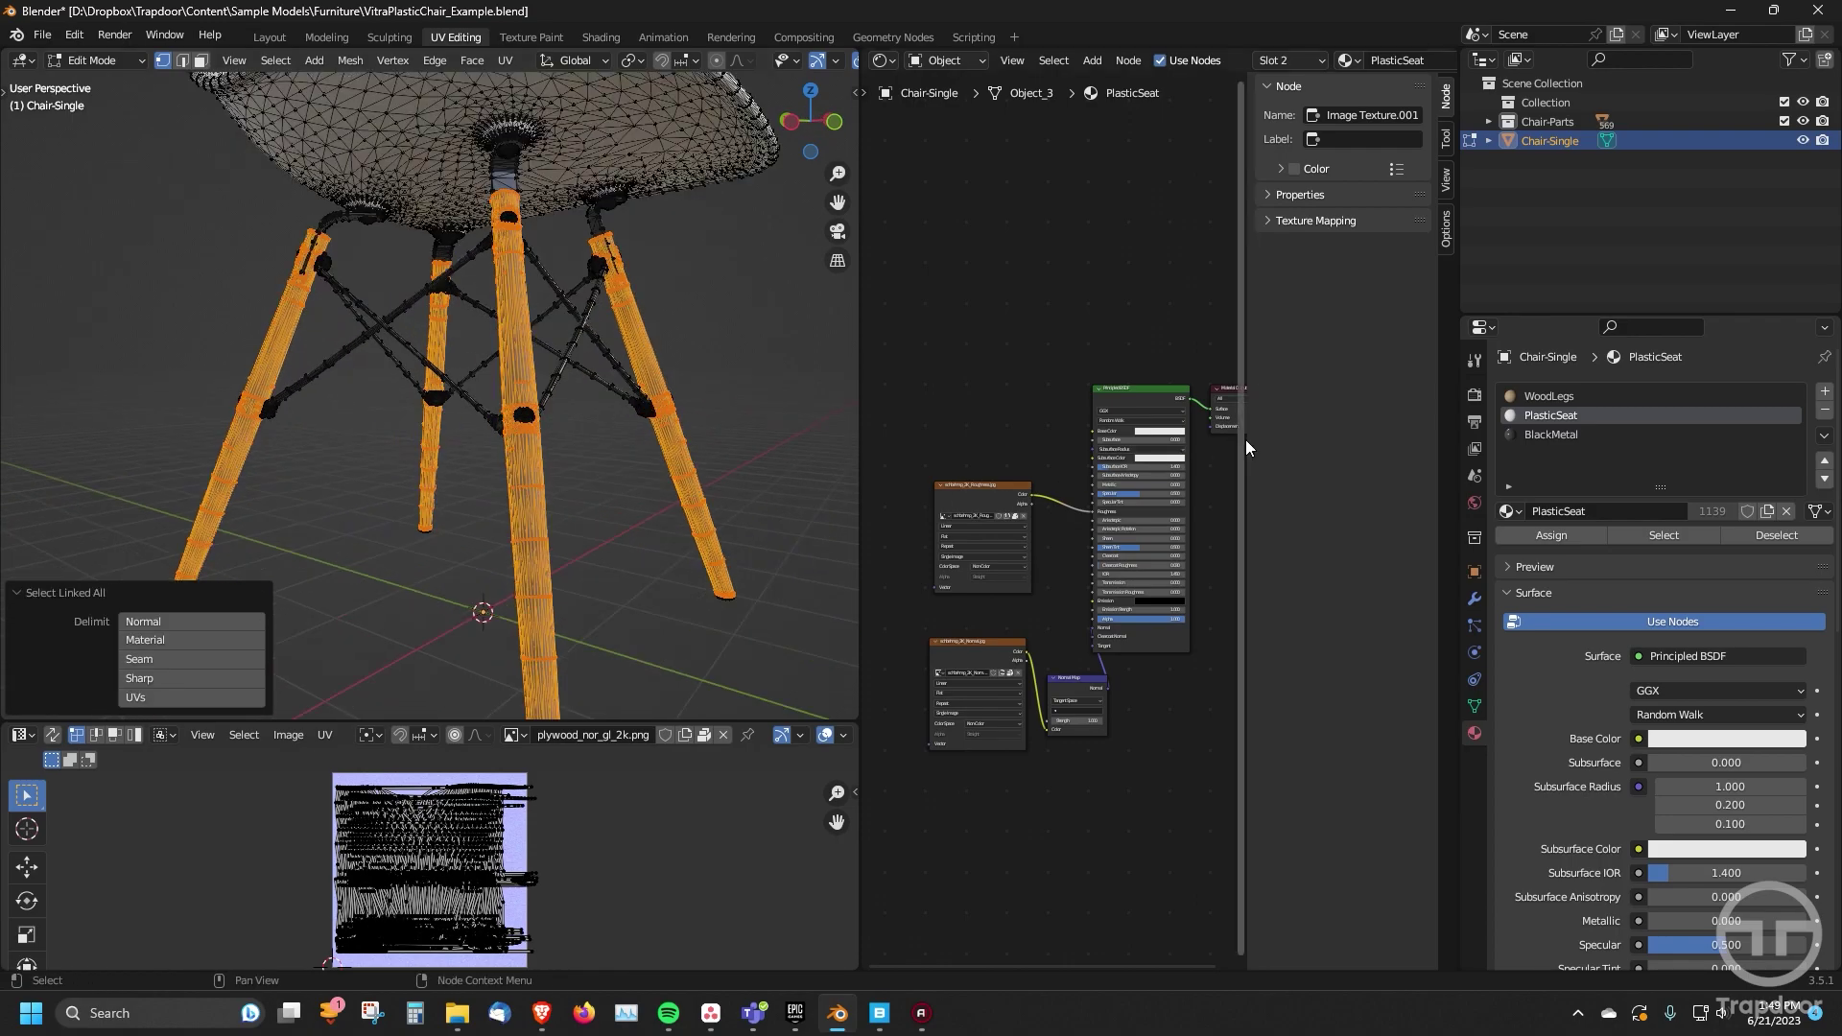
{"action": "left_click", "coordinate": [1549, 398]}
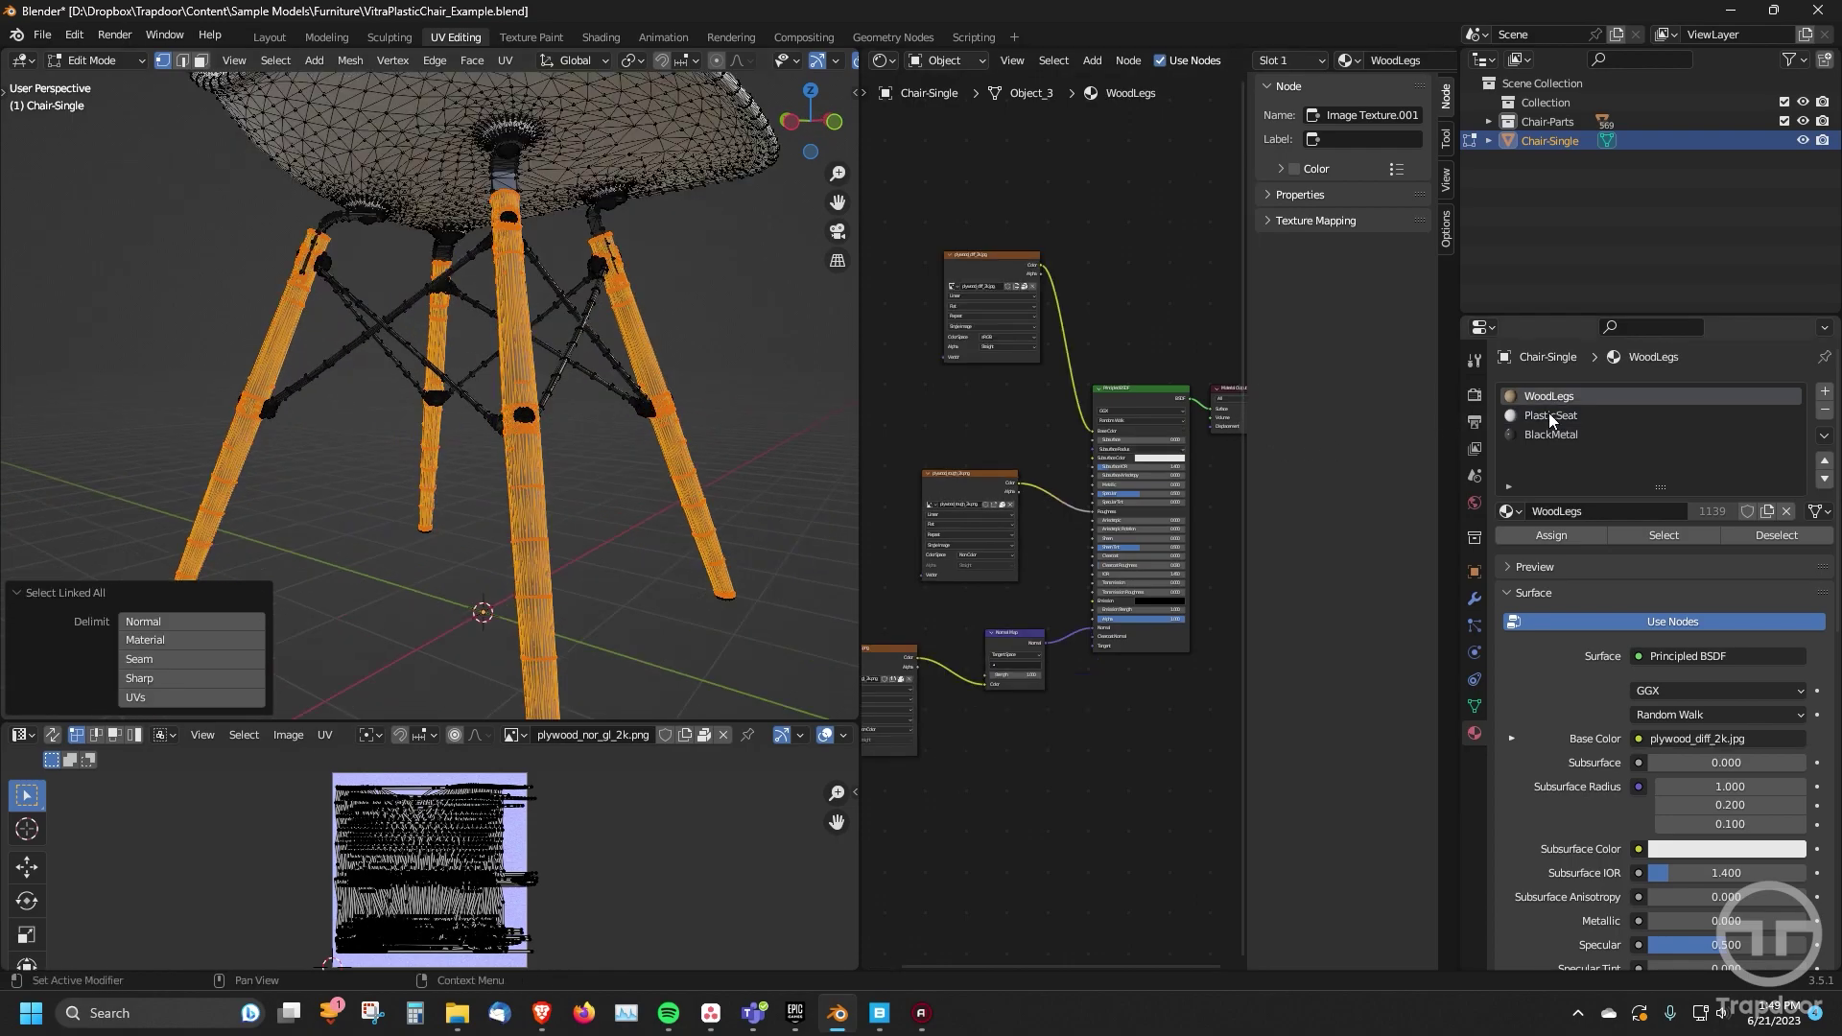
{"action": "left_click", "coordinate": [1572, 536]}
- Return Chair-Single to Object Mode and check the materials on its legs and seat
{"action": "middle_click_drag", "start_coordinate": [413, 422], "coordinate": [513, 440]}
{"action": "middle_click_drag", "start_coordinate": [538, 355], "coordinate": [641, 328]}
{"action": "key", "text": "Tab"}
{"action": "scroll", "coordinate": [572, 378], "scroll_direction": "up", "scroll_amount": 5}
{"action": "scroll", "coordinate": [600, 422], "scroll_direction": "down", "scroll_amount": 3}
{"action": "scroll", "coordinate": [601, 422], "scroll_direction": "down", "scroll_amount": 3}
{"action": "scroll", "coordinate": [641, 328], "scroll_direction": "up", "scroll_amount": 4}
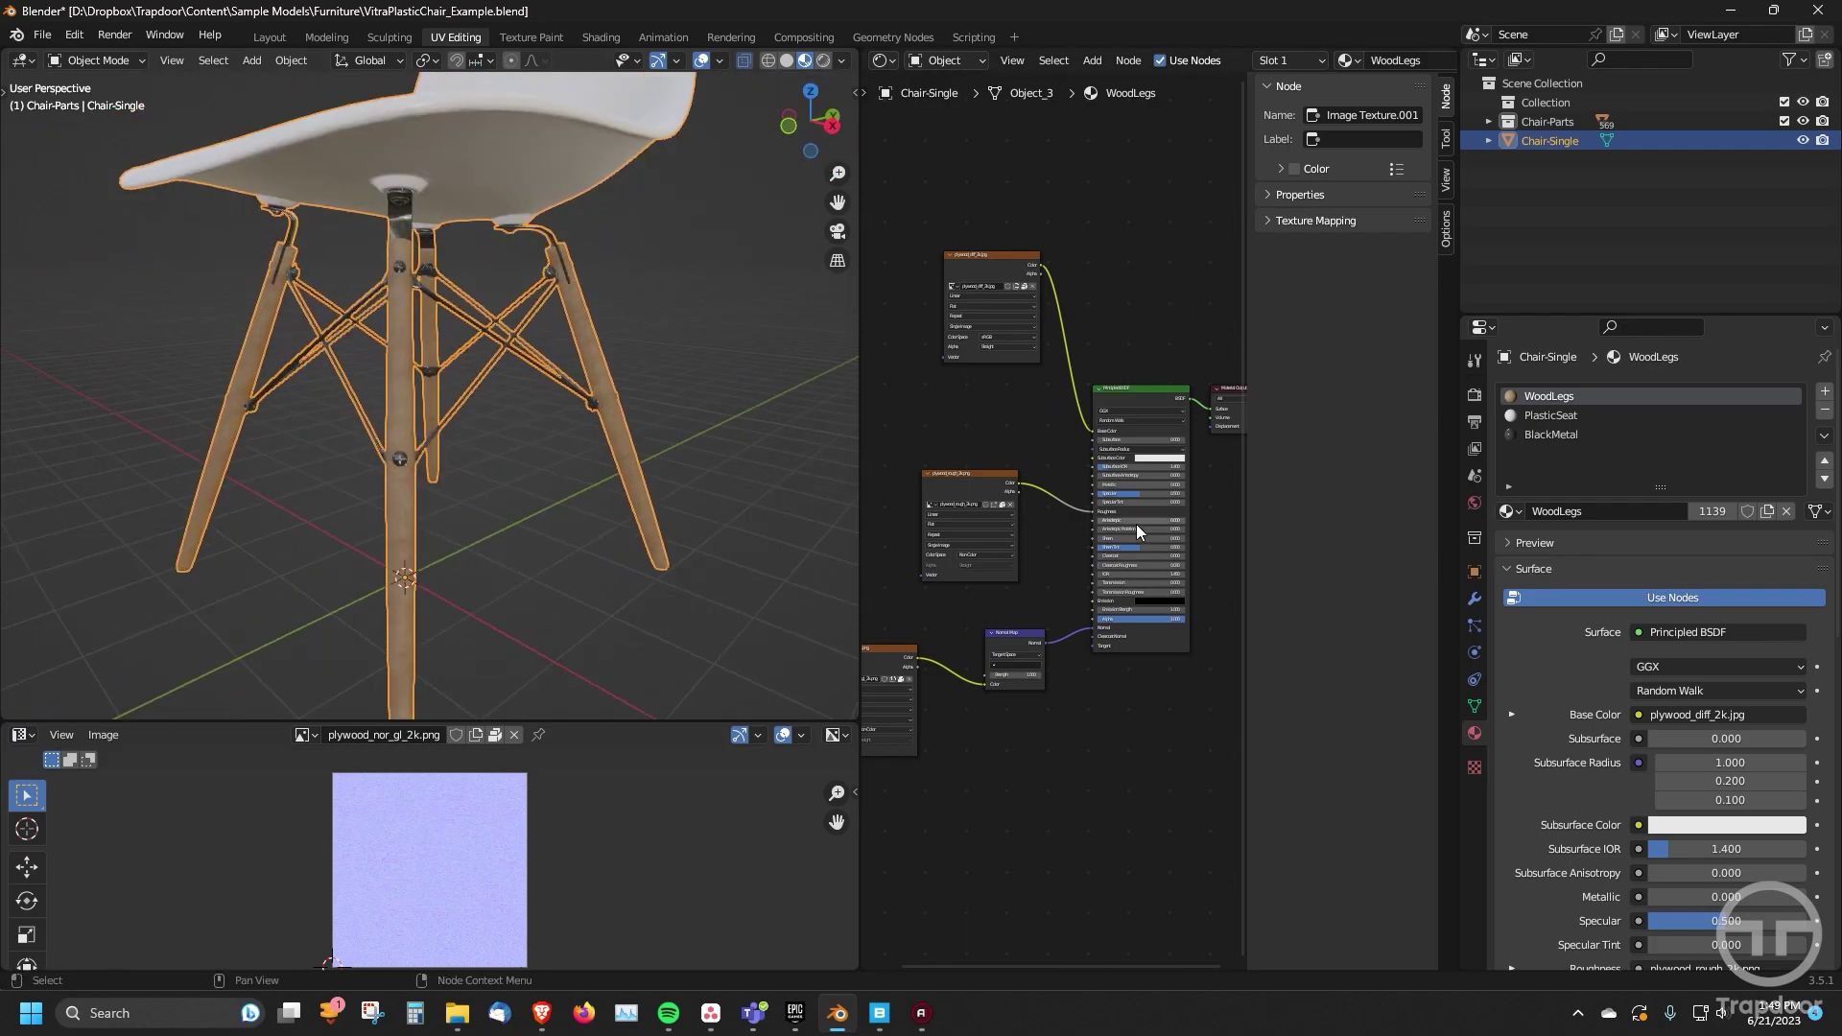
- Tidy the WoodLegs node tree by moving the plywood_nor_gl_2k.png texture and Normal Map nodes closer to the Principled BSDF
{"action": "scroll", "coordinate": [1036, 605], "scroll_direction": "up", "scroll_amount": 1}
{"action": "middle_click_drag", "start_coordinate": [1025, 609], "coordinate": [970, 508]}
{"action": "scroll", "coordinate": [991, 593], "scroll_direction": "up", "scroll_amount": 2}
{"action": "left_click_drag", "start_coordinate": [945, 610], "coordinate": [1006, 656]}
{"action": "left_click_drag", "start_coordinate": [1141, 588], "coordinate": [1166, 576]}
{"action": "middle_click_drag", "start_coordinate": [1099, 550], "coordinate": [1018, 549]}
{"action": "left_click_drag", "start_coordinate": [981, 658], "coordinate": [1011, 658]}
- Examine how the plywood diffuse, roughness and normal textures feed the WoodLegs Principled BSDF
{"action": "middle_click_drag", "start_coordinate": [981, 540], "coordinate": [1000, 603]}
{"action": "middle_click_drag", "start_coordinate": [1002, 508], "coordinate": [992, 672]}
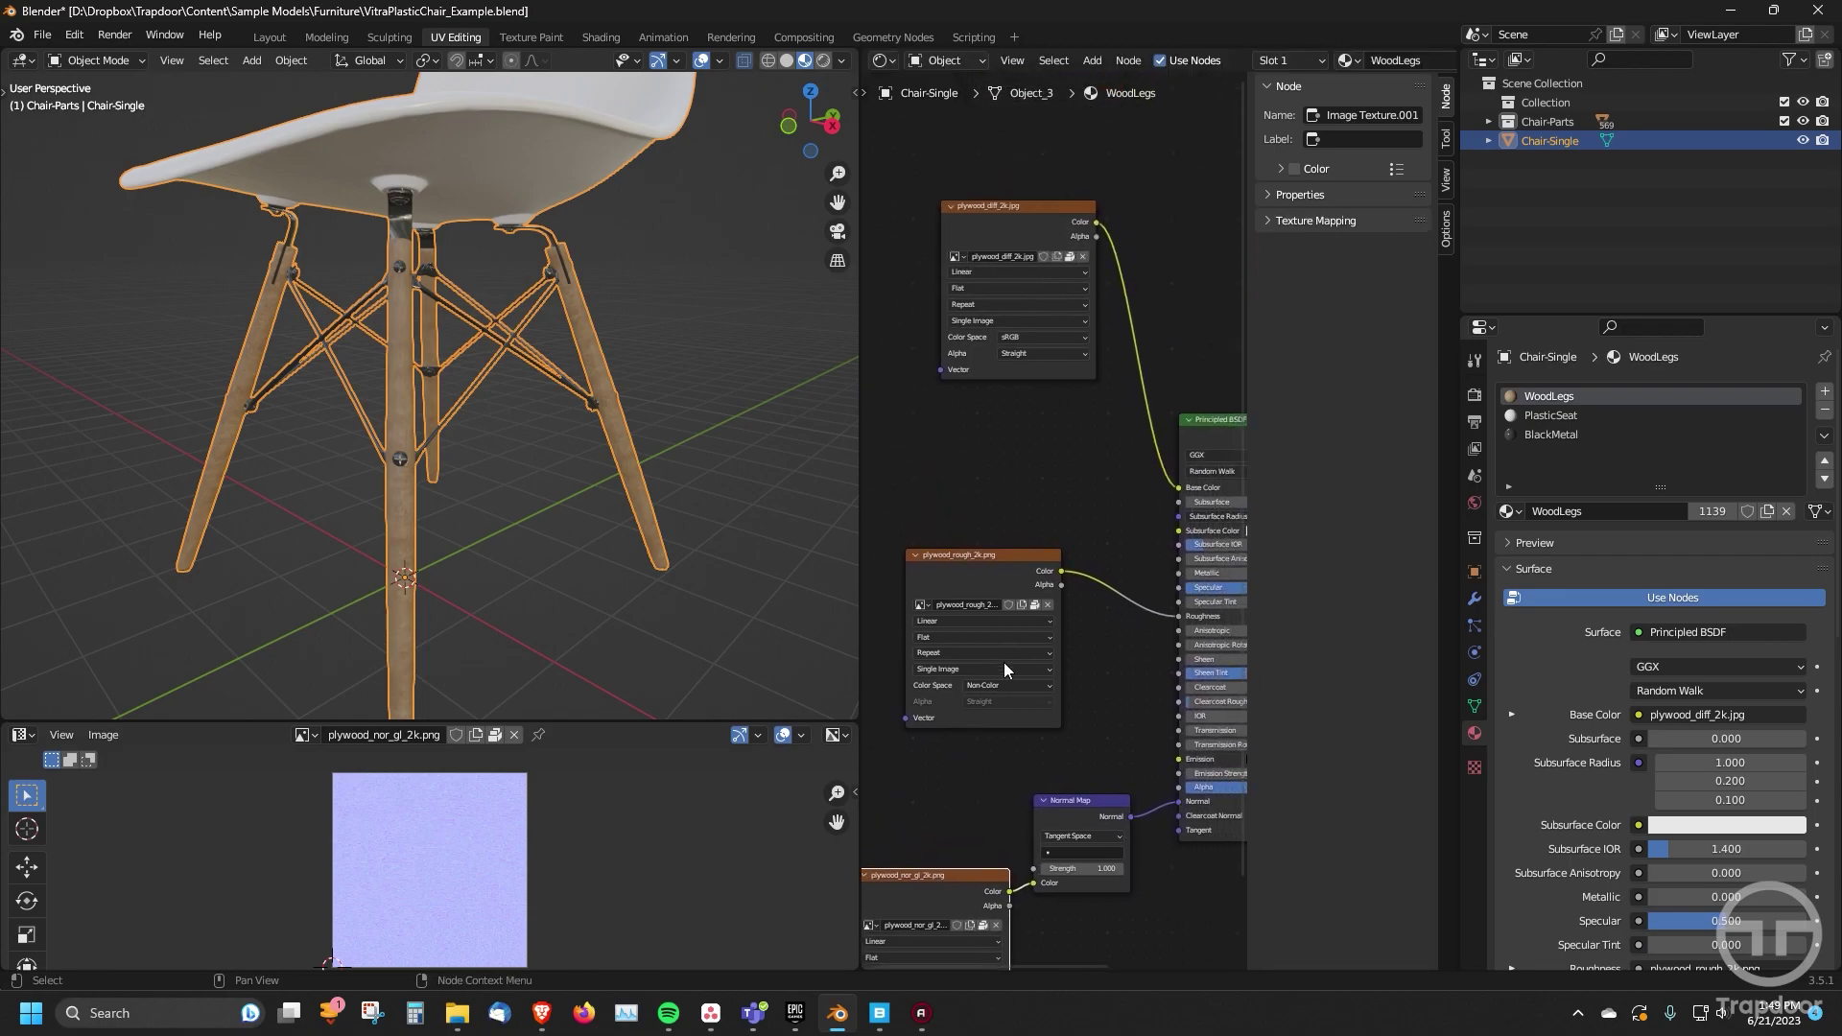
{"action": "middle_click_drag", "start_coordinate": [1044, 397], "coordinate": [1044, 532]}
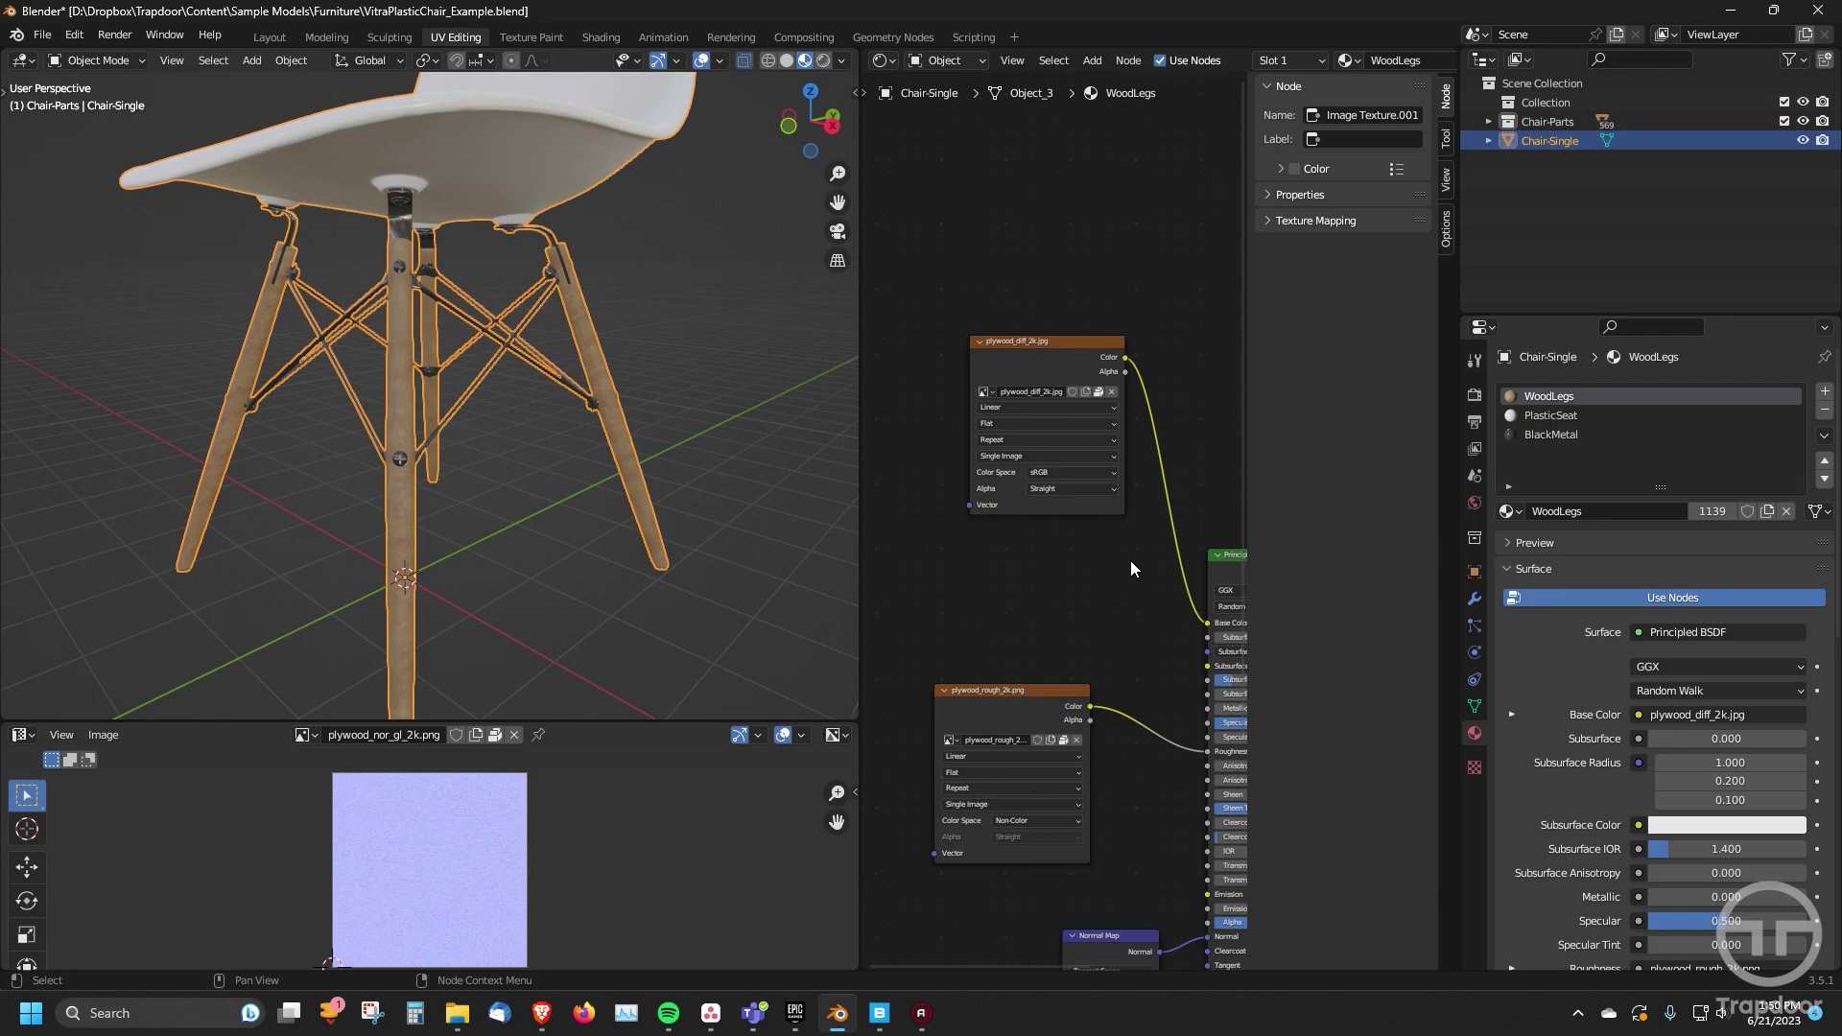
{"action": "scroll", "coordinate": [1124, 547], "scroll_direction": "right", "scroll_amount": 5, "text": "ctrl"}
{"action": "scroll", "coordinate": [1144, 630], "scroll_direction": "down", "scroll_amount": 2, "text": "shift"}
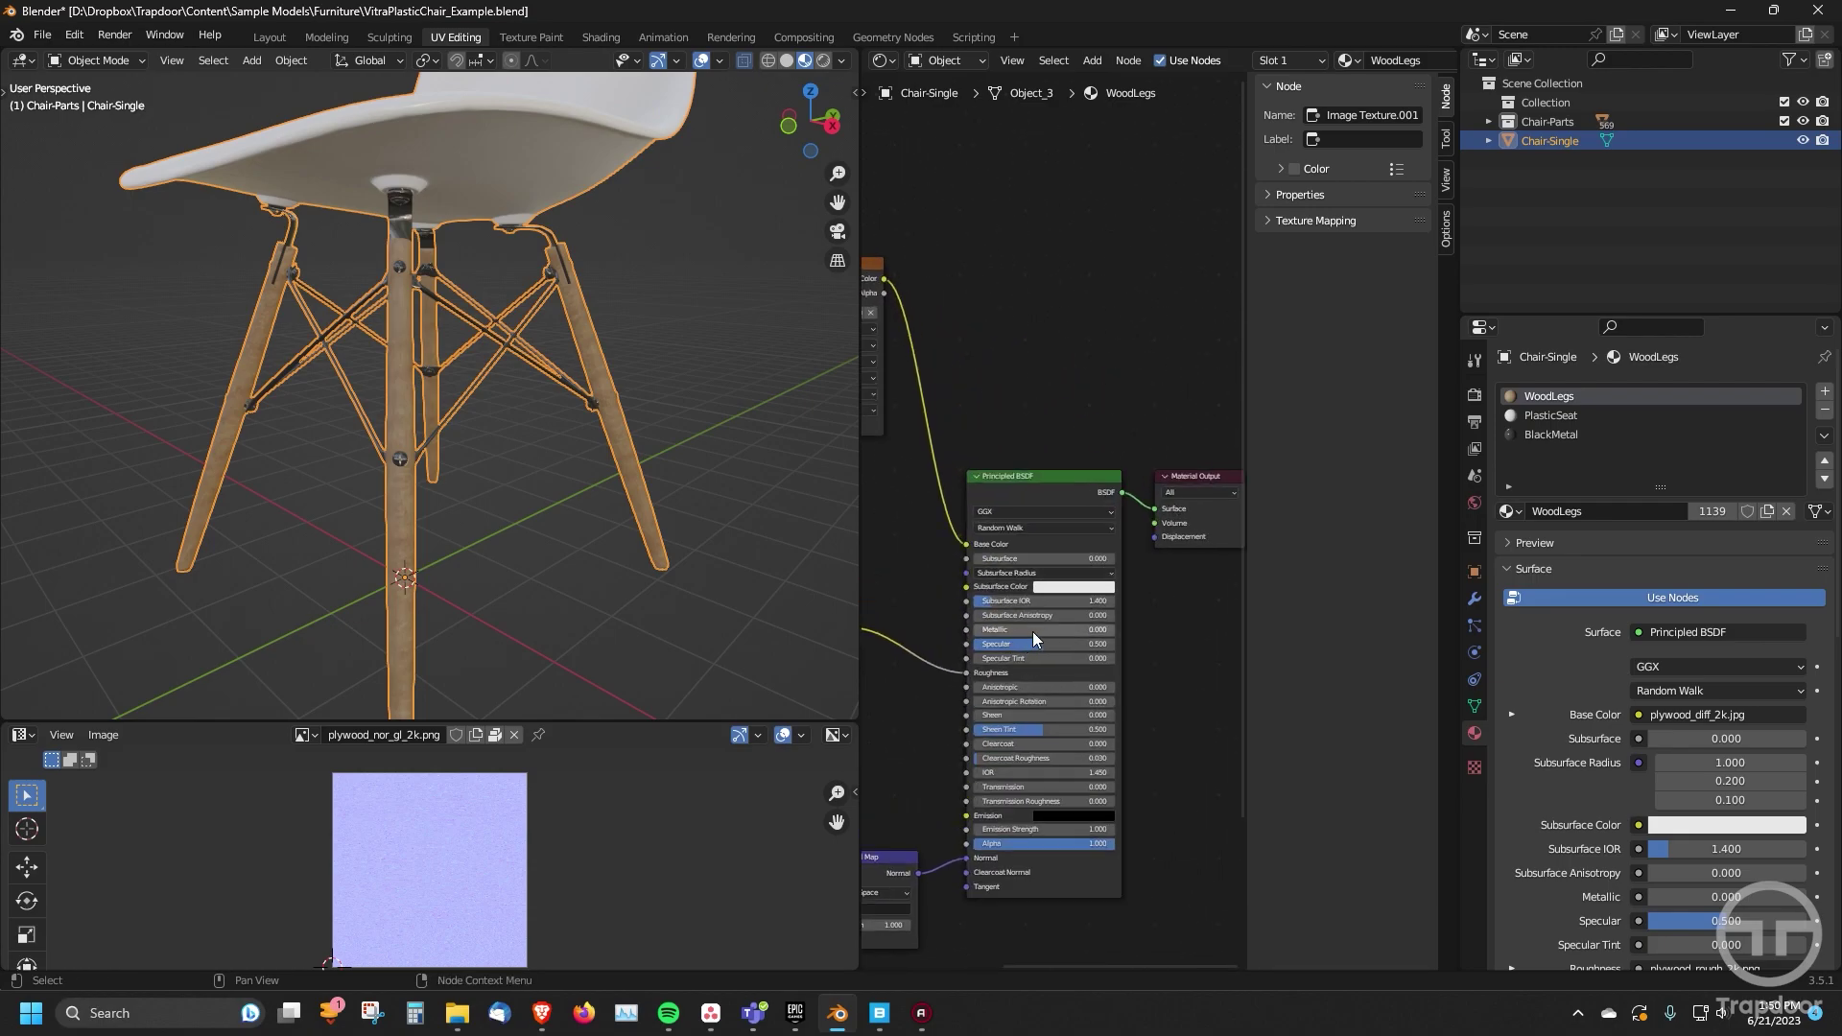
{"action": "scroll", "coordinate": [1030, 655], "scroll_direction": "down", "scroll_amount": 3}
{"action": "middle_click_drag", "start_coordinate": [1139, 586], "coordinate": [1051, 529]}
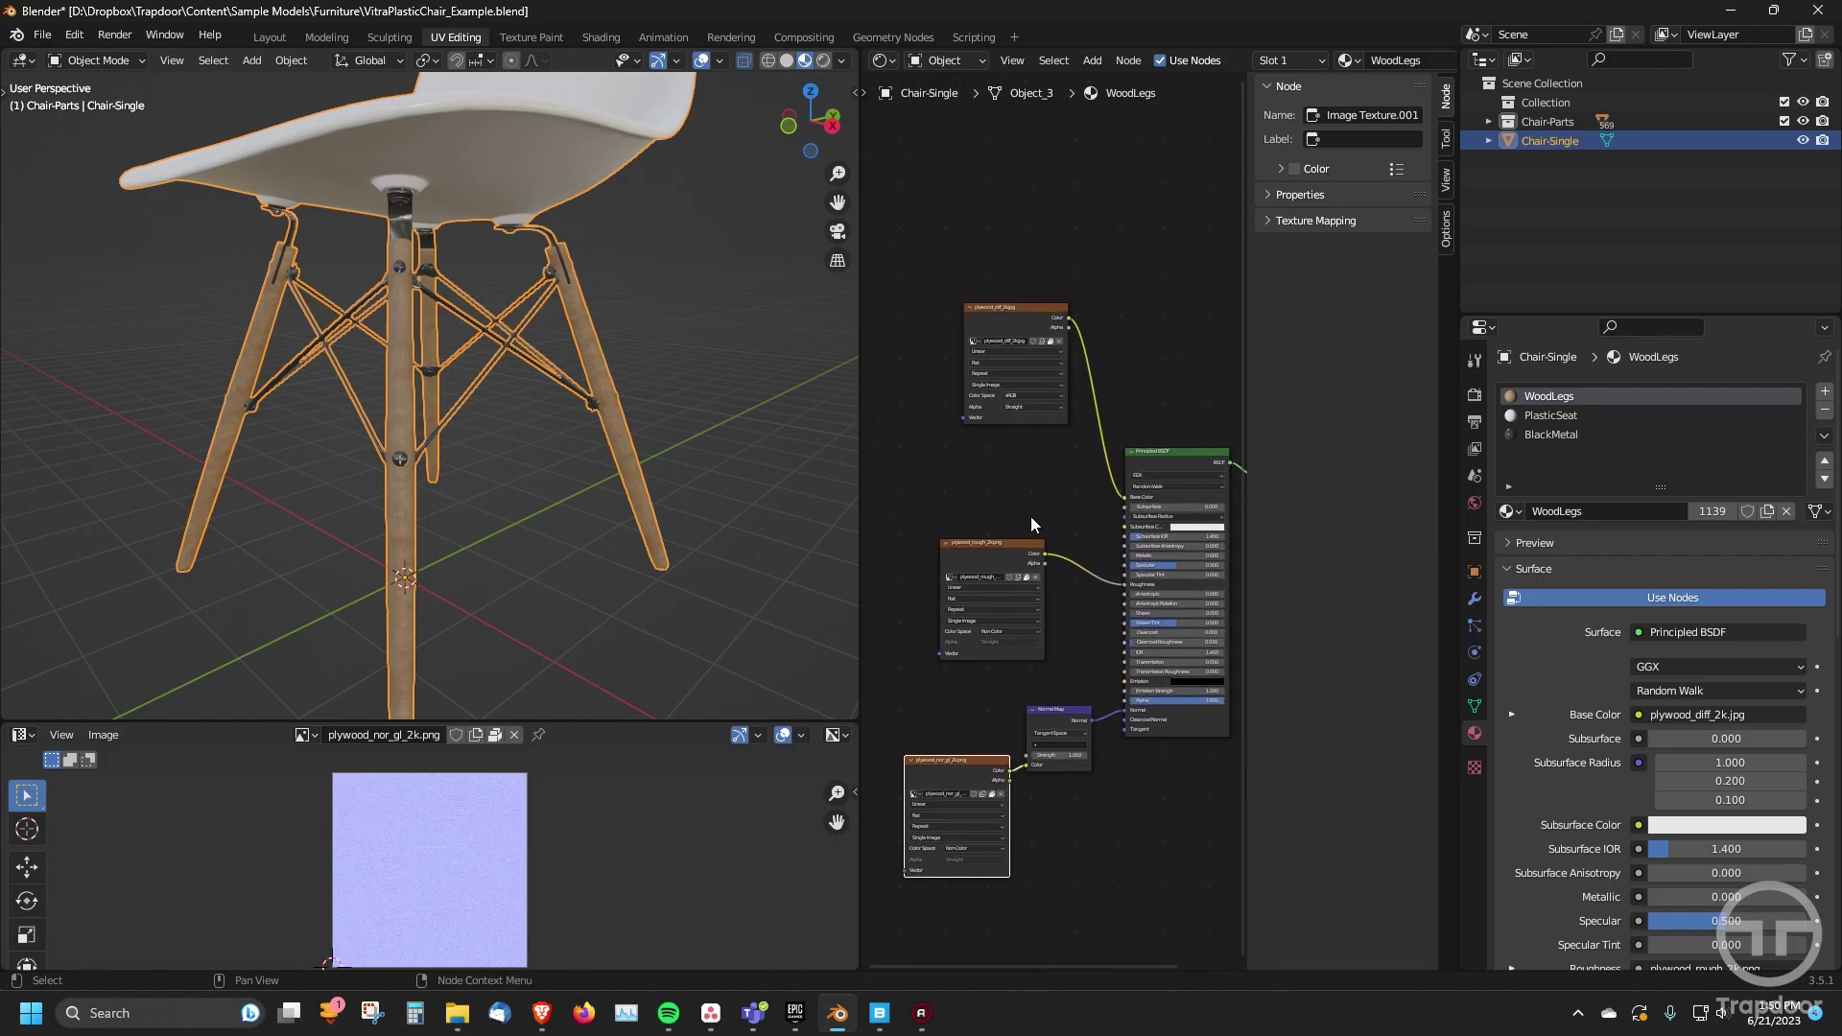
{"action": "middle_click_drag", "start_coordinate": [432, 379], "coordinate": [369, 331]}
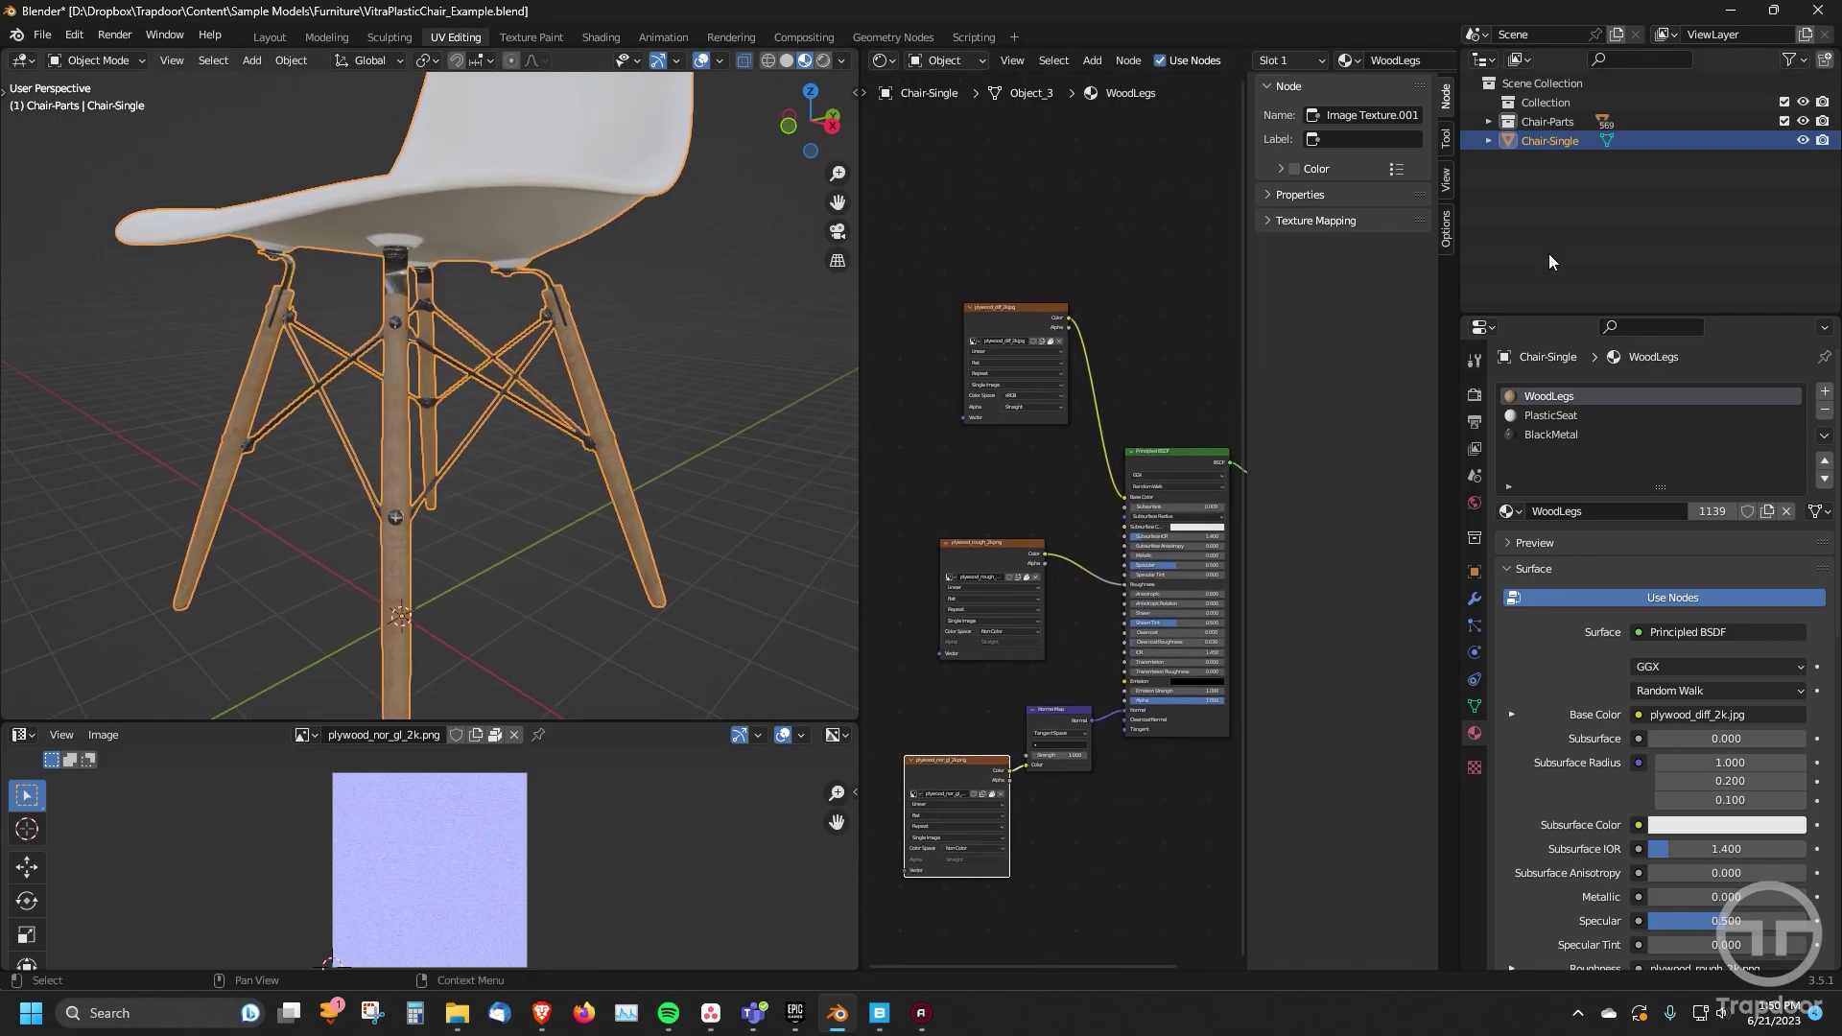
- Make PlasticSeat the active material and examine its base color, roughness texture and normal map nodes
{"action": "left_click", "coordinate": [1555, 415]}
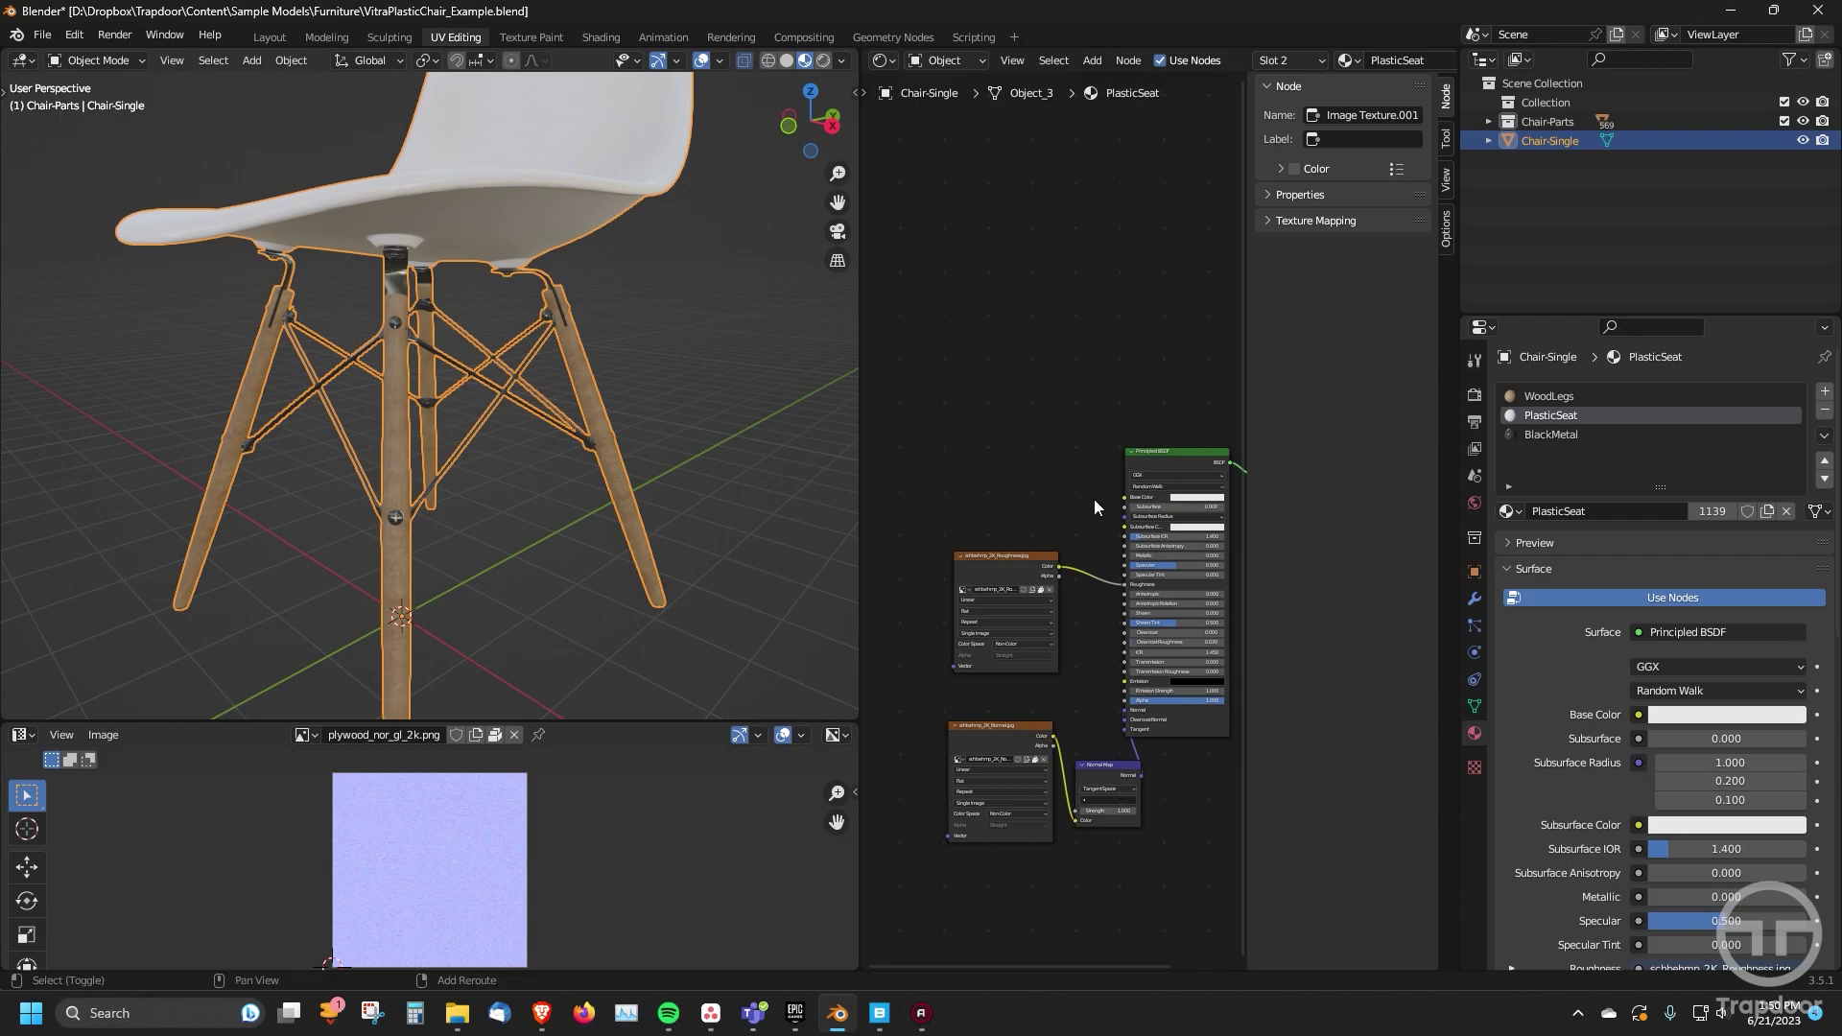
{"action": "scroll", "coordinate": [1094, 499], "scroll_direction": "up", "scroll_amount": 3}
{"action": "middle_click_drag", "start_coordinate": [929, 444], "coordinate": [1137, 557]}
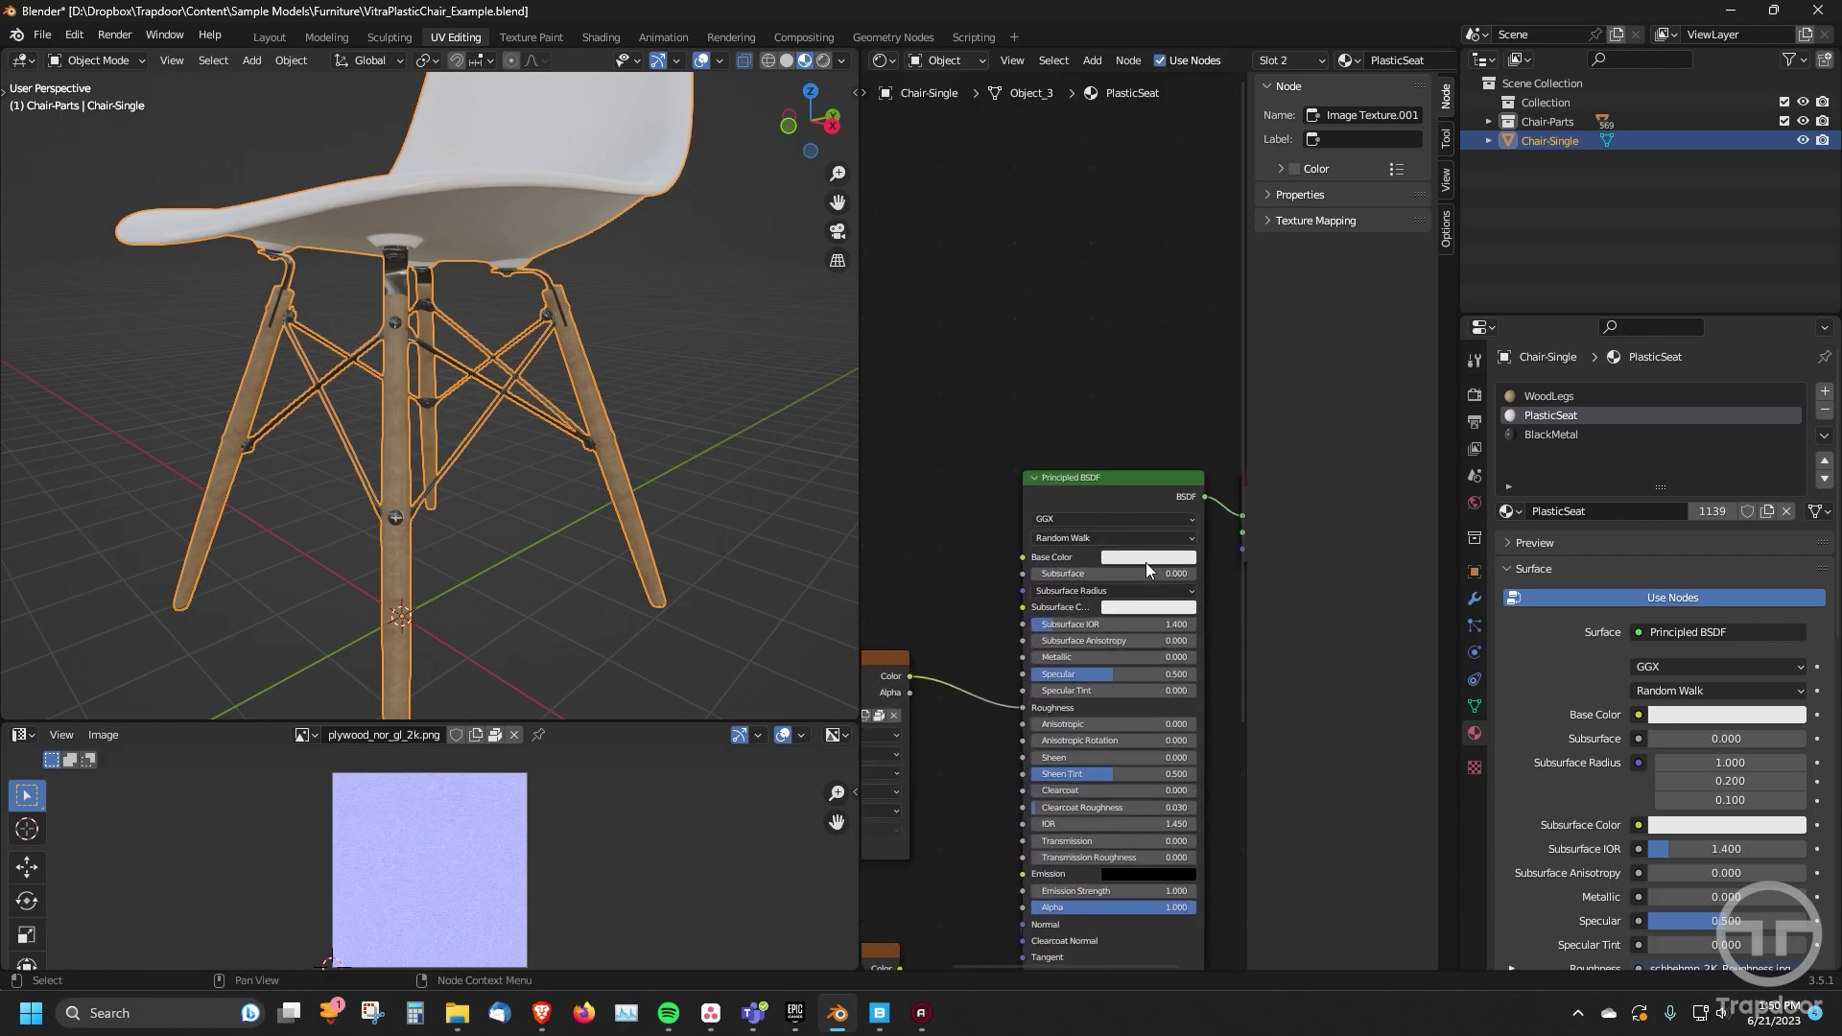
{"action": "middle_click_drag", "start_coordinate": [981, 593], "coordinate": [1191, 316]}
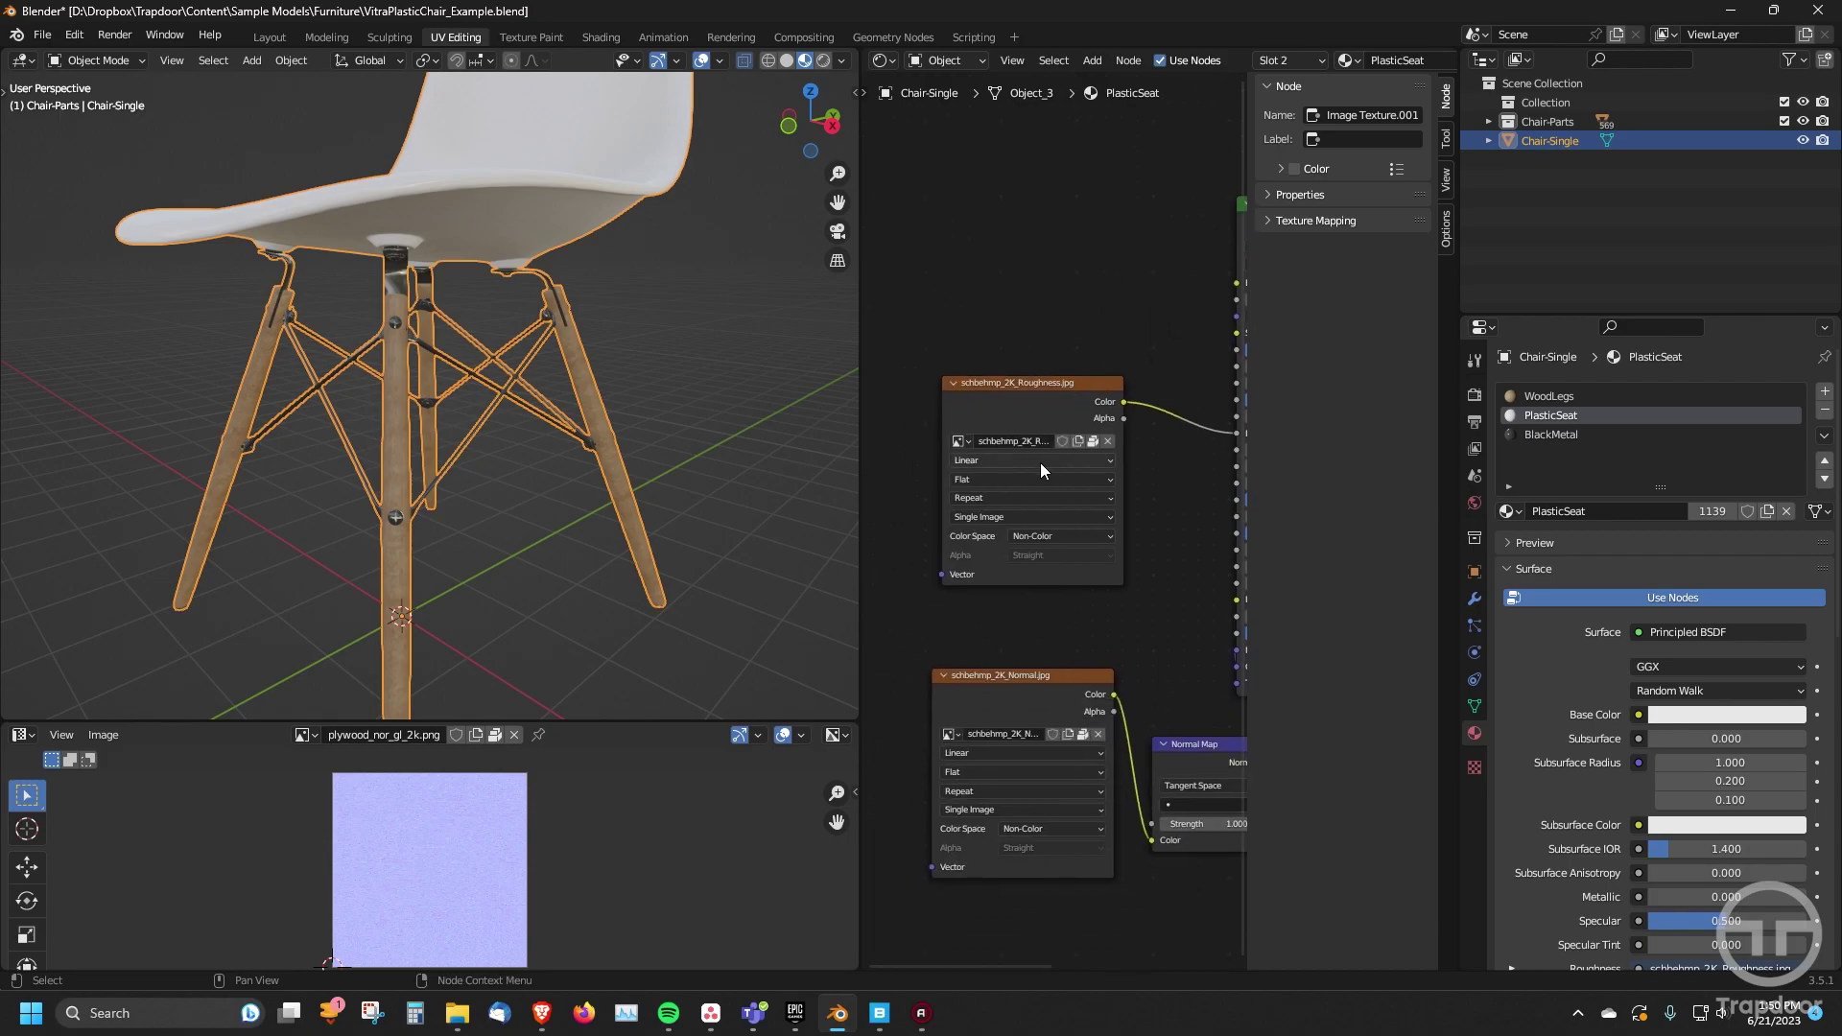
{"action": "middle_click_drag", "start_coordinate": [1085, 648], "coordinate": [1031, 492]}
- Examine the plastic seat's surface shading up close and from several angles
{"action": "scroll", "coordinate": [572, 374], "scroll_direction": "up", "scroll_amount": 5}
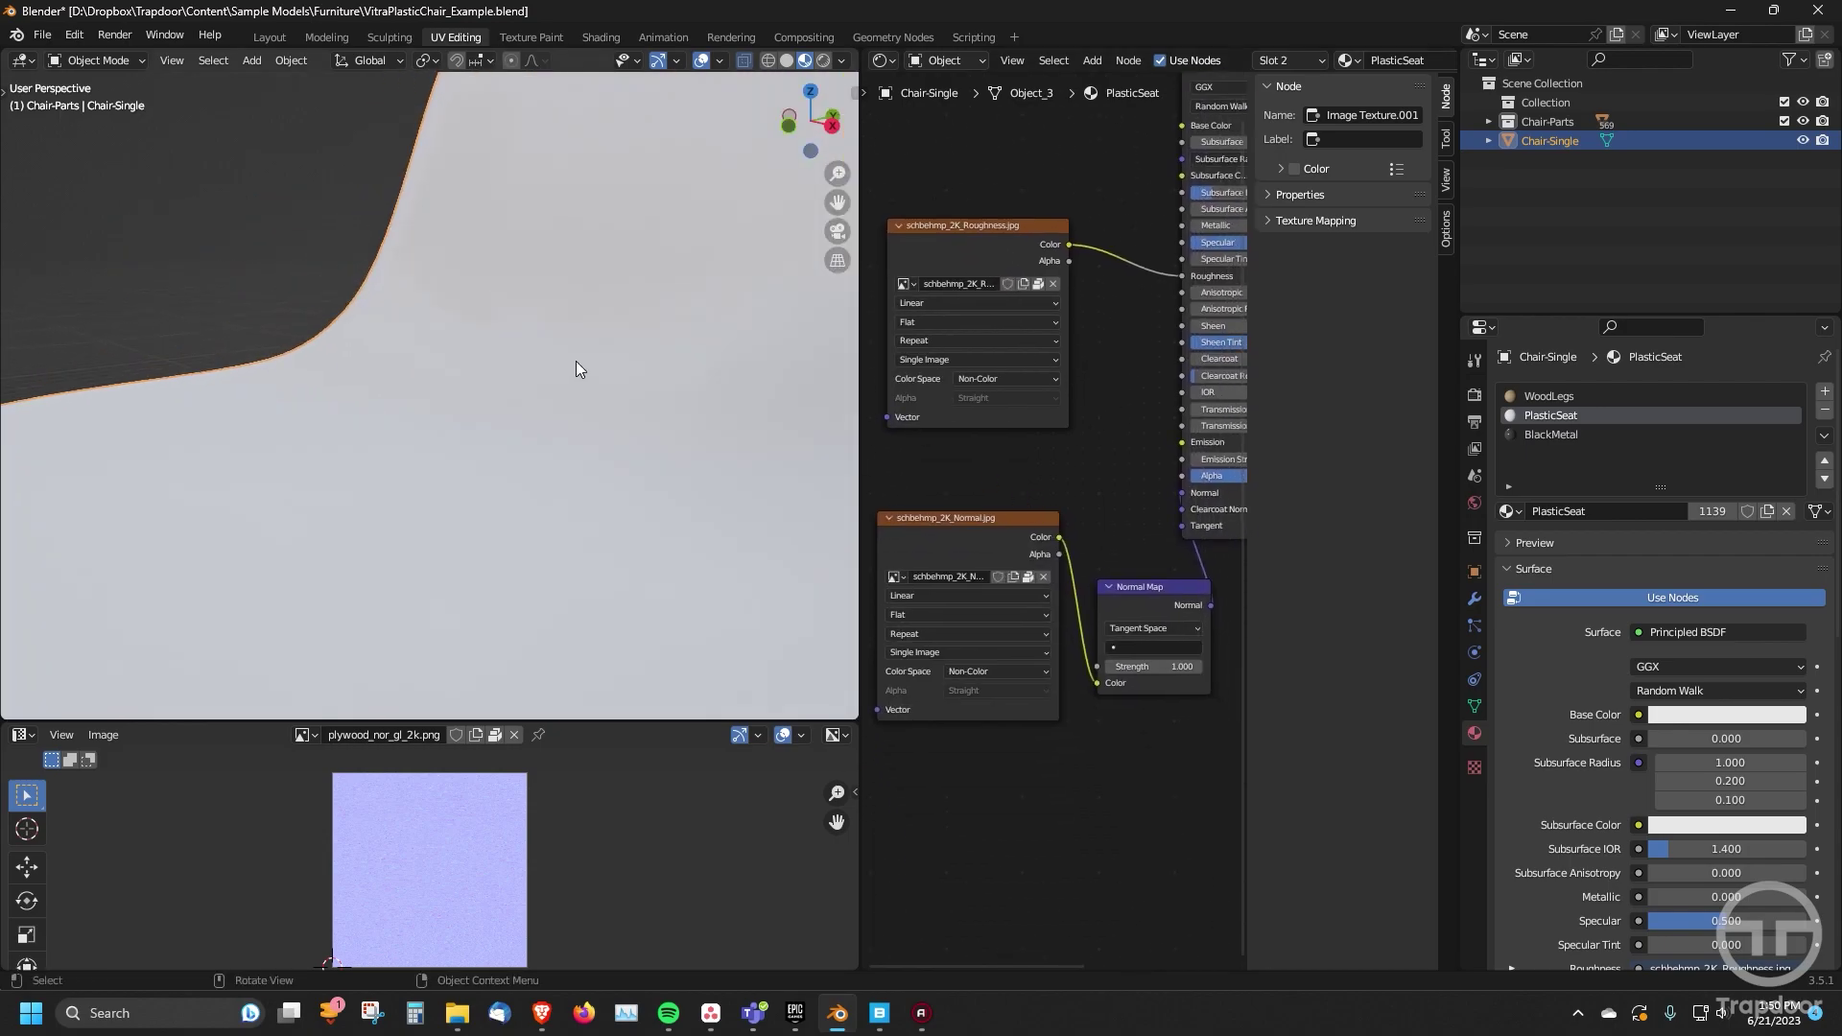
{"action": "scroll", "coordinate": [576, 368], "scroll_direction": "down", "scroll_amount": 6}
{"action": "middle_click_drag", "start_coordinate": [677, 376], "coordinate": [608, 368]}
{"action": "scroll", "coordinate": [459, 366], "scroll_direction": "up", "scroll_amount": 6}
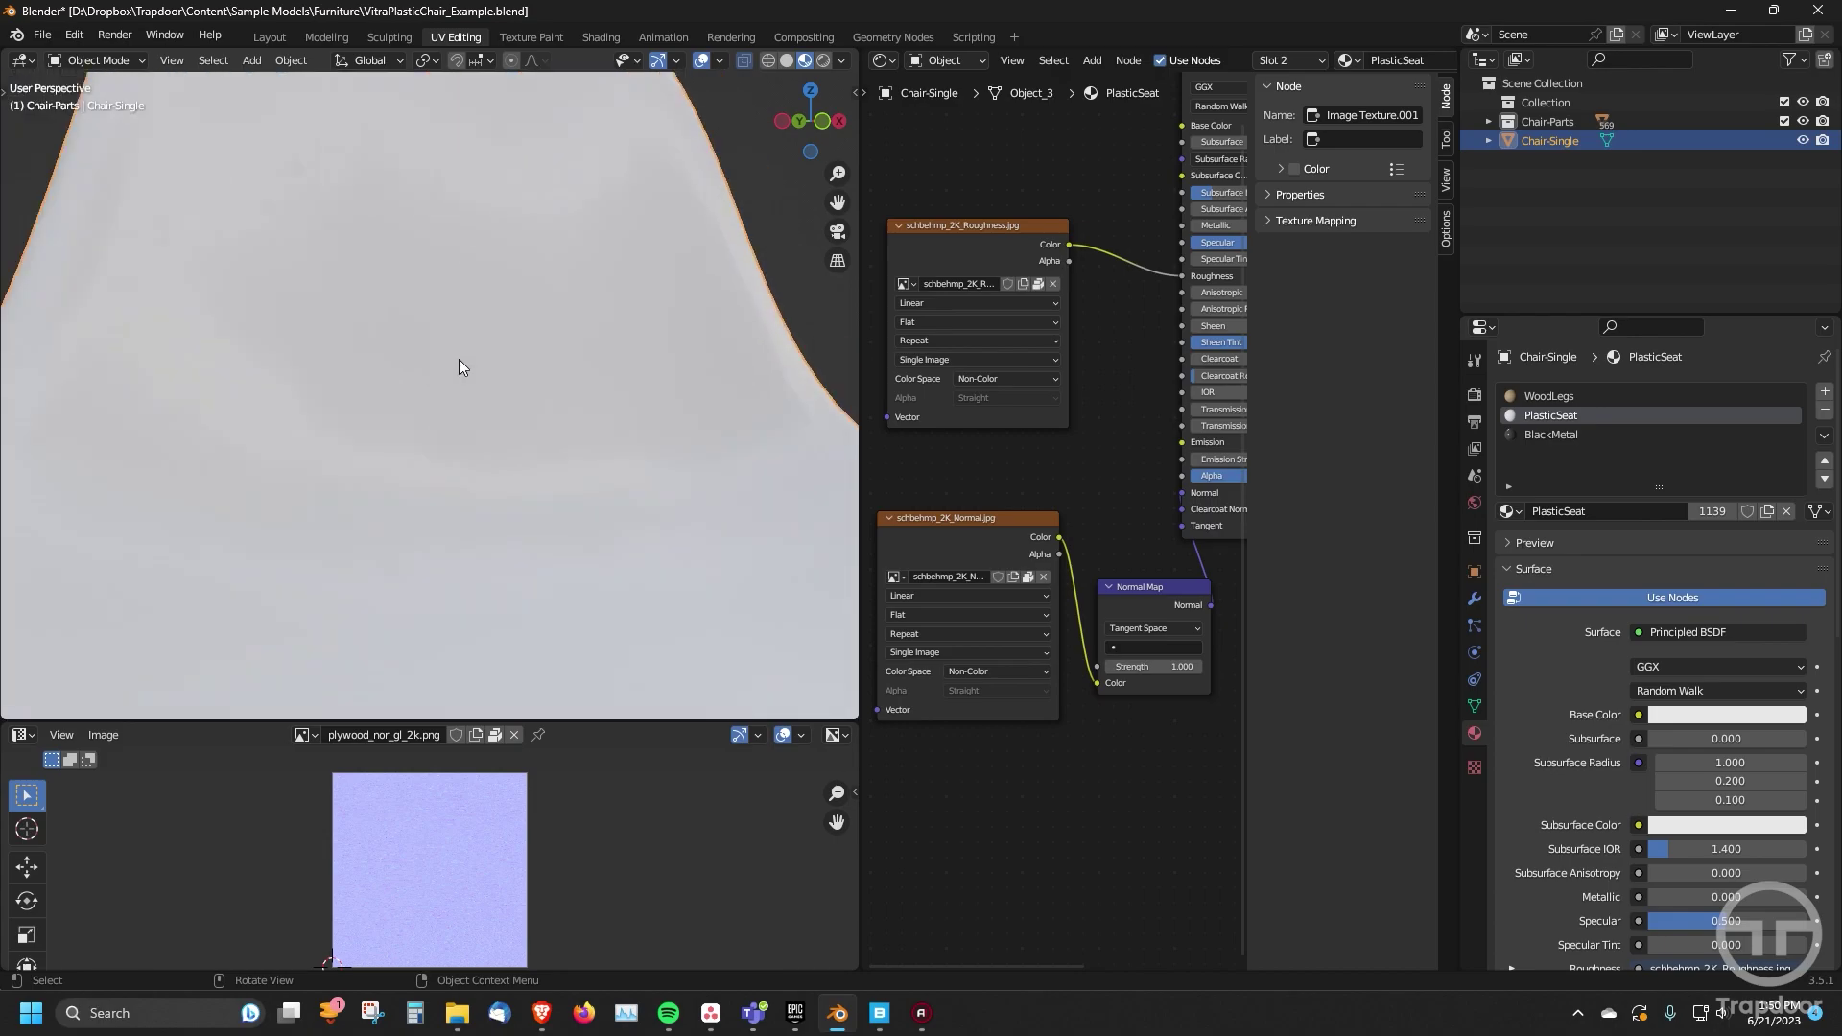
{"action": "scroll", "coordinate": [459, 366], "scroll_direction": "down", "scroll_amount": 4}
{"action": "middle_click_drag", "start_coordinate": [465, 439], "coordinate": [516, 441]}
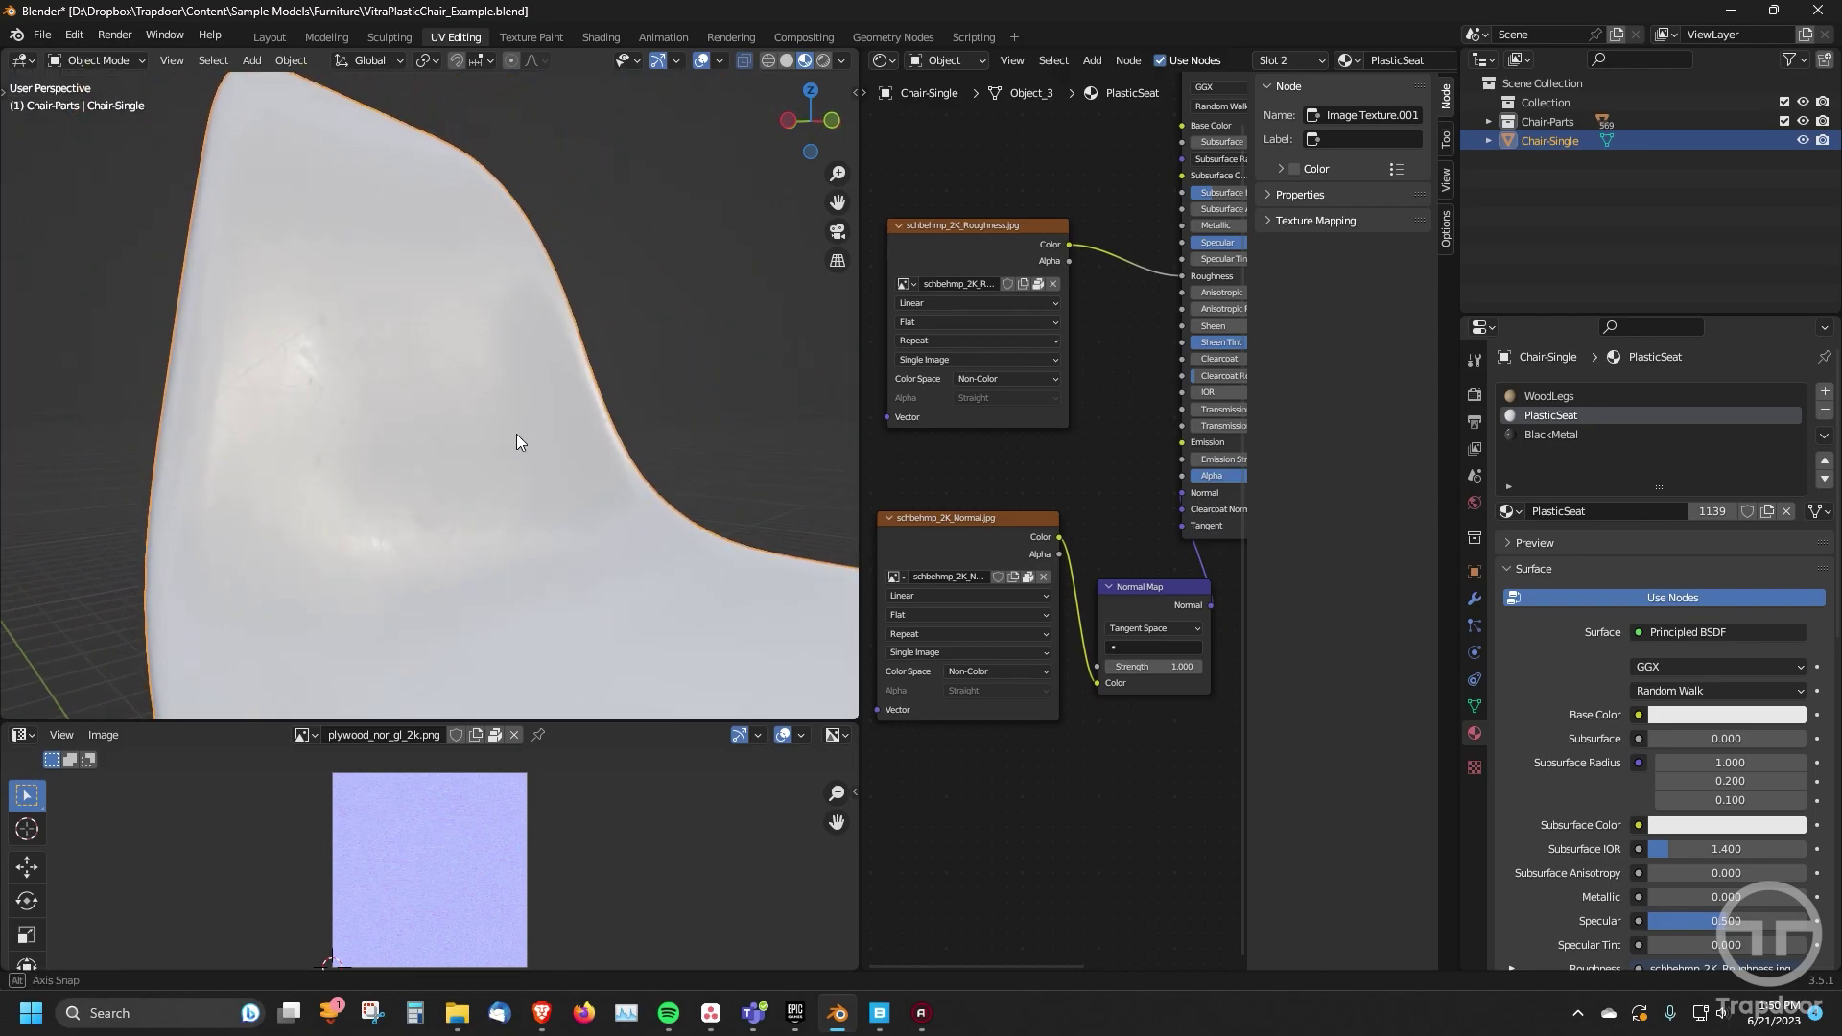
{"action": "middle_click_drag", "start_coordinate": [317, 360], "coordinate": [414, 454]}
{"action": "scroll", "coordinate": [414, 453], "scroll_direction": "down", "scroll_amount": 6}
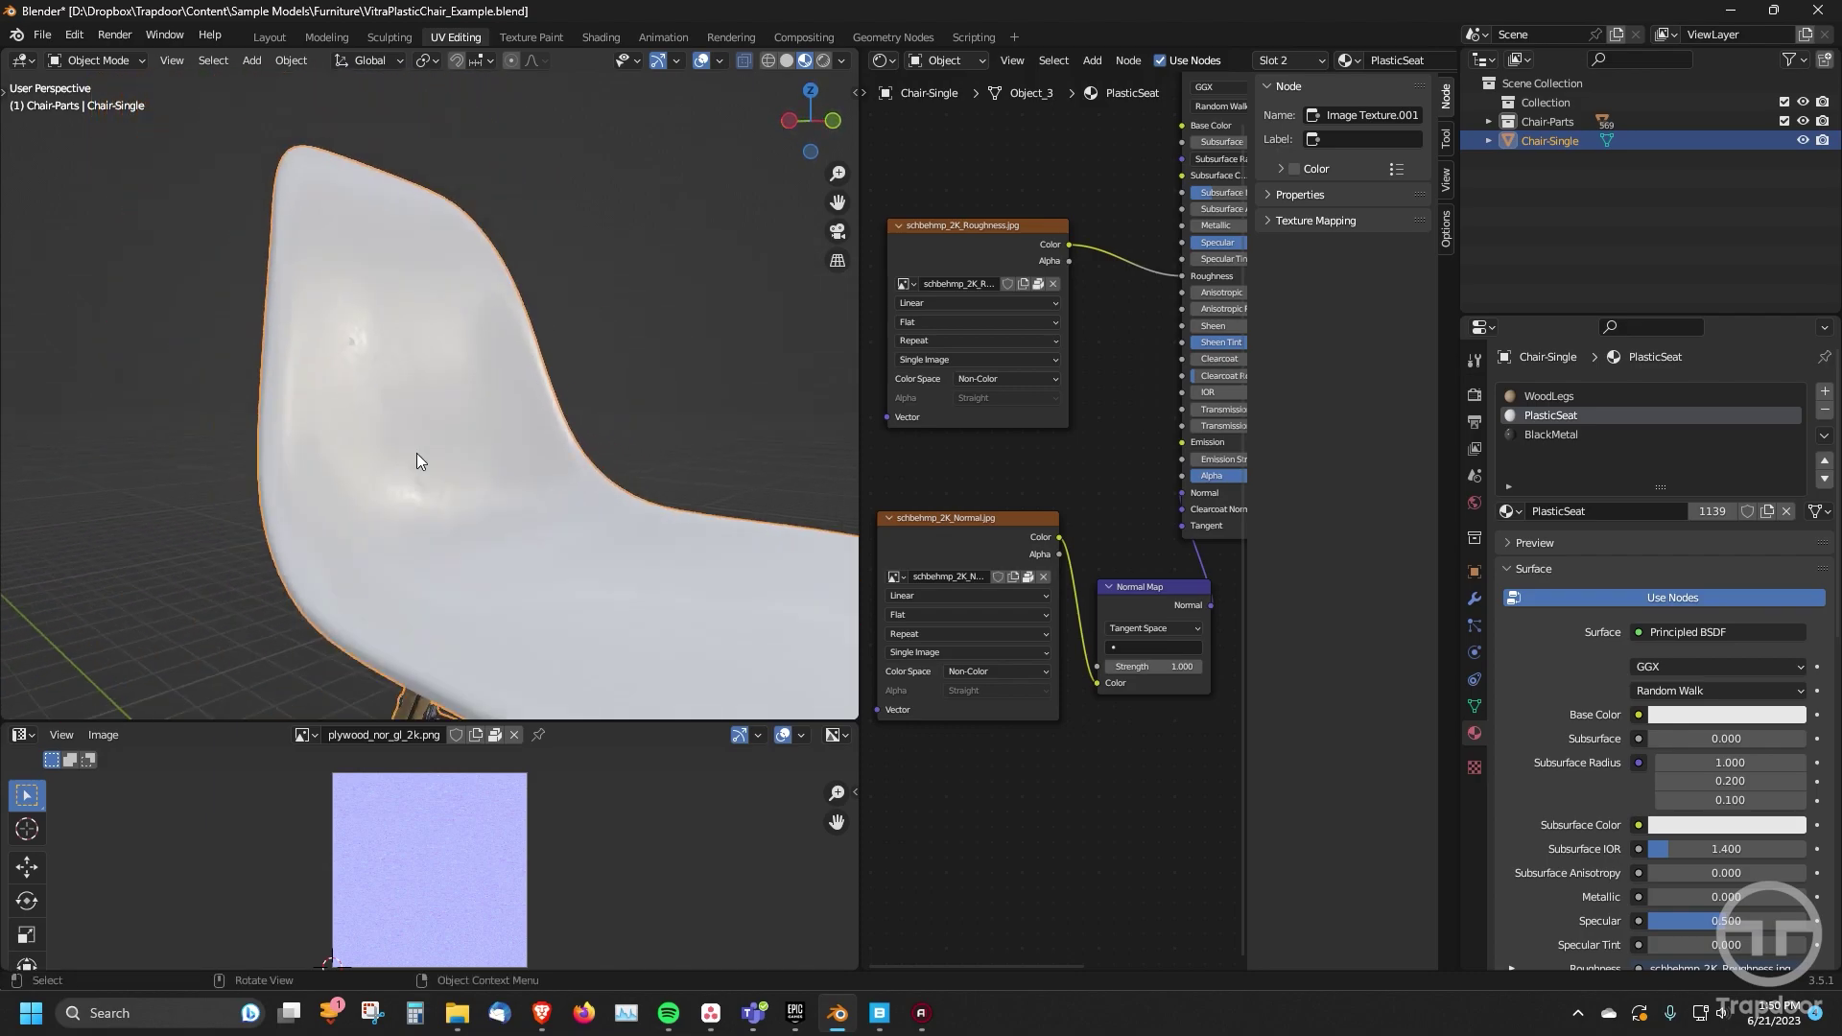
{"action": "scroll", "coordinate": [467, 393], "scroll_direction": "up", "scroll_amount": 2}
{"action": "middle_click_drag", "start_coordinate": [467, 392], "coordinate": [507, 397]}
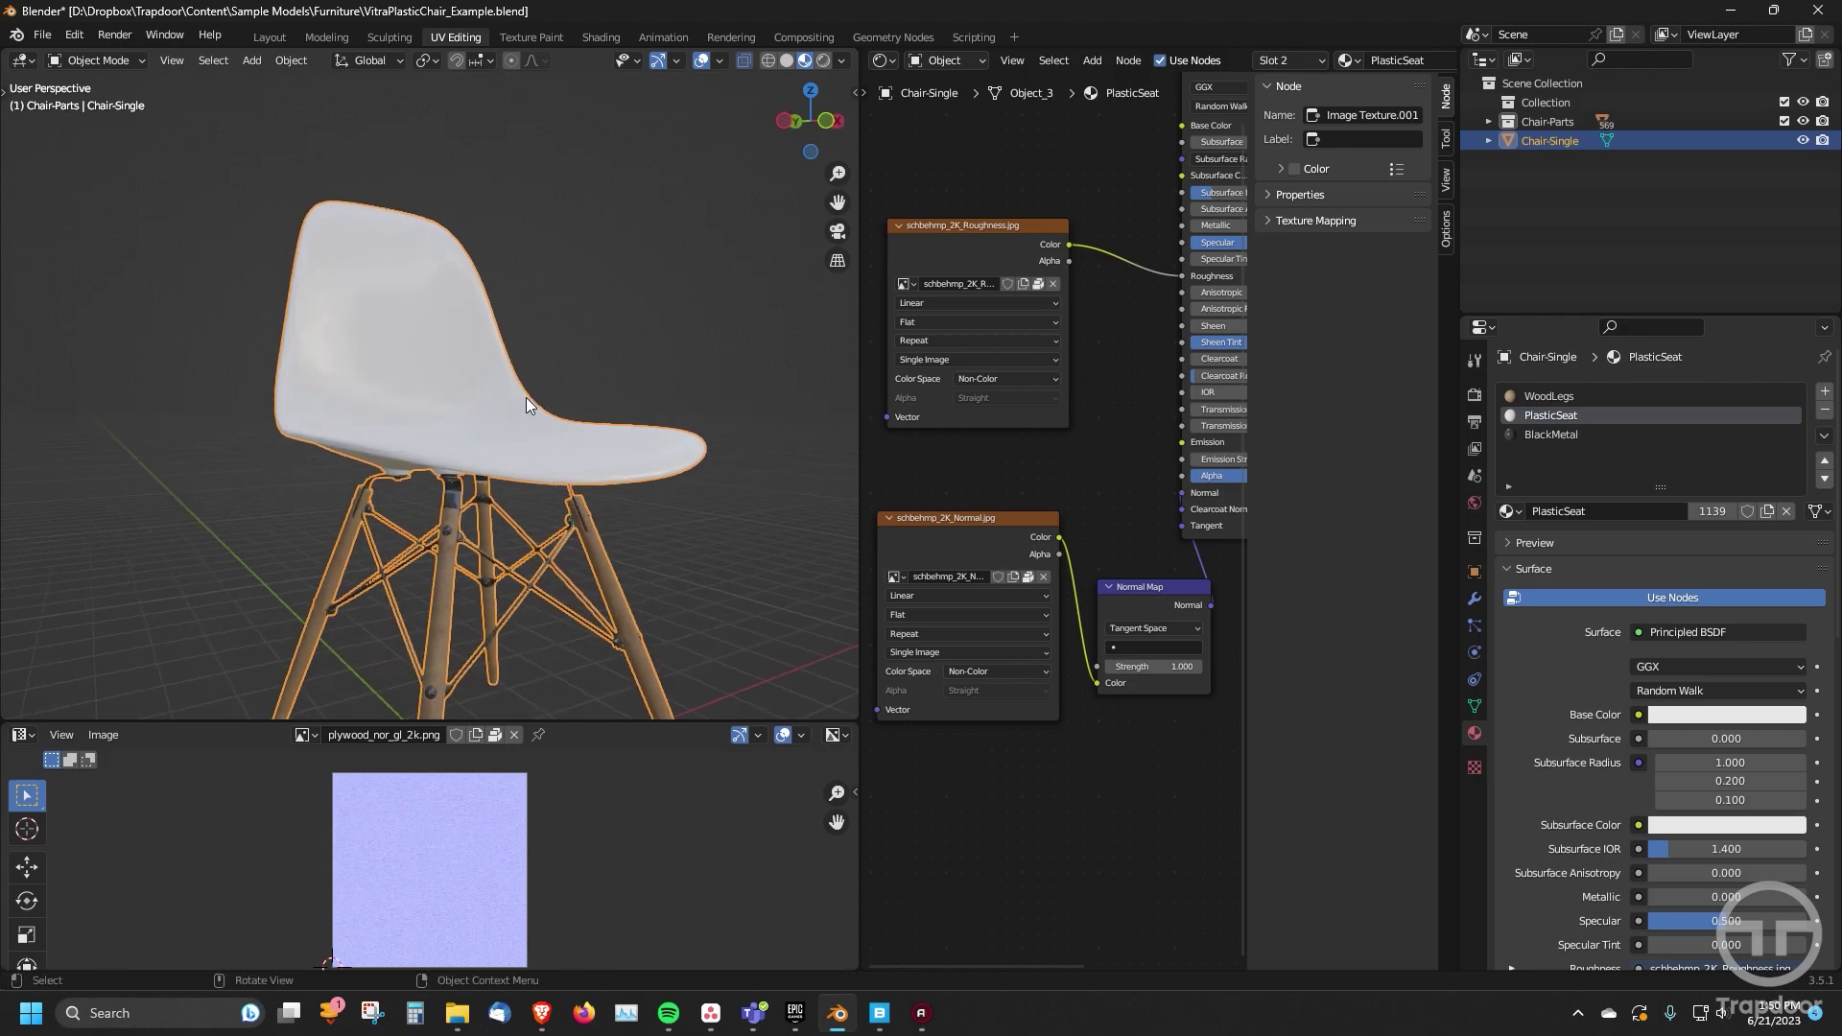
- Make BlackMetal the active material and examine its metalness, roughness and normal texture nodes
{"action": "left_click", "coordinate": [1555, 437]}
{"action": "scroll", "coordinate": [1065, 547], "scroll_direction": "down", "scroll_amount": 4}
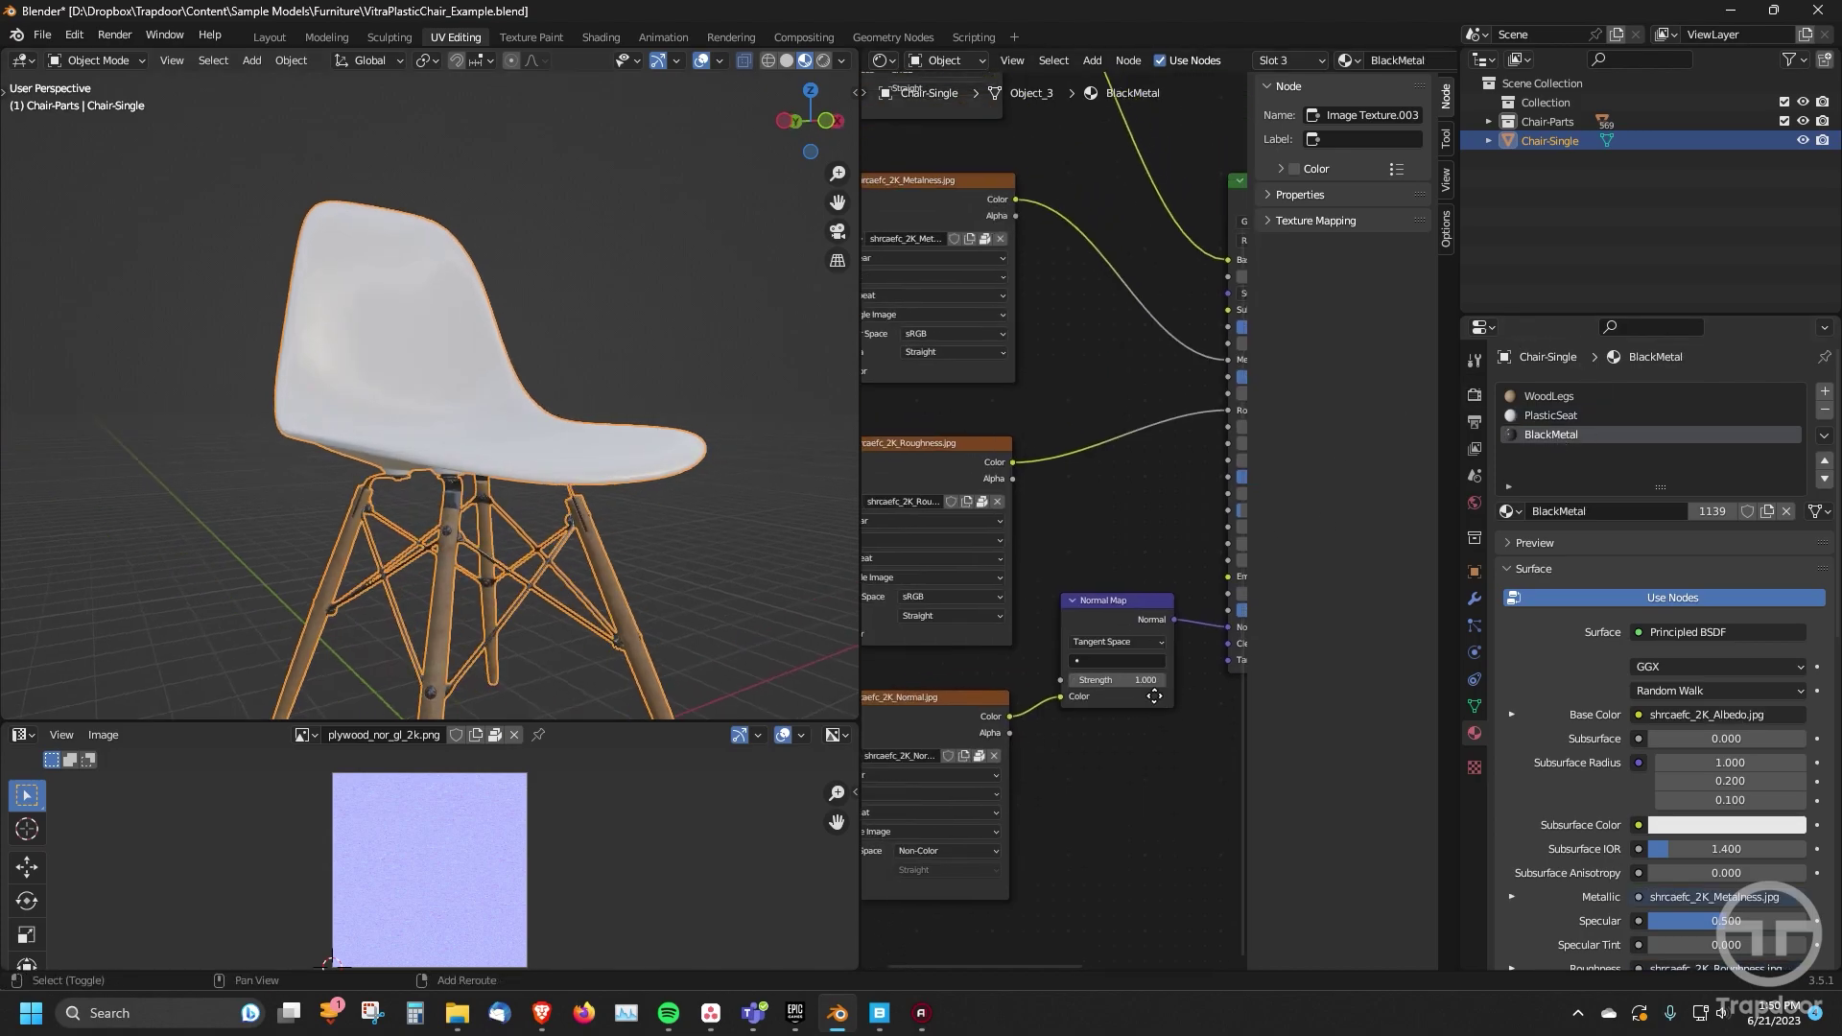
{"action": "mouse_move", "coordinate": [1023, 413]}
{"action": "middle_mouse_down"}
{"action": "mouse_move", "coordinate": [1024, 519]}
{"action": "mouse_move", "coordinate": [1088, 511]}
{"action": "mouse_move", "coordinate": [1055, 403]}
{"action": "middle_mouse_up"}
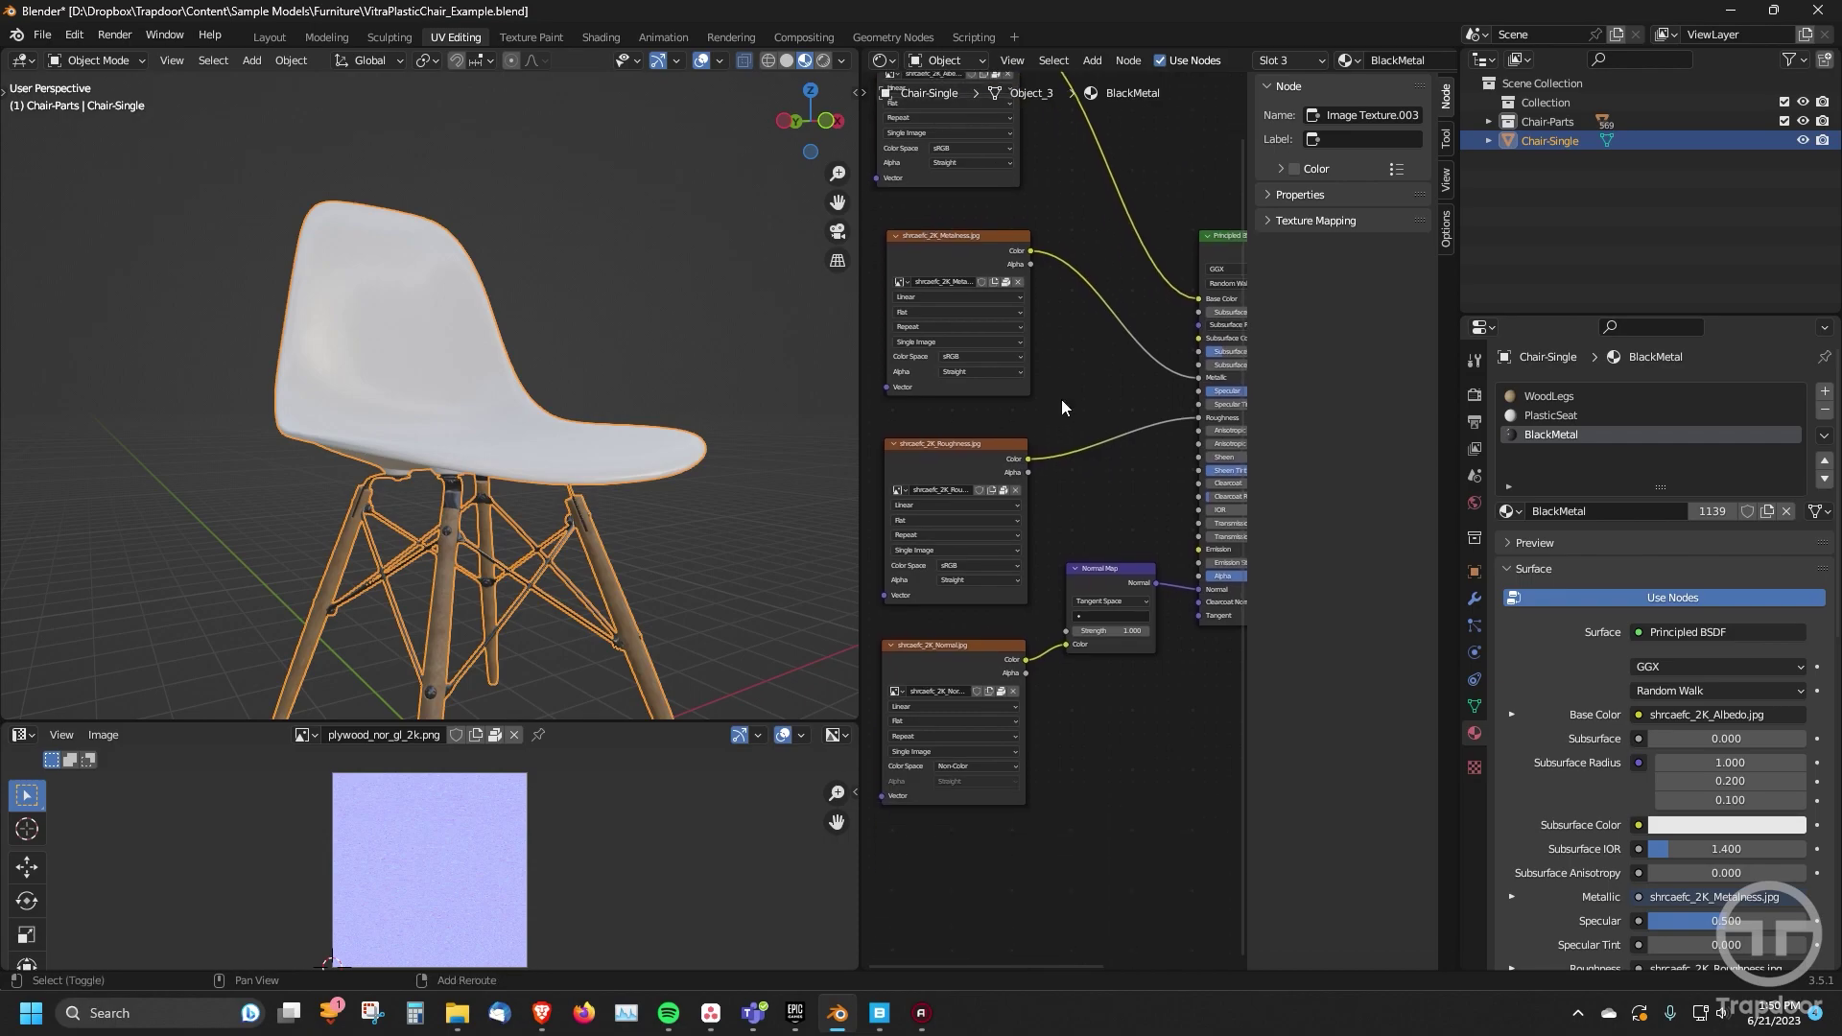
{"action": "middle_click_drag", "start_coordinate": [1011, 764], "coordinate": [1008, 703]}
- Examine the chair's black metal braces up close and as part of the whole chair, and deselect Chair-Single
{"action": "scroll", "coordinate": [501, 546], "scroll_direction": "up", "scroll_amount": 10}
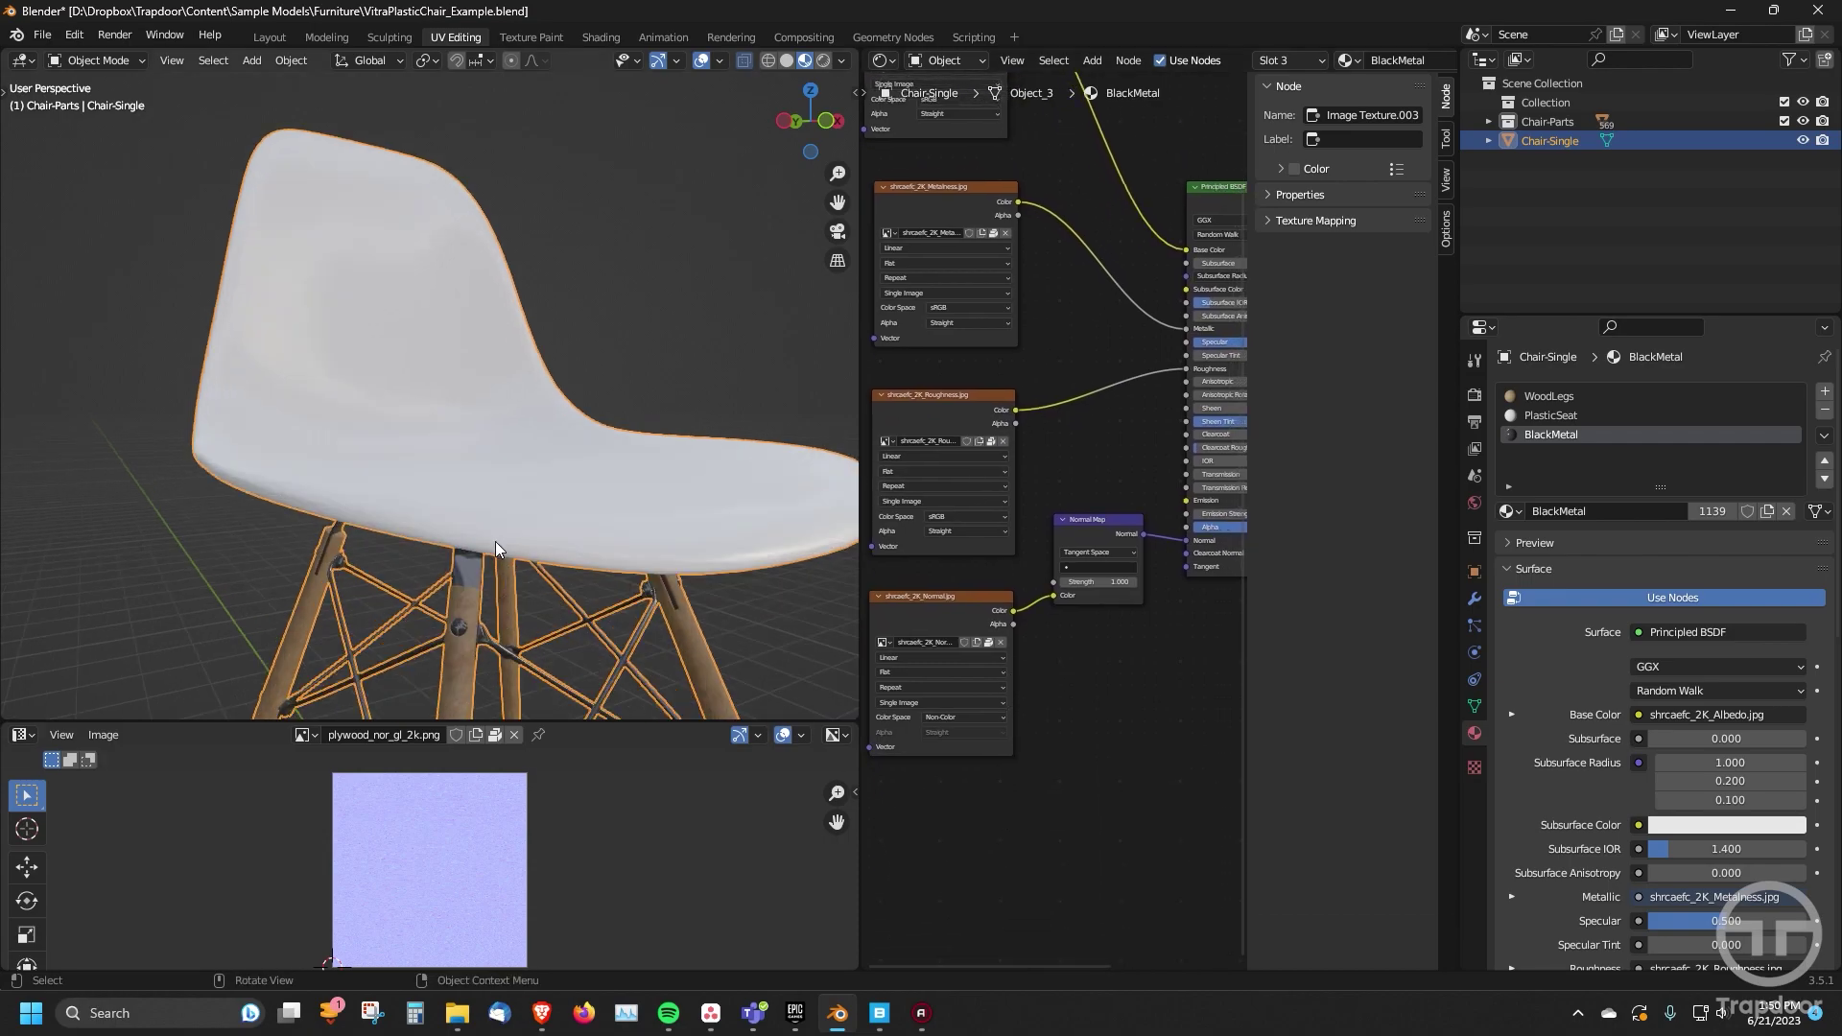
{"action": "middle_click_drag", "start_coordinate": [638, 456], "coordinate": [591, 440]}
{"action": "scroll", "coordinate": [537, 451], "scroll_direction": "down", "scroll_amount": 5}
{"action": "scroll", "coordinate": [547, 454], "scroll_direction": "up", "scroll_amount": 4}
{"action": "scroll", "coordinate": [497, 461], "scroll_direction": "down", "scroll_amount": 4}
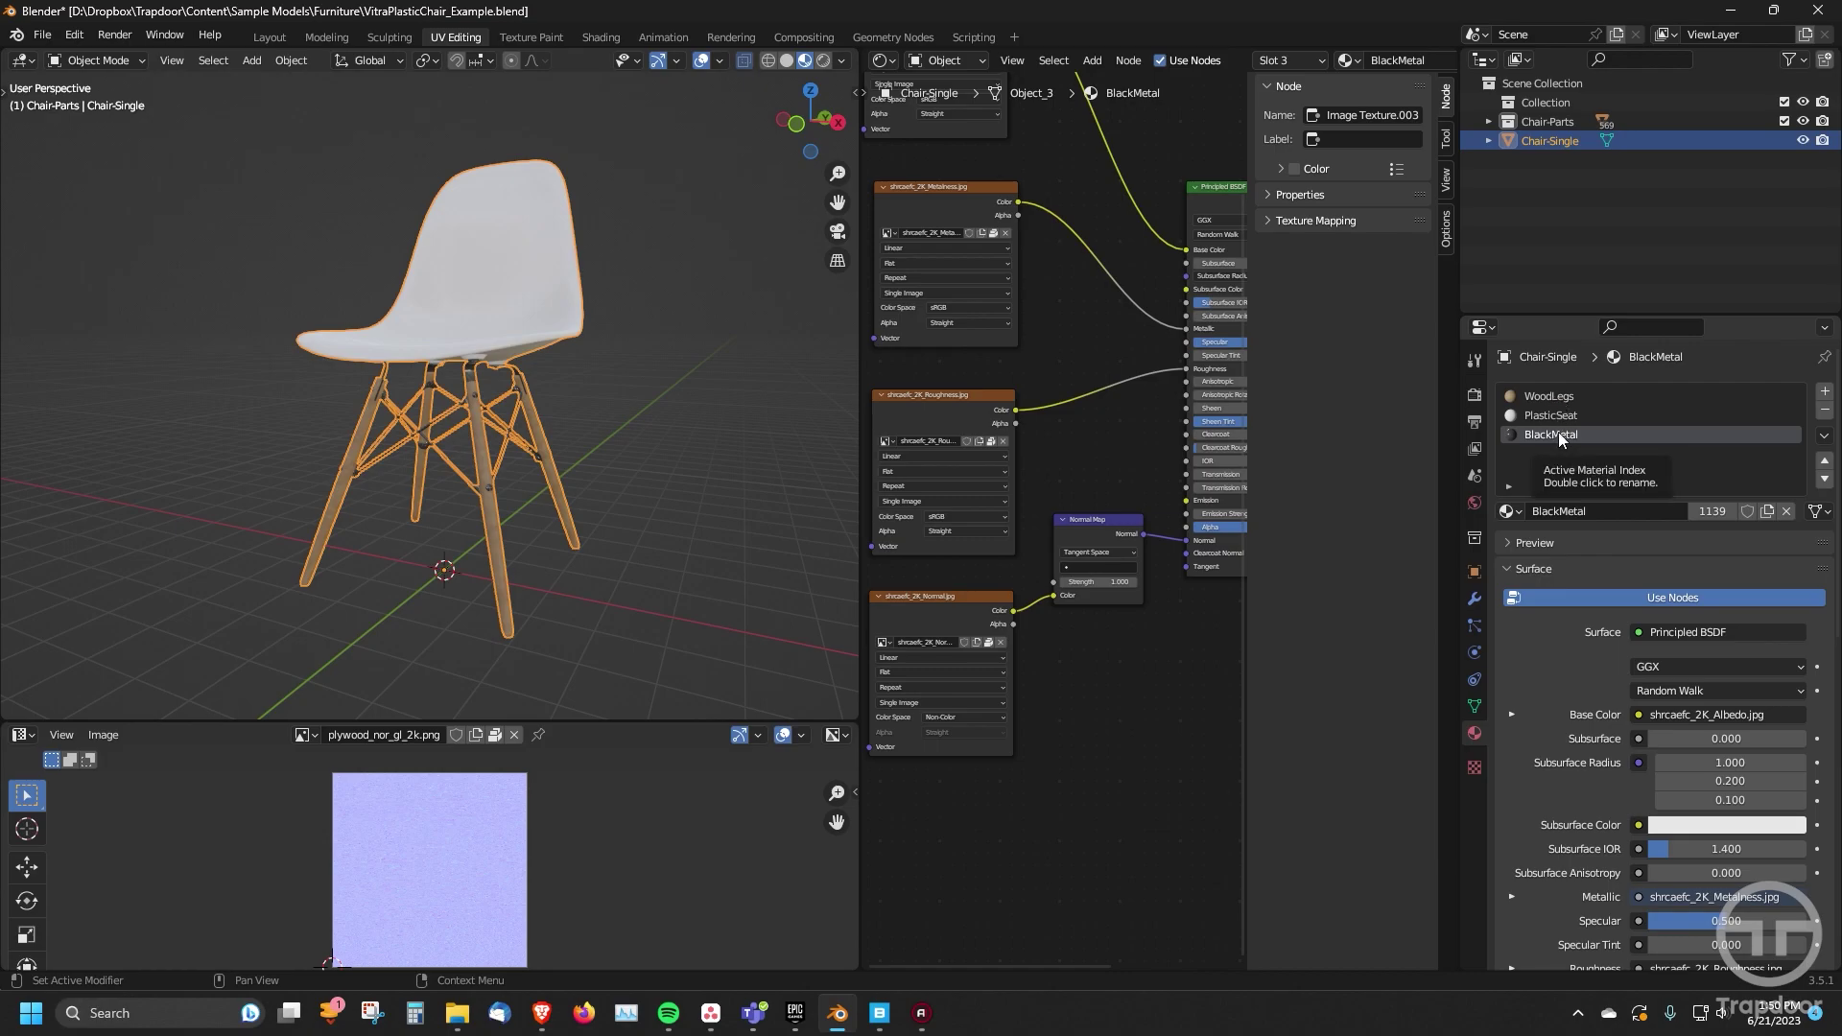
{"action": "mouse_move", "coordinate": [645, 495]}
{"action": "middle_mouse_down", "text": "shift"}
{"action": "mouse_move", "coordinate": [622, 545]}
{"action": "mouse_move", "coordinate": [679, 541]}
{"action": "mouse_move", "coordinate": [587, 536]}
{"action": "mouse_move", "coordinate": [645, 533]}
{"action": "mouse_move", "coordinate": [624, 493]}
{"action": "mouse_move", "coordinate": [666, 458]}
{"action": "mouse_move", "coordinate": [645, 465]}
{"action": "middle_mouse_up", "text": "shift"}
{"action": "left_click", "coordinate": [658, 445]}
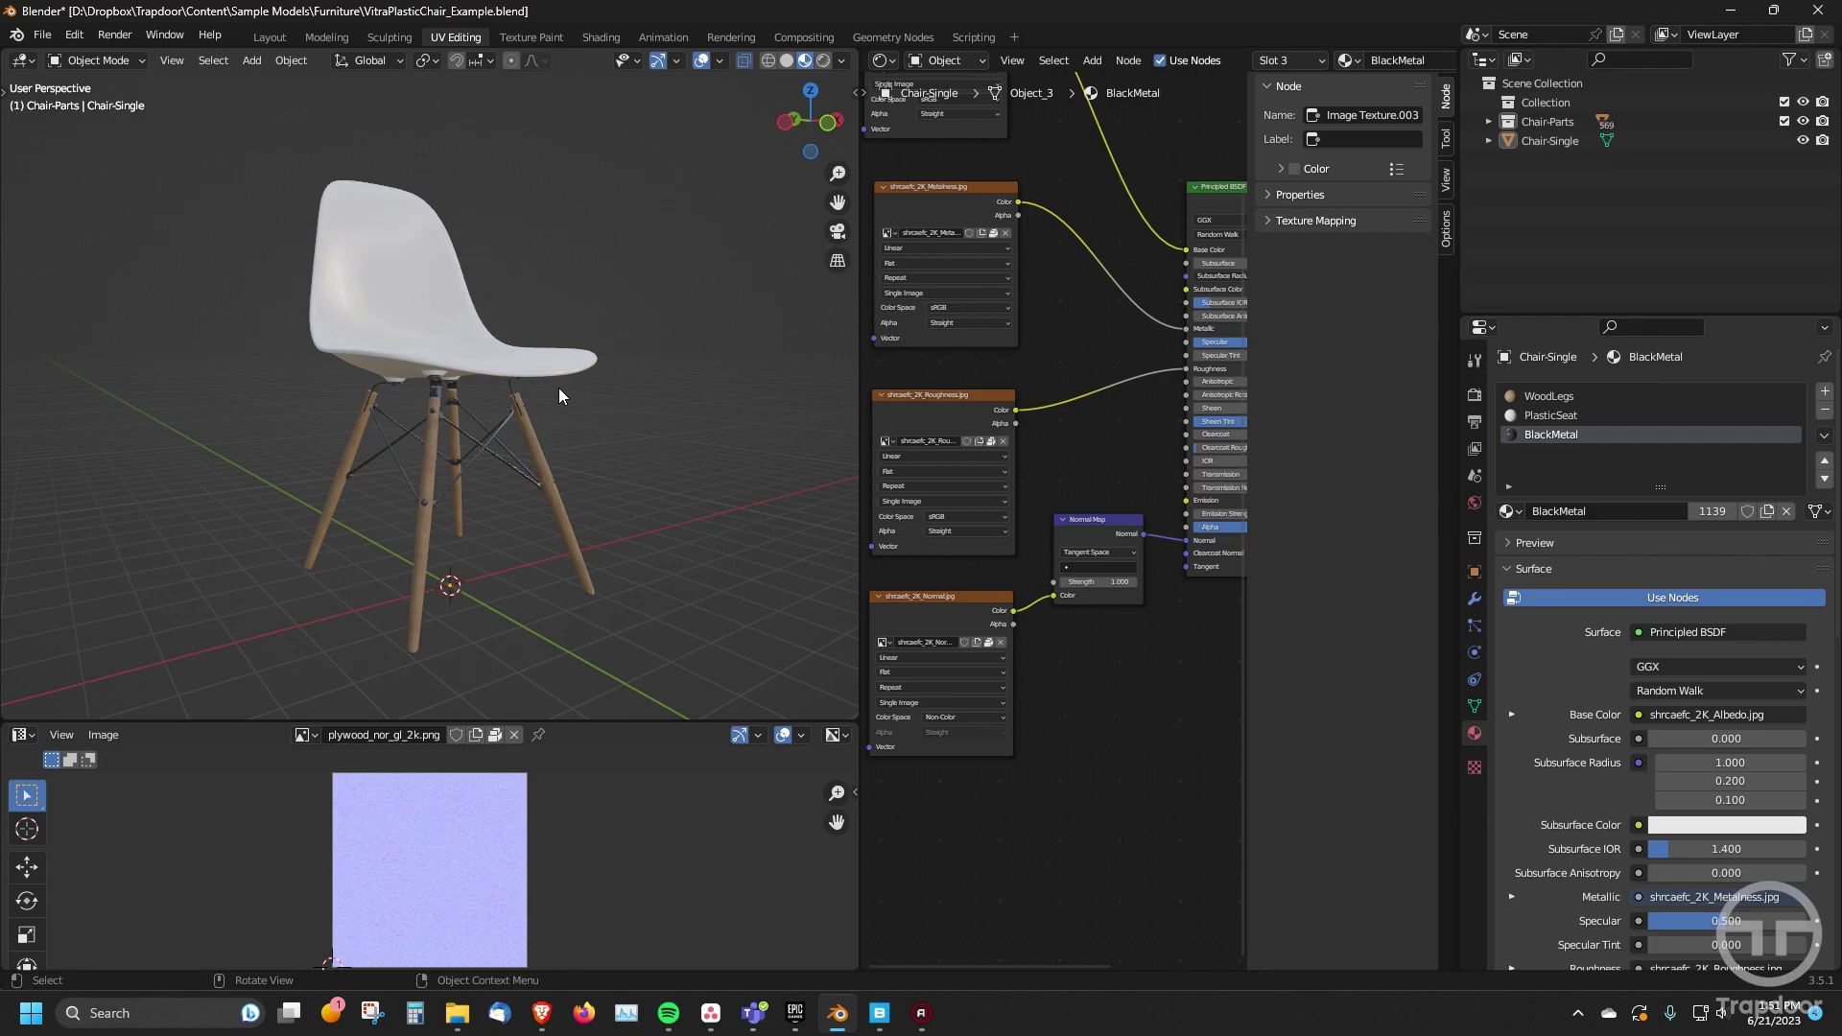
- Select Chair-Single and start a glTF 2.0 export of it with the format set to glTF Binary (.glb)
{"action": "left_click", "coordinate": [534, 370]}
{"action": "scroll", "coordinate": [650, 451], "scroll_direction": "down", "scroll_amount": 2}
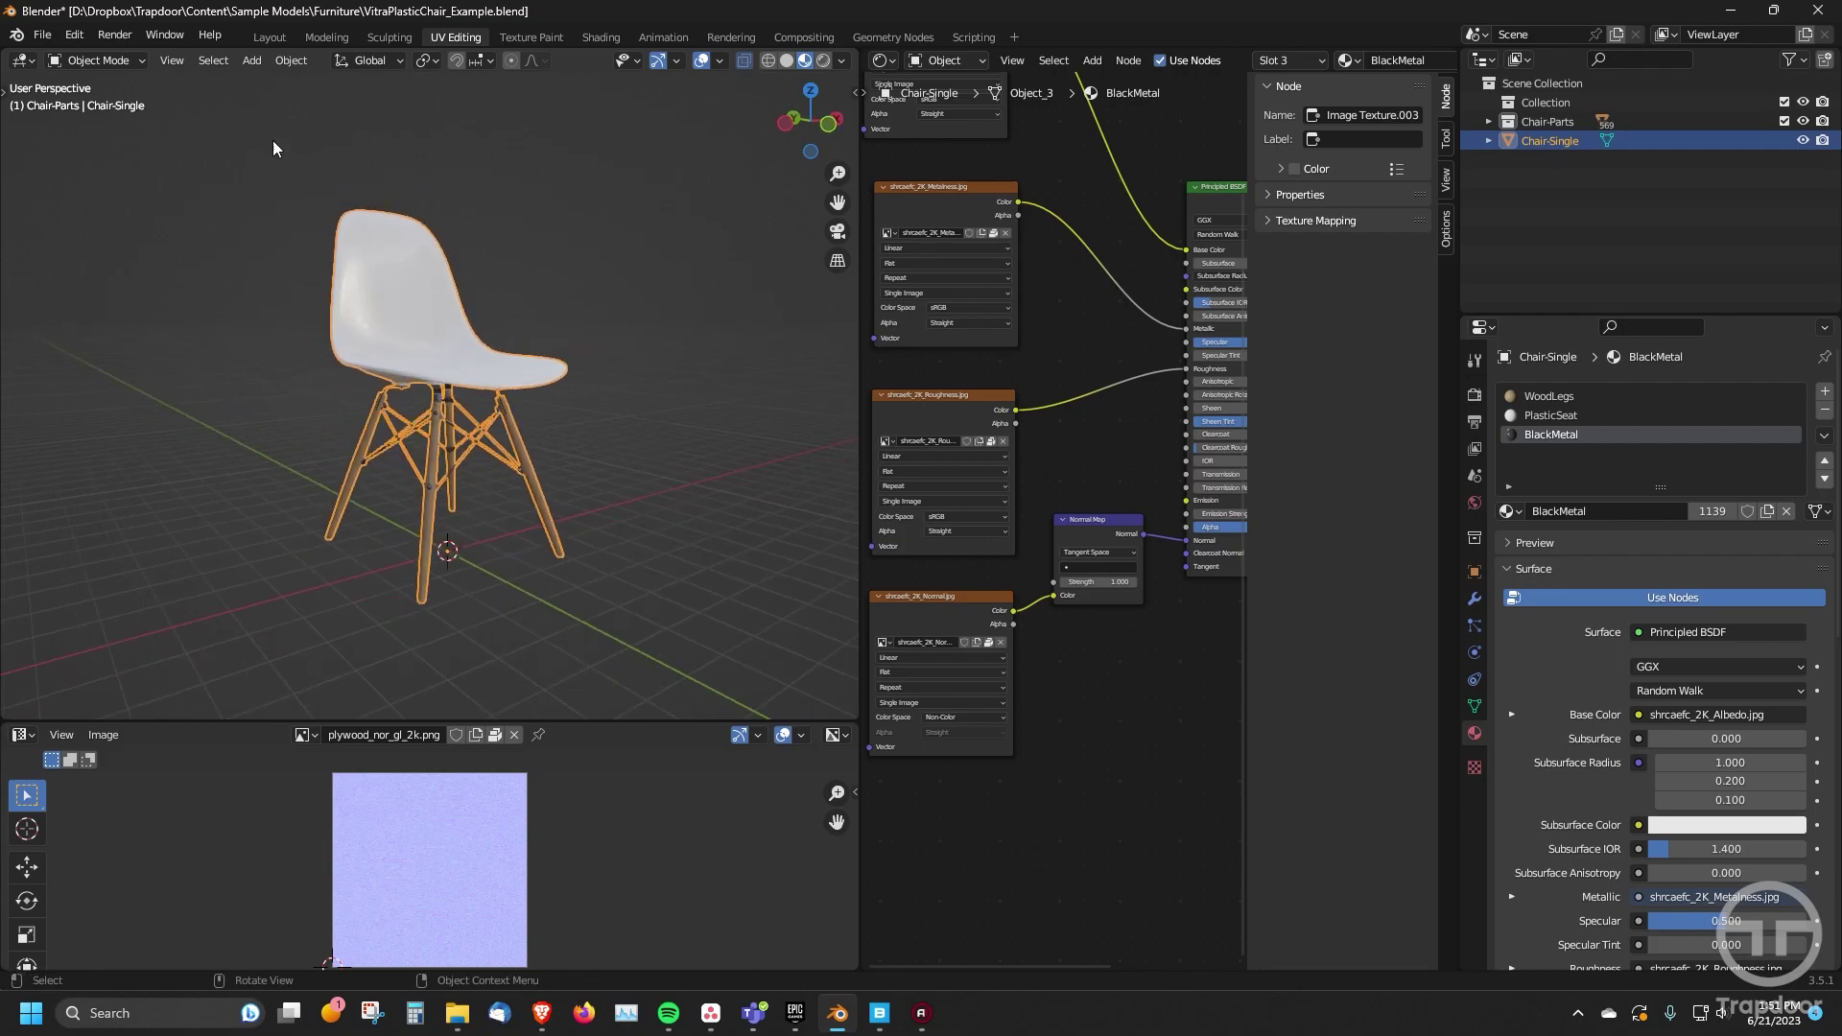
{"action": "left_click", "coordinate": [42, 35]}
{"action": "mouse_move", "coordinate": [100, 314]}
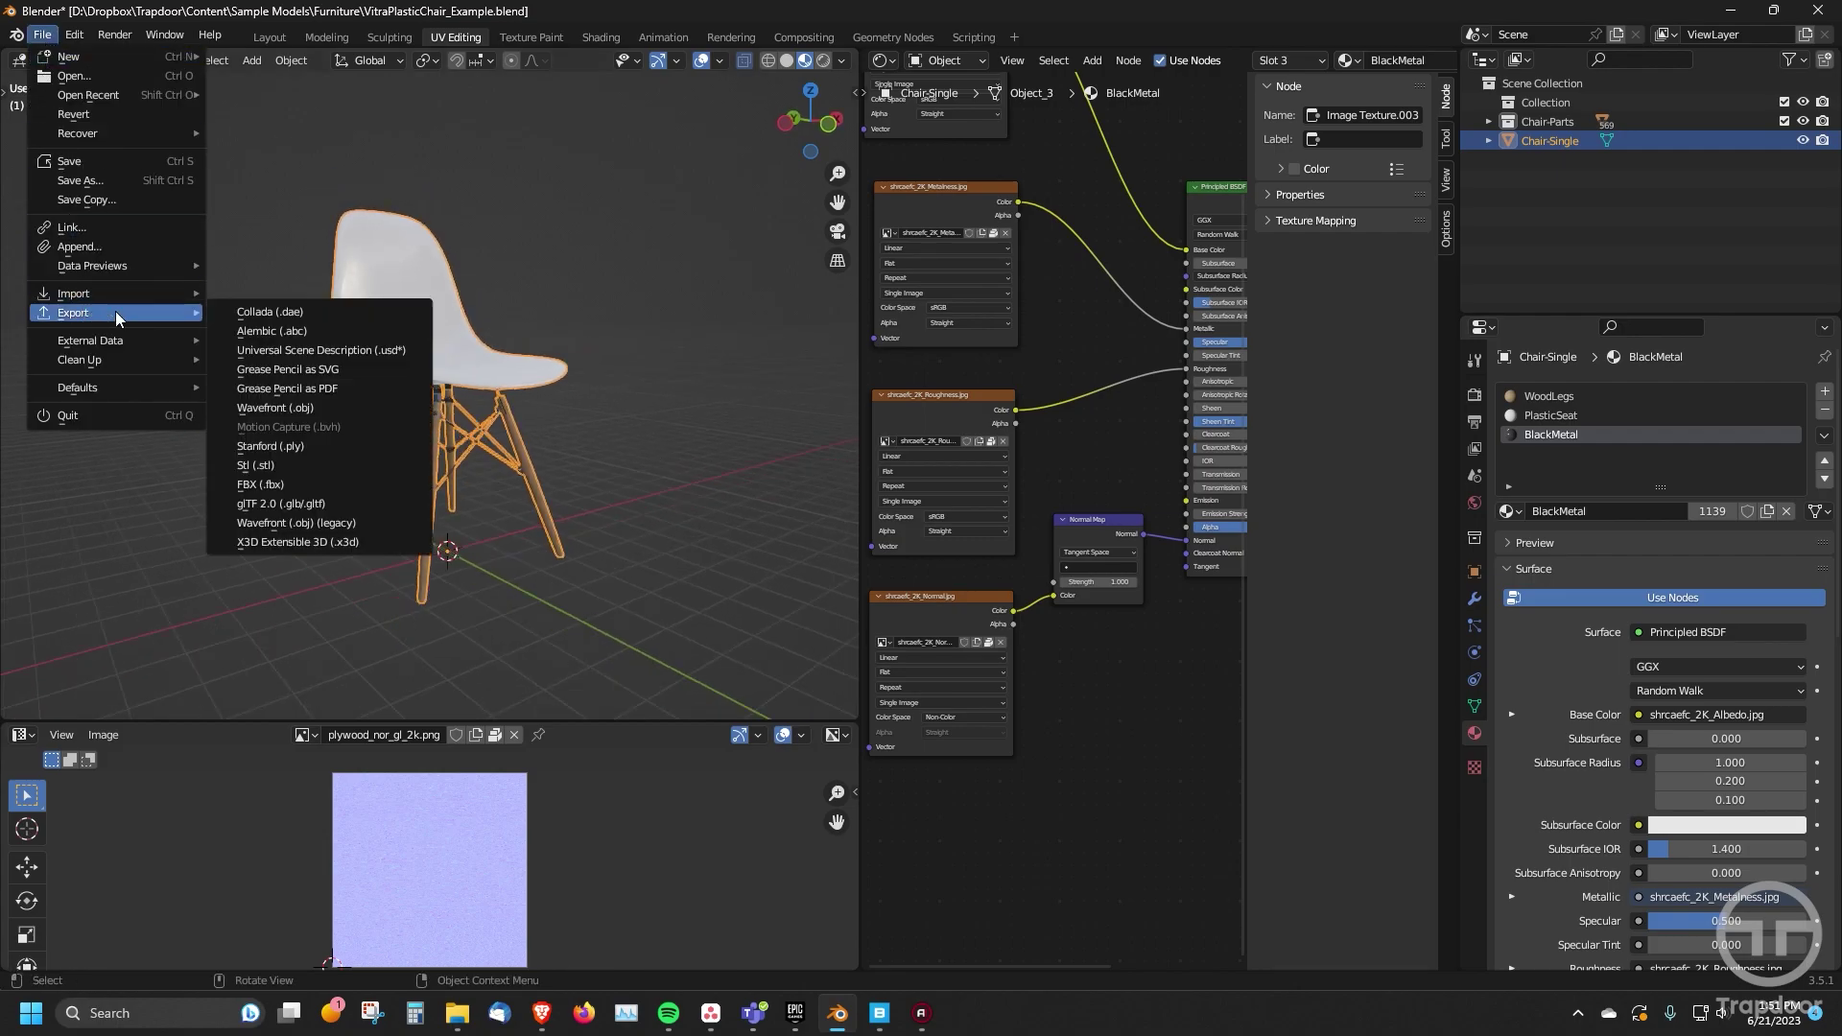
{"action": "left_click", "coordinate": [273, 504]}
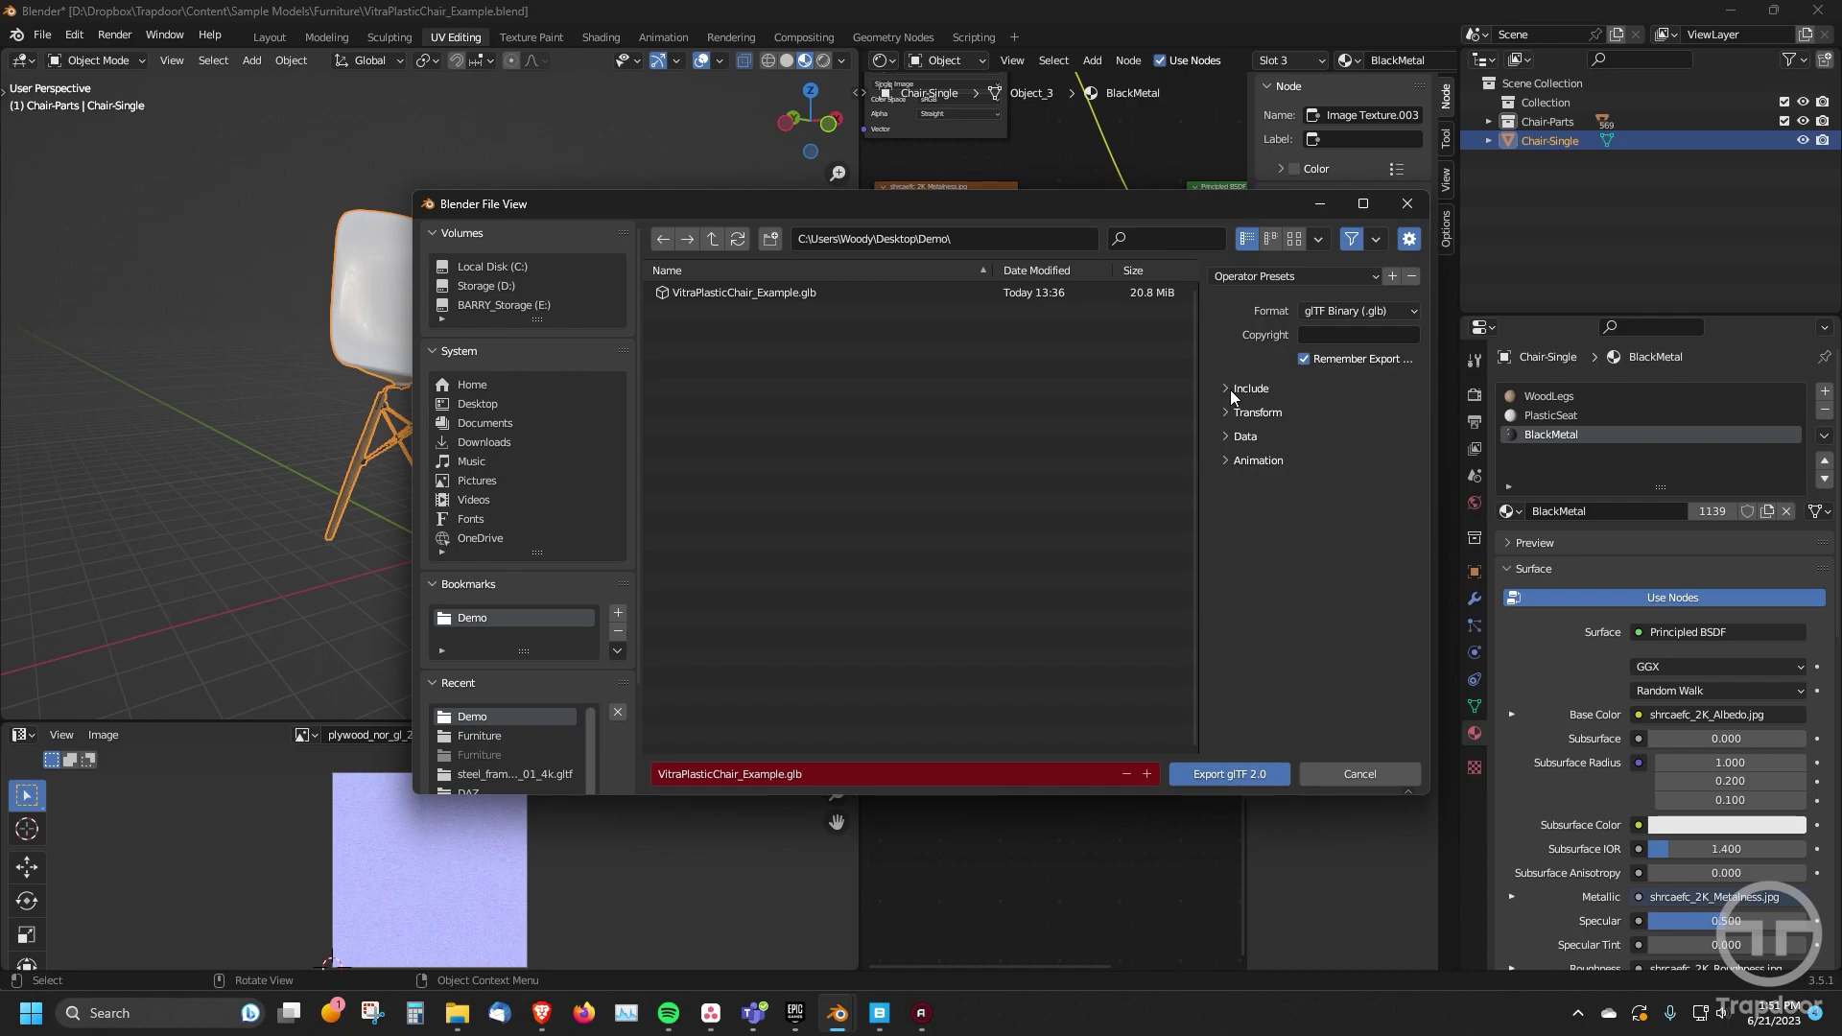
{"action": "left_click", "coordinate": [1341, 312]}
{"action": "left_click", "coordinate": [1335, 311]}
{"action": "left_click", "coordinate": [1336, 308]}
{"action": "left_click", "coordinate": [1326, 315]}
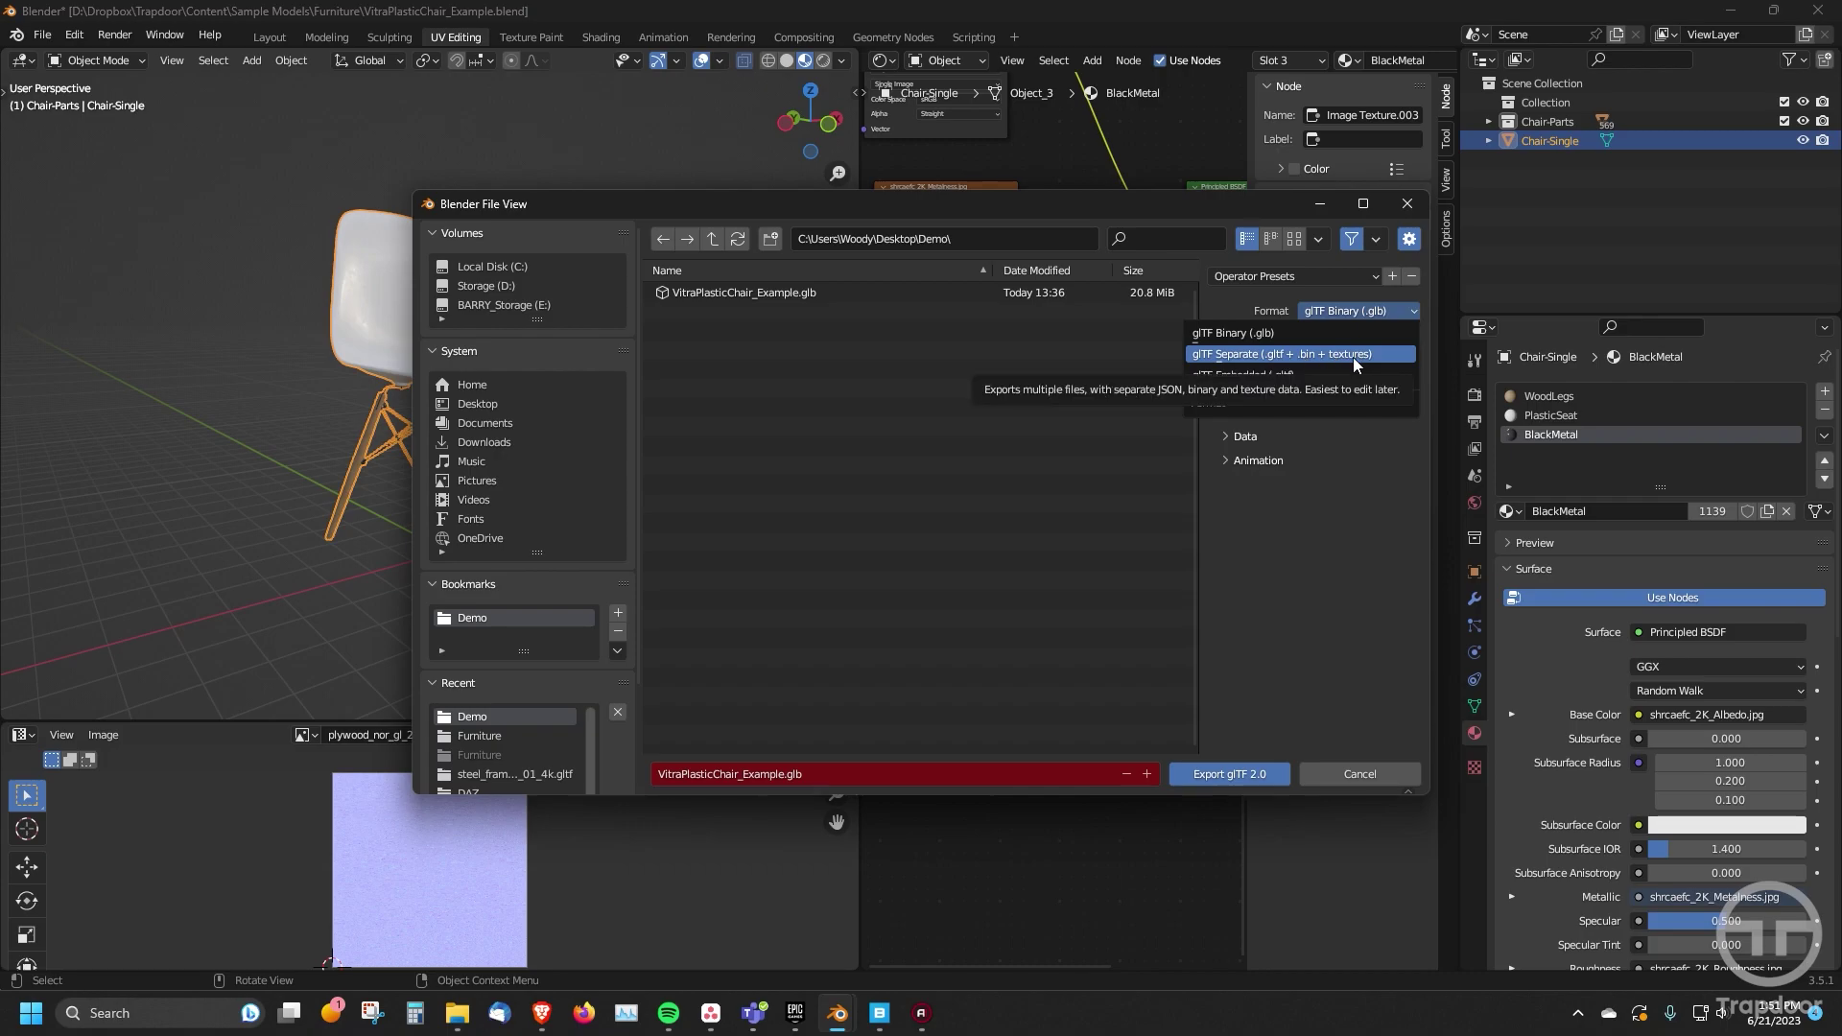
{"action": "left_click", "coordinate": [1248, 332]}
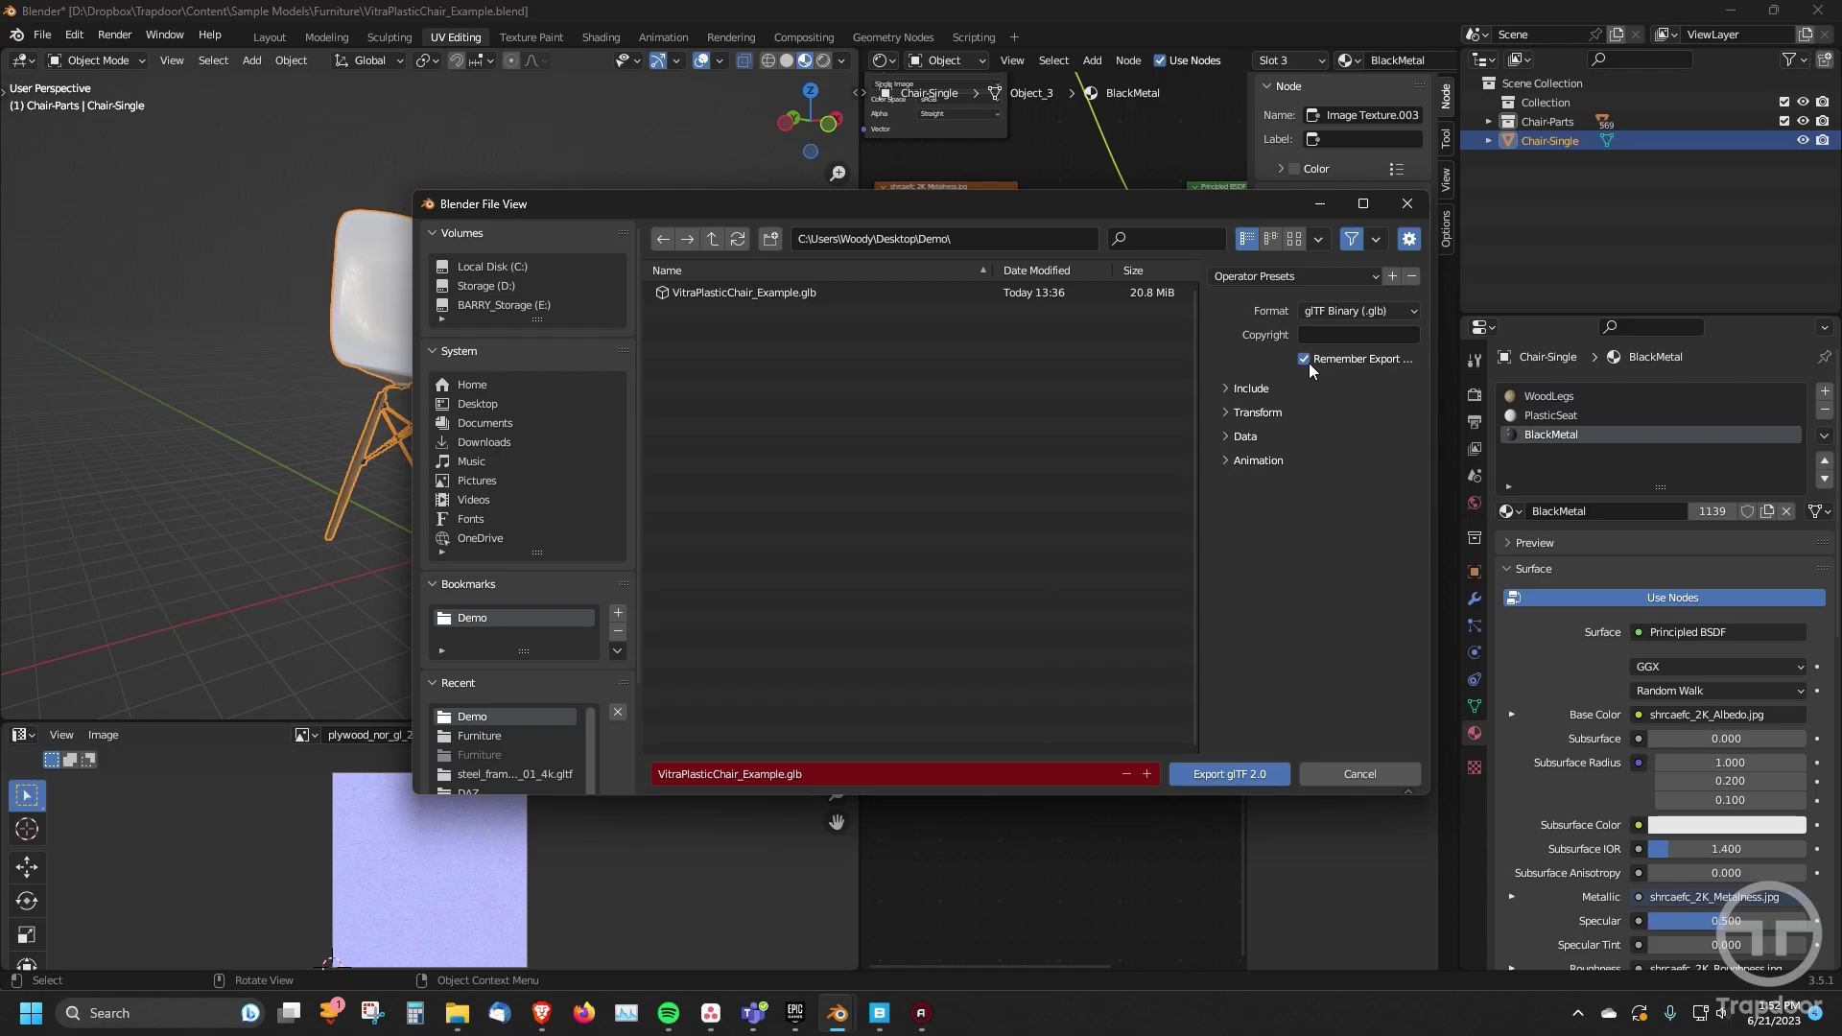
- Limit the glTF export to selected objects and visible objects, and deselect the chair in the viewport
{"action": "left_click", "coordinate": [1229, 390]}
{"action": "left_click_drag", "start_coordinate": [1218, 204], "coordinate": [1457, 215]}
{"action": "left_click", "coordinate": [1544, 433]}
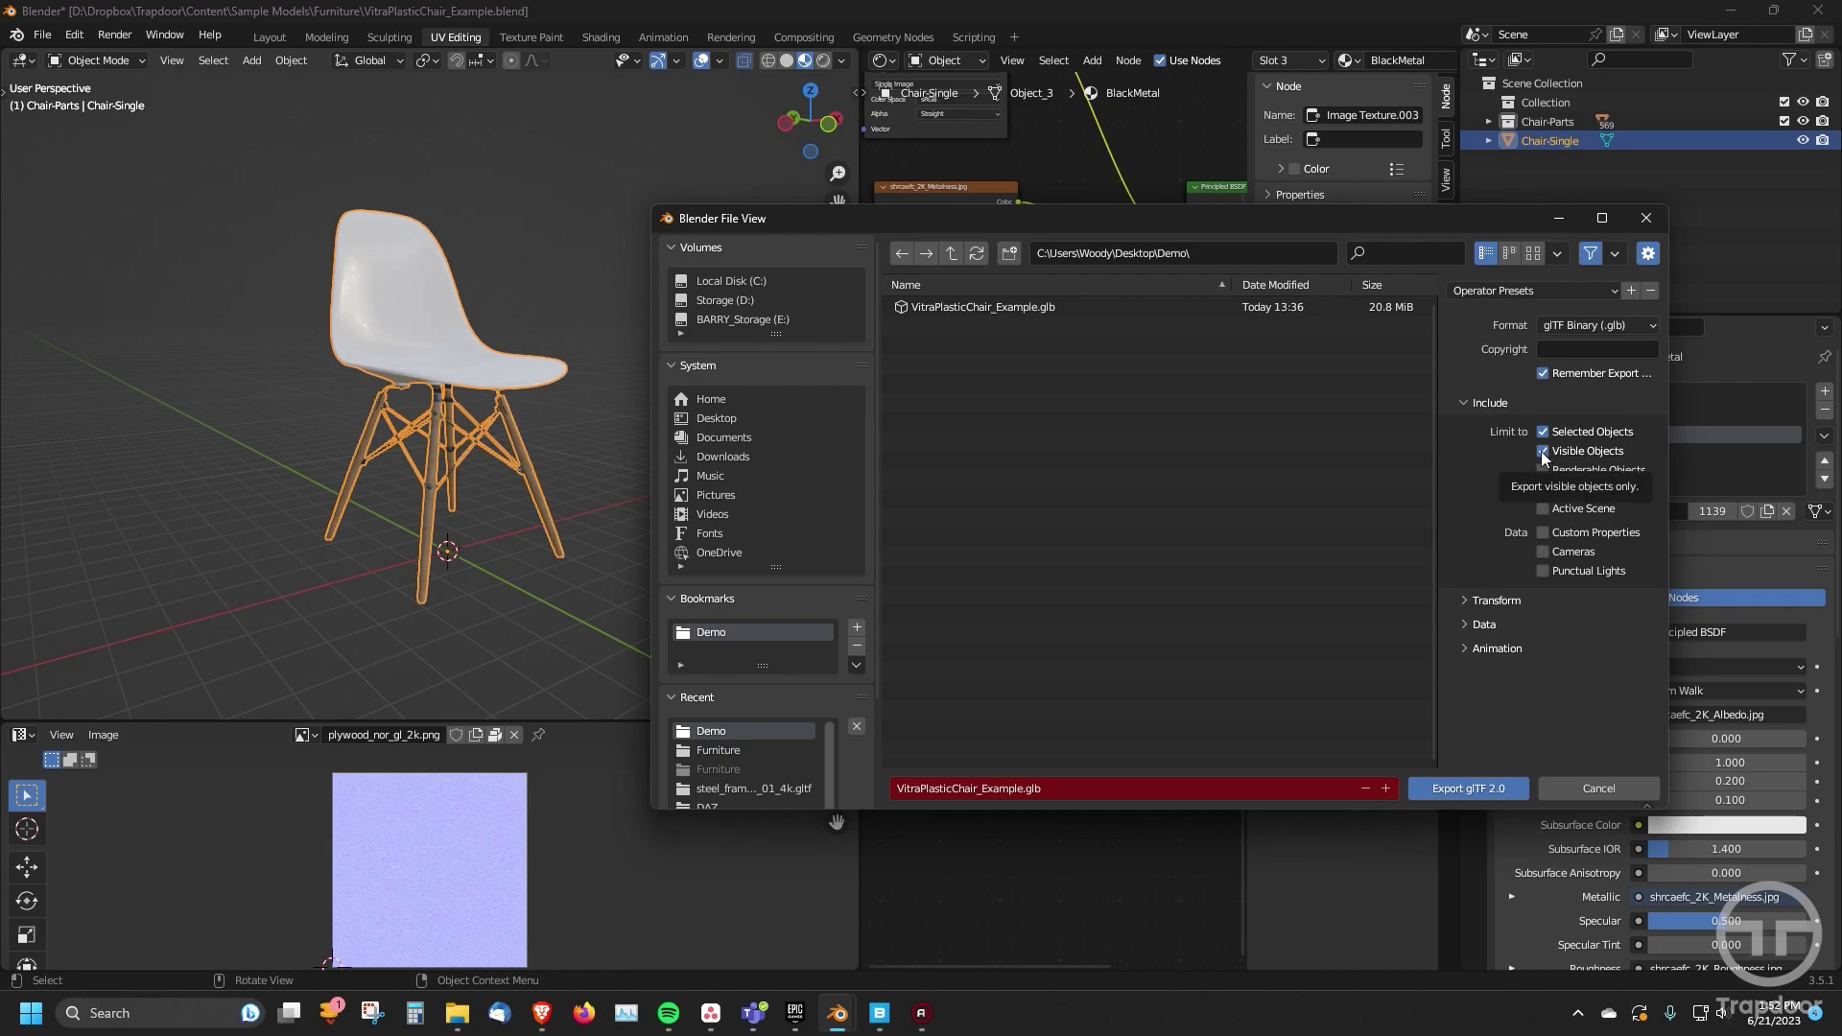
{"action": "left_click", "coordinate": [564, 350]}
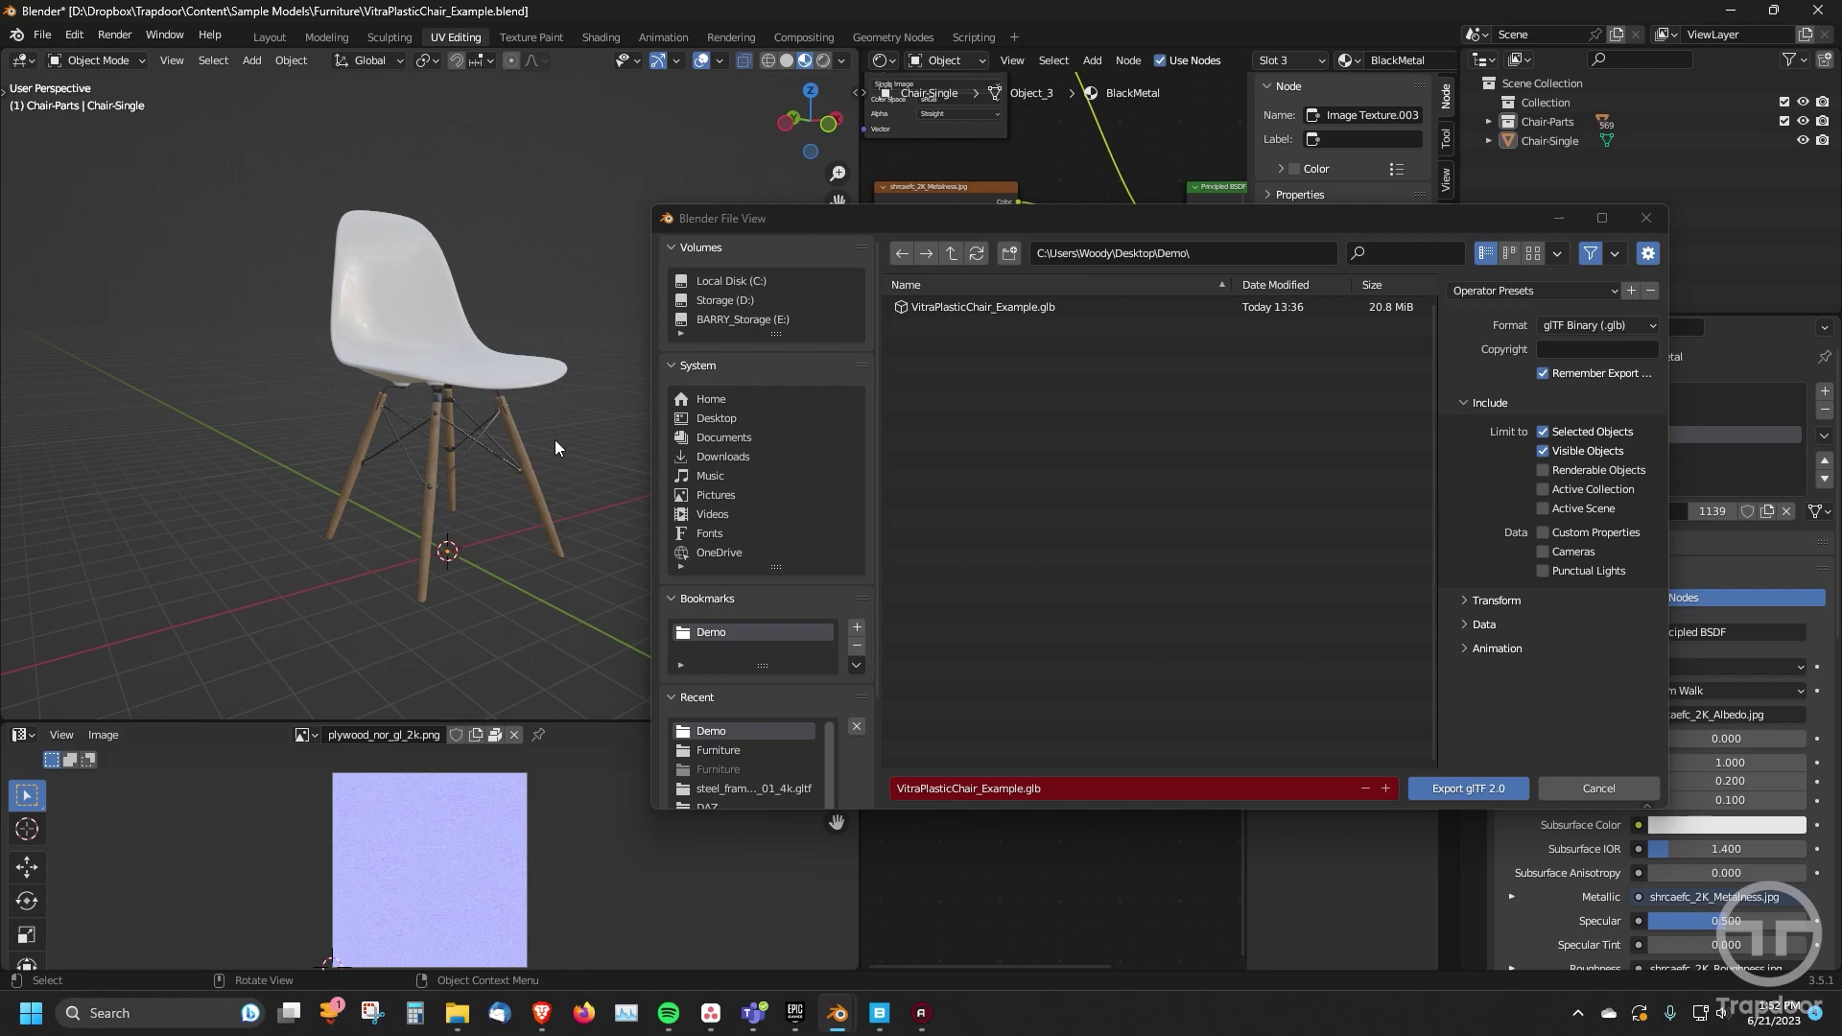
- Expand the mesh data settings of the glTF export and check that Apply Modifiers is enabled
{"action": "left_click", "coordinate": [1466, 626]}
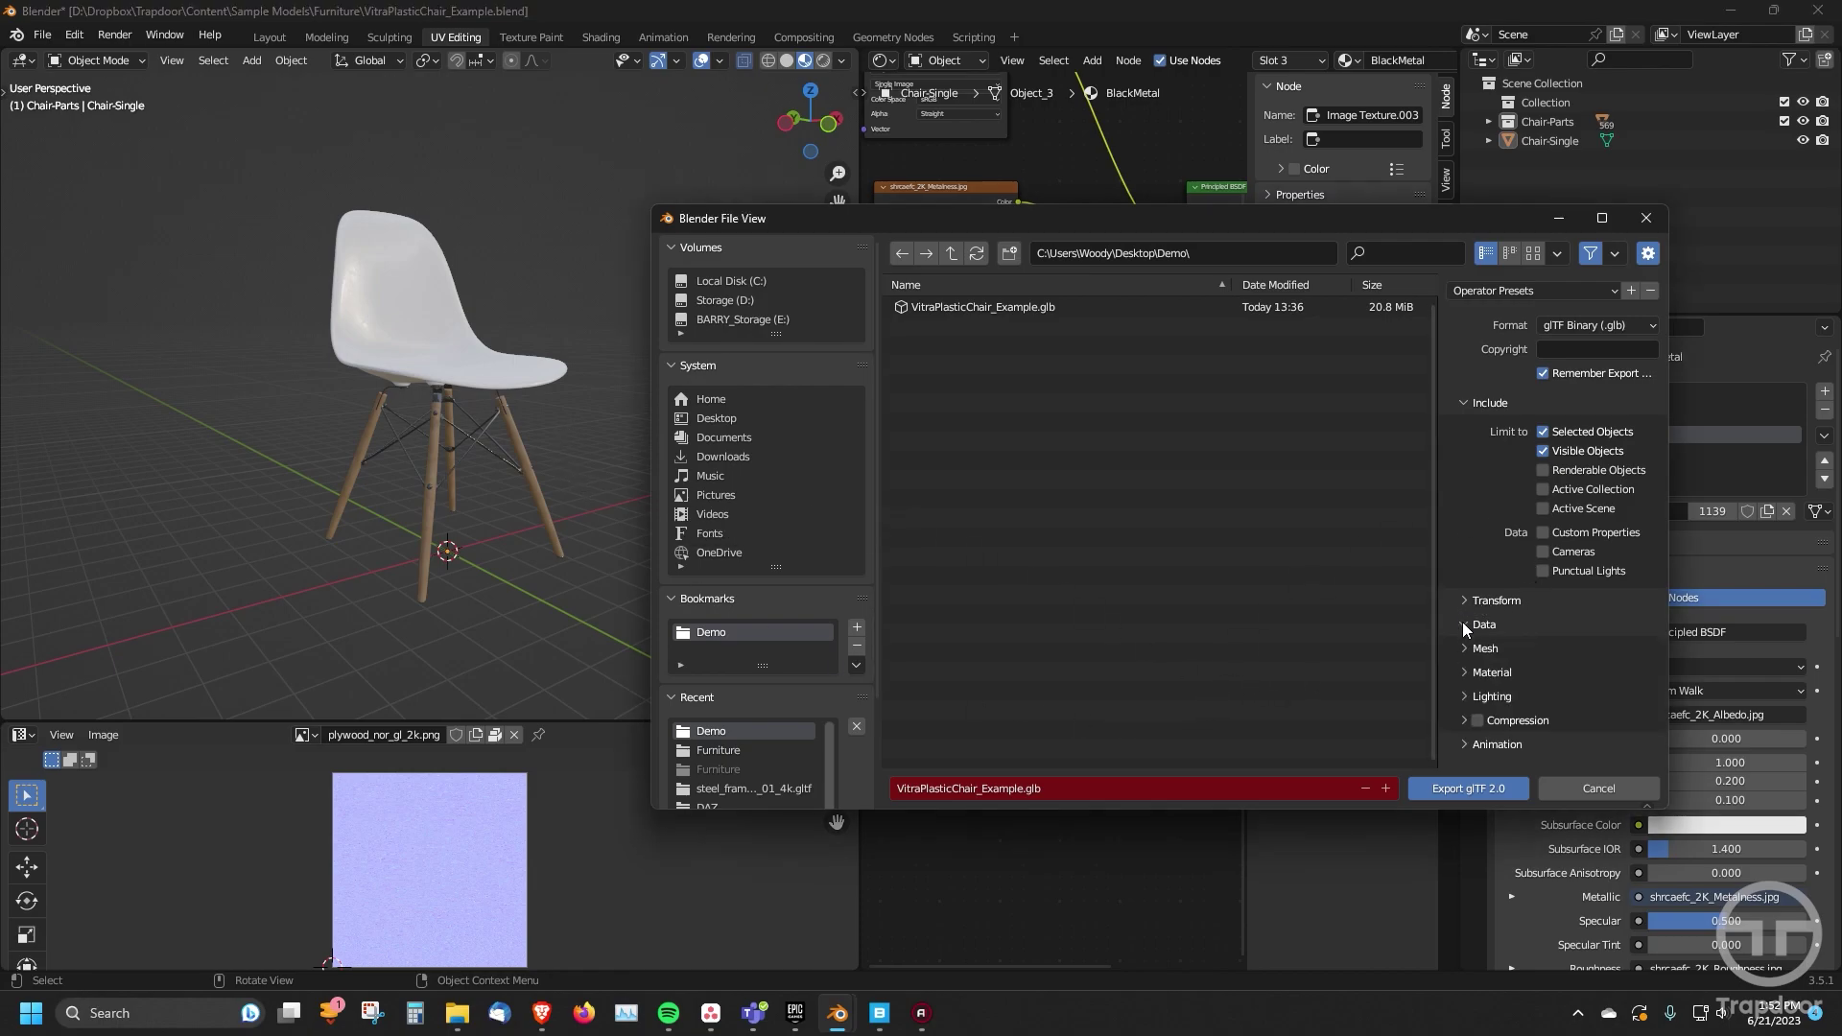
{"action": "left_click", "coordinate": [1465, 649]}
{"action": "scroll", "coordinate": [1522, 649], "scroll_direction": "down", "scroll_amount": 2}
{"action": "scroll", "coordinate": [1522, 649], "scroll_direction": "down", "scroll_amount": 2}
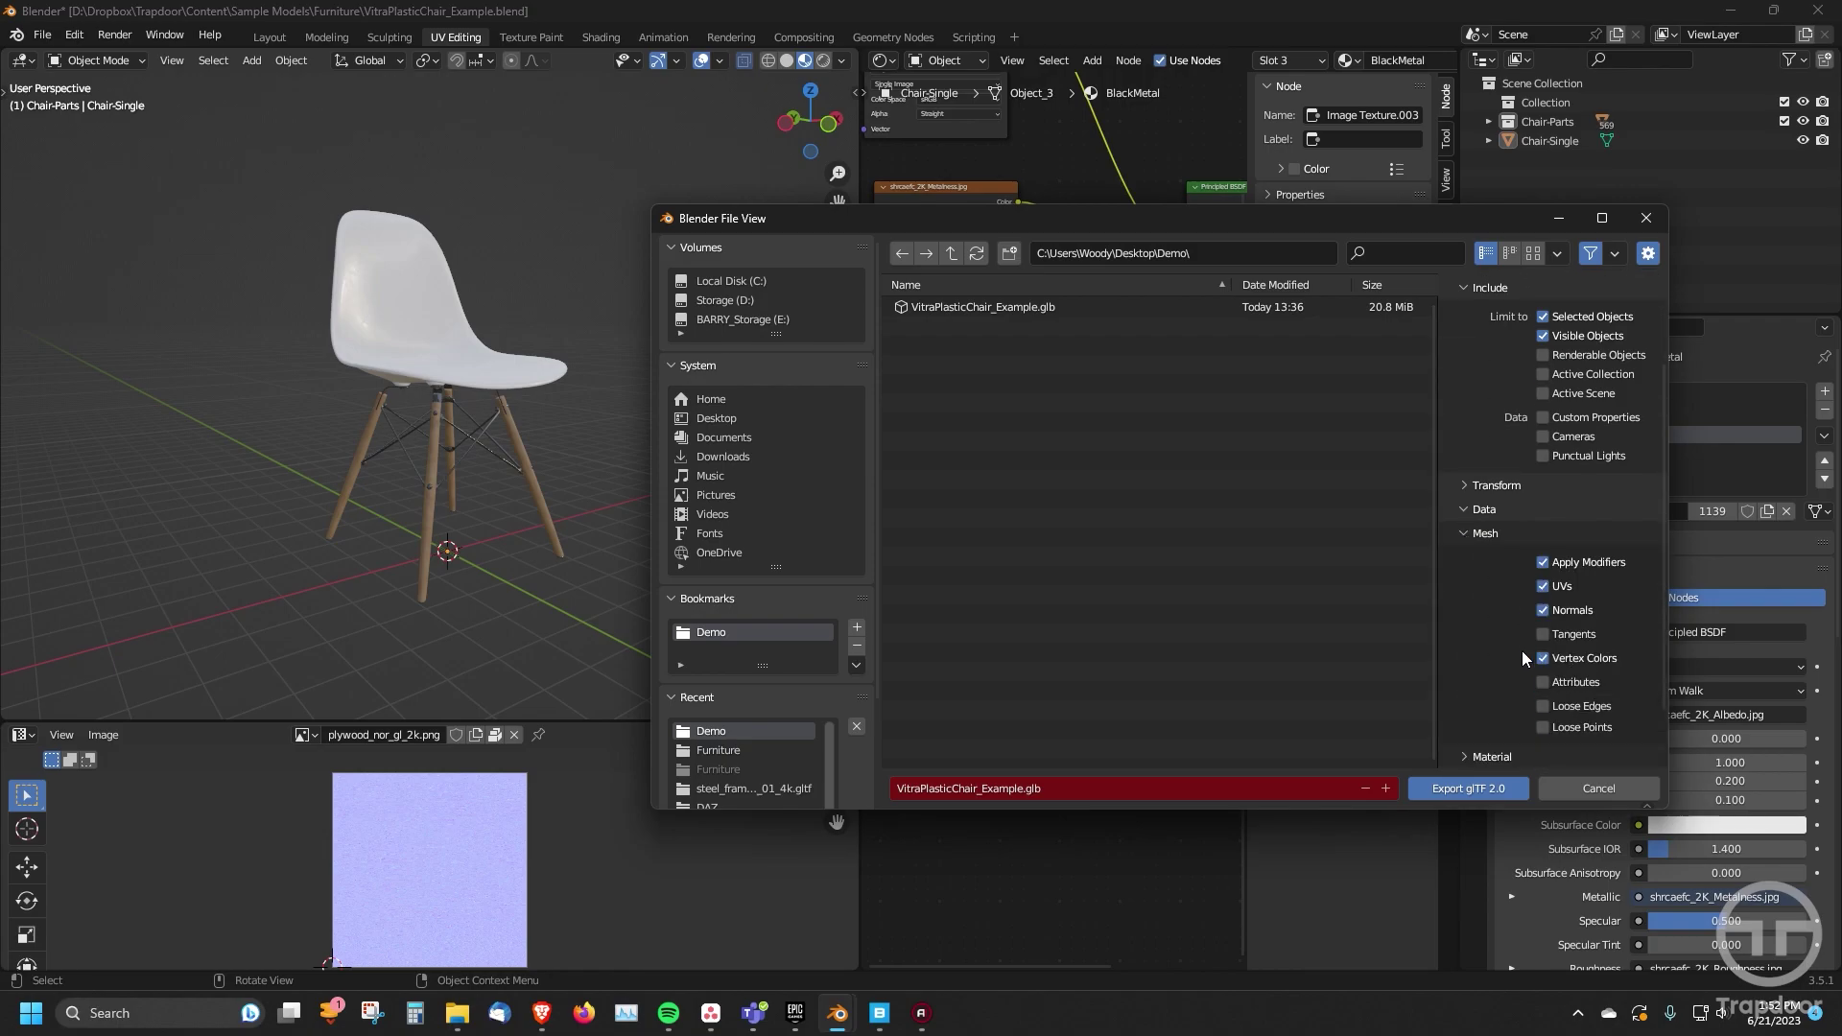
{"action": "left_click", "coordinate": [1543, 524]}
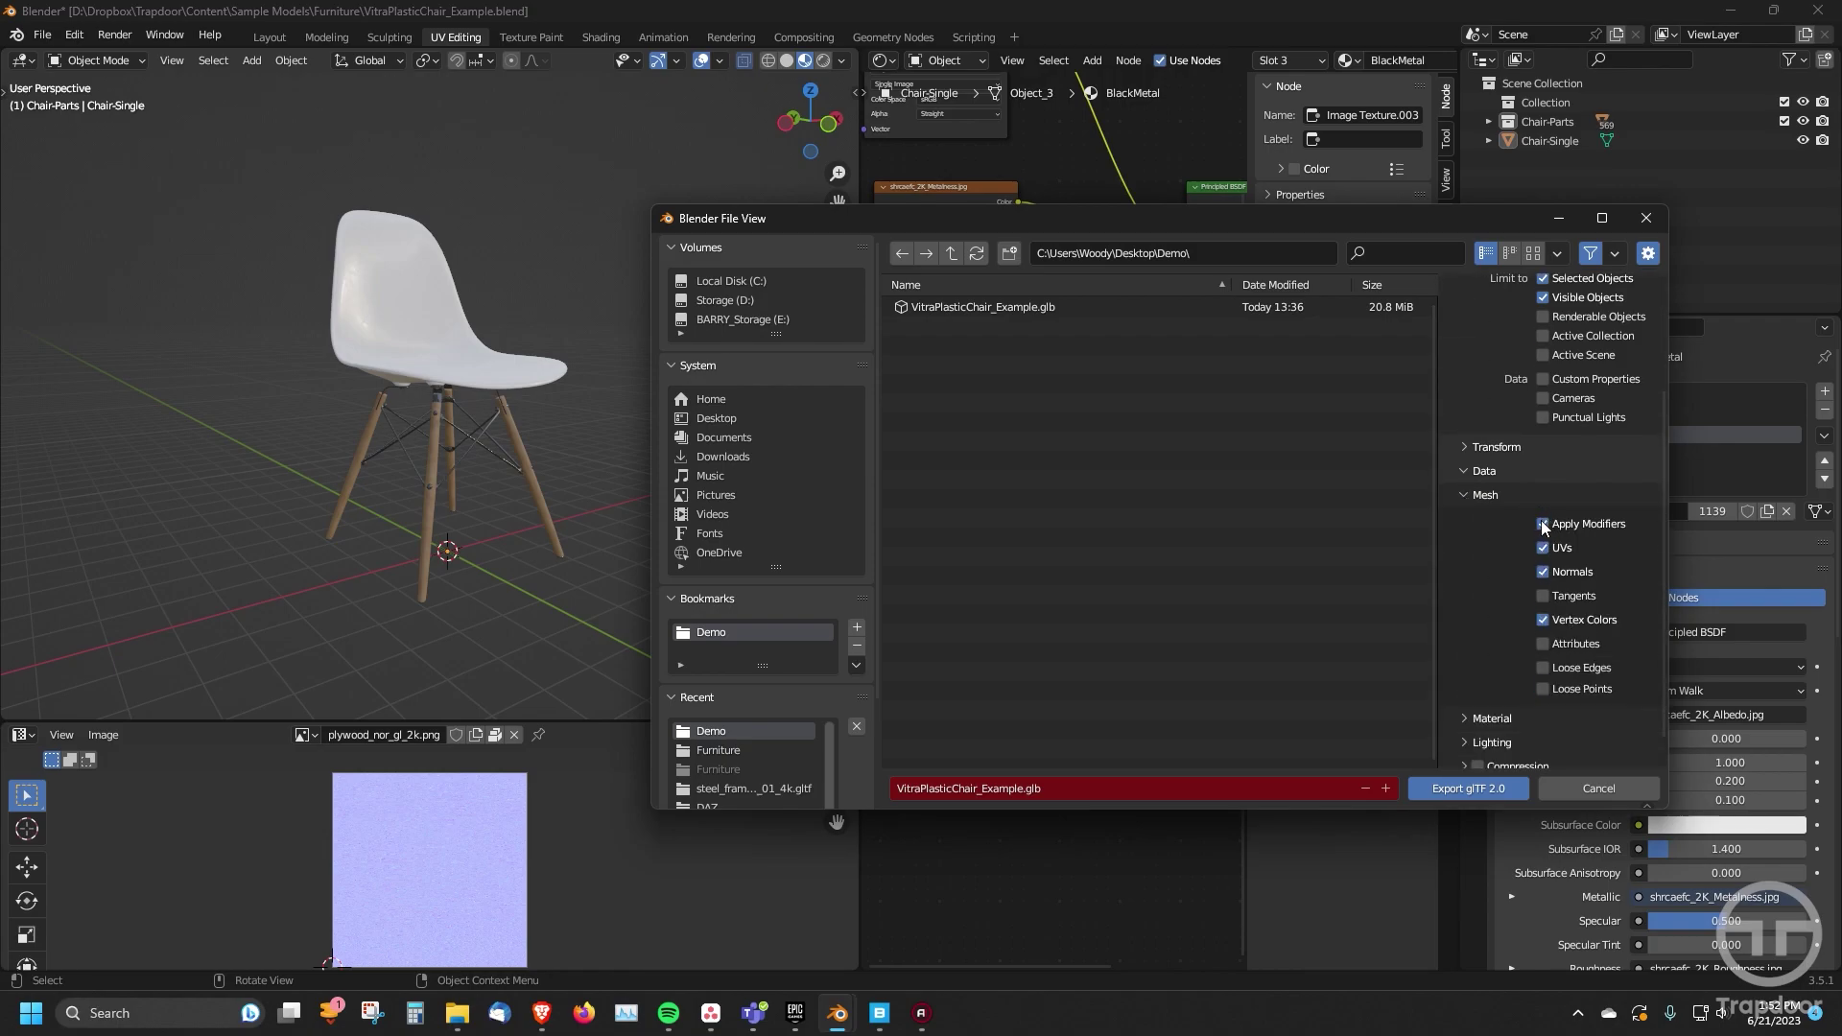
- Try a Subdivision Surface modifier on Chair-Single, examine the chair with it, and remove the modifier again
{"action": "left_click_drag", "start_coordinate": [1464, 226], "coordinate": [1132, 261]}
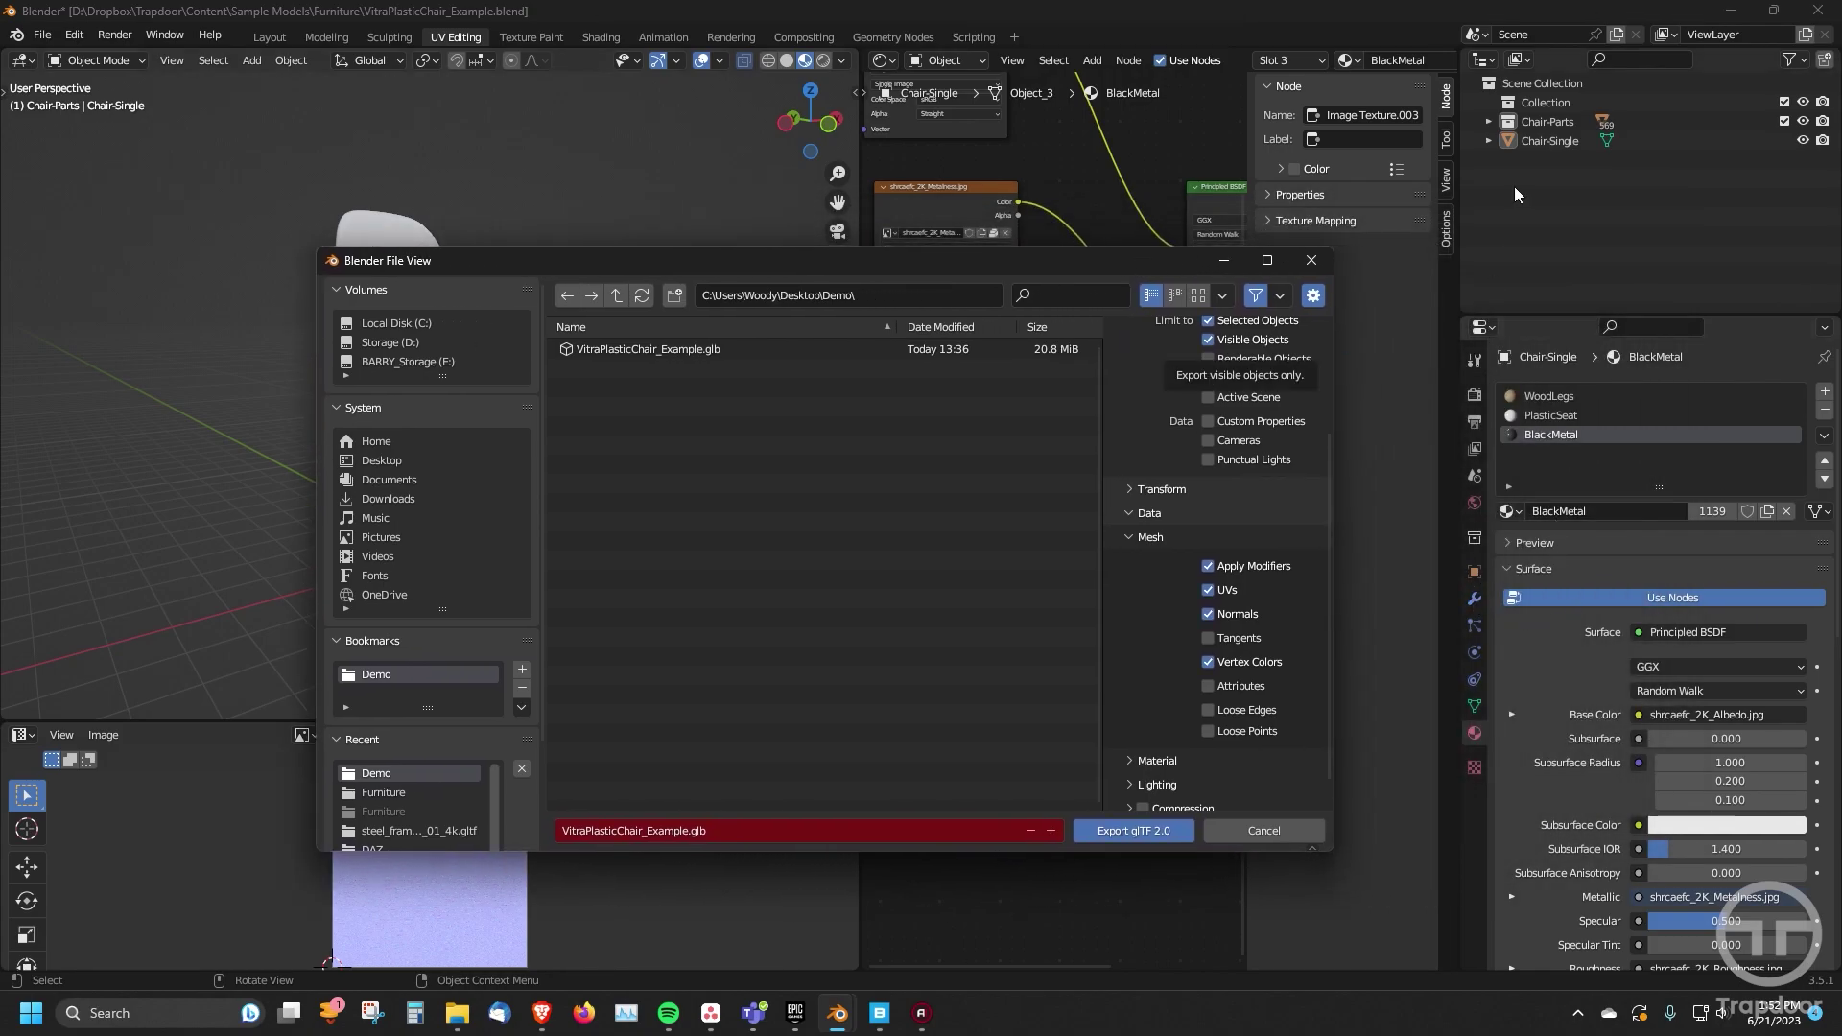
{"action": "left_click", "coordinate": [1477, 601]}
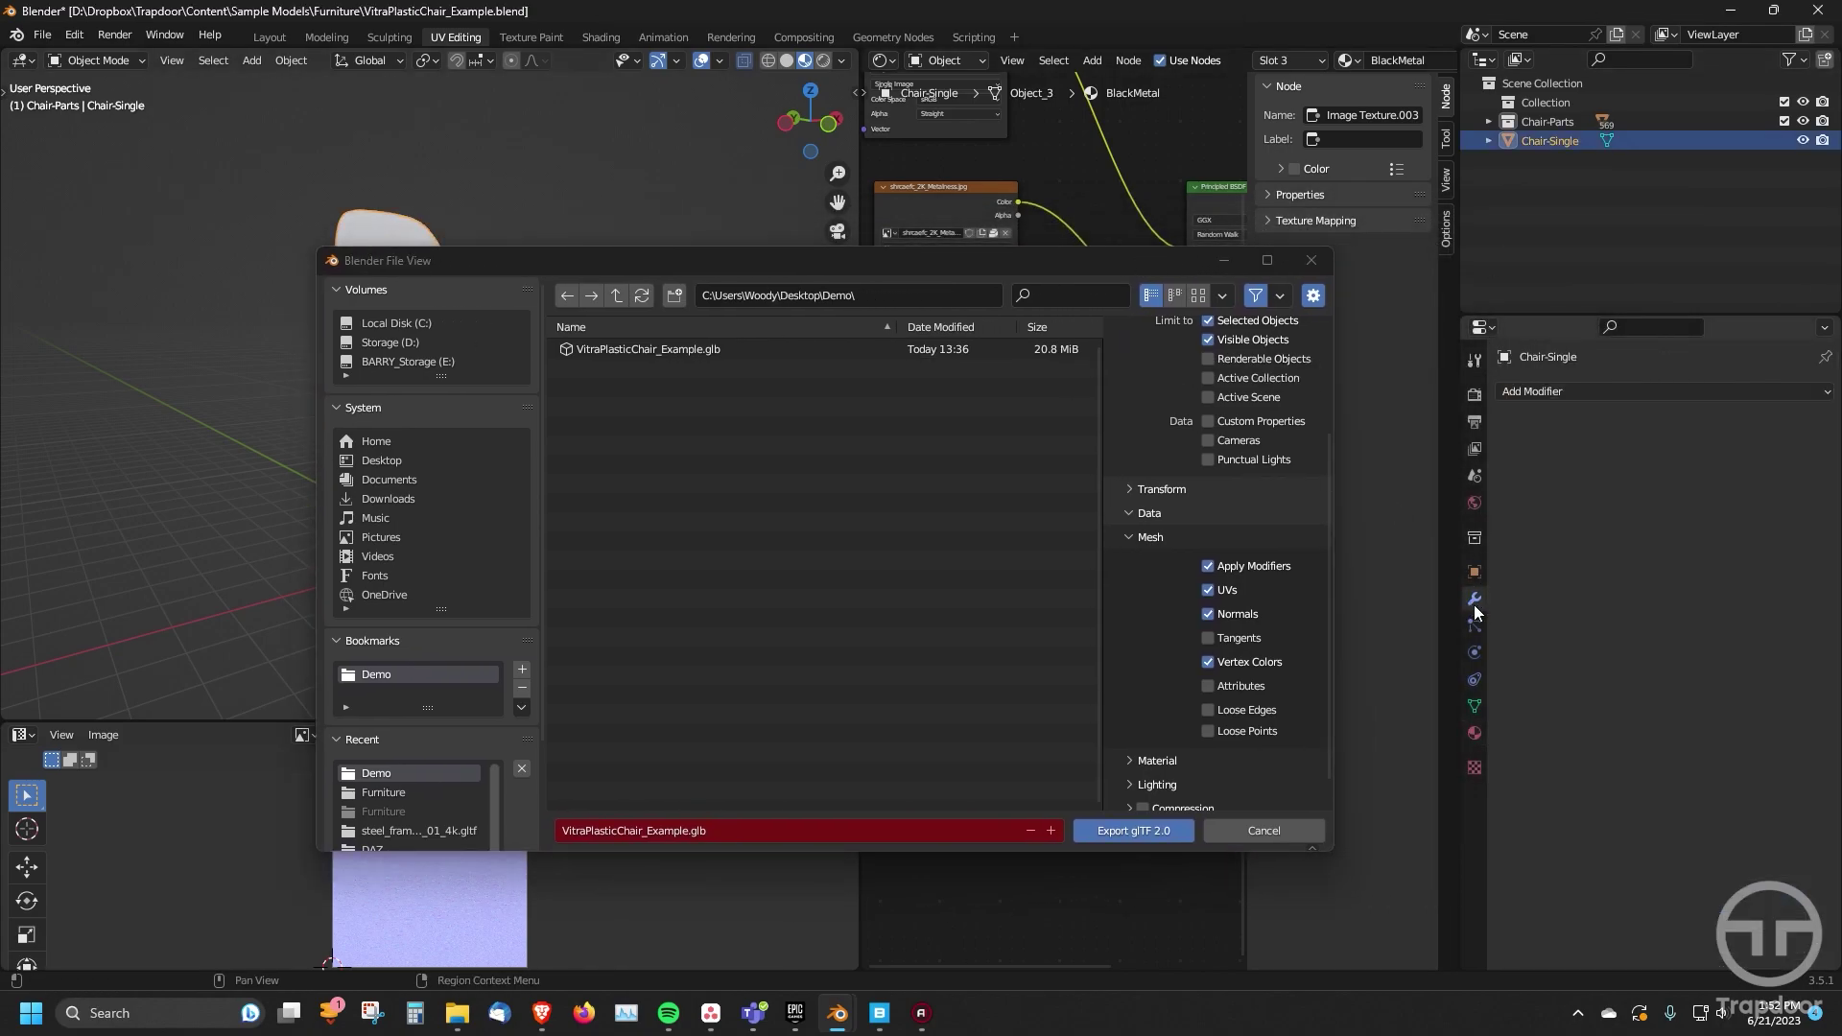
{"action": "left_click", "coordinate": [1539, 394]}
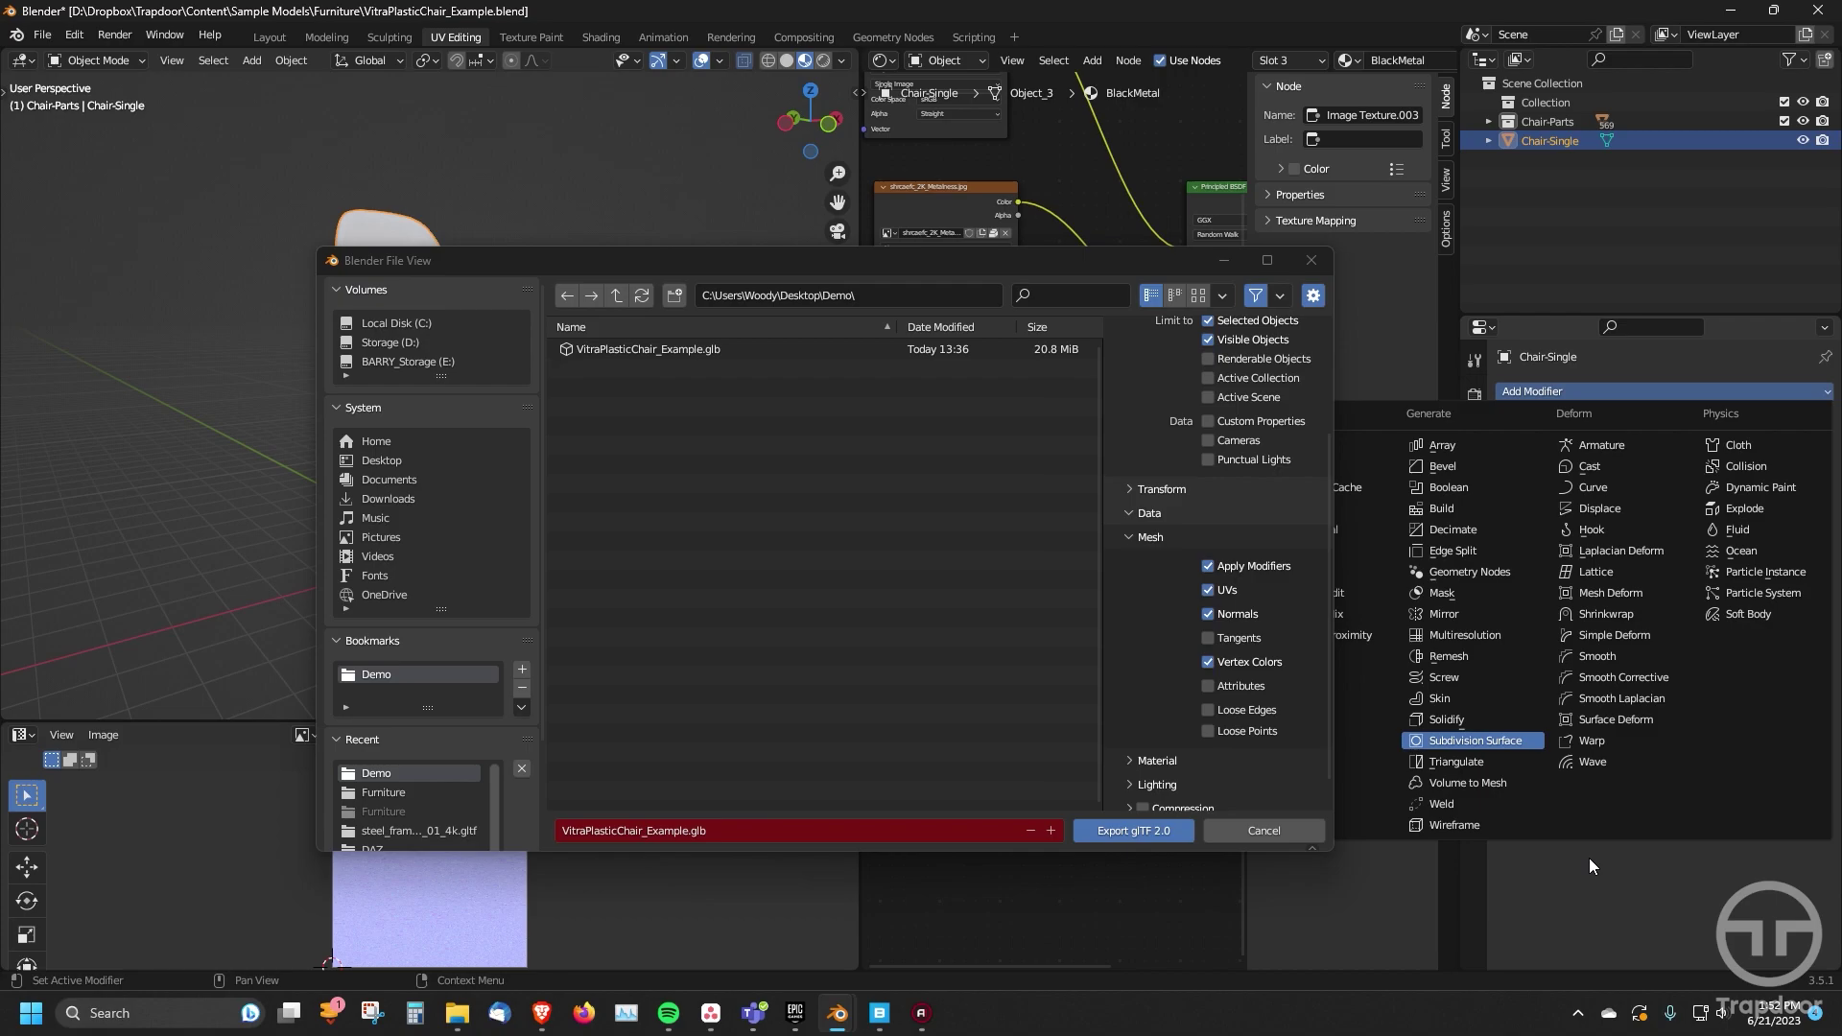
{"action": "key", "text": "Return"}
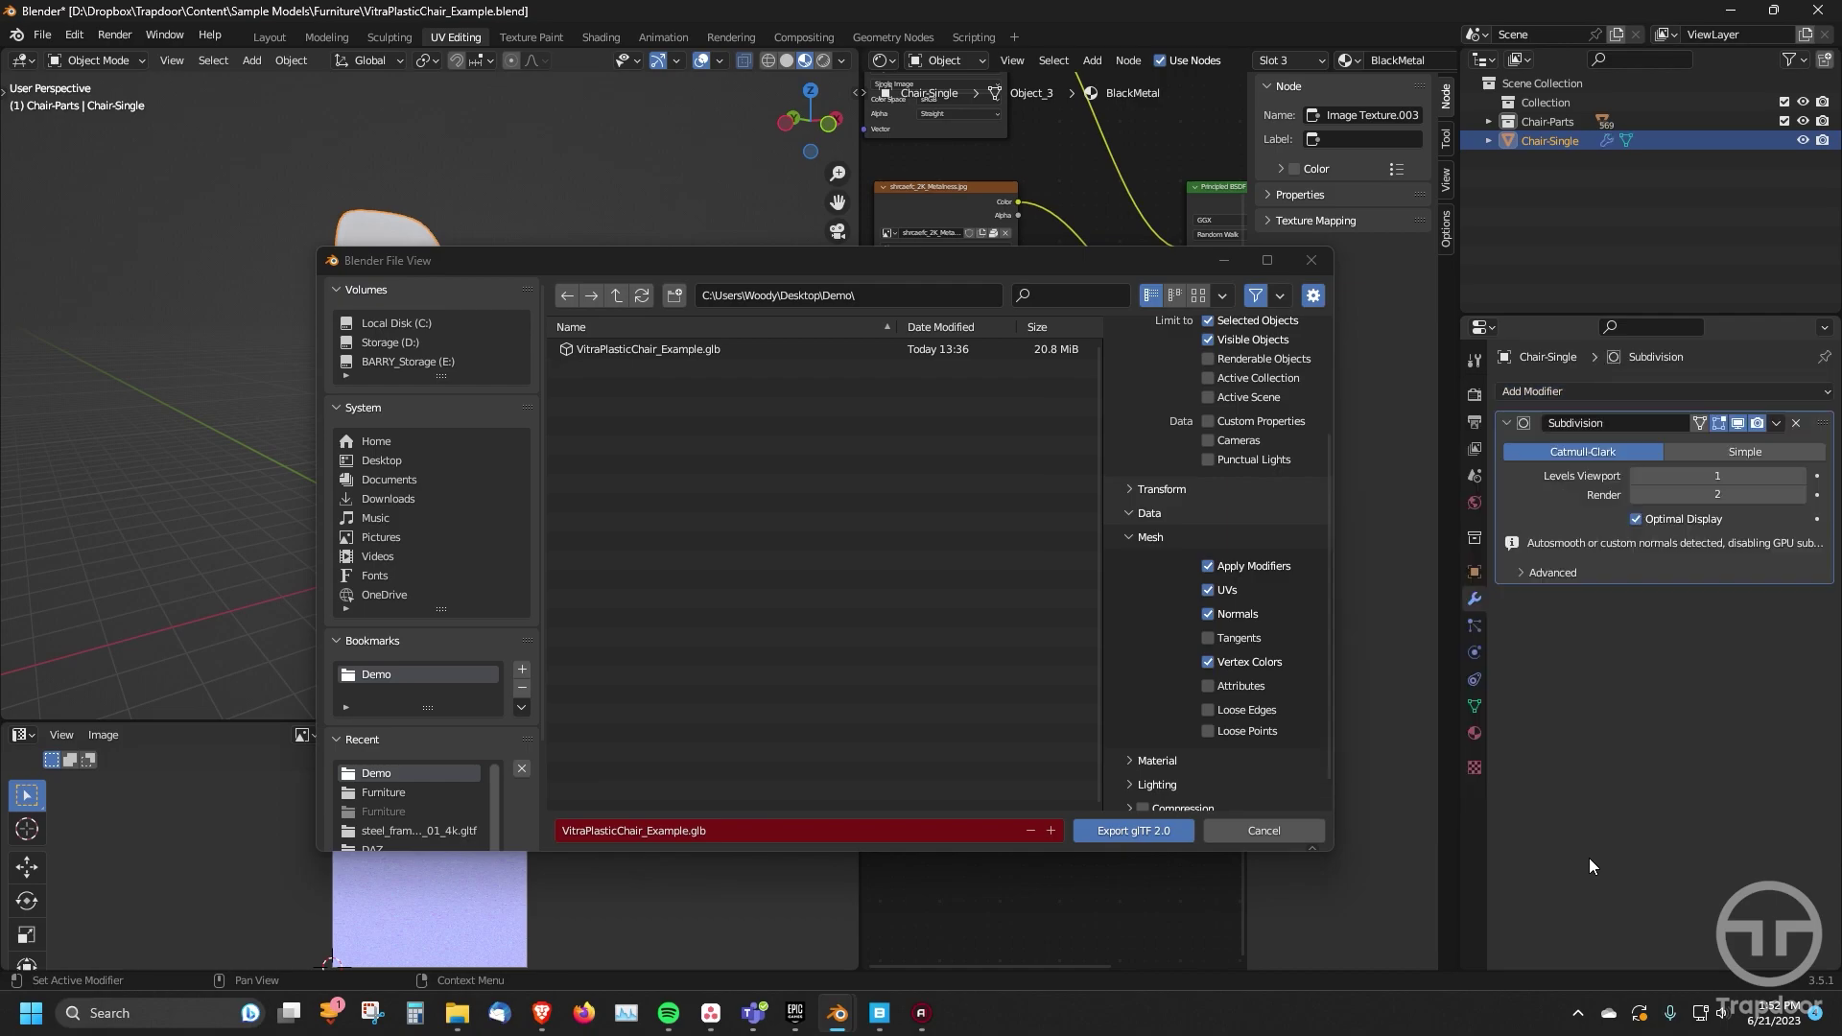
{"action": "left_click_drag", "start_coordinate": [888, 260], "coordinate": [1212, 247]}
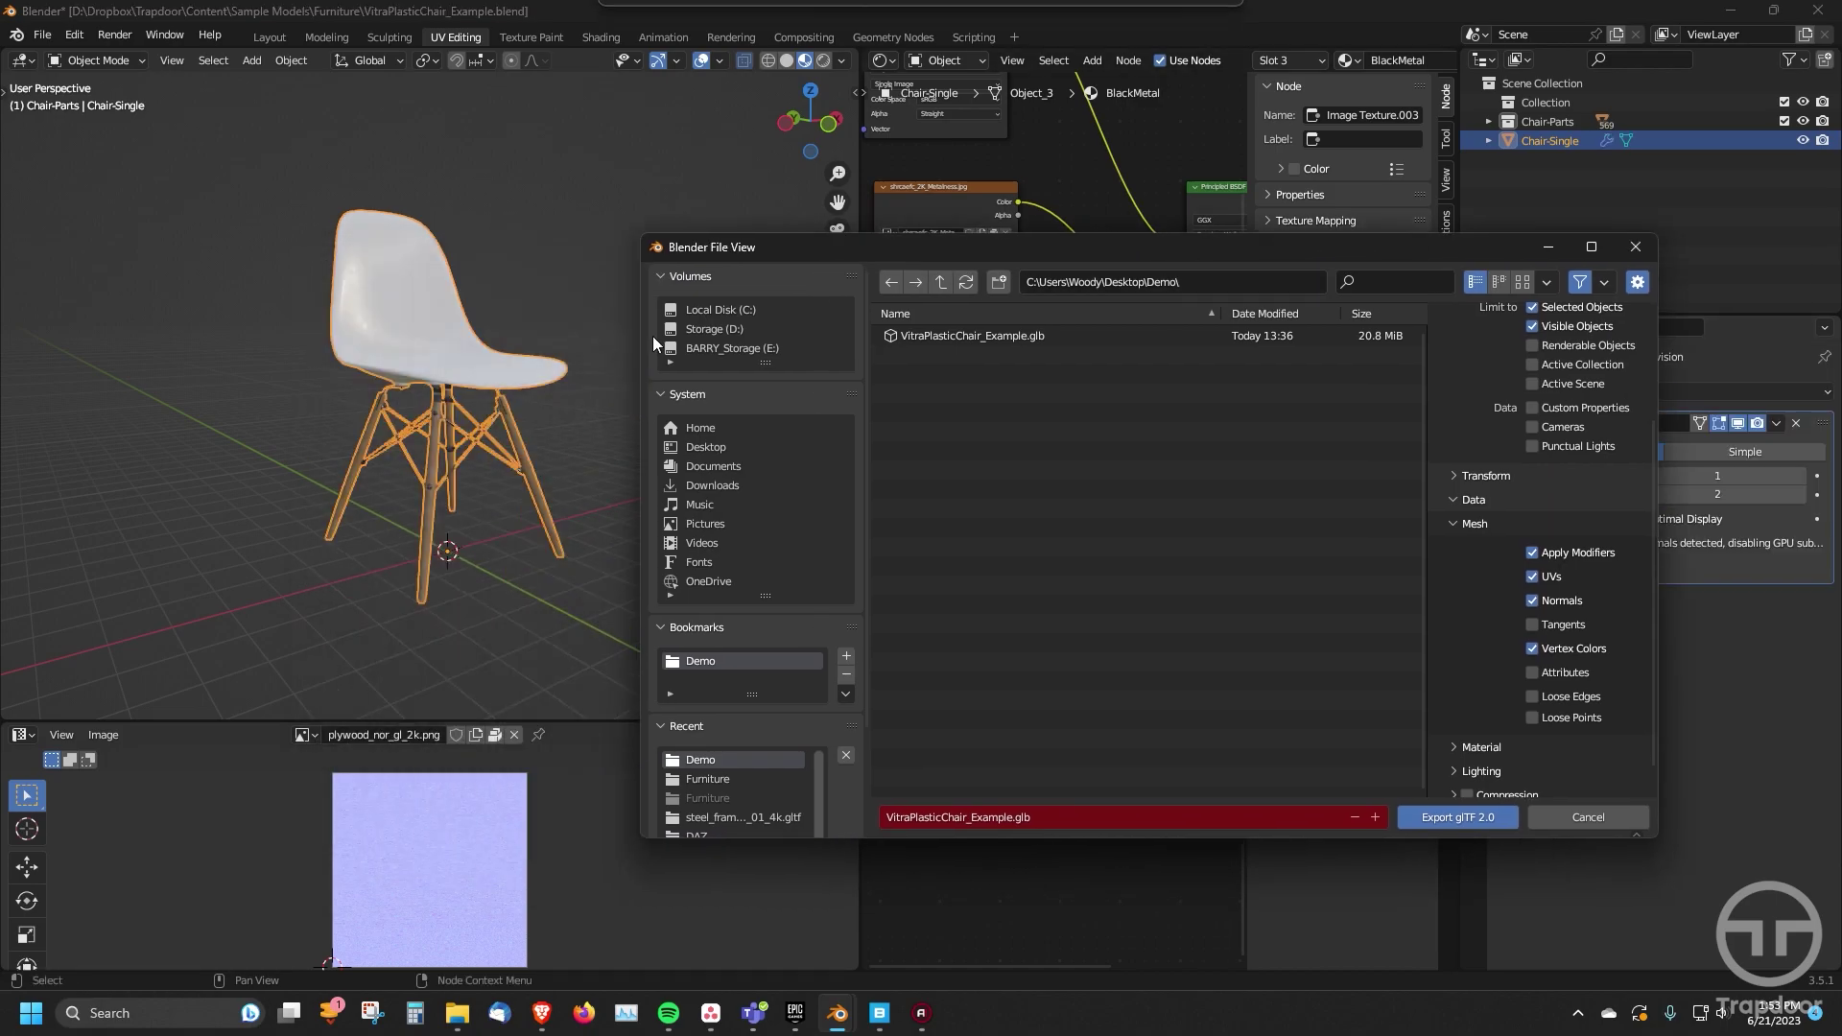
{"action": "left_click_drag", "start_coordinate": [974, 253], "coordinate": [675, 267]}
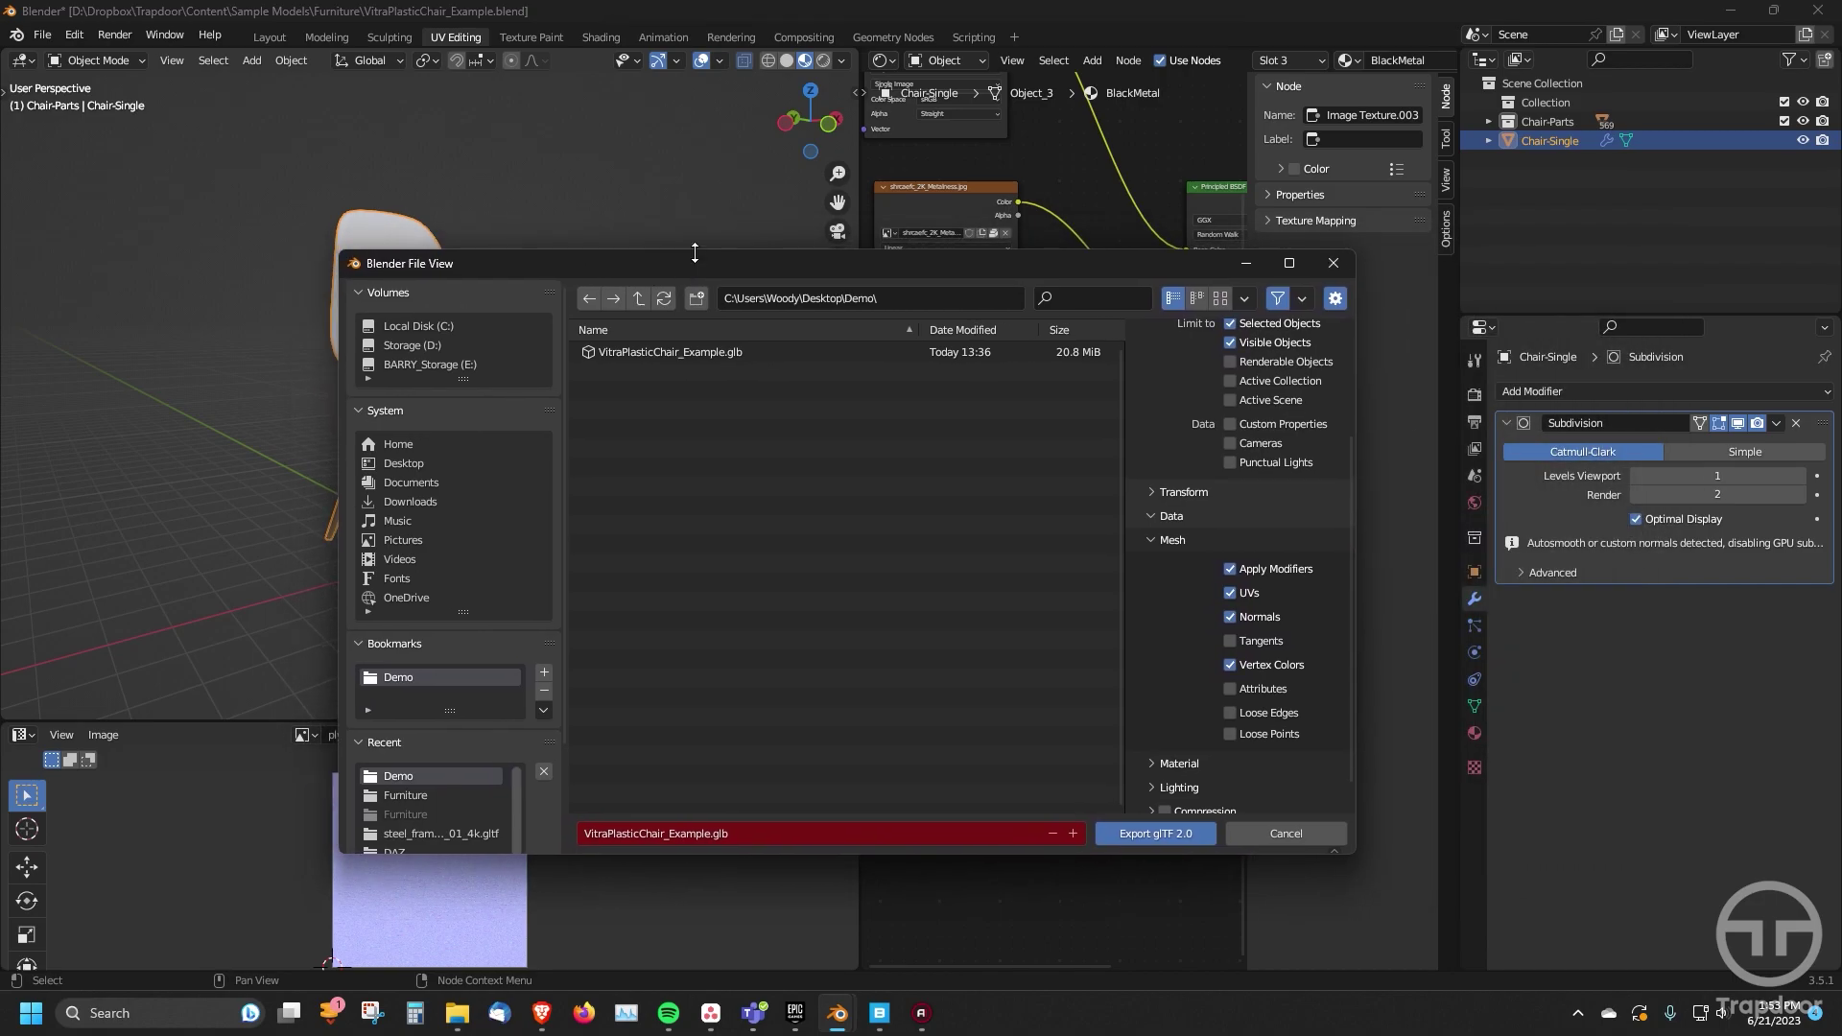
{"action": "left_click", "coordinate": [1796, 423]}
{"action": "left_click_drag", "start_coordinate": [964, 267], "coordinate": [997, 289]}
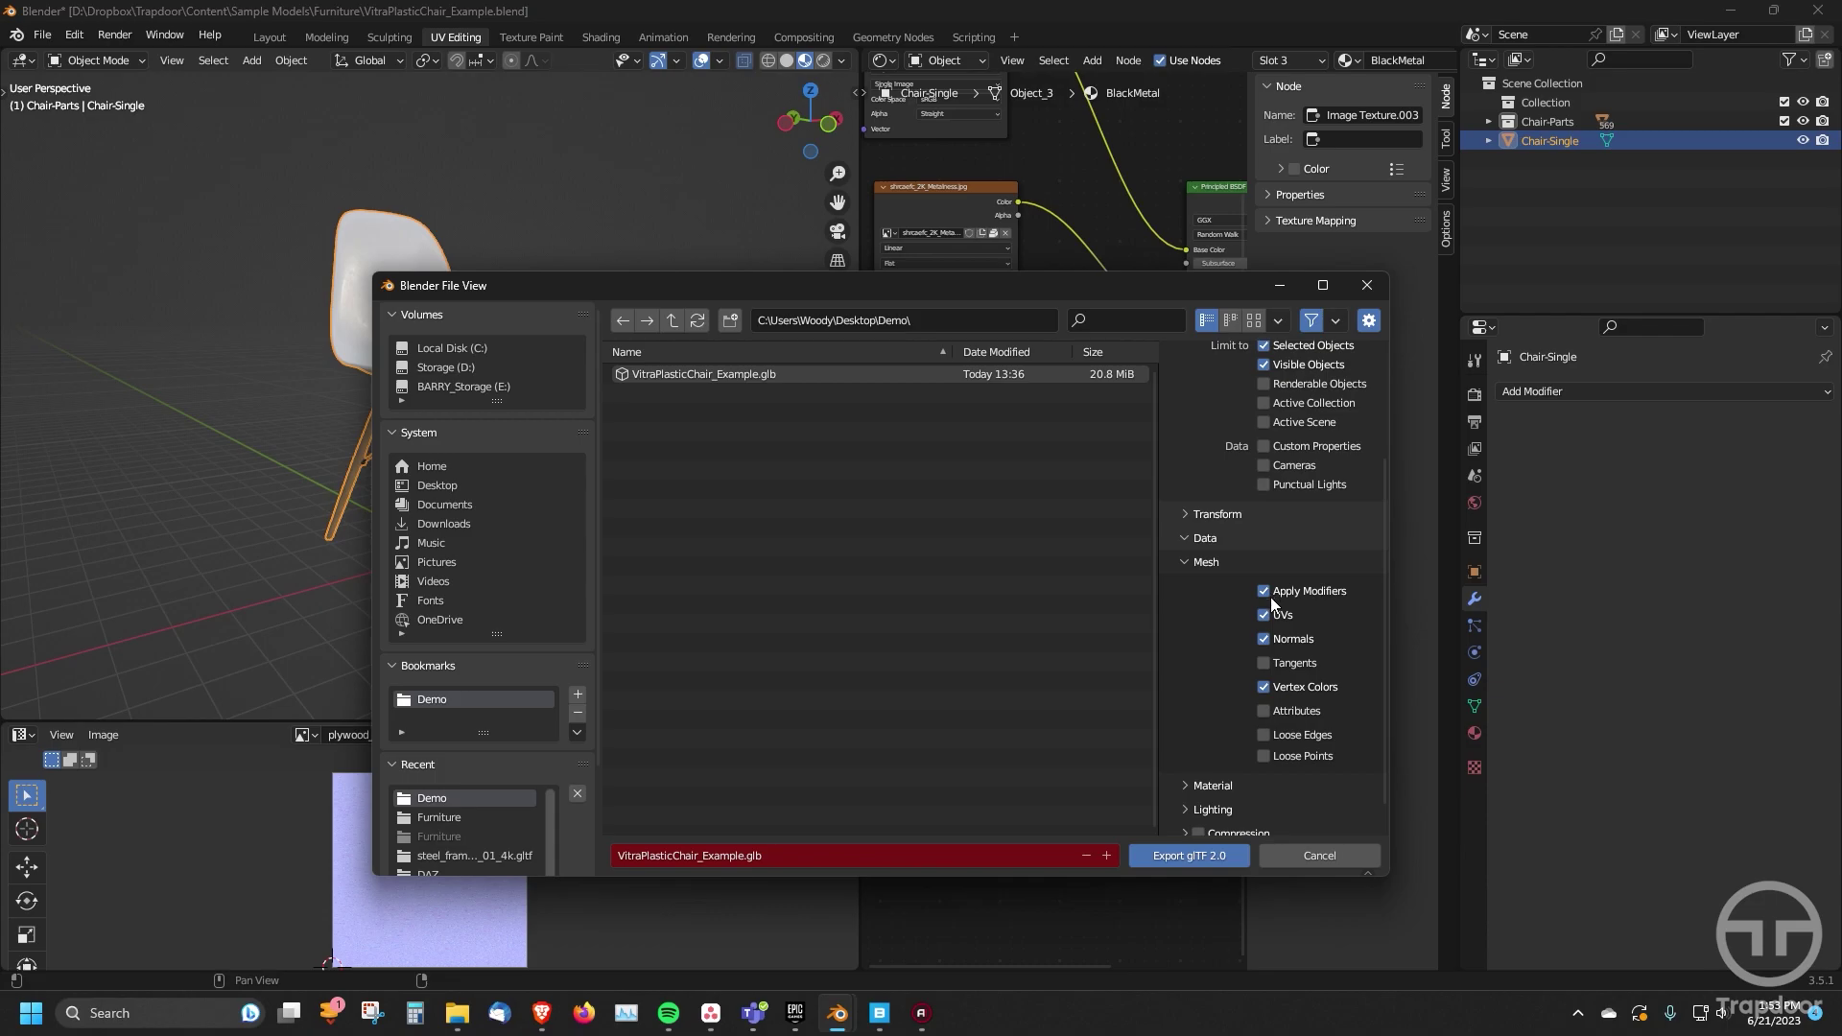
- Expand the material and PBR extension settings of the glTF export and set the JPEG quality to 100
{"action": "scroll", "coordinate": [1293, 658], "scroll_direction": "down", "scroll_amount": 1}
{"action": "left_click", "coordinate": [1184, 752]}
{"action": "scroll", "coordinate": [1194, 647], "scroll_direction": "down", "scroll_amount": 3}
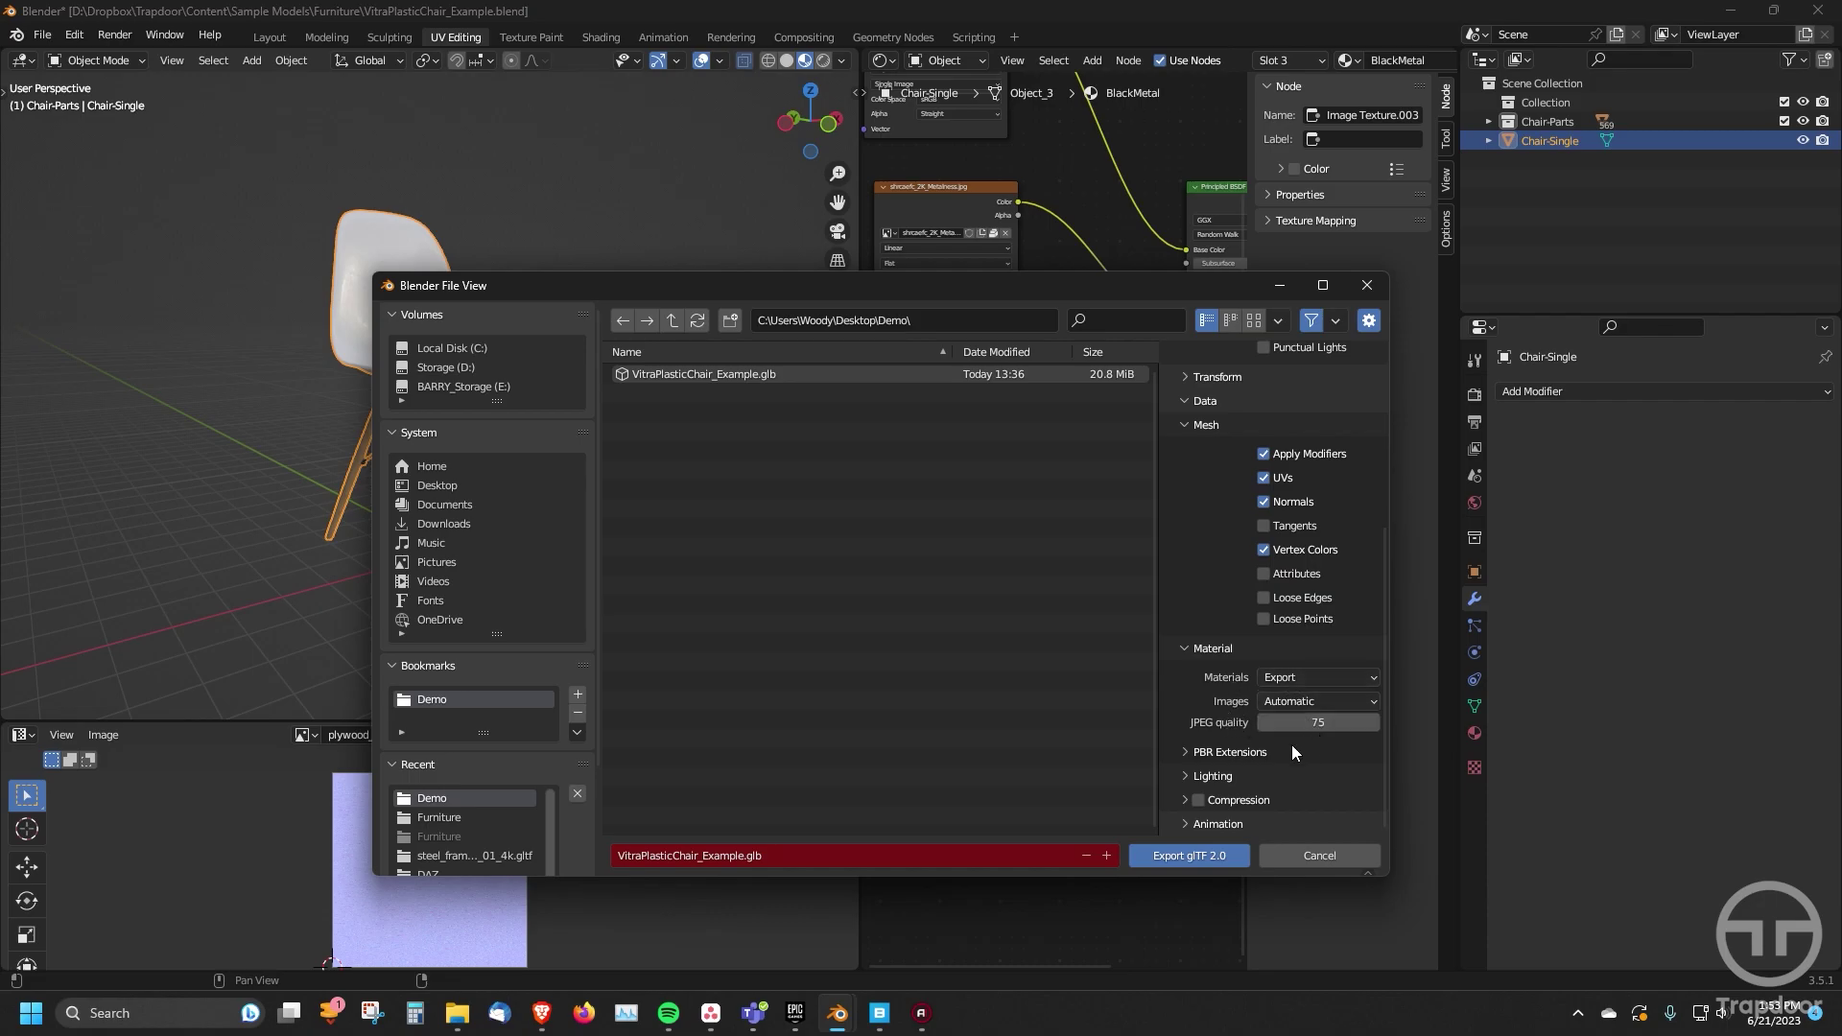
{"action": "left_click", "coordinate": [1190, 755]}
{"action": "scroll", "coordinate": [1252, 739], "scroll_direction": "down", "scroll_amount": 1}
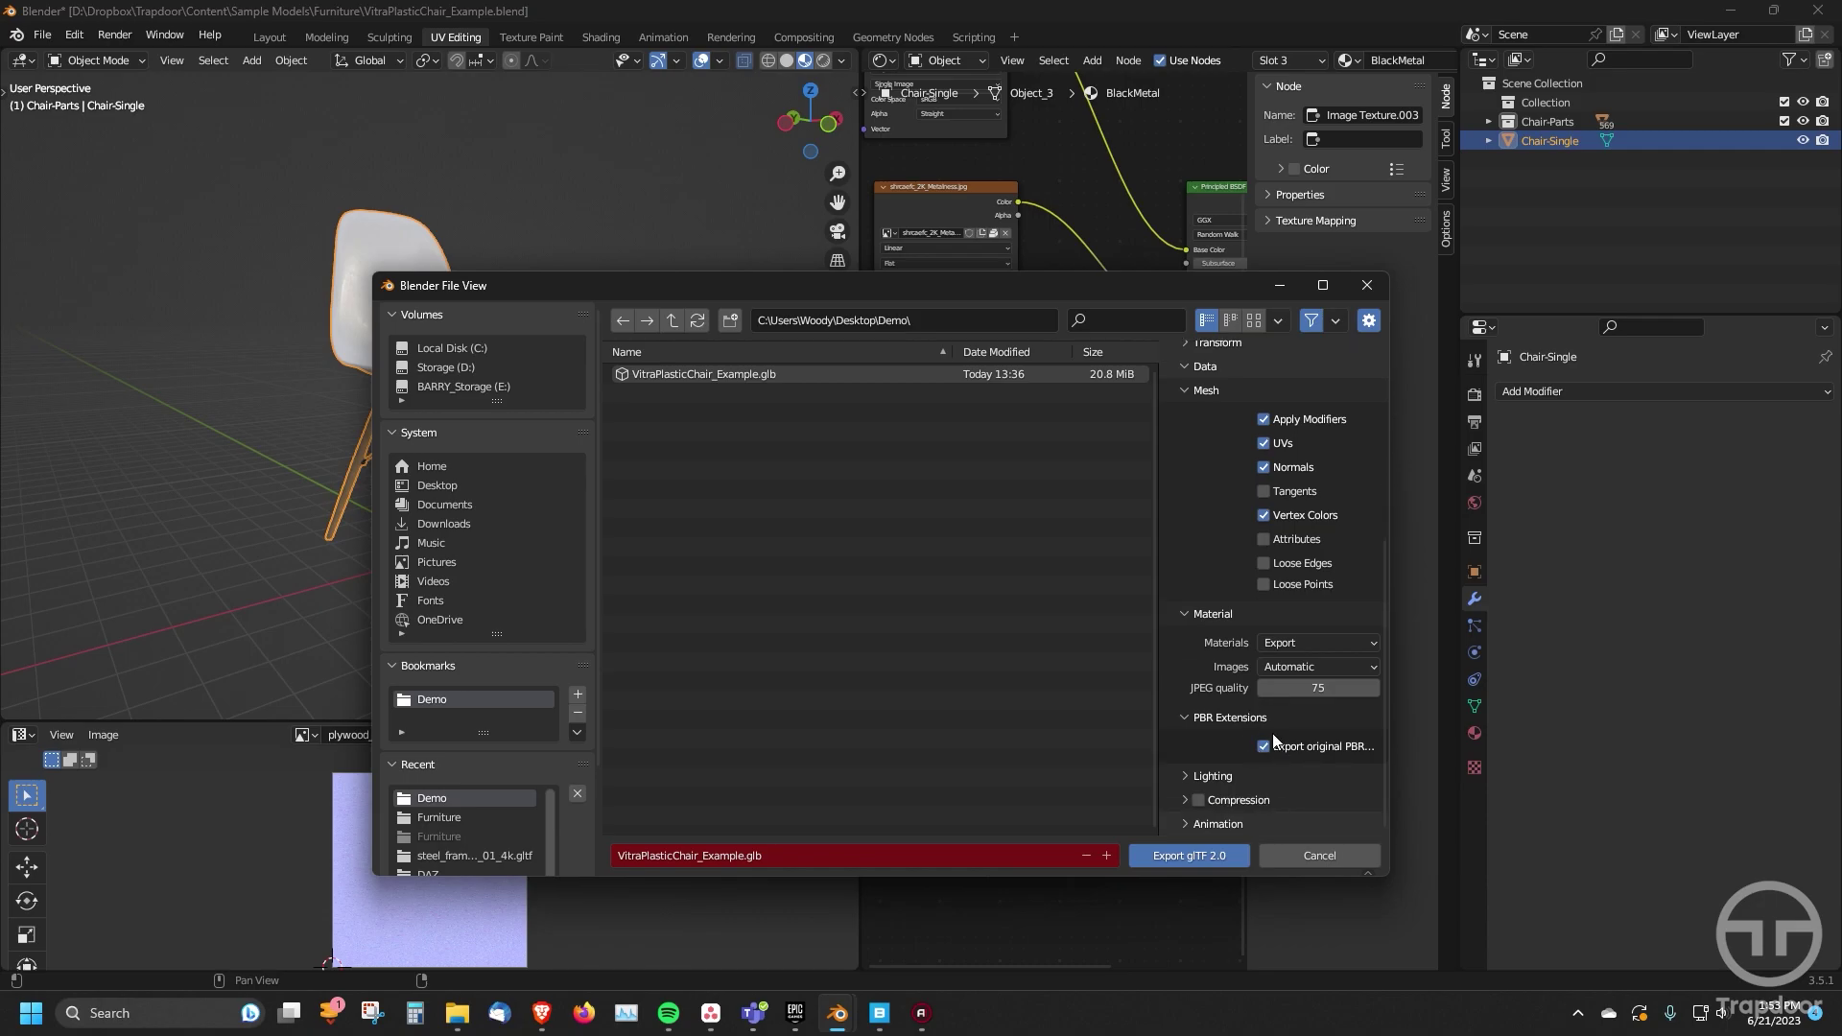
{"action": "left_click", "coordinate": [1315, 689]}
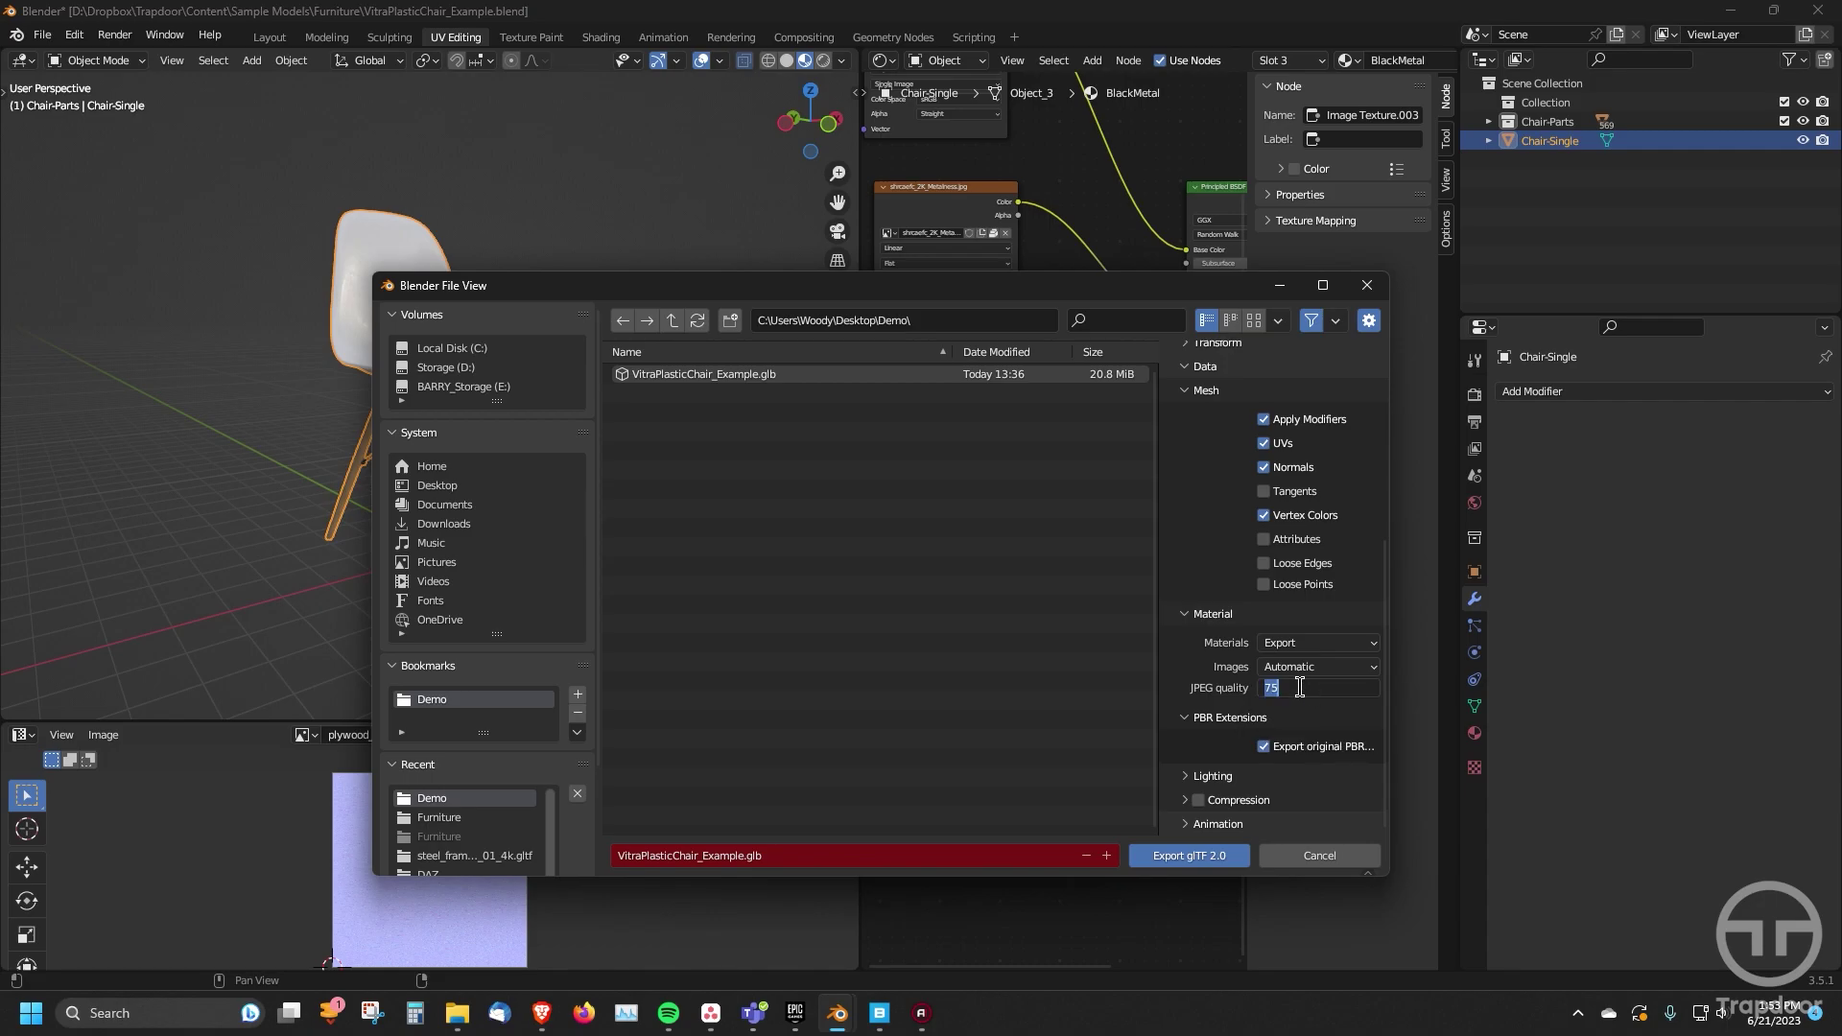
{"action": "type", "text": "100"}
{"action": "key", "text": "Return"}
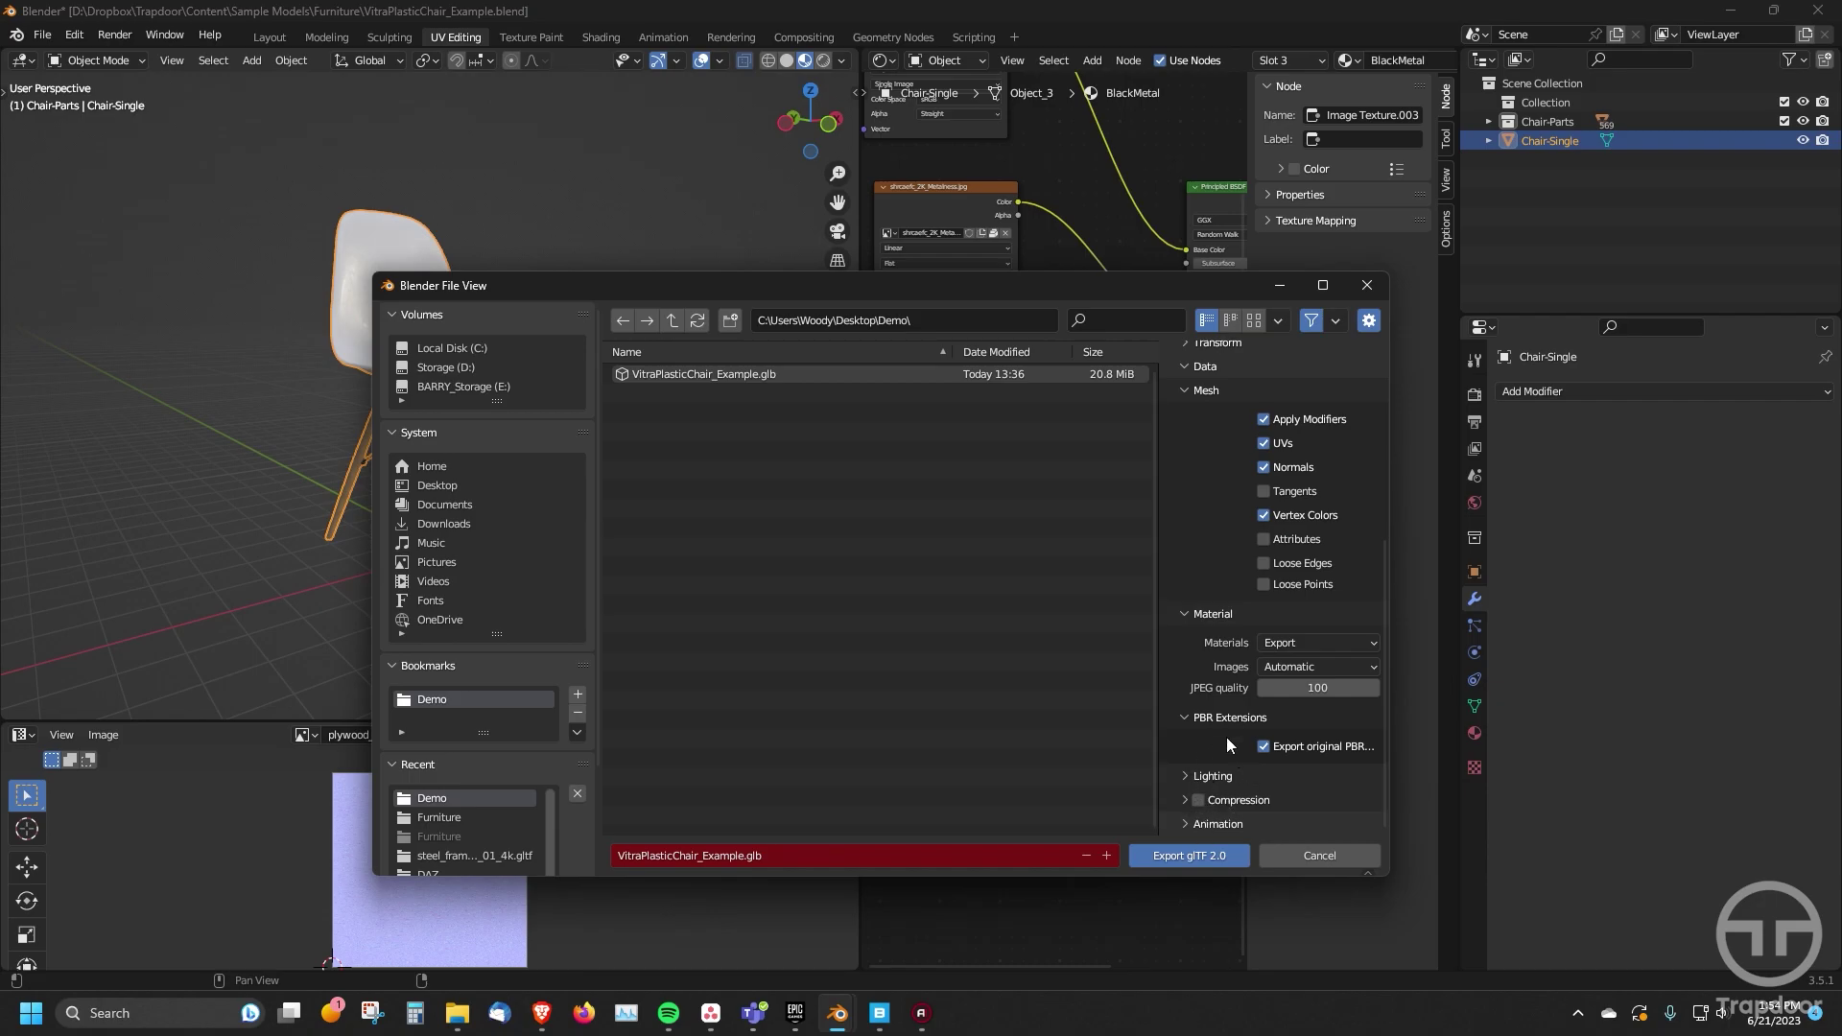
- Review the include, mesh and material settings and export the chair over VitraPlasticChair_Example.glb in the Demo folder
{"action": "scroll", "coordinate": [1259, 657], "scroll_direction": "up", "scroll_amount": 8}
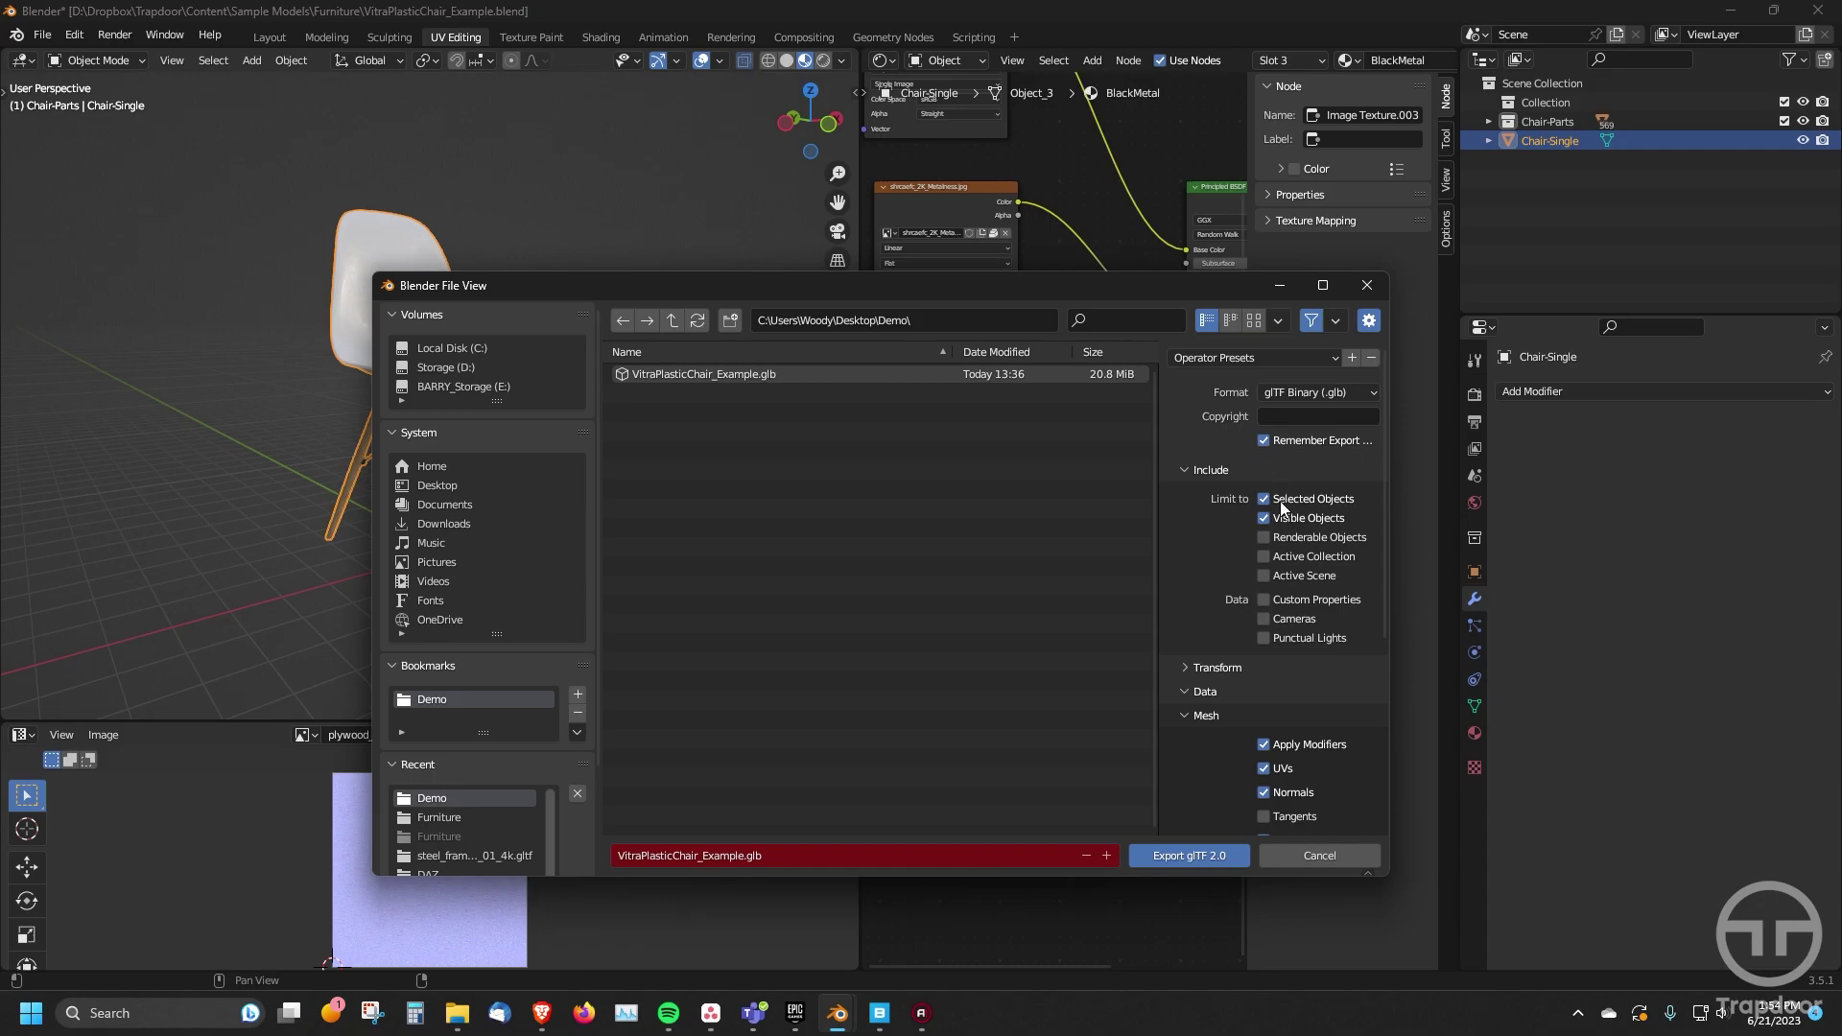
{"action": "scroll", "coordinate": [1265, 614], "scroll_direction": "down", "scroll_amount": 4}
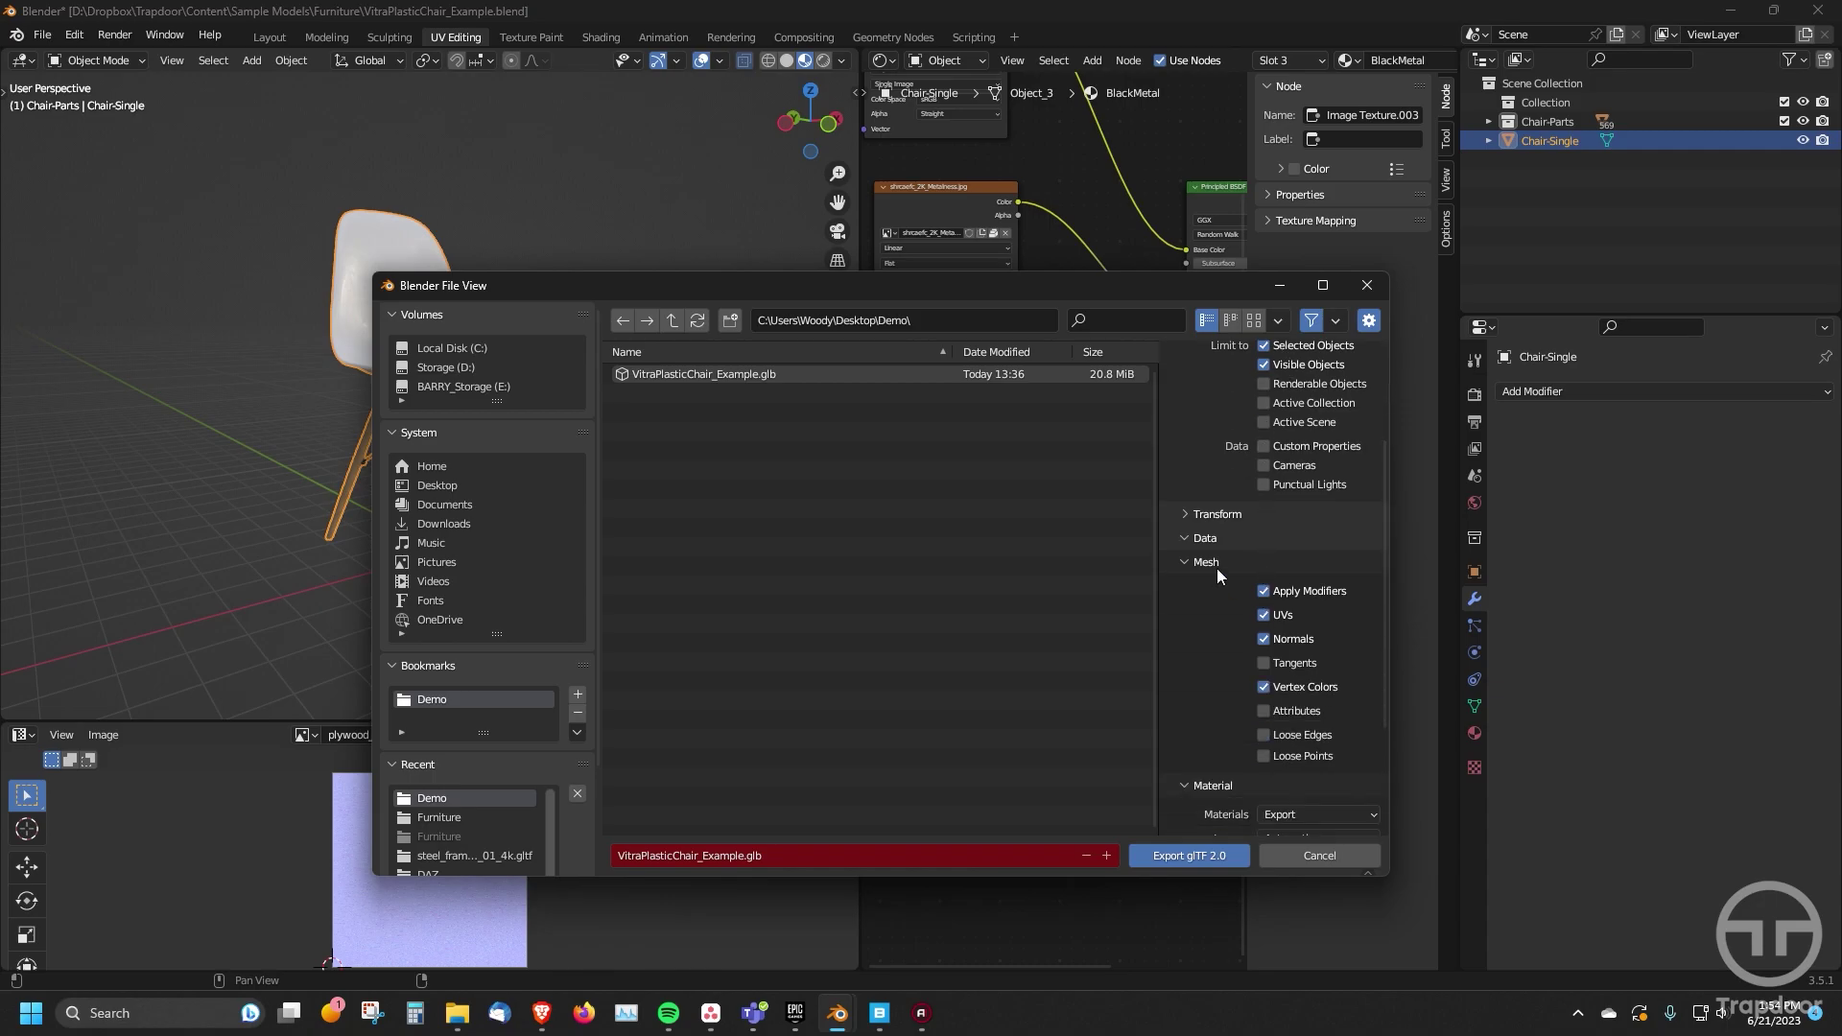
{"action": "scroll", "coordinate": [1280, 614], "scroll_direction": "down", "scroll_amount": 4}
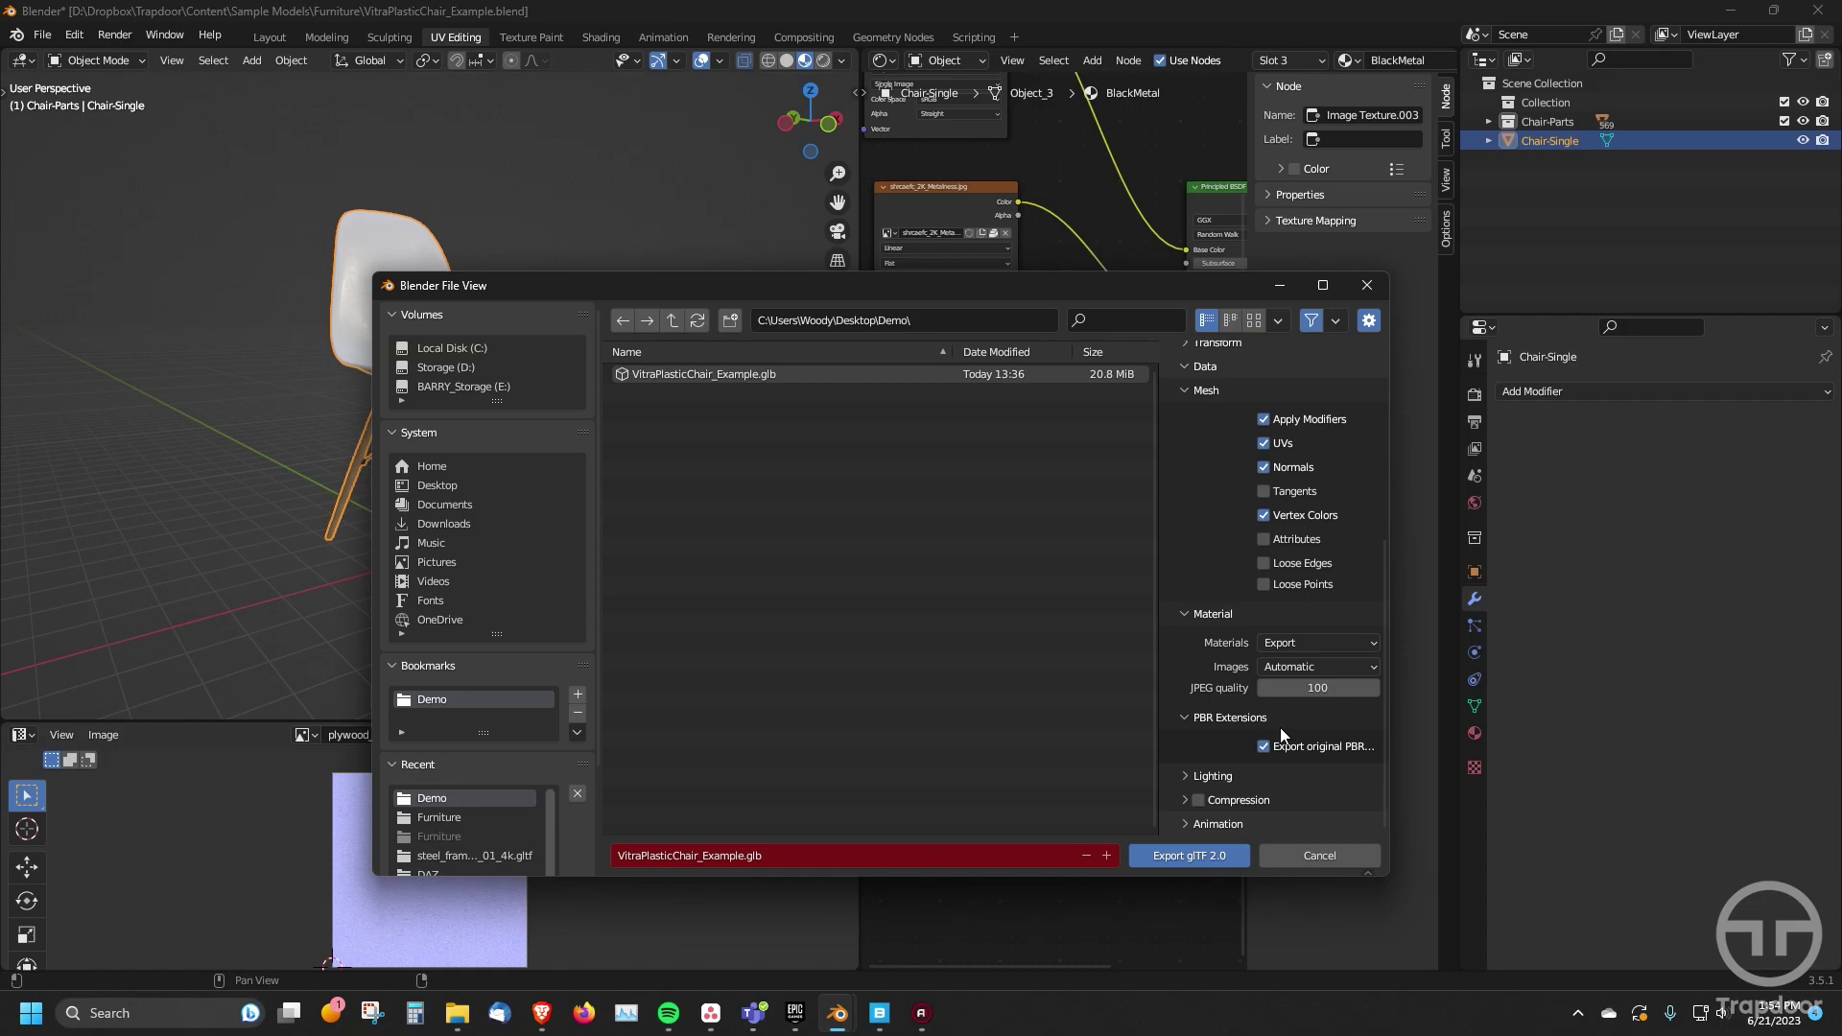
{"action": "left_click", "coordinate": [1213, 858]}
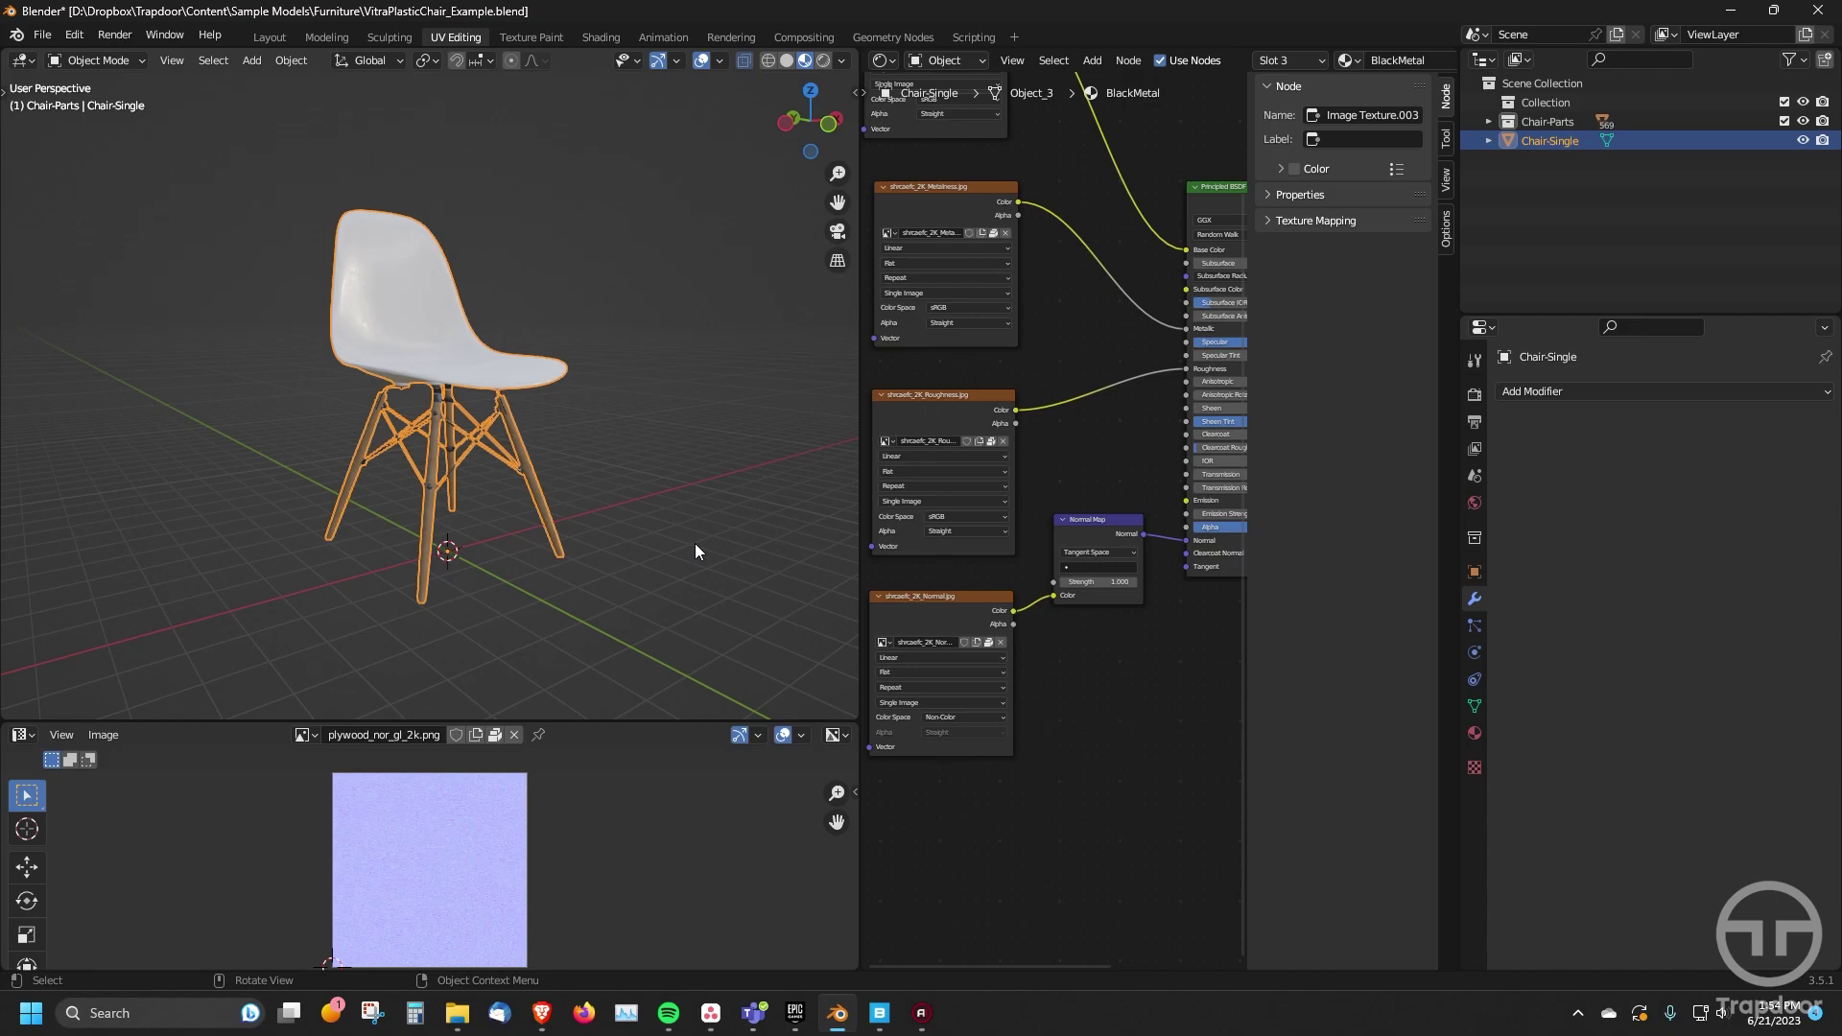
- Launch Stage and open the model file VitraPlasticChair_Example.glb from the Demo folder
{"action": "left_click", "coordinate": [177, 1013]}
{"action": "type", "text": "stage"}
{"action": "key", "text": "Return"}
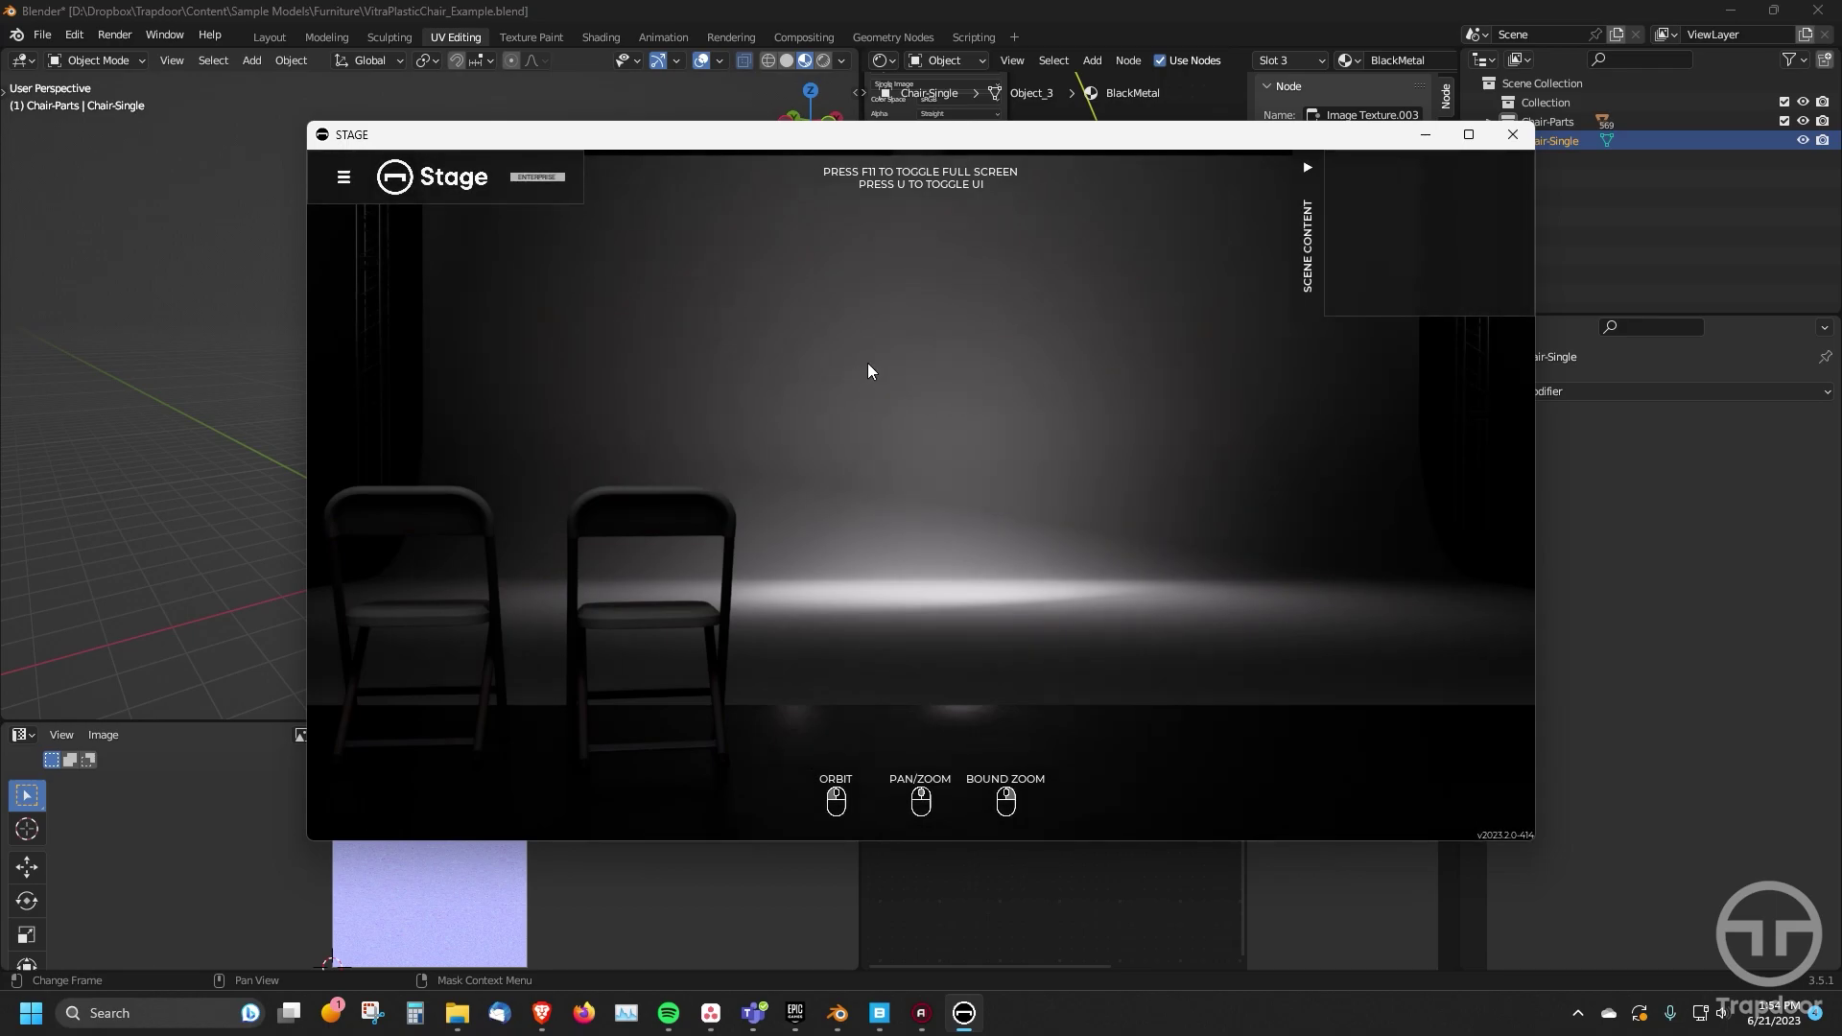
{"action": "left_click", "coordinate": [343, 183]}
{"action": "left_click", "coordinate": [354, 228]}
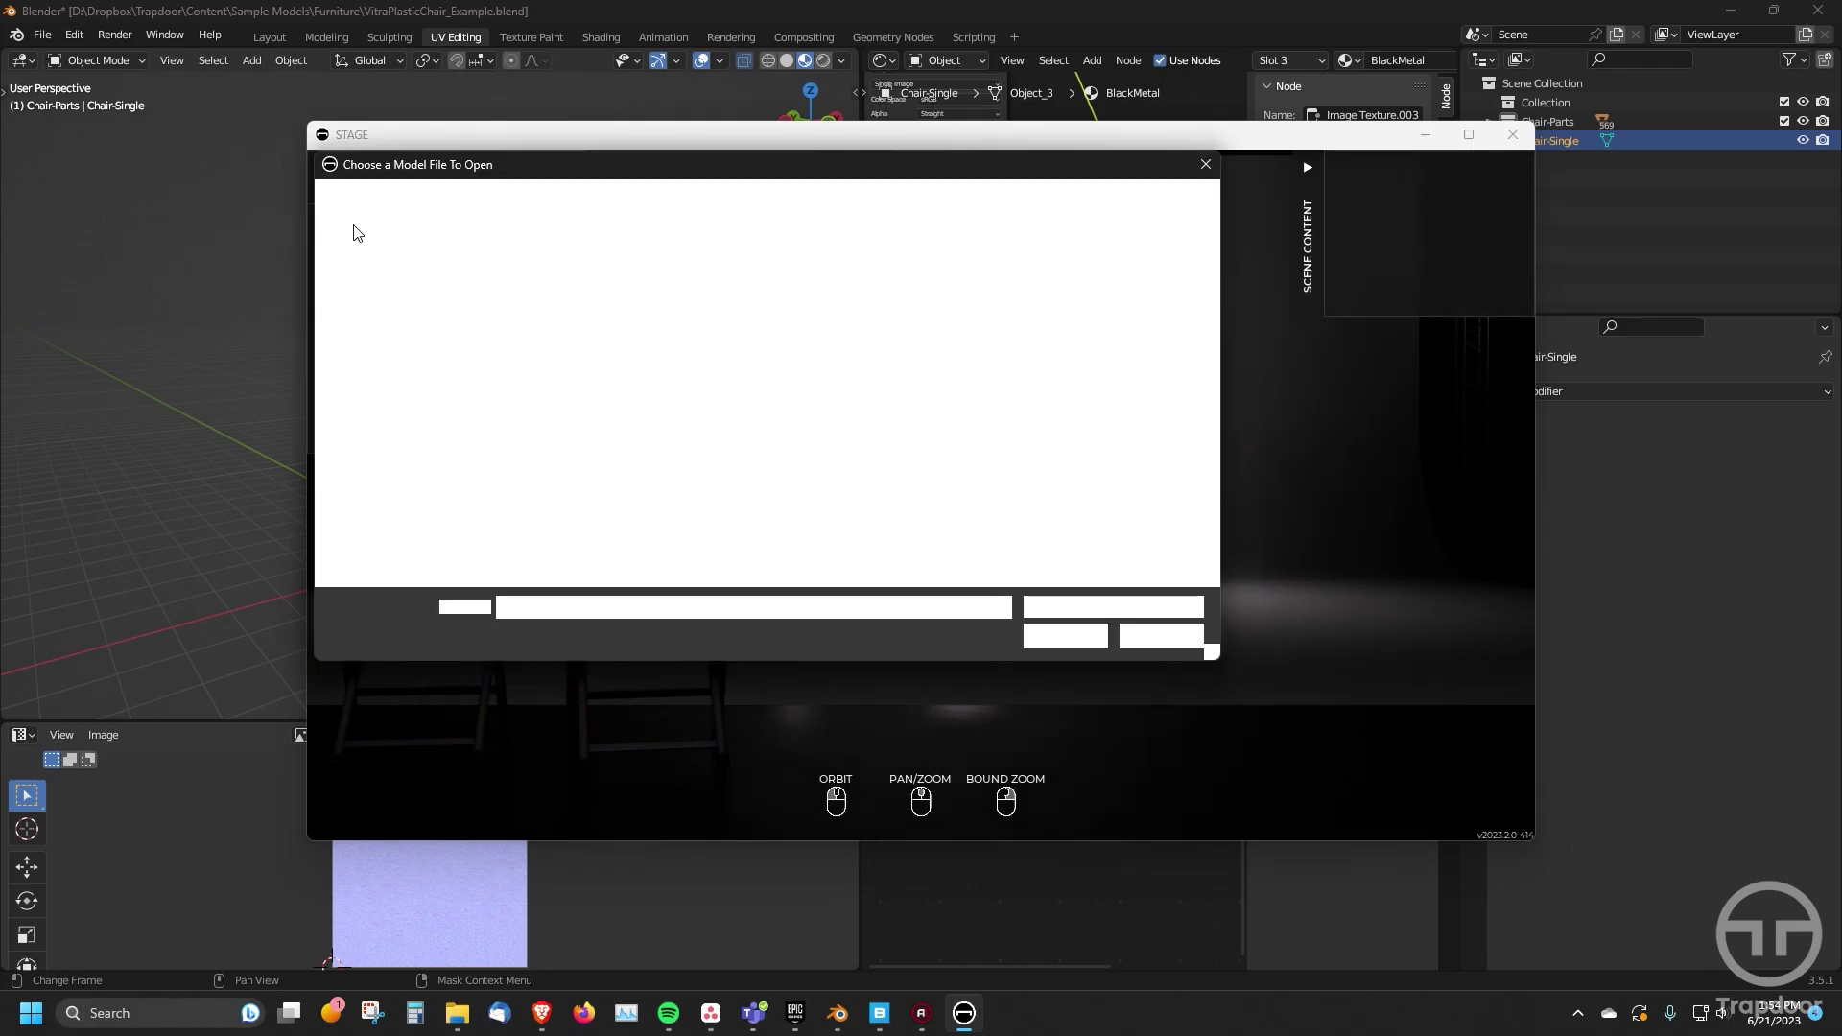
{"action": "left_click", "coordinate": [576, 307]}
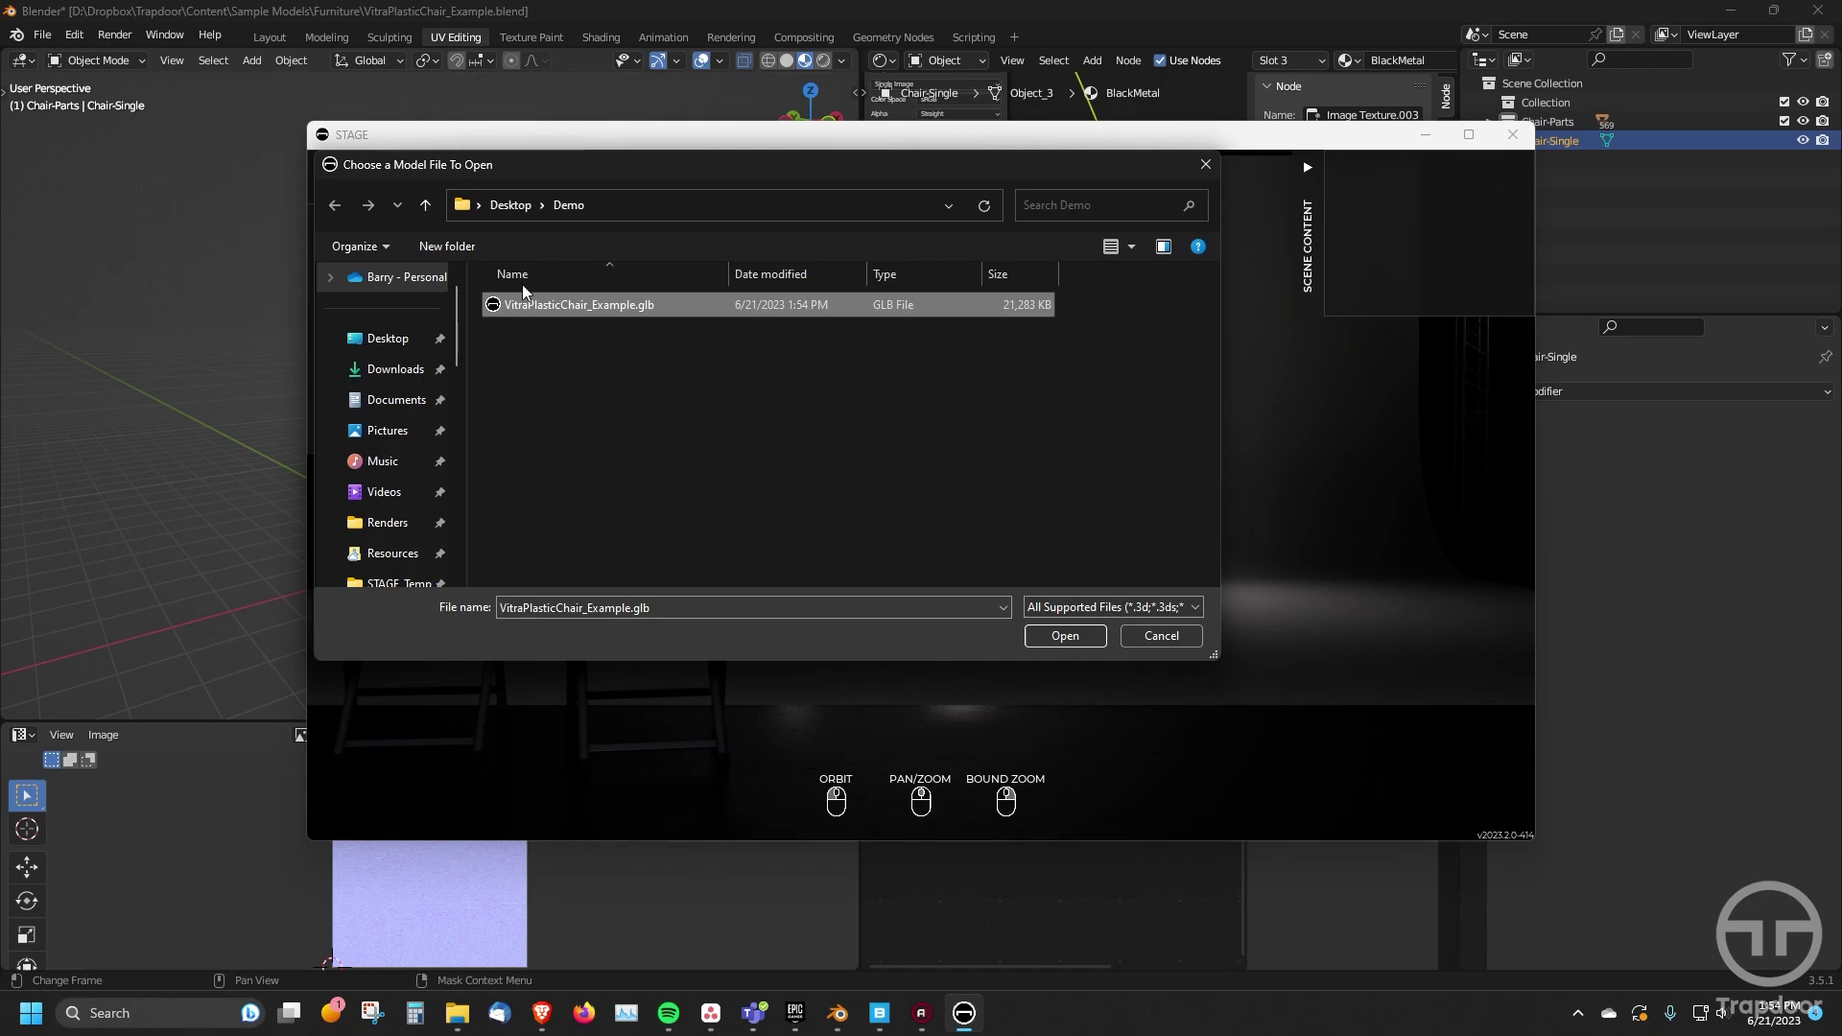
{"action": "left_click", "coordinate": [1065, 635]}
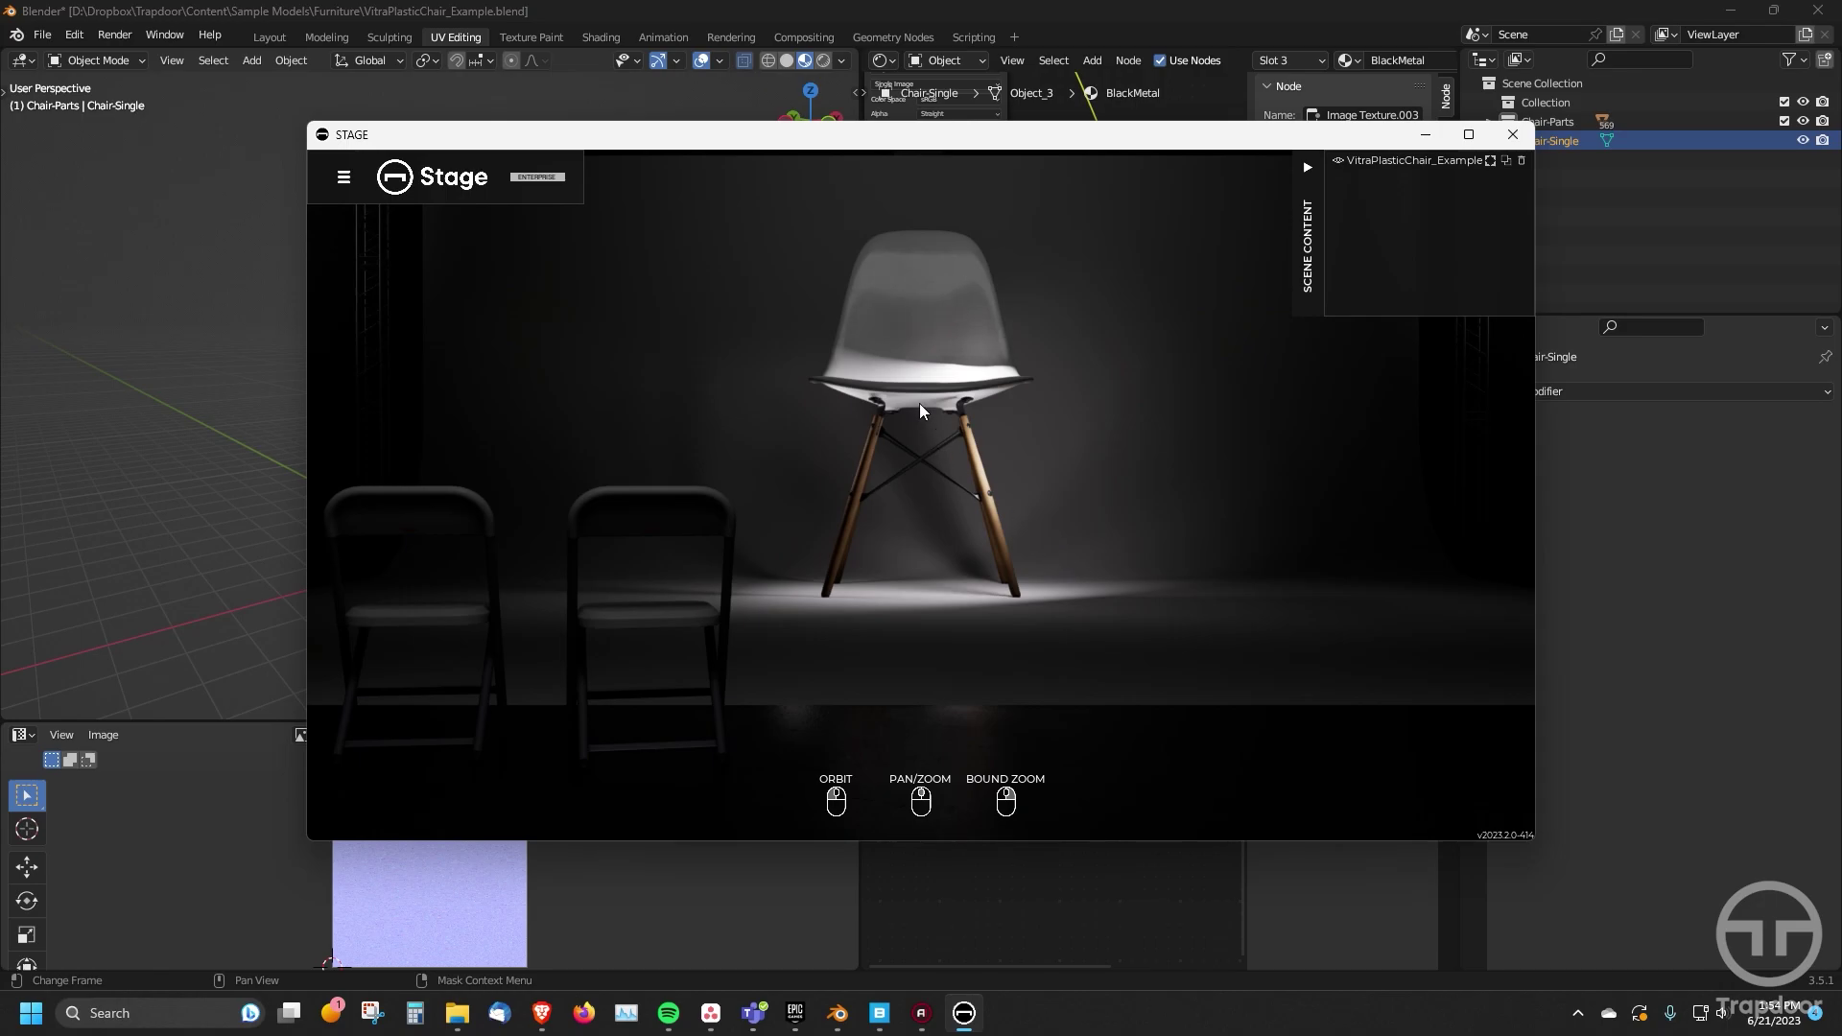
- Select the imported chair model in Stage and set its scale to 10%
{"action": "left_click_drag", "start_coordinate": [495, 143], "coordinate": [715, 233]}
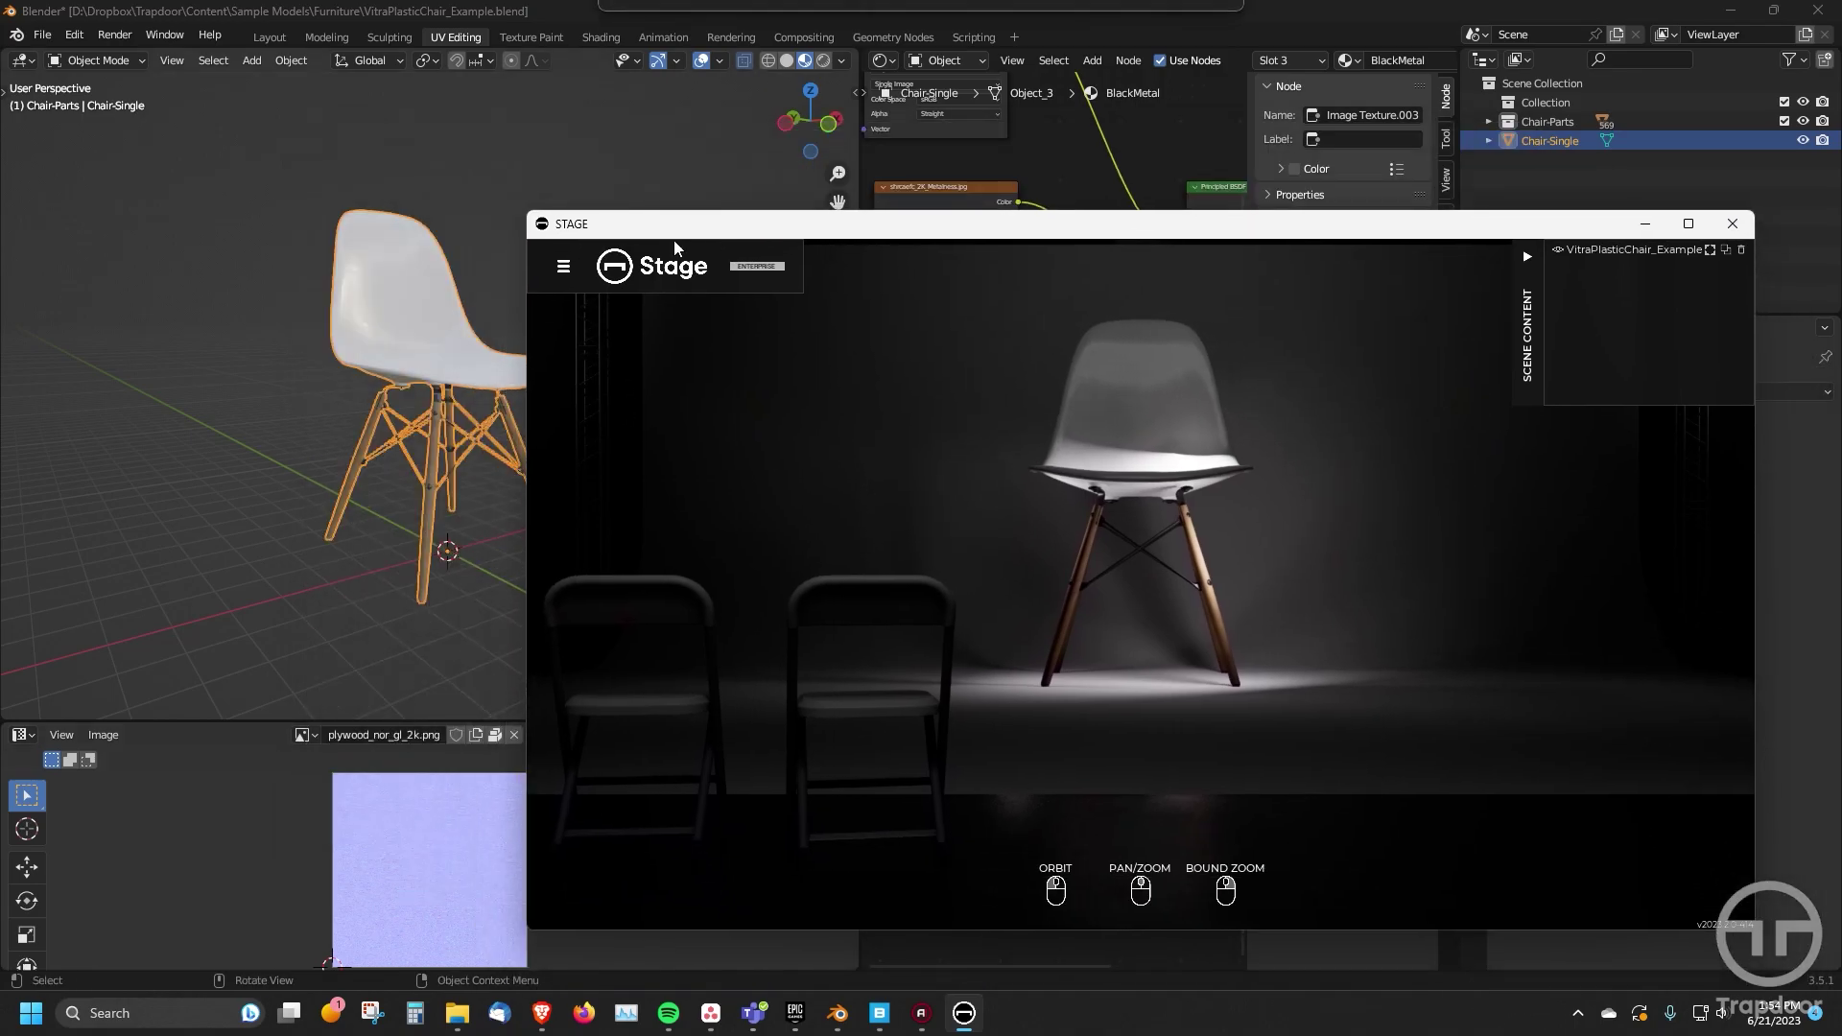
{"action": "left_click_drag", "start_coordinate": [1073, 235], "coordinate": [886, 204]}
{"action": "left_click", "coordinate": [960, 400]}
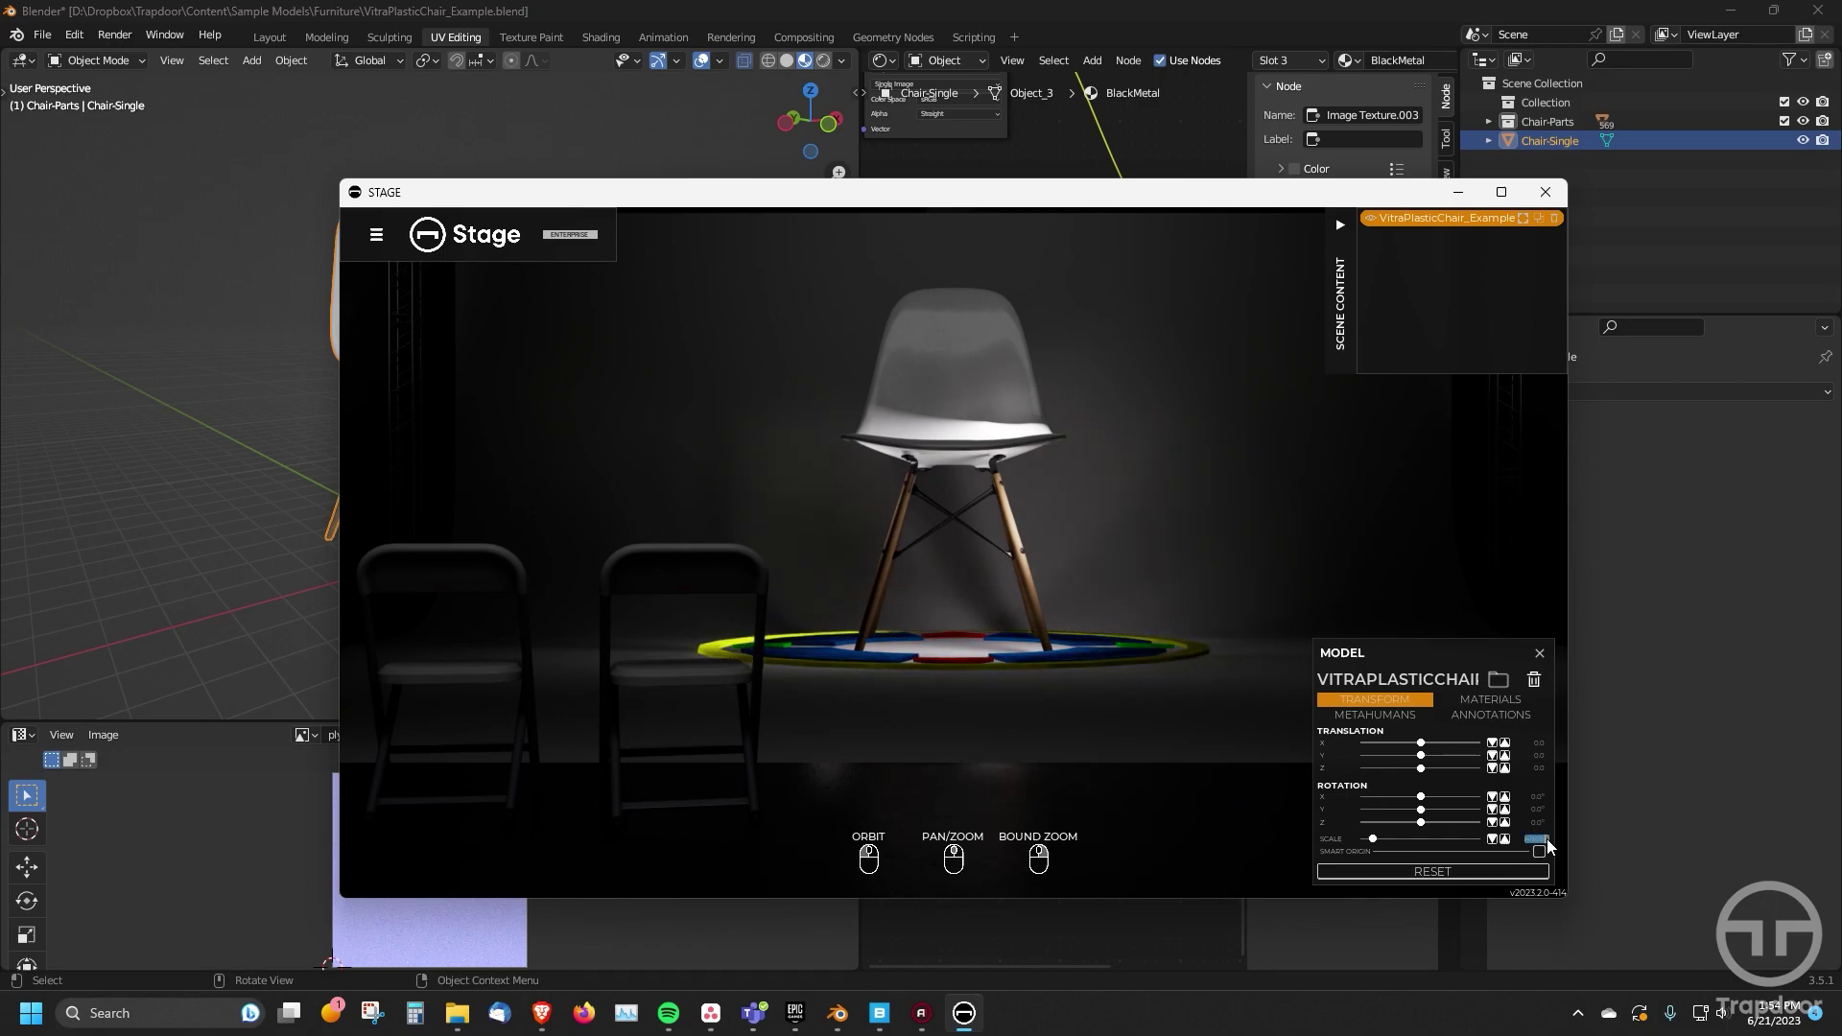
{"action": "type", "text": "10"}
{"action": "key", "text": "Return"}
- Examine the scaled chair on the stage from an angle, deselect it, and switch back to Blender
{"action": "scroll", "coordinate": [918, 597], "scroll_direction": "up", "scroll_amount": 3}
{"action": "left_click_drag", "start_coordinate": [918, 597], "coordinate": [1068, 660]}
{"action": "scroll", "coordinate": [1005, 649], "scroll_direction": "up", "scroll_amount": 5}
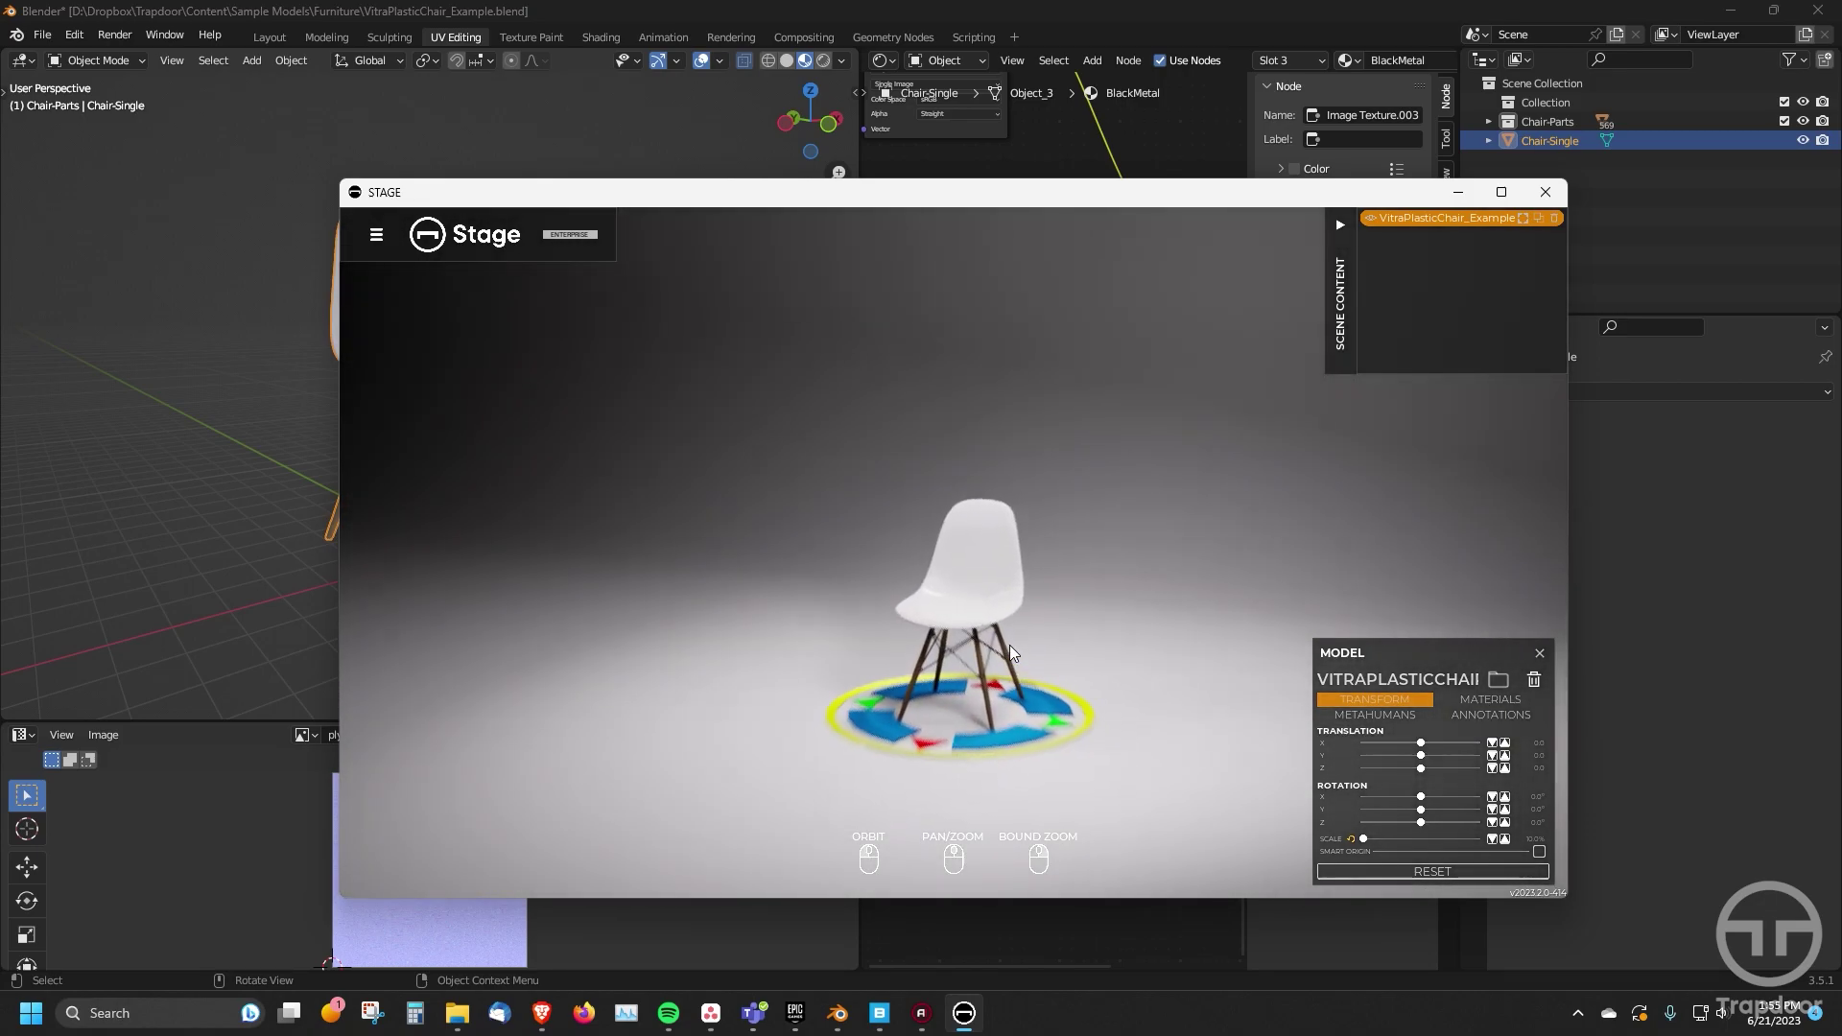
{"action": "scroll", "coordinate": [1012, 677], "scroll_direction": "down", "scroll_amount": 3}
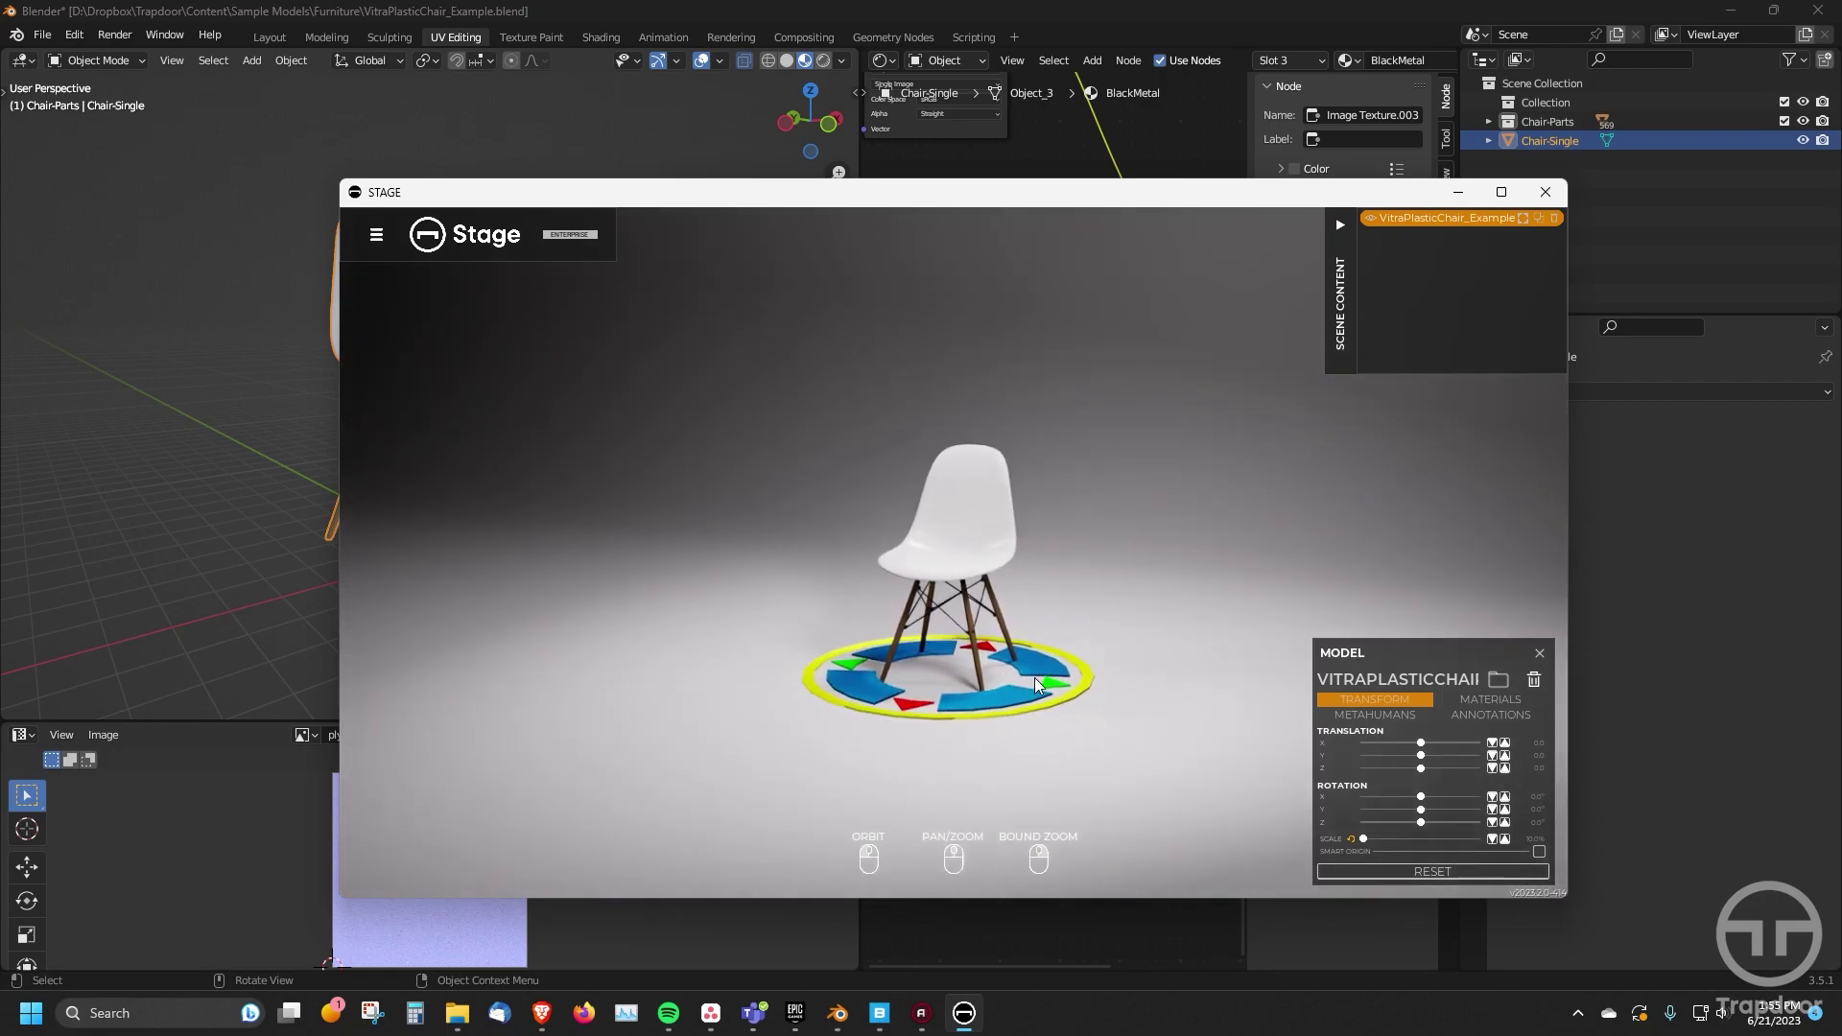
{"action": "left_click", "coordinate": [1086, 727]}
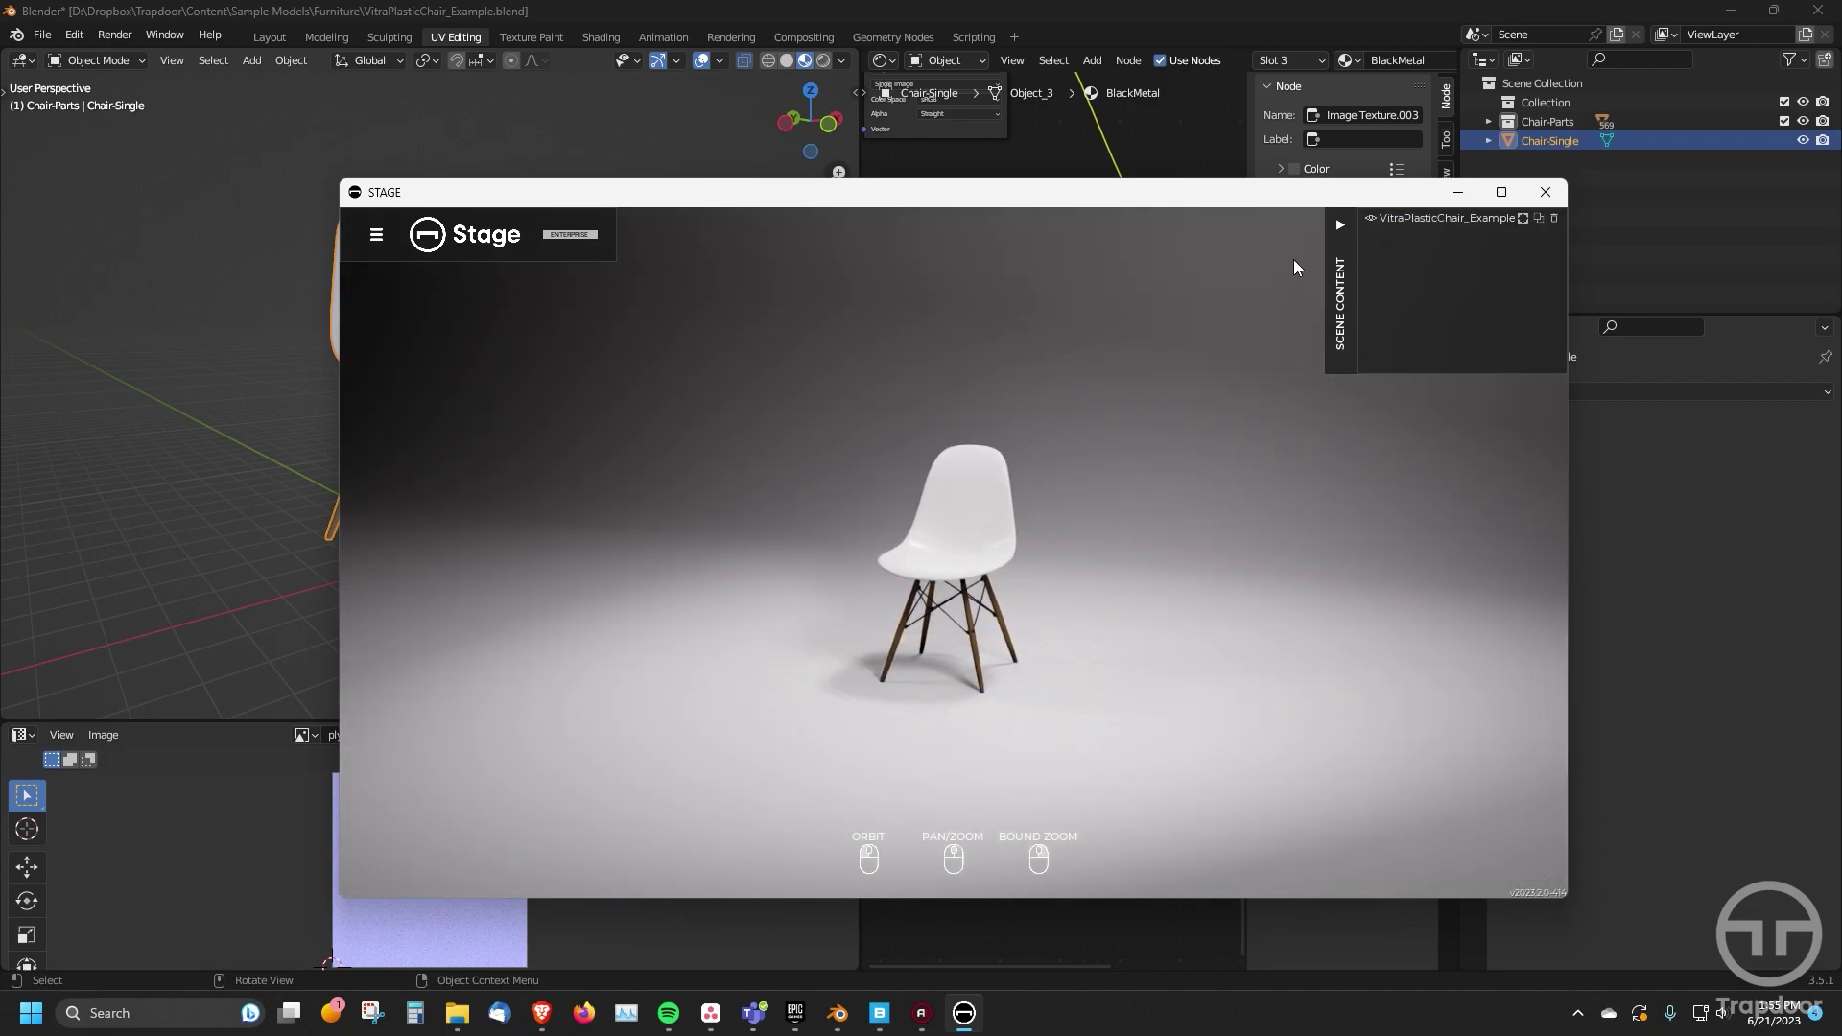
{"action": "left_click", "coordinate": [1458, 191]}
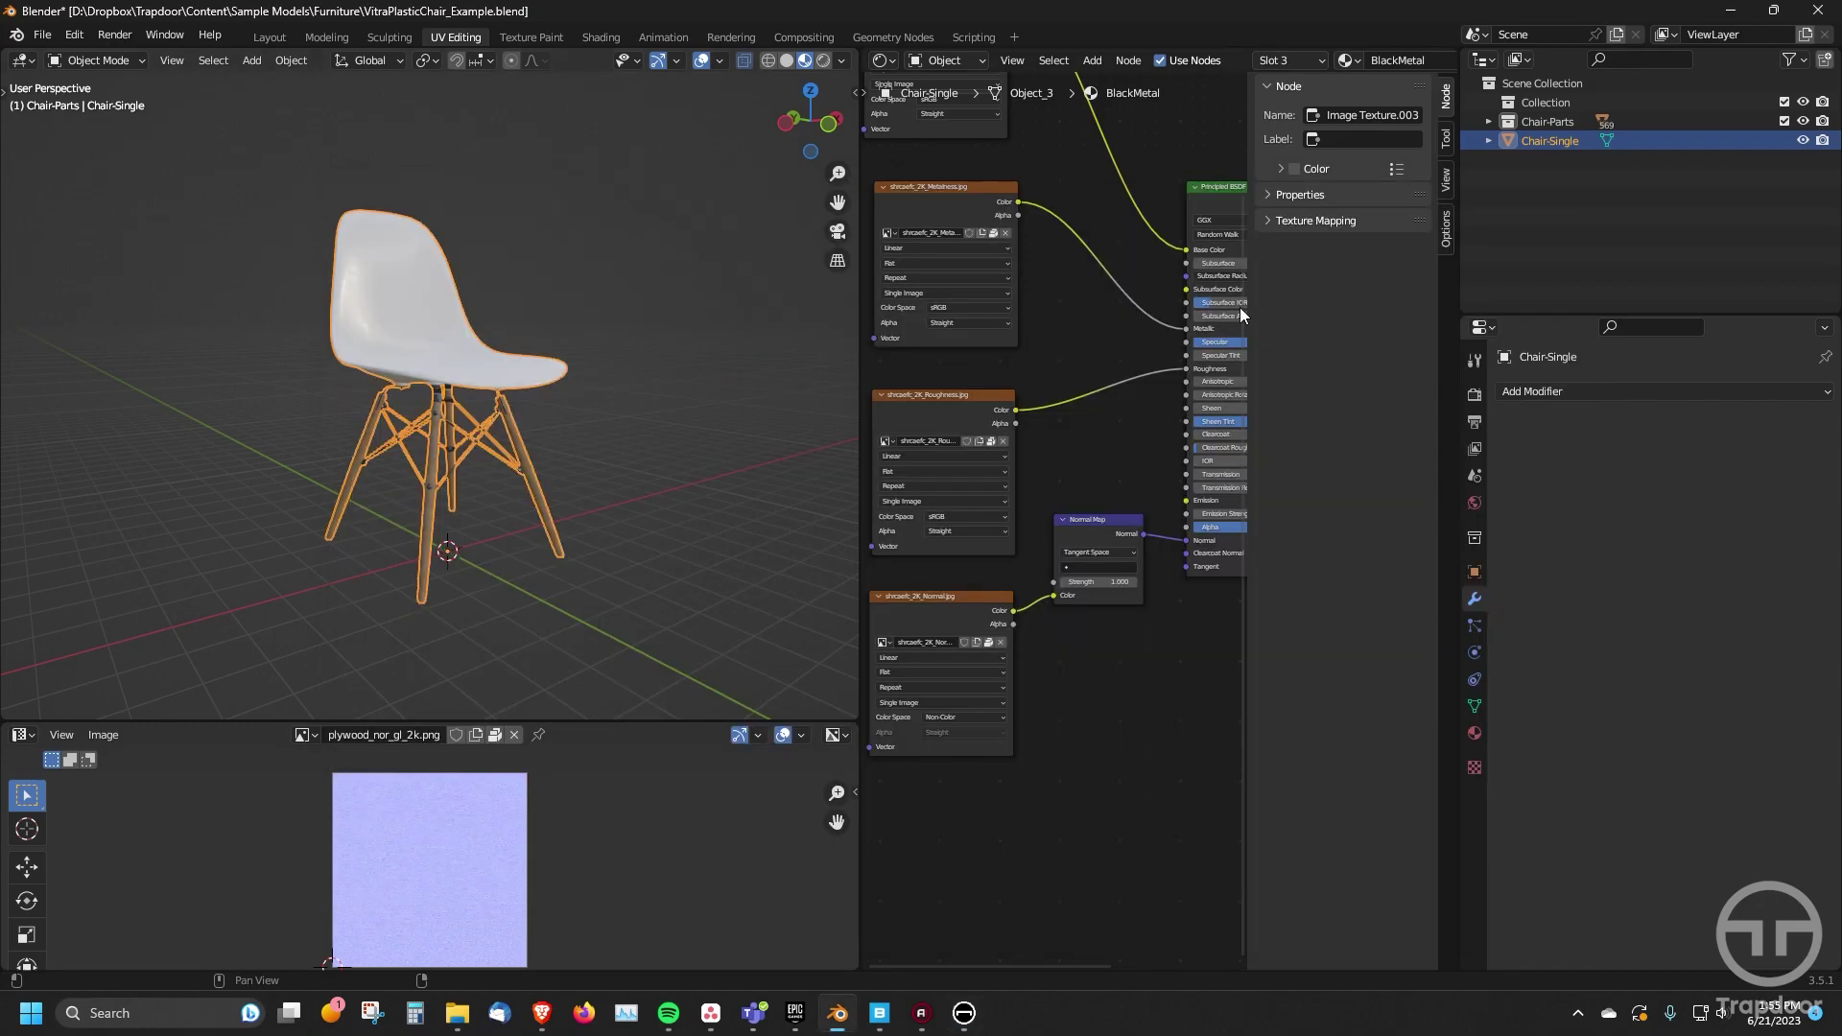
- Deselect the chair and add a 1 m reference cube at the origin with its Z location set to 0.5 m
{"action": "middle_click_drag", "start_coordinate": [648, 405], "coordinate": [455, 394]}
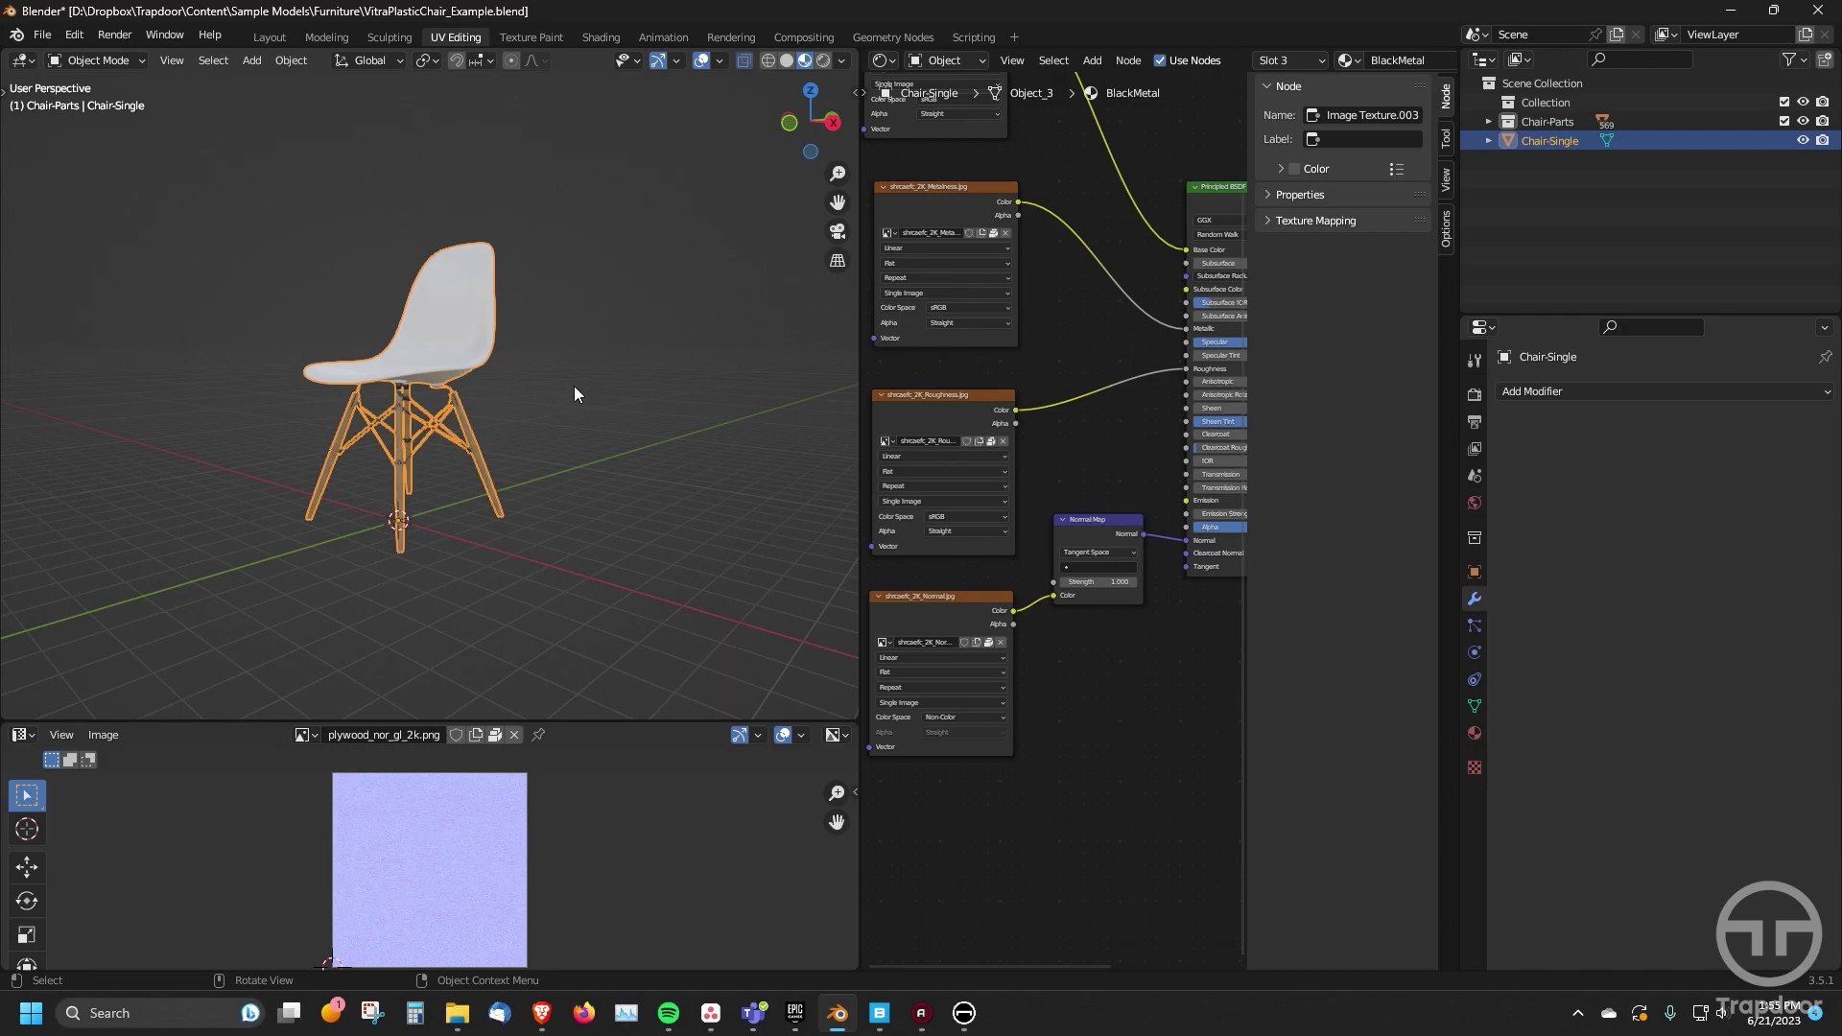
{"action": "left_click", "coordinate": [528, 369]}
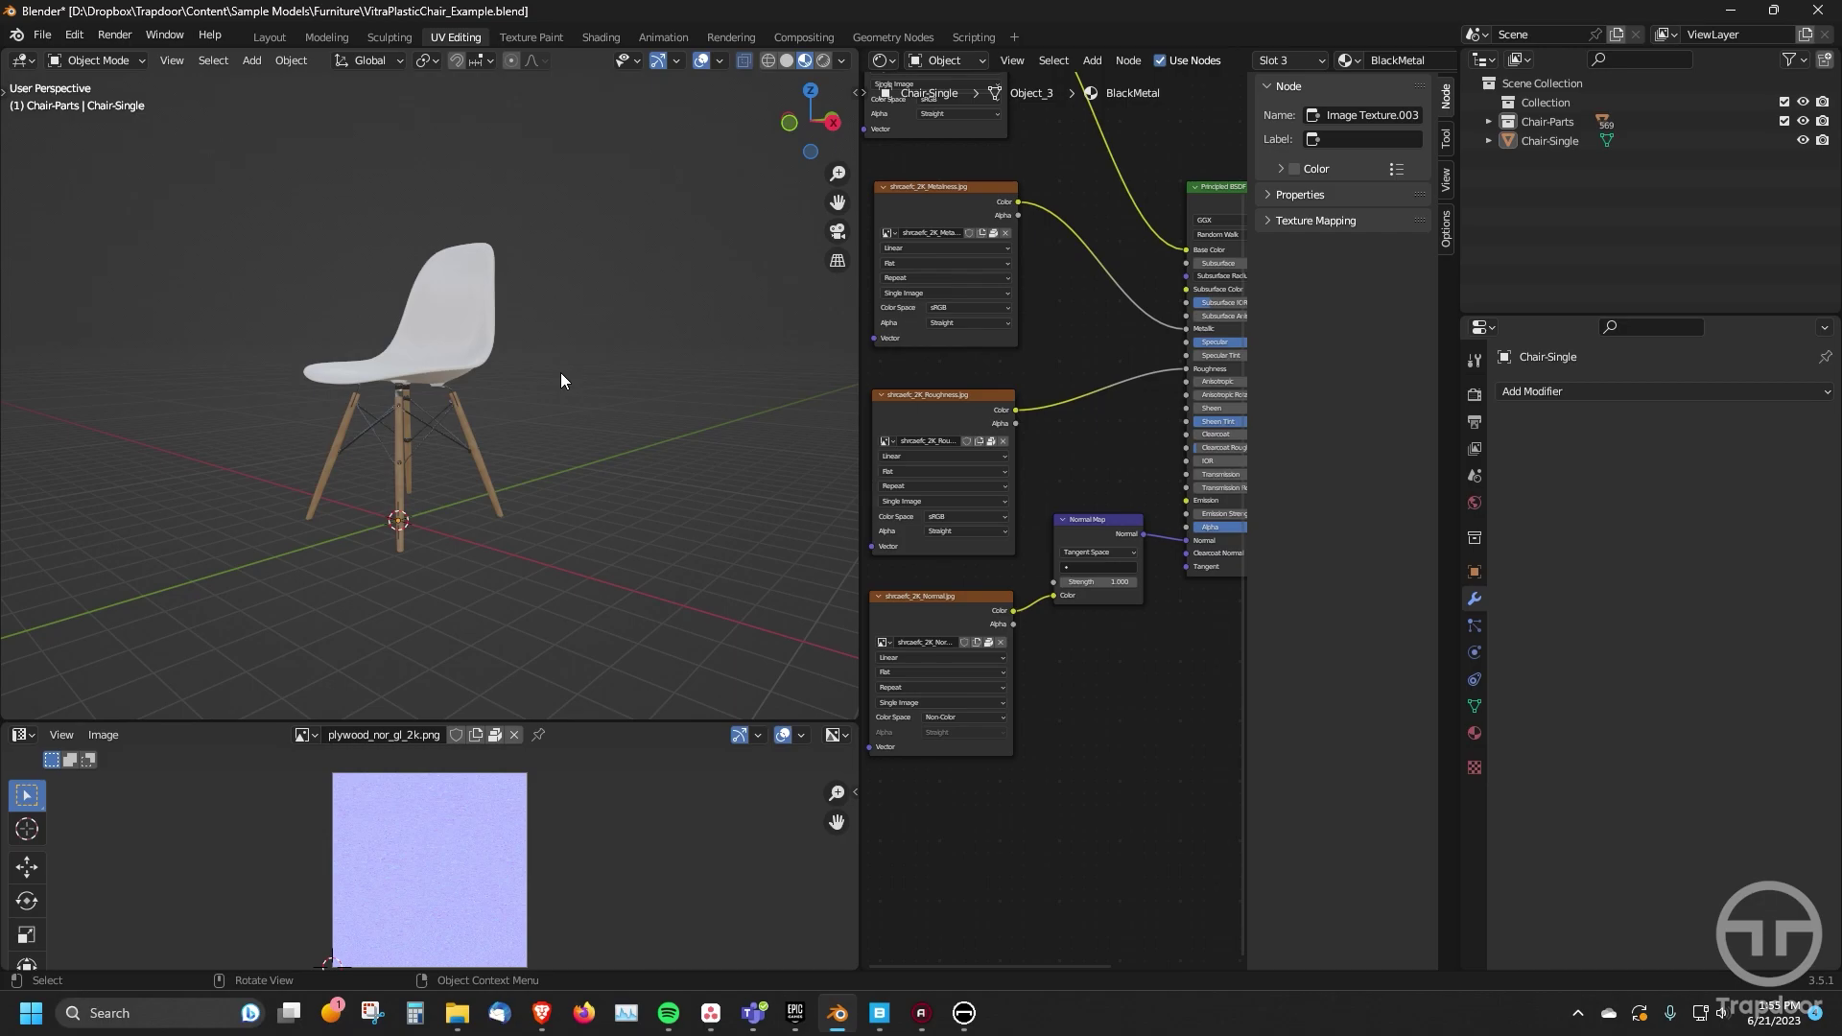
{"action": "left_click", "coordinate": [251, 61]}
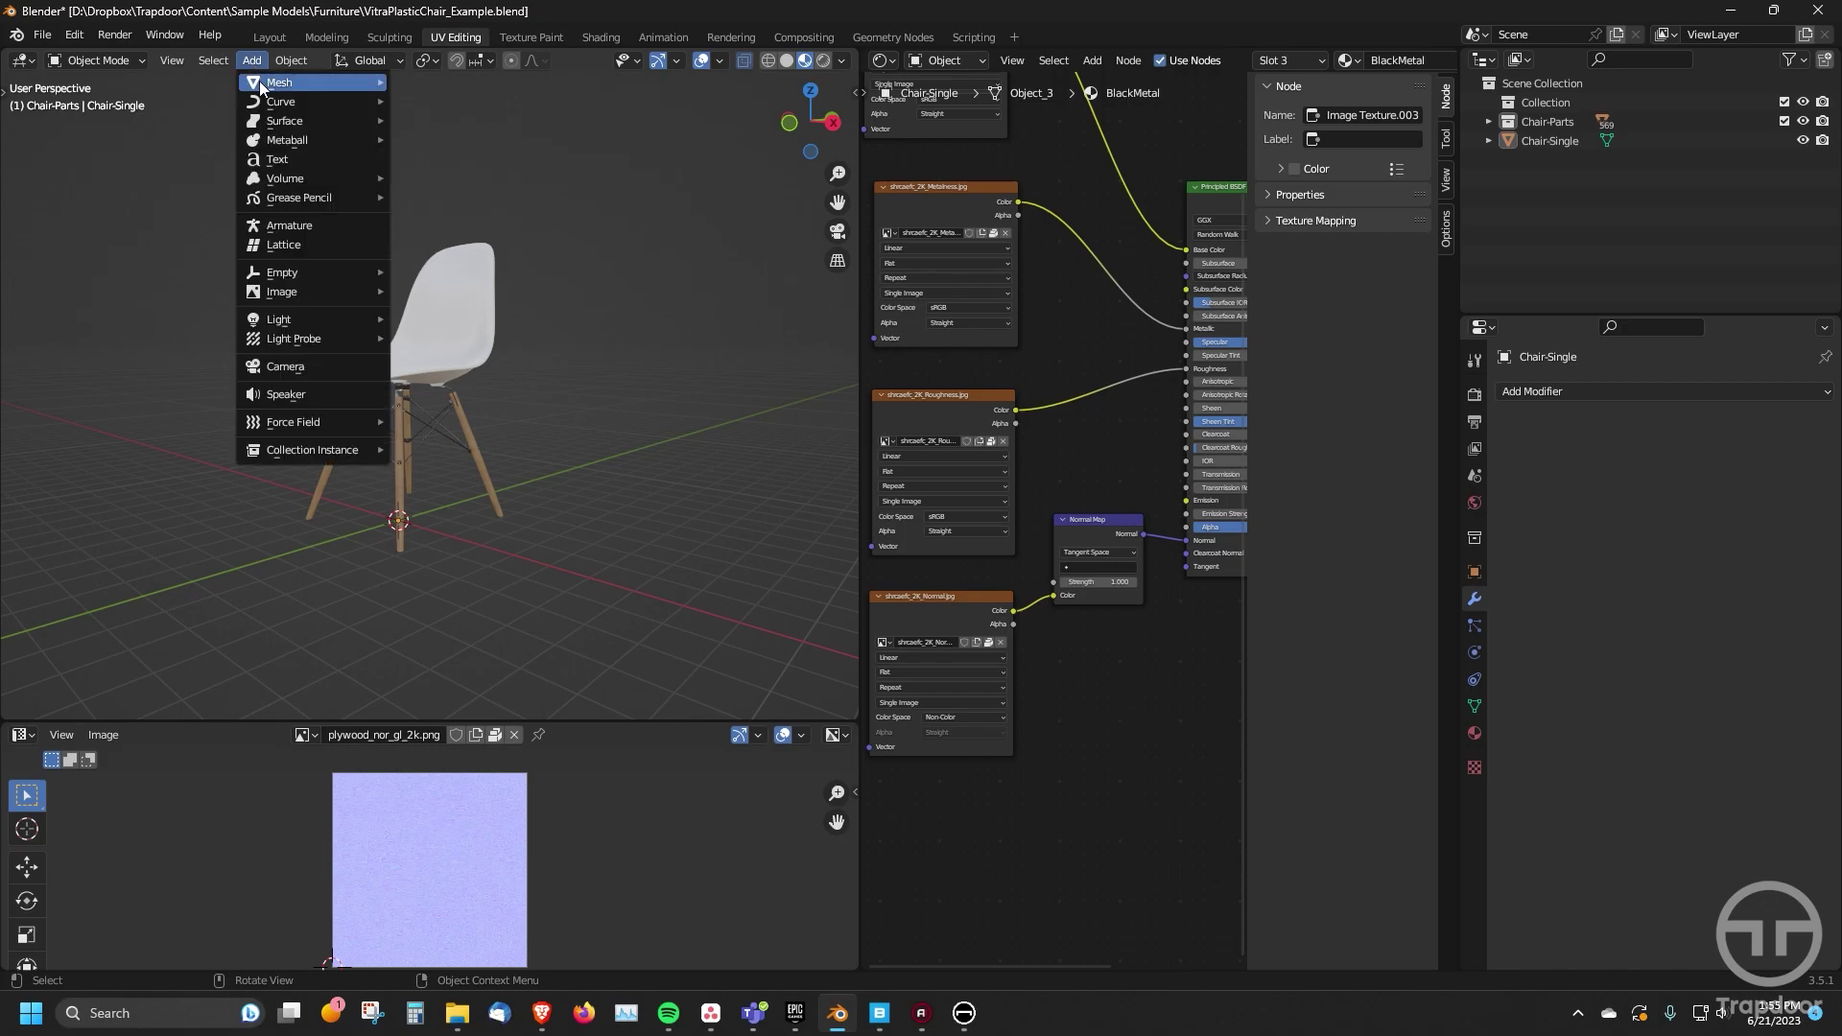
{"action": "mouse_move", "coordinate": [261, 83]}
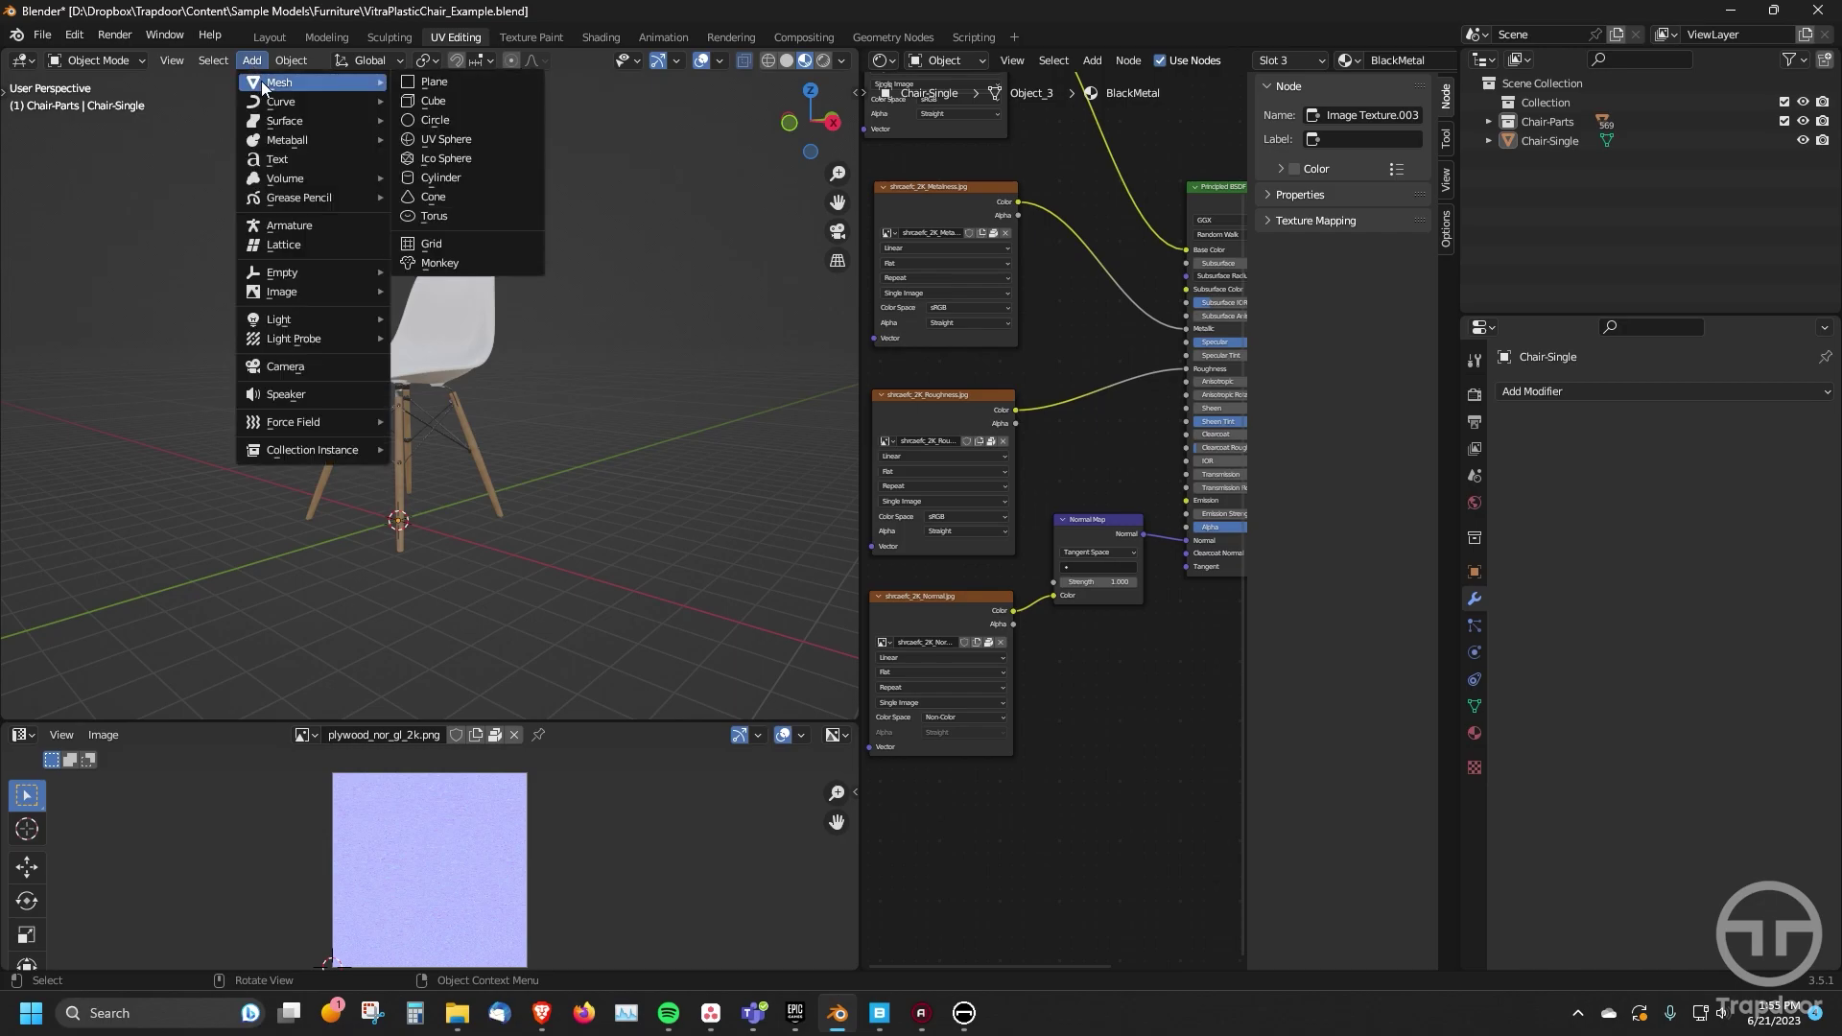
{"action": "left_click", "coordinate": [436, 101]}
{"action": "left_click", "coordinate": [206, 539]}
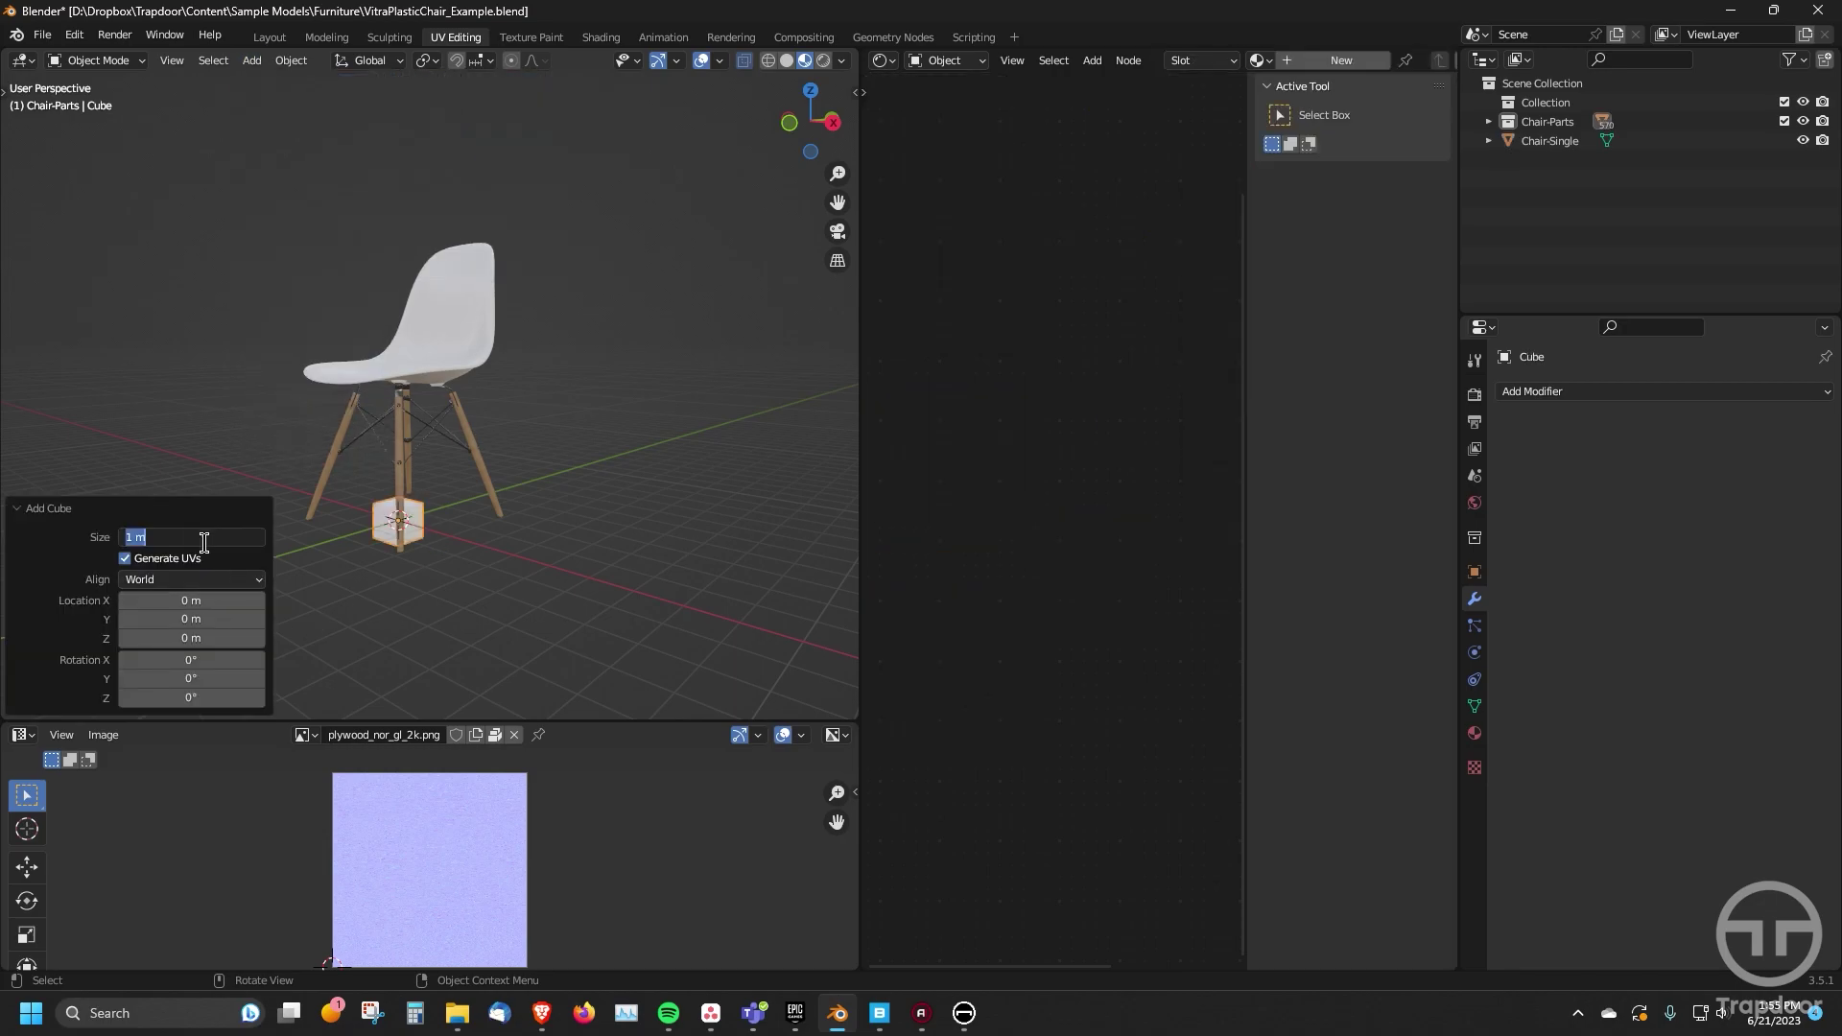
{"action": "left_click", "coordinate": [46, 578]}
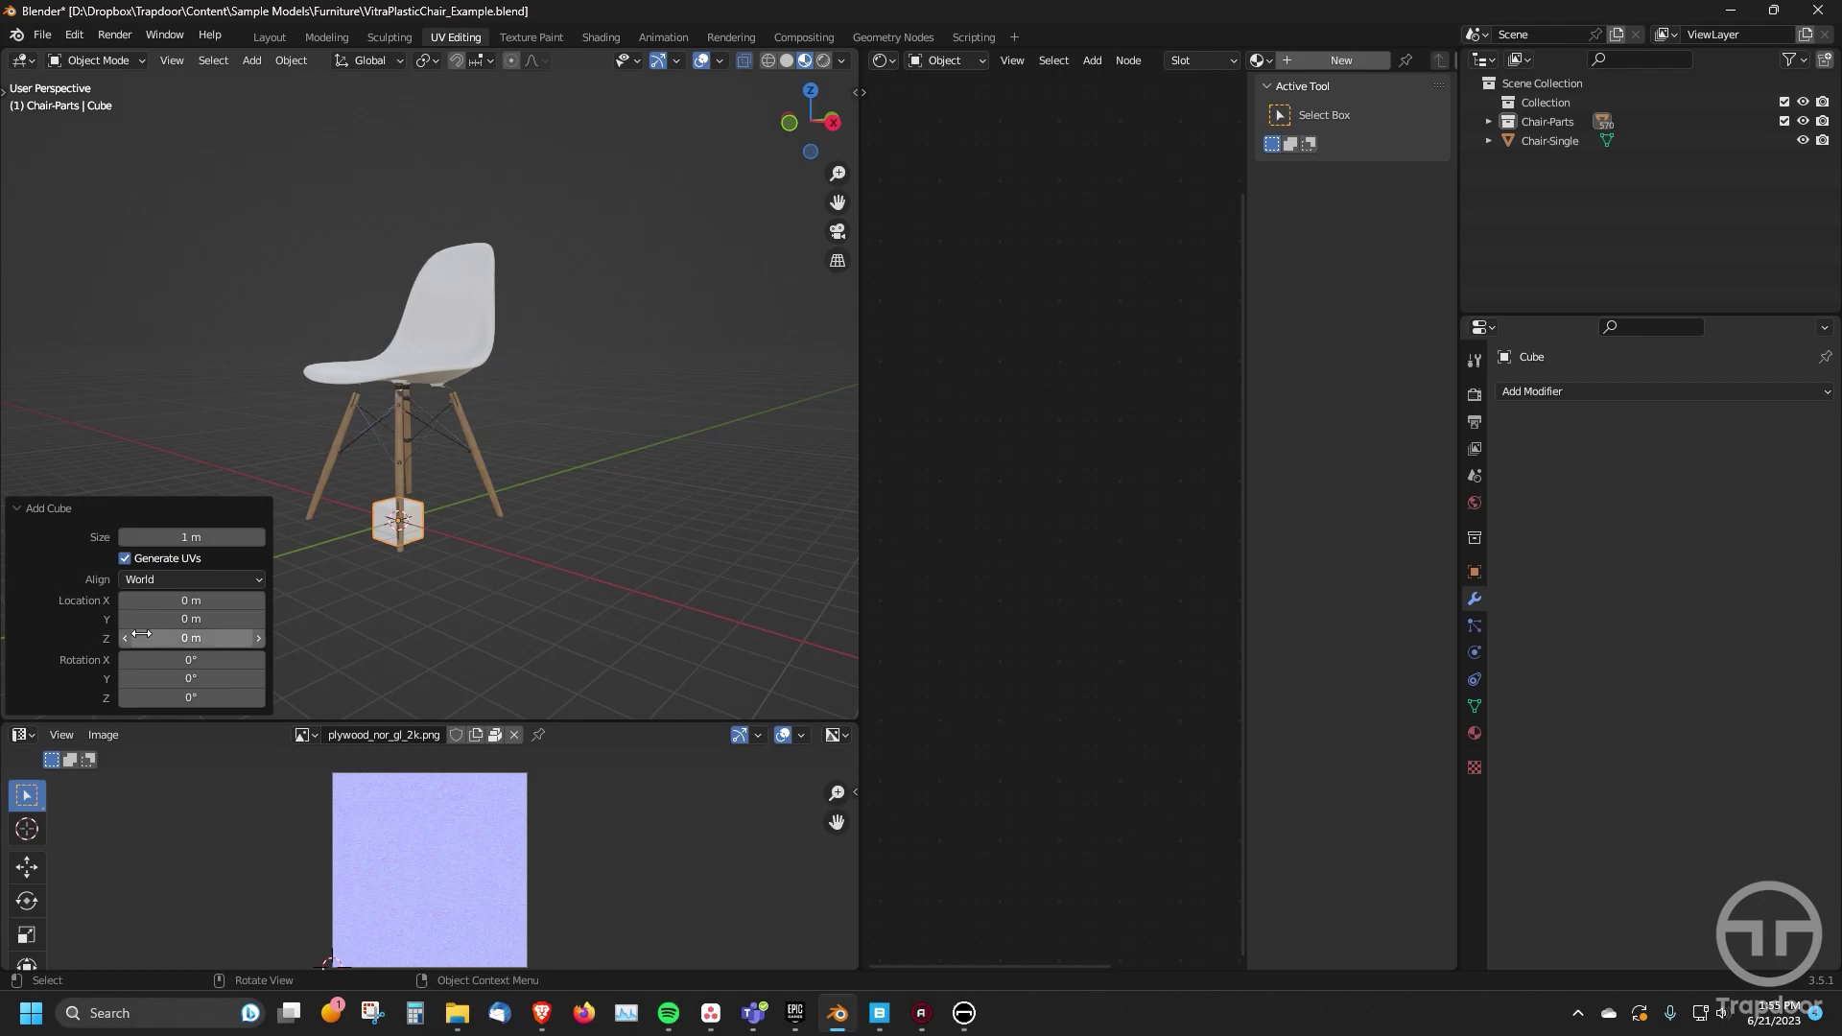
{"action": "left_click", "coordinate": [204, 638]}
{"action": "type", "text": "0.5"}
{"action": "key", "text": "Return"}
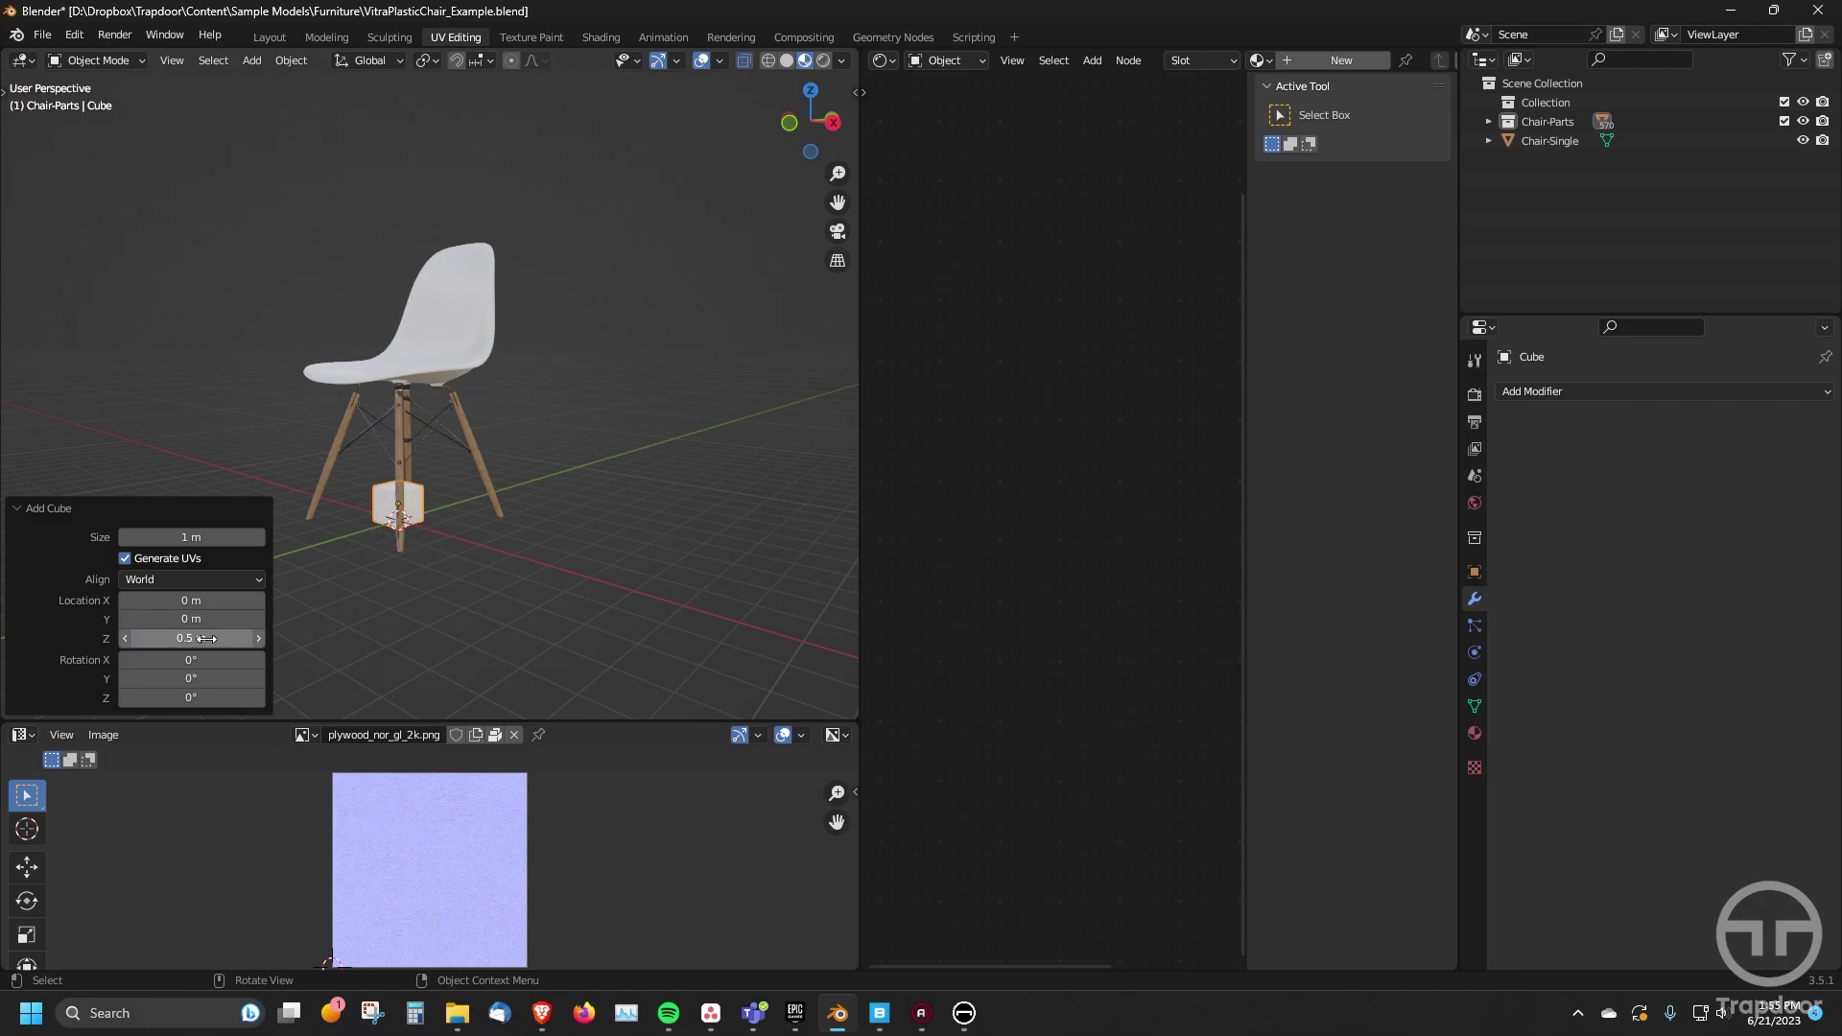
- Compare the cube's size with the chair, then try scaling the Chair-Single object down towards it
{"action": "middle_click_drag", "start_coordinate": [466, 669], "coordinate": [602, 501]}
{"action": "scroll", "coordinate": [596, 499], "scroll_direction": "up", "scroll_amount": 5}
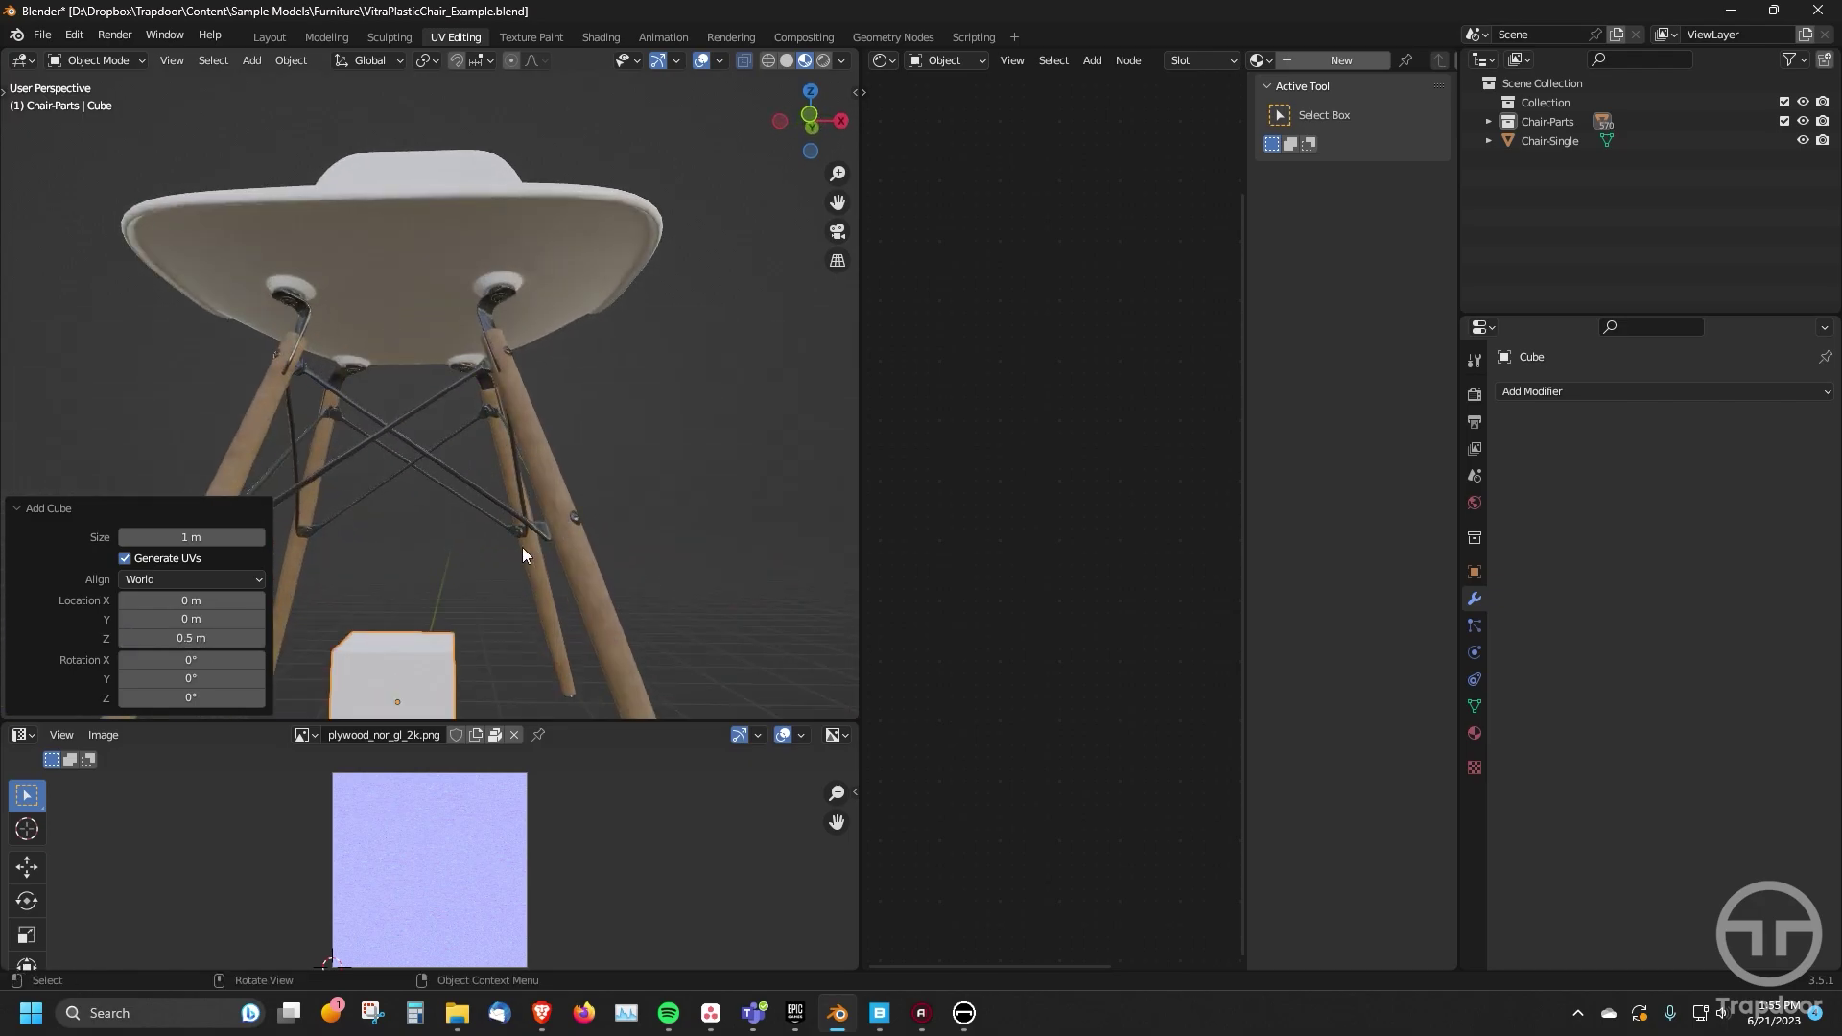
{"action": "key", "text": "KP_Decimal"}
{"action": "middle_click_drag", "start_coordinate": [528, 547], "coordinate": [491, 505]}
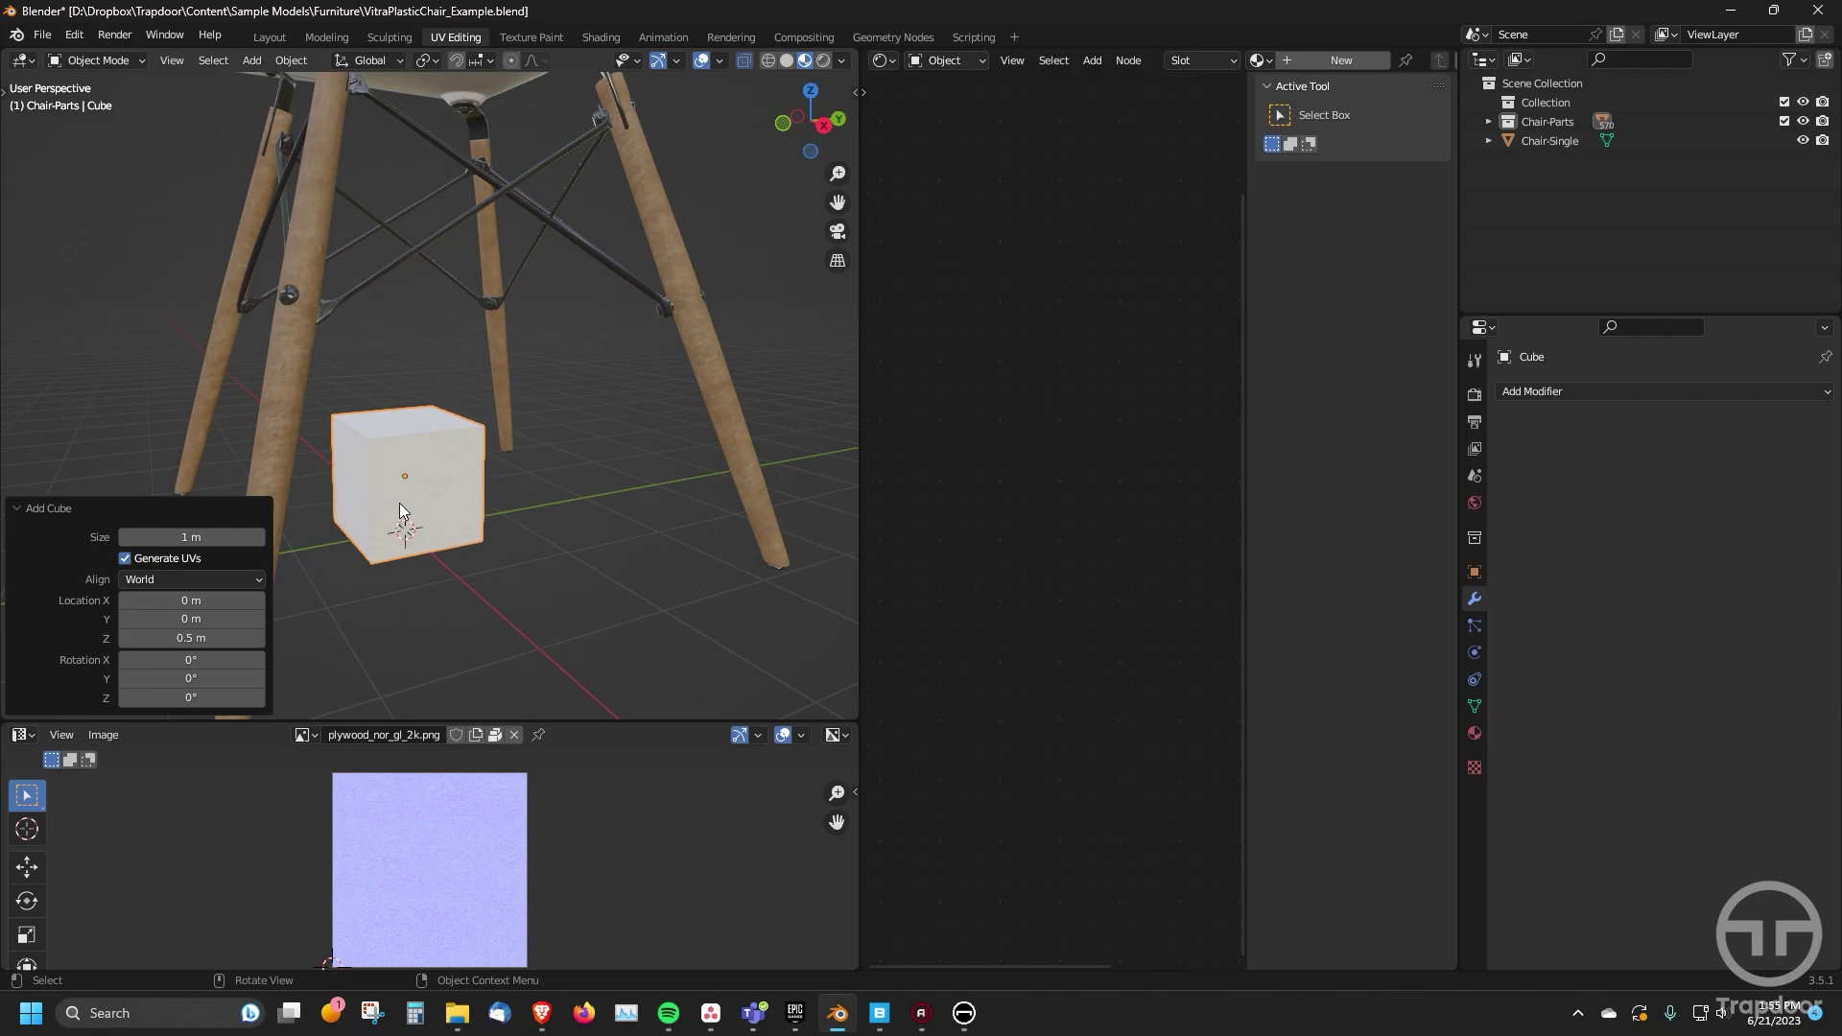
{"action": "scroll", "coordinate": [387, 537], "scroll_direction": "down", "scroll_amount": 4}
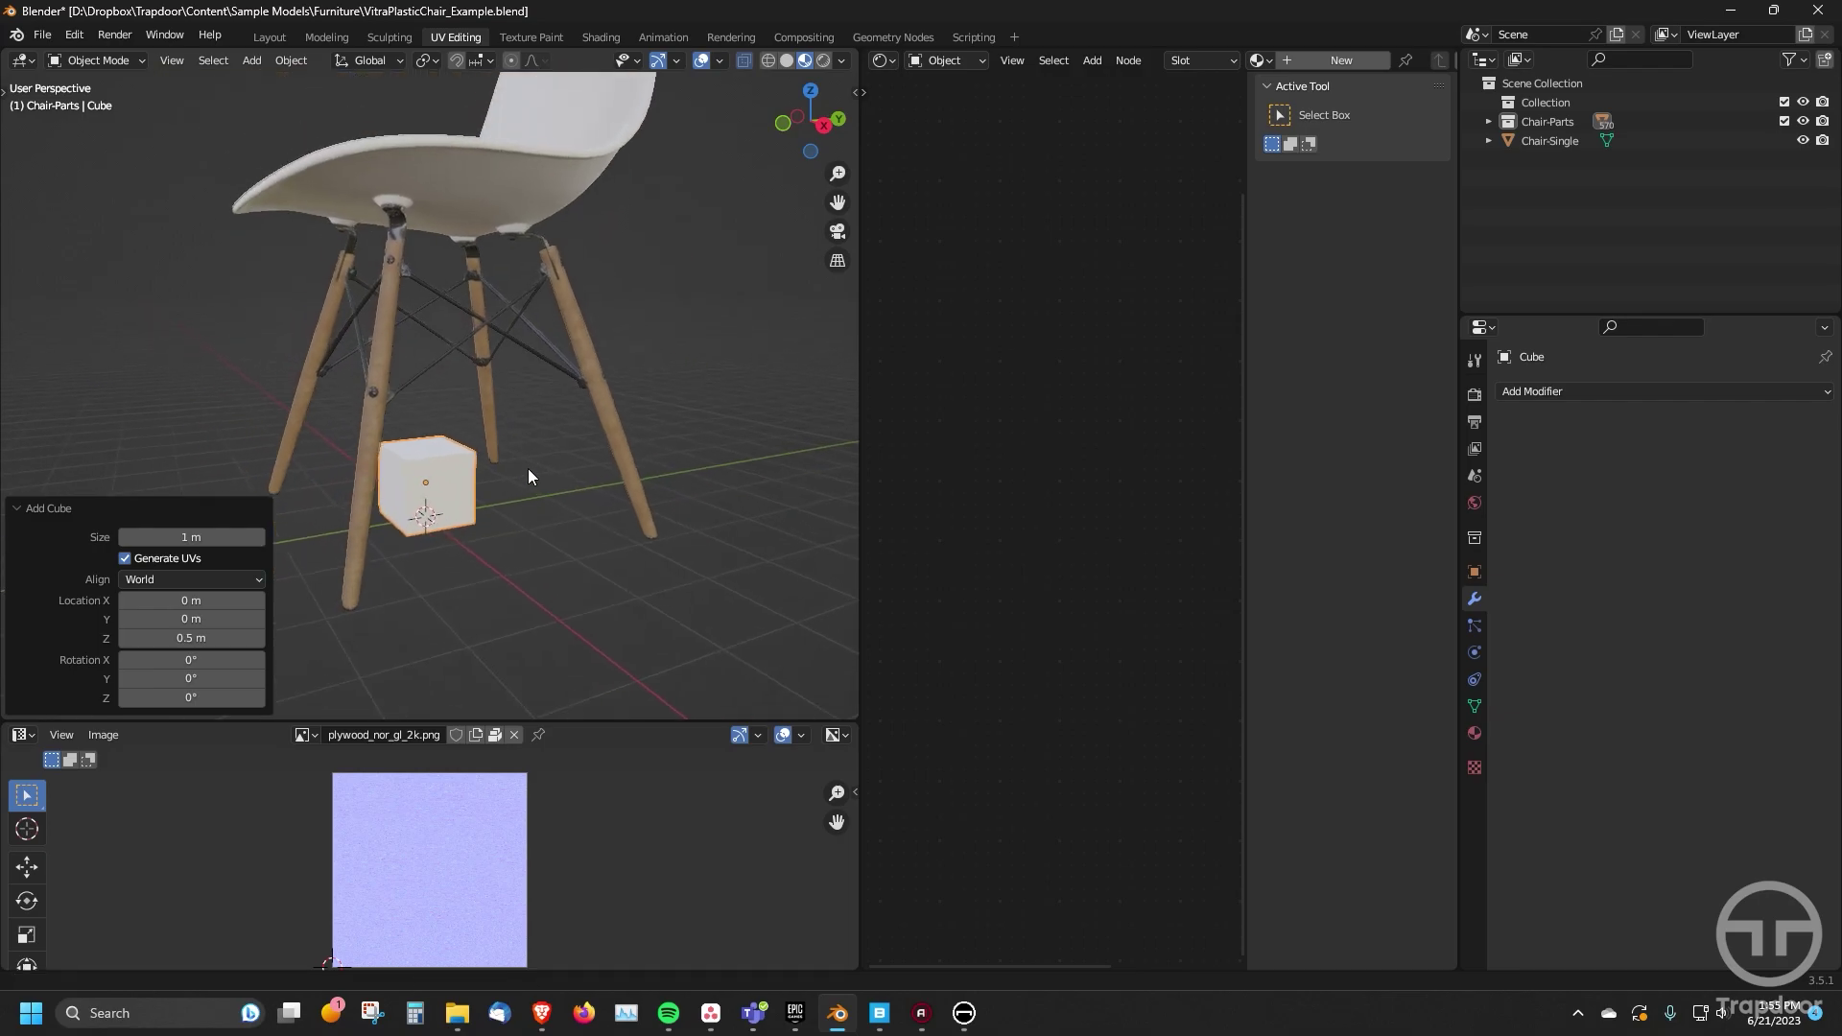
{"action": "left_click", "coordinate": [497, 204]}
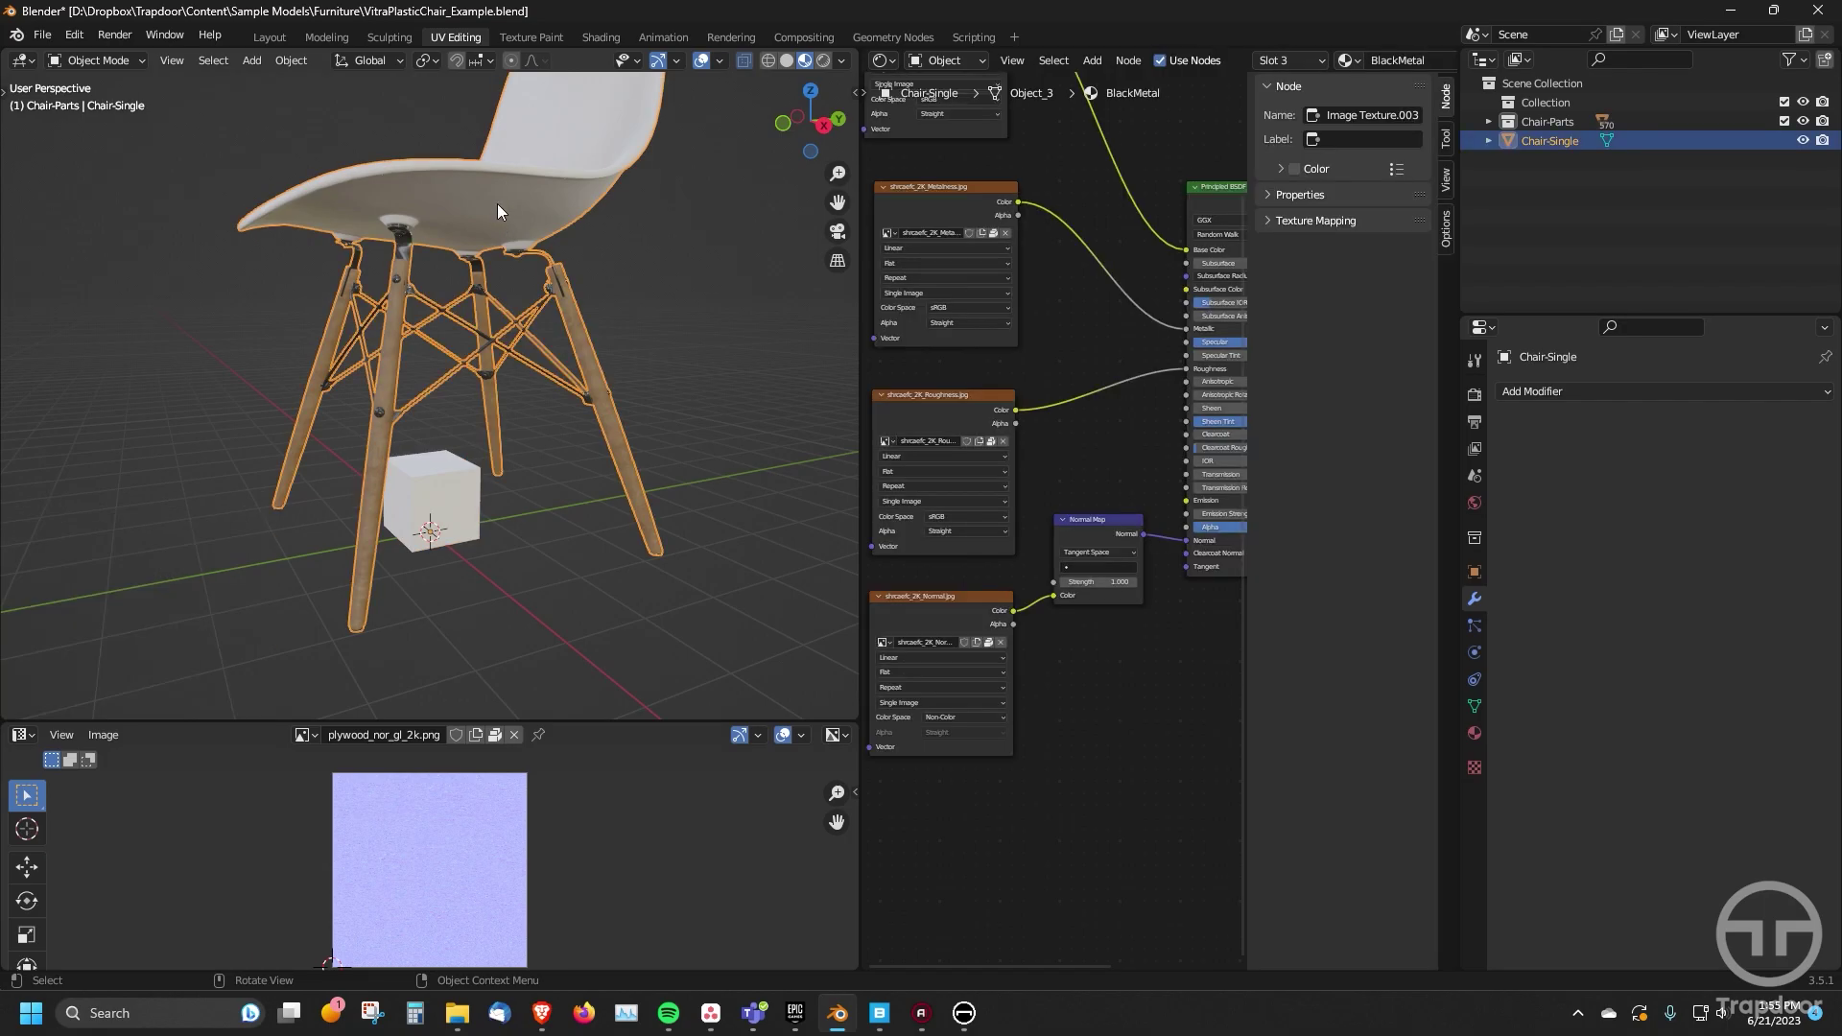
{"action": "key", "text": "Tab"}
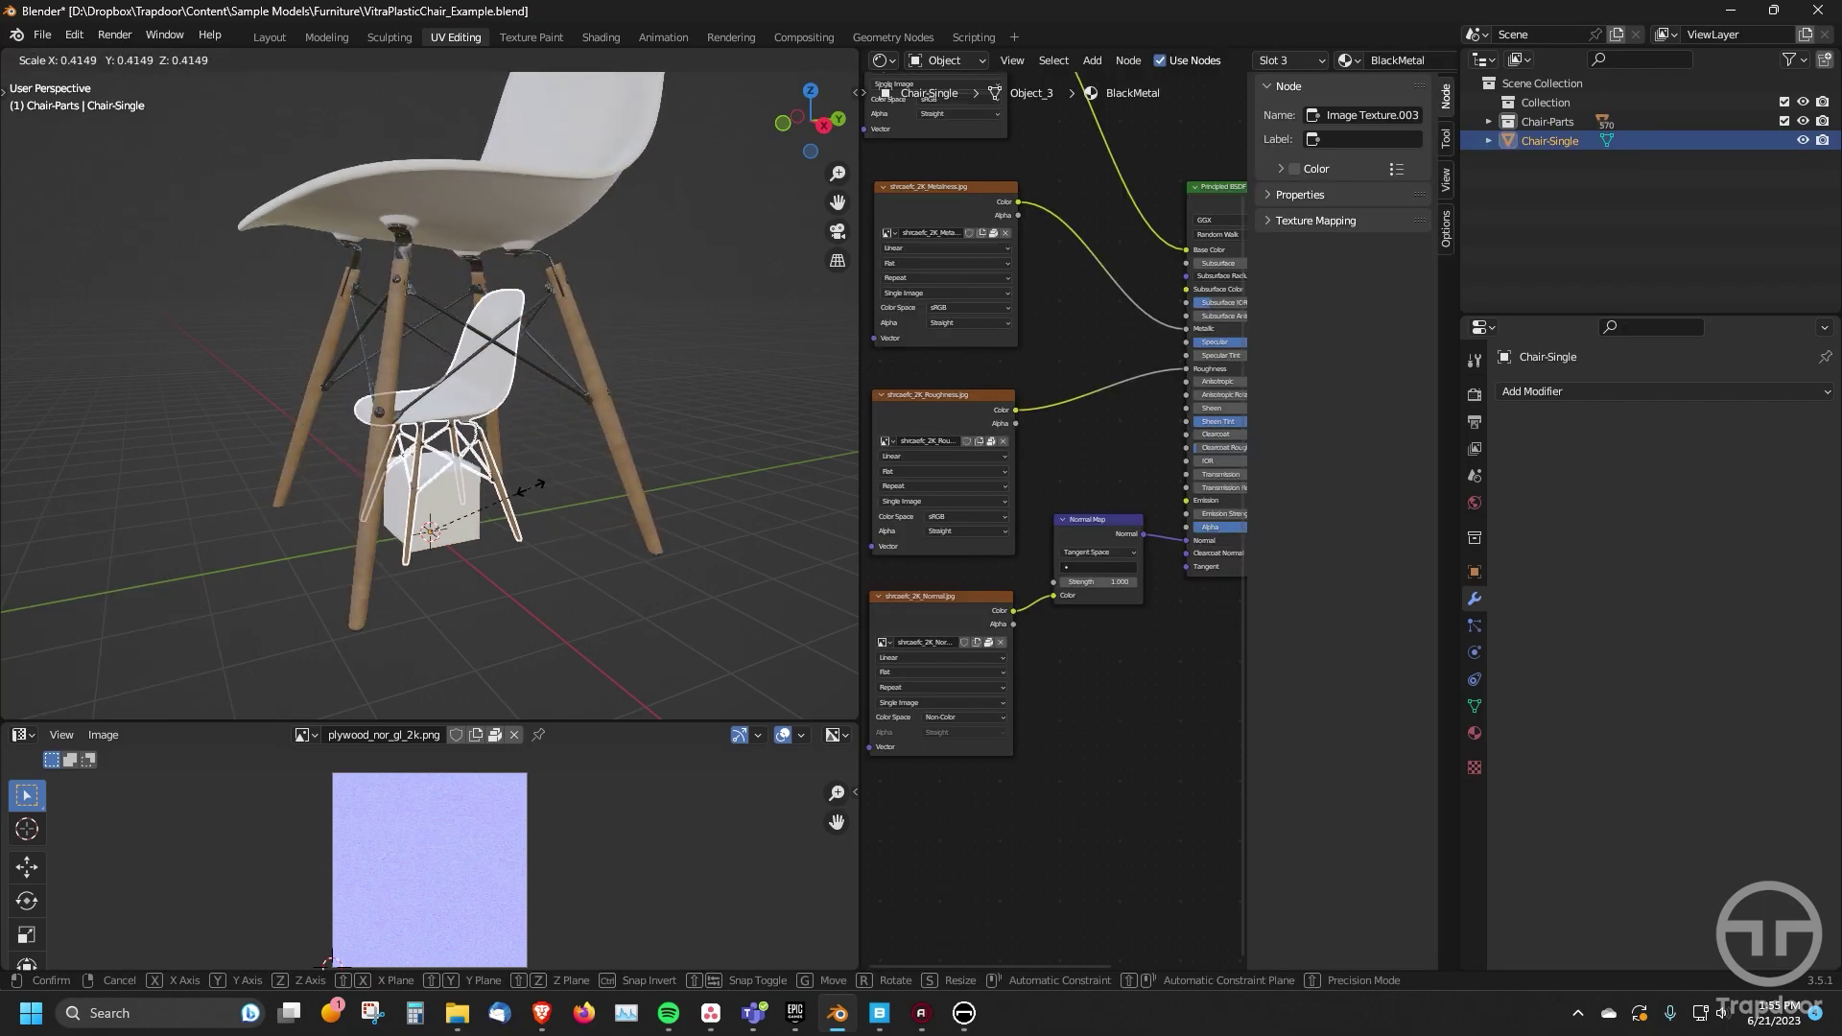
{"action": "key", "text": "Tab"}
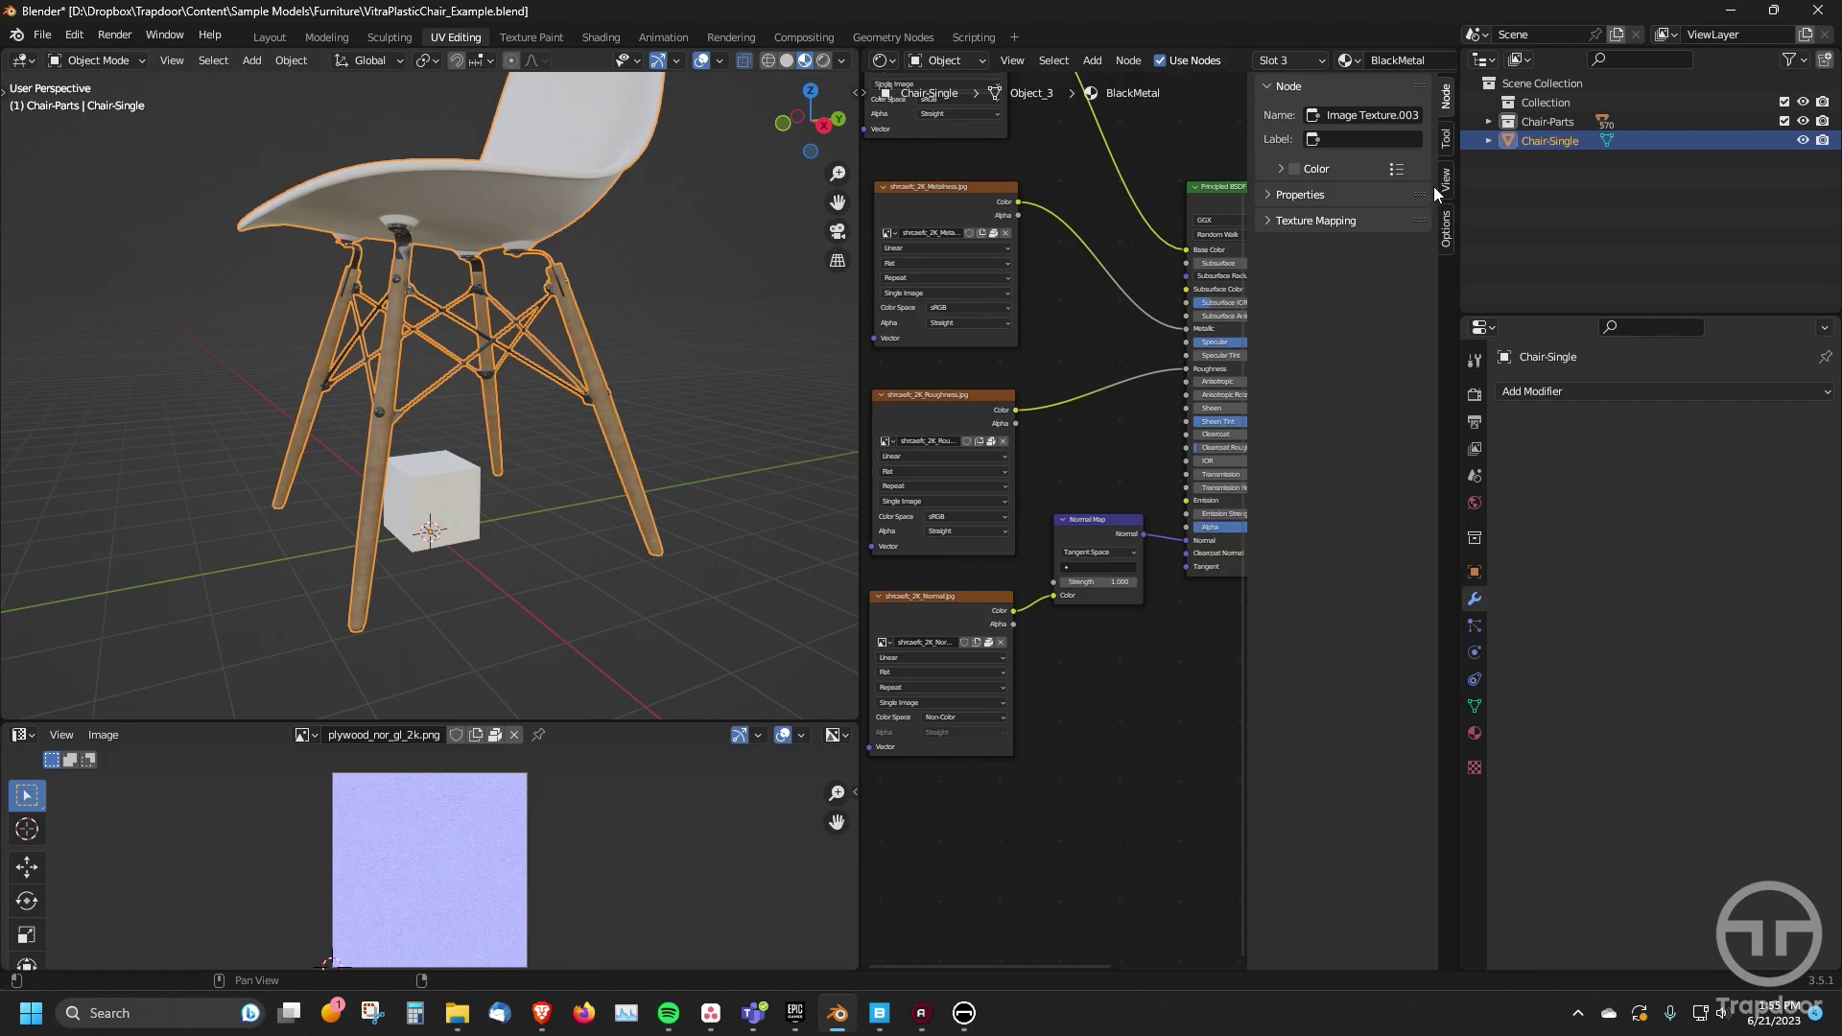
- Try scaling Chair-Single with the Chair-Parts collection hidden, cancel, and show the collection again
{"action": "left_click", "coordinate": [1803, 121]}
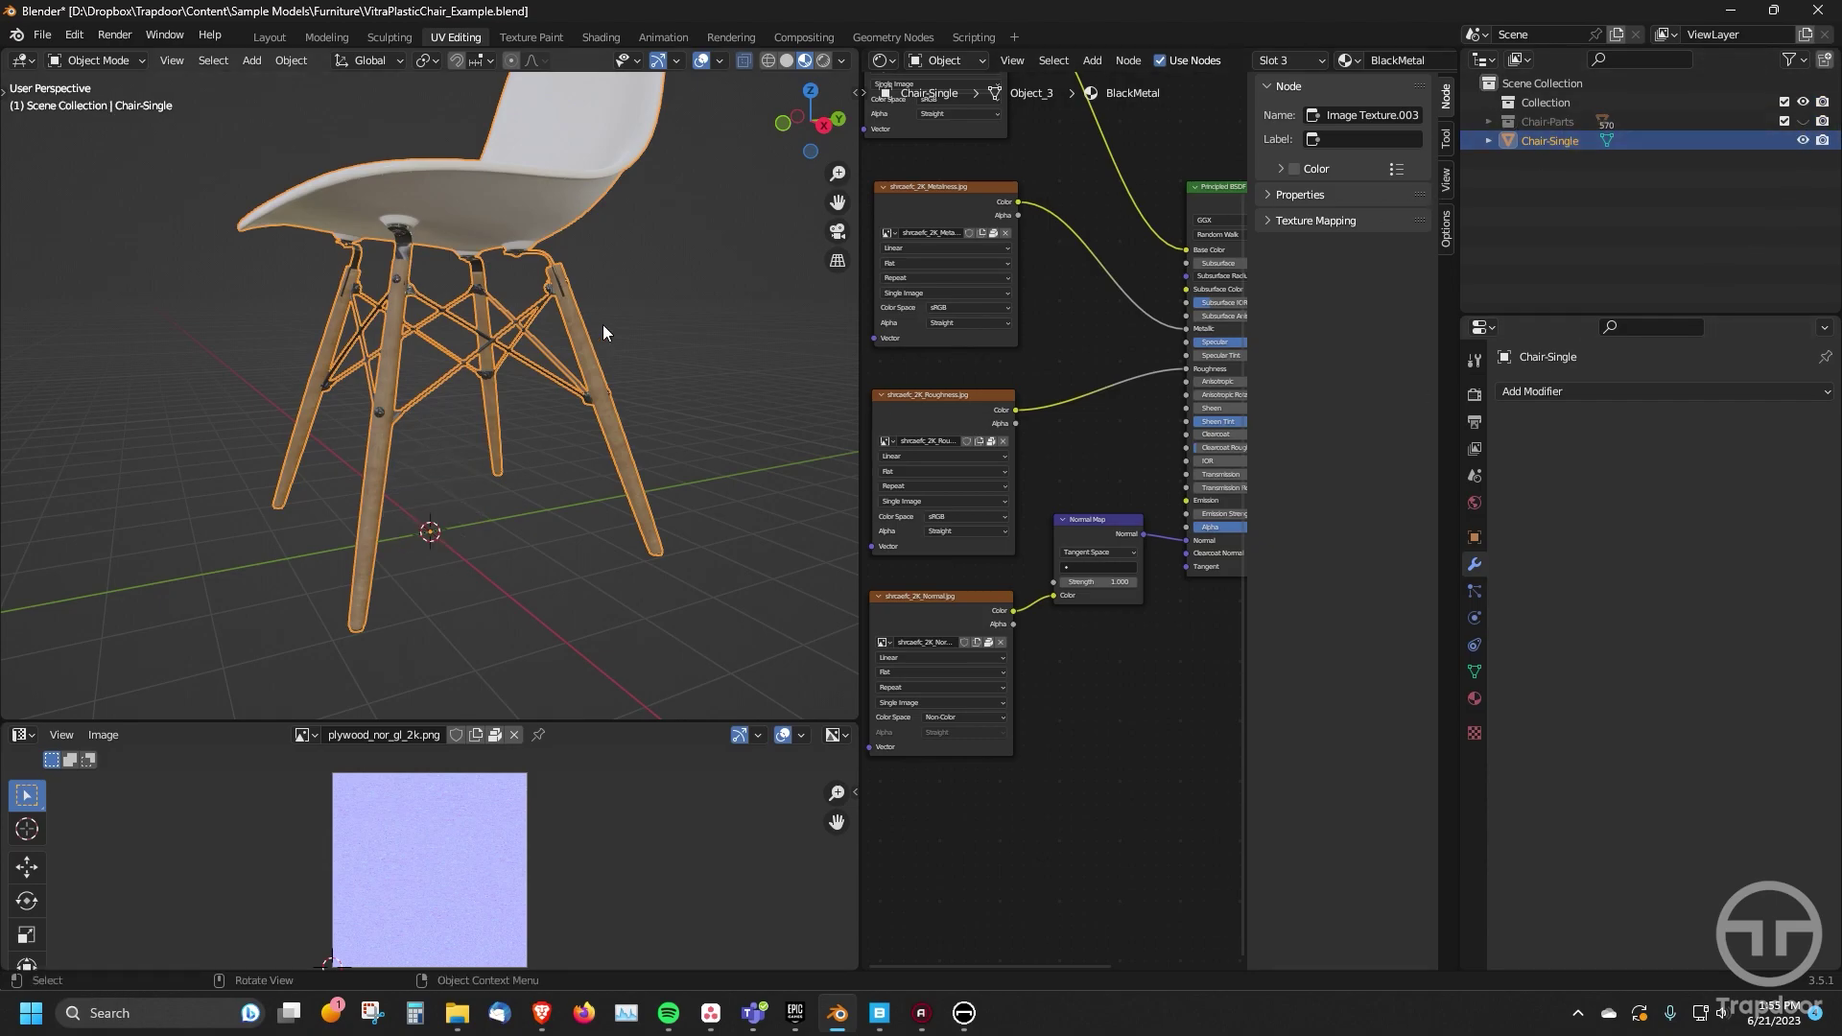
{"action": "key", "text": "s"}
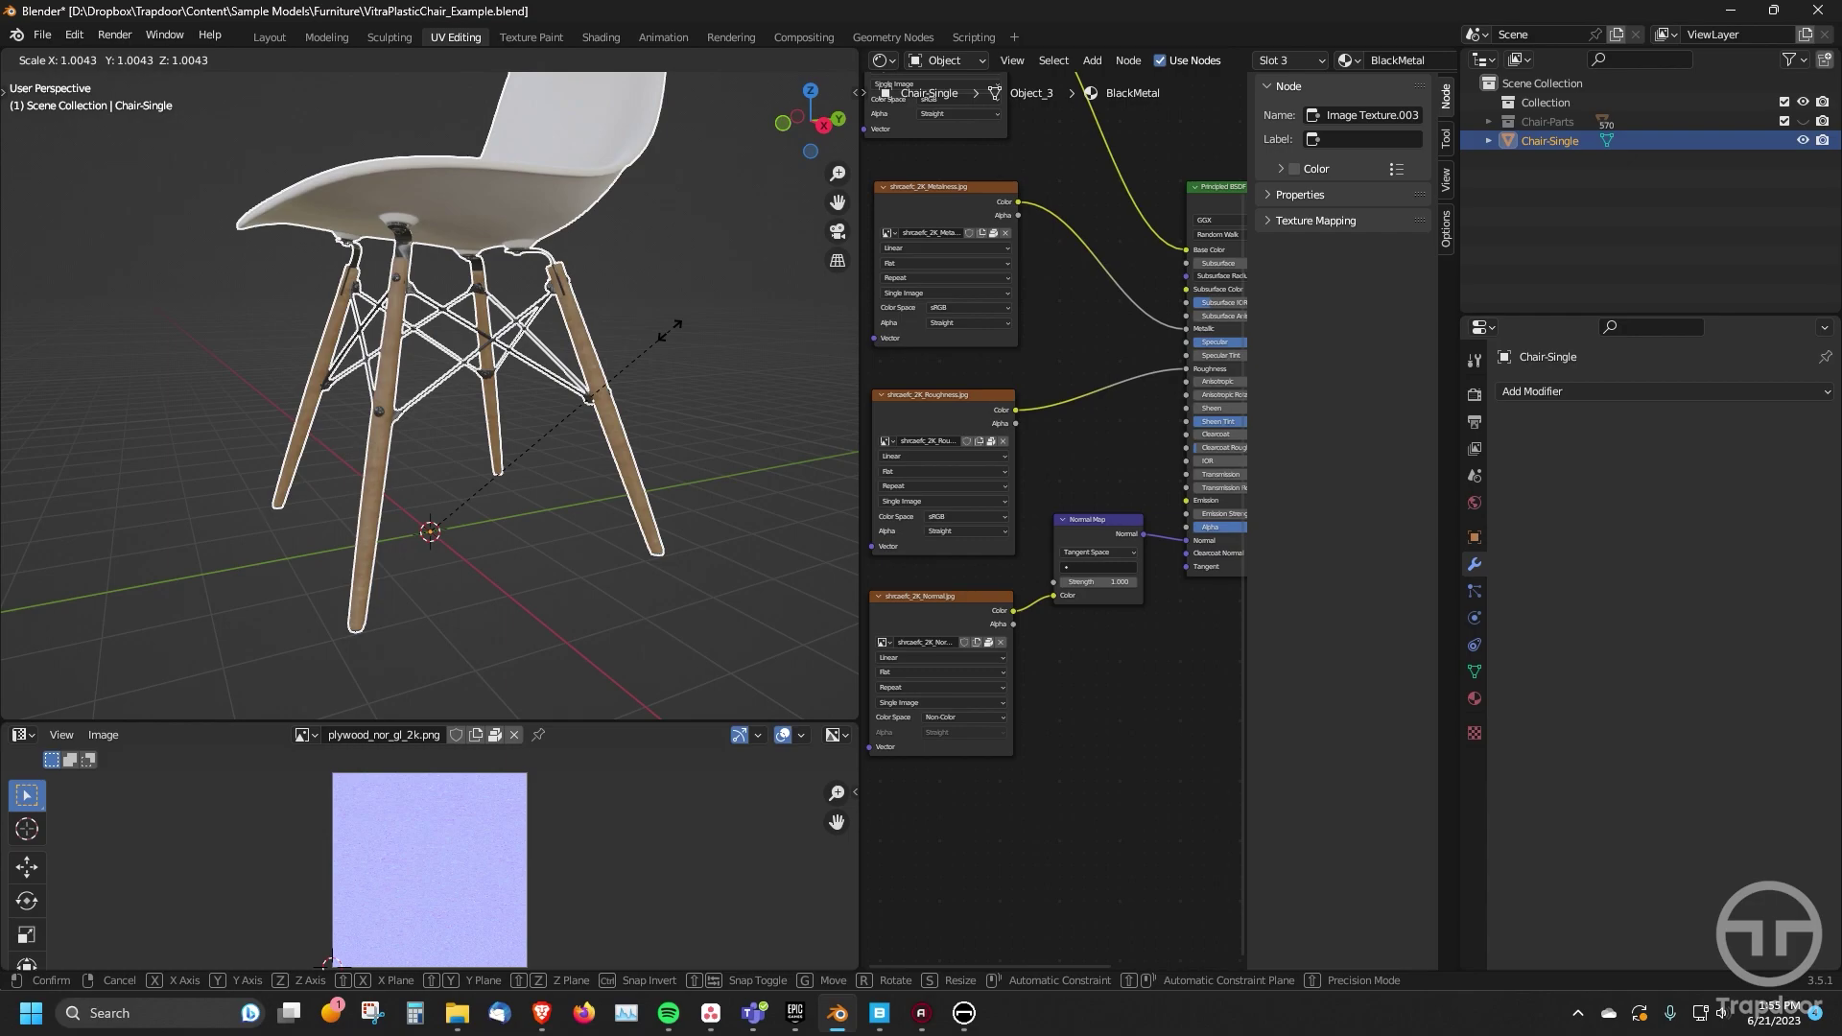
{"action": "key", "text": "Escape"}
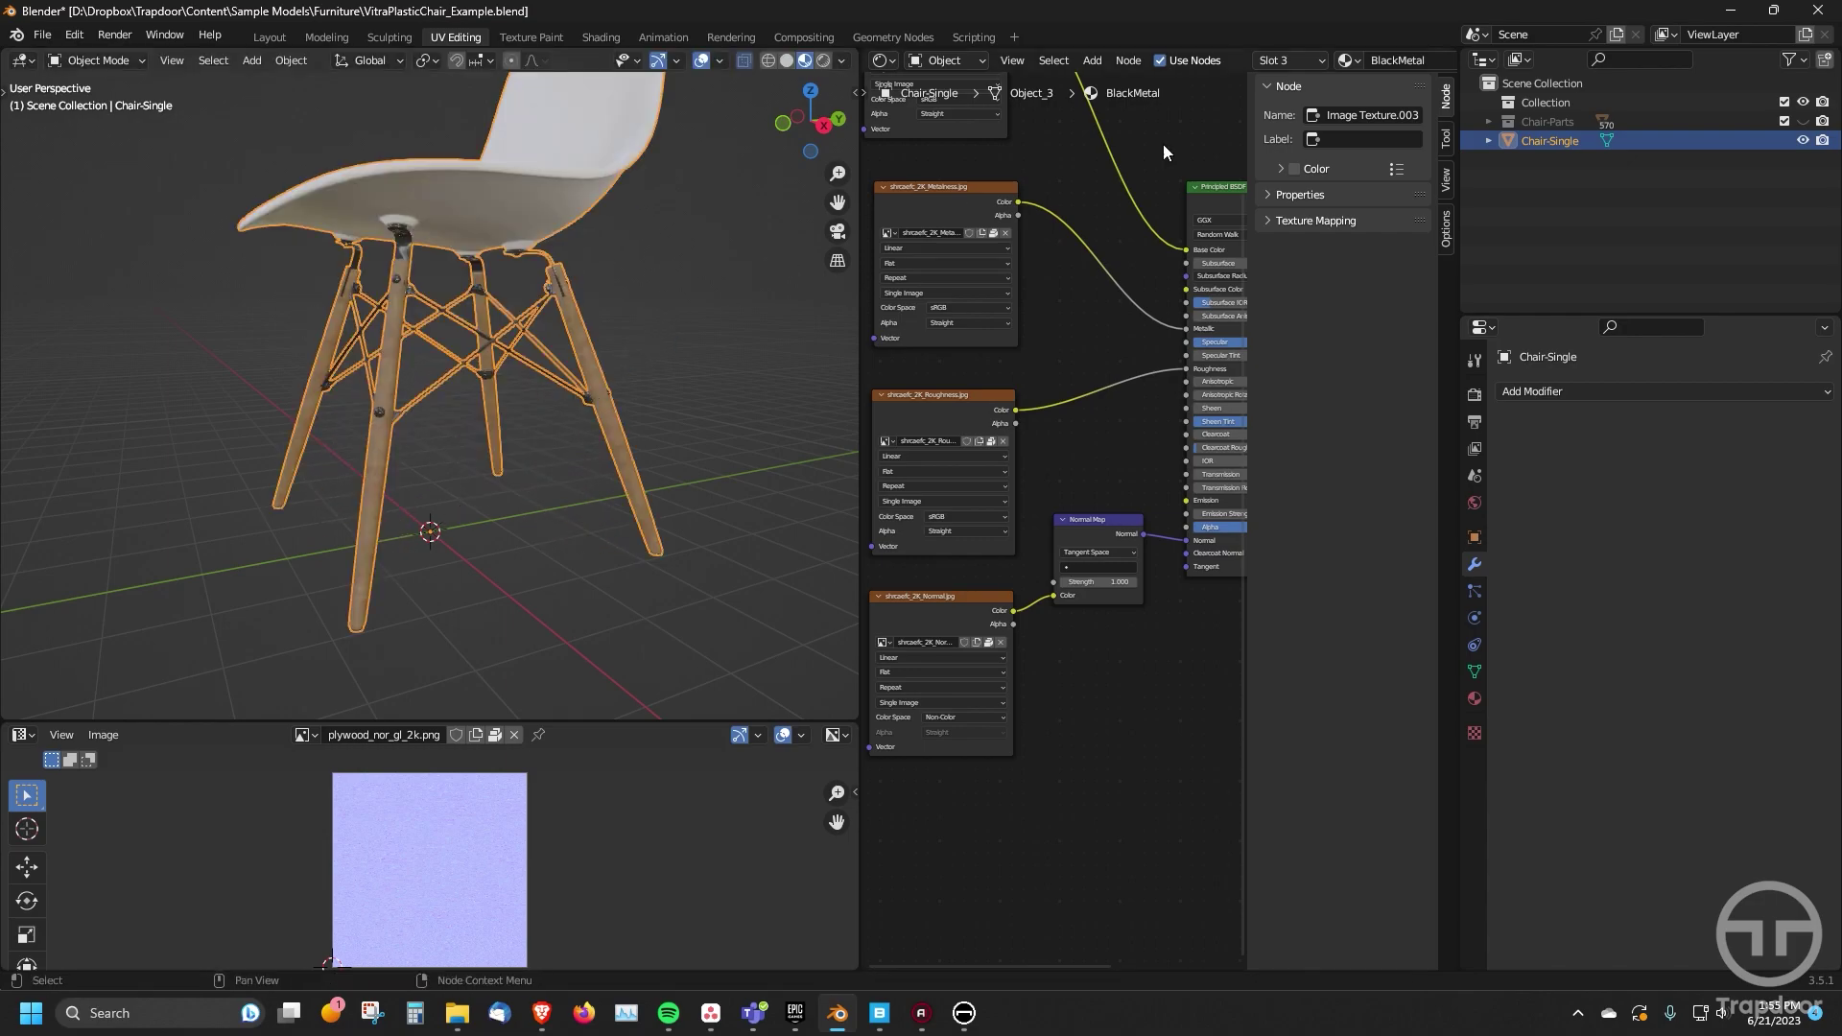
{"action": "left_click", "coordinate": [1801, 122]}
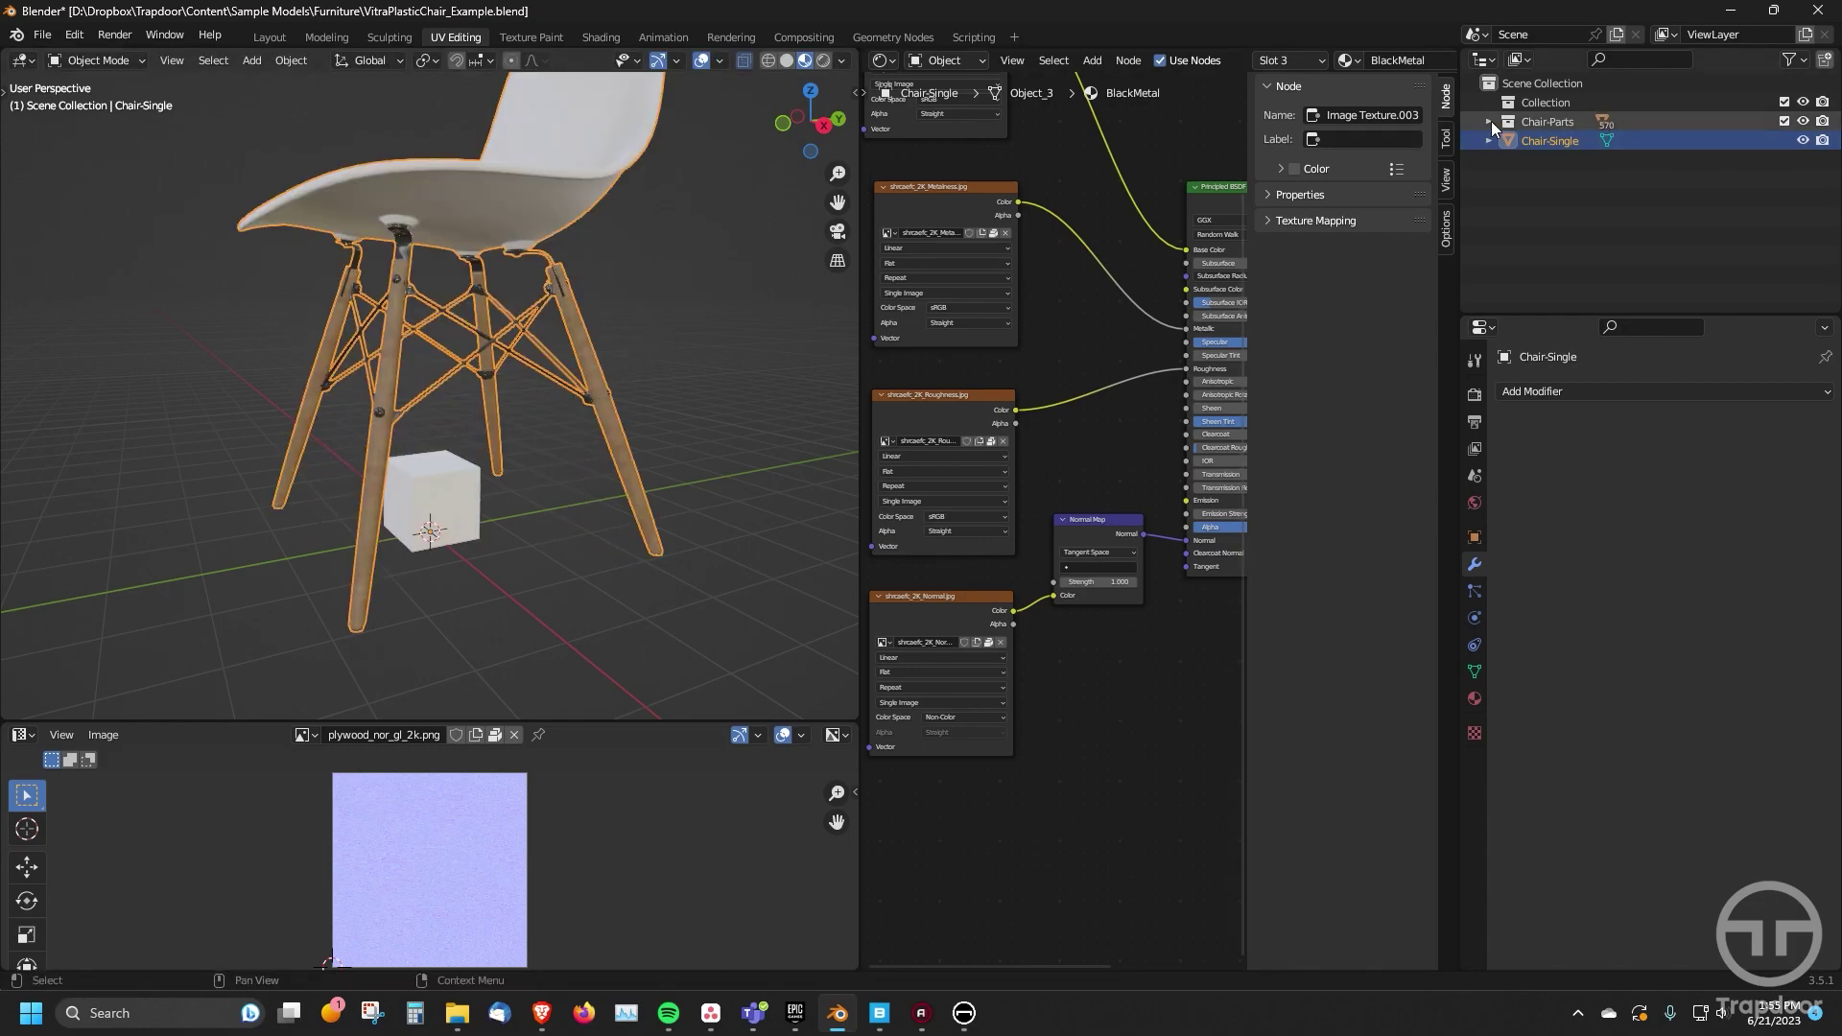
- Look through the contents of the Chair-Parts collection and delete the reference cube under the chair
{"action": "left_click", "coordinate": [1489, 121]}
{"action": "scroll", "coordinate": [1626, 217], "scroll_direction": "down", "scroll_amount": 10}
{"action": "scroll", "coordinate": [1555, 163], "scroll_direction": "up", "scroll_amount": 10}
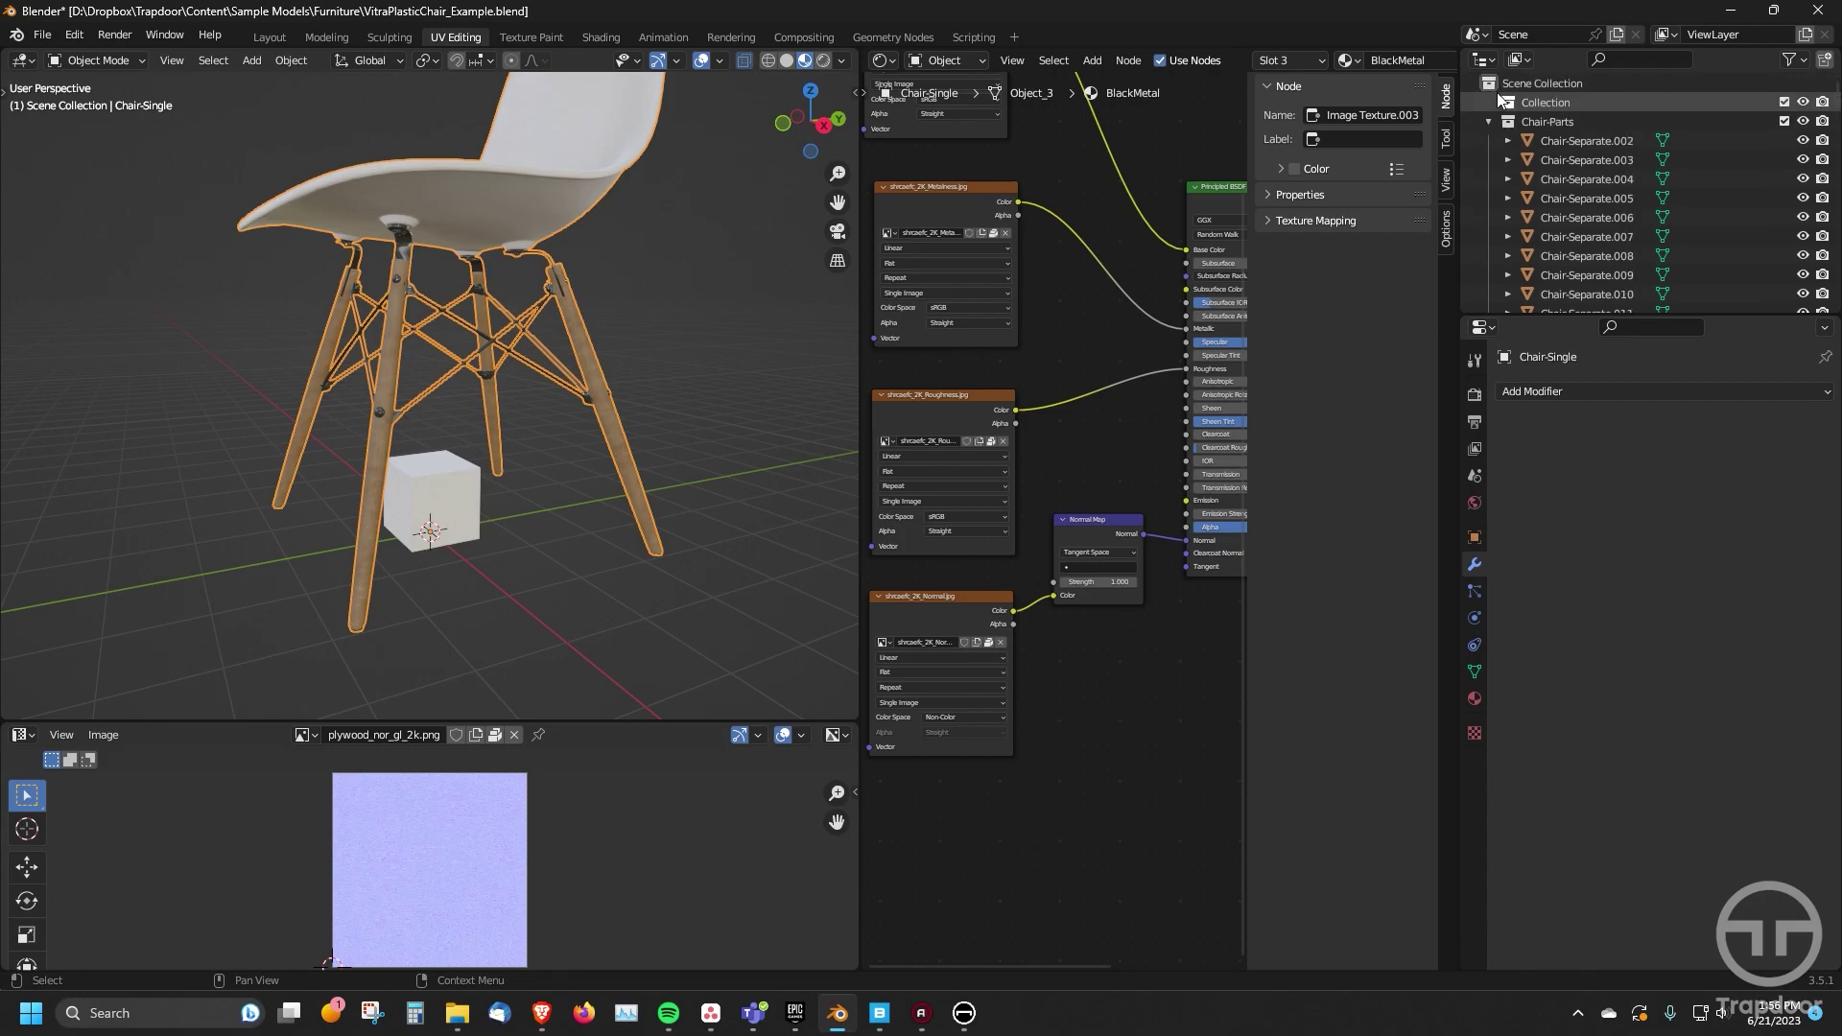
{"action": "left_click", "coordinate": [1489, 121]}
{"action": "left_click", "coordinate": [468, 489]}
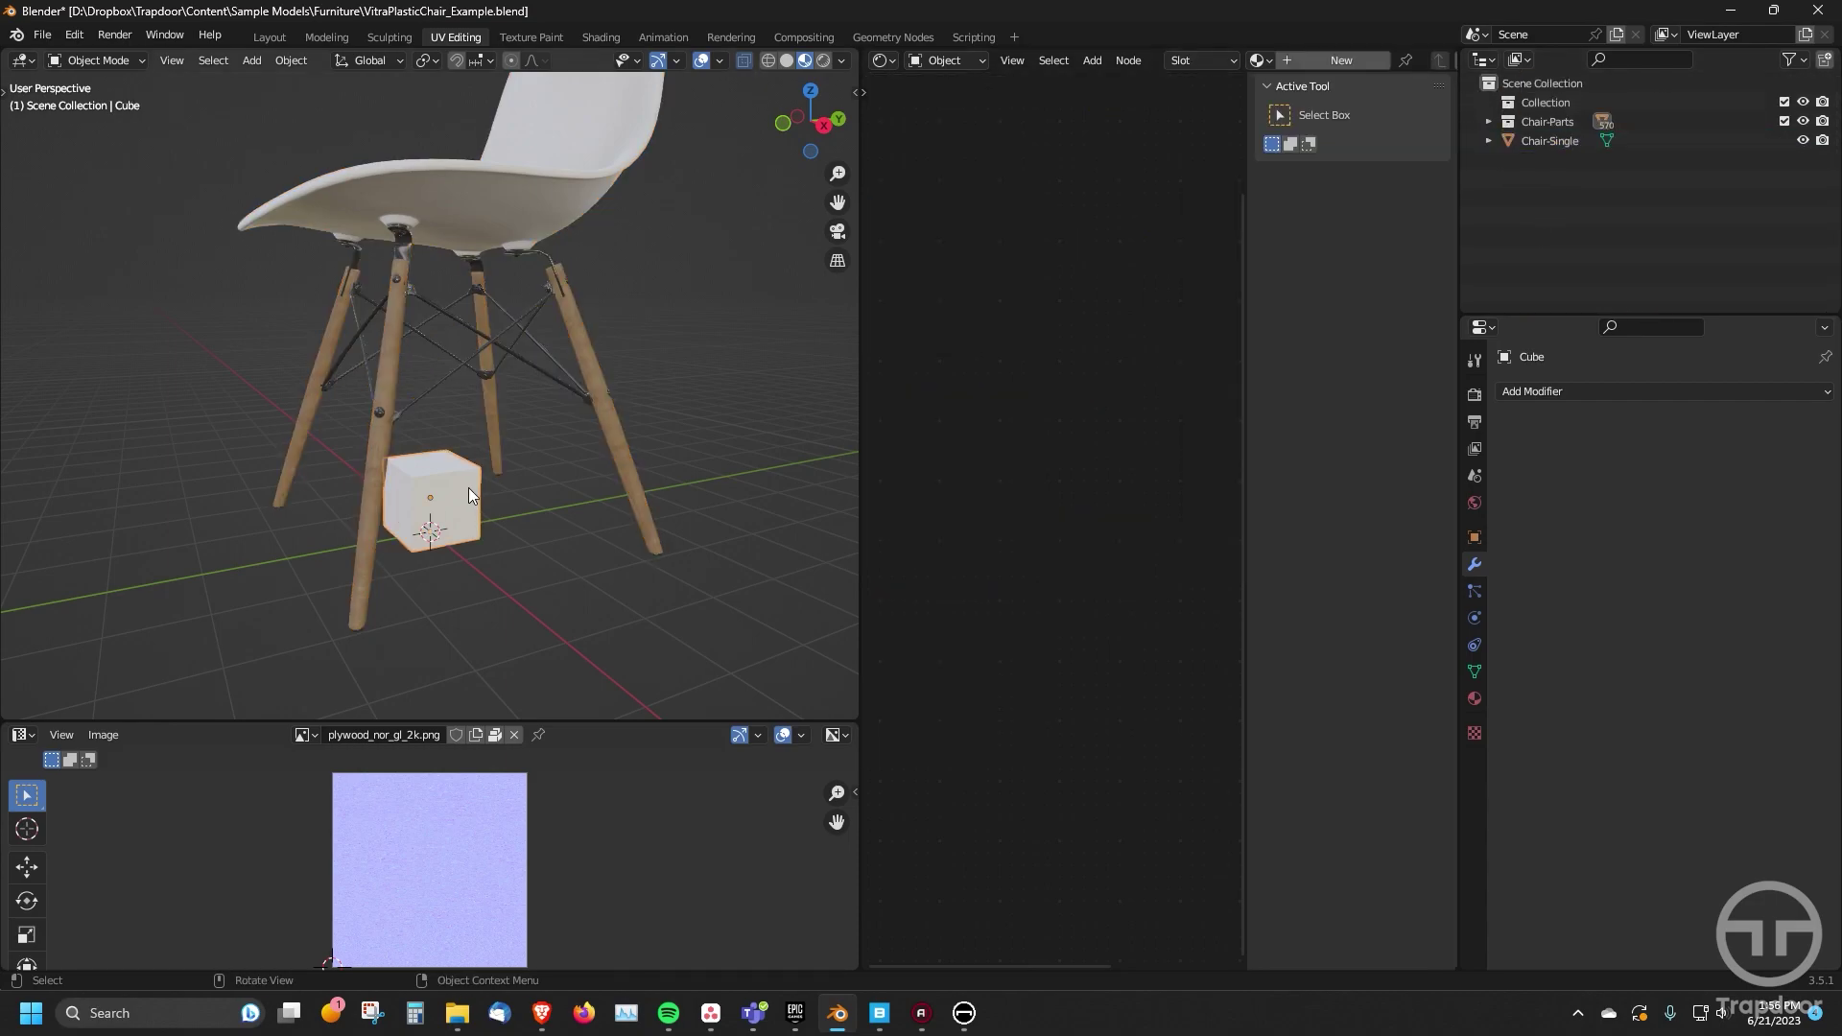
{"action": "key", "text": "Delete"}
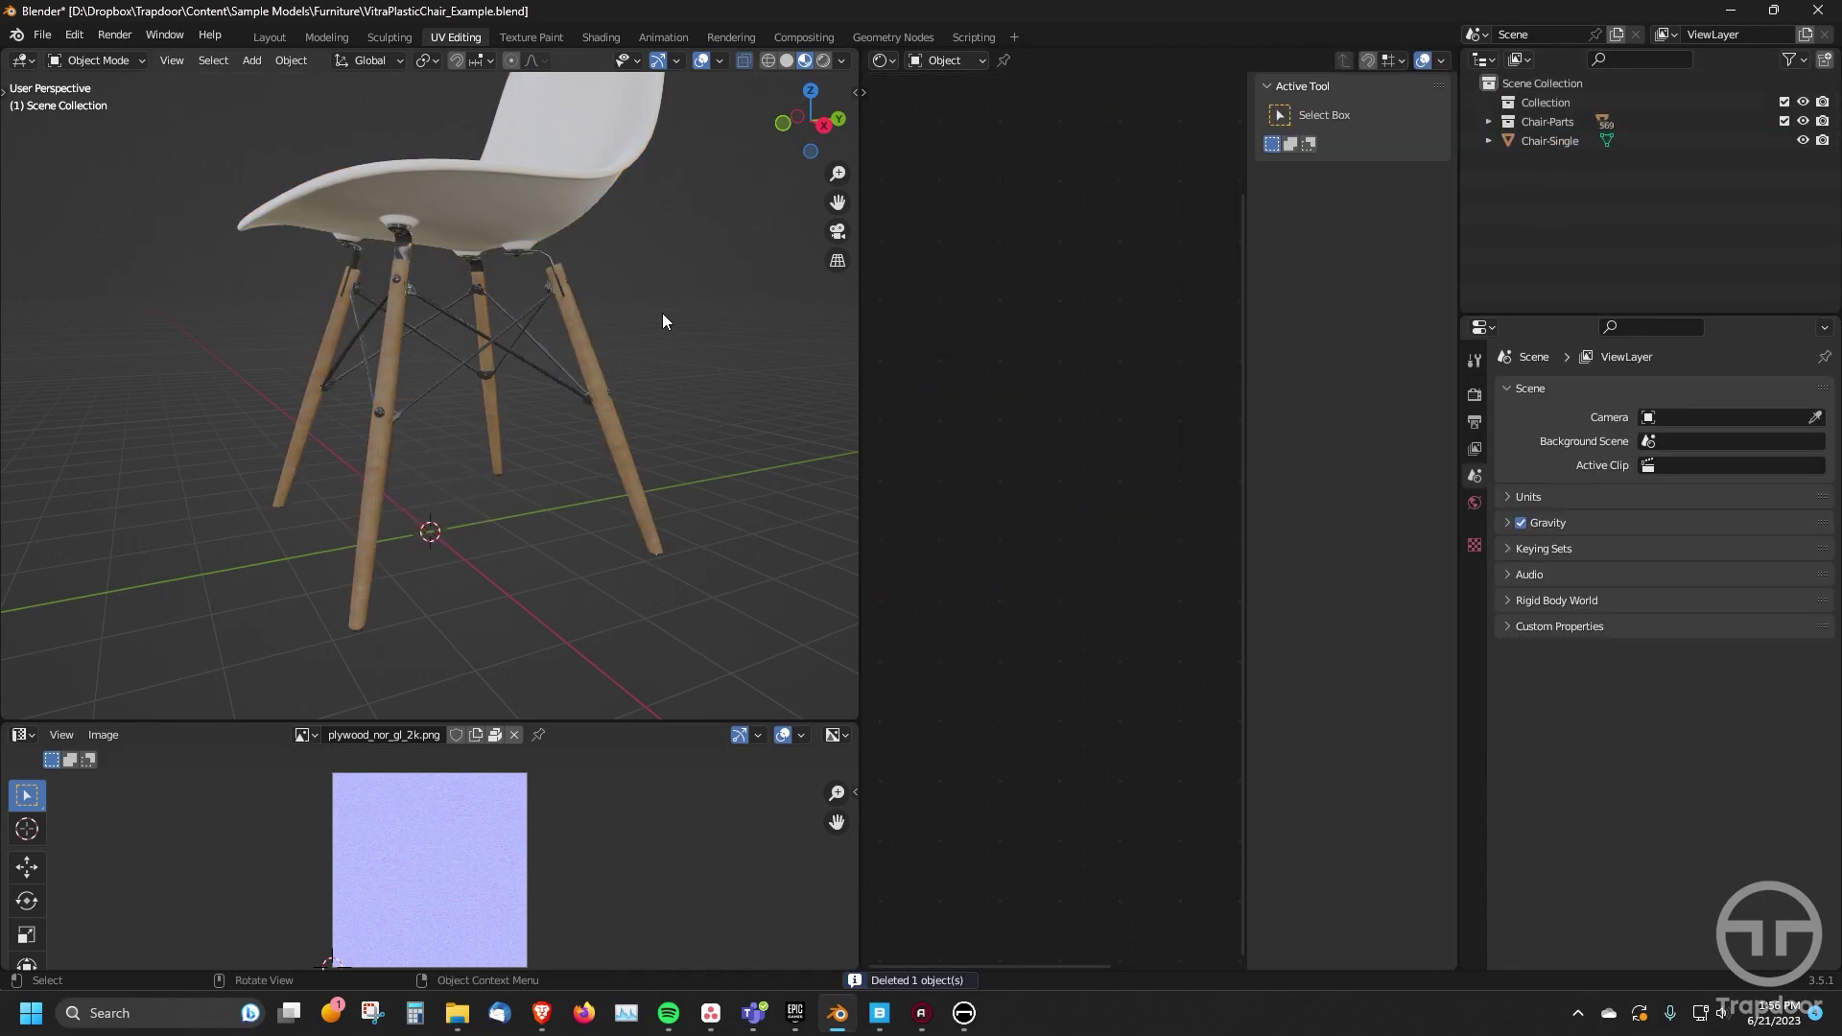
- Add a 1 m cube directly in the Scene Collection and set its Z location to 0.5 m
{"action": "left_click", "coordinate": [252, 61]}
{"action": "mouse_move", "coordinate": [261, 81]}
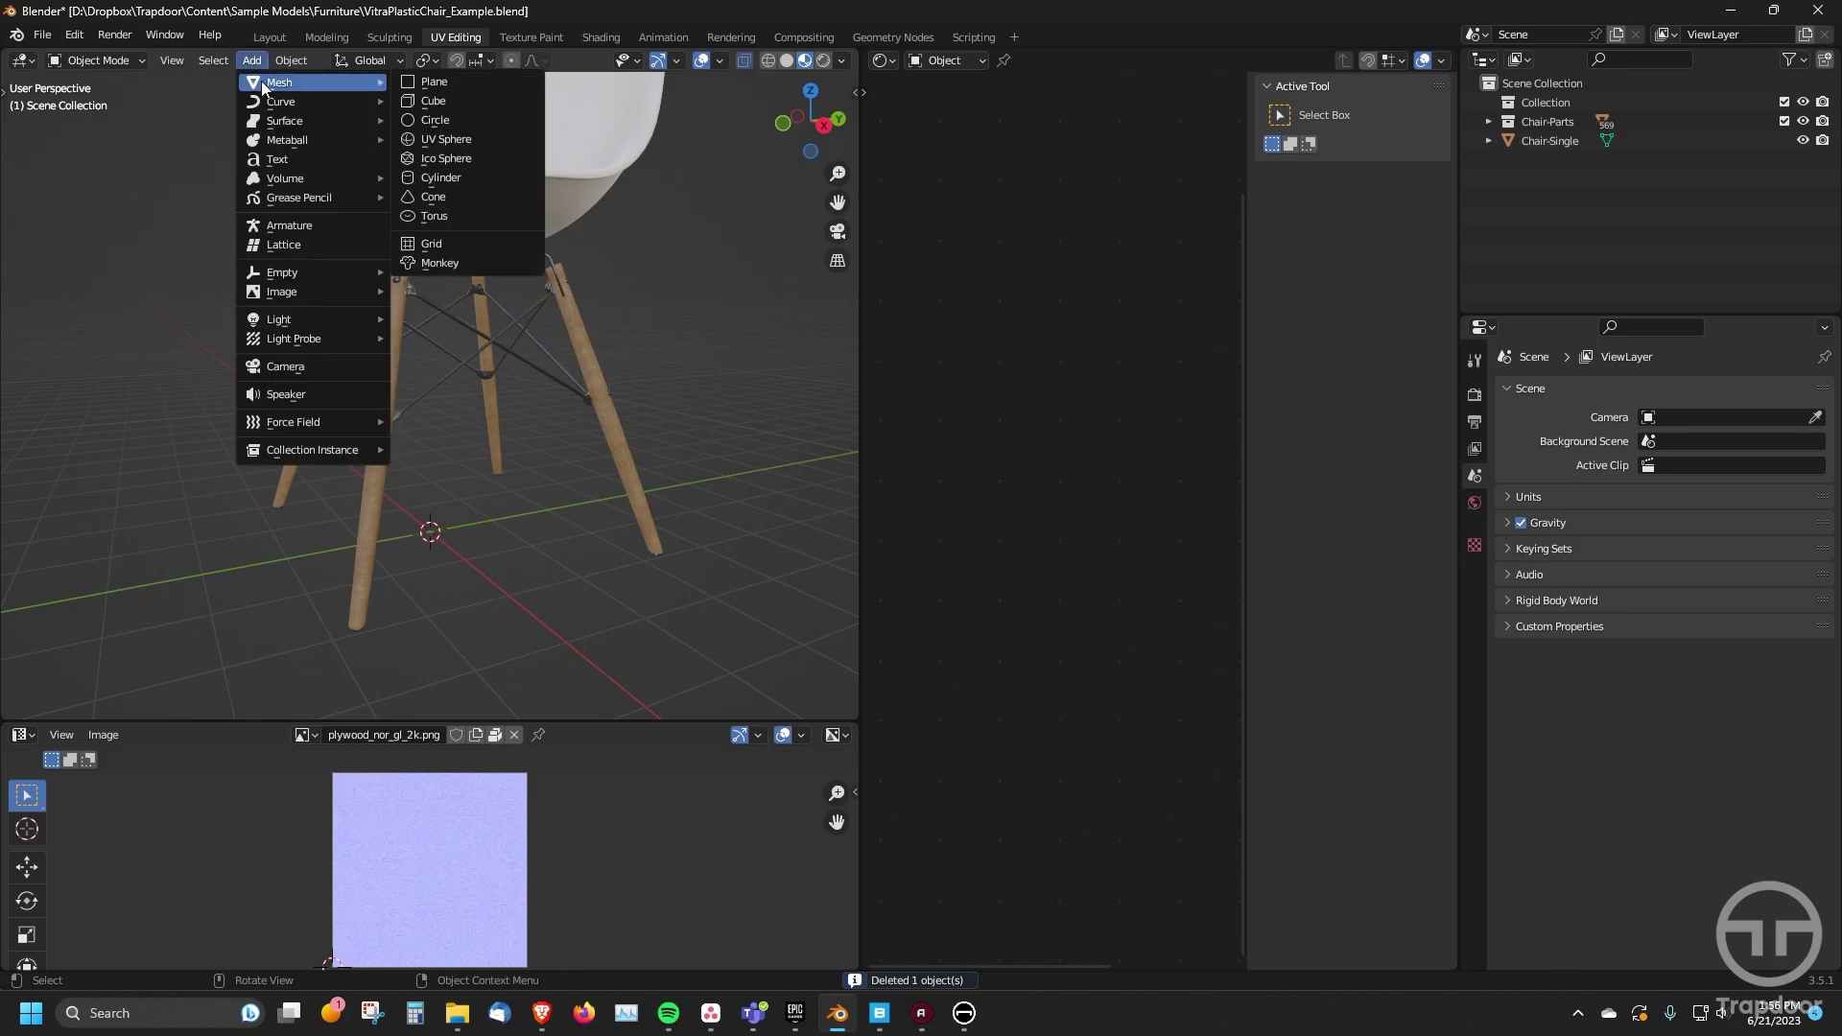
{"action": "left_click", "coordinate": [424, 101]}
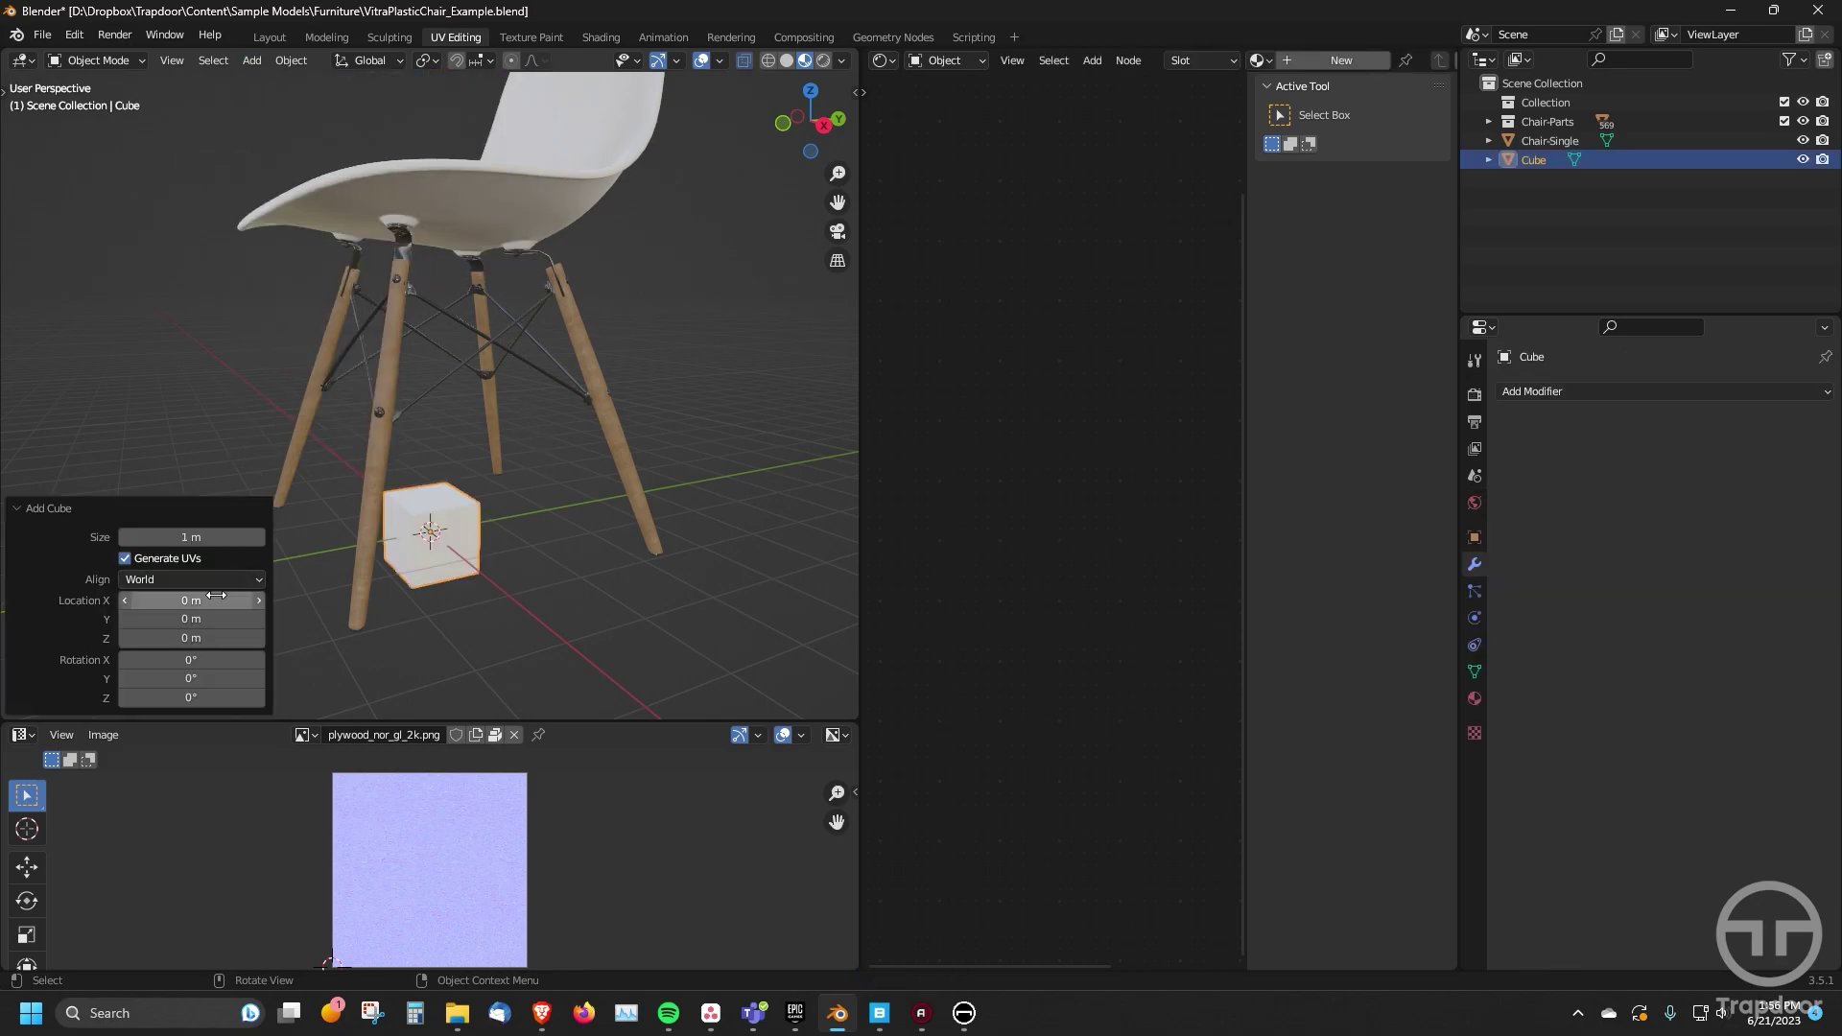
{"action": "left_click", "coordinate": [190, 638]}
{"action": "type", "text": "0.5"}
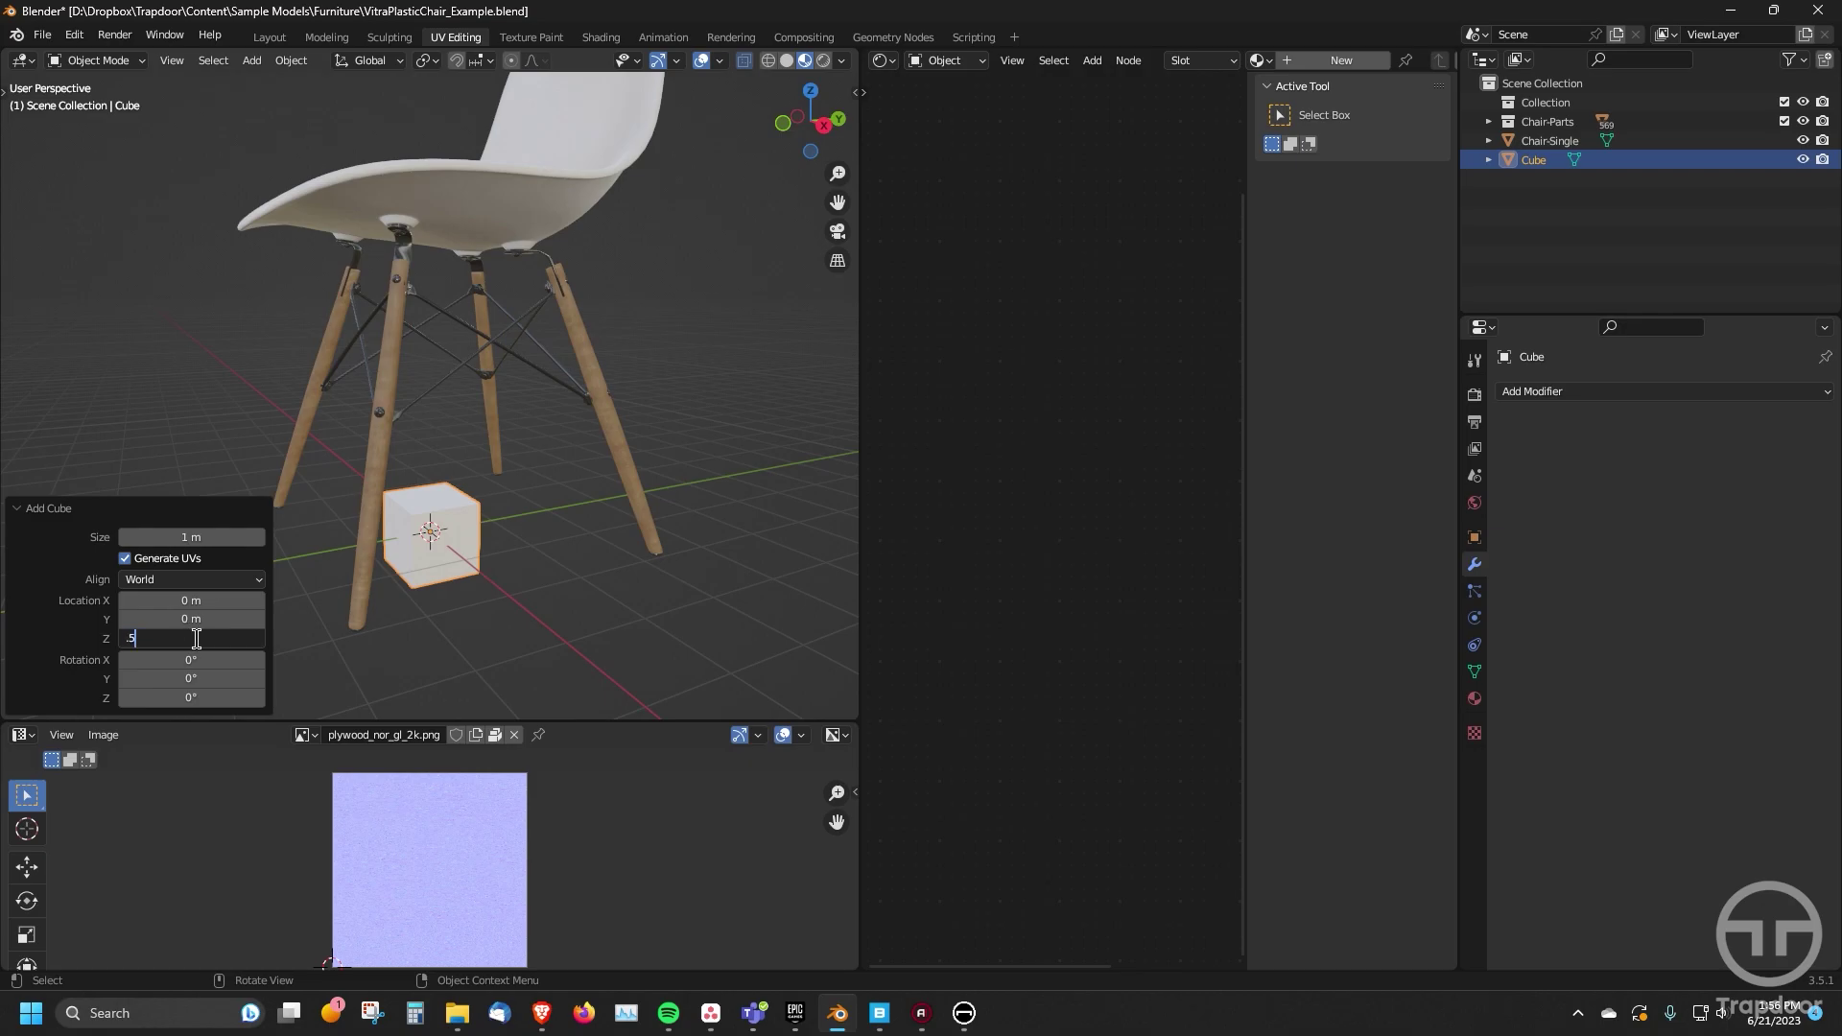
{"action": "key", "text": "Return"}
- Select the Chair-Single object and scale it uniformly by 0.33
{"action": "left_click", "coordinate": [359, 587]}
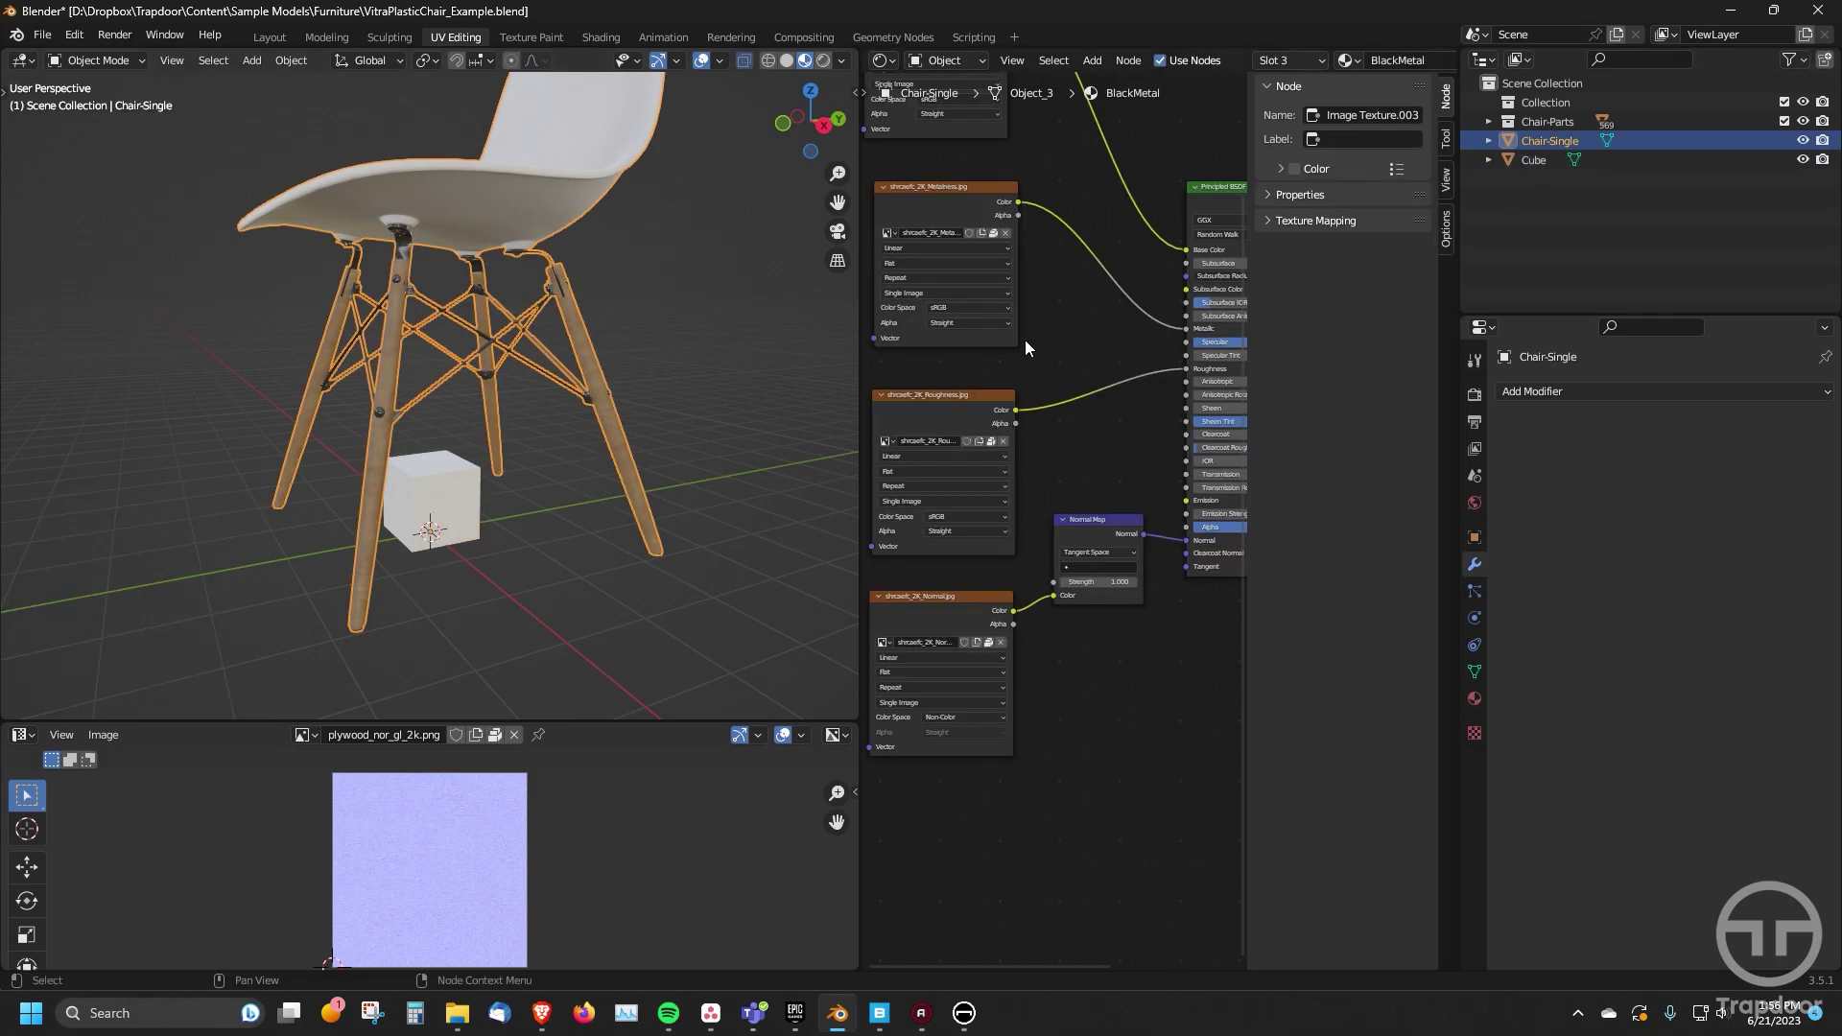
{"action": "mouse_move", "coordinate": [520, 534]}
{"action": "middle_mouse_down"}
{"action": "mouse_move", "coordinate": [564, 560]}
{"action": "mouse_move", "coordinate": [516, 553]}
{"action": "middle_mouse_up"}
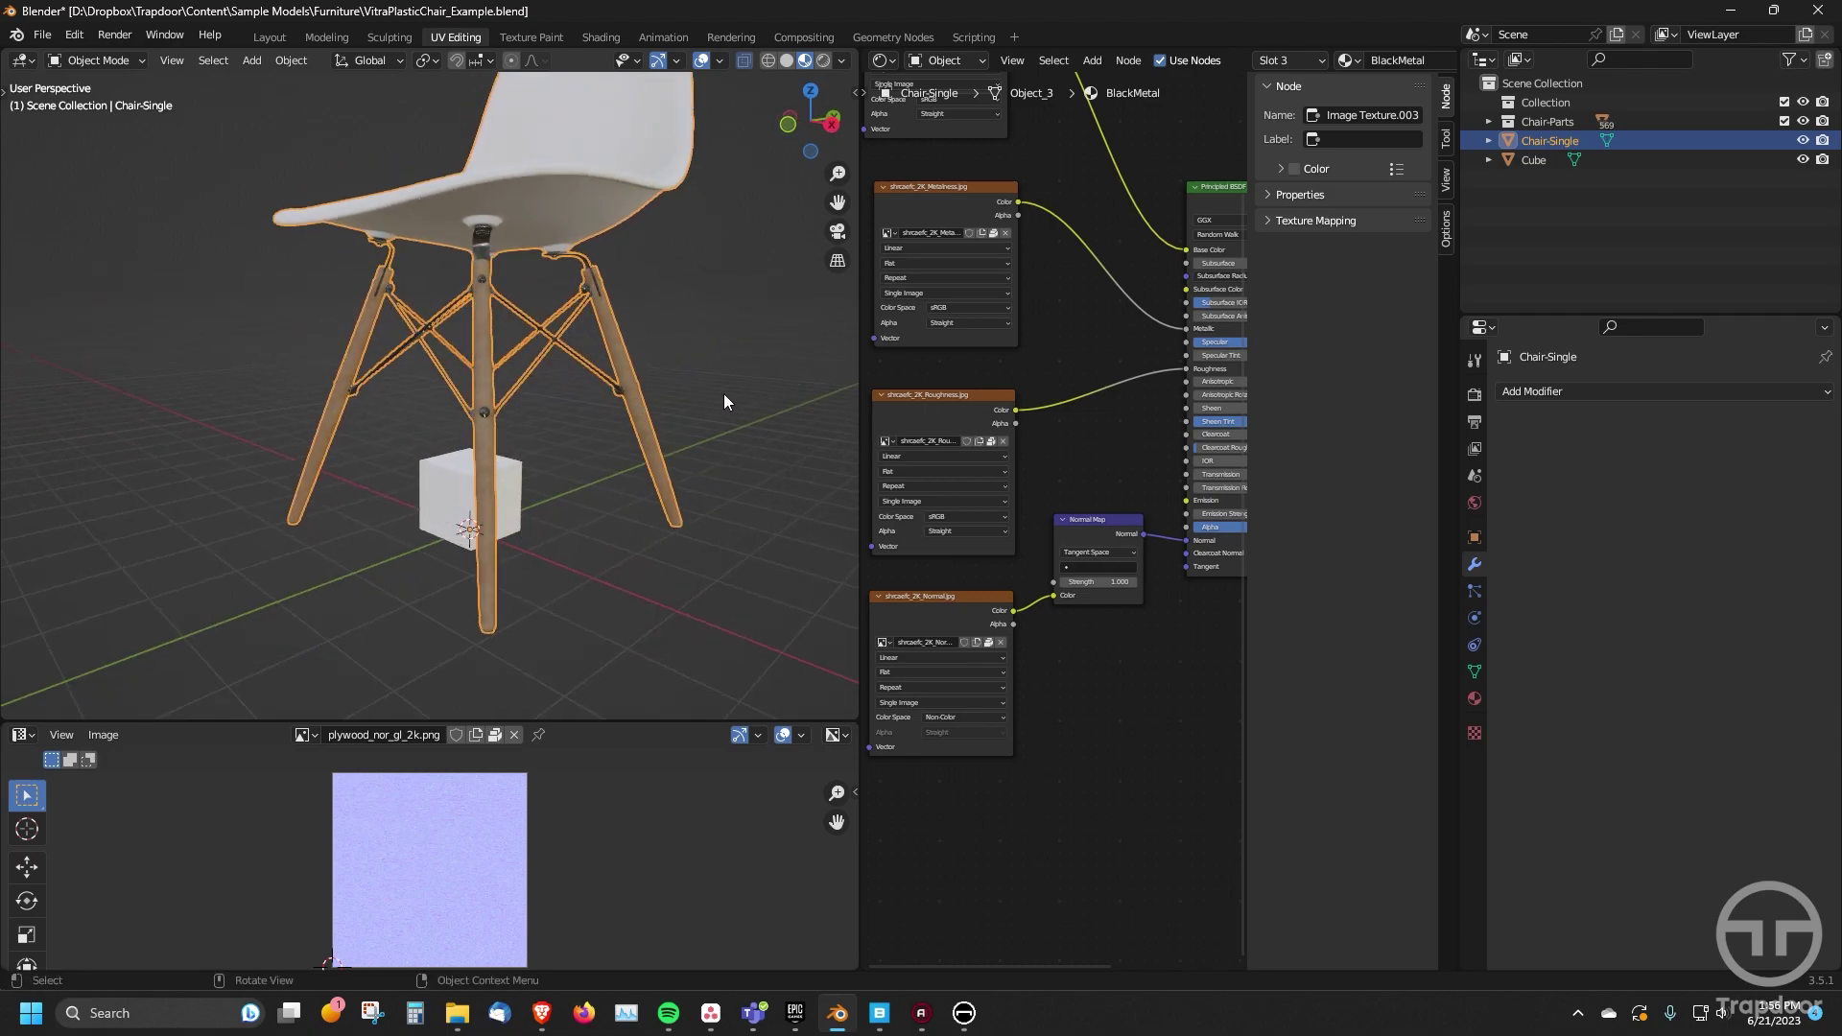
{"action": "type", "text": "s.33"}
{"action": "key", "text": "Return"}
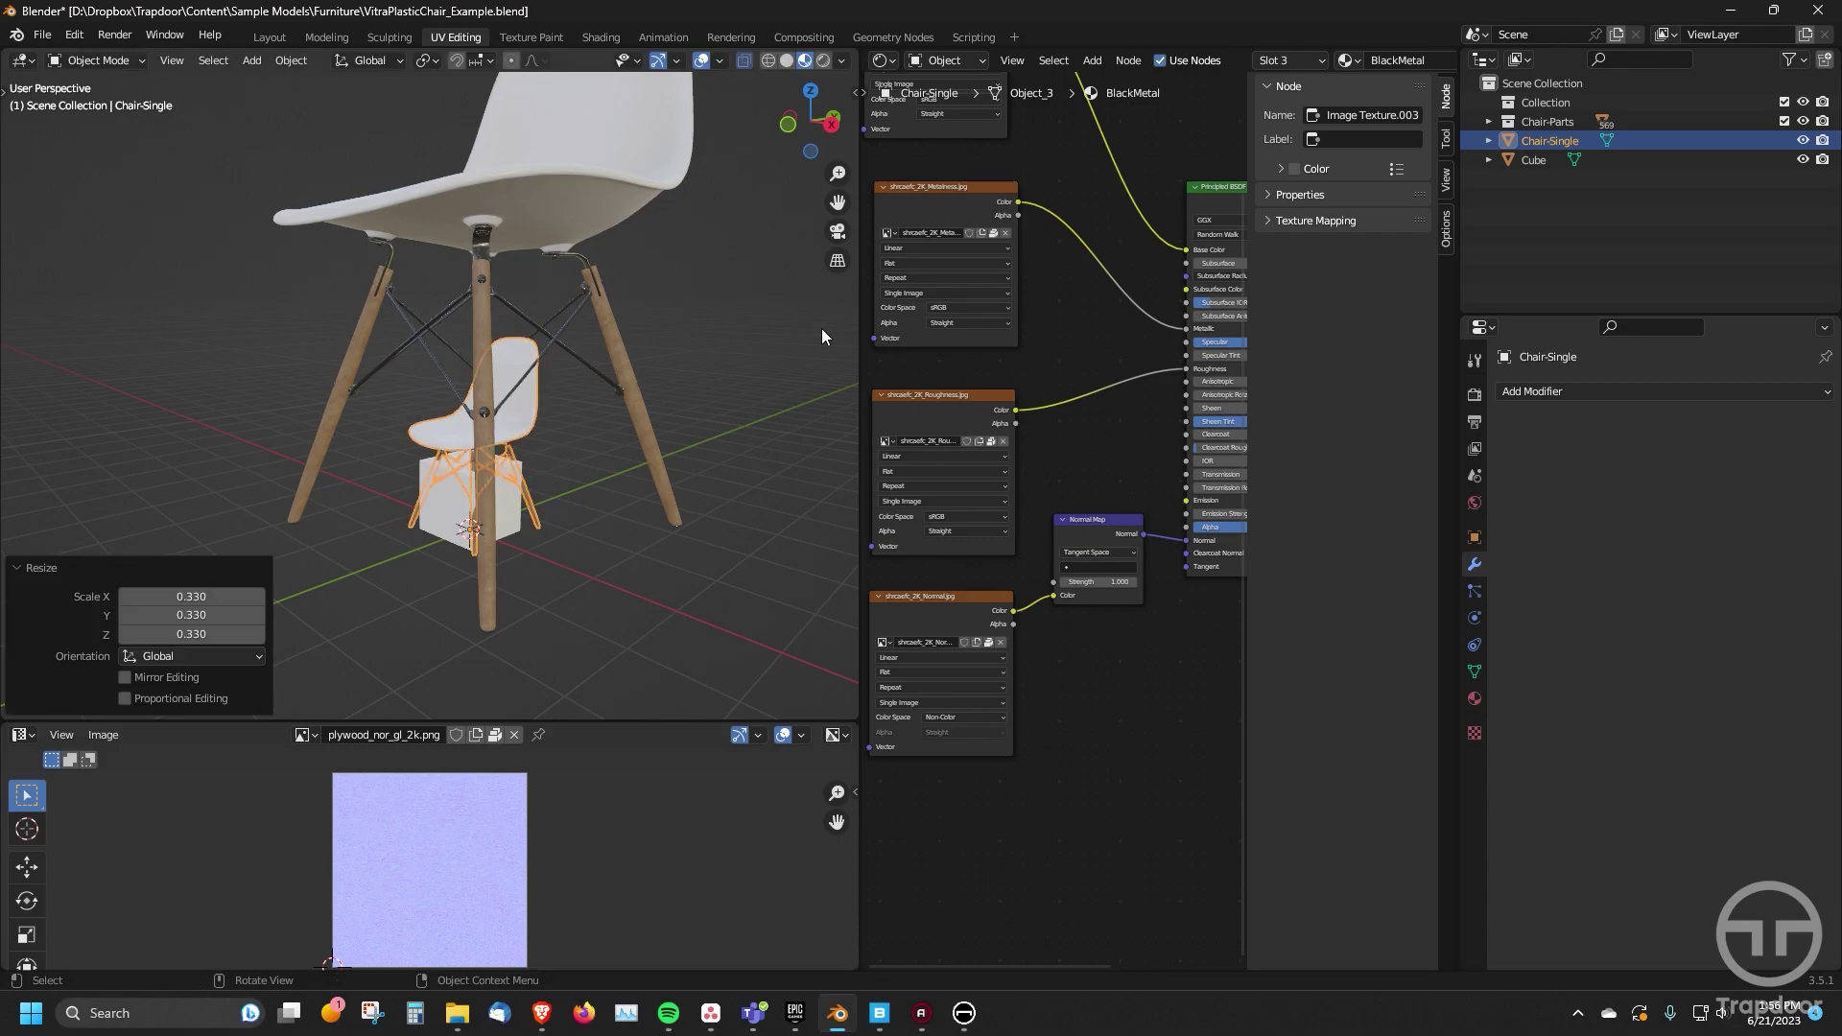
- Hide the Chair-Parts collection and scale Chair-Single down by about 0.474 against the reference cube
{"action": "left_click", "coordinate": [1802, 121]}
{"action": "scroll", "coordinate": [498, 414], "scroll_direction": "up", "scroll_amount": 3}
{"action": "scroll", "coordinate": [581, 460], "scroll_direction": "down", "scroll_amount": 2}
{"action": "key", "text": "s"}
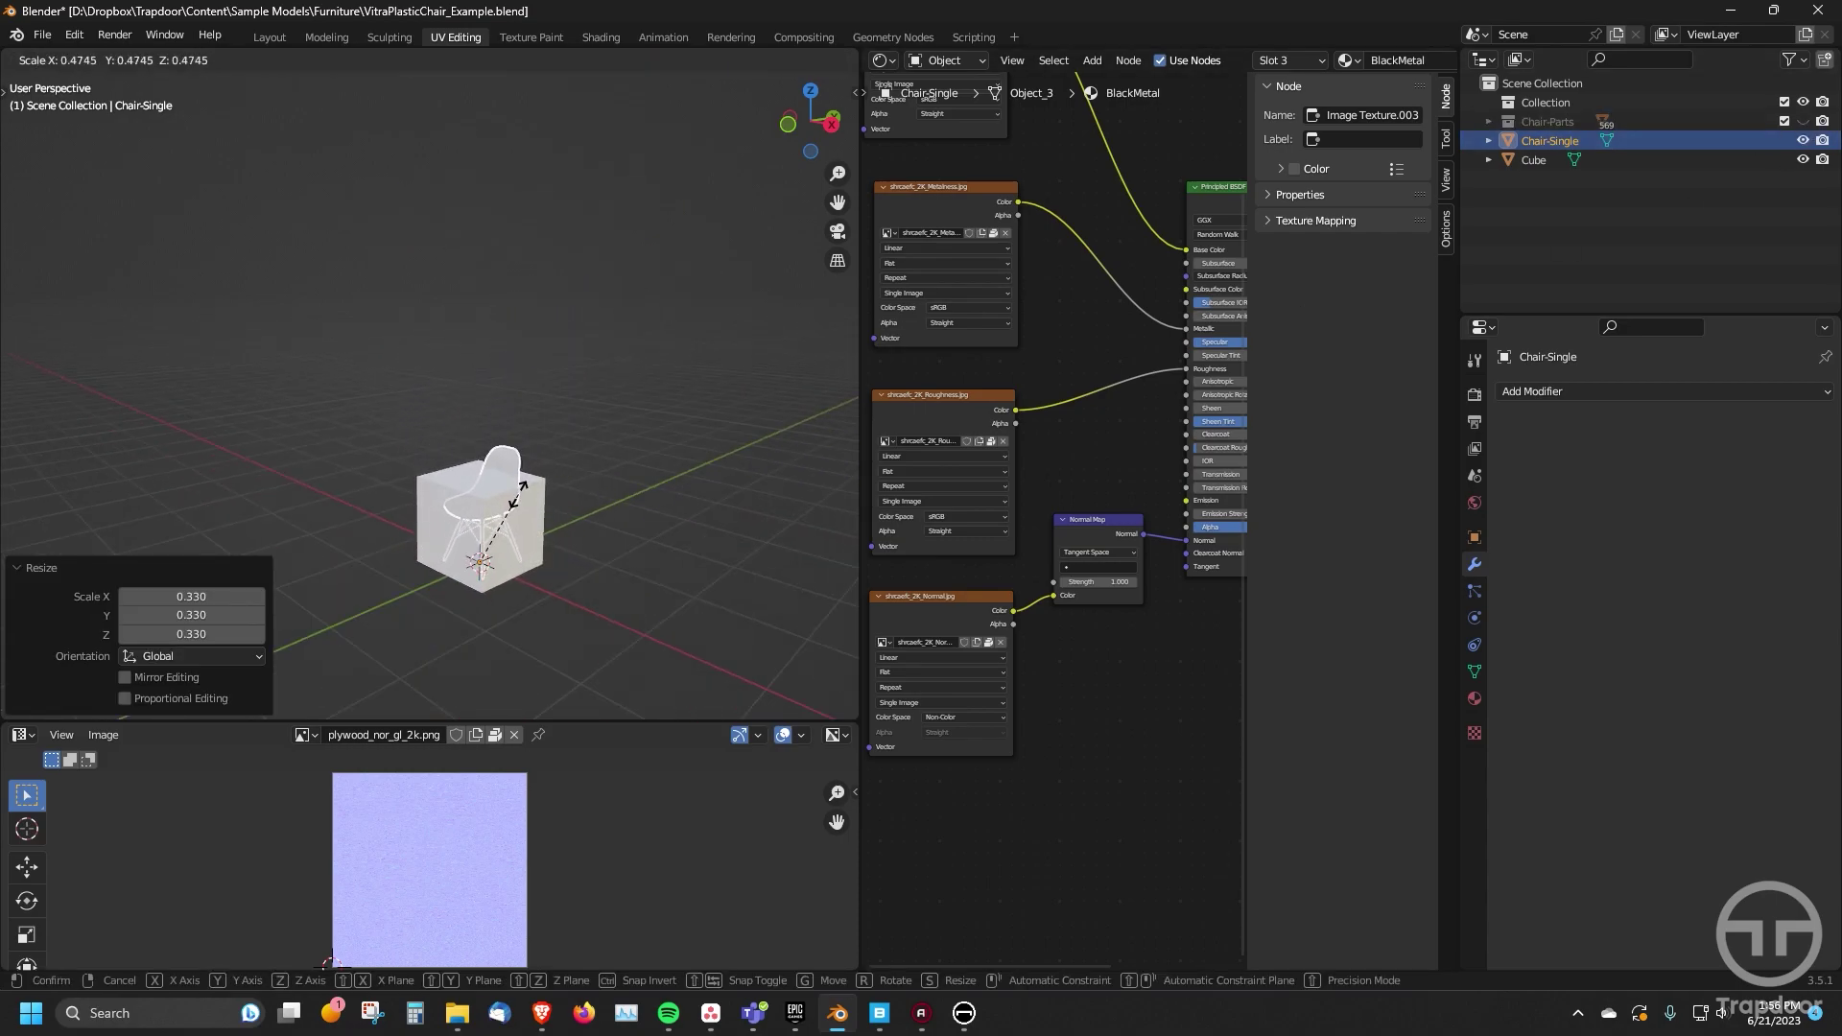
{"action": "left_click", "coordinate": [527, 505]}
- Enlarge Chair-Single by a factor of about 1.11 so its size suits the 1 m cube
{"action": "scroll", "coordinate": [528, 505], "scroll_direction": "up", "scroll_amount": 4}
{"action": "middle_click_drag", "start_coordinate": [528, 504], "coordinate": [509, 465]}
{"action": "key", "text": "s"}
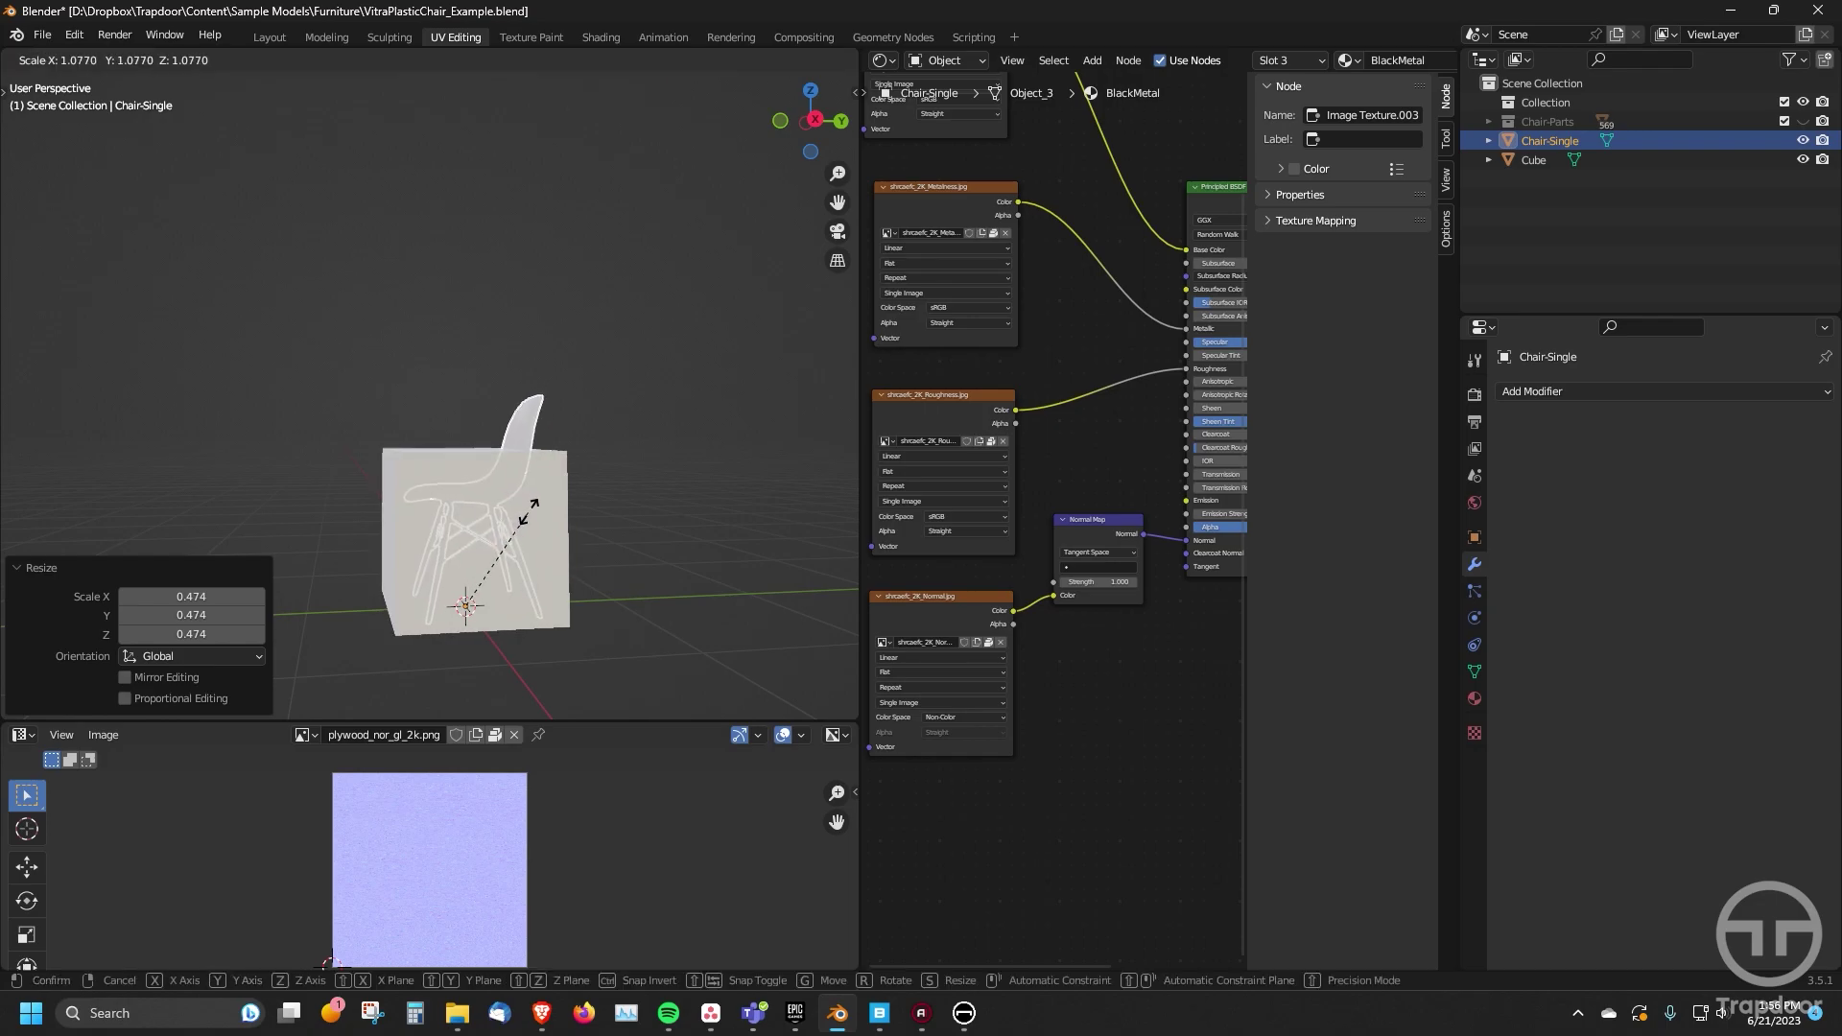
{"action": "left_click", "coordinate": [528, 509]}
- Apply all transforms to Chair-Single and check its location, rotation and scale values
{"action": "middle_click_drag", "start_coordinate": [615, 496], "coordinate": [670, 474]}
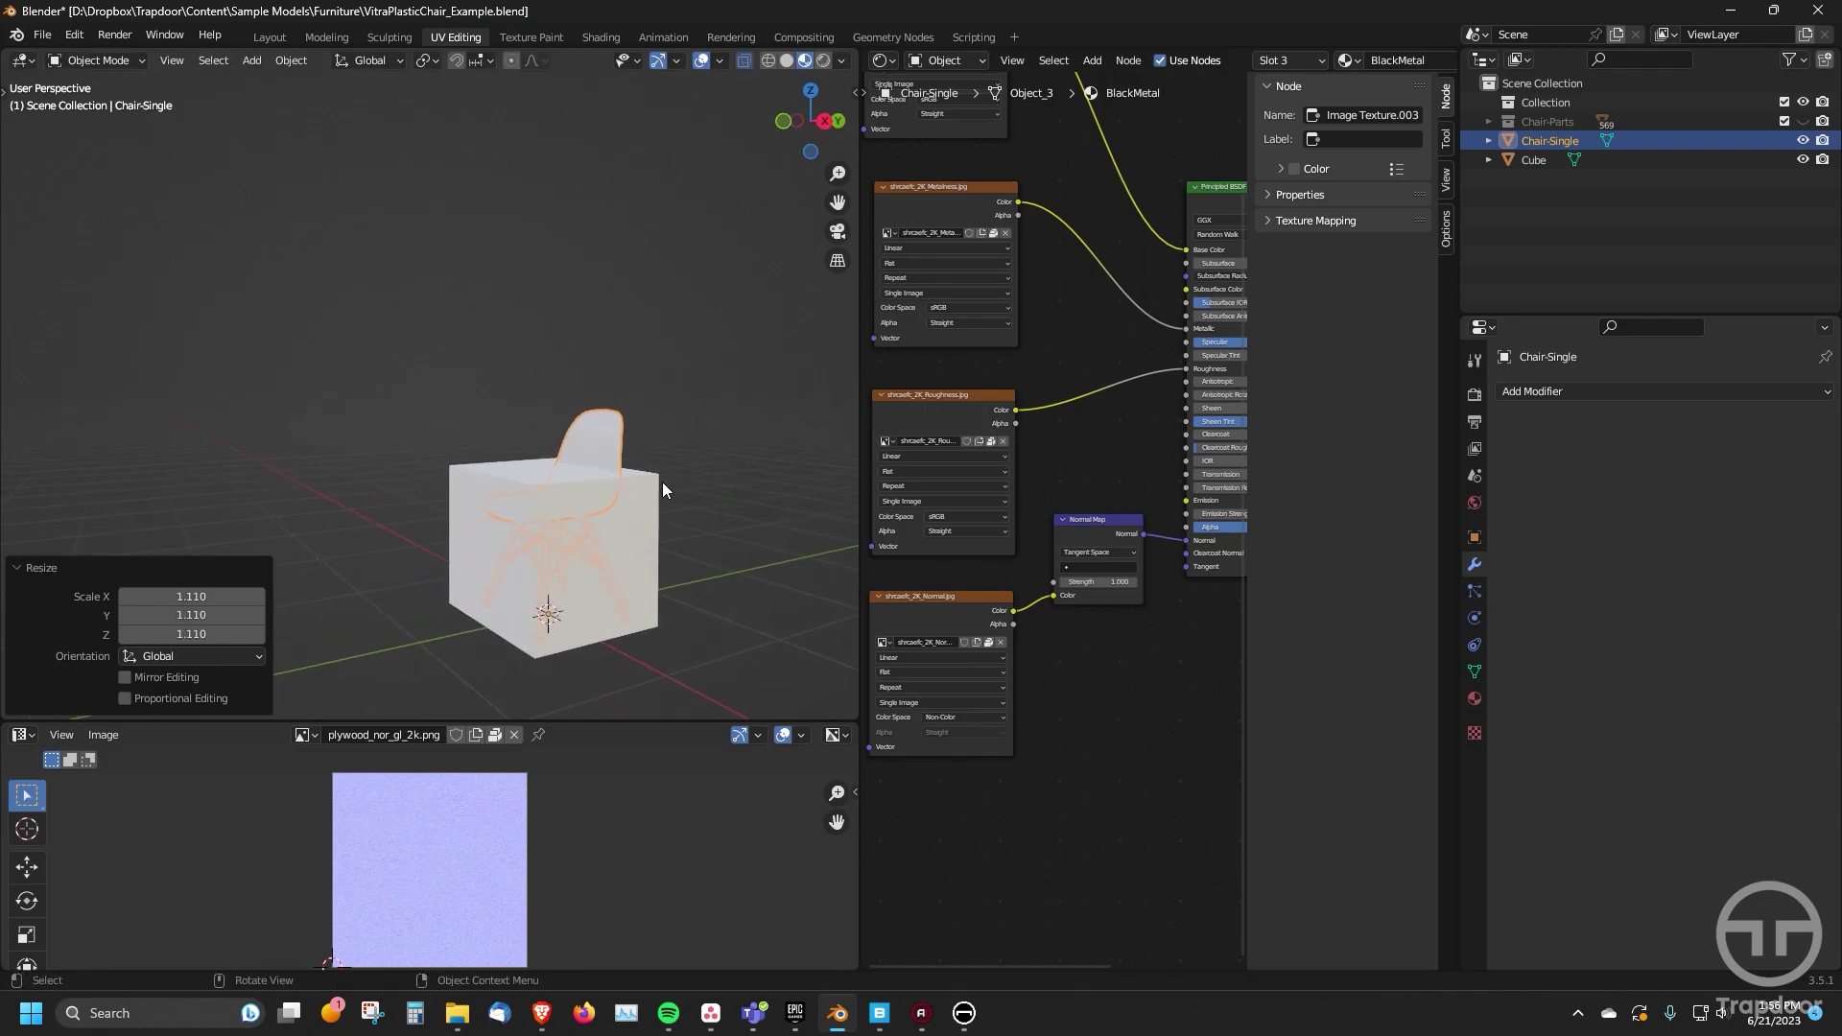
{"action": "key", "text": "ctrl+a"}
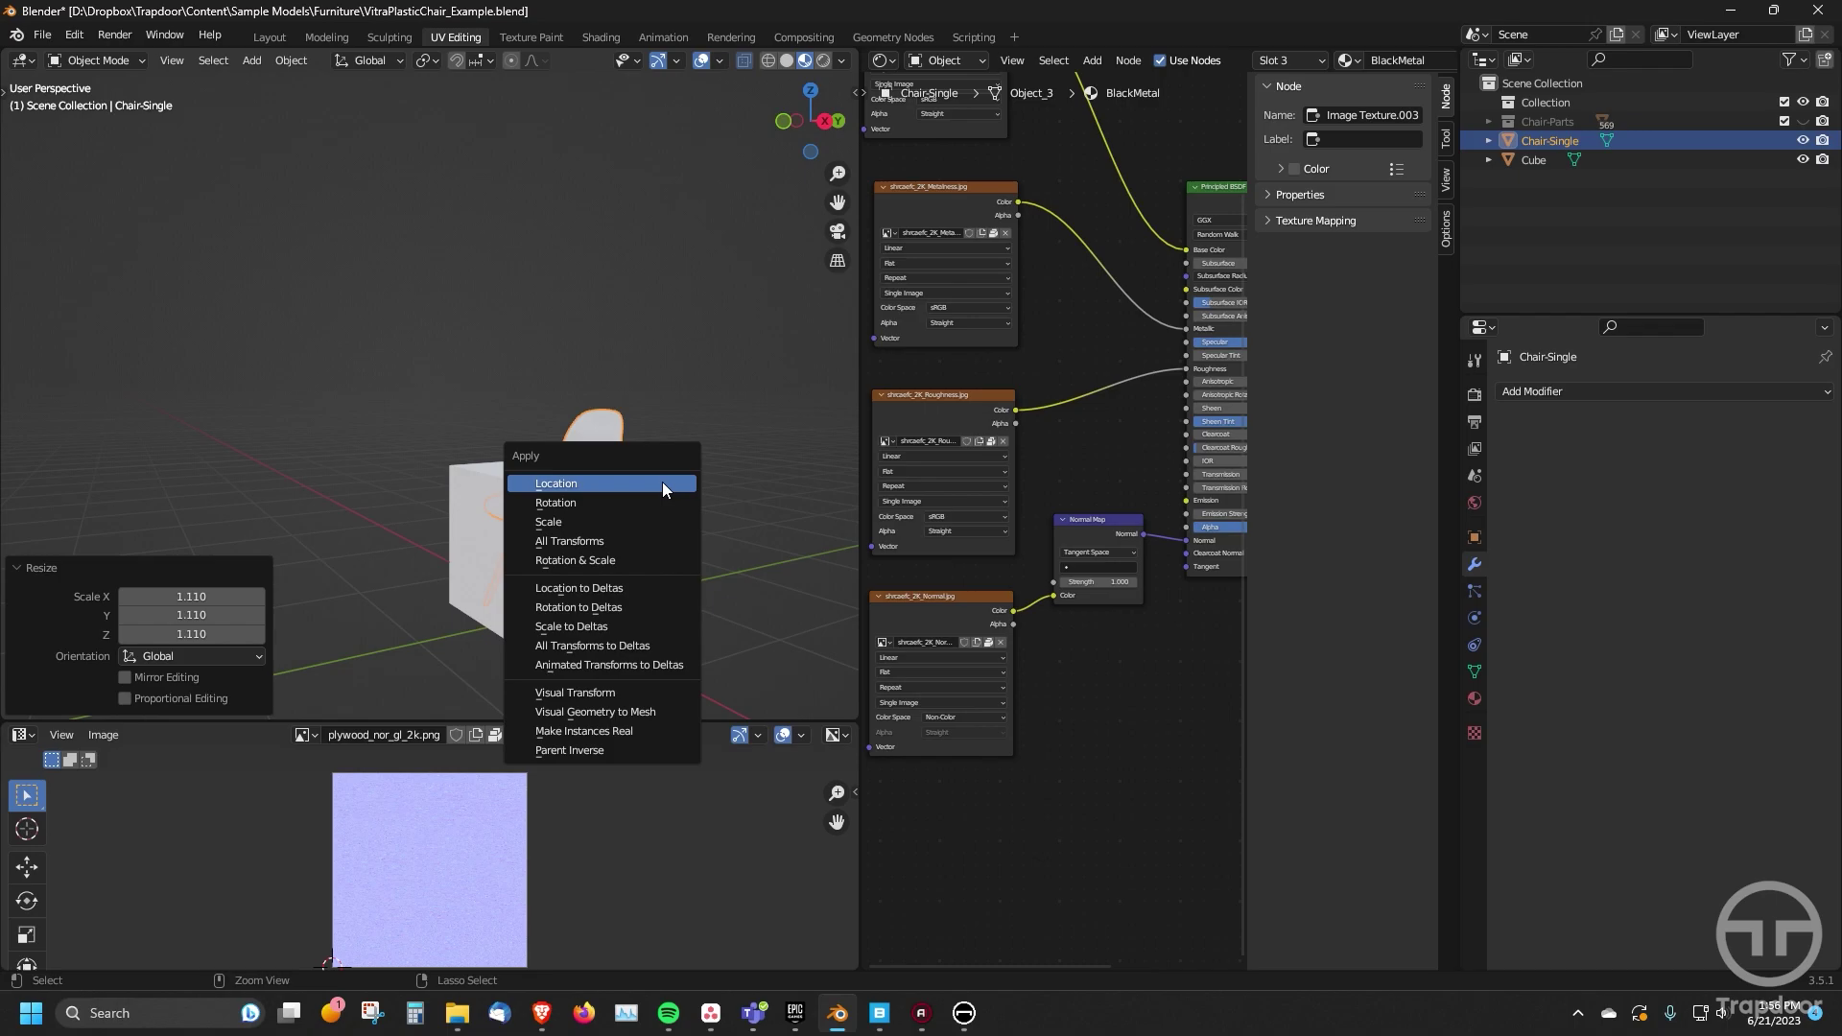
{"action": "left_click", "coordinate": [622, 541]}
{"action": "left_click", "coordinate": [581, 449]}
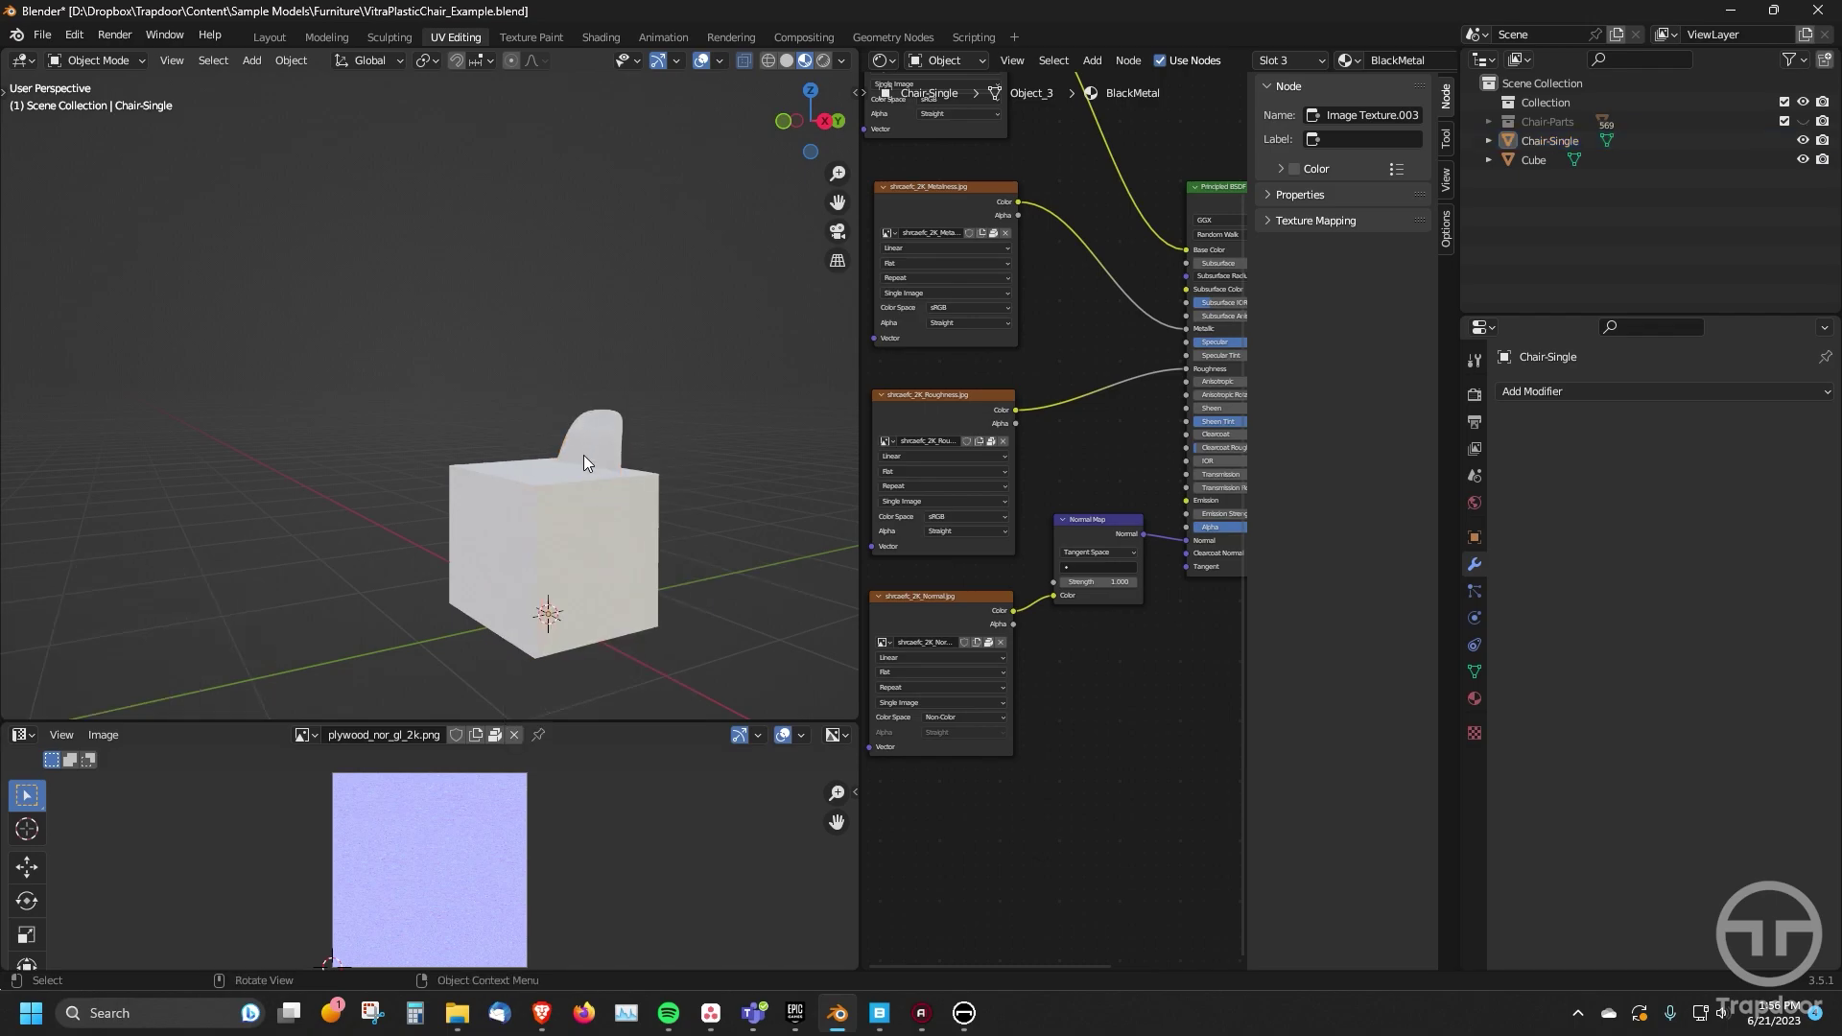
{"action": "left_click", "coordinate": [1475, 538]}
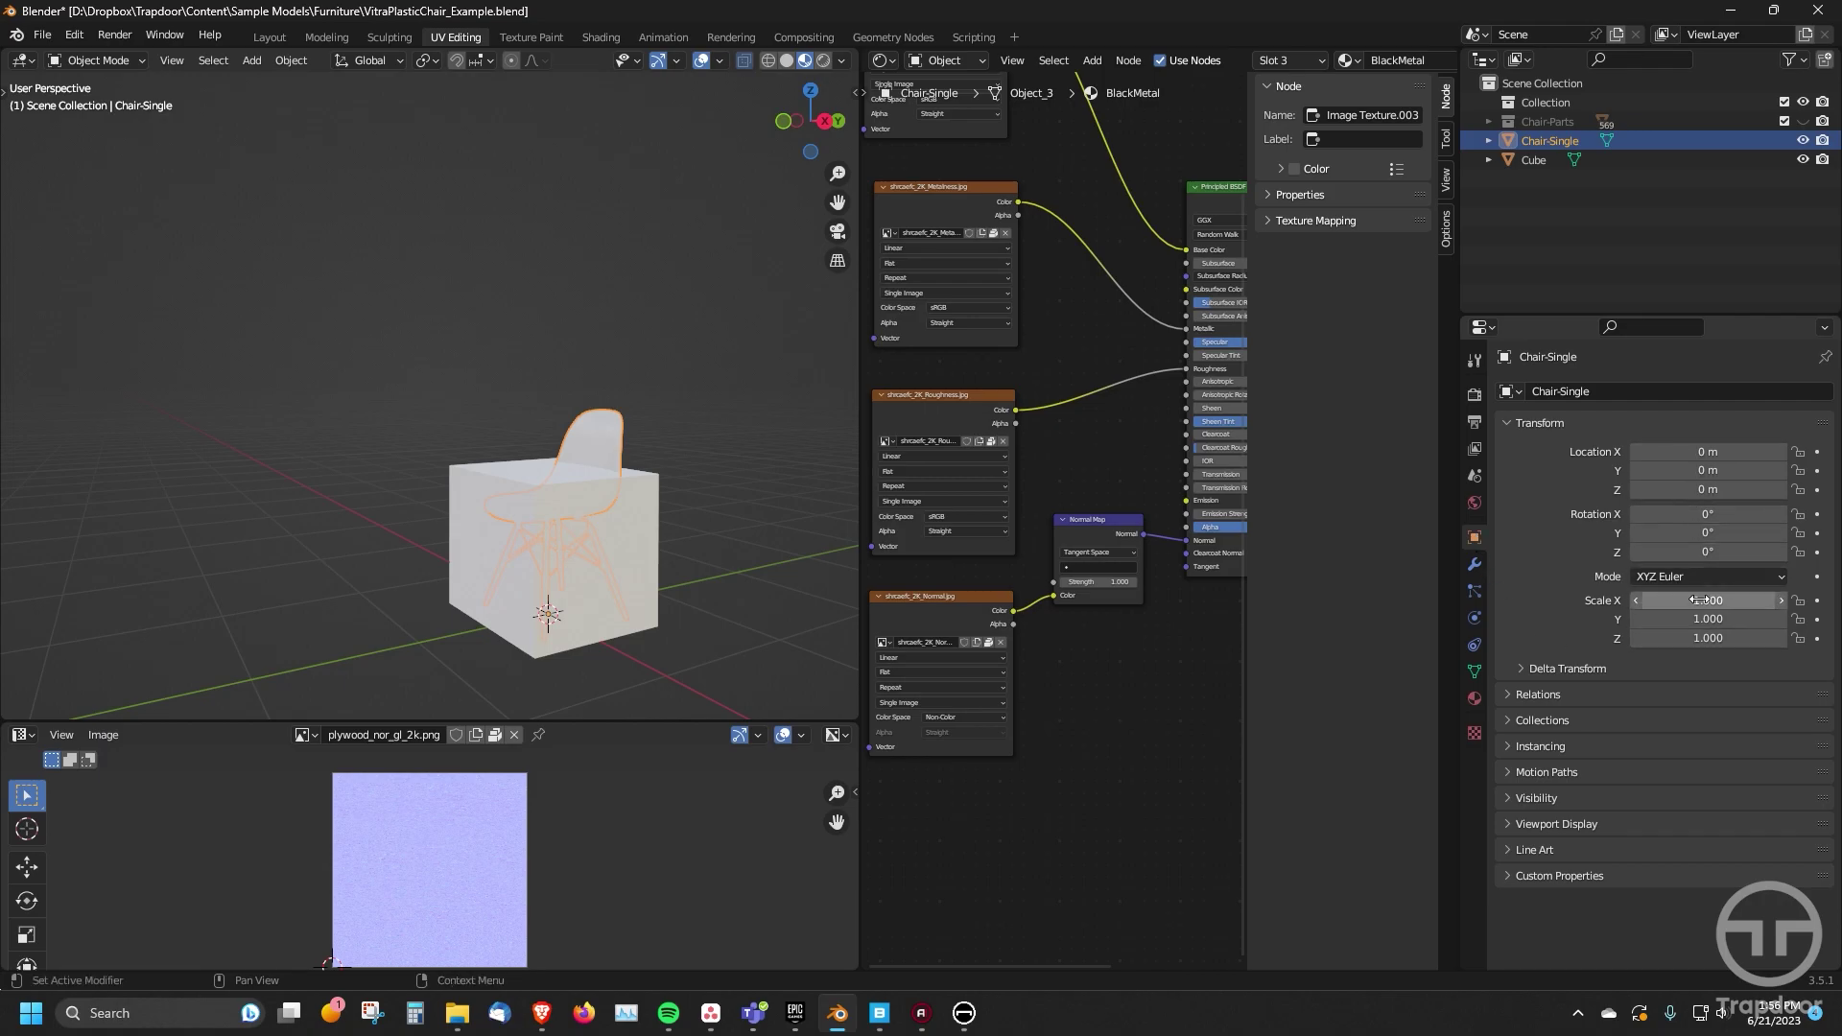
{"action": "middle_click_drag", "start_coordinate": [637, 633], "coordinate": [338, 589]}
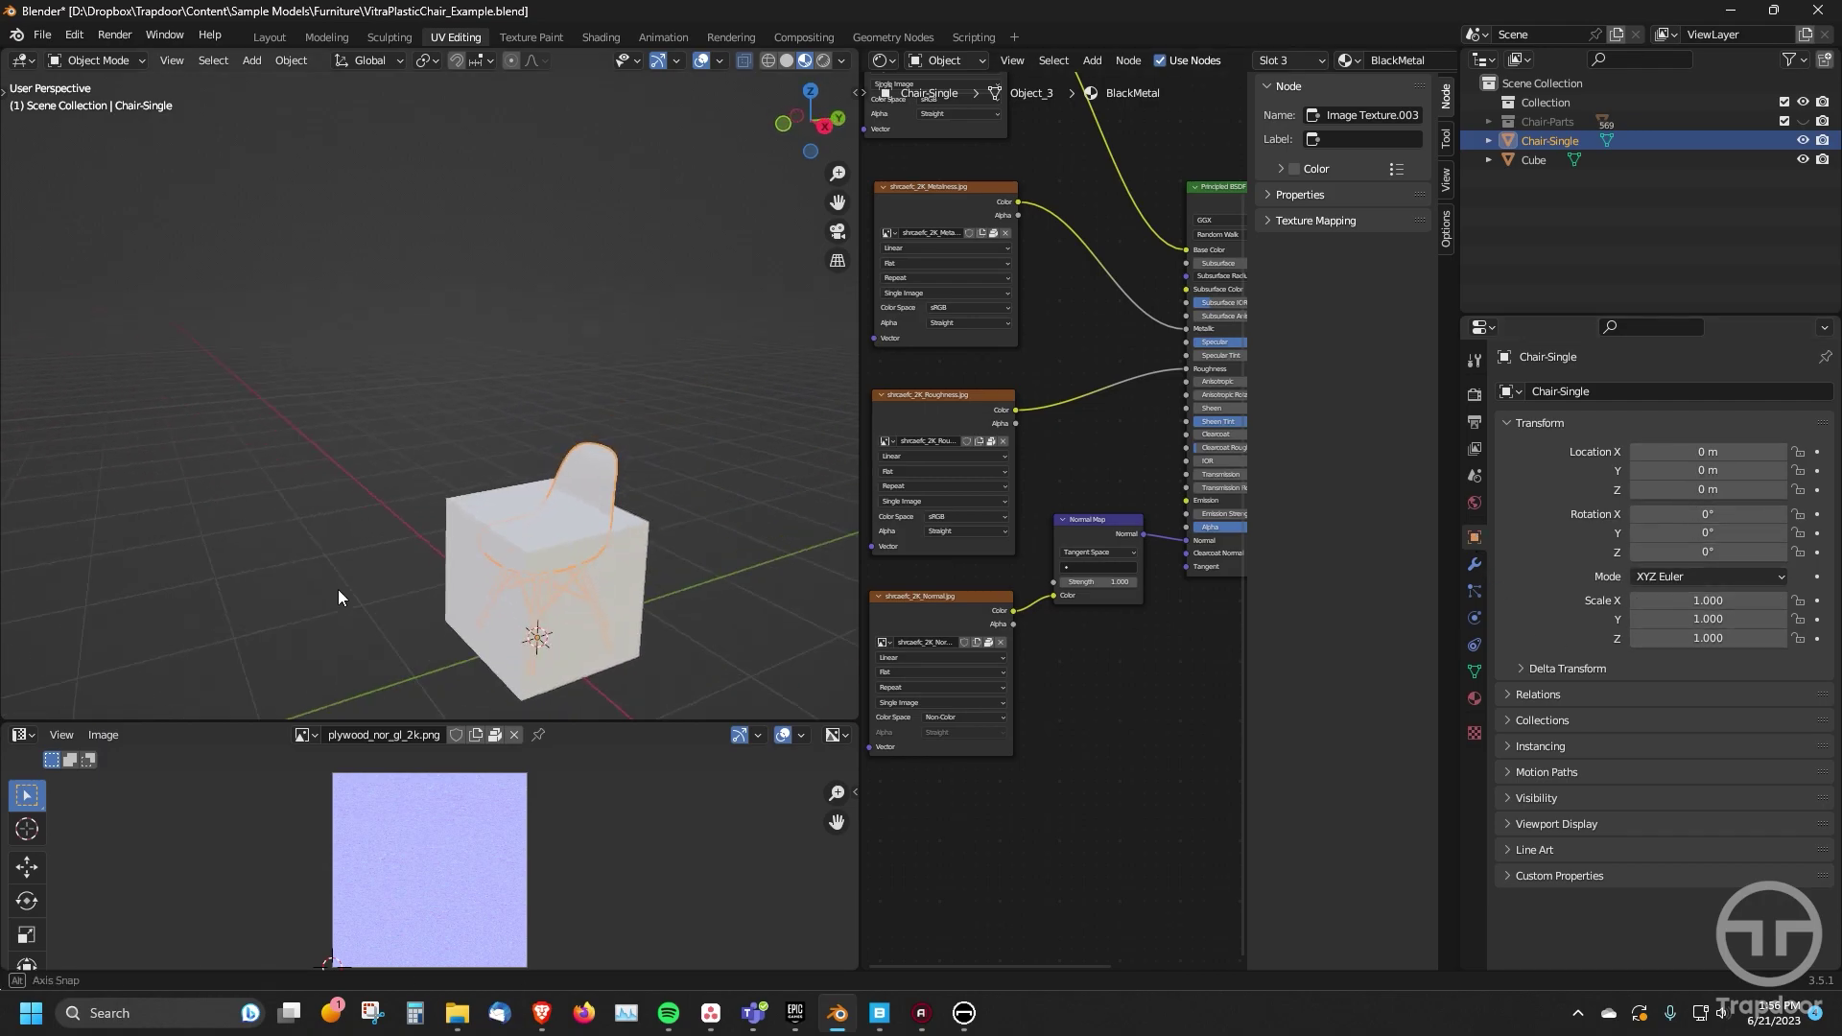
- Hide the reference cube and select the Chair-Single object
{"action": "left_click", "coordinate": [633, 590]}
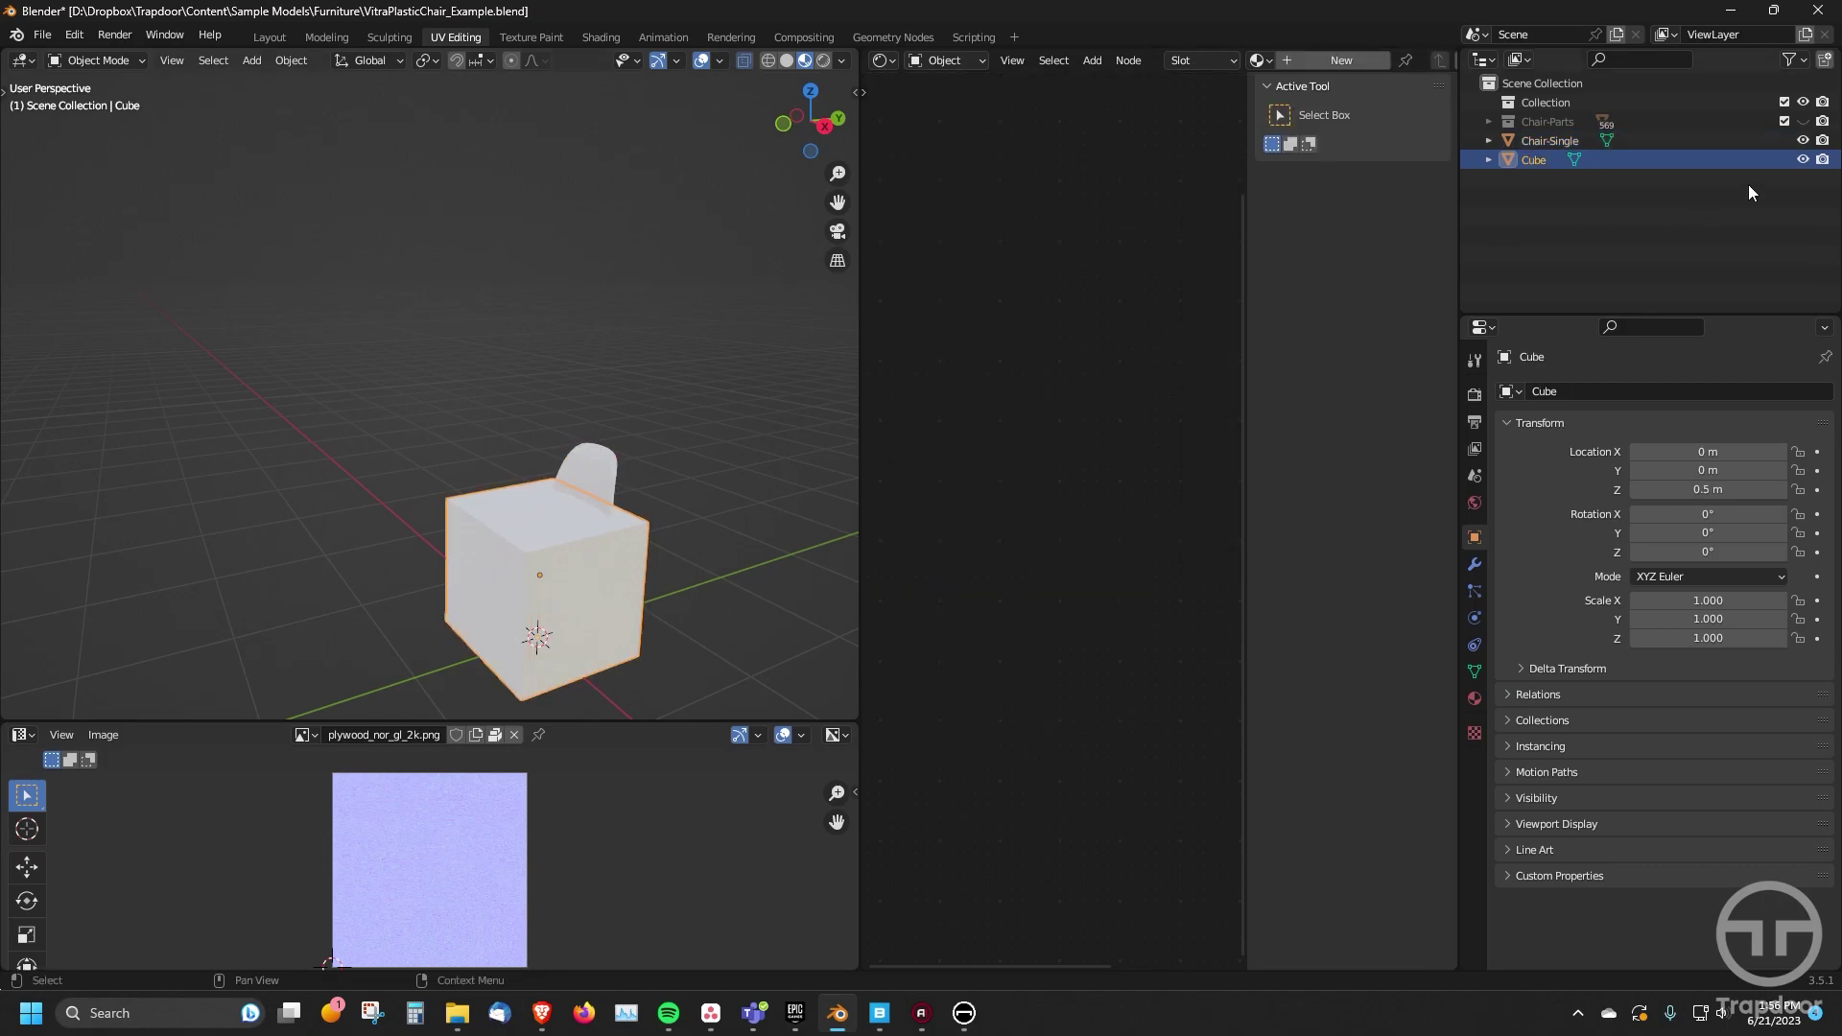
{"action": "left_click", "coordinate": [1803, 159]}
{"action": "middle_click_drag", "start_coordinate": [542, 505], "coordinate": [461, 478]}
{"action": "left_click", "coordinate": [460, 478]}
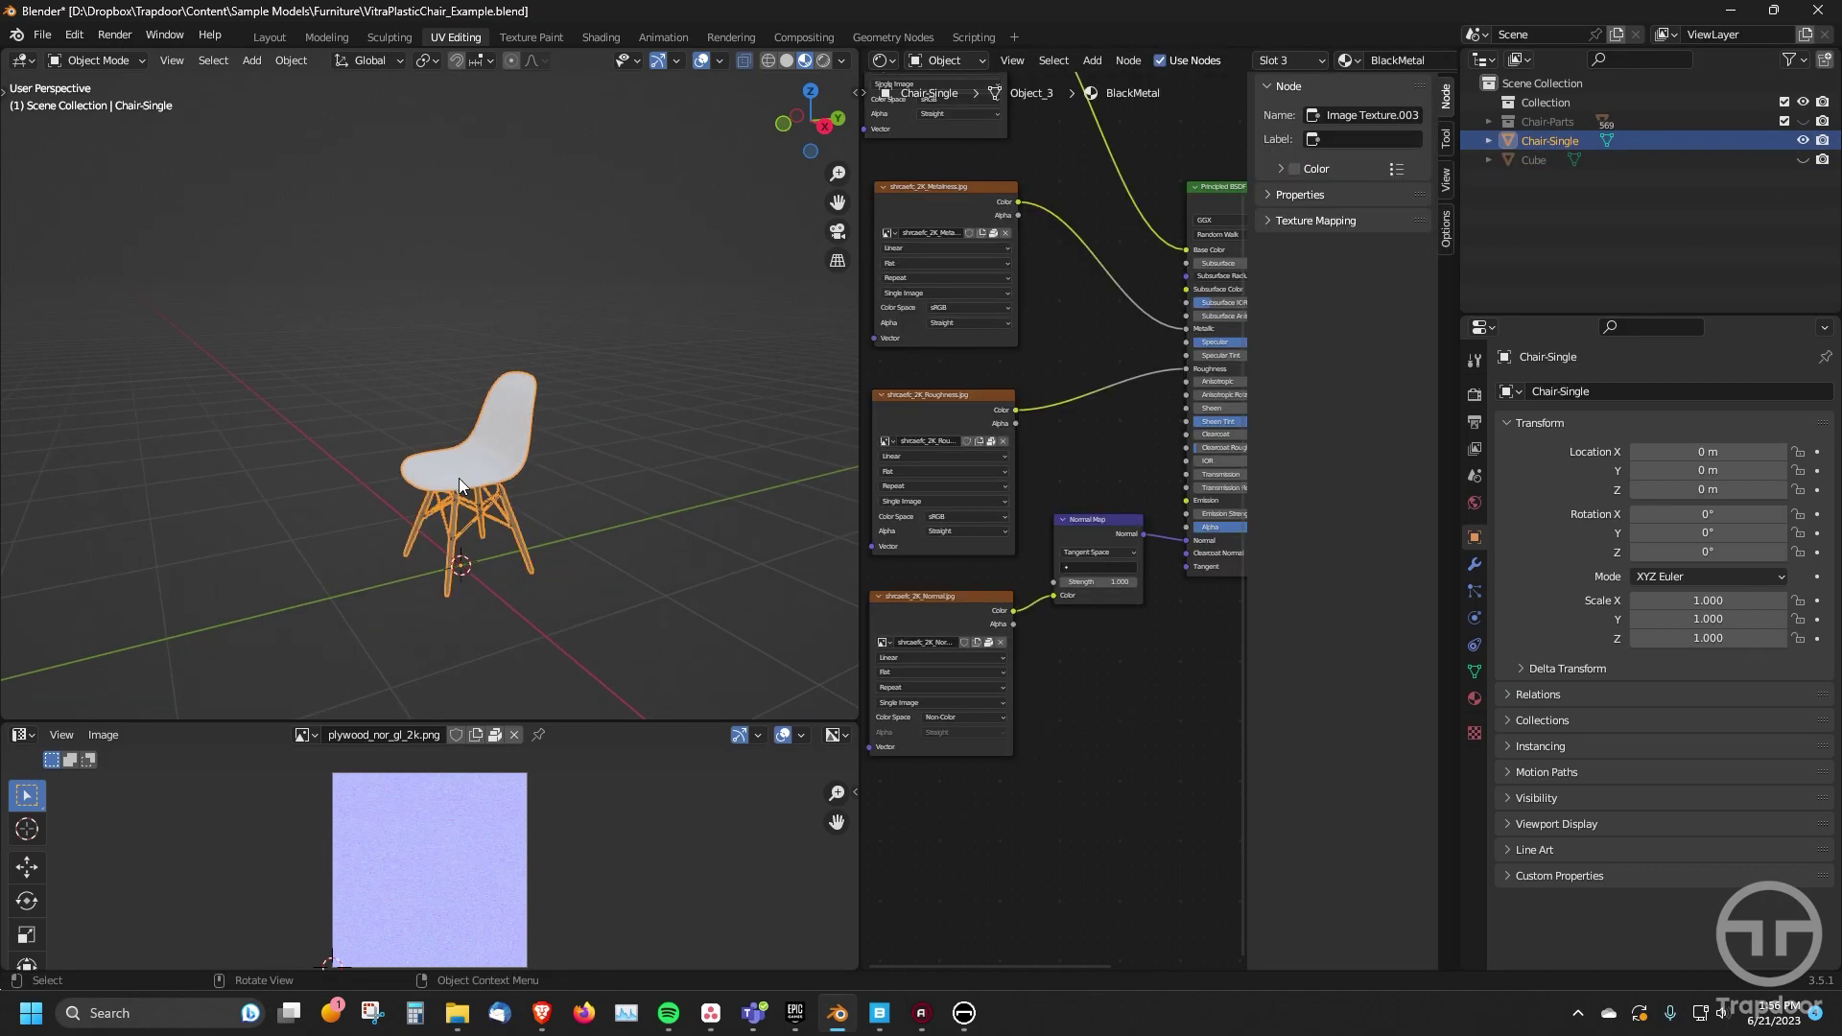
- Export the selected chair as binary glTF to the Demo folder, overwriting the existing VitraPlasticChair_Example.glb
{"action": "left_click", "coordinate": [42, 35]}
{"action": "mouse_move", "coordinate": [104, 312]}
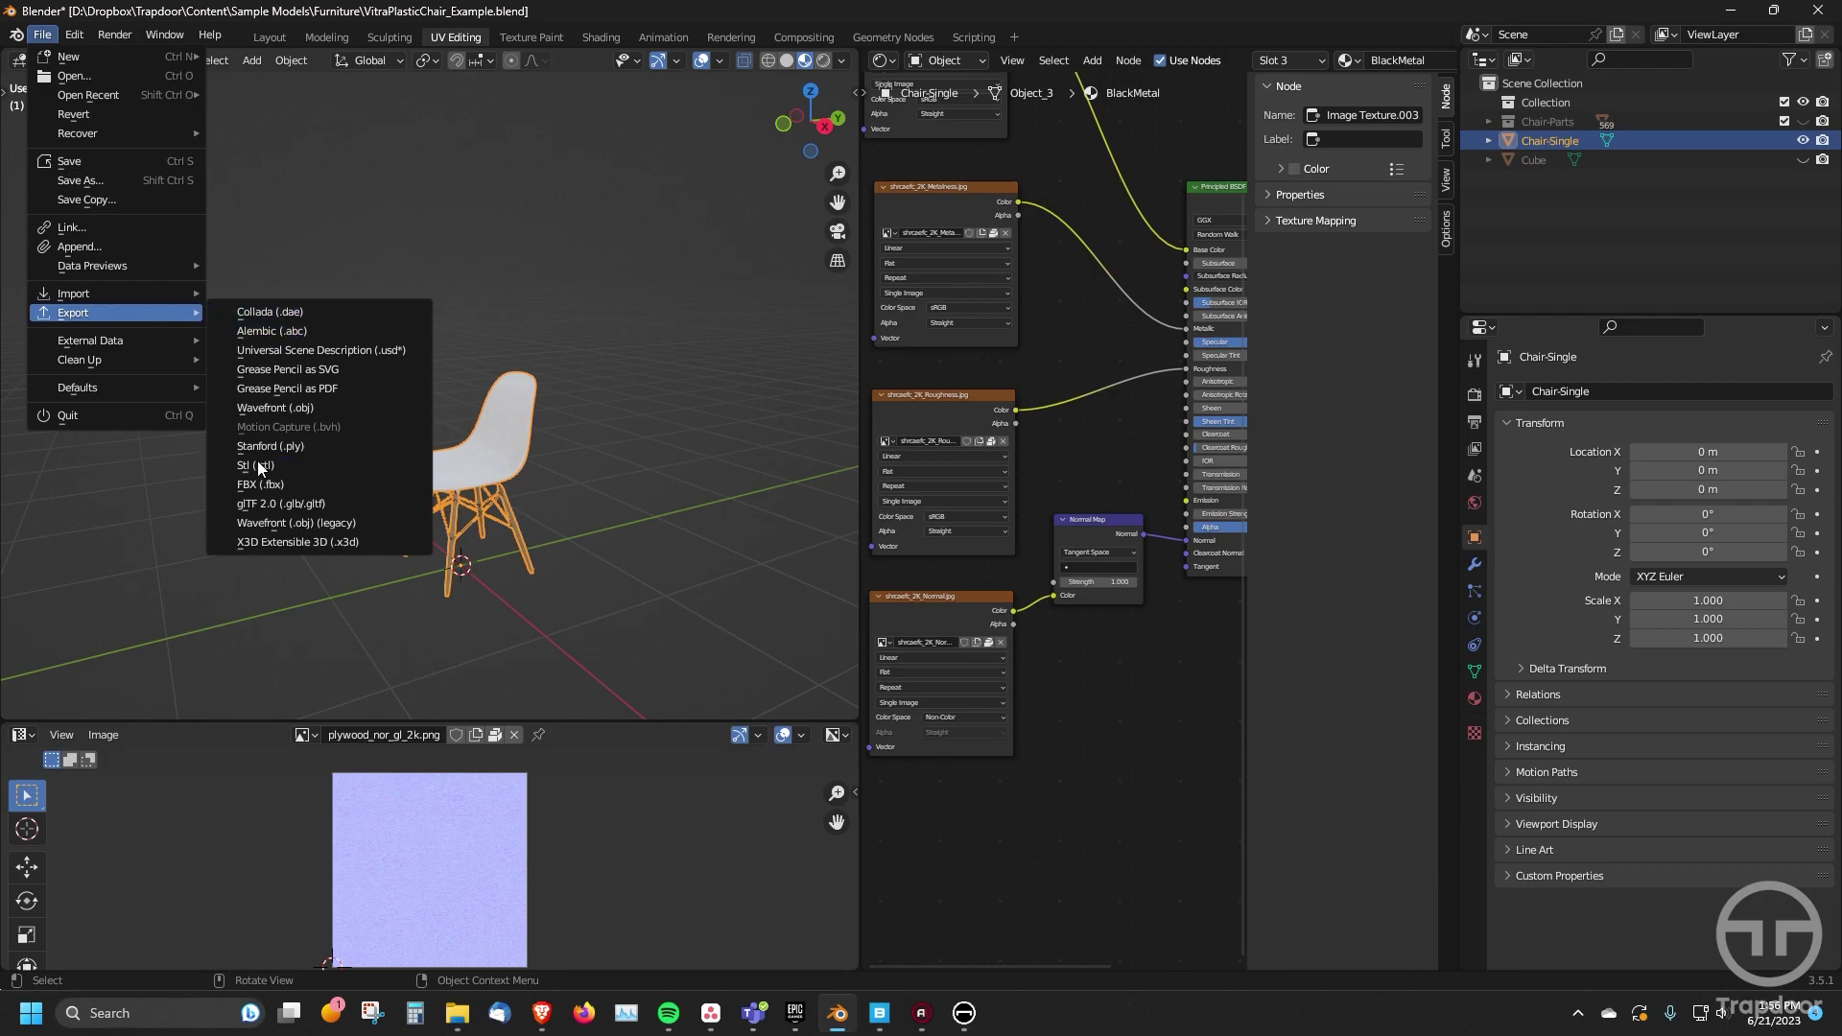
{"action": "left_click", "coordinate": [264, 504]}
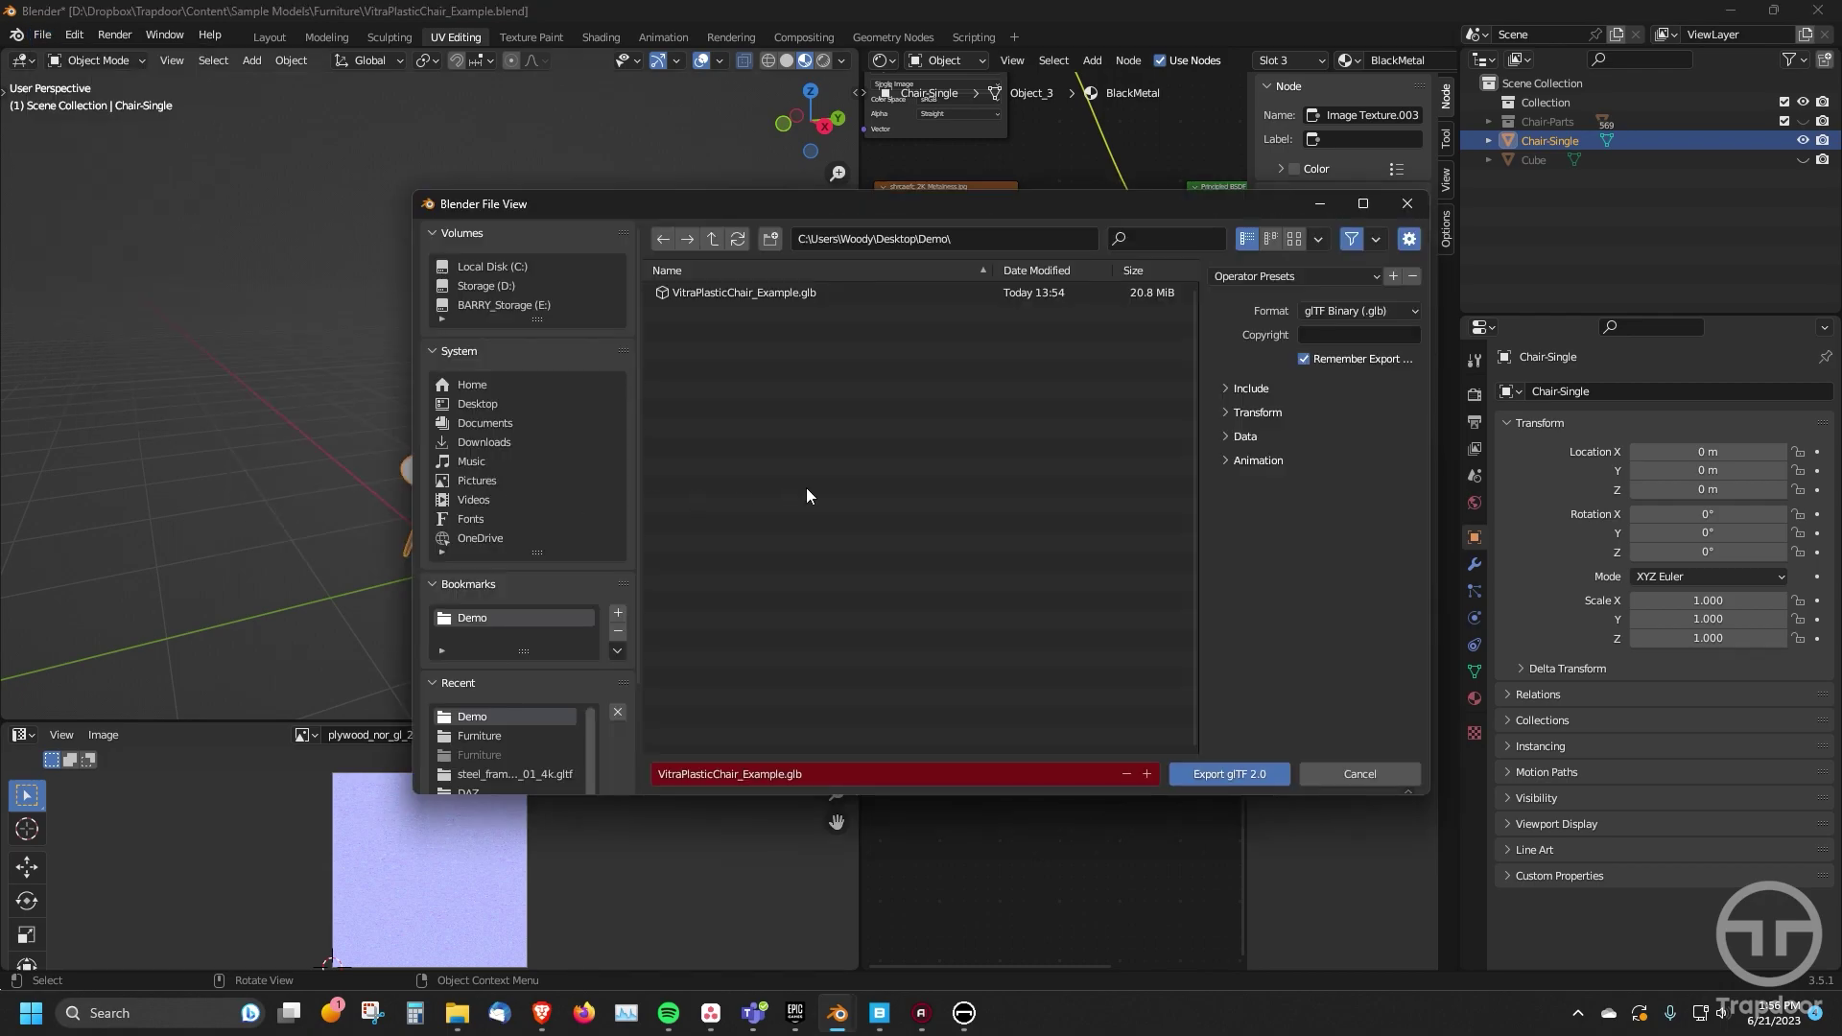
{"action": "left_click", "coordinate": [1224, 388]}
{"action": "left_click", "coordinate": [1225, 388]}
{"action": "left_click", "coordinate": [1227, 773]}
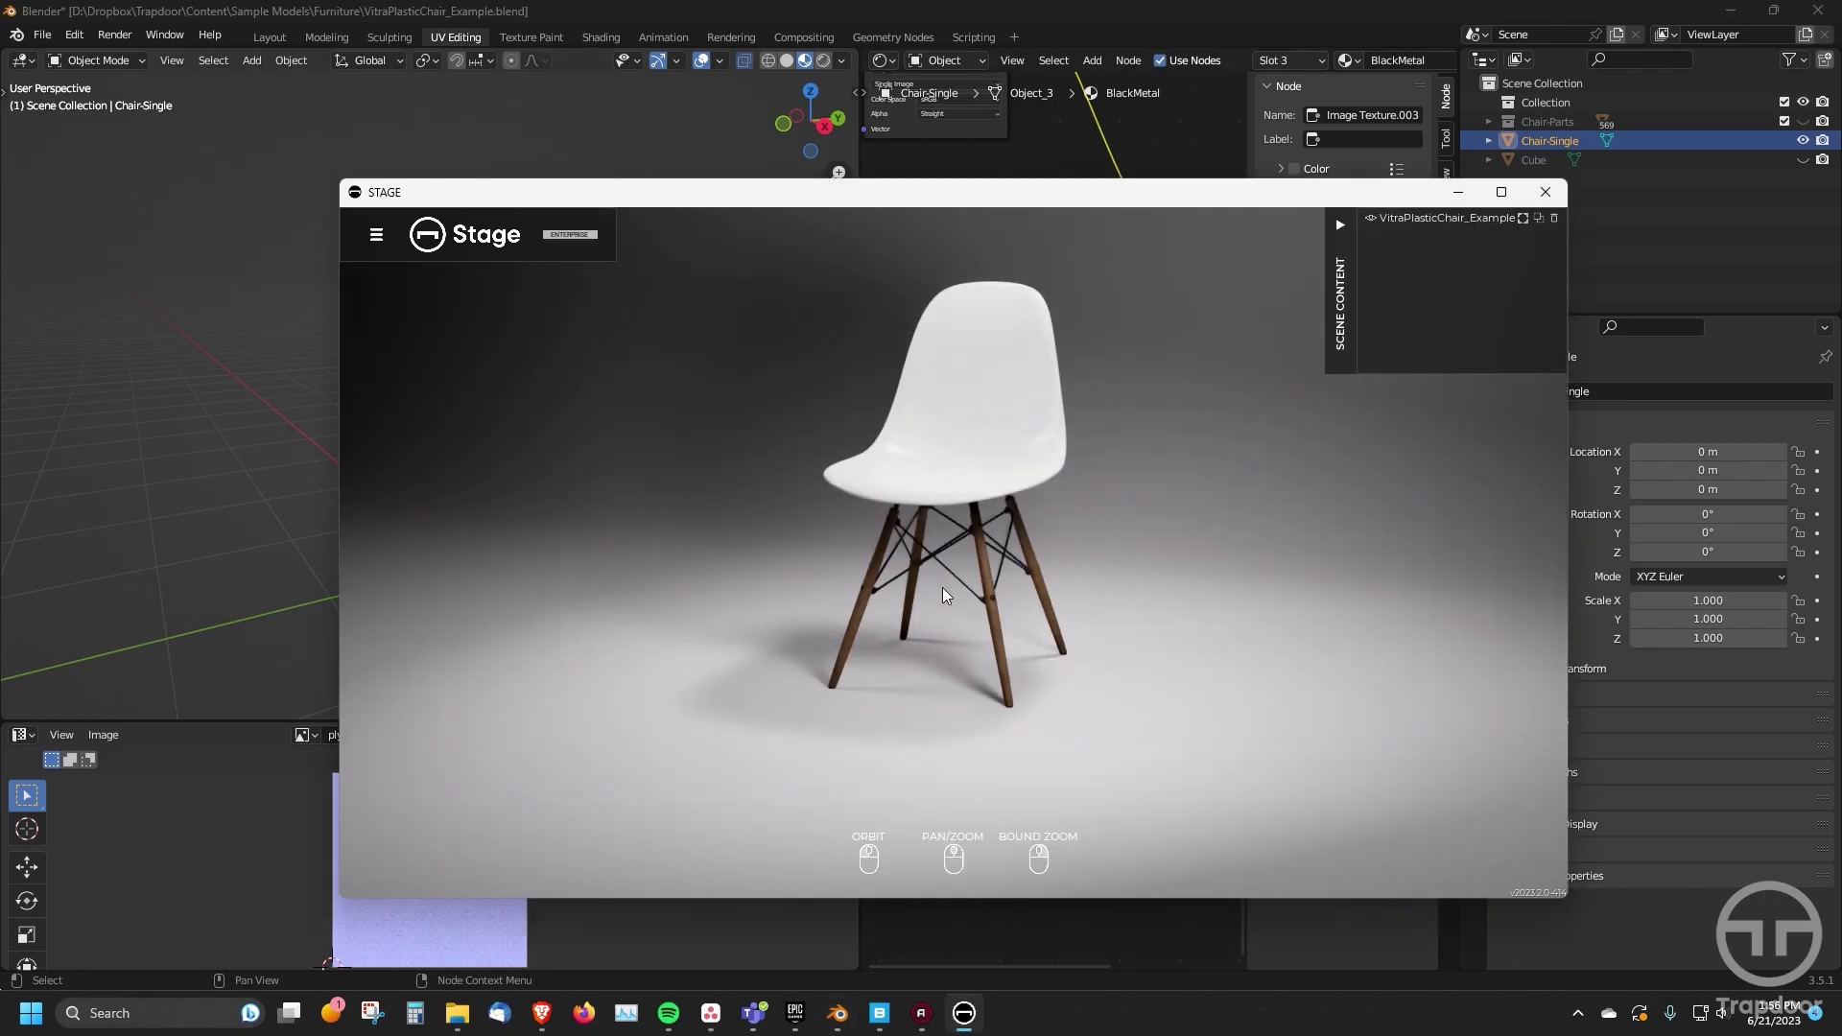
- Switch to Stage and examine the exported chair's scale, wooden legs and metal bracing from several angles and distances
{"action": "left_click_drag", "start_coordinate": [1037, 553], "coordinate": [868, 598]}
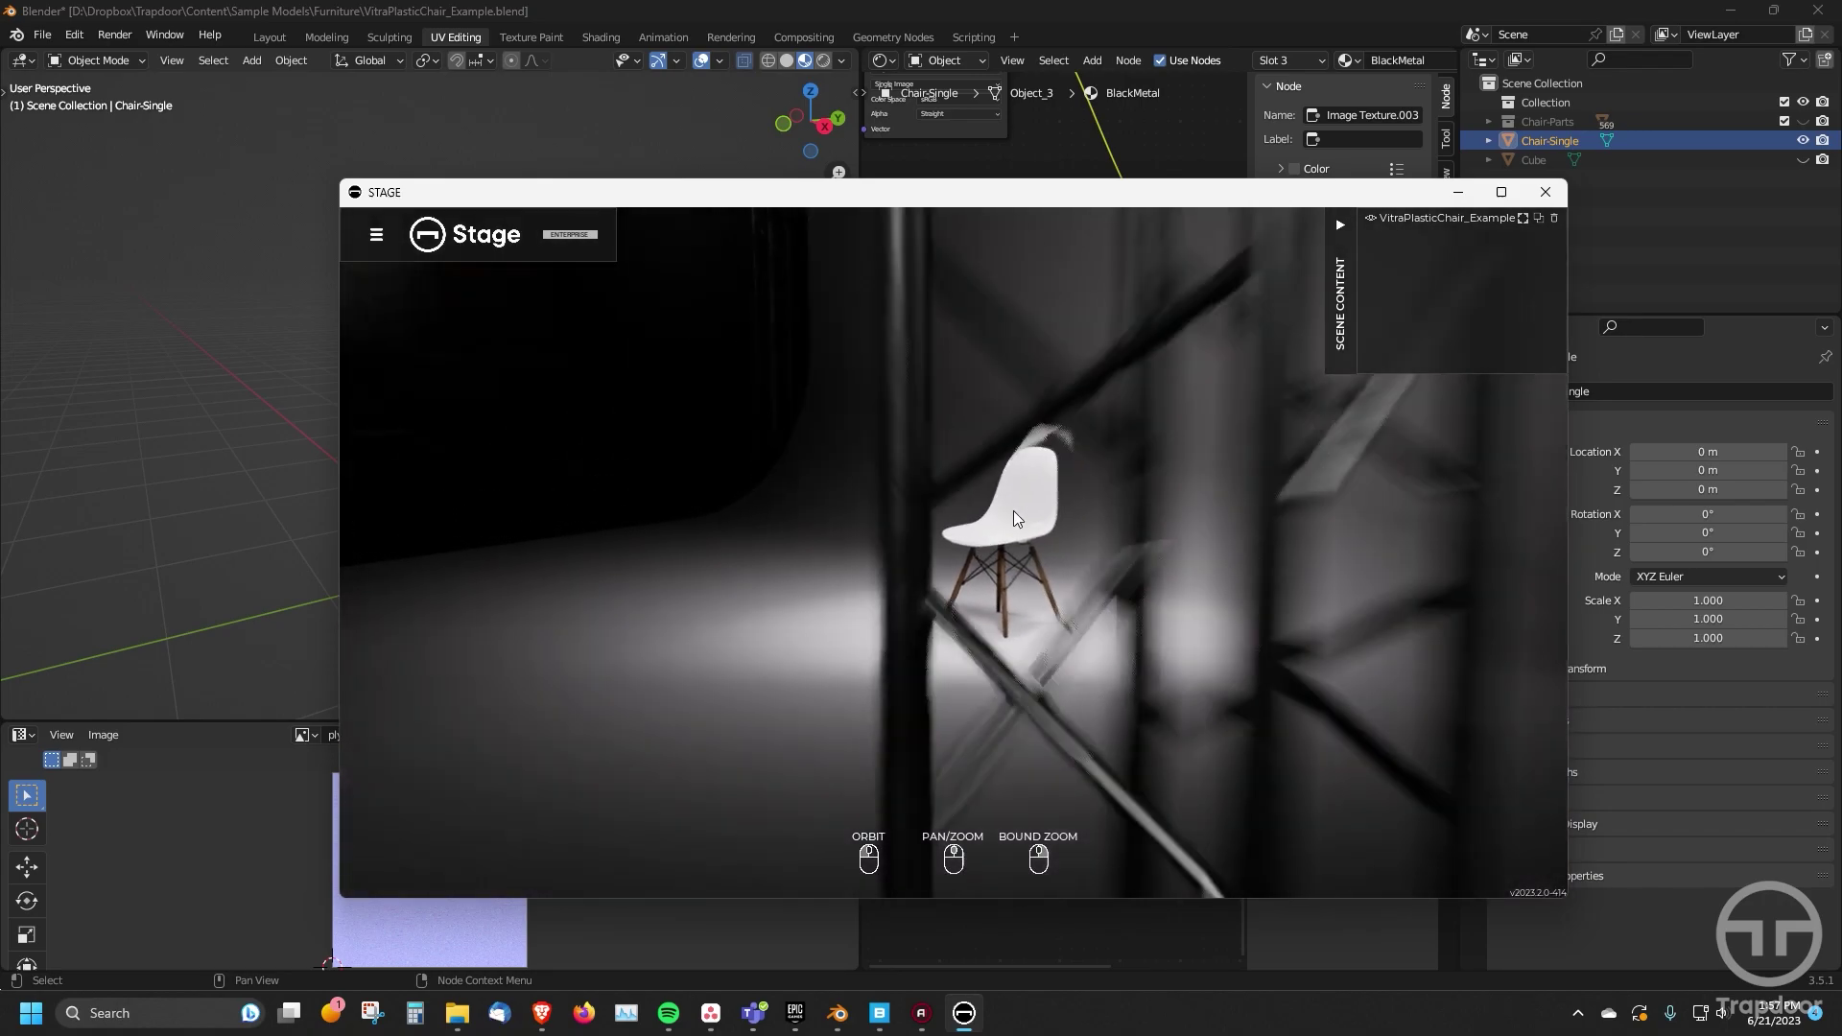
{"action": "left_click", "coordinate": [977, 551]}
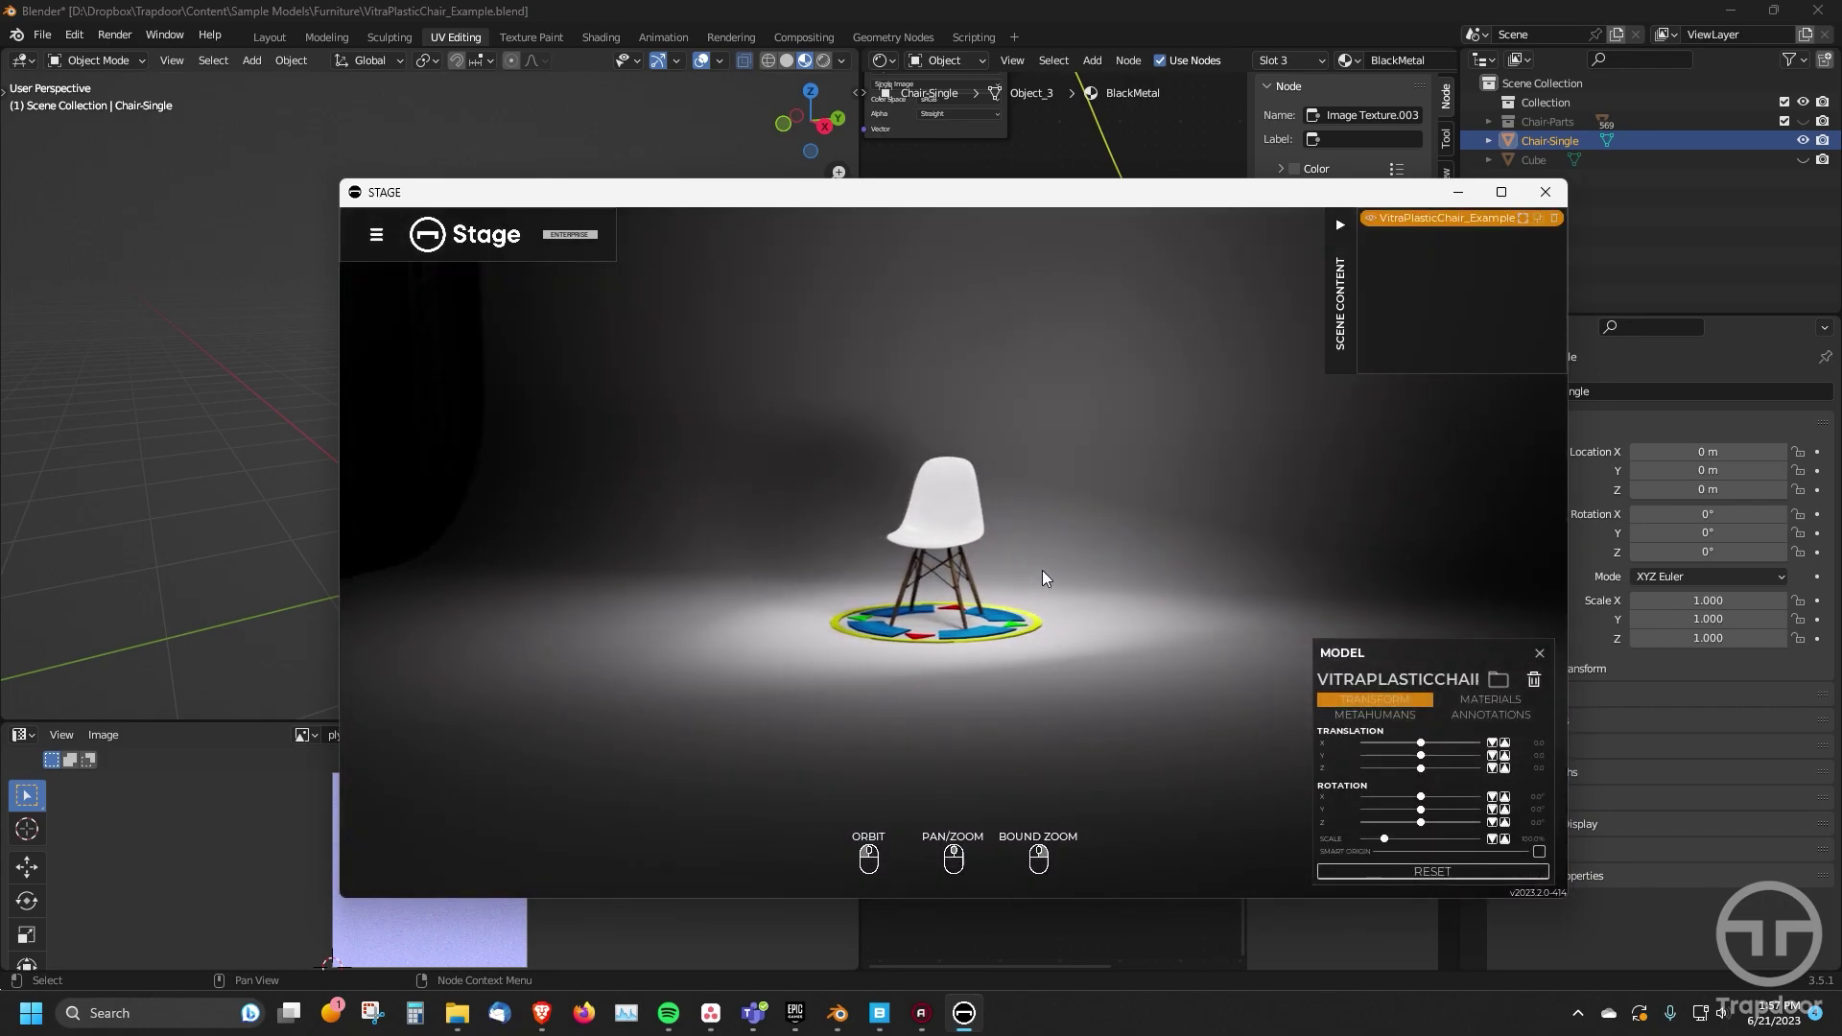
{"action": "left_click_drag", "start_coordinate": [1015, 518], "coordinate": [964, 501]}
{"action": "scroll", "coordinate": [959, 520], "scroll_direction": "up", "scroll_amount": 5}
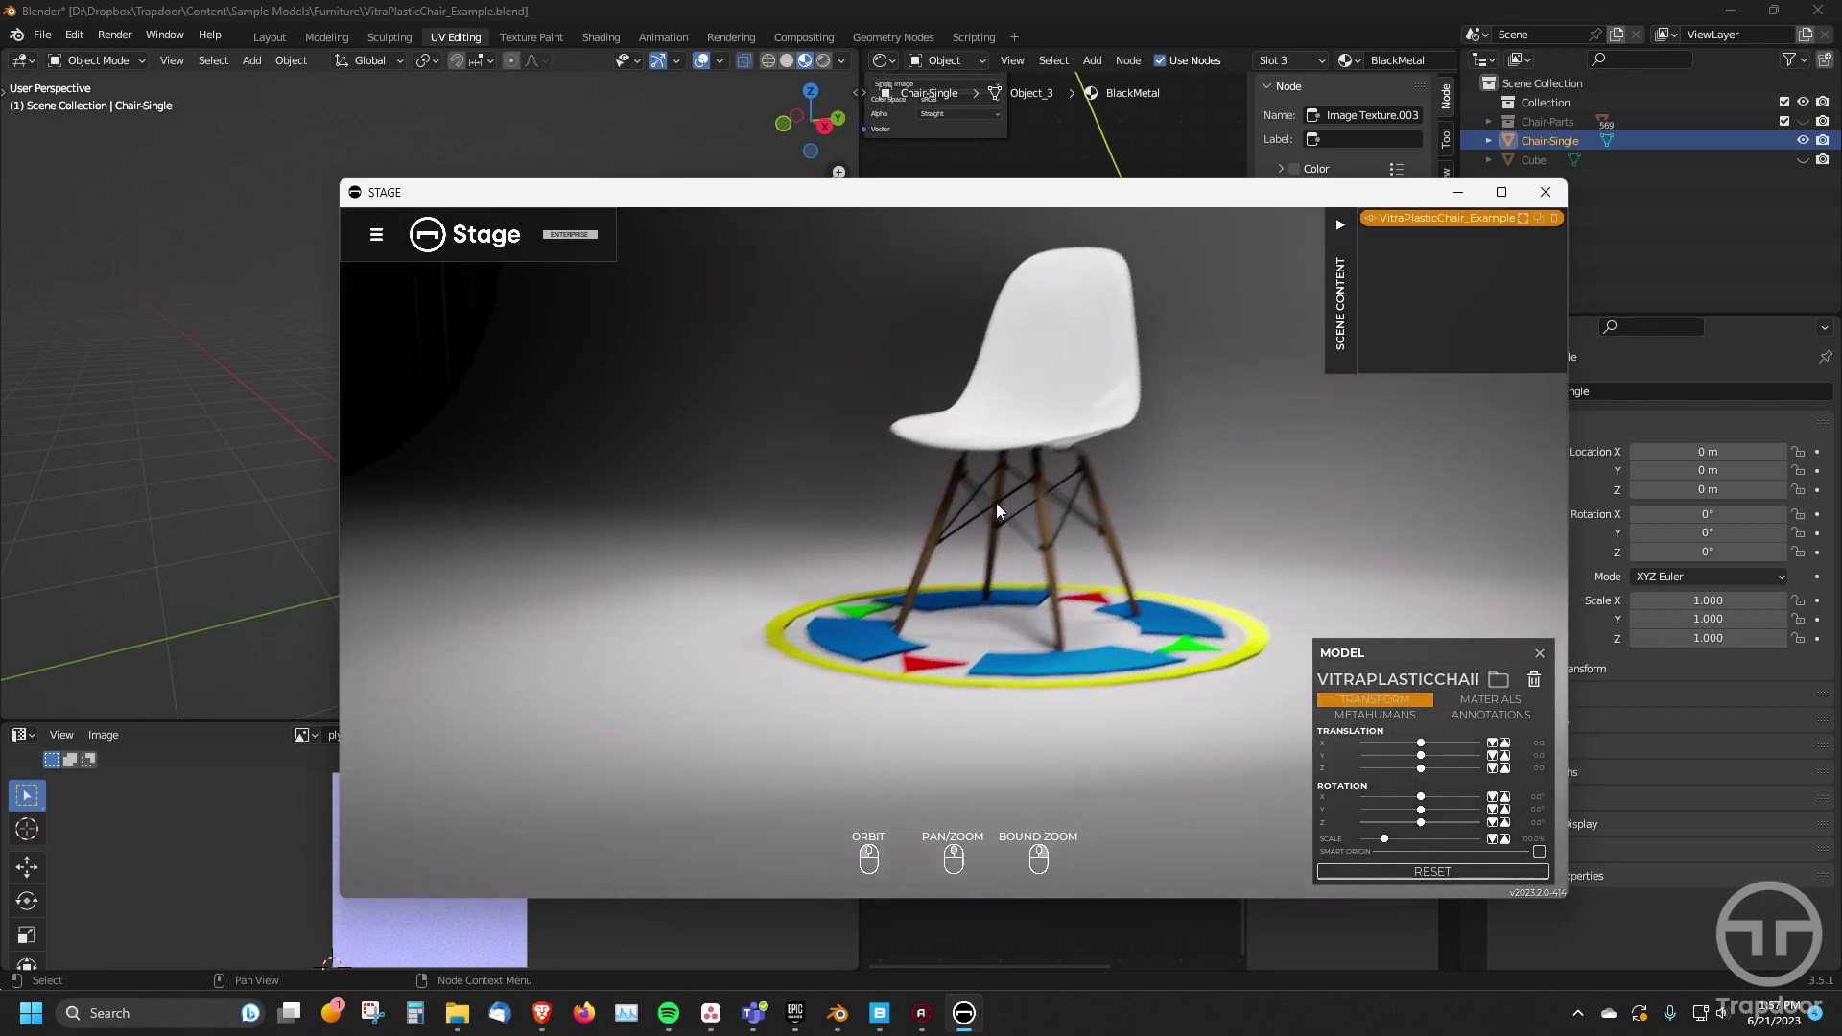
{"action": "scroll", "coordinate": [870, 535], "scroll_direction": "up", "scroll_amount": 8}
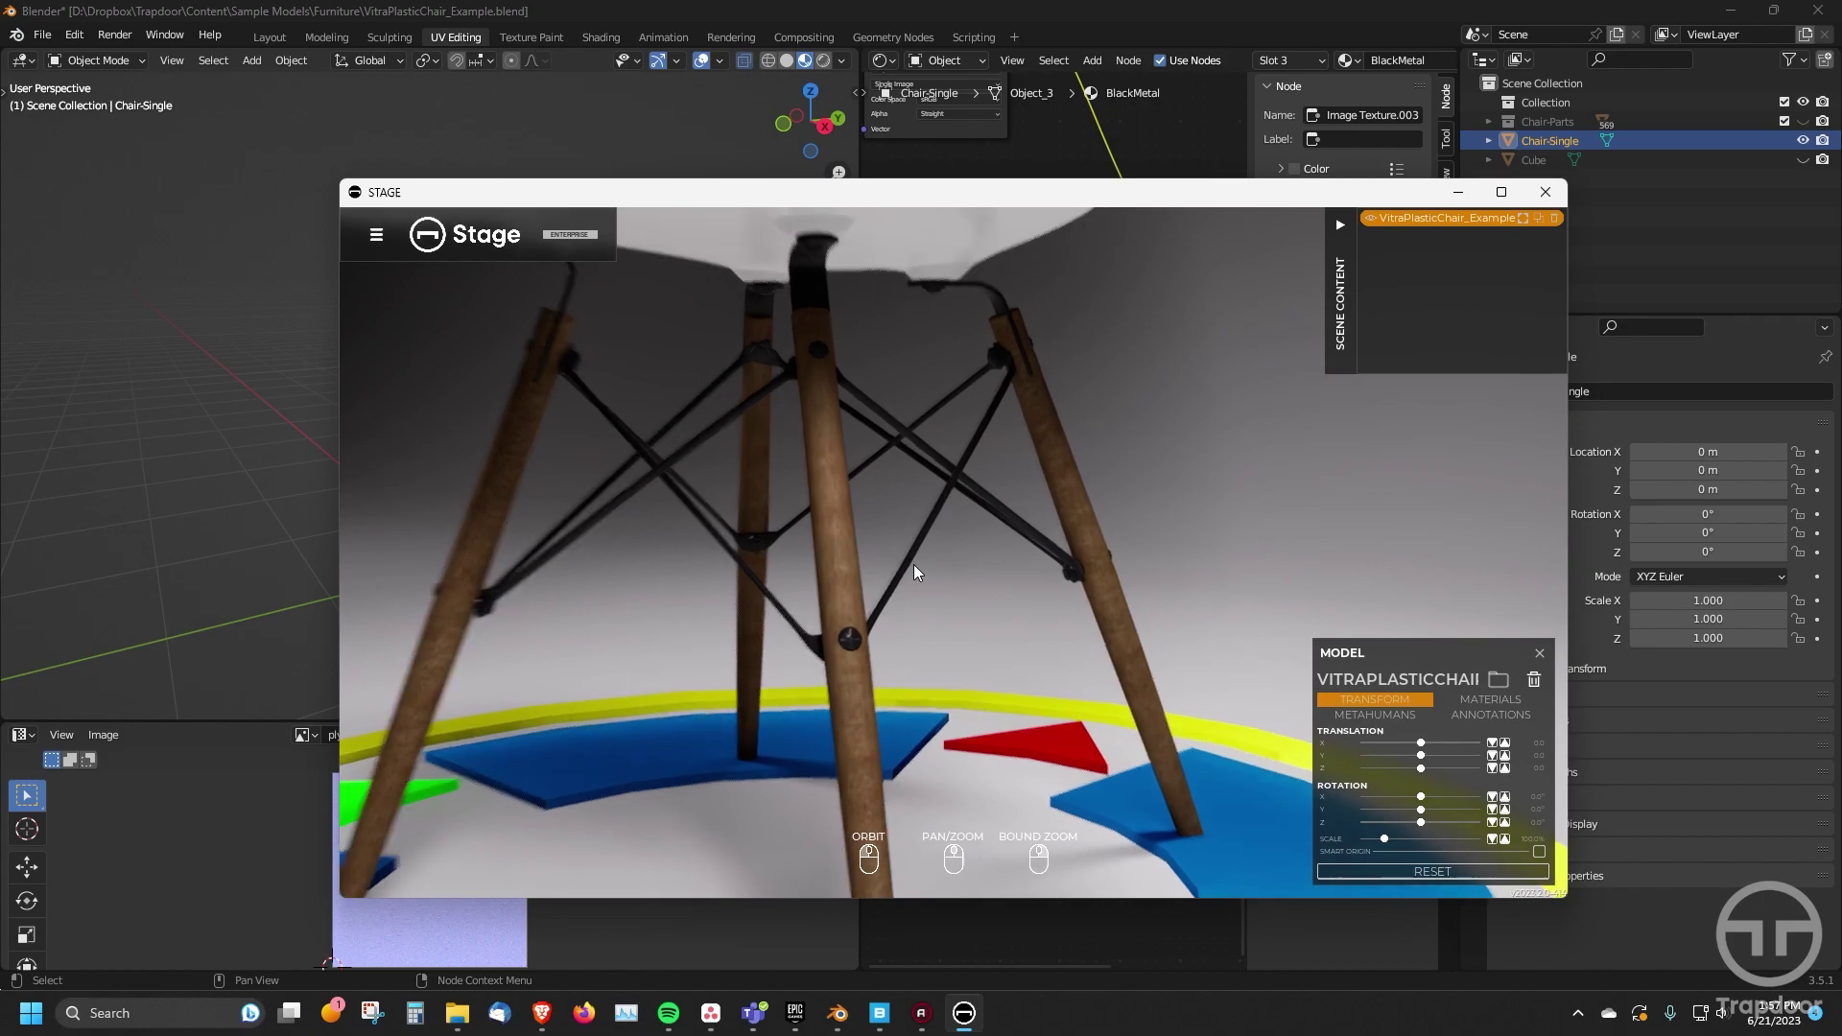
{"action": "left_click_drag", "start_coordinate": [841, 557], "coordinate": [874, 384]}
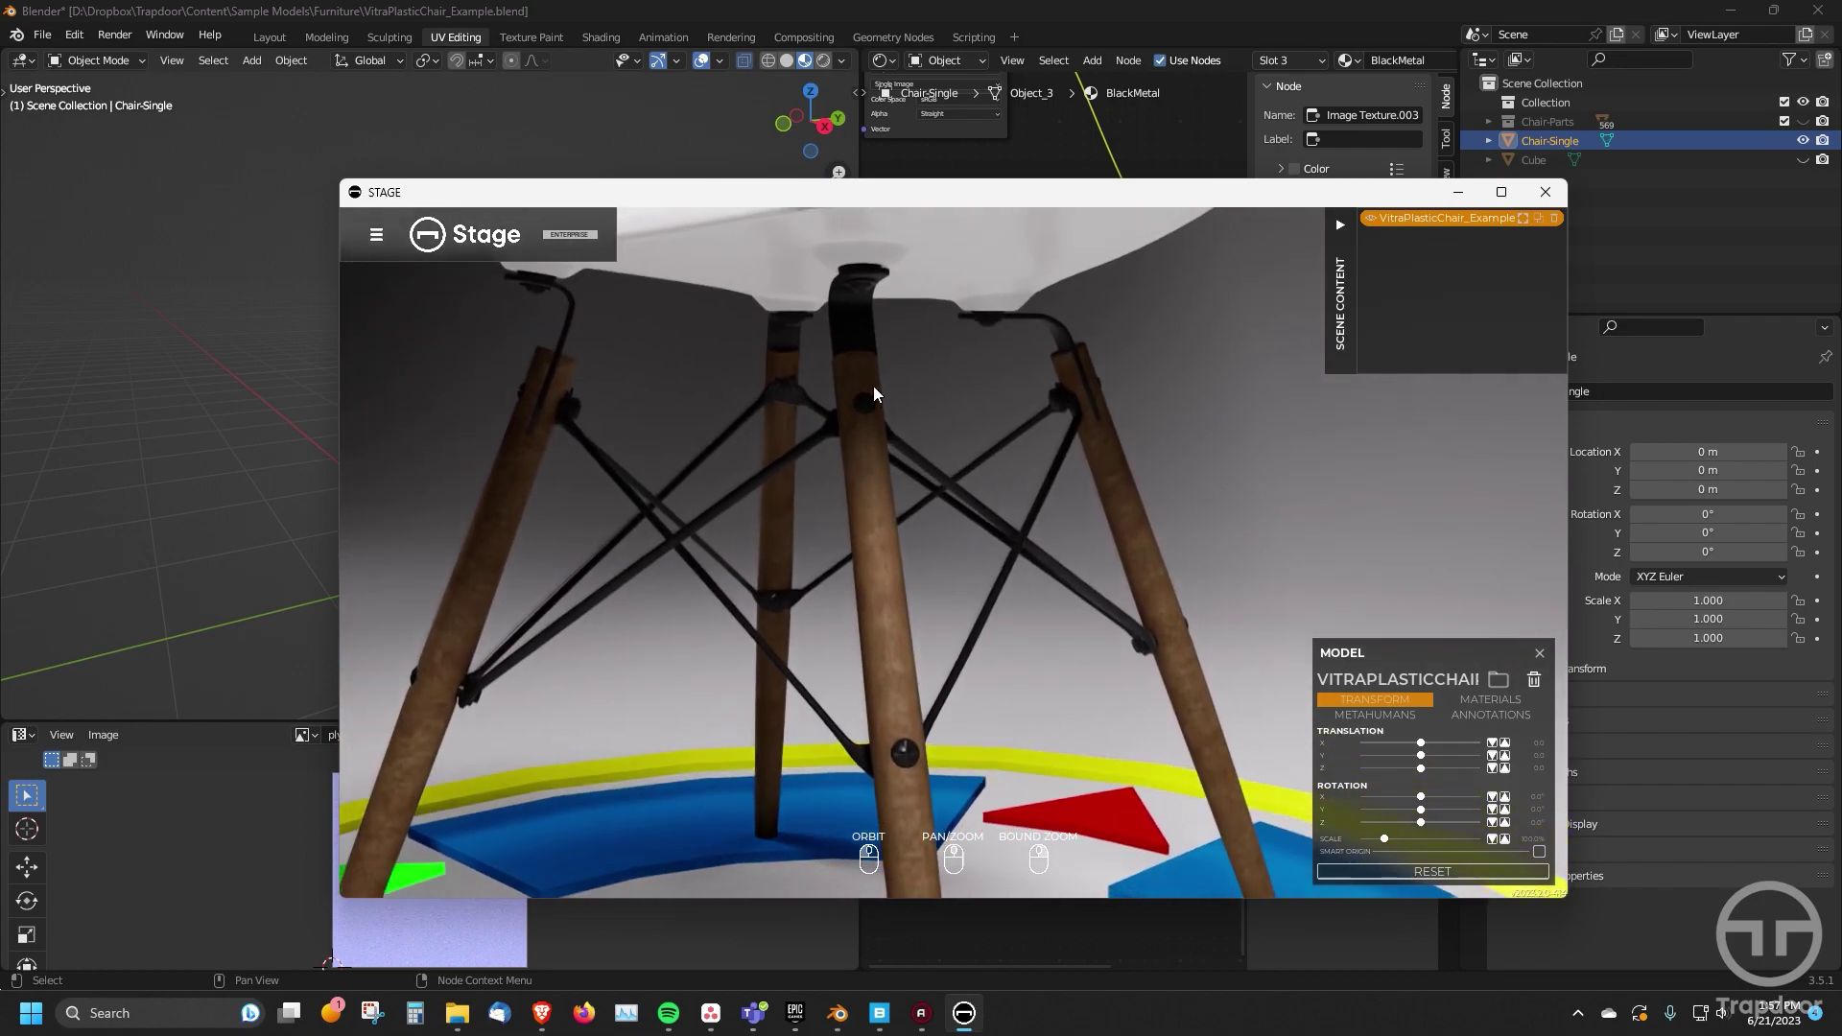
{"action": "left_click", "coordinate": [865, 482]}
{"action": "key", "text": "f"}
{"action": "right_click_drag", "start_coordinate": [857, 519], "coordinate": [1060, 668]}
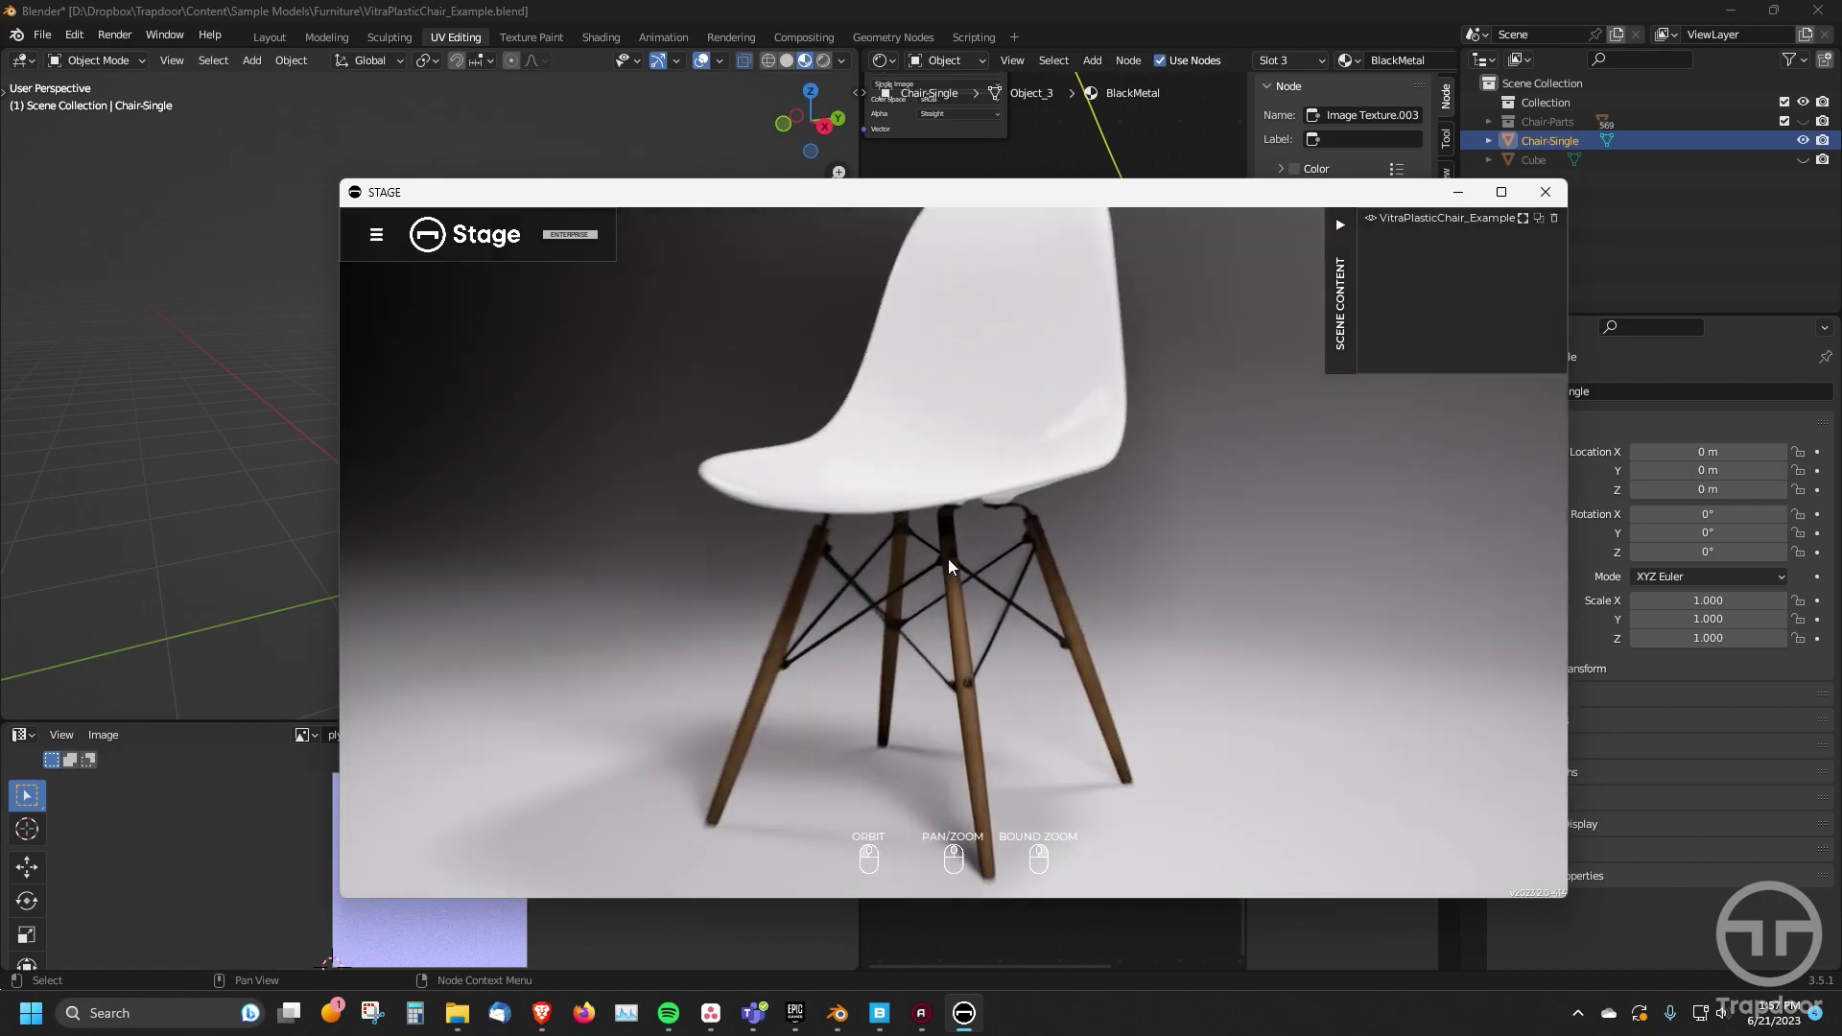
- Inspect the leg joints and the seat's underside up close, maximize the Stage window and view the whole chair
{"action": "right_click_drag", "start_coordinate": [912, 529], "coordinate": [1004, 645]}
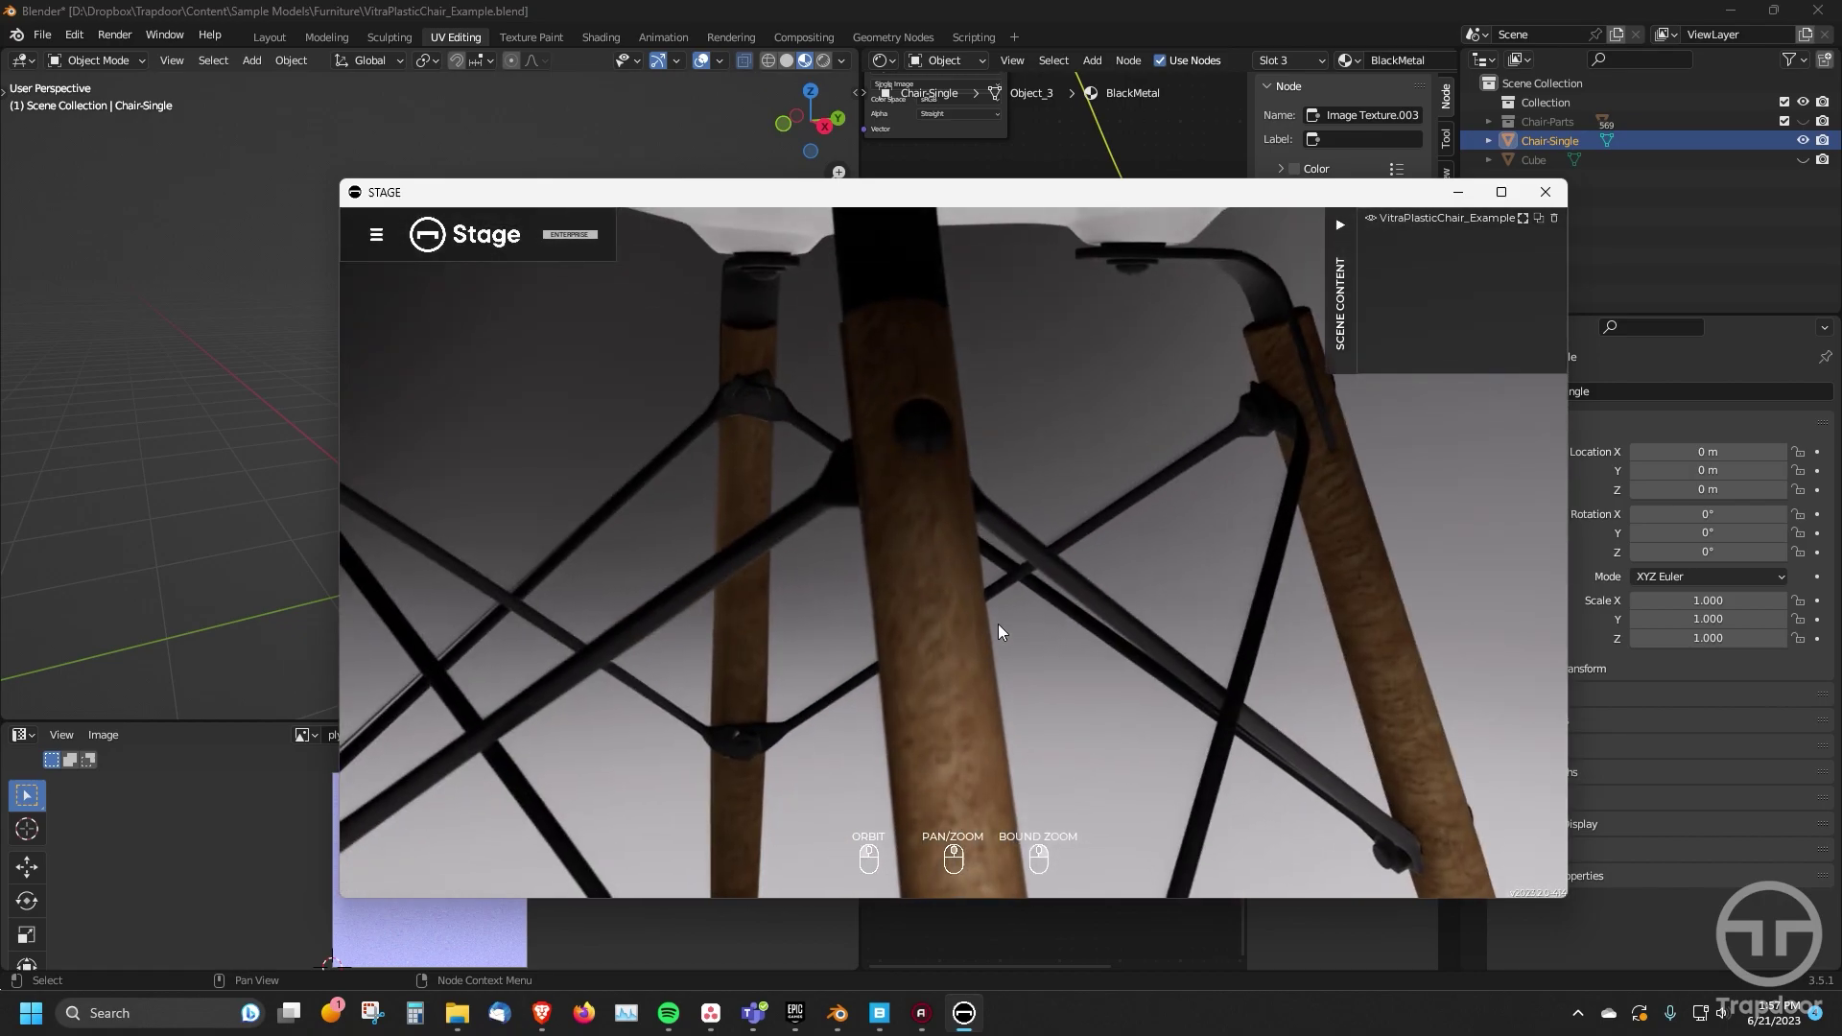
{"action": "left_click_drag", "start_coordinate": [1000, 624], "coordinate": [1044, 739]}
{"action": "left_click_drag", "start_coordinate": [1174, 693], "coordinate": [799, 568]}
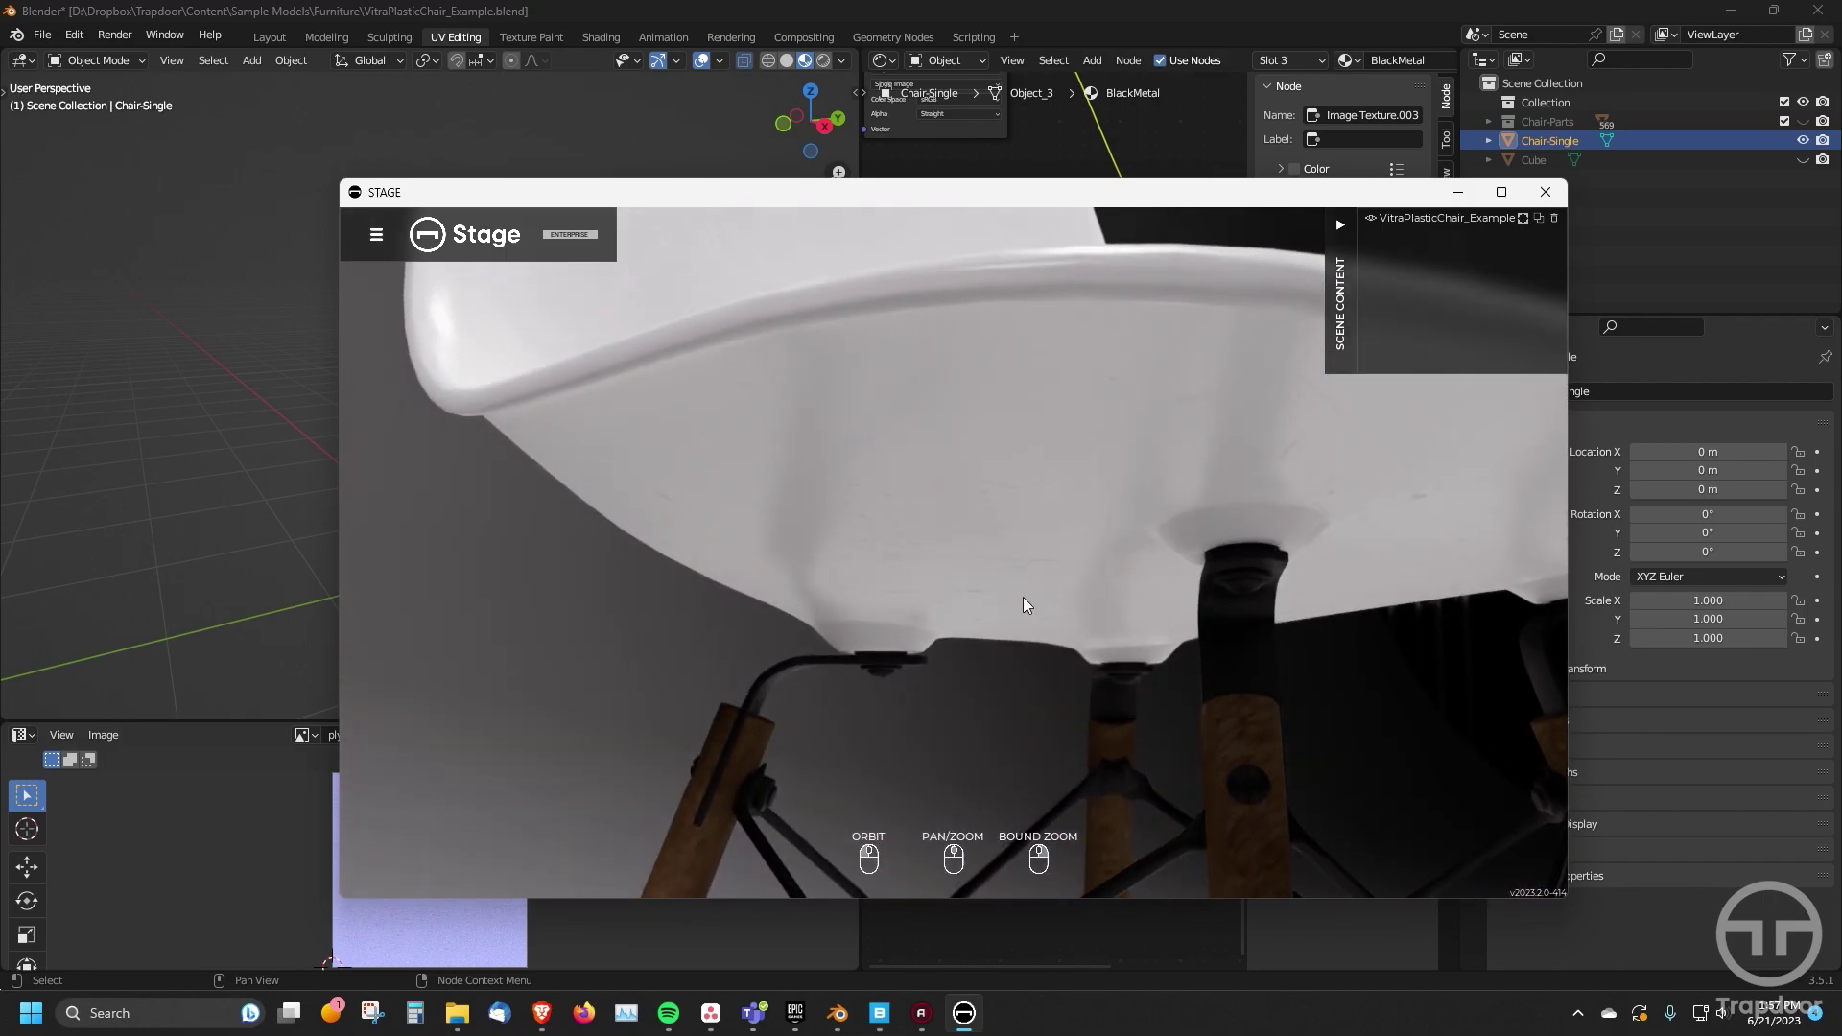
{"action": "double_click", "coordinate": [1245, 194]}
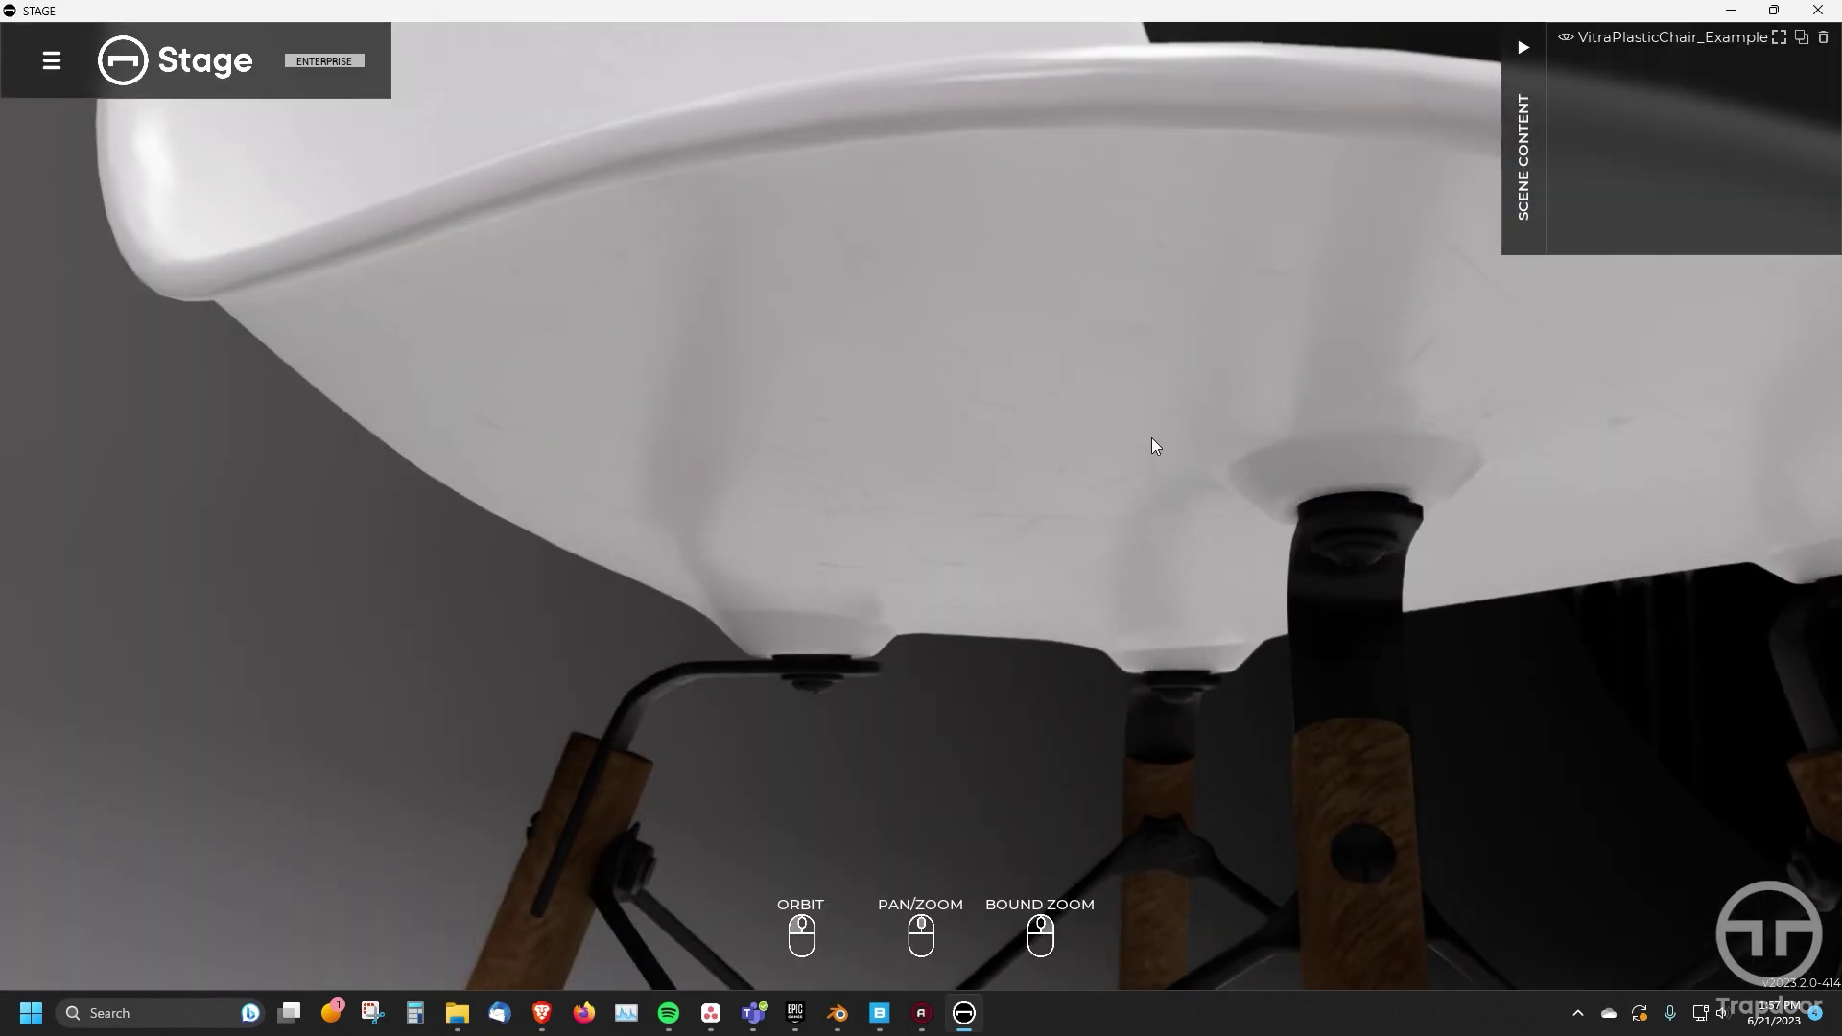
{"action": "left_click_drag", "start_coordinate": [802, 545], "coordinate": [770, 564]}
{"action": "scroll", "coordinate": [860, 485], "scroll_direction": "down", "scroll_amount": 10}
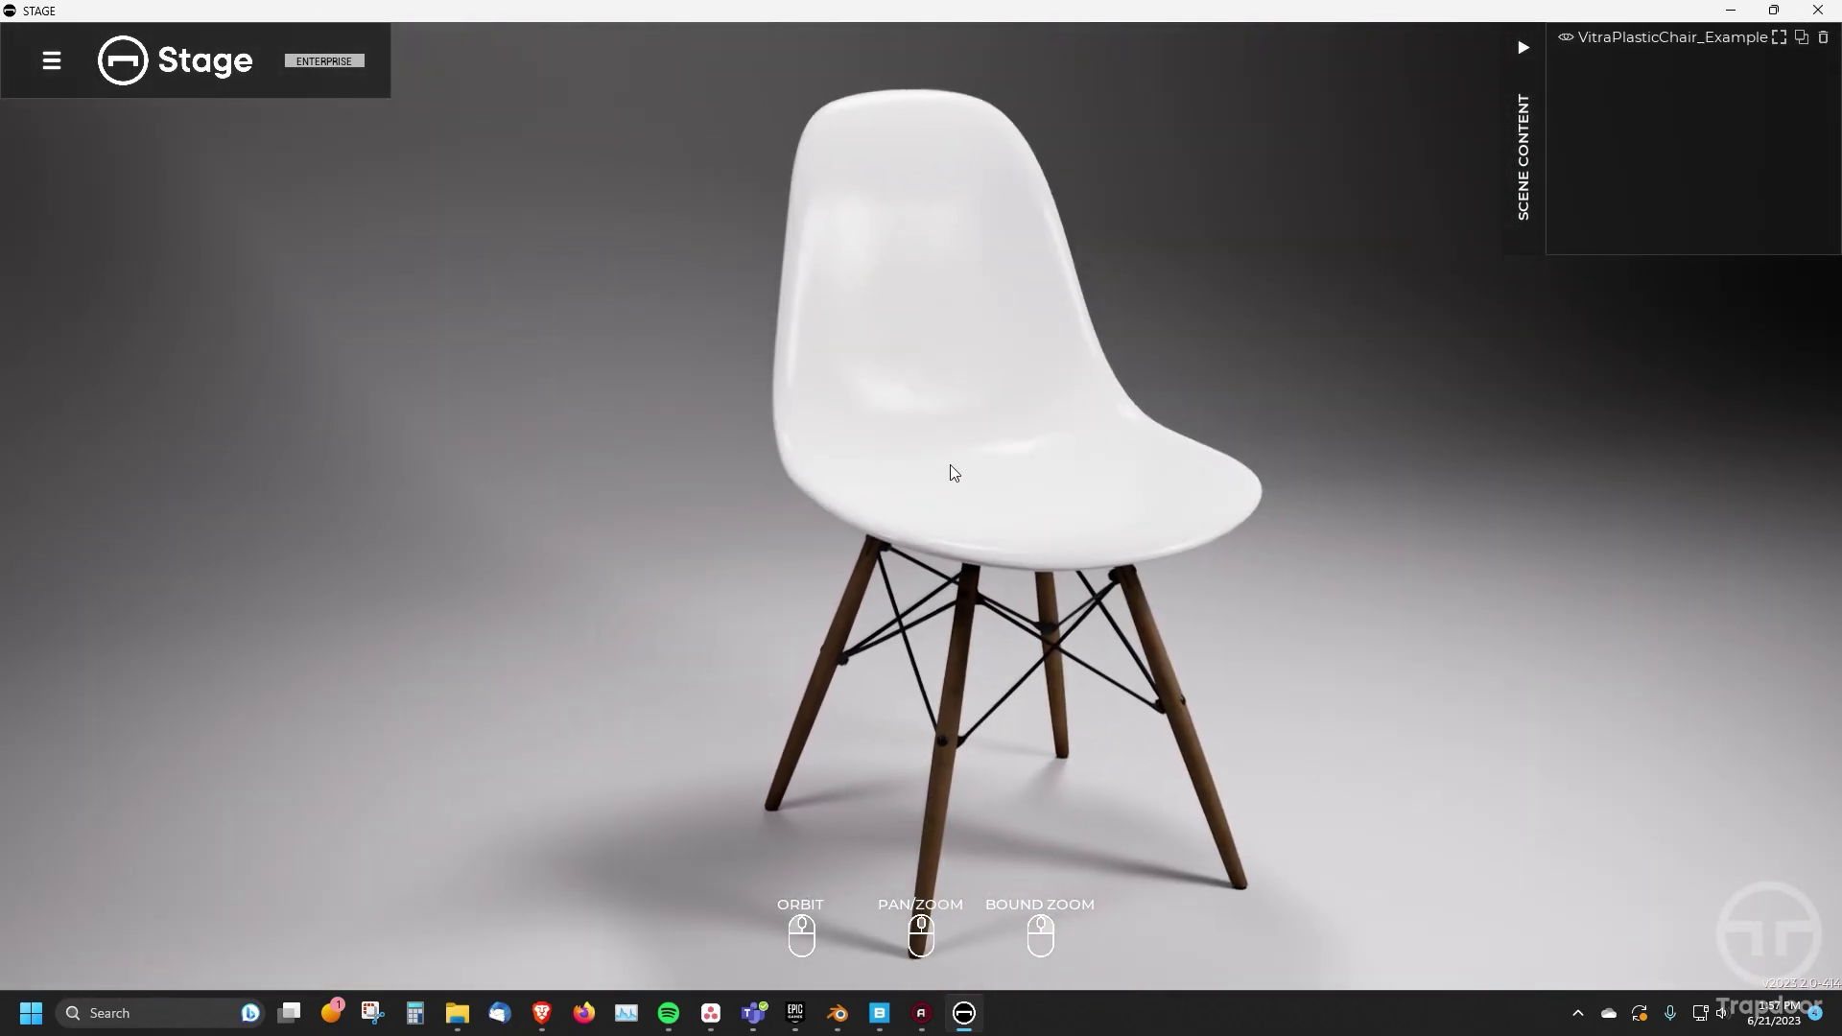
{"action": "left_click_drag", "start_coordinate": [971, 464], "coordinate": [876, 457]}
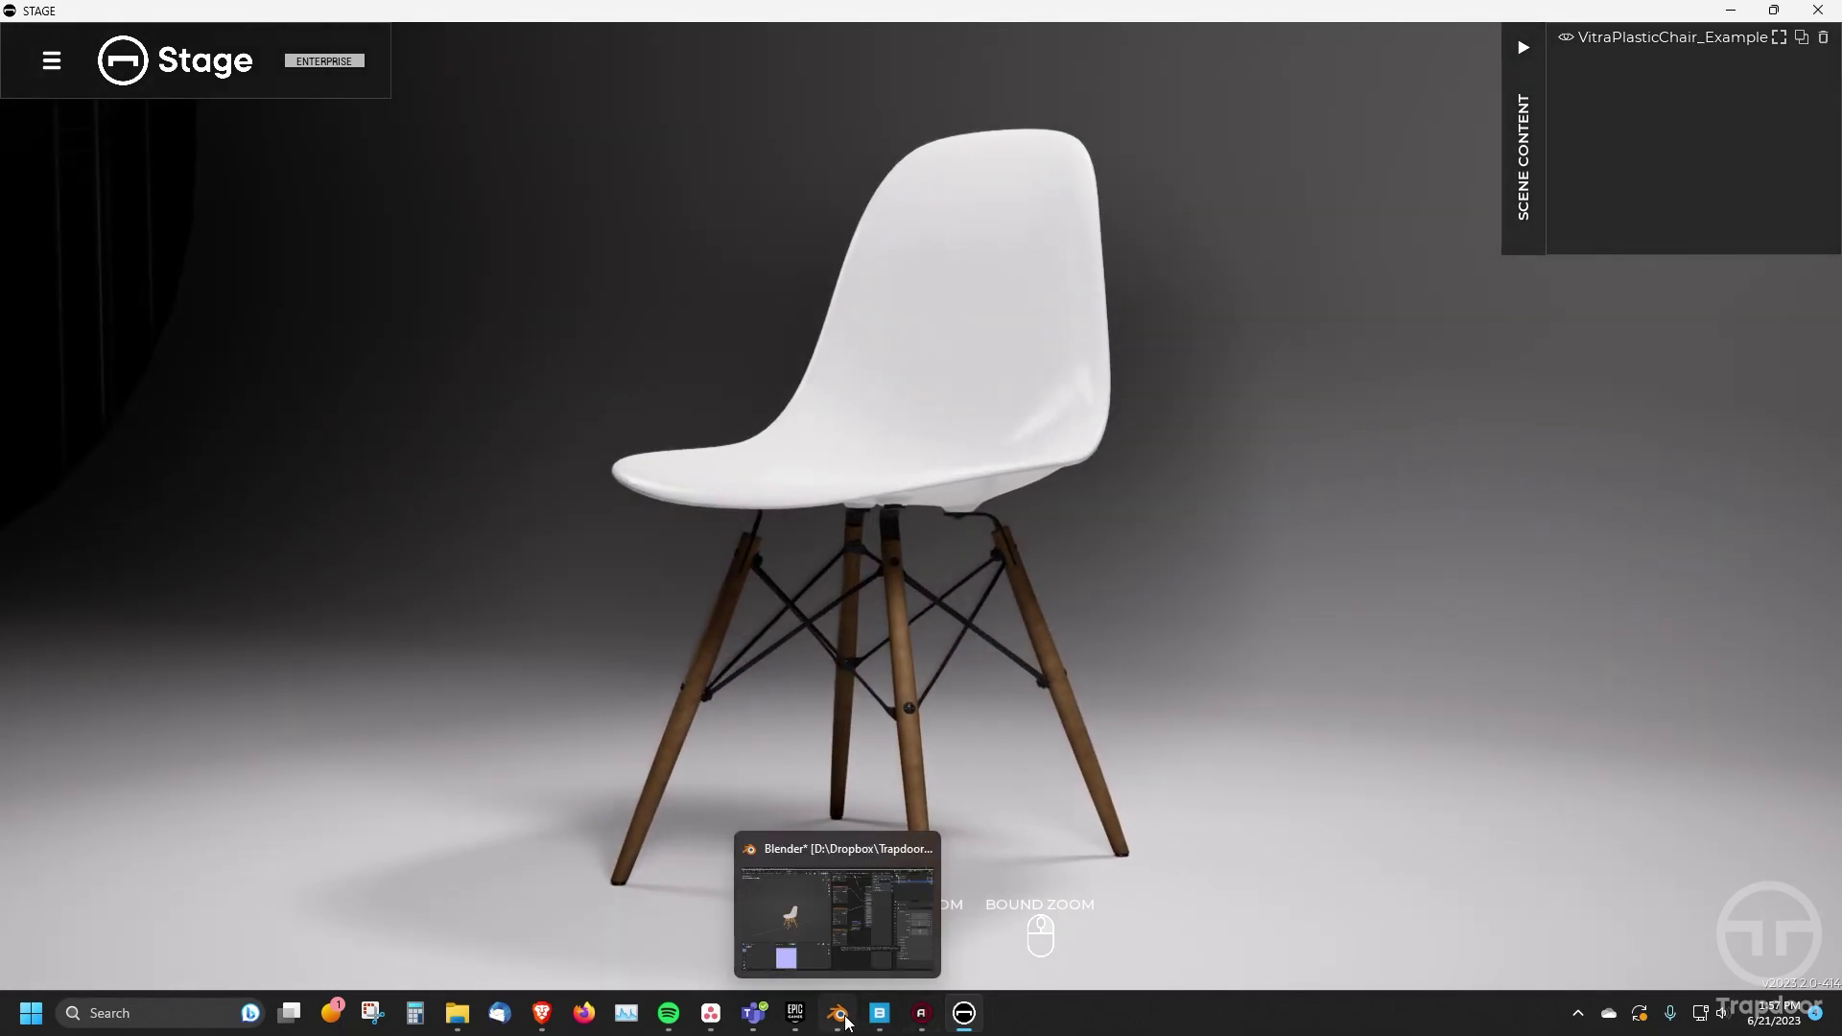
- Select the chair, show its materials and add a new colorway beside the embedded one
{"action": "left_click", "coordinate": [991, 405]}
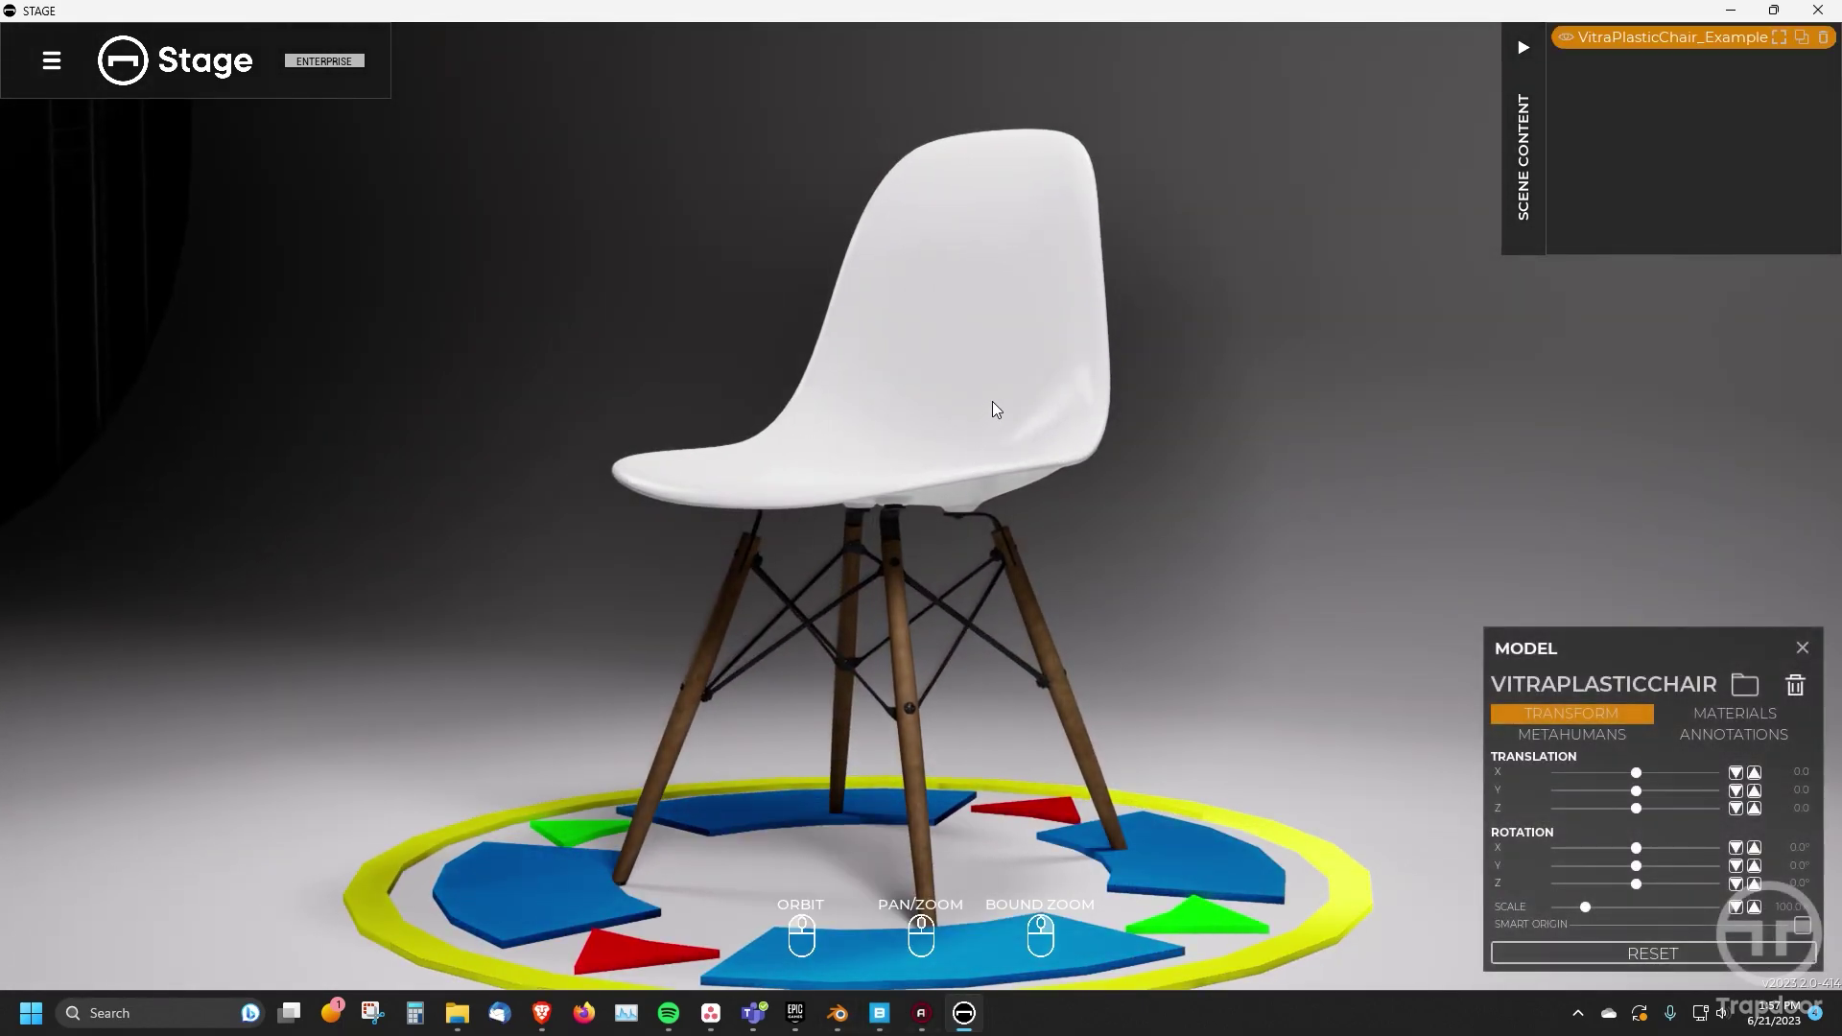
{"action": "left_click_drag", "start_coordinate": [998, 401], "coordinate": [1047, 490]}
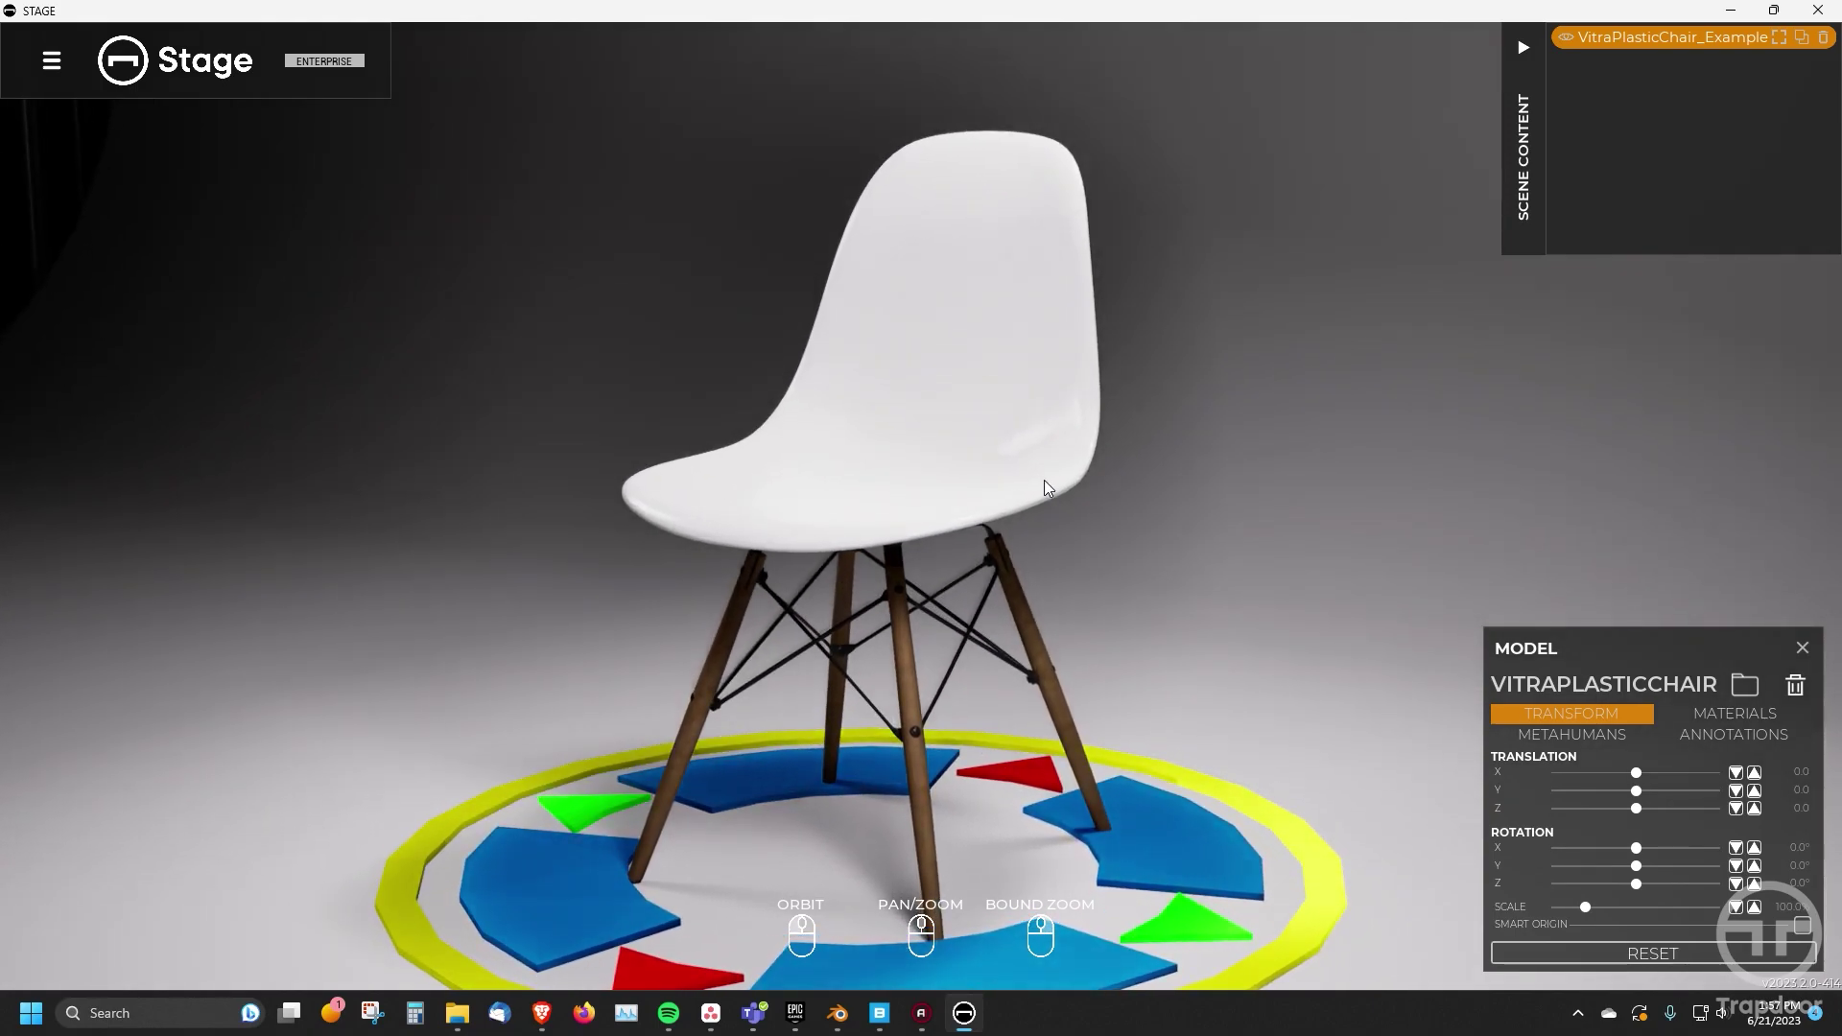
{"action": "left_click", "coordinate": [1717, 713]}
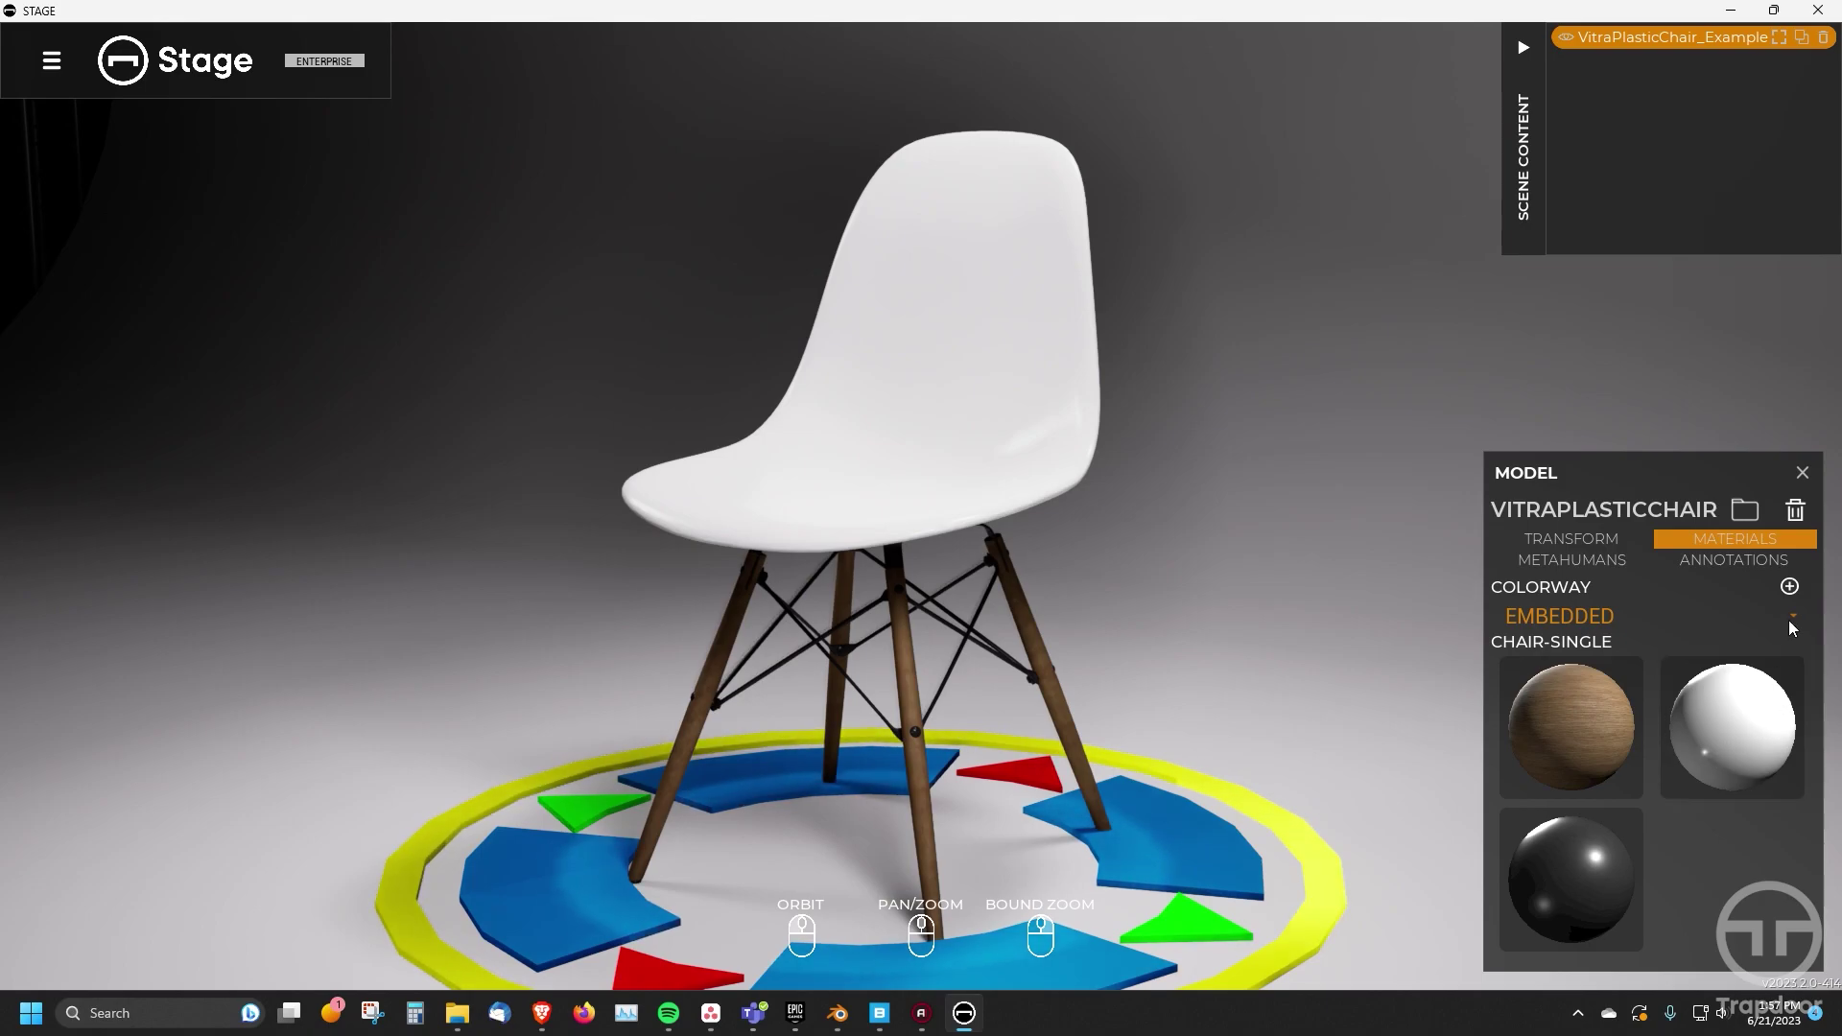
{"action": "left_click", "coordinate": [1790, 587]}
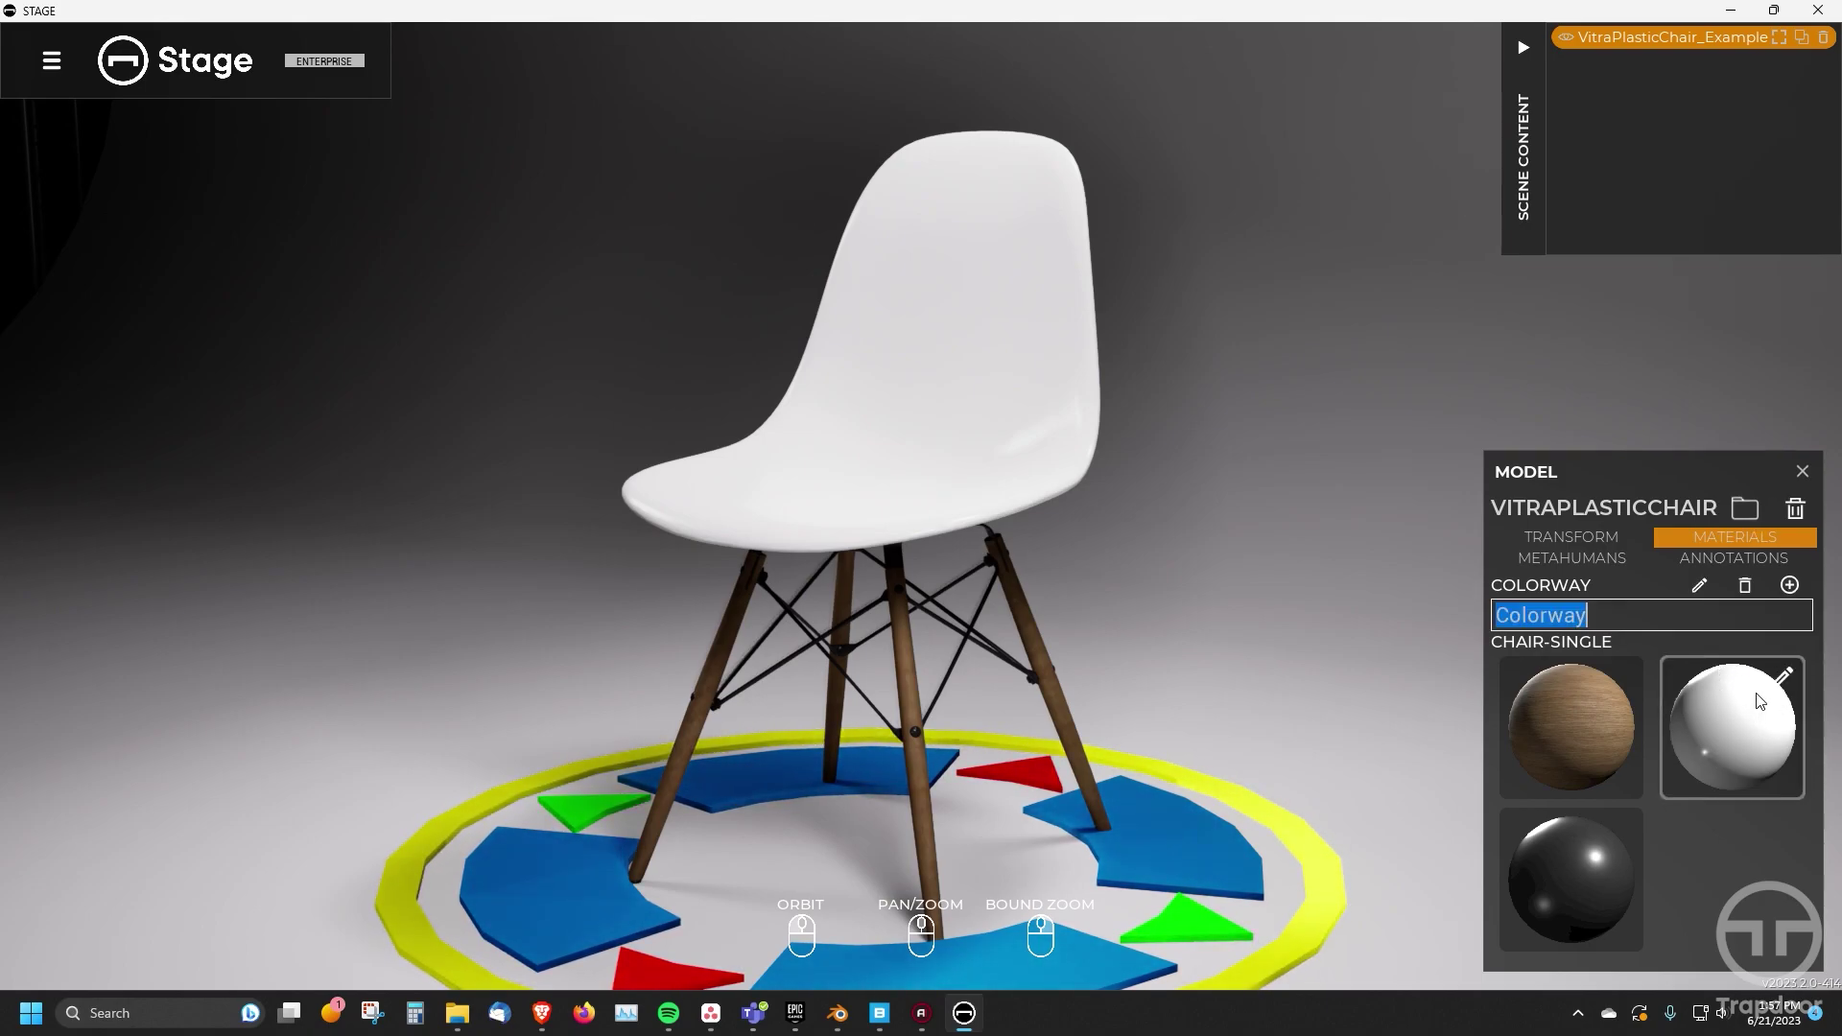
- Change the white seat material's base color to a saturated red, save it and check the seat surface up close
{"action": "left_click", "coordinate": [1782, 678]}
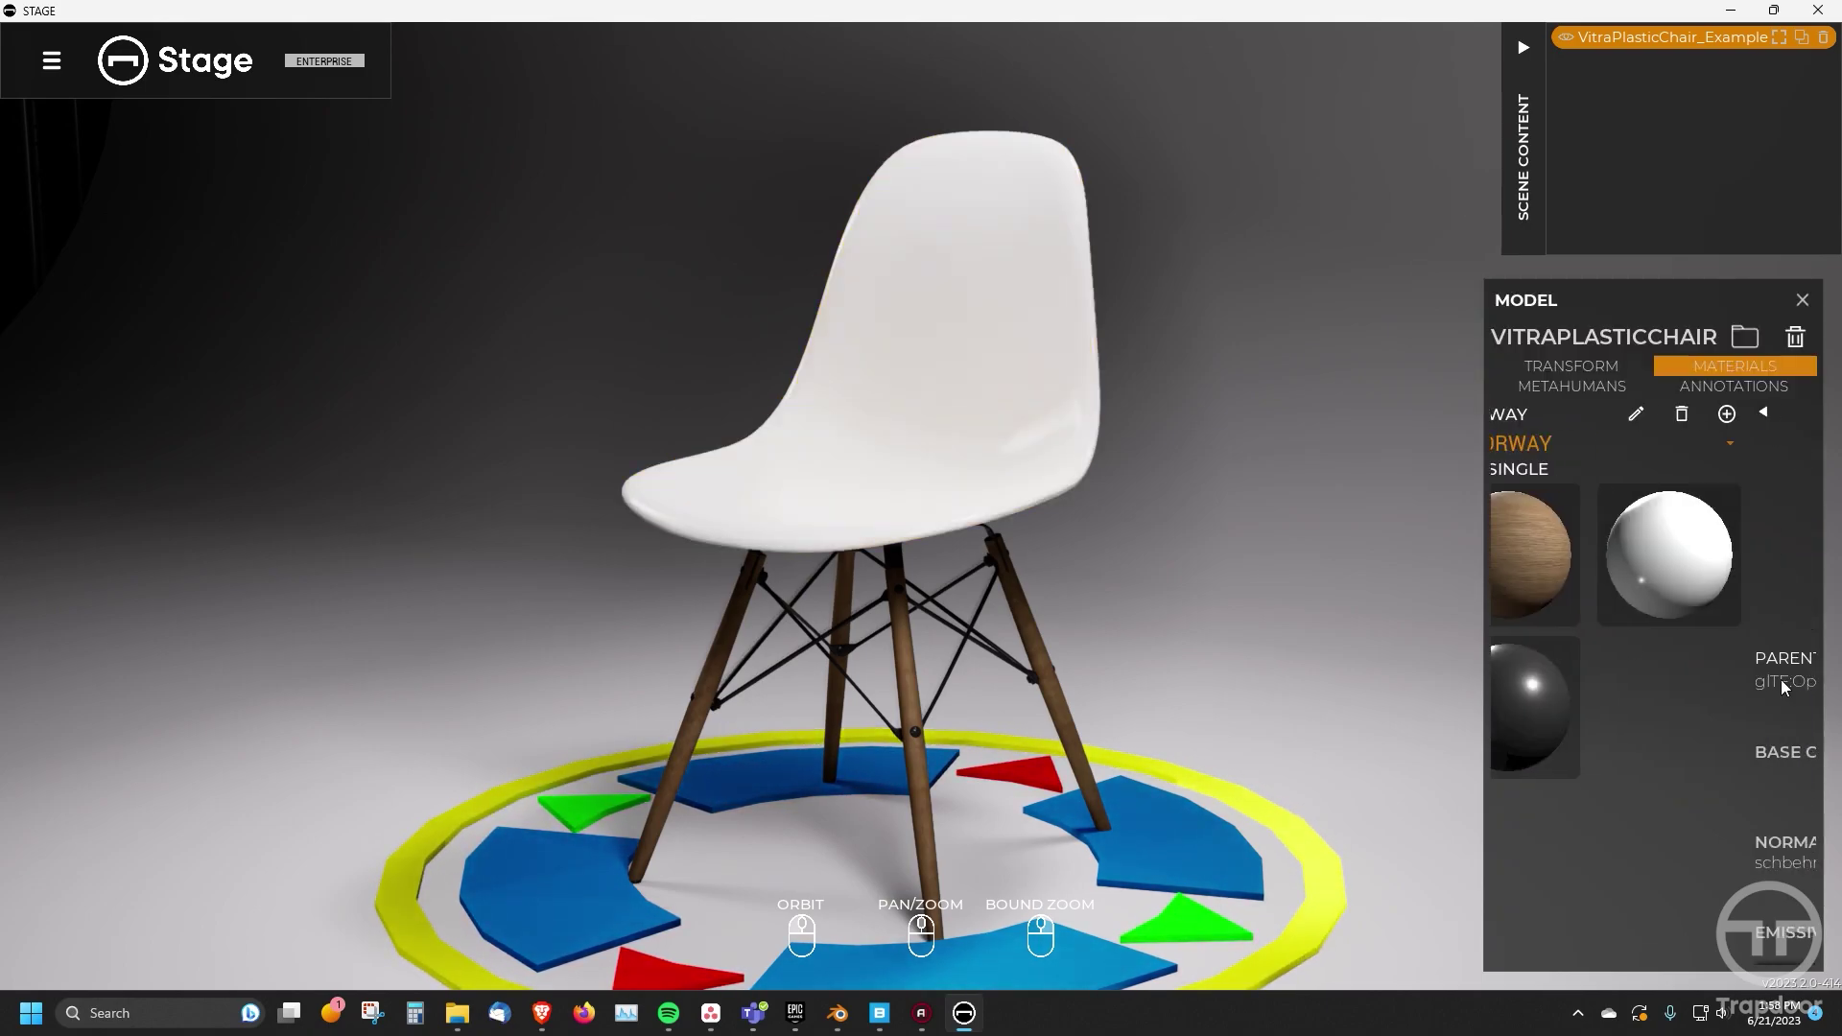
{"action": "scroll", "coordinate": [1674, 797], "scroll_direction": "down", "scroll_amount": 5}
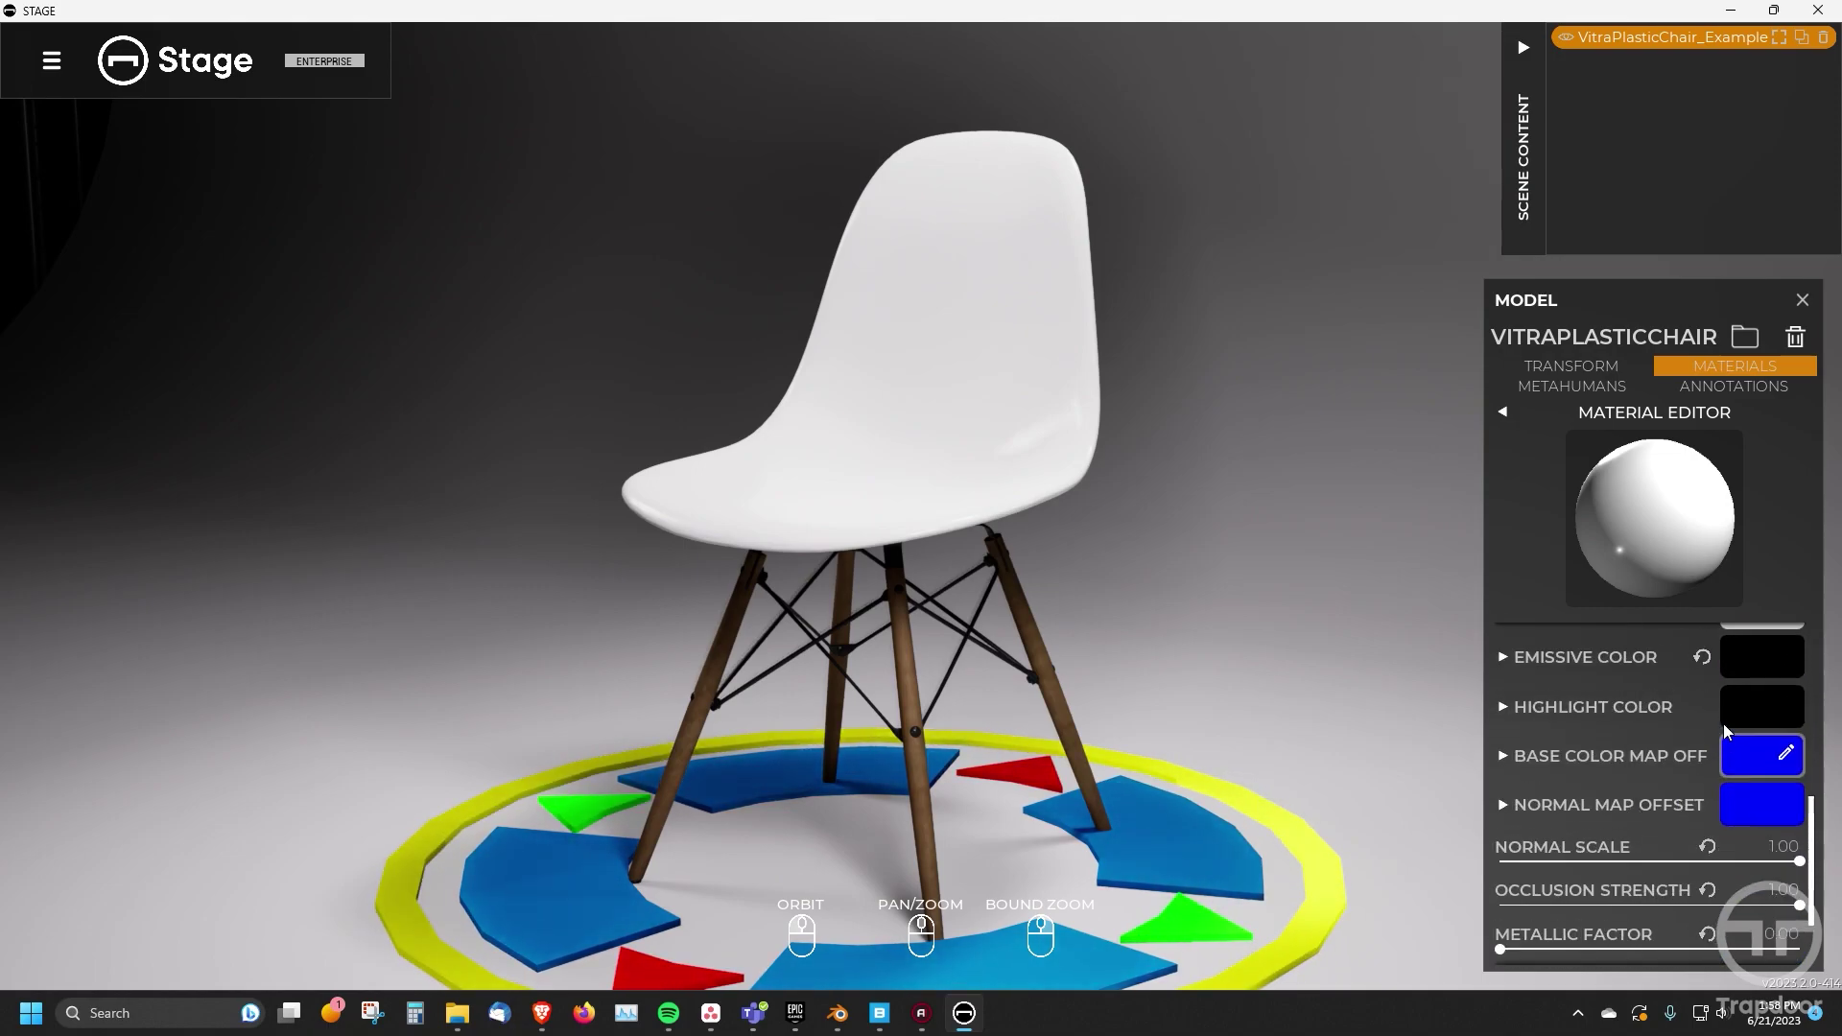
{"action": "scroll", "coordinate": [1723, 739], "scroll_direction": "up", "scroll_amount": 4}
{"action": "left_click", "coordinate": [1735, 764]}
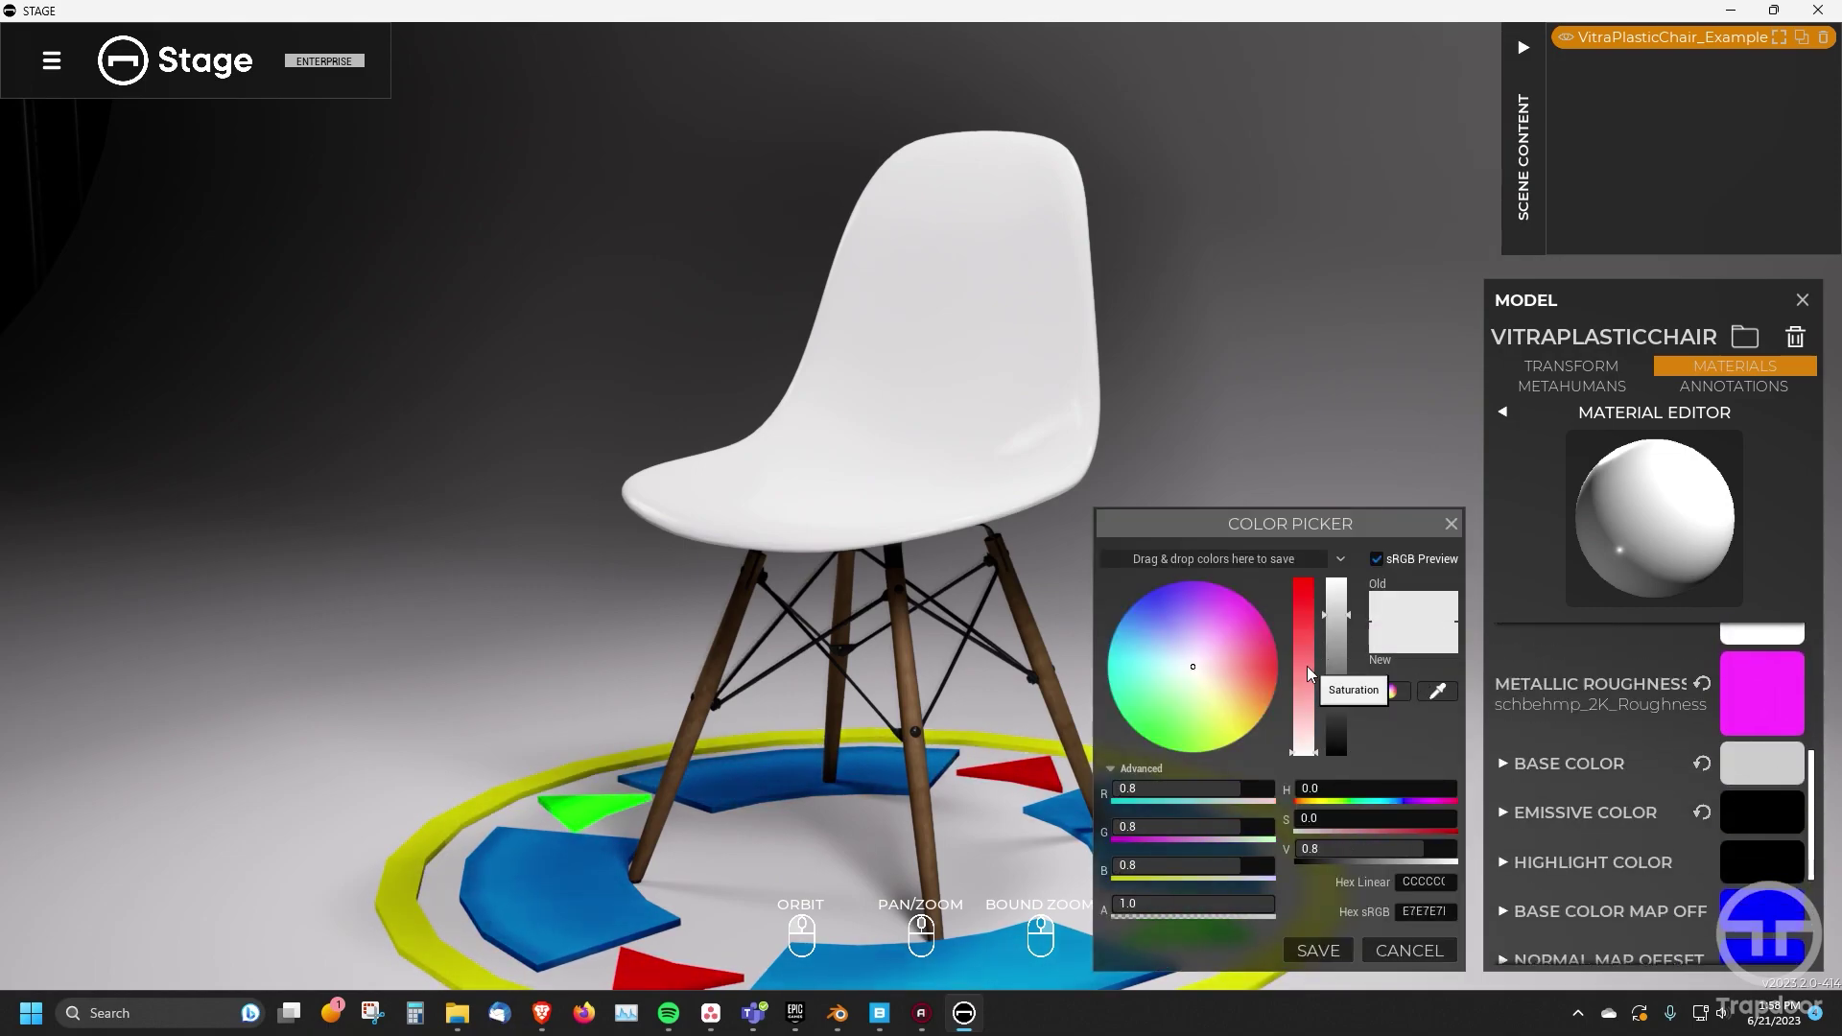
{"action": "left_click_drag", "start_coordinate": [1308, 672], "coordinate": [1290, 553]}
{"action": "left_click", "coordinate": [1318, 950]}
{"action": "left_click_drag", "start_coordinate": [1148, 543], "coordinate": [804, 496]}
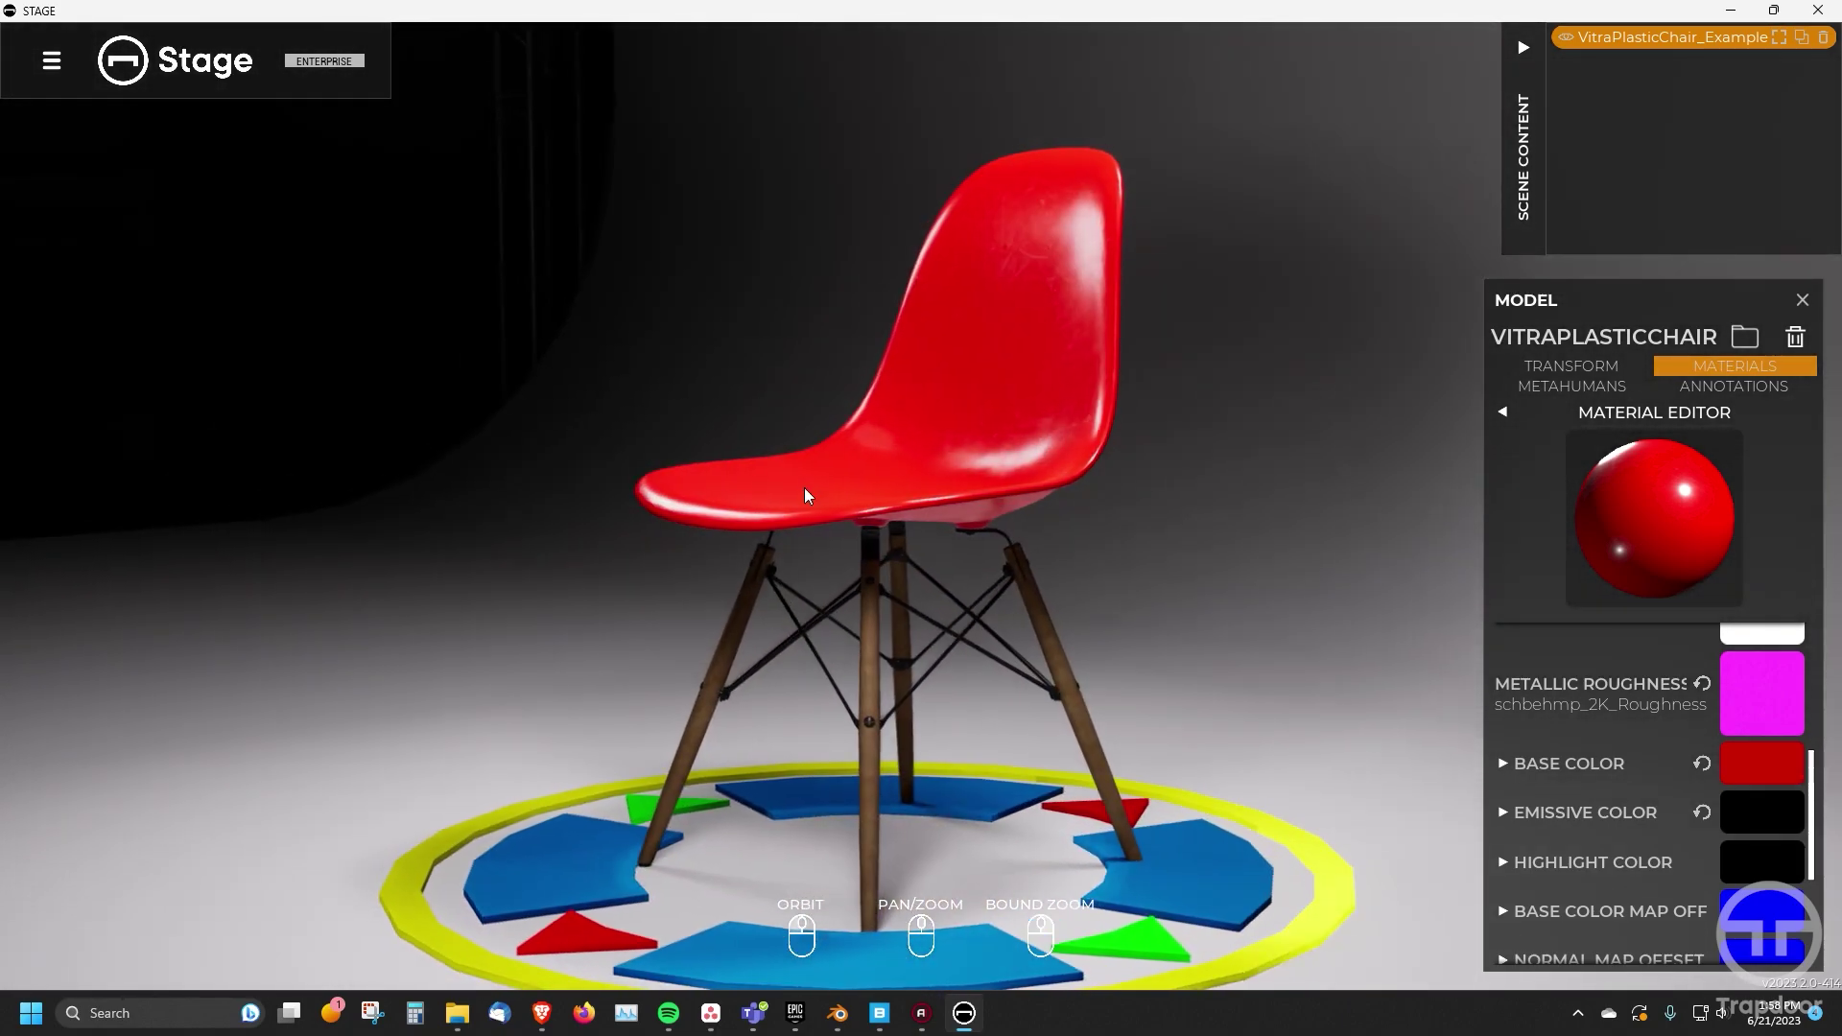
{"action": "scroll", "coordinate": [906, 476], "scroll_direction": "up", "scroll_amount": 3}
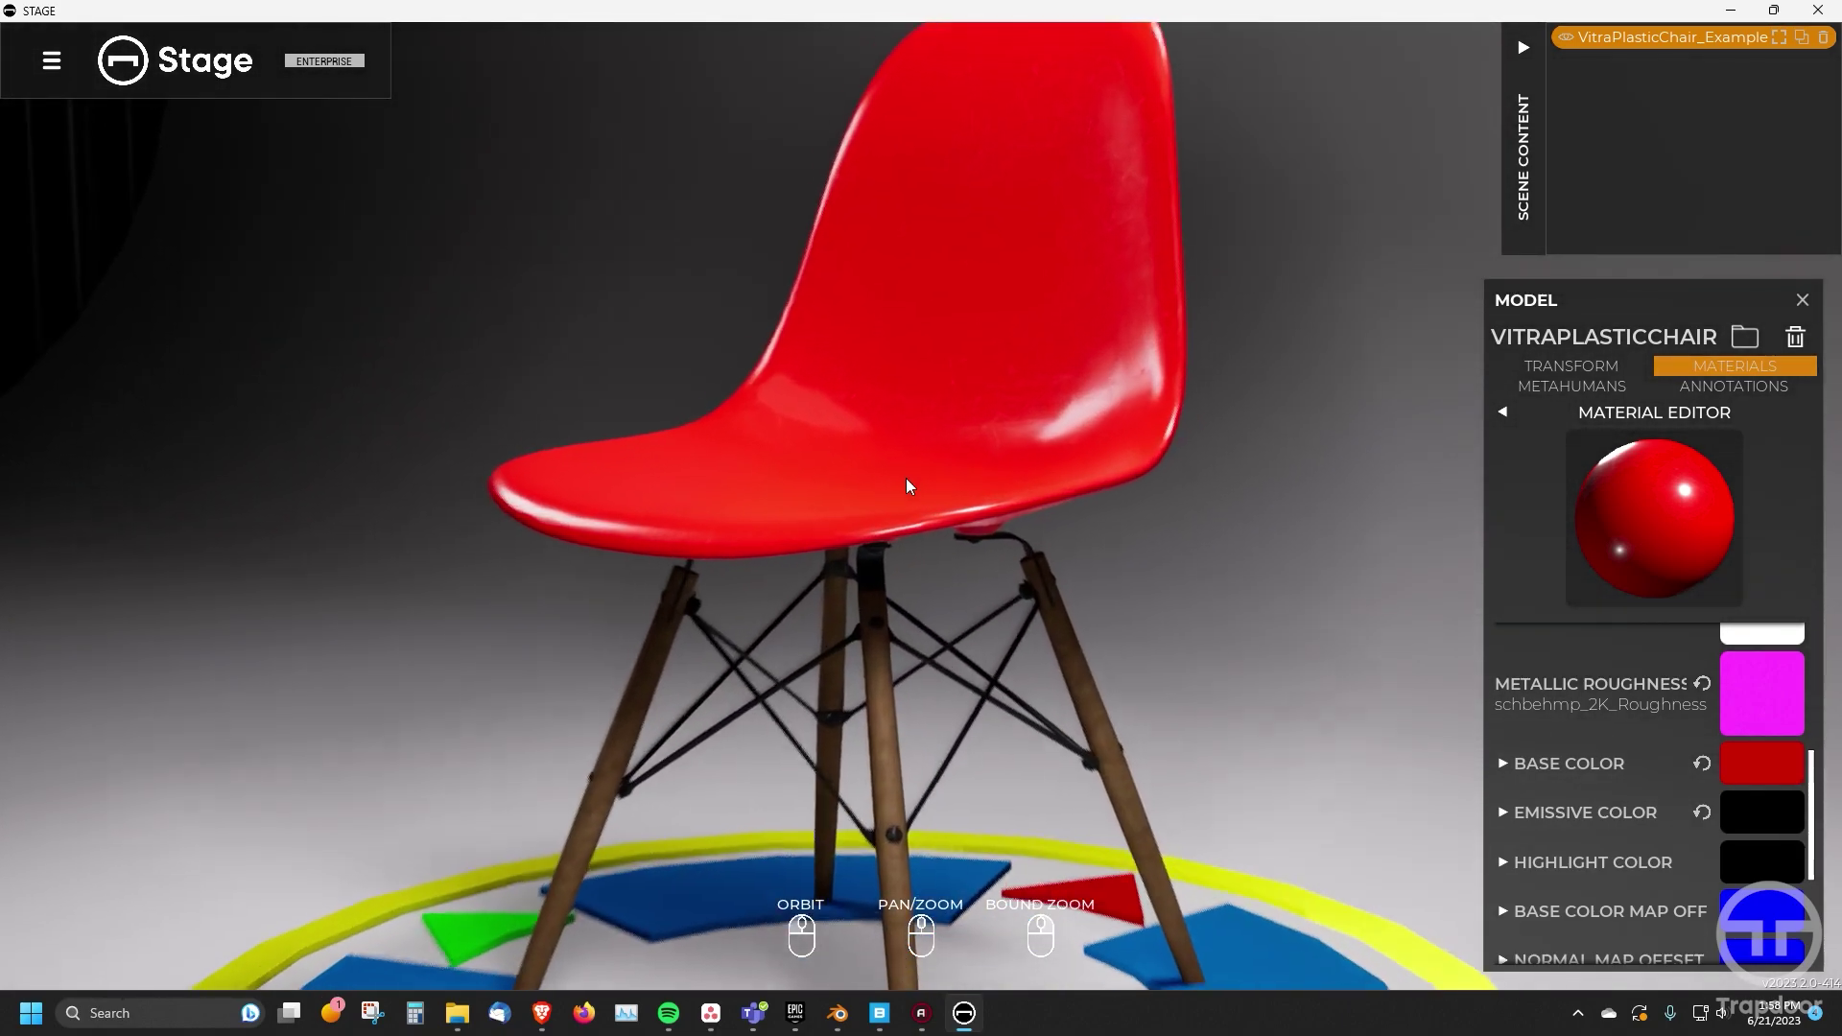
{"action": "scroll", "coordinate": [1662, 775], "scroll_direction": "up", "scroll_amount": 5}
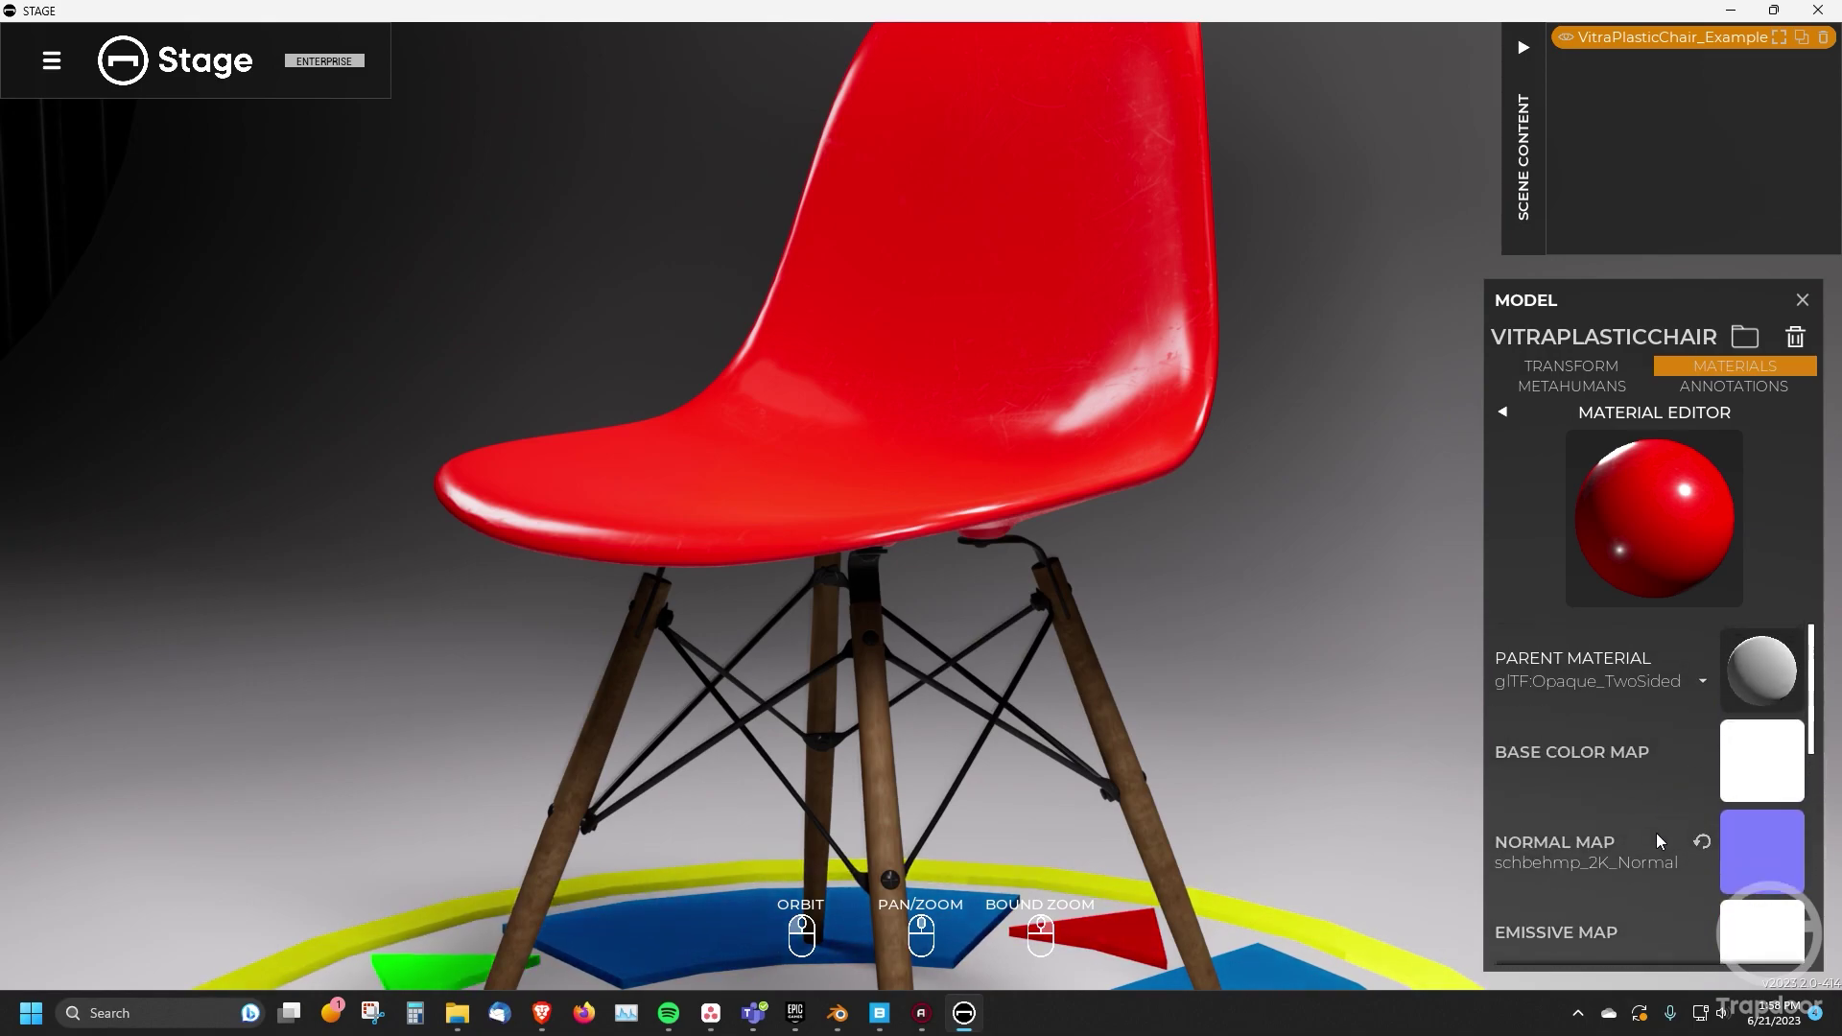
{"action": "scroll", "coordinate": [1651, 823], "scroll_direction": "down", "scroll_amount": 5}
{"action": "left_click", "coordinate": [1502, 411]}
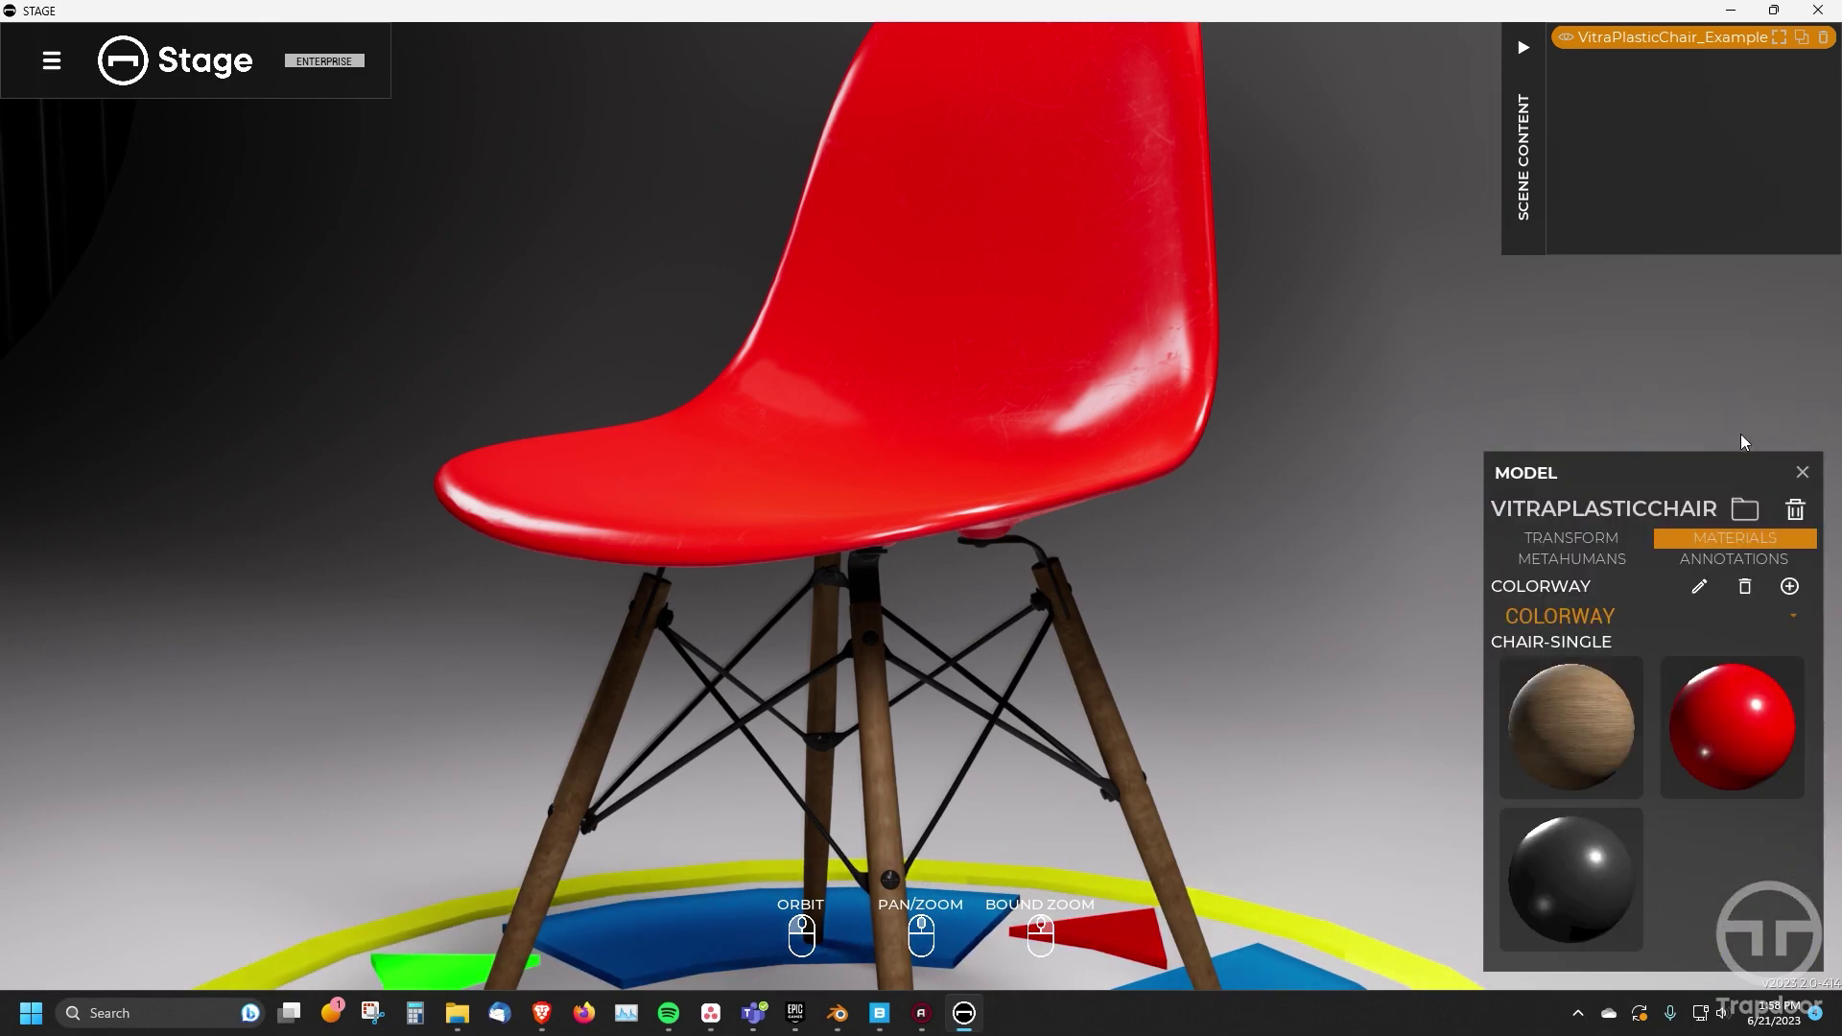
- Add a second colorway and set its seat material's base color to blue with hue about 238, saturation 1.0 and value 0.8
{"action": "left_click", "coordinate": [1699, 586]}
{"action": "type", "text": "2"}
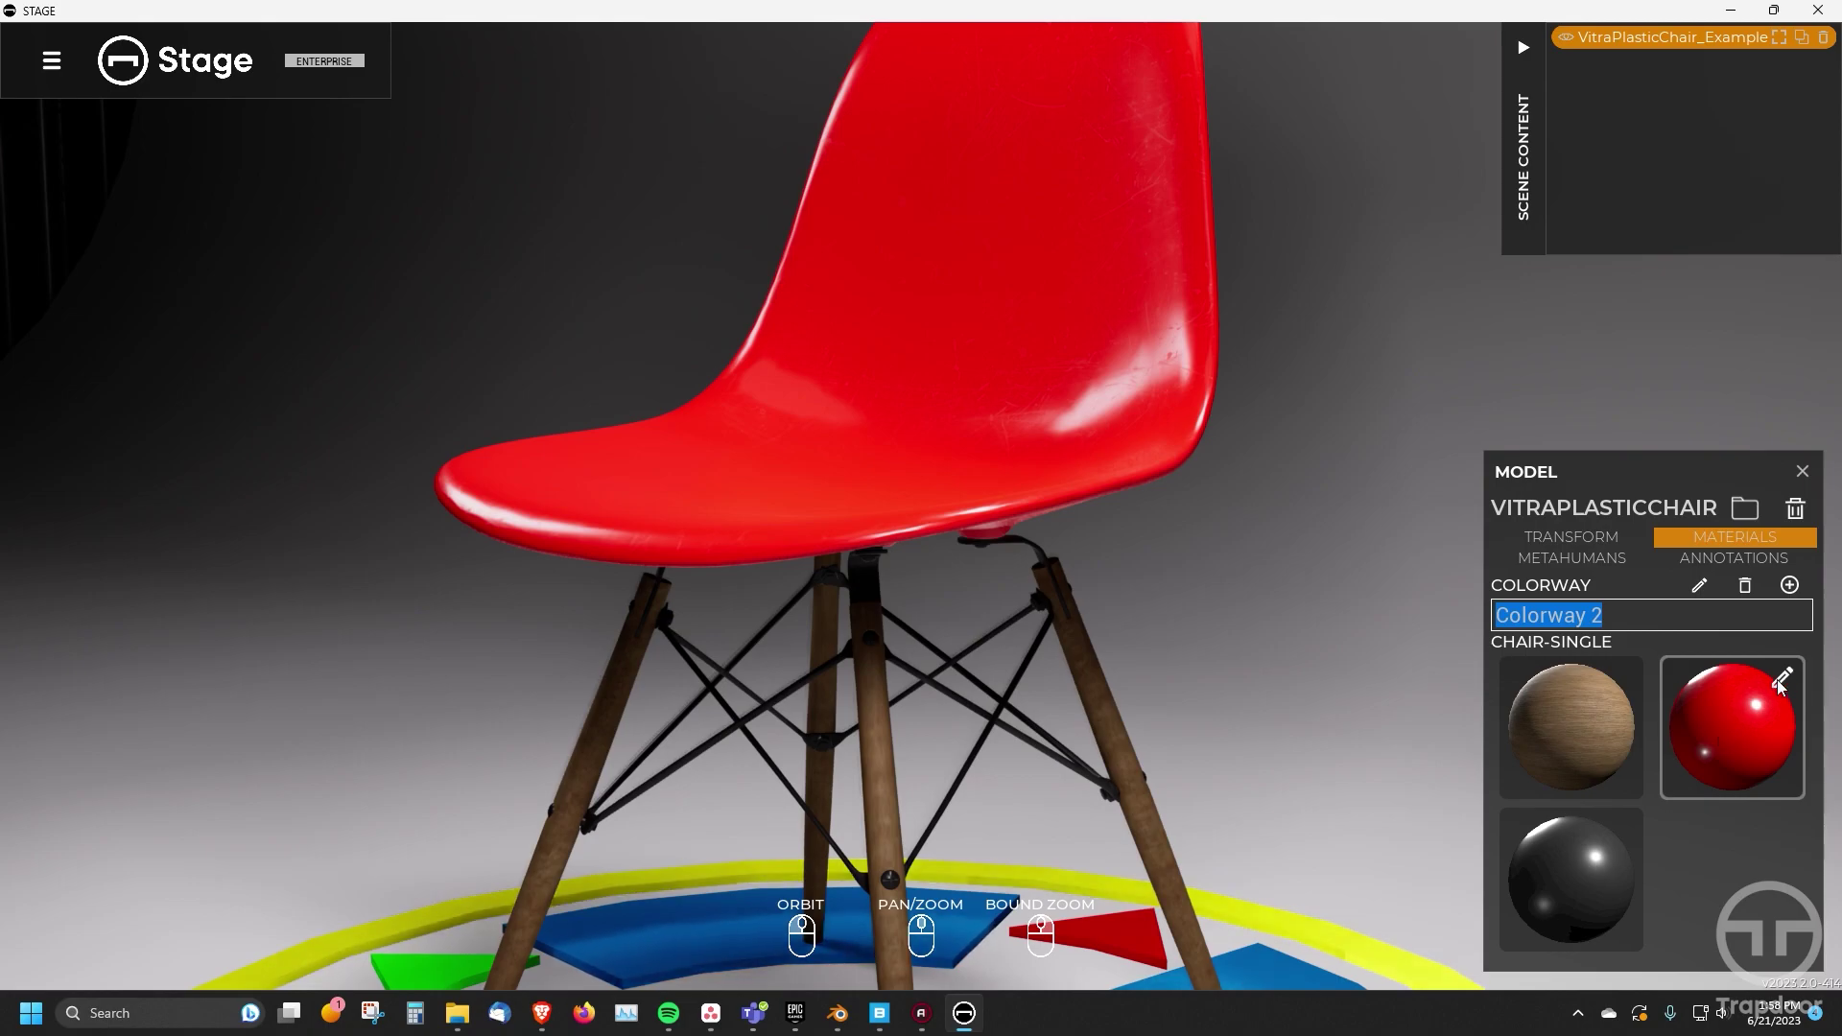
{"action": "left_click", "coordinate": [1733, 727]}
{"action": "scroll", "coordinate": [1727, 833], "scroll_direction": "down", "scroll_amount": 2}
{"action": "left_click", "coordinate": [1771, 648]}
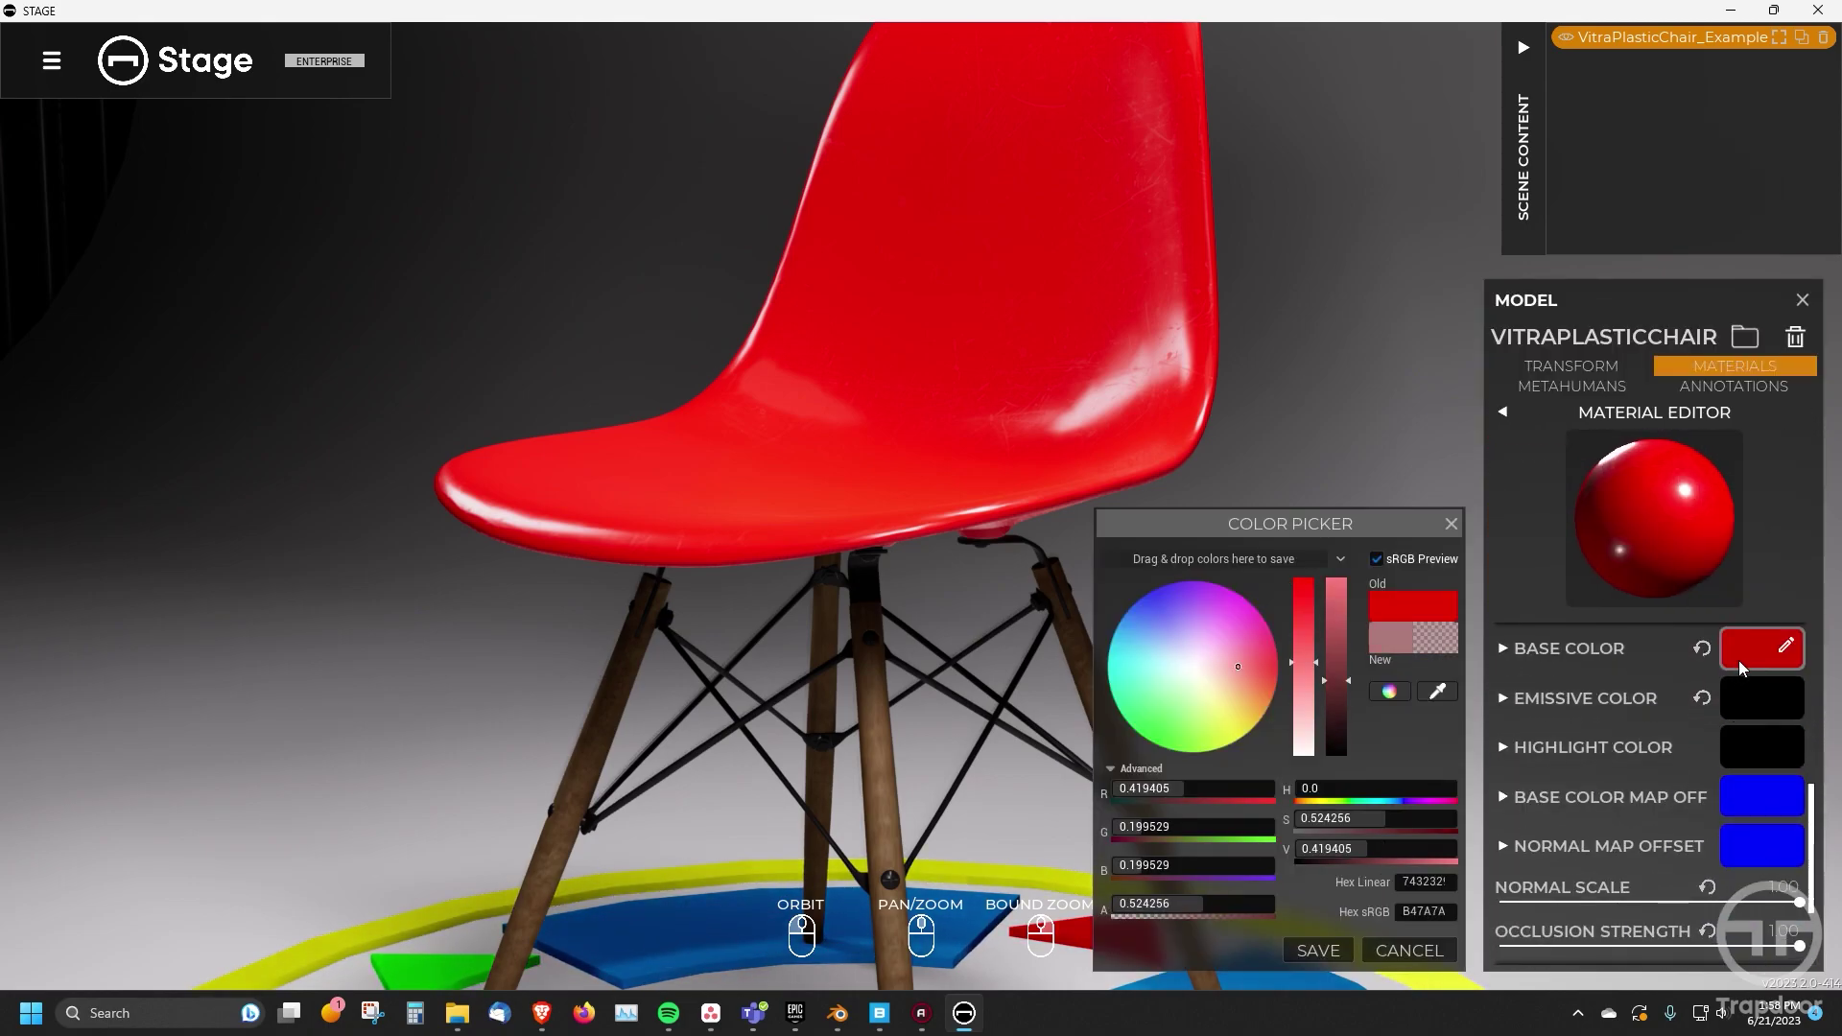
{"action": "left_click", "coordinate": [1183, 749]}
{"action": "left_click_drag", "start_coordinate": [1185, 758], "coordinate": [1142, 587]}
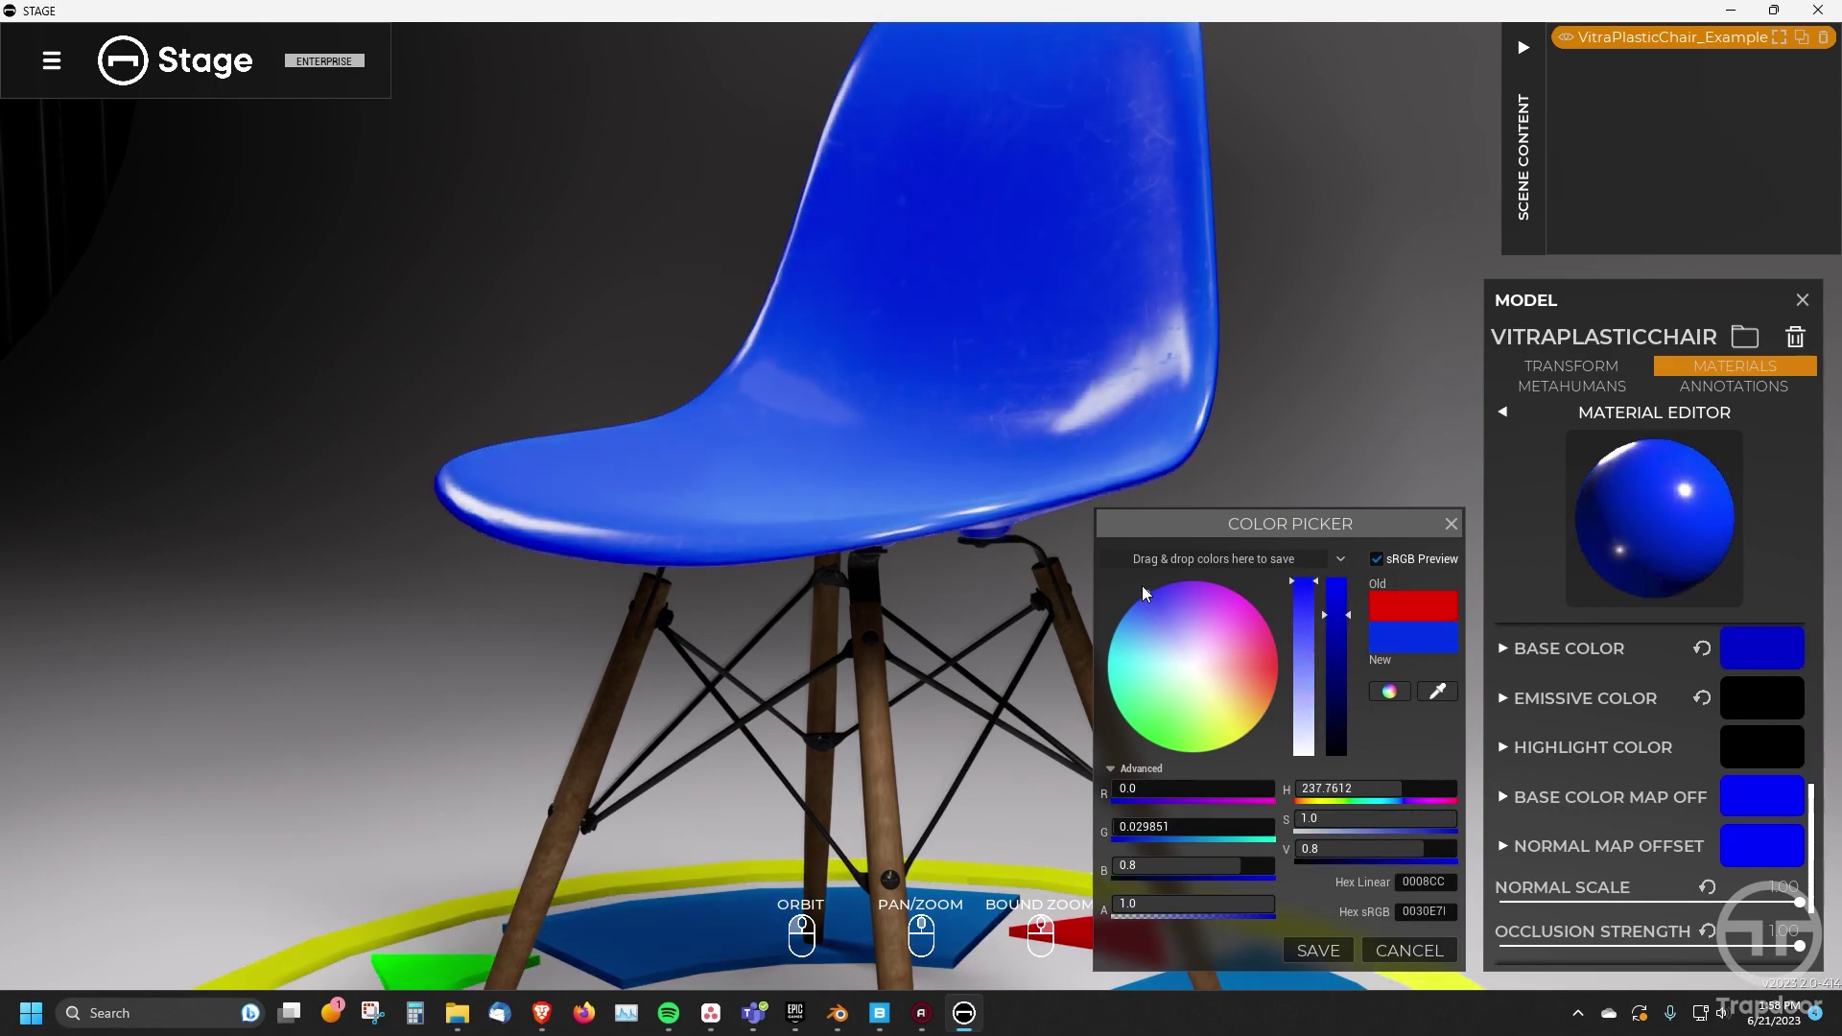
{"action": "left_click", "coordinate": [1318, 950]}
{"action": "left_click_drag", "start_coordinate": [875, 447], "coordinate": [946, 502]}
{"action": "scroll", "coordinate": [783, 462], "scroll_direction": "down", "scroll_amount": 5}
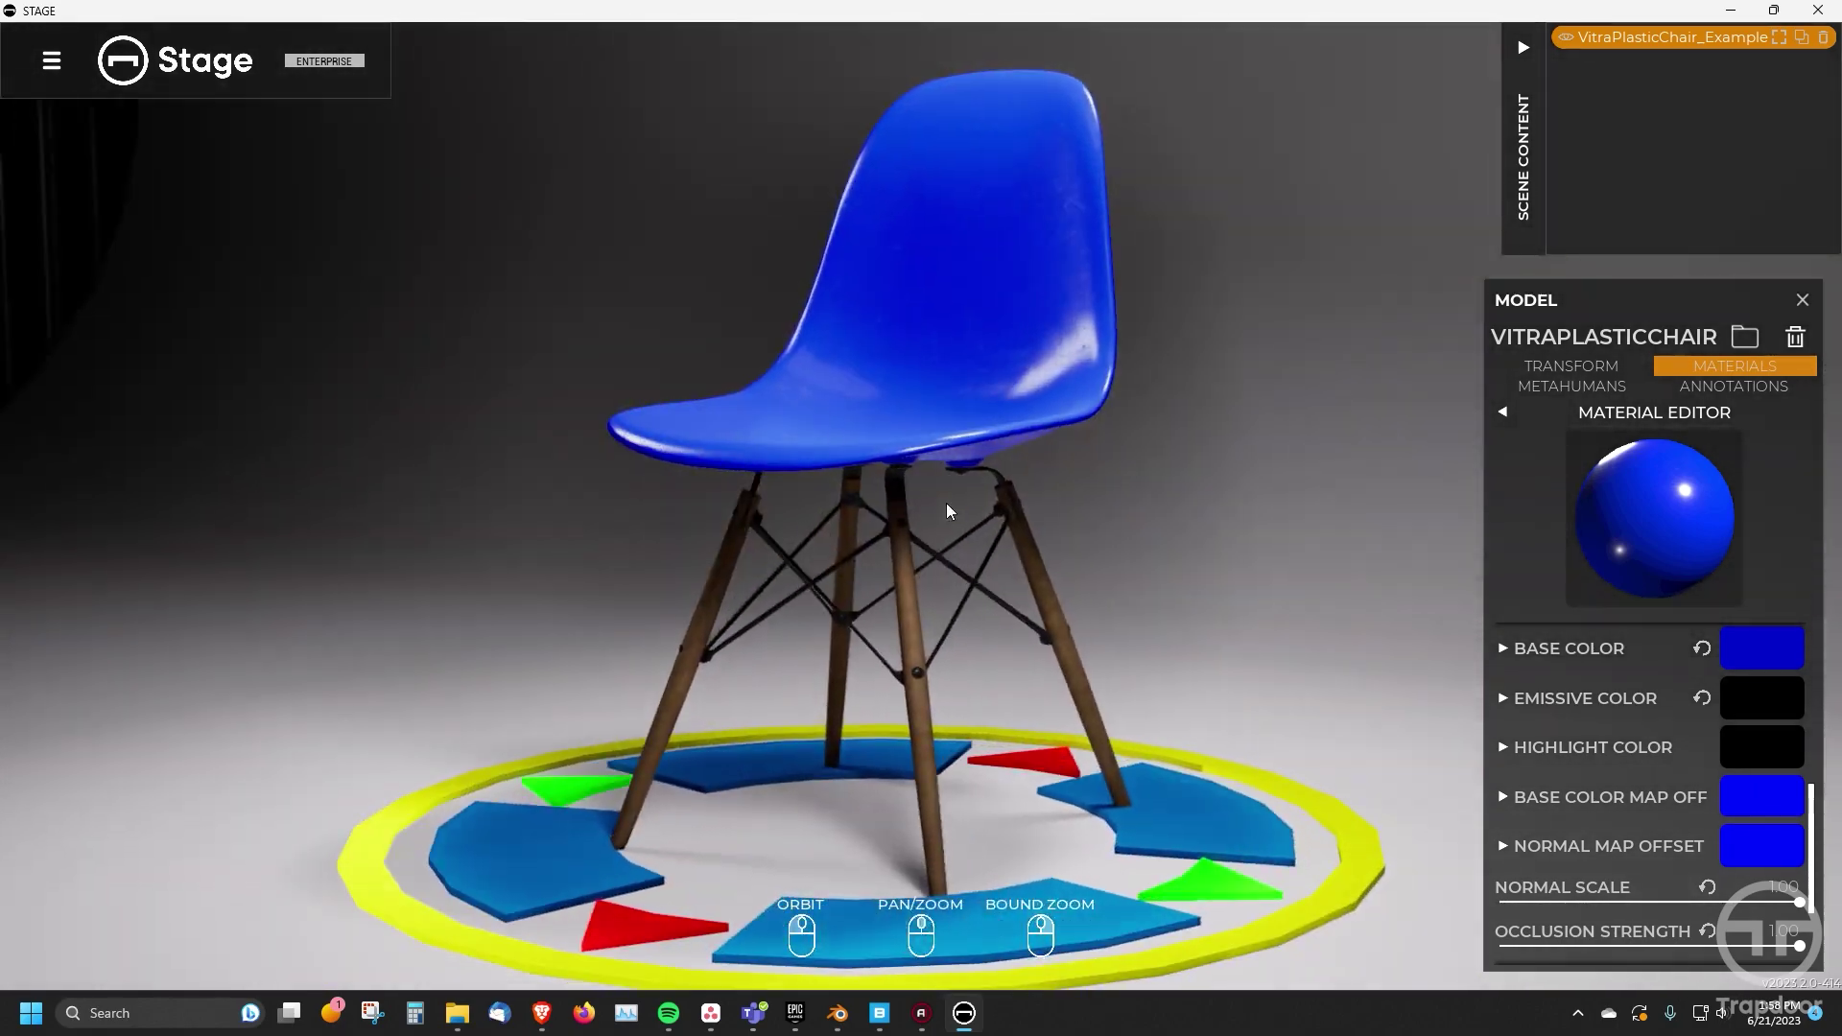
{"action": "left_click", "coordinate": [1505, 409]}
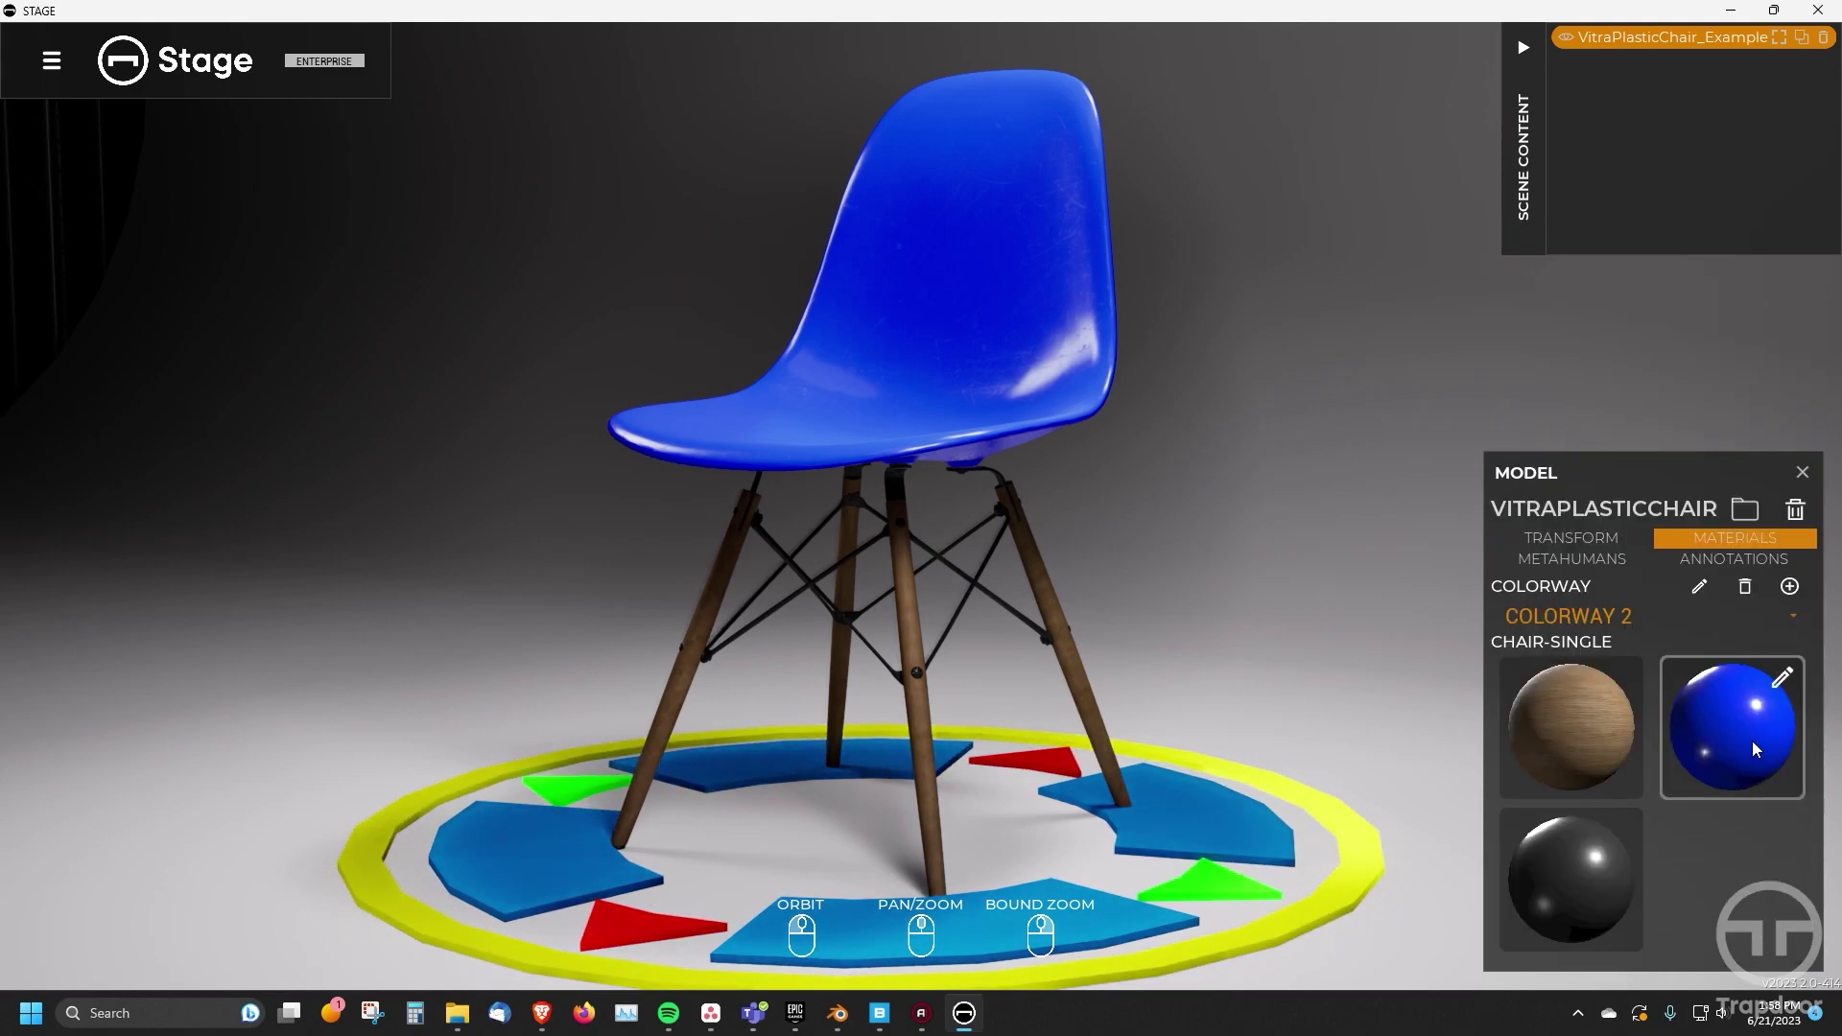
- Switch the chair through the Embedded, Colorway and Colorway 2 options to compare the seat colors
{"action": "left_click", "coordinate": [1612, 619]}
{"action": "left_click", "coordinate": [1610, 649]}
{"action": "left_click", "coordinate": [1612, 620]}
{"action": "left_click", "coordinate": [1614, 668]}
{"action": "left_click", "coordinate": [1608, 622]}
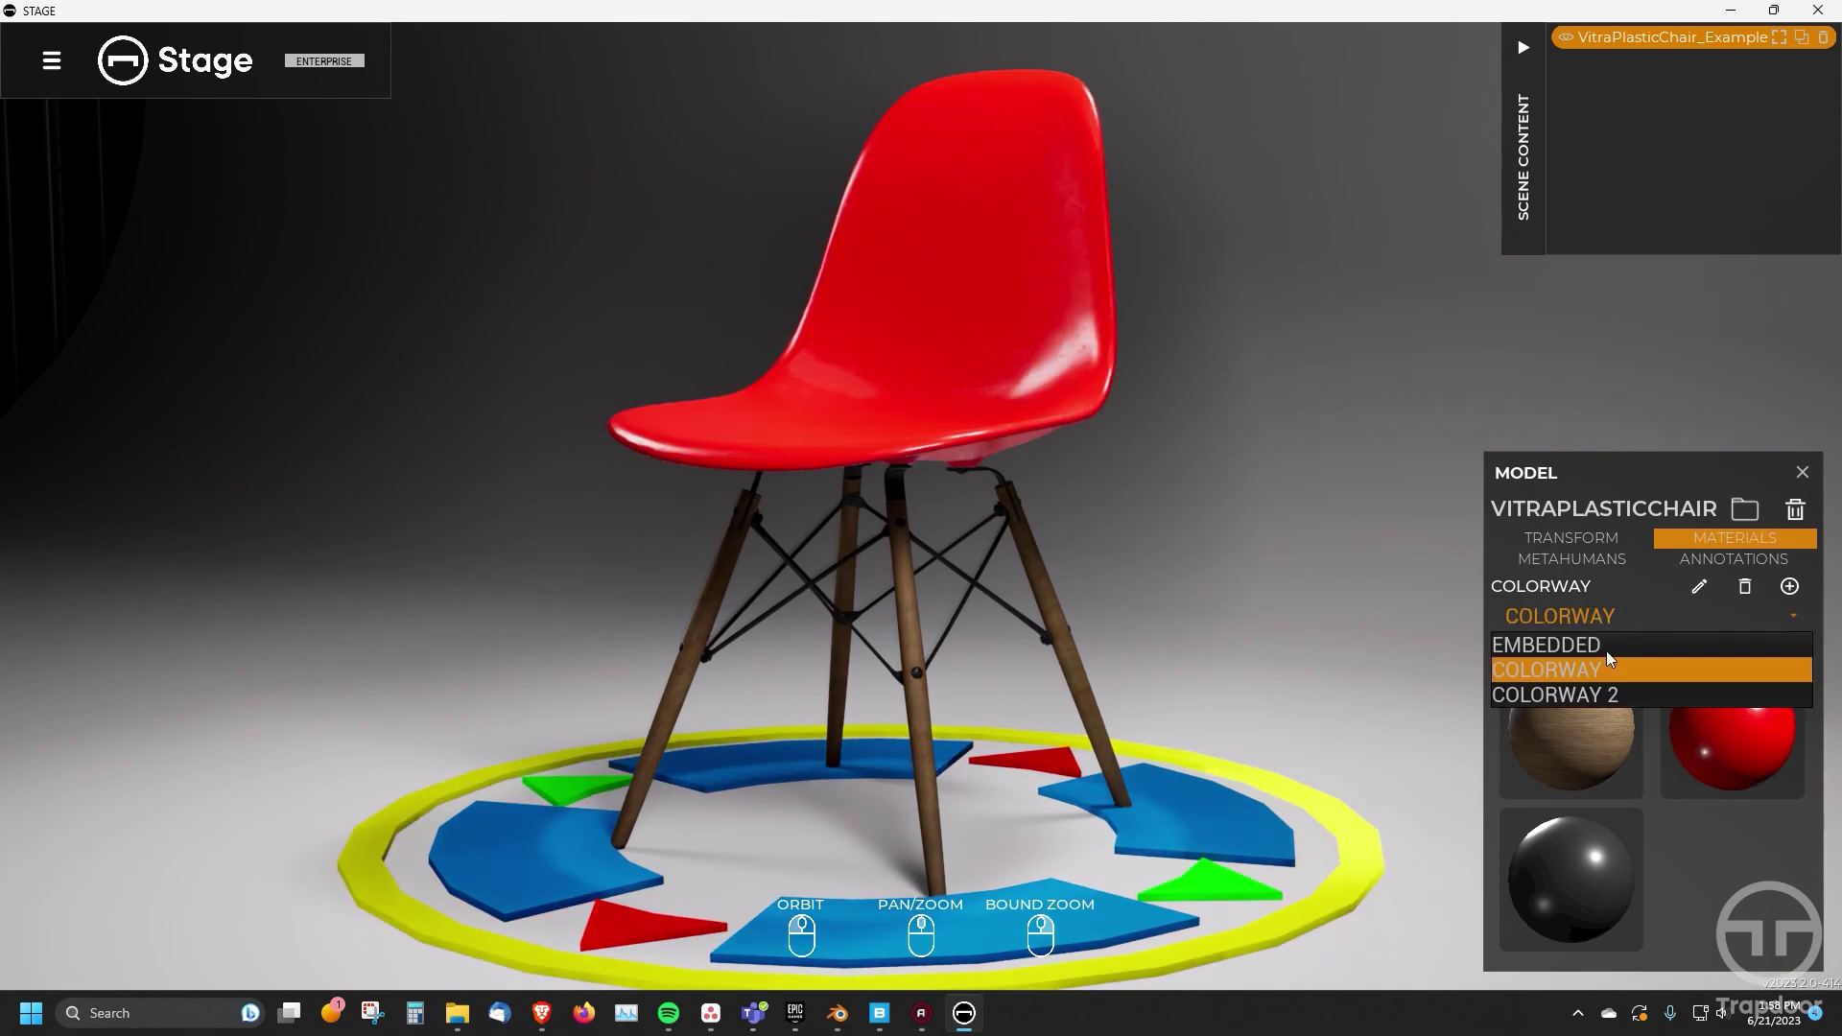
{"action": "left_click", "coordinate": [1608, 695]}
{"action": "left_click_drag", "start_coordinate": [1420, 614], "coordinate": [1011, 573]}
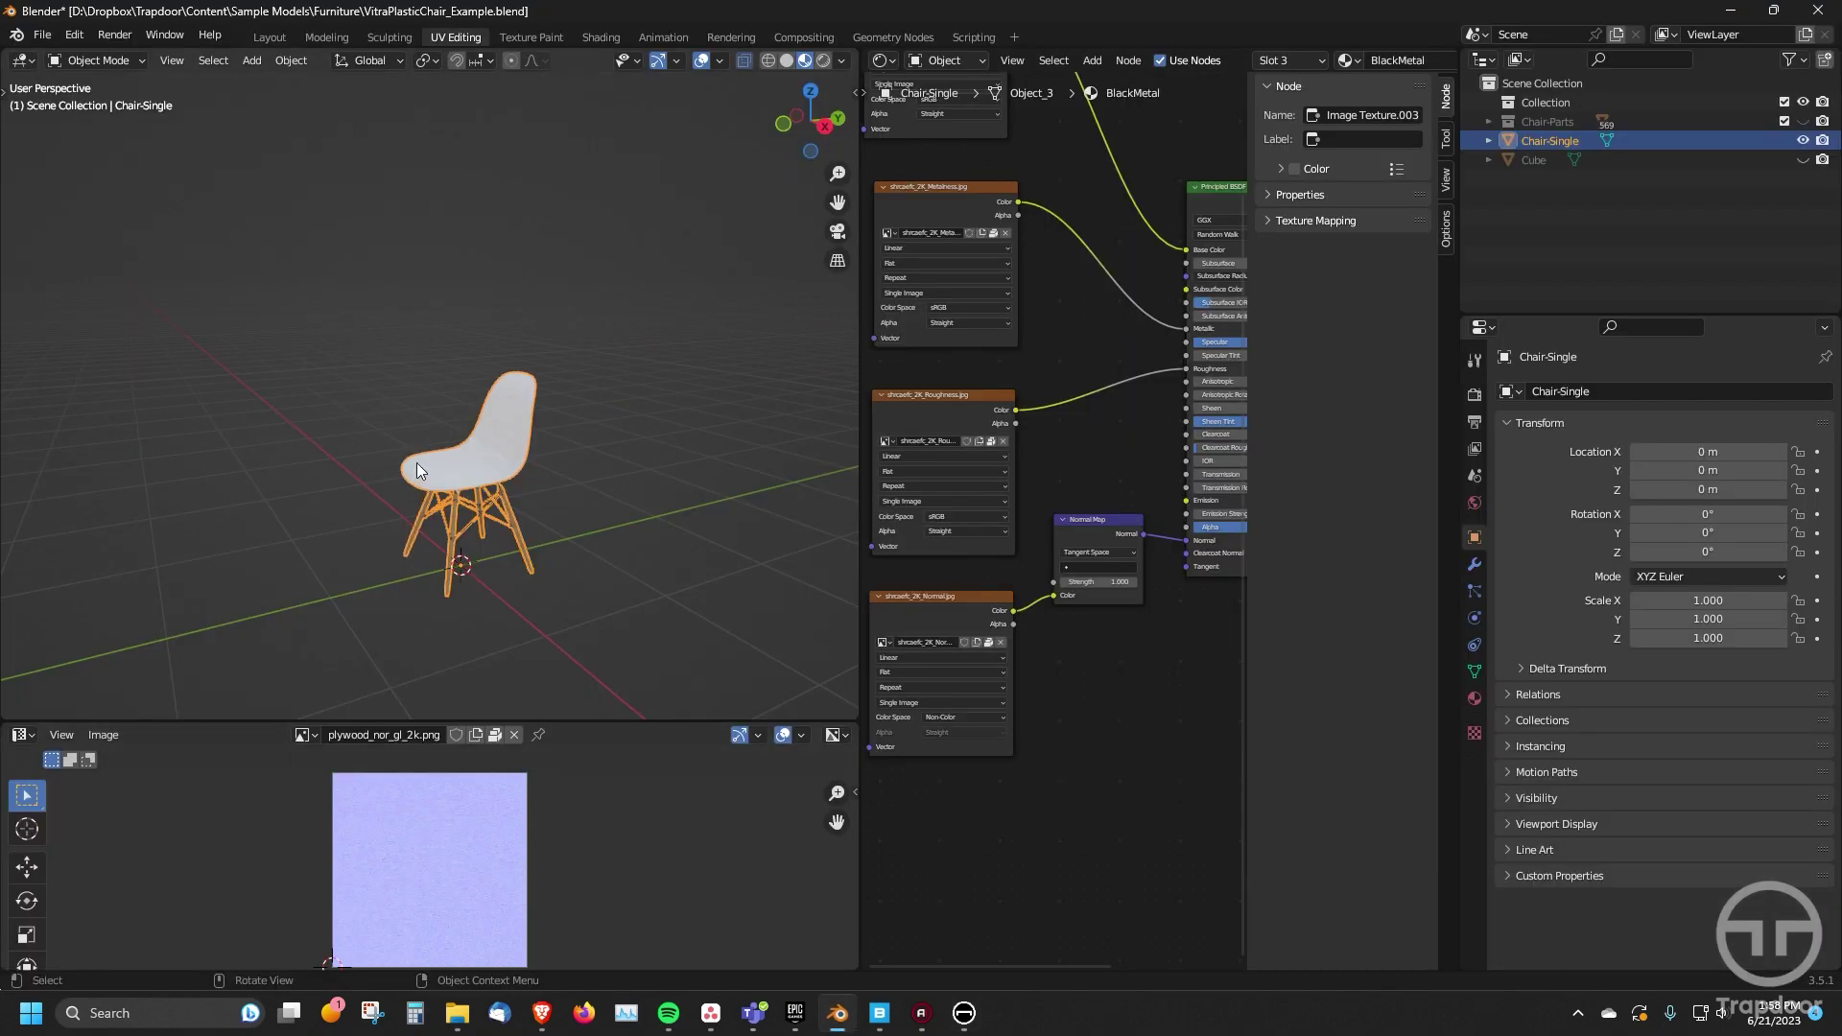
- Switch to Blender, display Chair-Single's material slots and examine the chair from below and up close
{"action": "scroll", "coordinate": [419, 465], "scroll_direction": "up", "scroll_amount": 3}
{"action": "middle_click_drag", "start_coordinate": [422, 468], "coordinate": [487, 428]}
{"action": "middle_click_drag", "start_coordinate": [597, 465], "coordinate": [671, 412]}
{"action": "left_click", "coordinate": [1475, 698]}
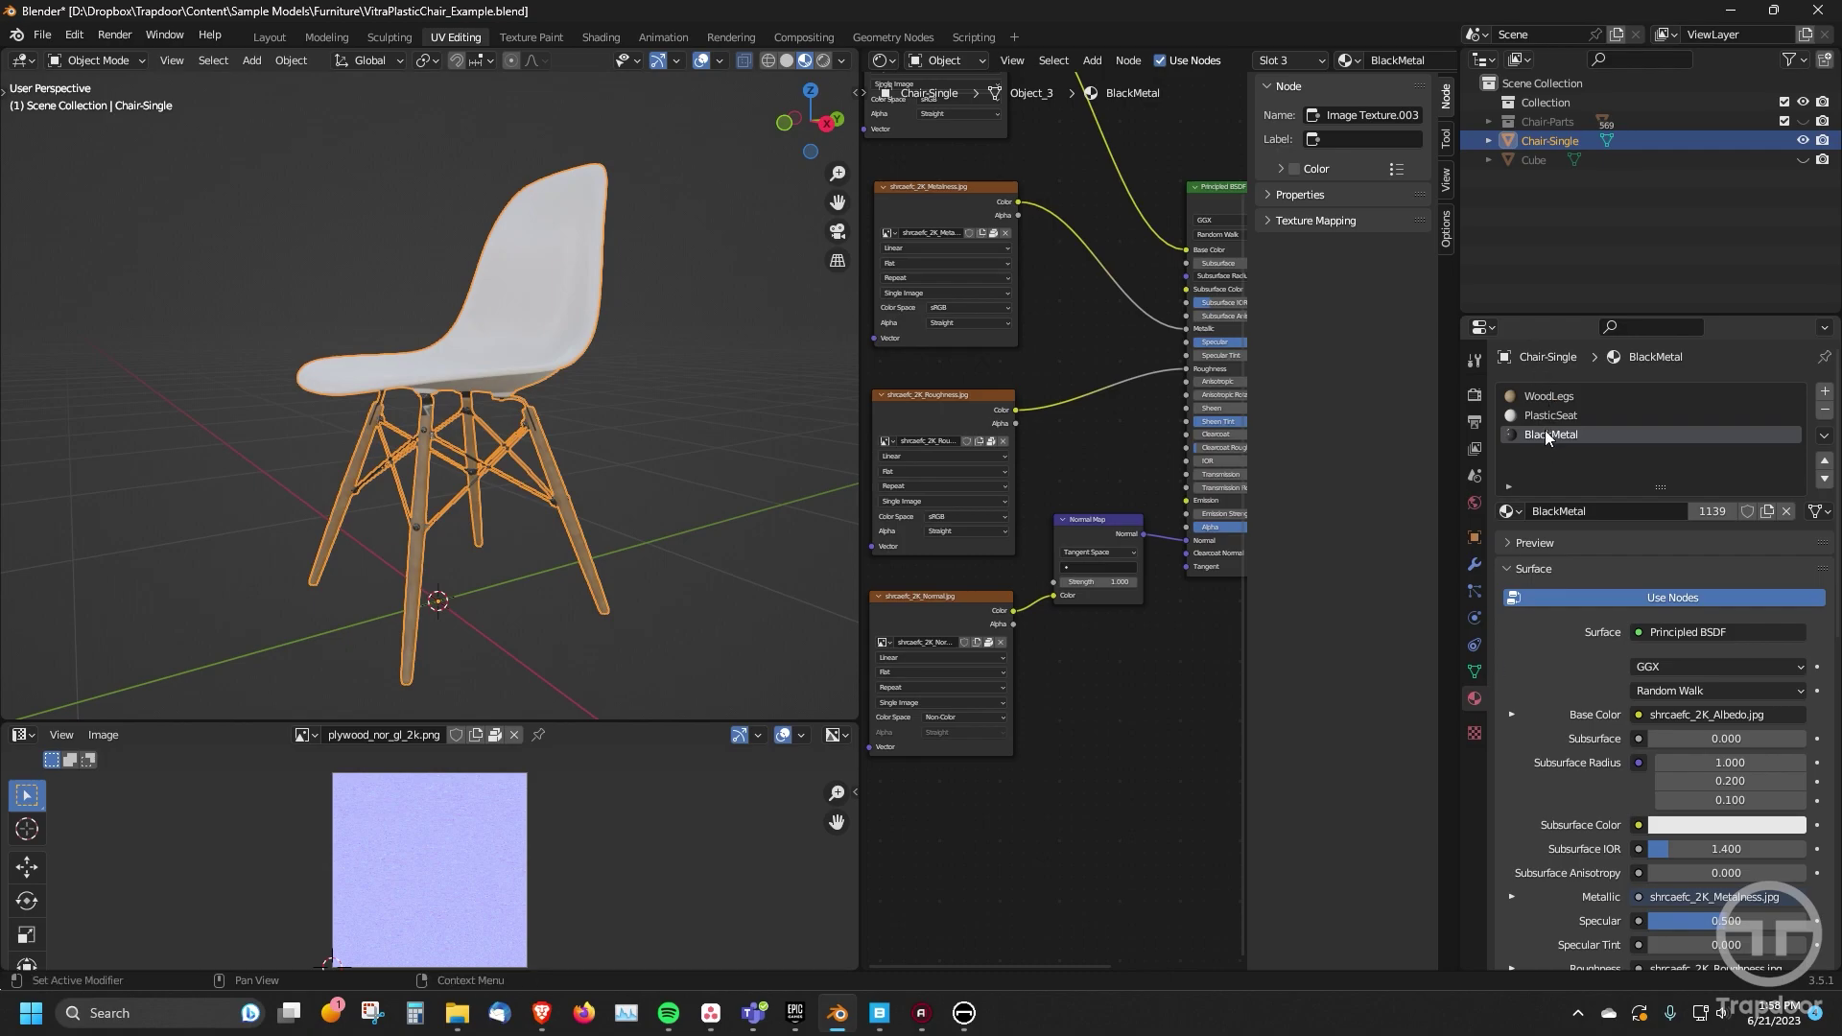
{"action": "middle_click_drag", "start_coordinate": [365, 434], "coordinate": [417, 393]}
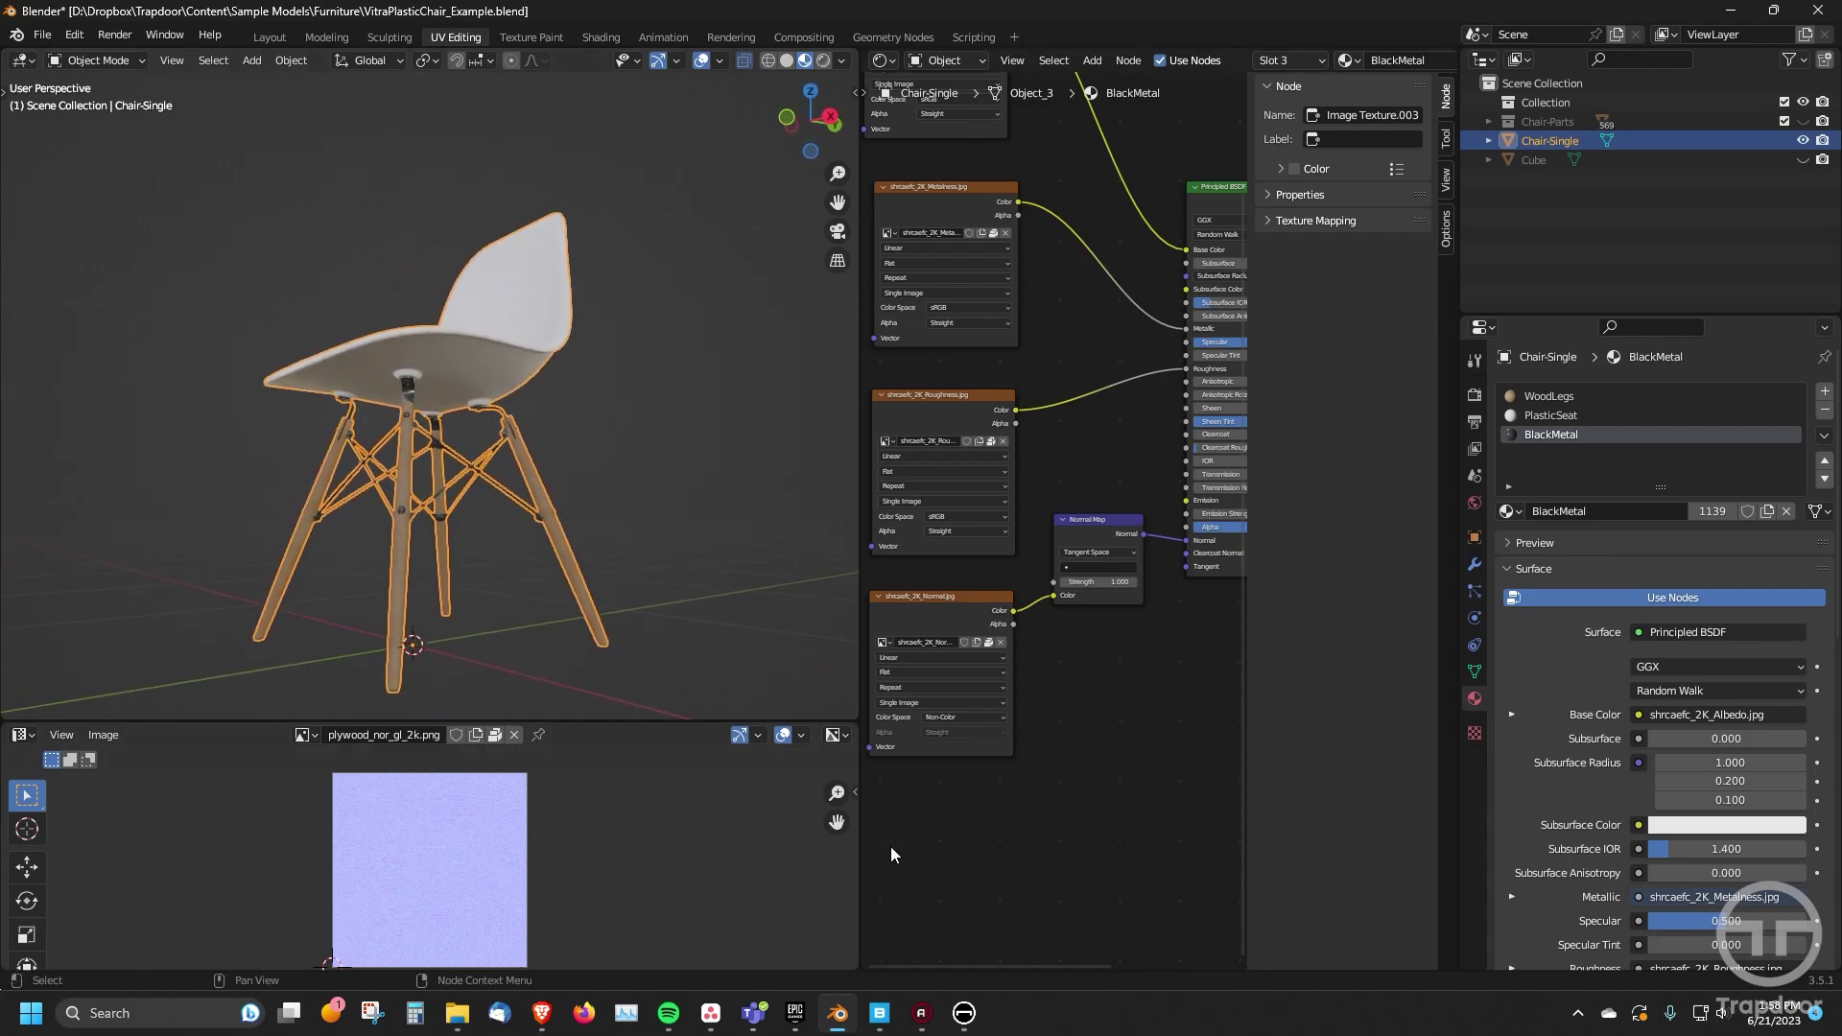
{"action": "middle_click_drag", "start_coordinate": [595, 428], "coordinate": [649, 480]}
{"action": "scroll", "coordinate": [628, 459], "scroll_direction": "up", "scroll_amount": 6}
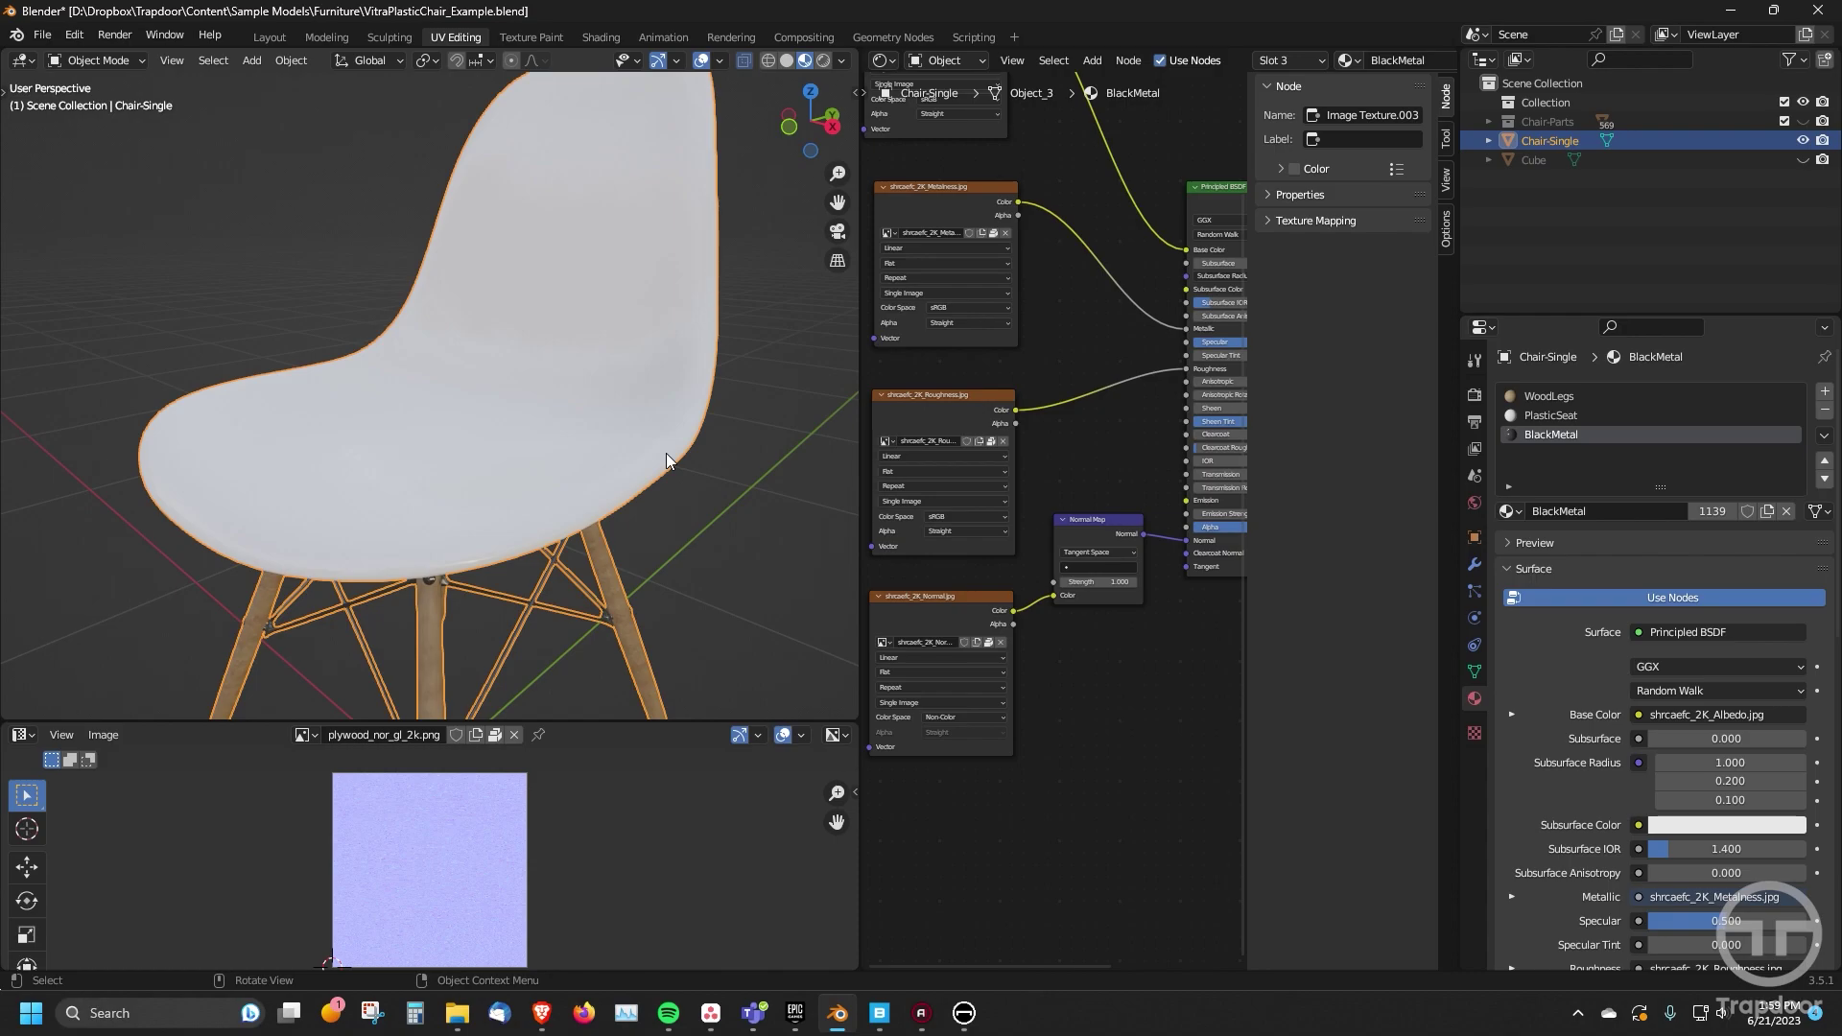
- Display the PlasticSeat material and examine its roughness and normal map nodes alongside the chair
{"action": "scroll", "coordinate": [698, 499], "scroll_direction": "down", "scroll_amount": 2}
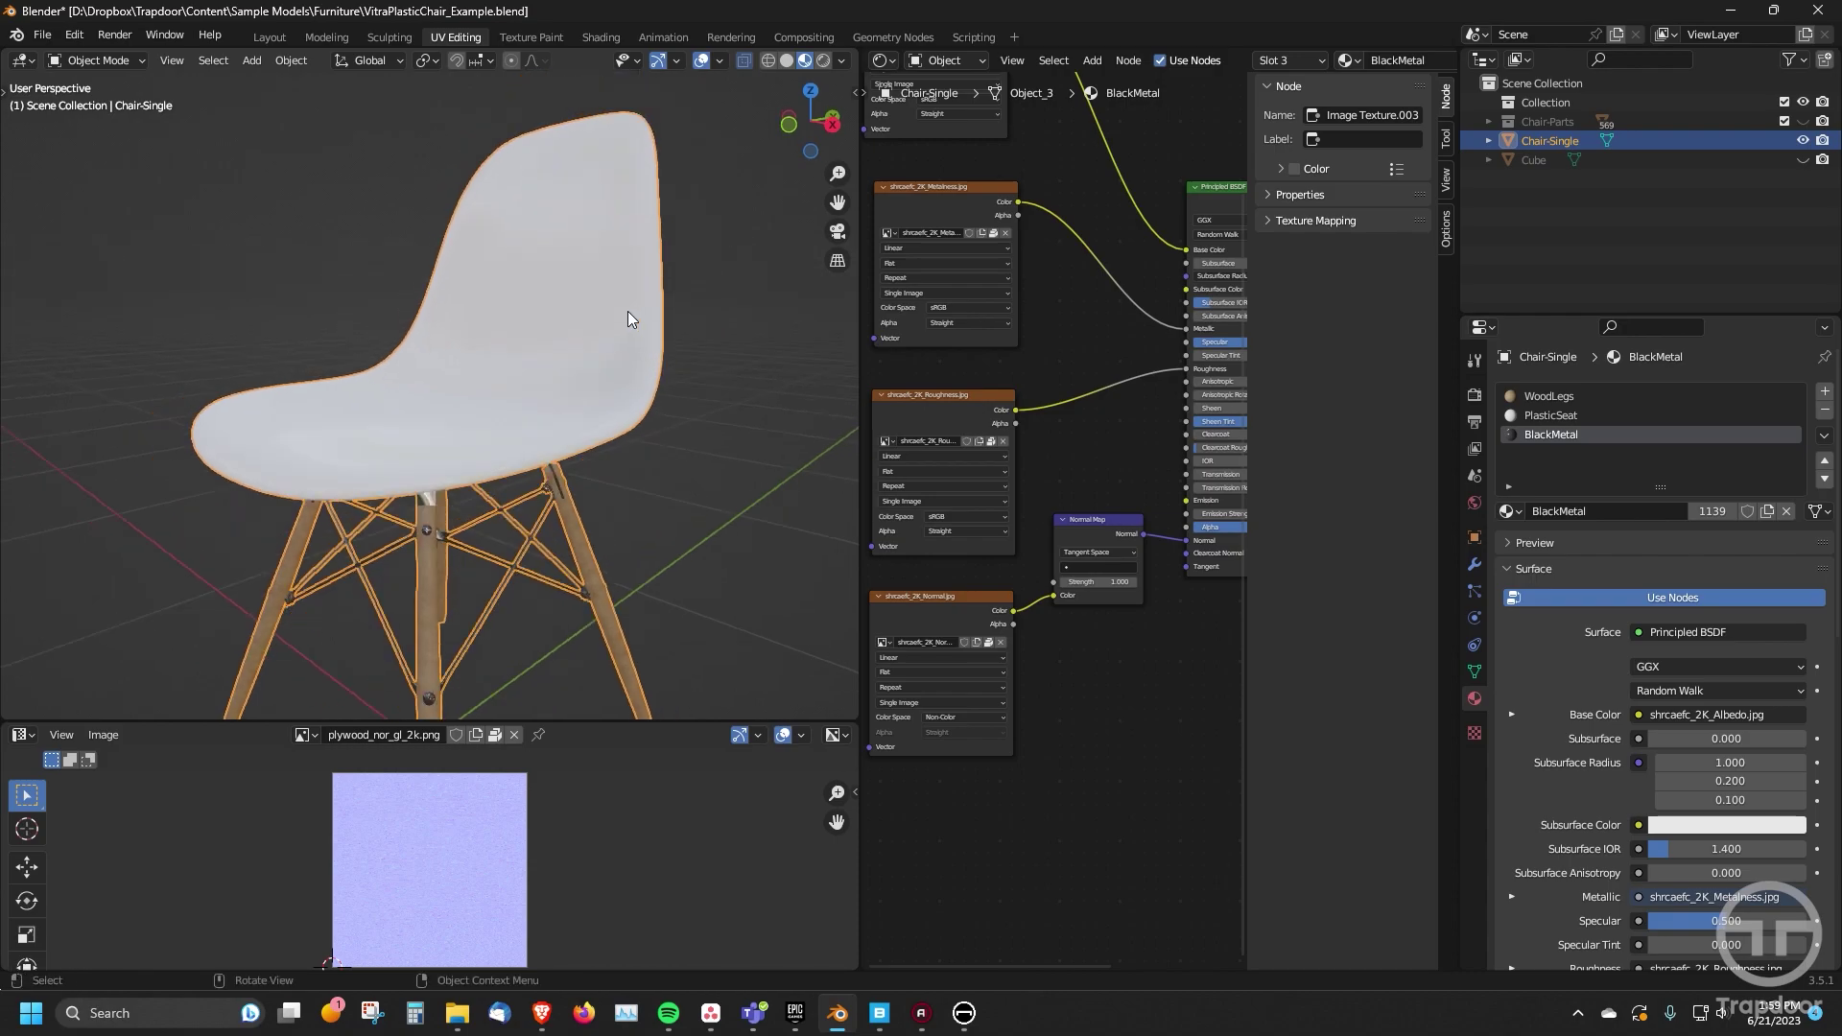
{"action": "middle_click_drag", "start_coordinate": [704, 319], "coordinate": [588, 335]}
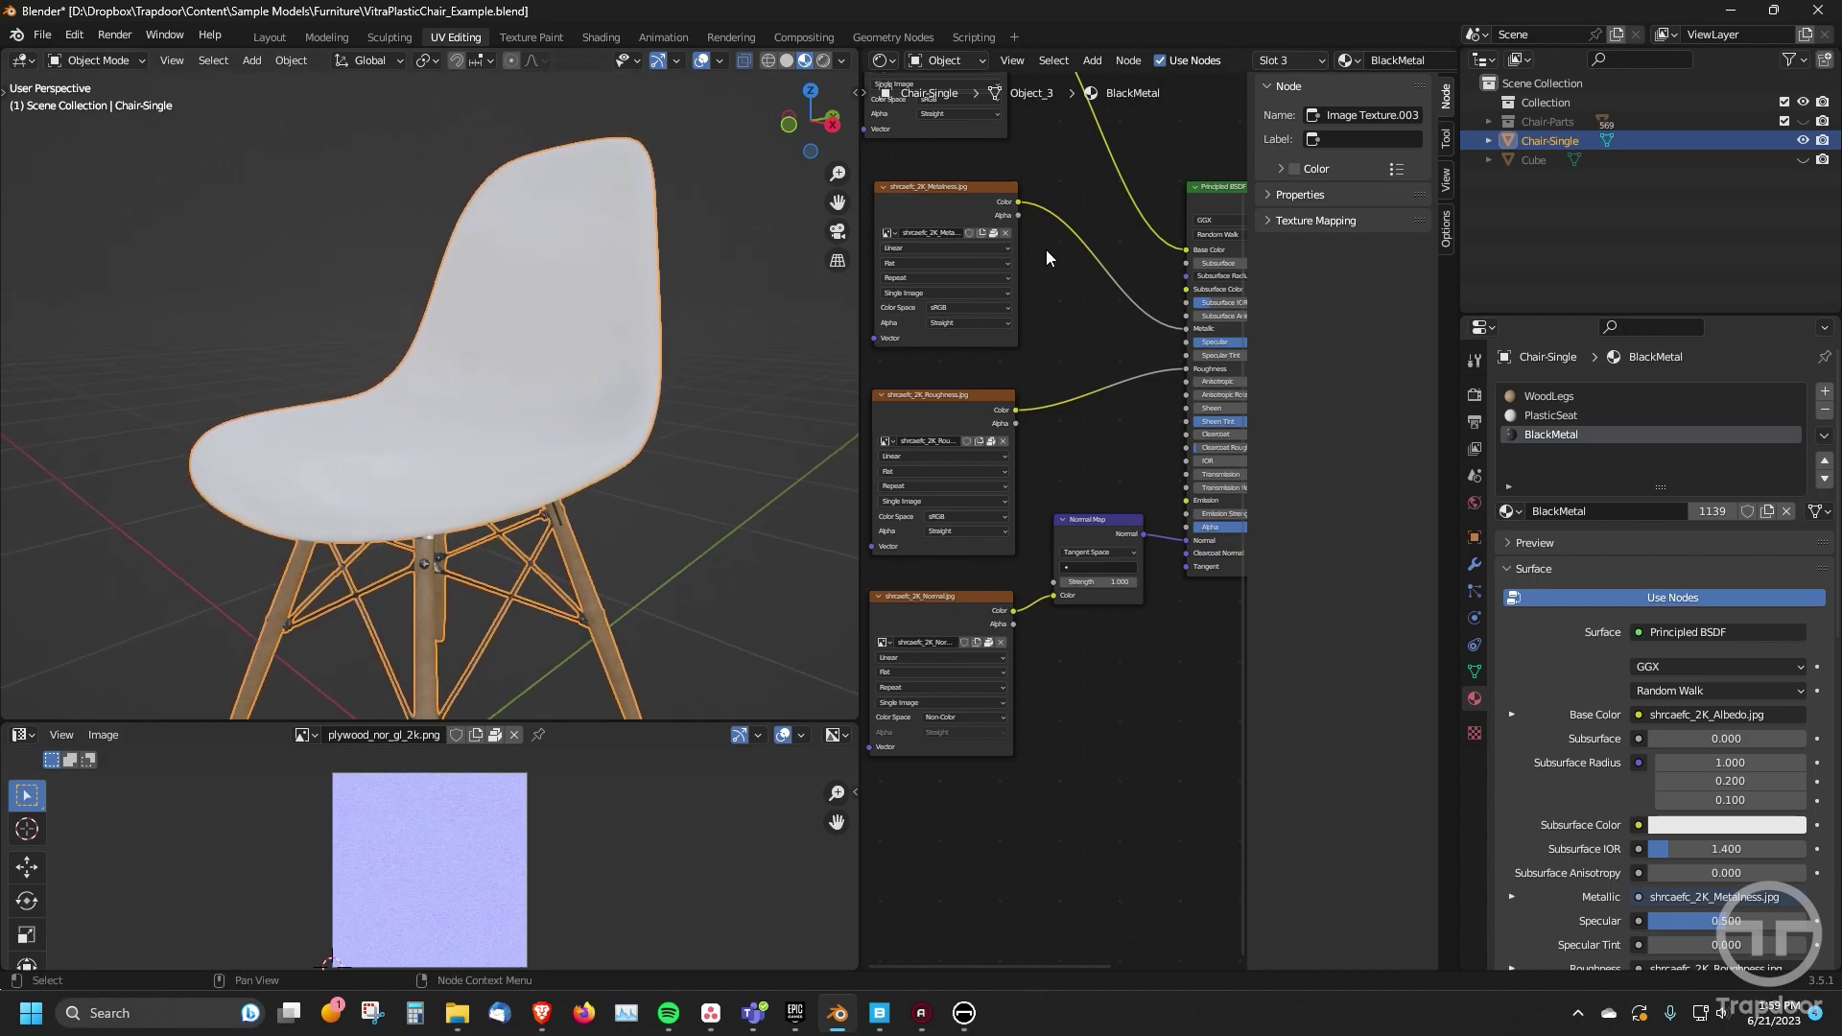
{"action": "scroll", "coordinate": [1038, 238], "scroll_direction": "up", "scroll_amount": 5, "text": "shift"}
{"action": "left_click", "coordinate": [1551, 418]}
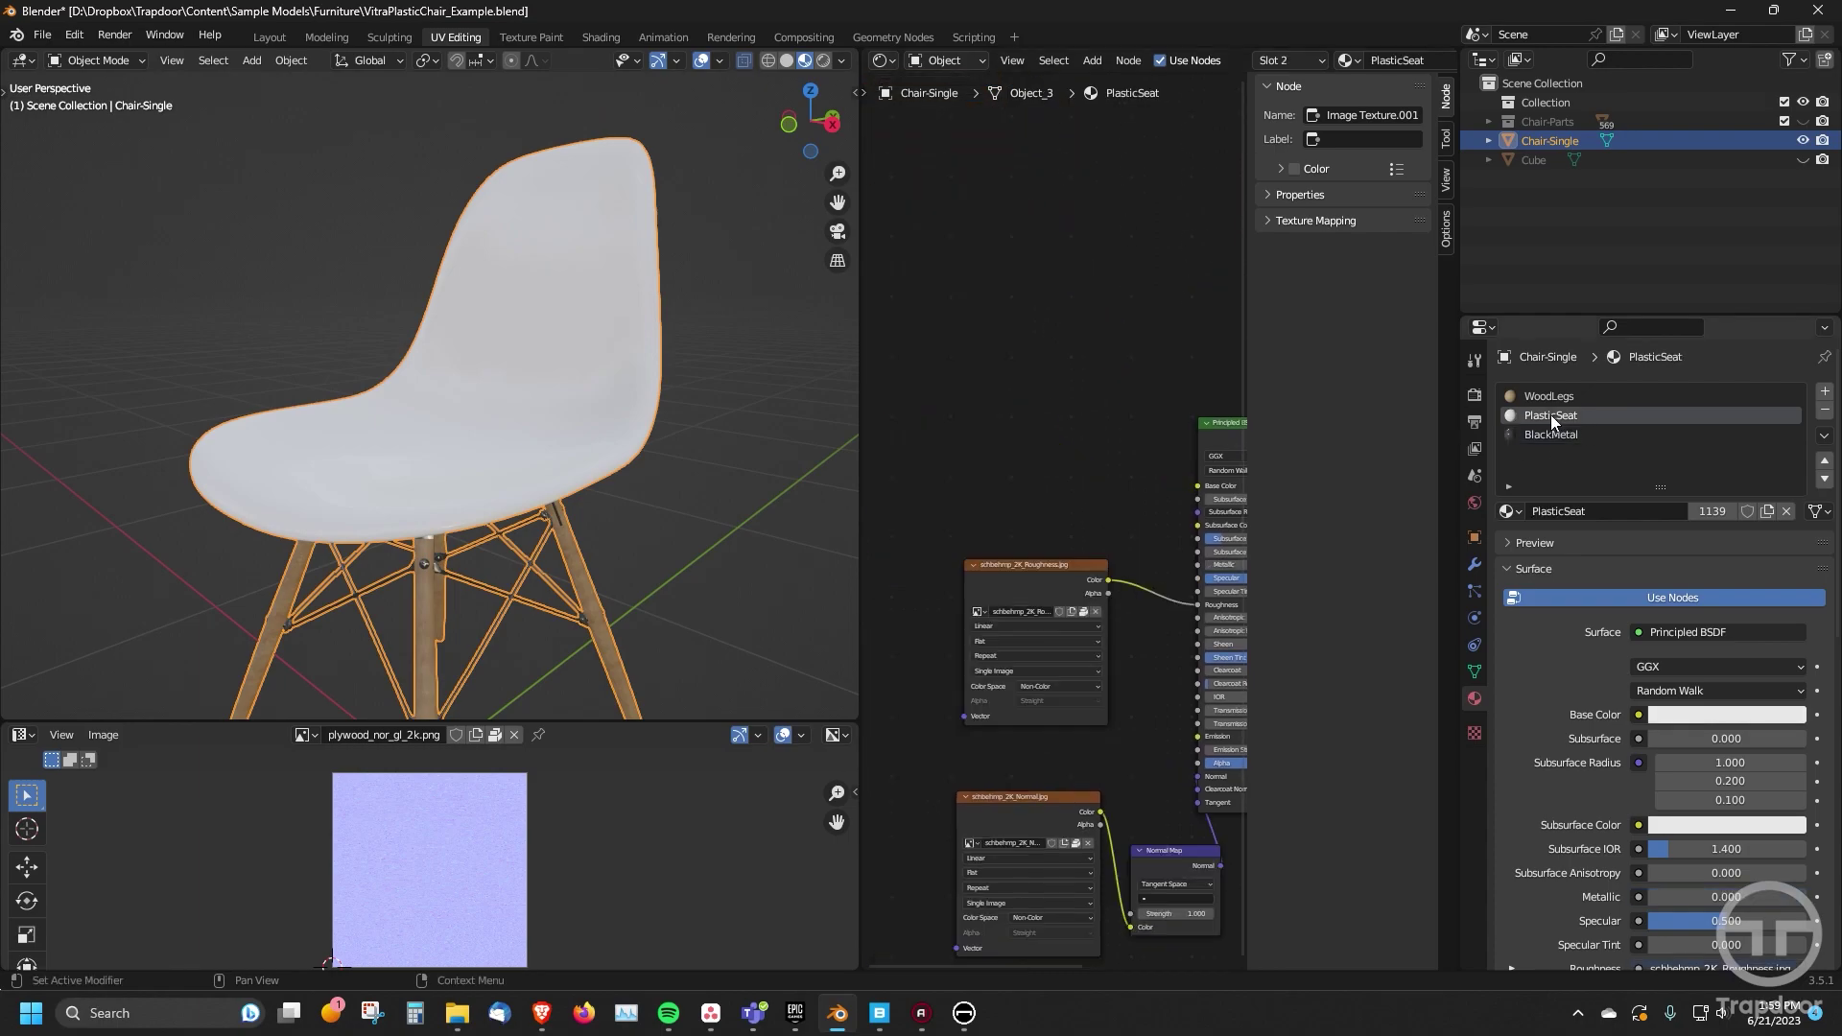
{"action": "middle_click_drag", "start_coordinate": [1073, 509], "coordinate": [1031, 427], "text": "shift"}
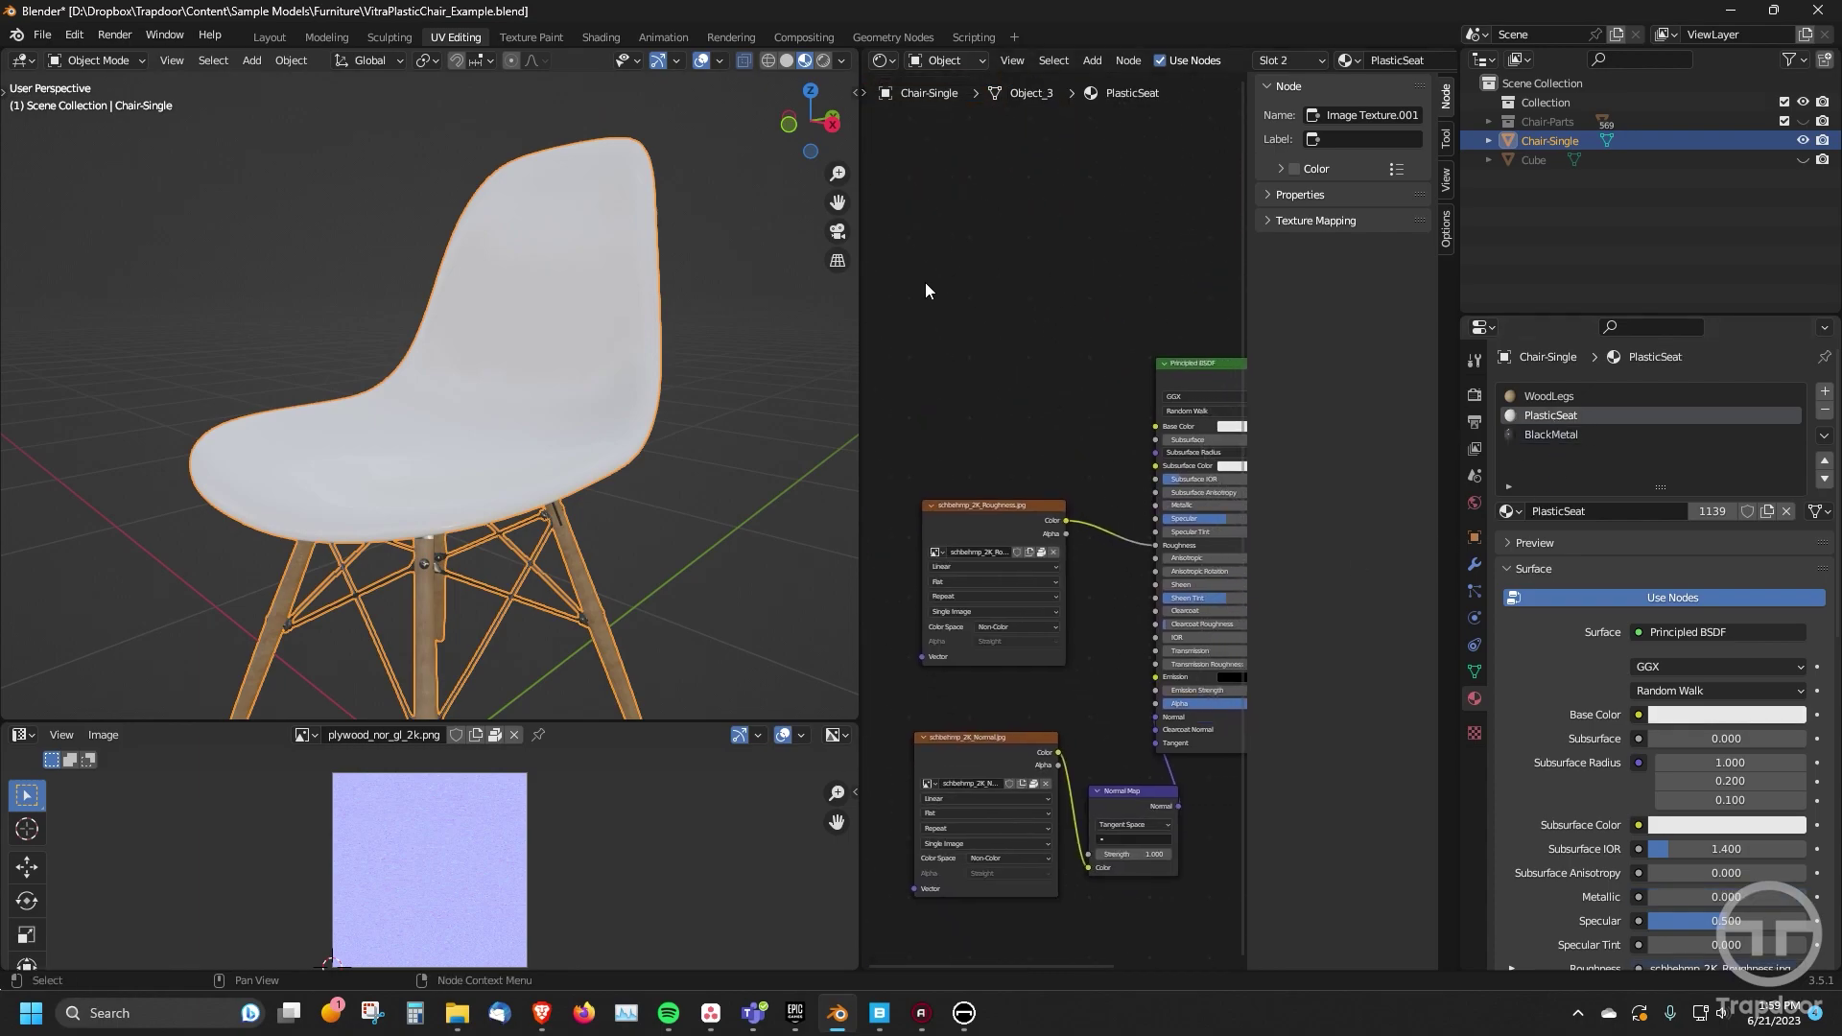
{"action": "middle_click_drag", "start_coordinate": [1186, 461], "coordinate": [1111, 378], "text": "shift"}
{"action": "middle_click_drag", "start_coordinate": [931, 472], "coordinate": [1053, 419]}
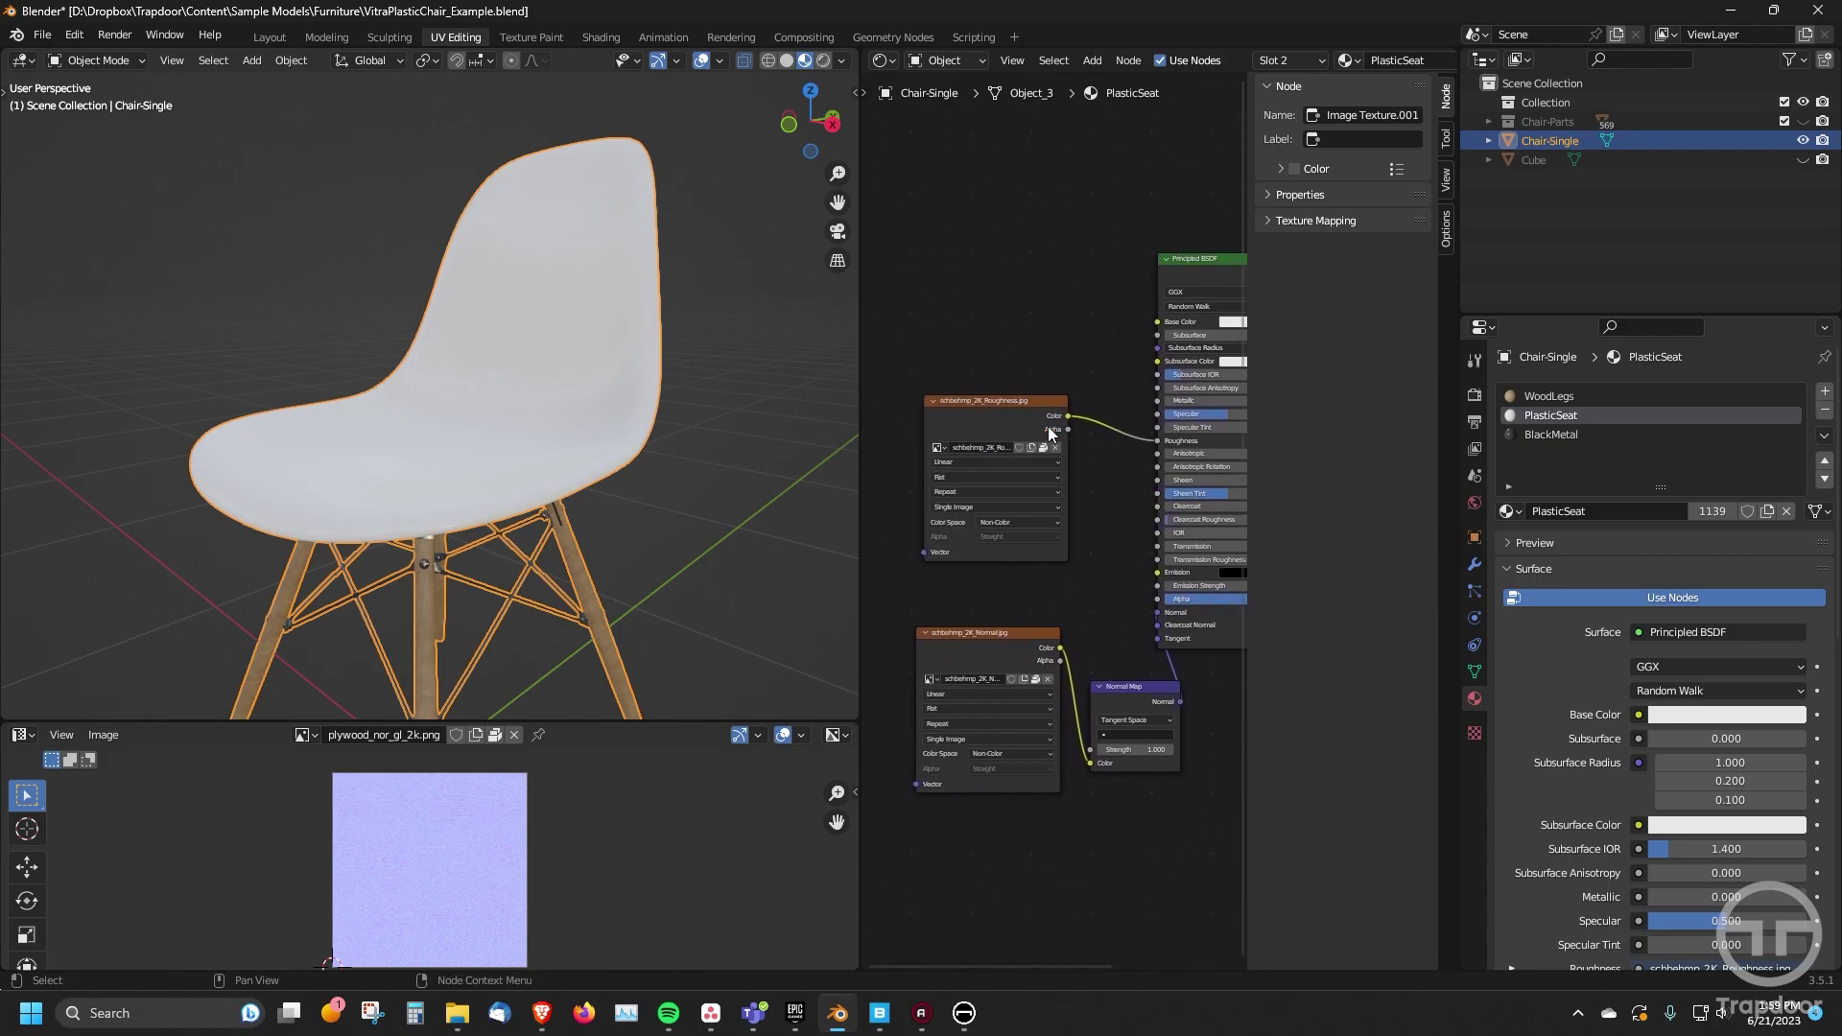
{"action": "middle_click_drag", "start_coordinate": [988, 555], "coordinate": [956, 488]}
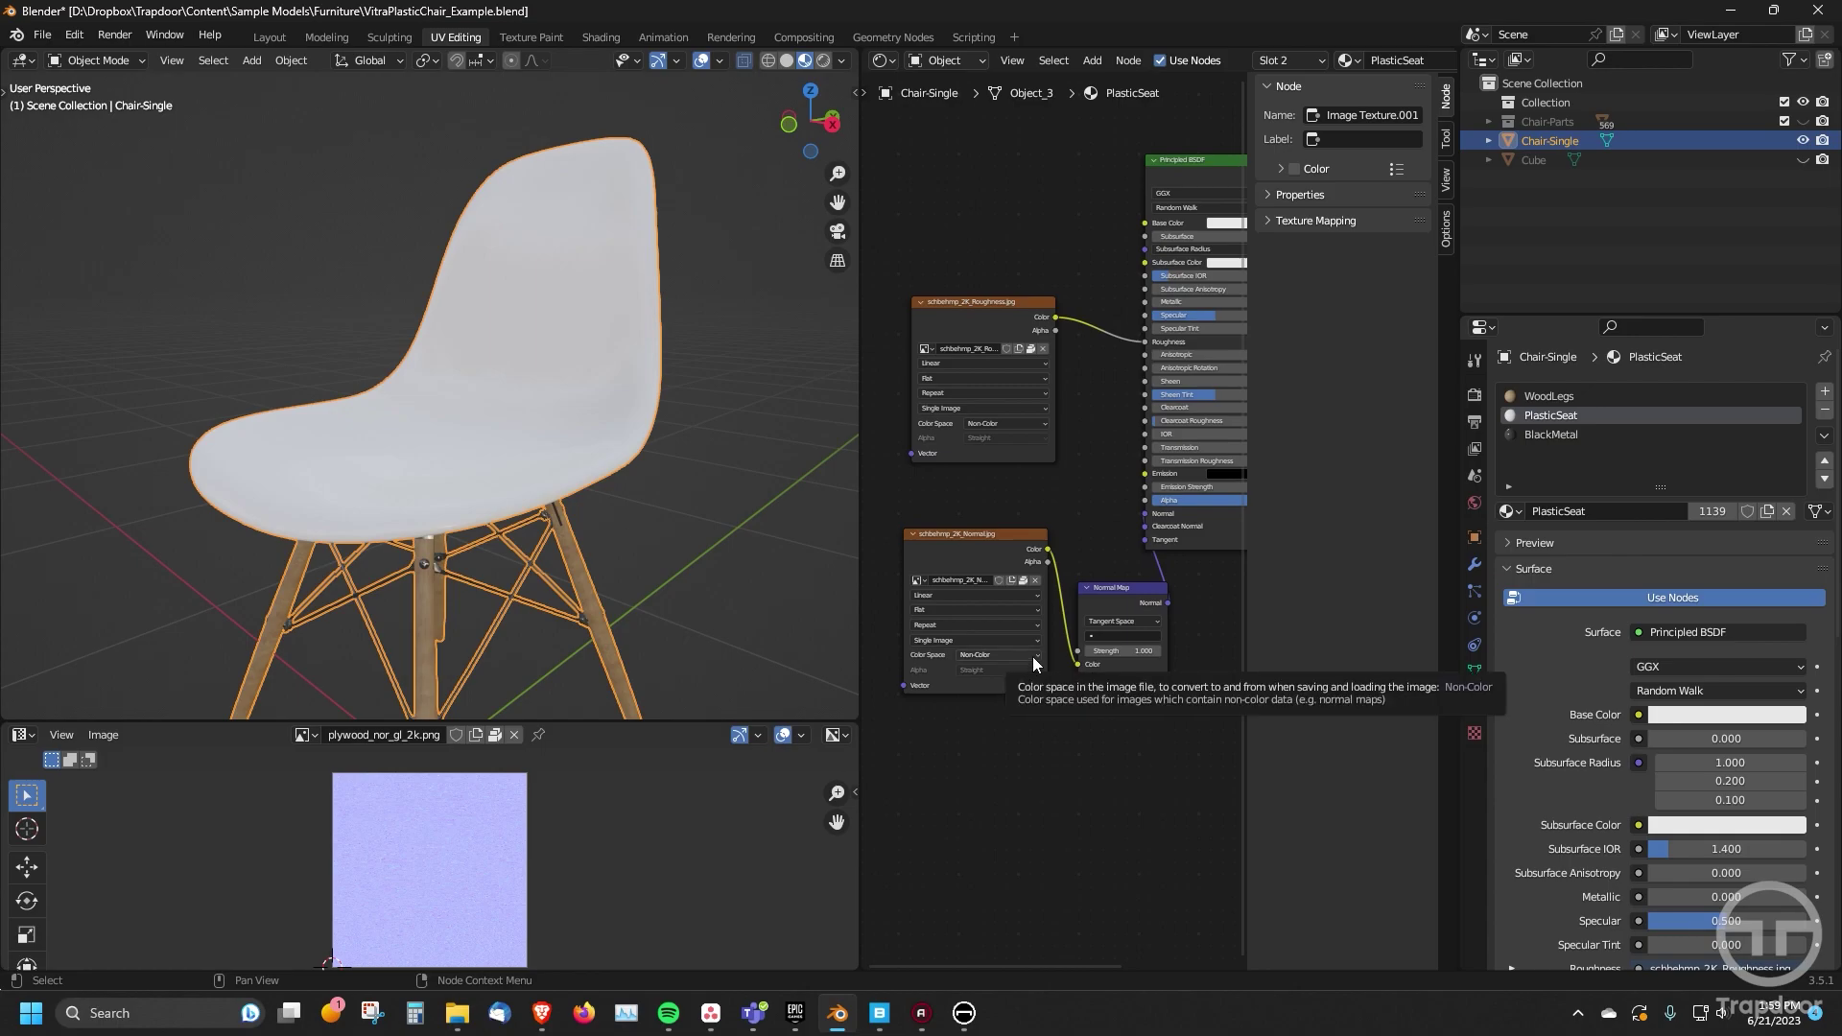
{"action": "middle_click_drag", "start_coordinate": [693, 399], "coordinate": [676, 439]}
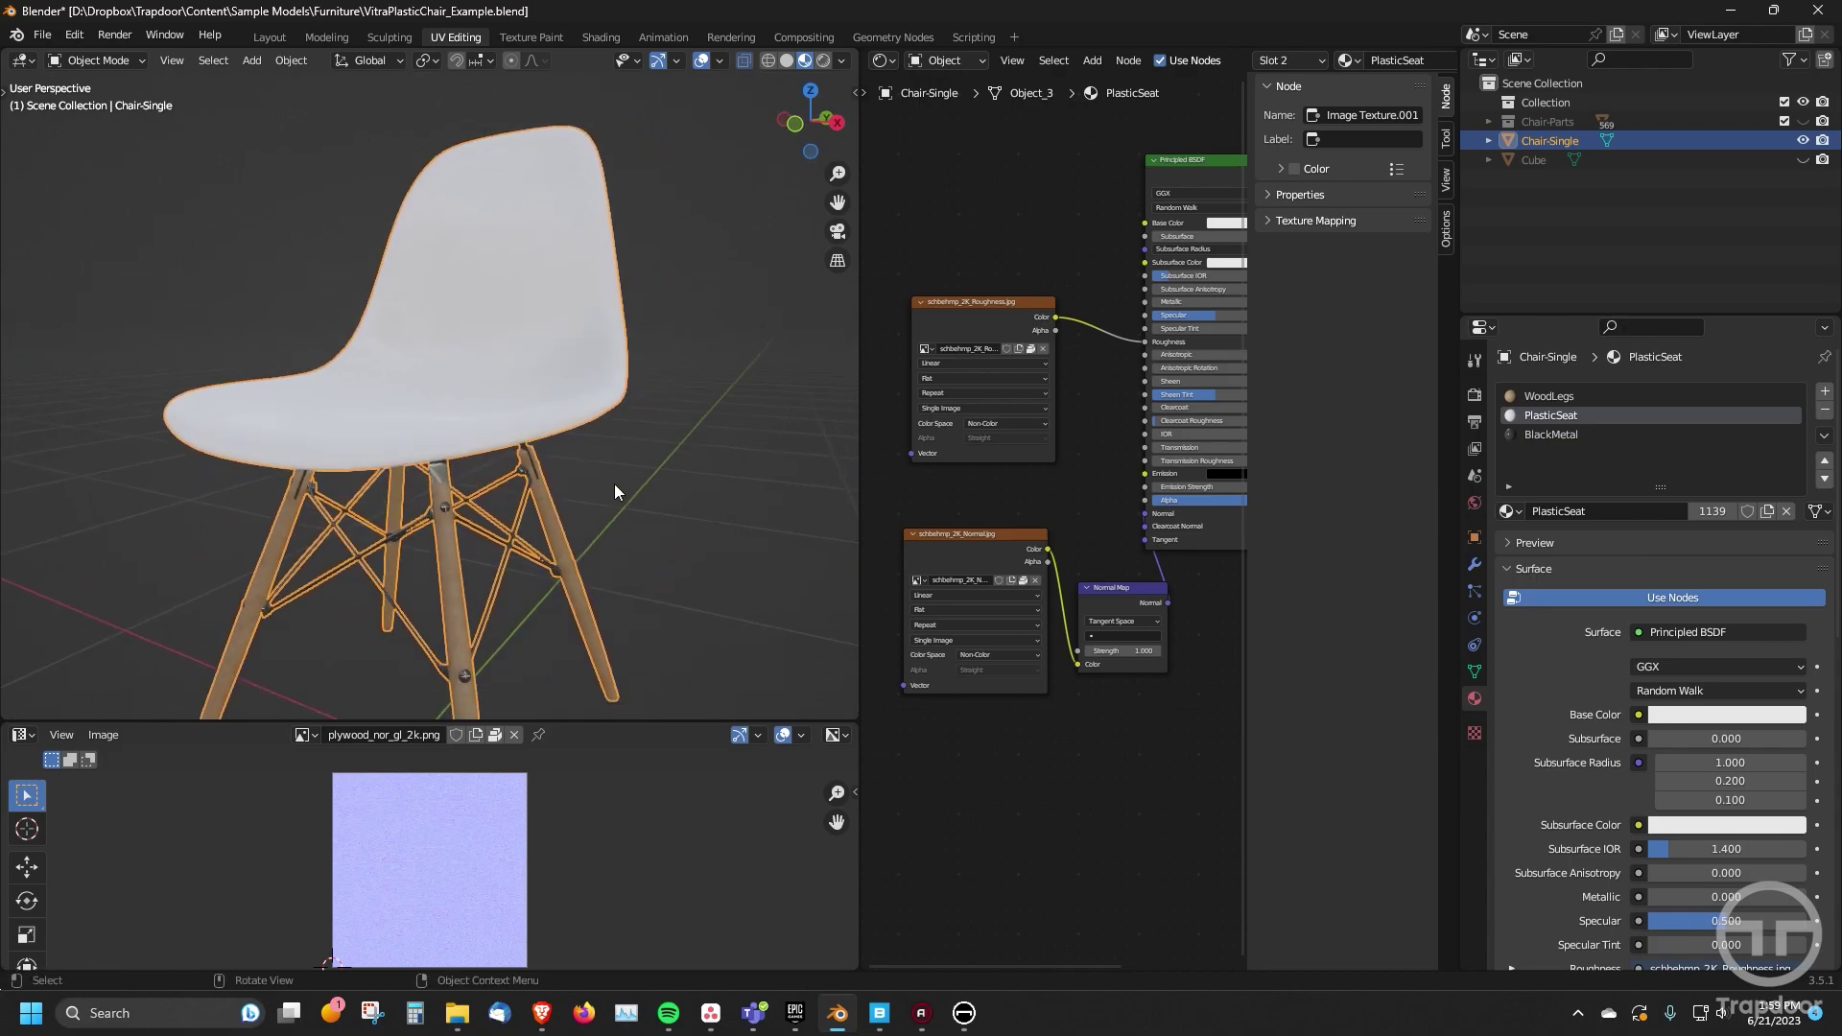
- Switch to Stage and set Colorway 2's blue seat material to a magenta base color with hue about 311, saturation 1.0 and value 0.8
{"action": "left_click", "coordinate": [963, 1013]}
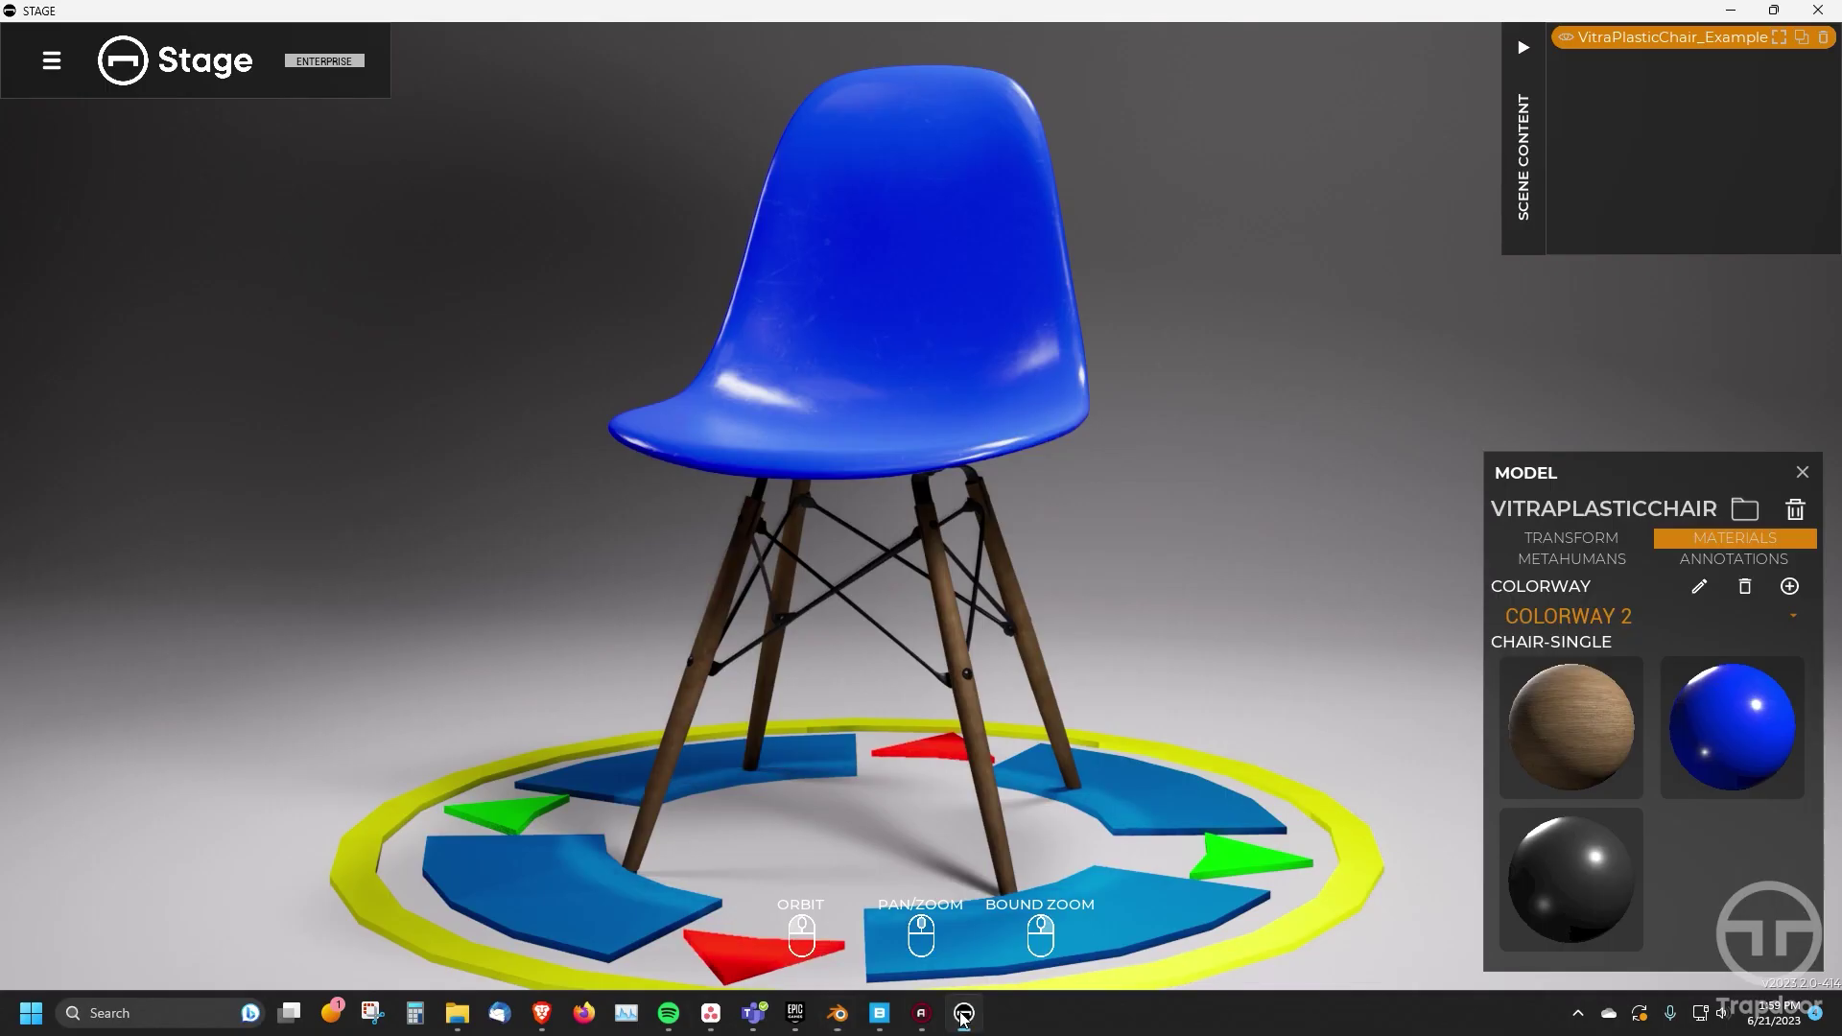
{"action": "mouse_move", "coordinate": [896, 384]}
{"action": "left_mouse_down"}
{"action": "mouse_move", "coordinate": [917, 420]}
{"action": "mouse_move", "coordinate": [1103, 406]}
{"action": "mouse_move", "coordinate": [1234, 440]}
{"action": "mouse_move", "coordinate": [1315, 416]}
{"action": "mouse_move", "coordinate": [1205, 436]}
{"action": "left_mouse_up"}
{"action": "left_click", "coordinate": [1742, 704]}
{"action": "left_click", "coordinate": [1741, 658]}
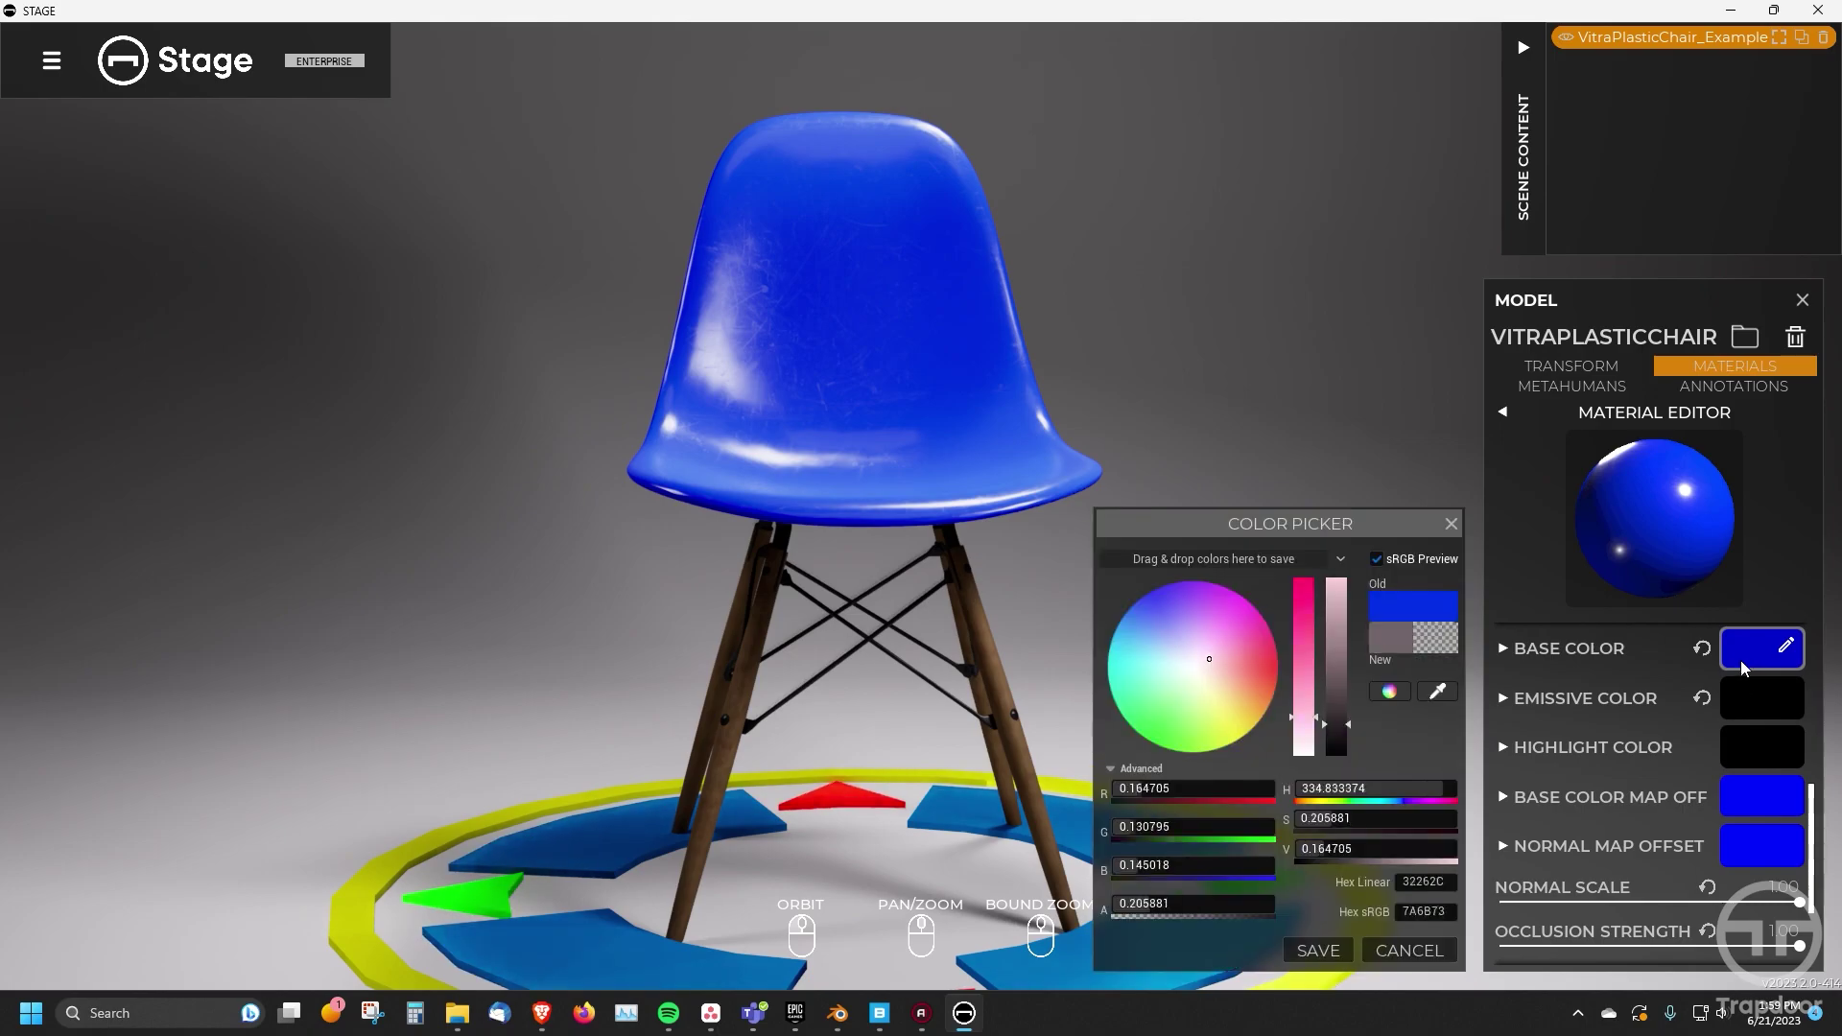
{"action": "left_click_drag", "start_coordinate": [1219, 633], "coordinate": [1252, 601]}
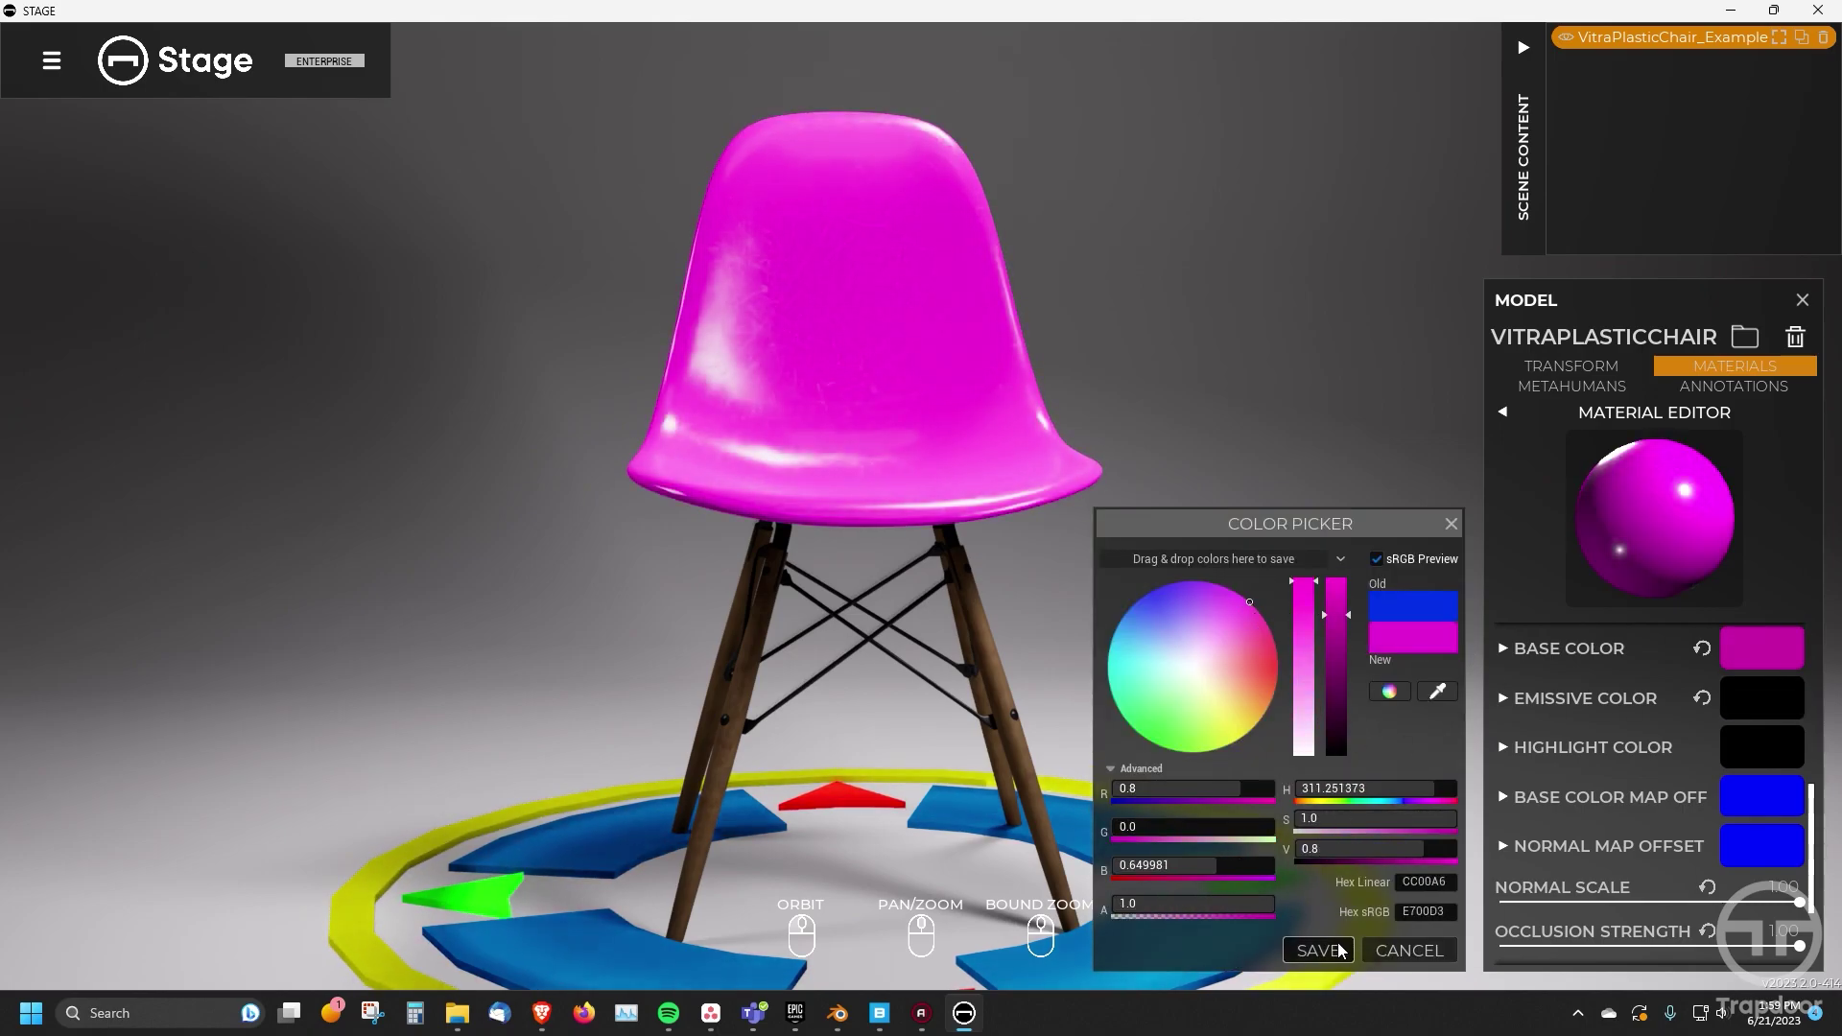
{"action": "left_click", "coordinate": [1319, 950]}
- Deselect the chair and inspect its magenta seat and legs from several sides
{"action": "left_click_drag", "start_coordinate": [1119, 363], "coordinate": [1168, 330]}
{"action": "left_click", "coordinate": [1076, 554]}
{"action": "left_click_drag", "start_coordinate": [1077, 555], "coordinate": [780, 638]}
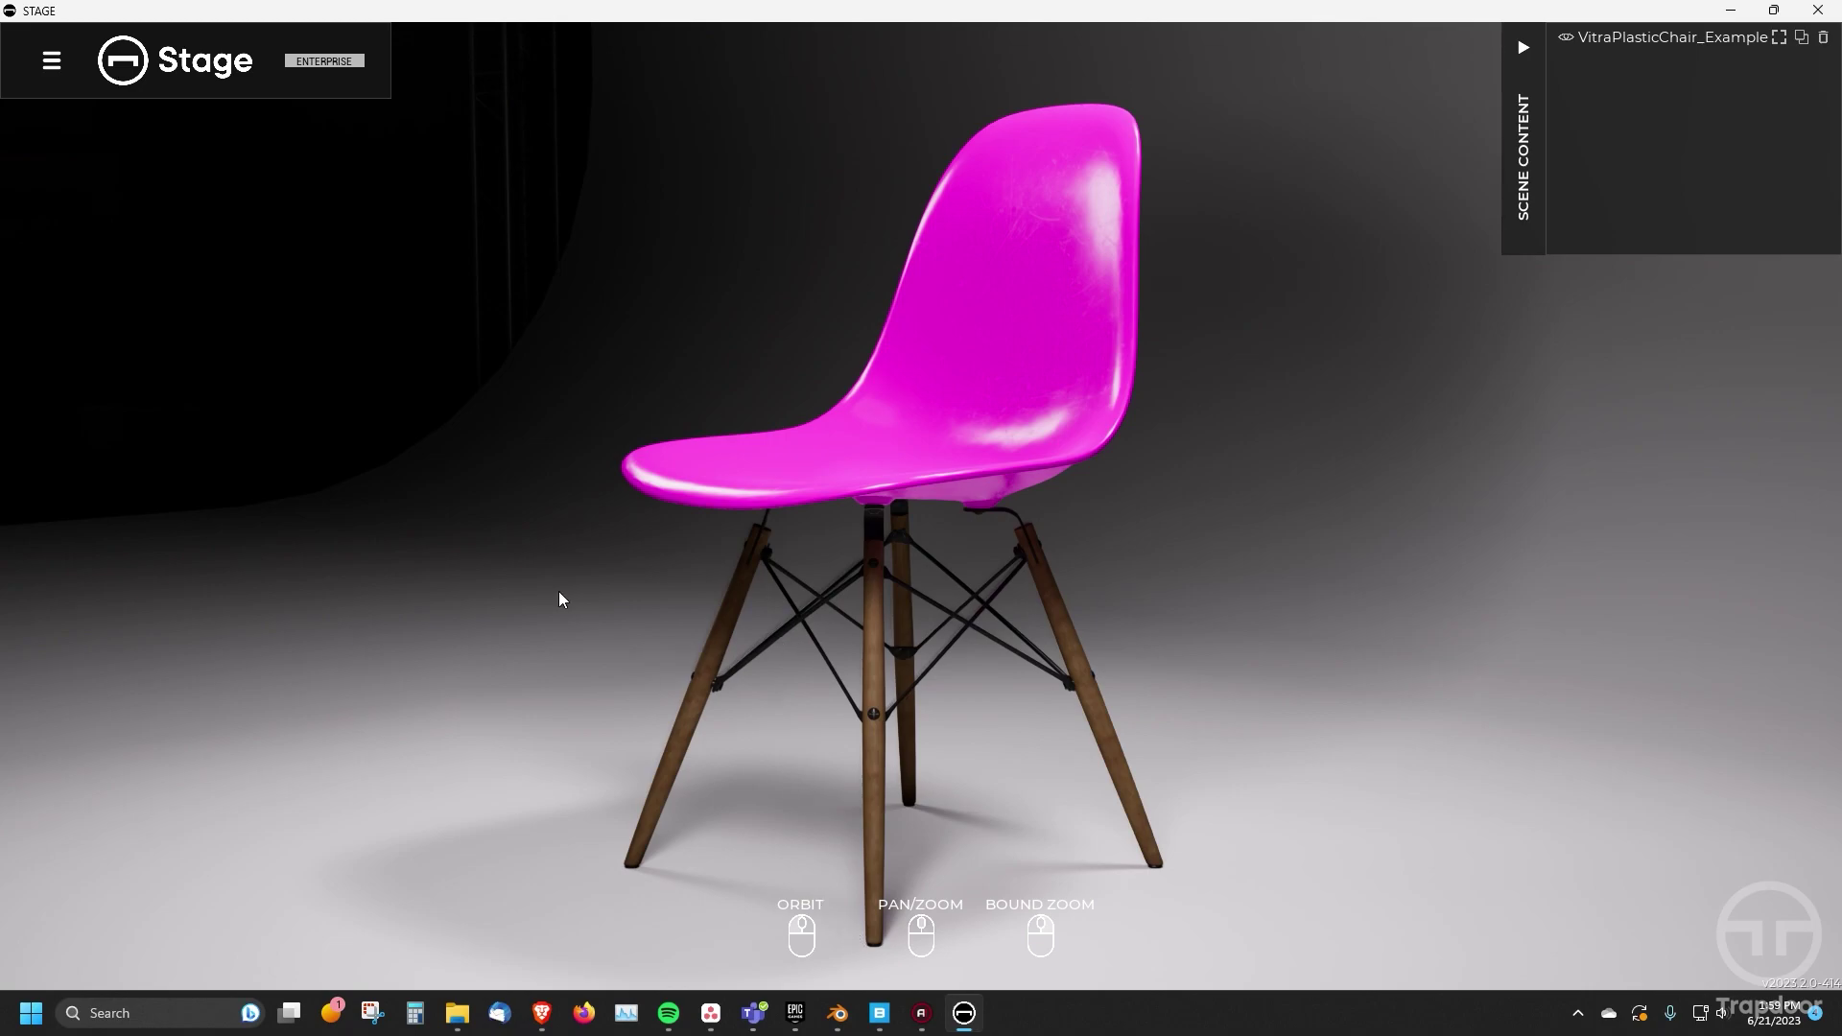
{"action": "left_click_drag", "start_coordinate": [570, 606], "coordinate": [857, 589]}
{"action": "left_click_drag", "start_coordinate": [885, 779], "coordinate": [1276, 591]}
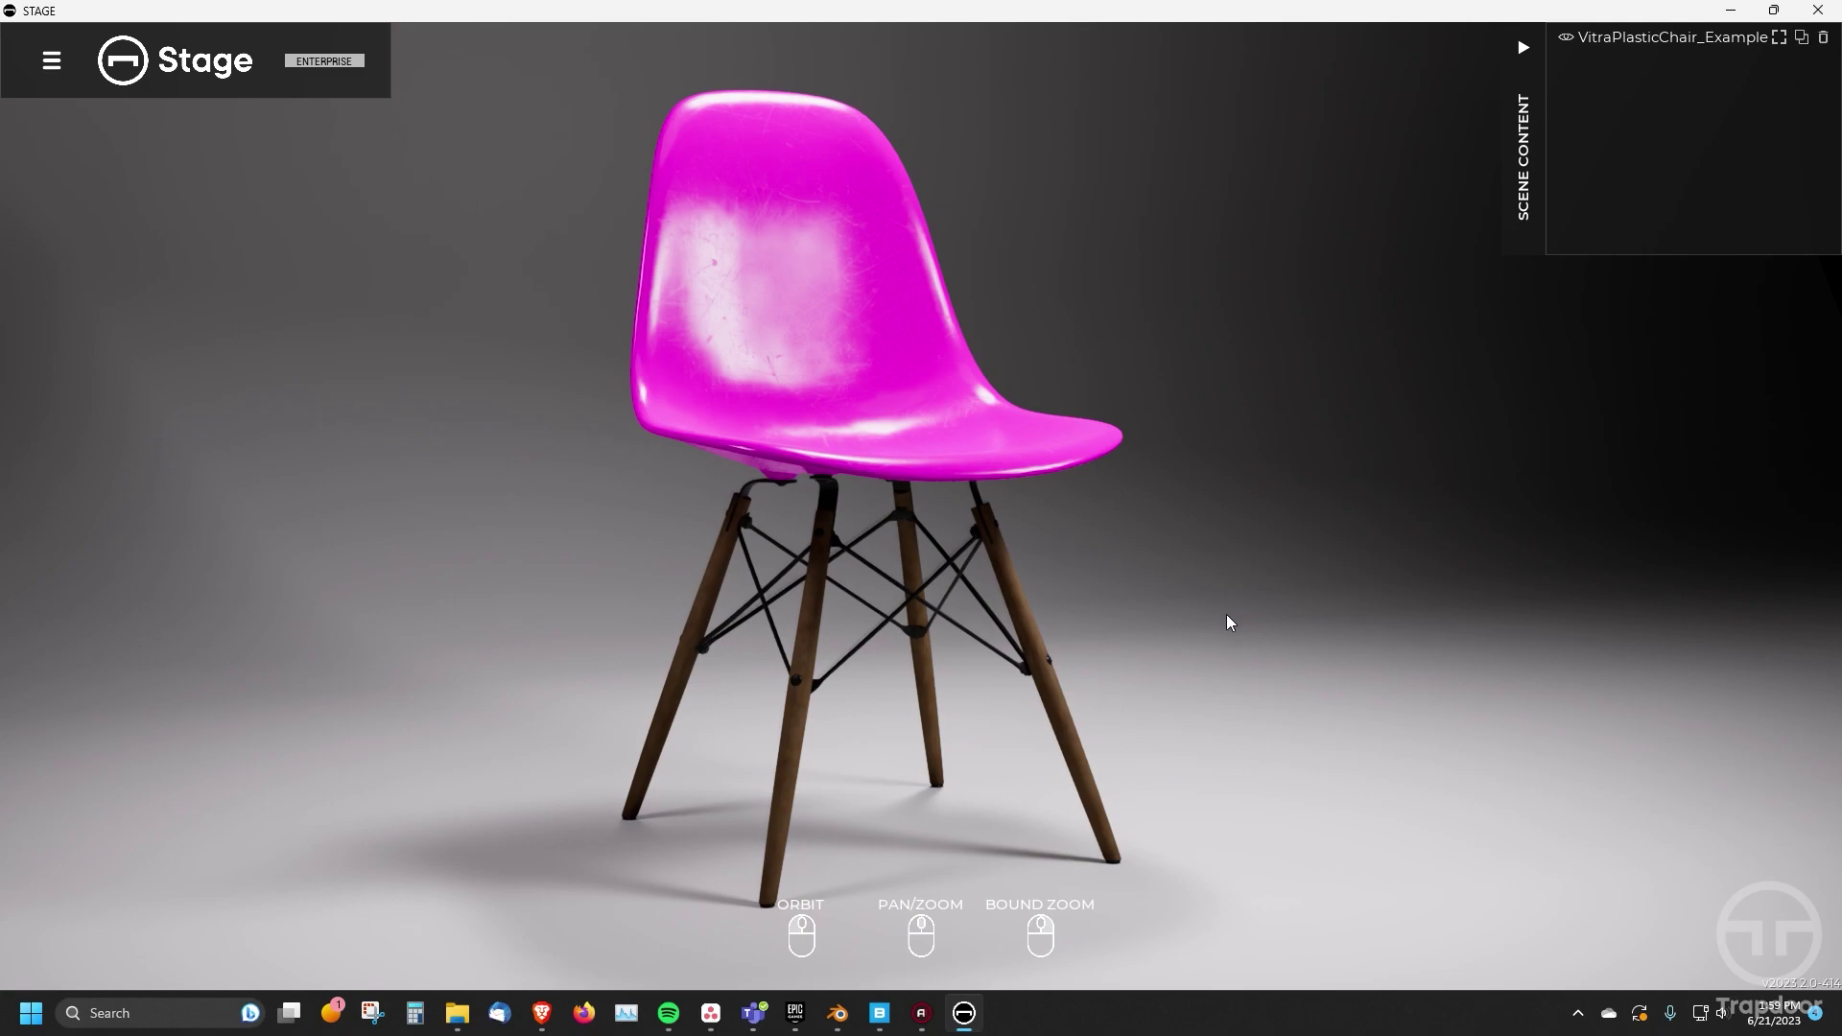